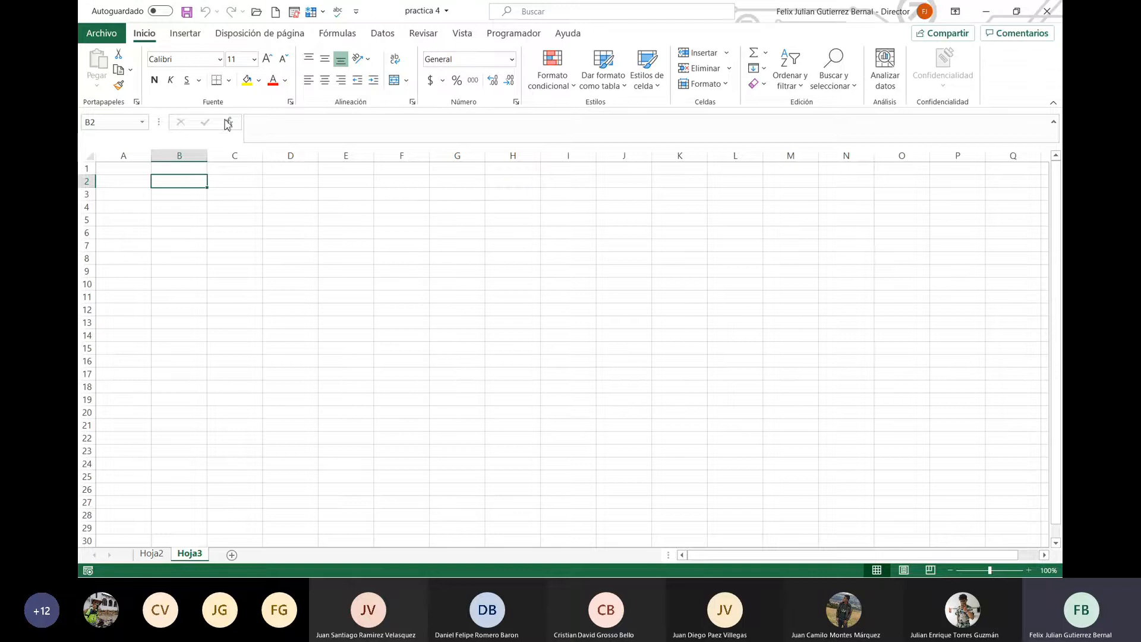
click(281, 129)
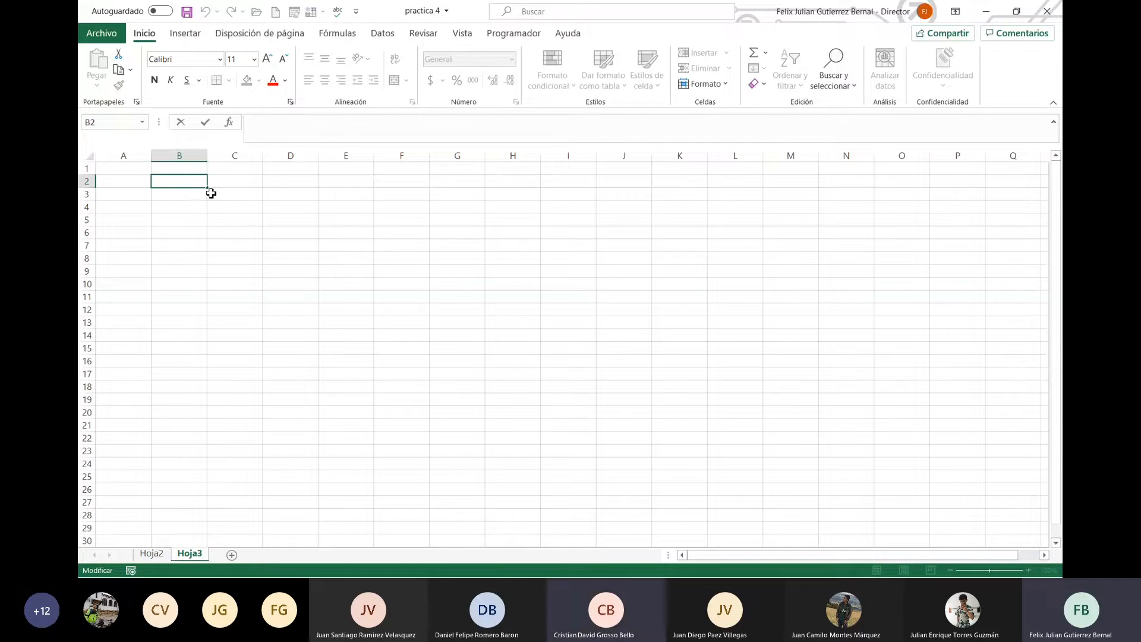
text(=)
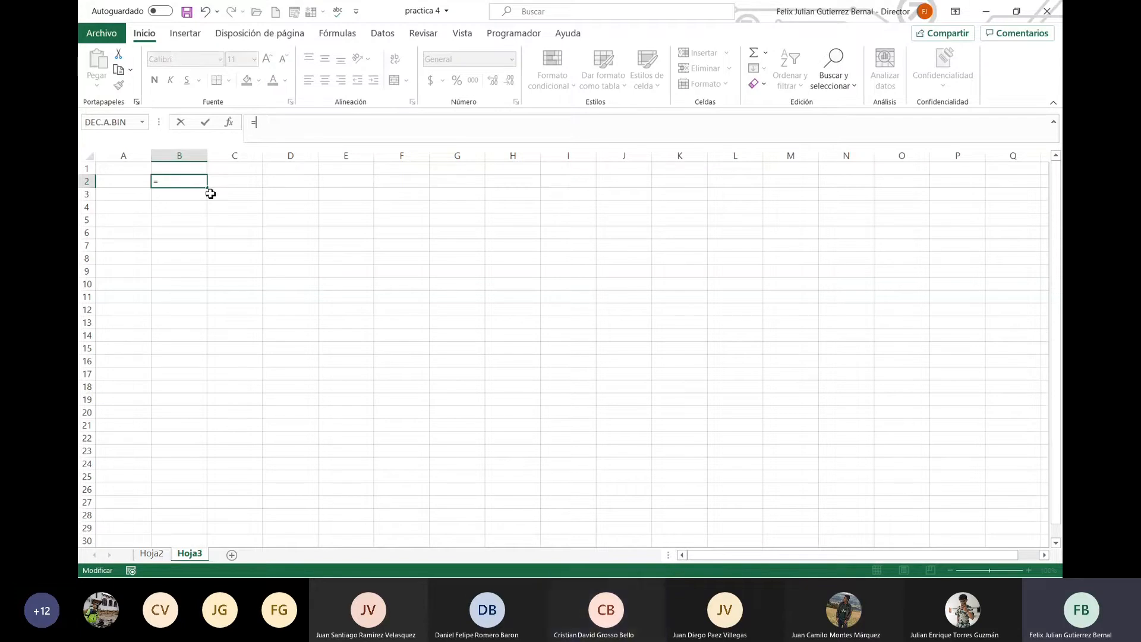
key(Escape)
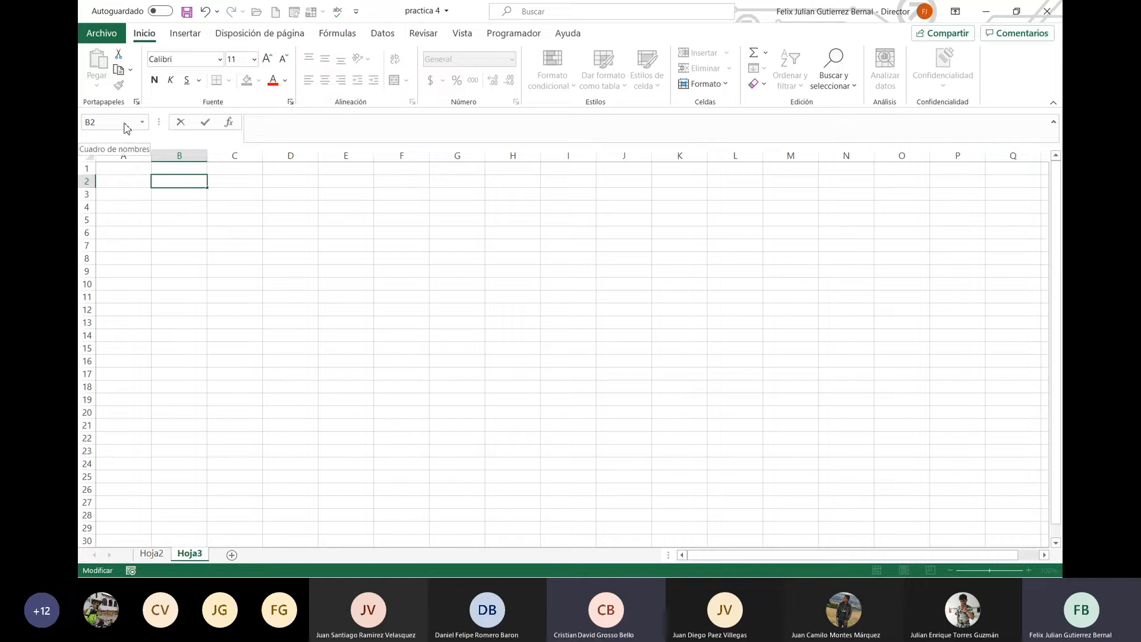
Enter the formula =aleatorio in cell B2
text(=)
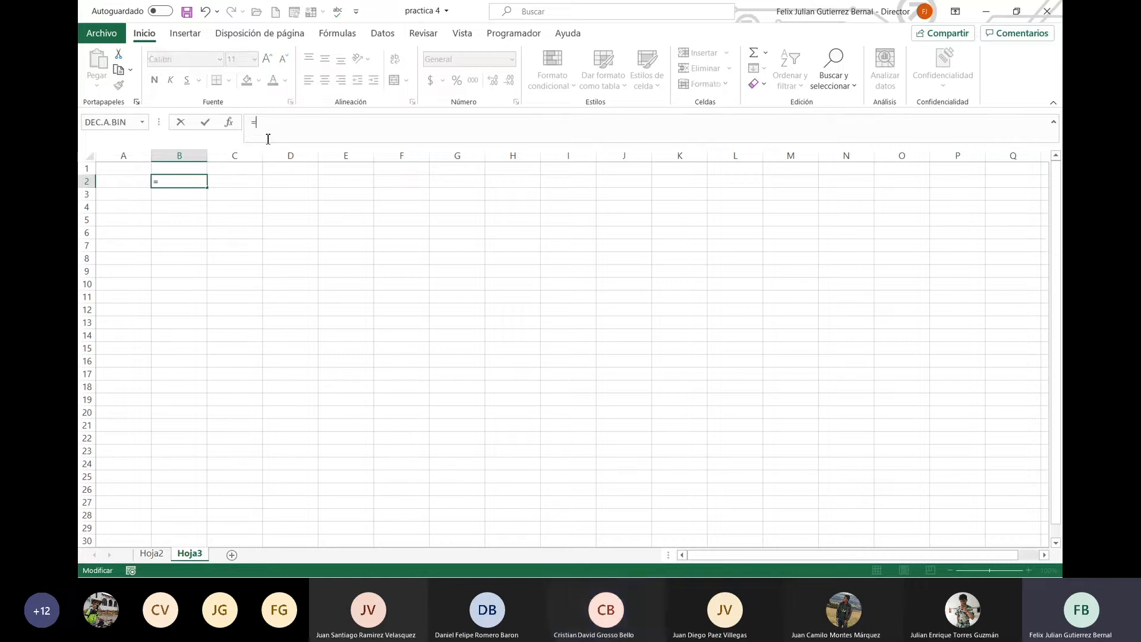
click(142, 123)
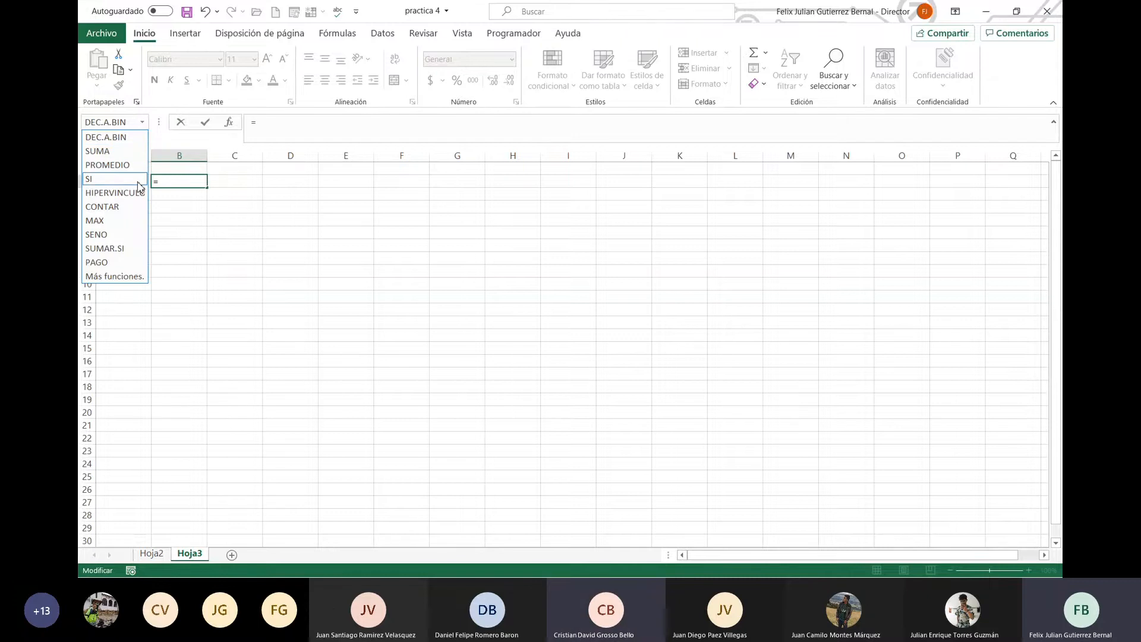
click(212, 184)
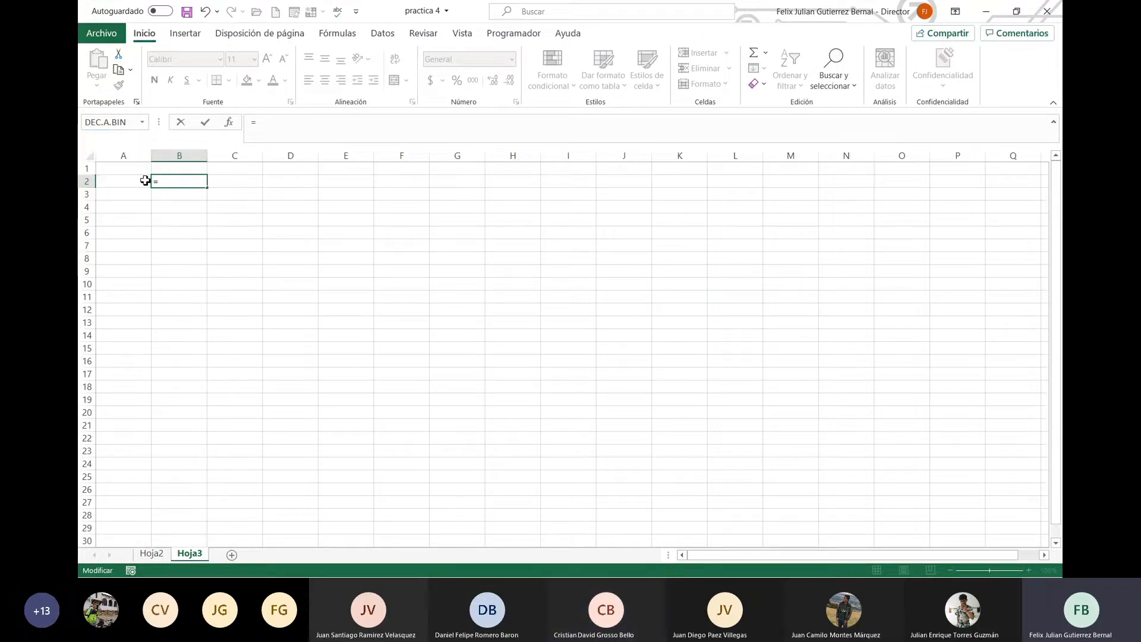
click(165, 182)
text(aleator)
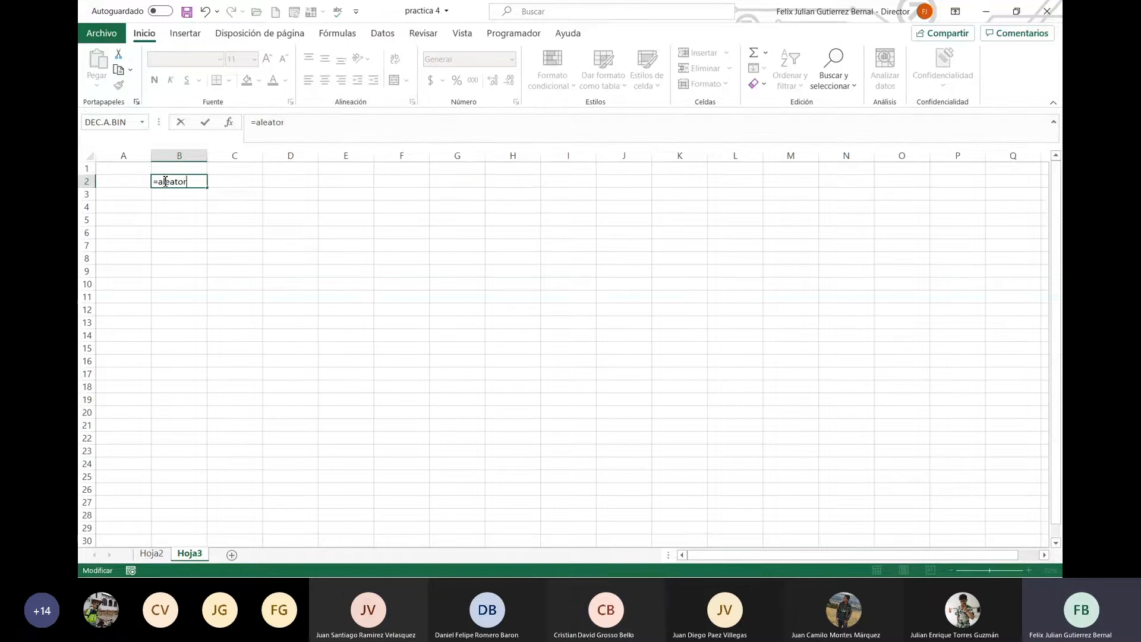
text(io)
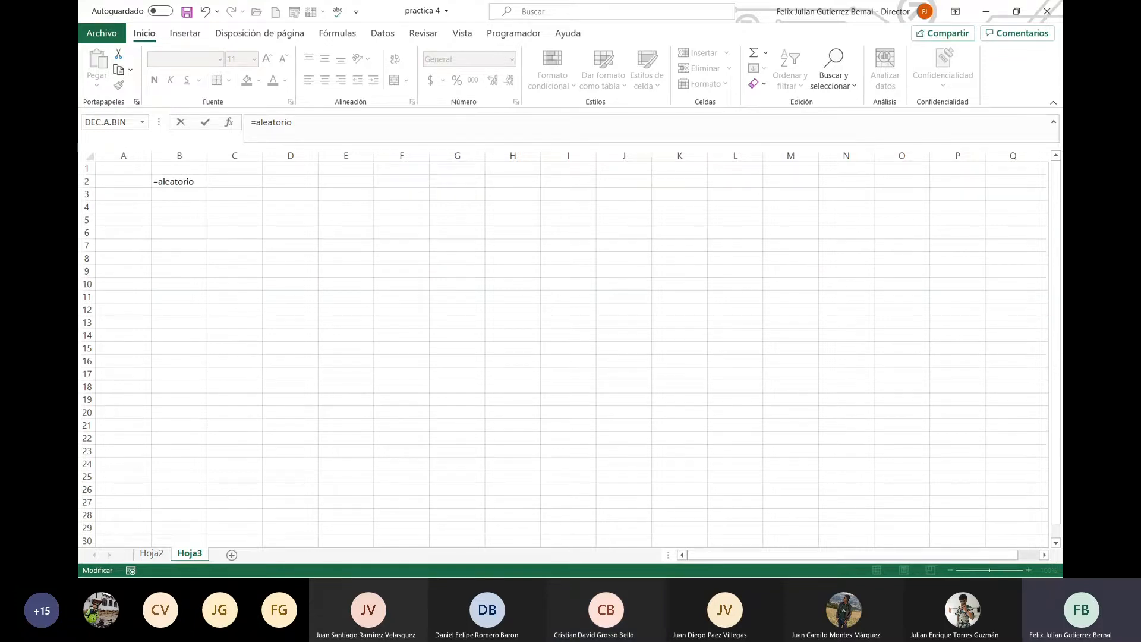
click(215, 206)
click(189, 181)
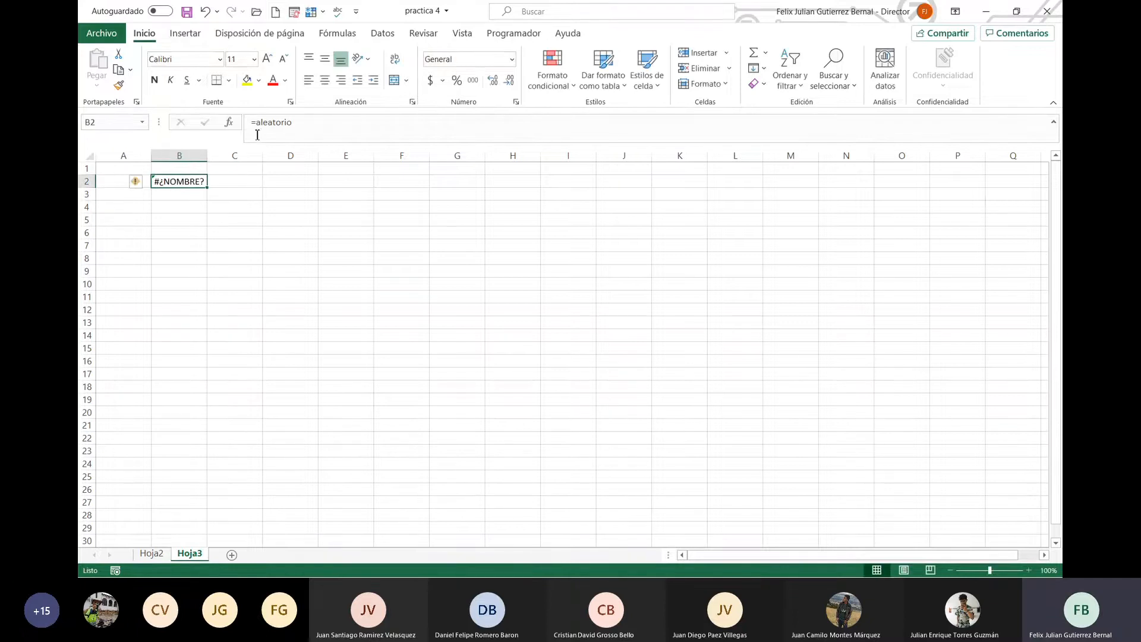
Change the formula in cell B2 to =ALEATORIO.ENTRE(1;1000)
click(330, 128)
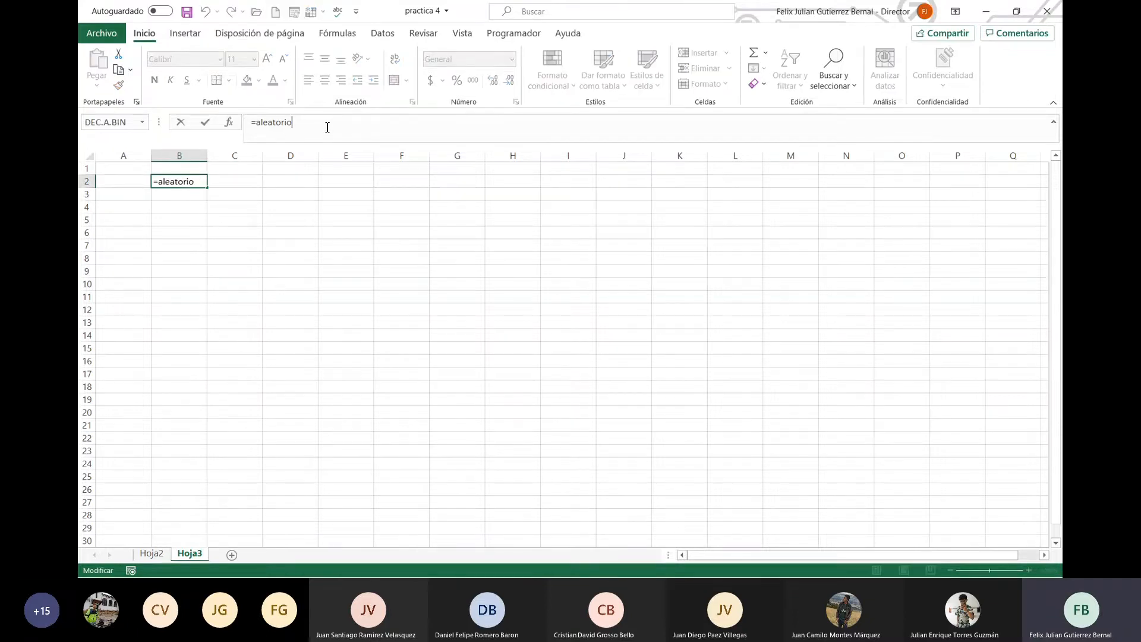
text(.)
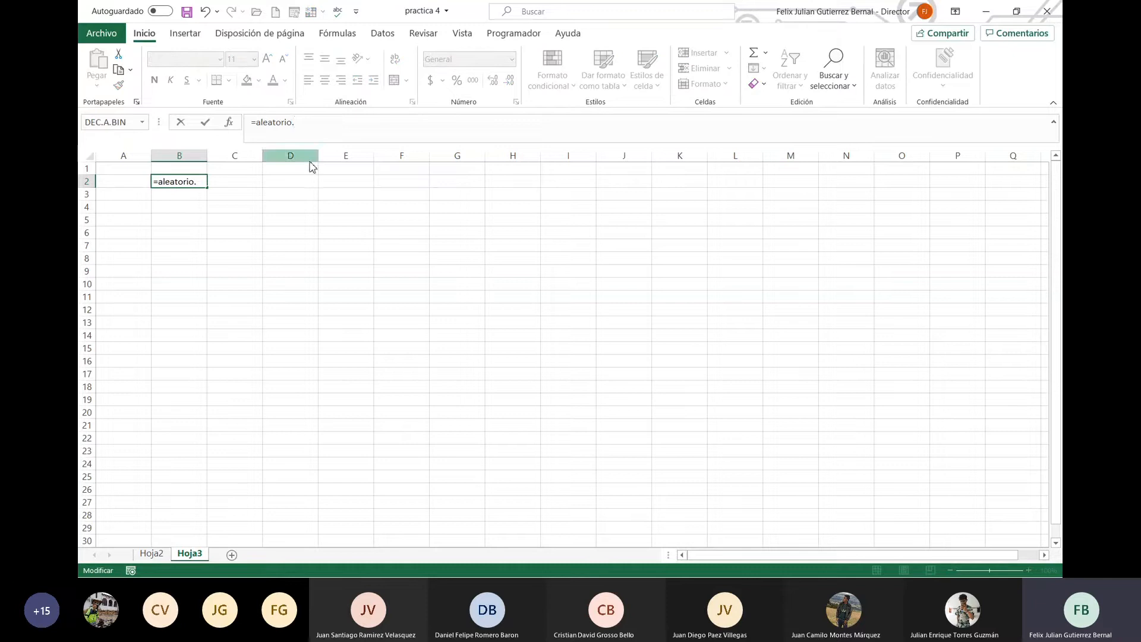
key(Tab)
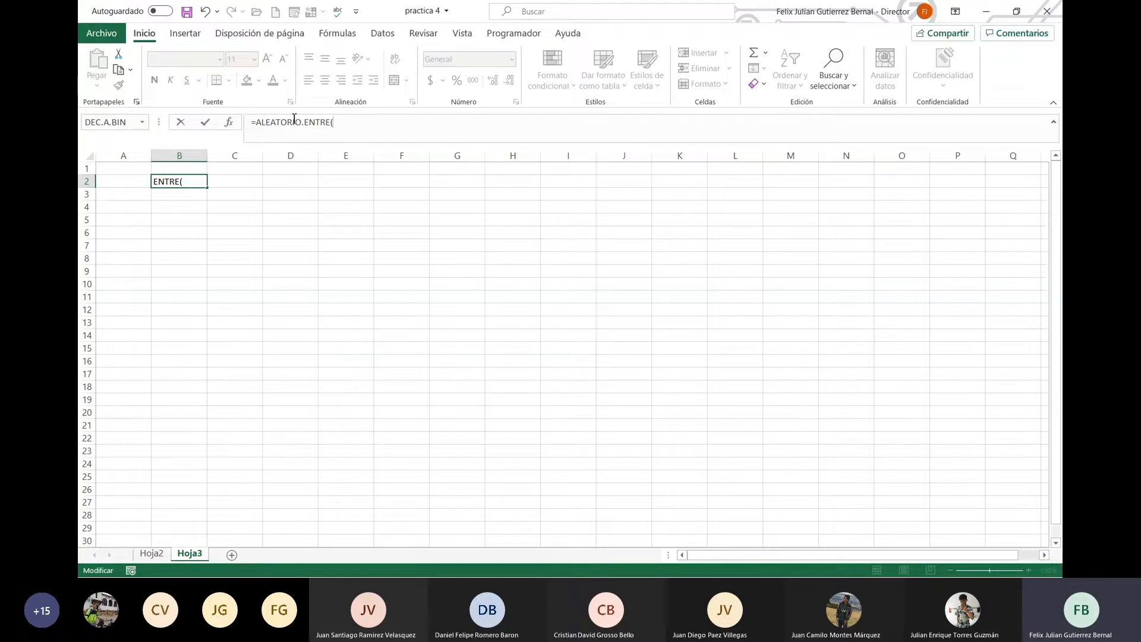
drag(257, 125, 322, 122)
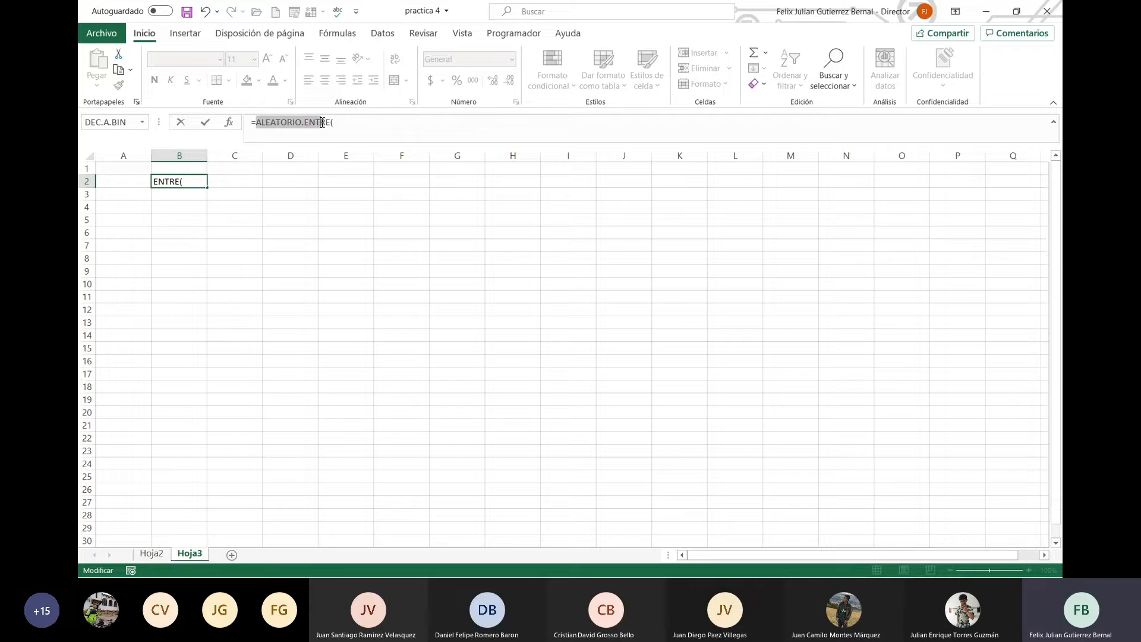
click(354, 135)
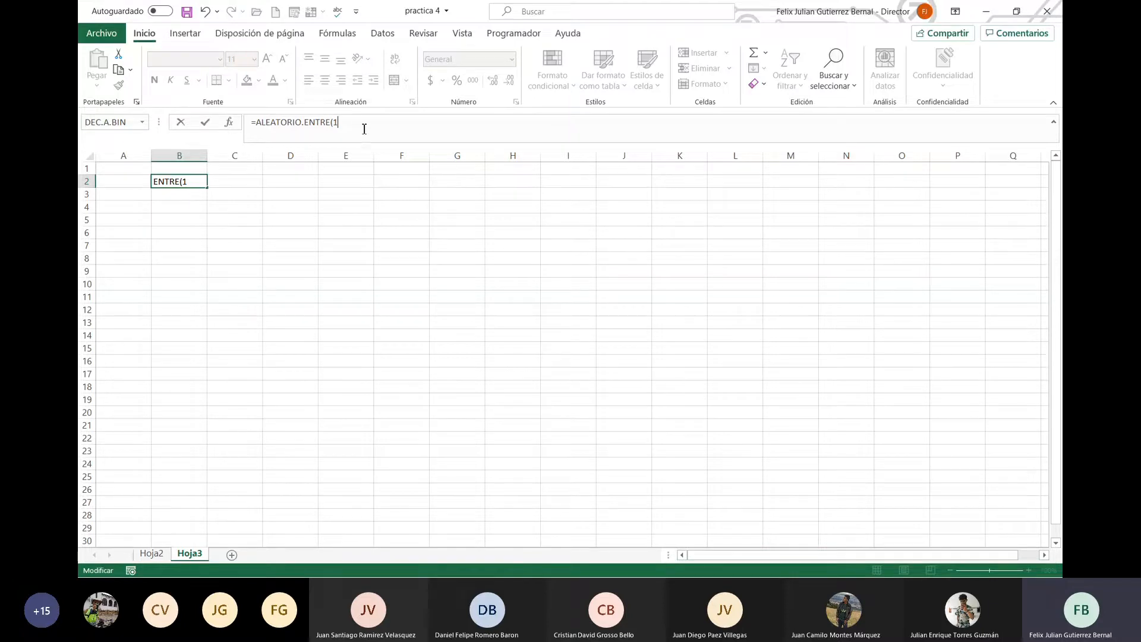
text(1000)
key(Return)
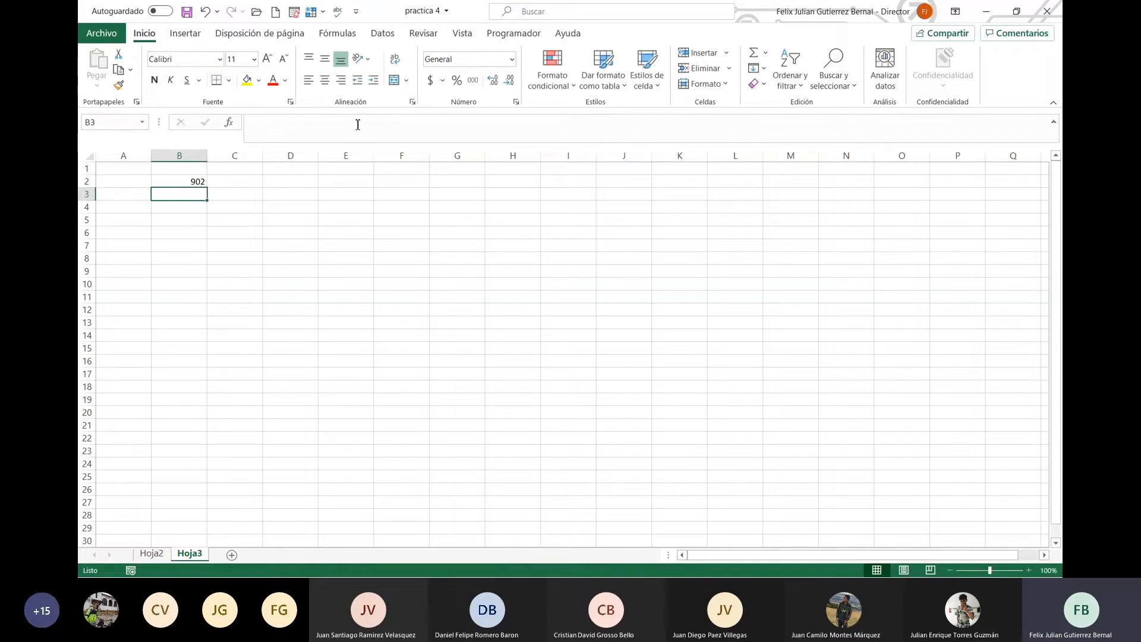
Fit the width of column B to its number and try the same on empty column C
click(196, 182)
click(1028, 571)
click(1029, 571)
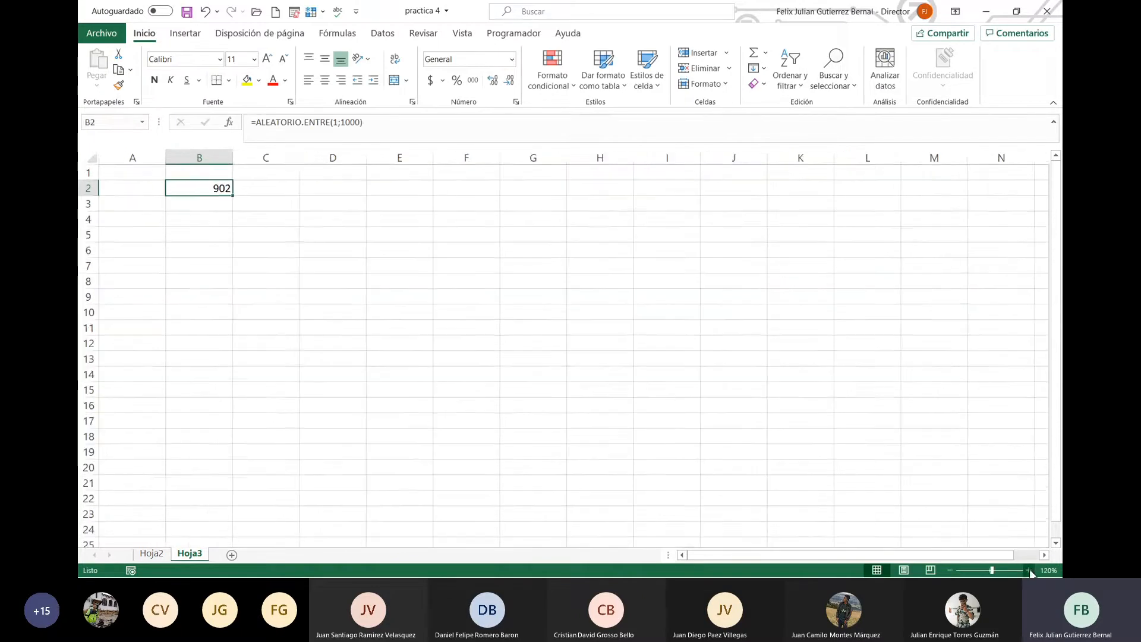
click(1028, 571)
click(1029, 571)
click(1029, 571)
click(1028, 571)
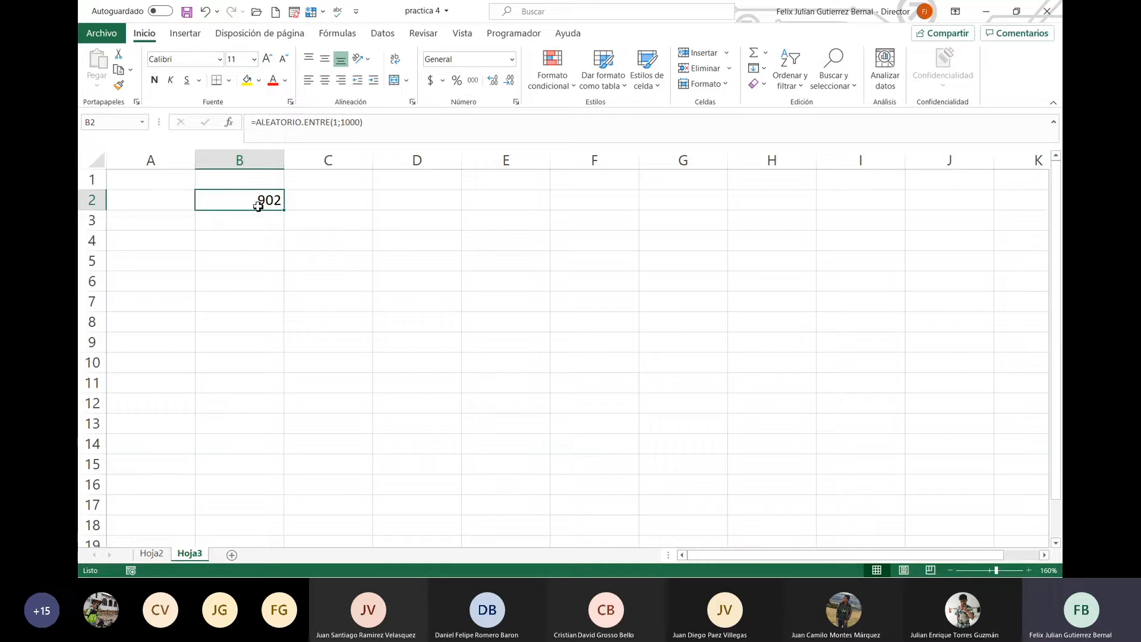
click(279, 228)
click(265, 203)
double_click(284, 161)
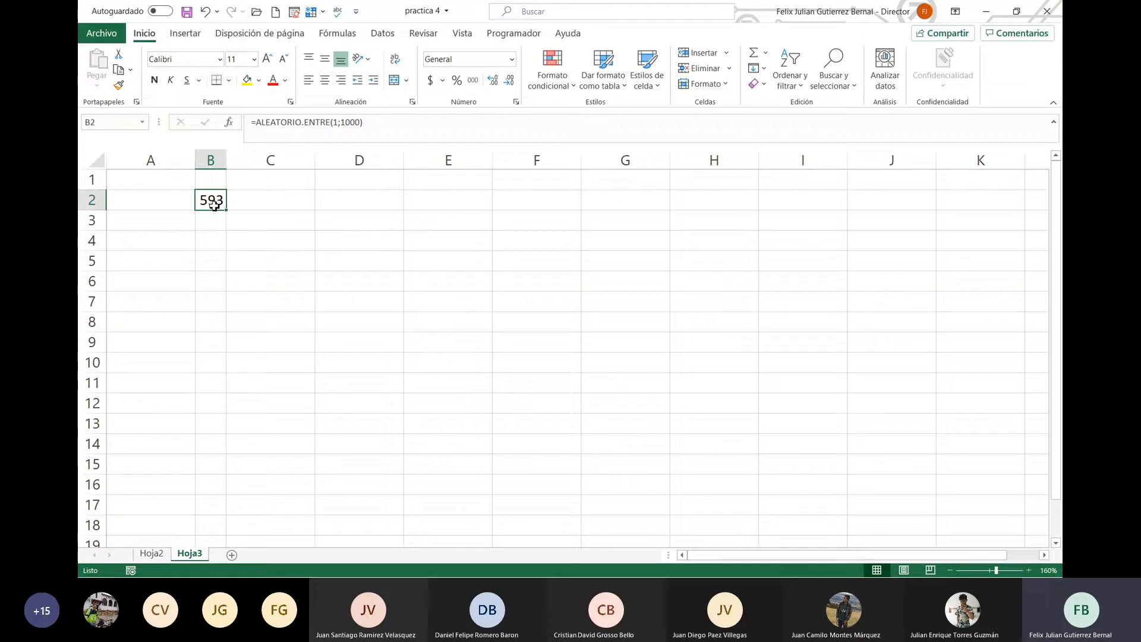
mouse_move(226, 161)
mouse_down()
mouse_move(261, 165)
mouse_move(226, 163)
mouse_up()
double_click(315, 164)
double_click(315, 162)
Fill the random-number formula from cell B2 across row 2 through cell U2
drag(229, 212, 330, 205)
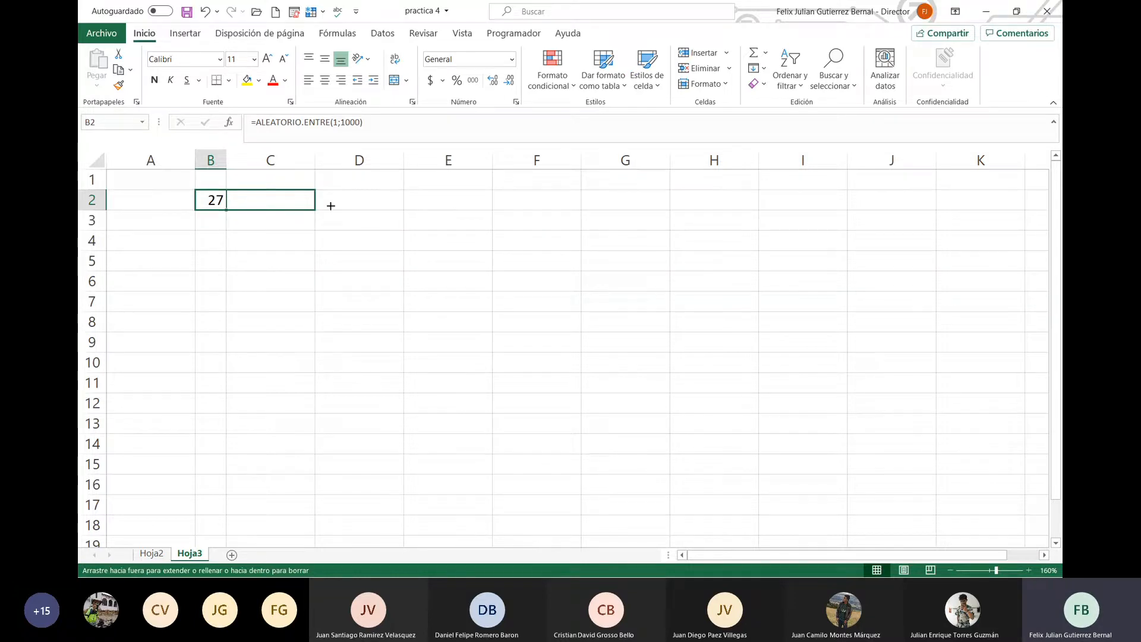
drag(332, 205, 632, 213)
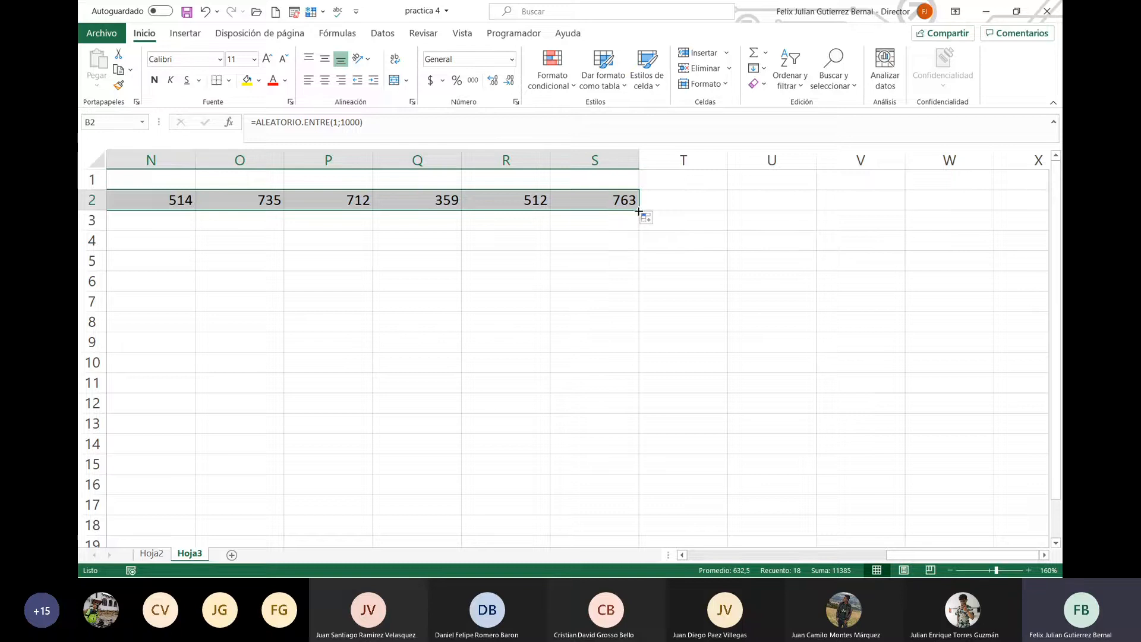
drag(639, 211, 777, 216)
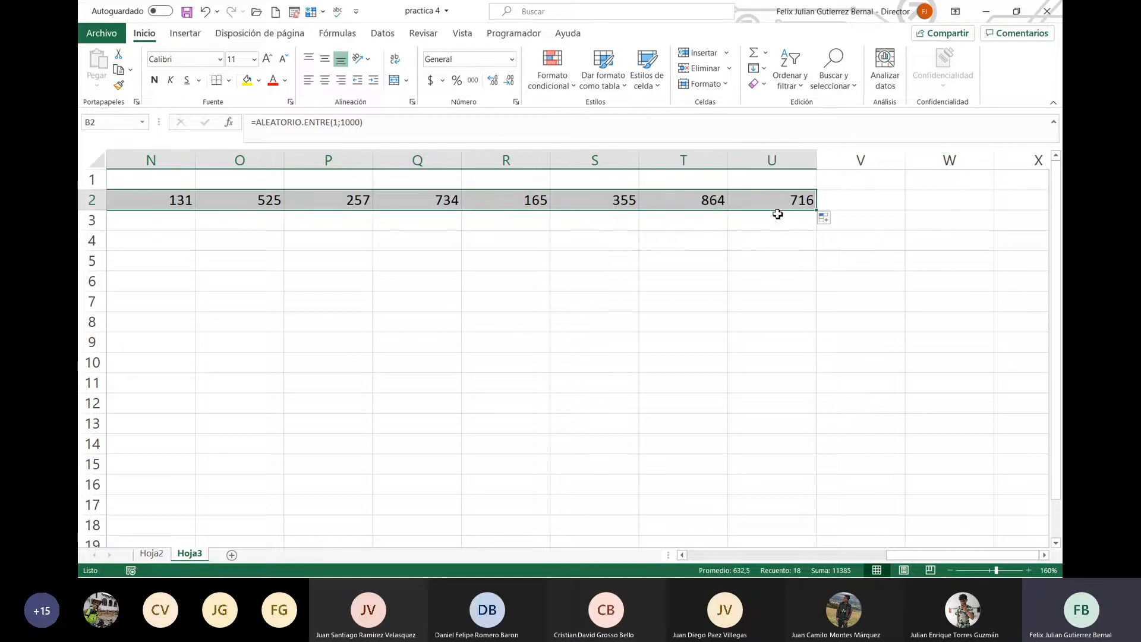
Select the filled range B2:U2 and fit the widths of columns U, T and S to their contents
key(Left)
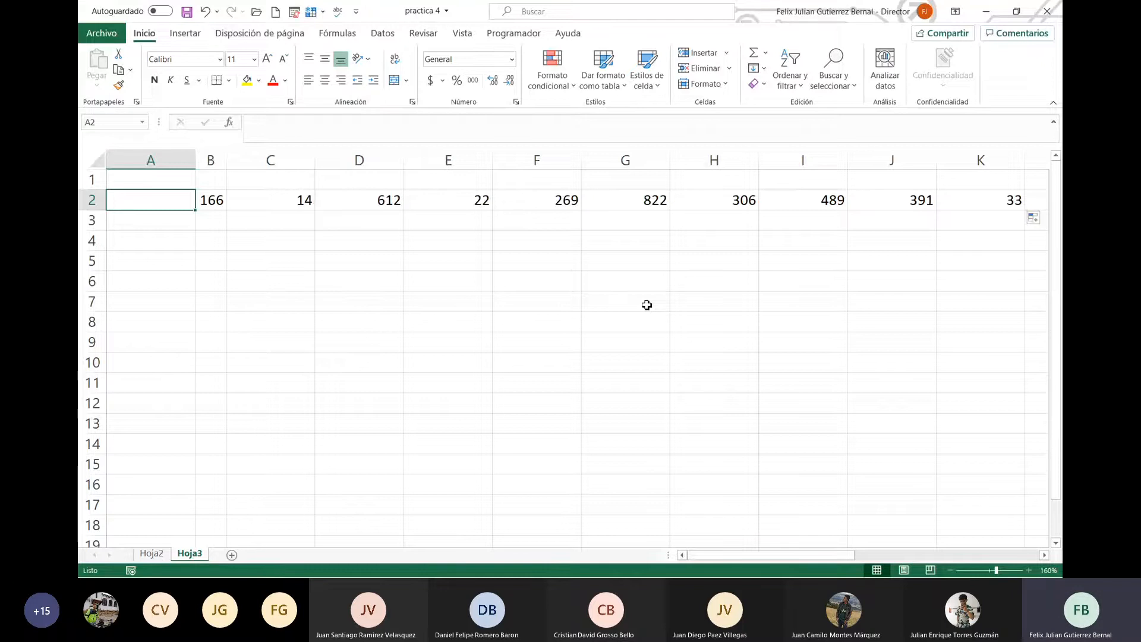
drag(211, 200, 892, 200)
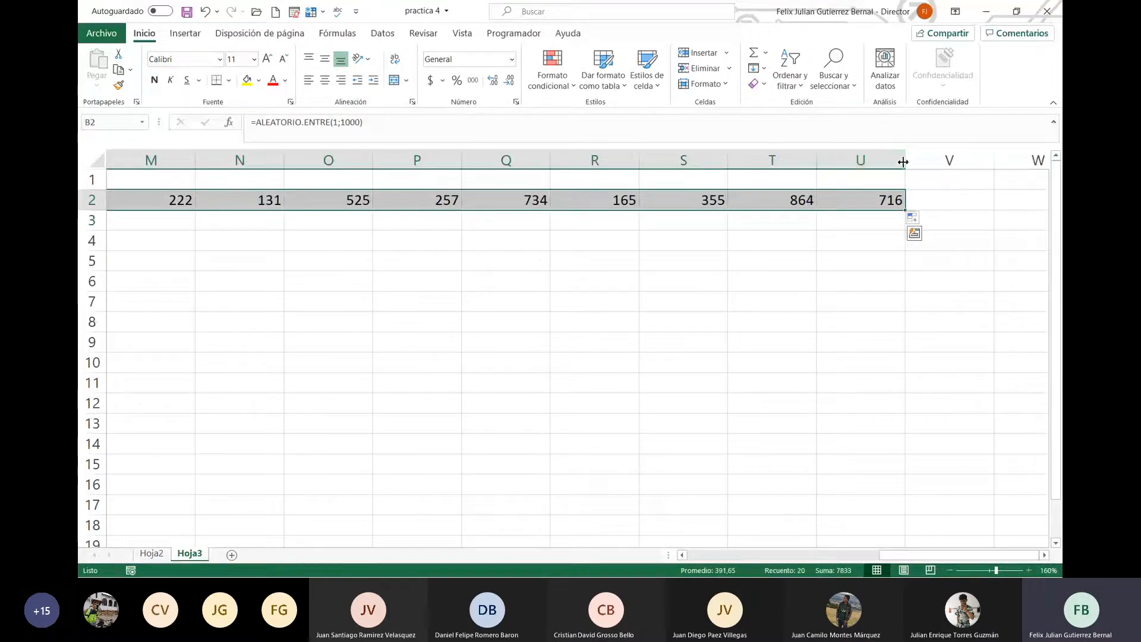
double_click(899, 161)
double_click(817, 162)
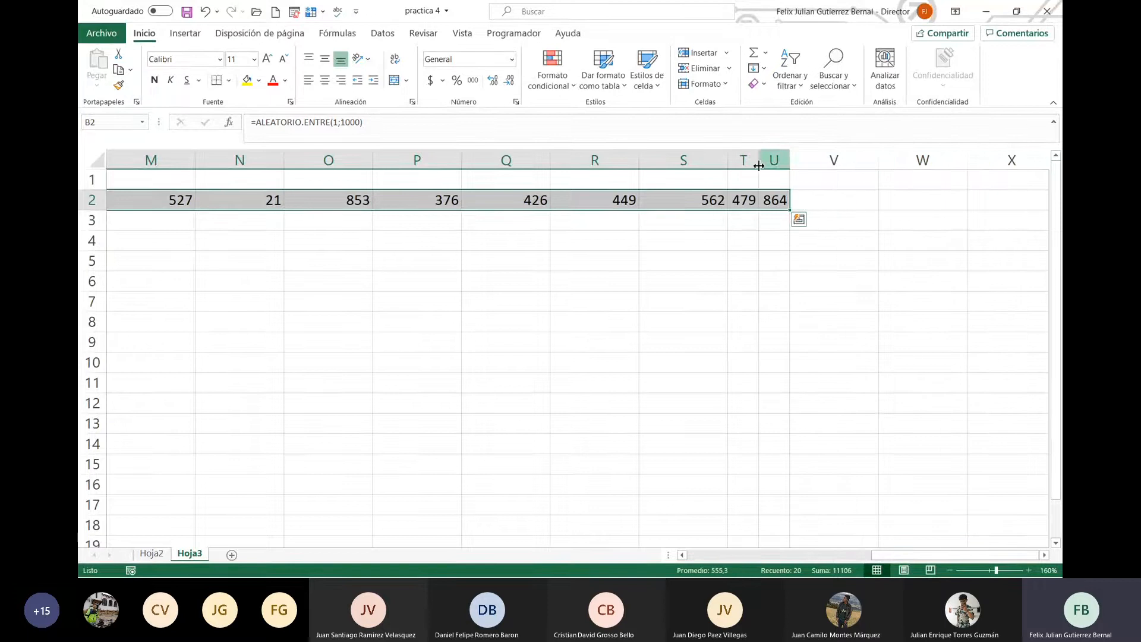
double_click(725, 166)
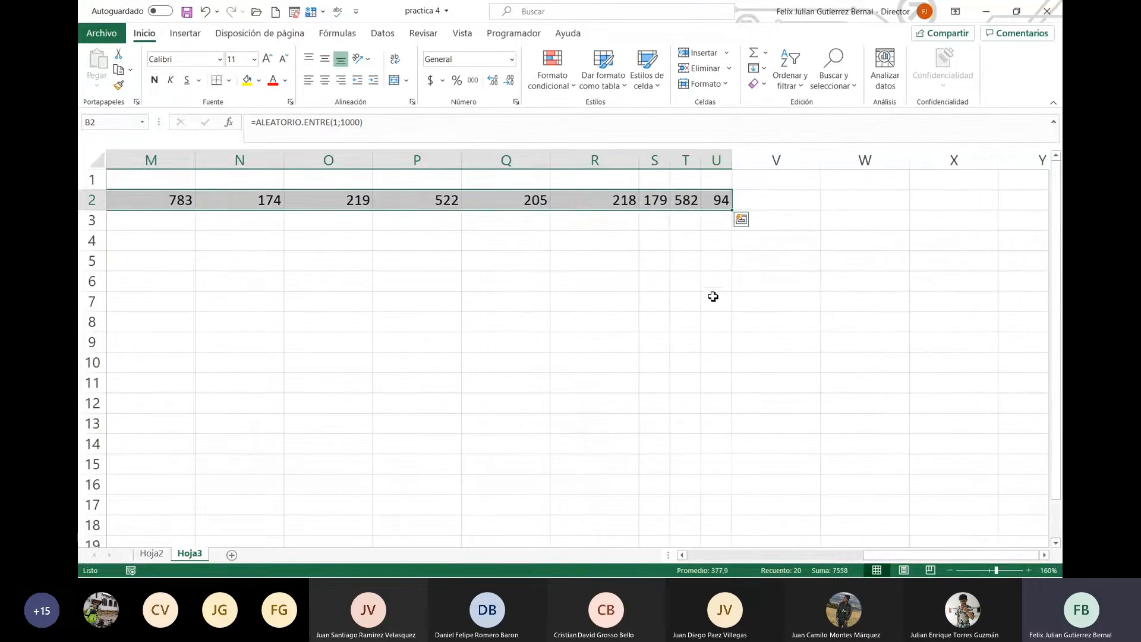
Fit the widths of columns R, Q, P and O to the numbers they contain
click(950, 571)
click(950, 571)
click(950, 571)
click(950, 571)
click(950, 570)
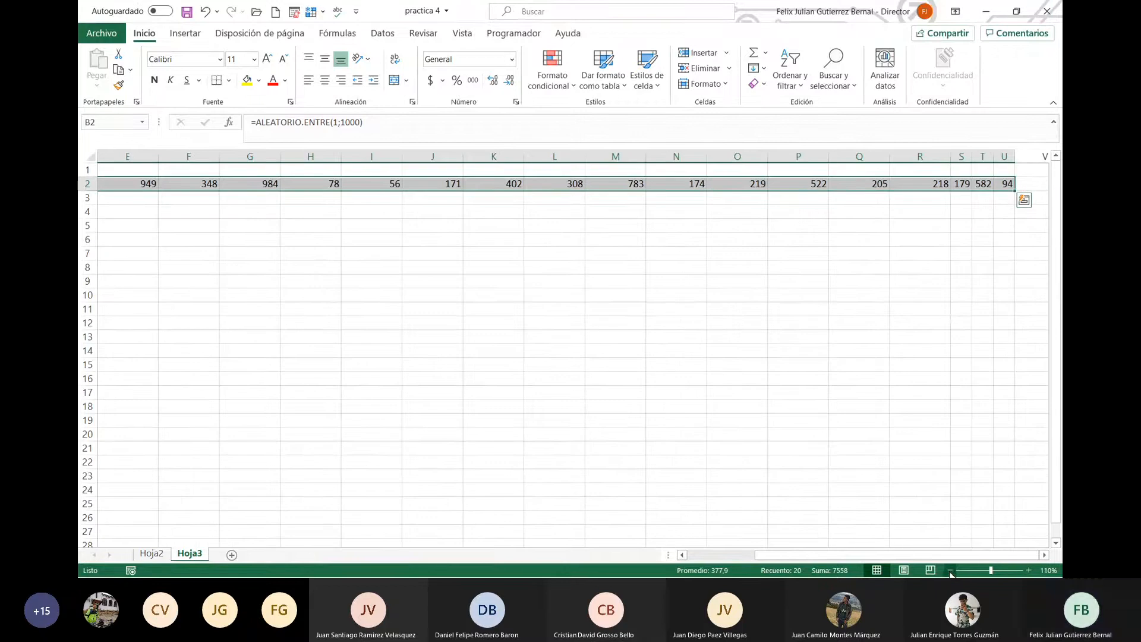
double_click(952, 156)
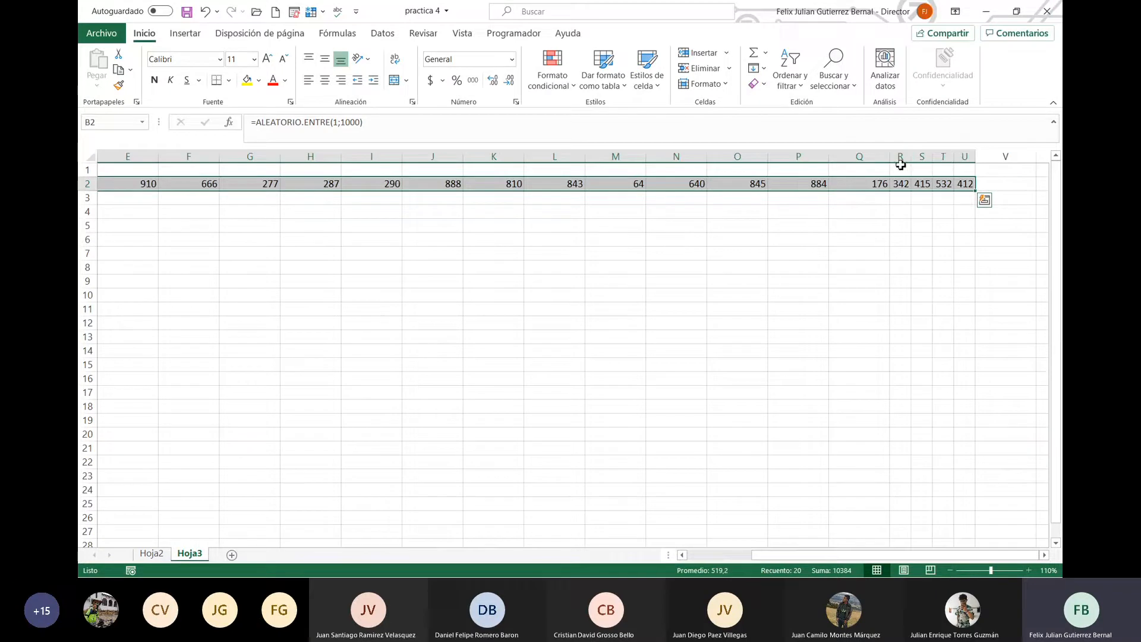
click(886, 168)
drag(890, 160, 893, 159)
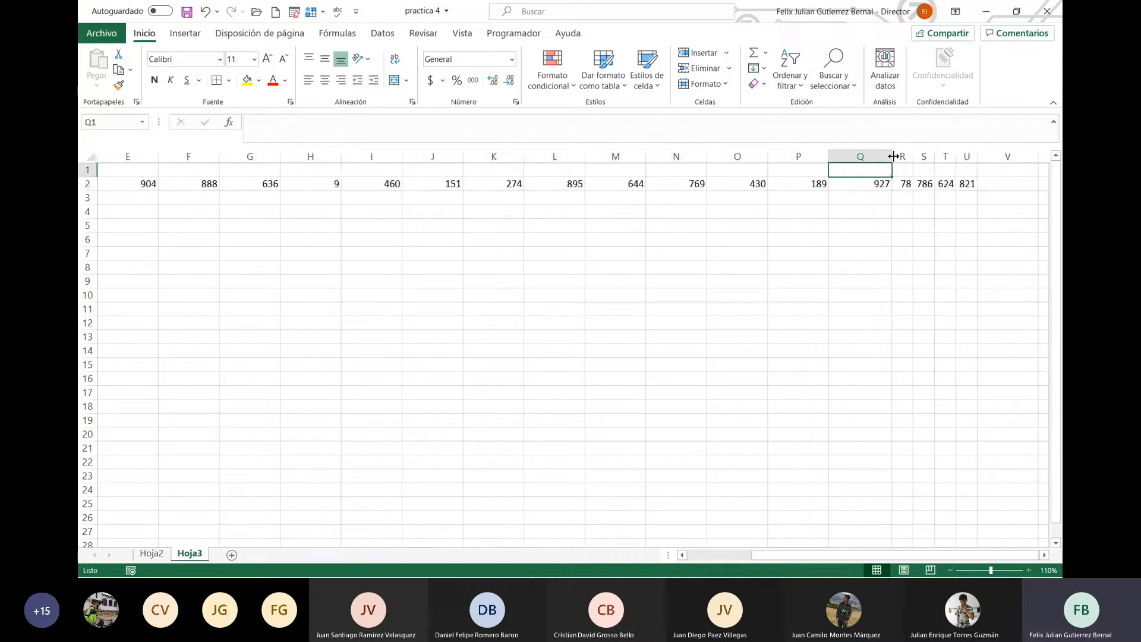
double_click(894, 156)
double_click(829, 157)
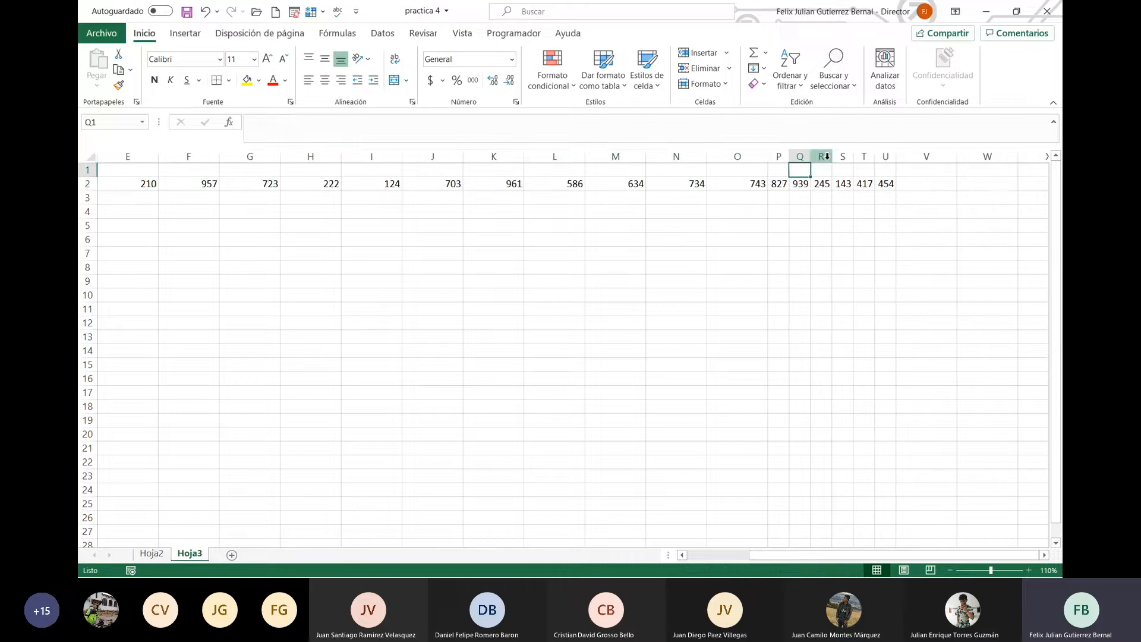
double_click(768, 157)
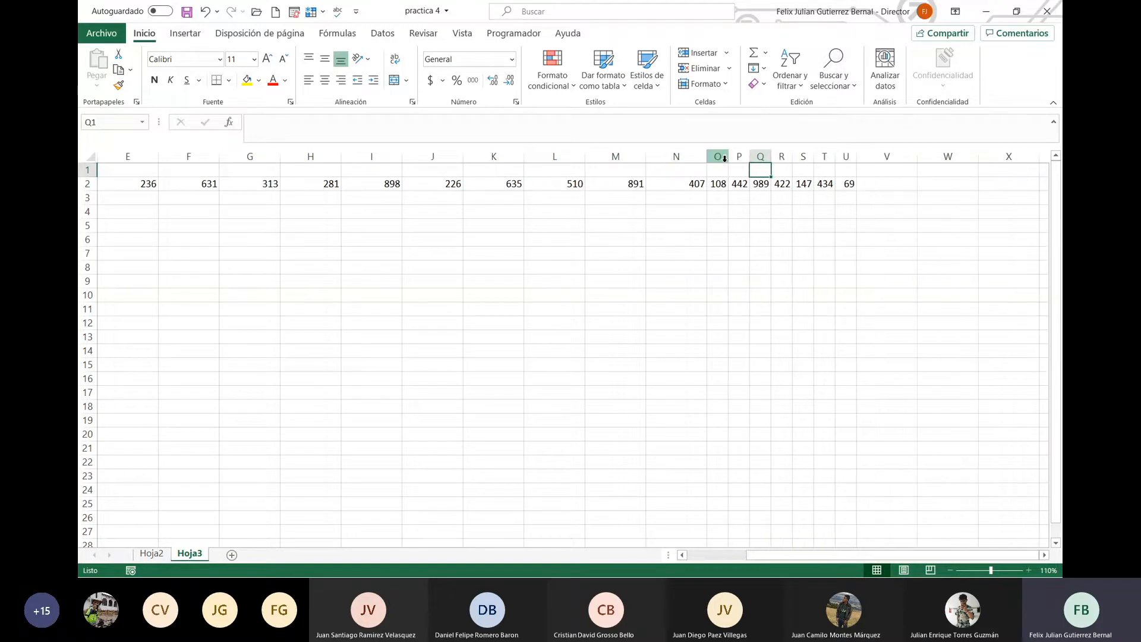
Fit the widths of columns N, M, L, K, J and I to their numbers
double_click(707, 156)
double_click(647, 158)
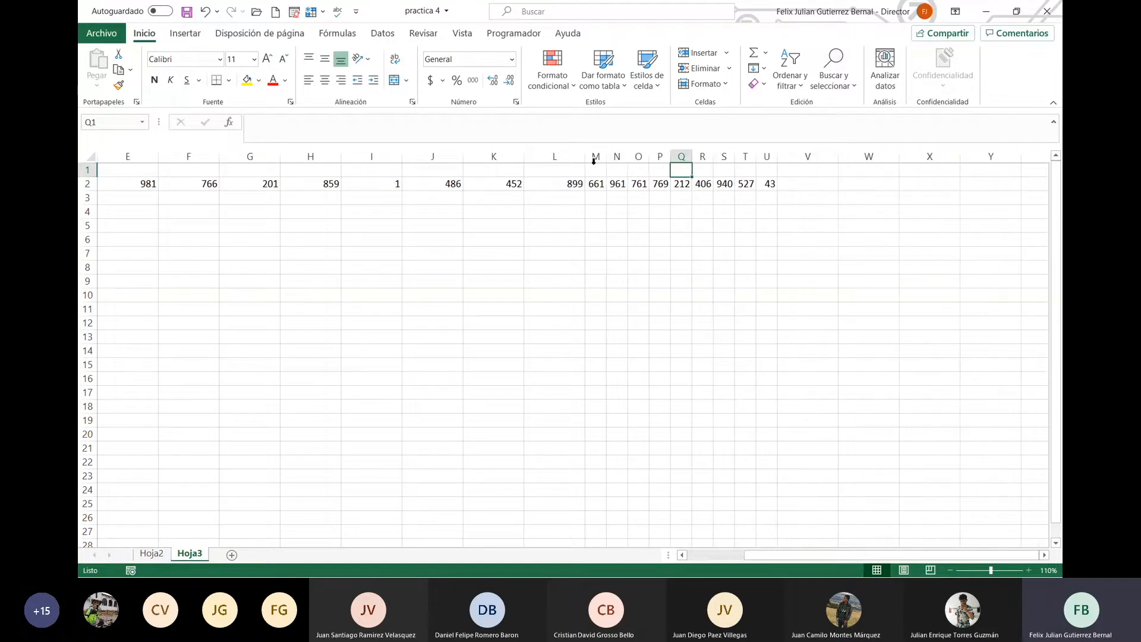
double_click(585, 161)
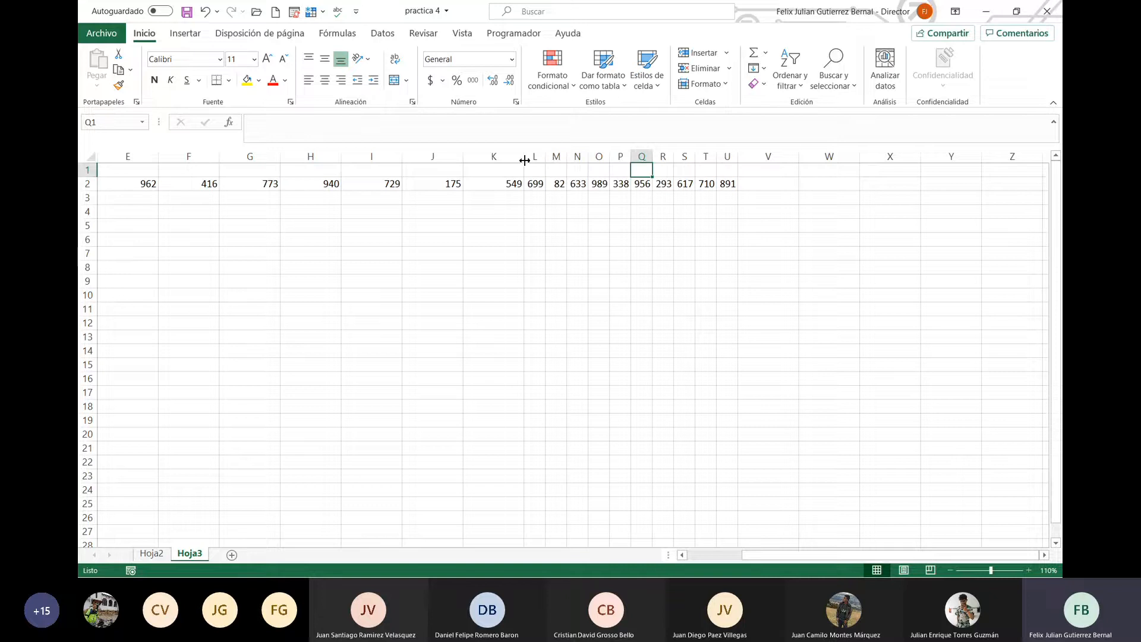
double_click(524, 158)
double_click(464, 161)
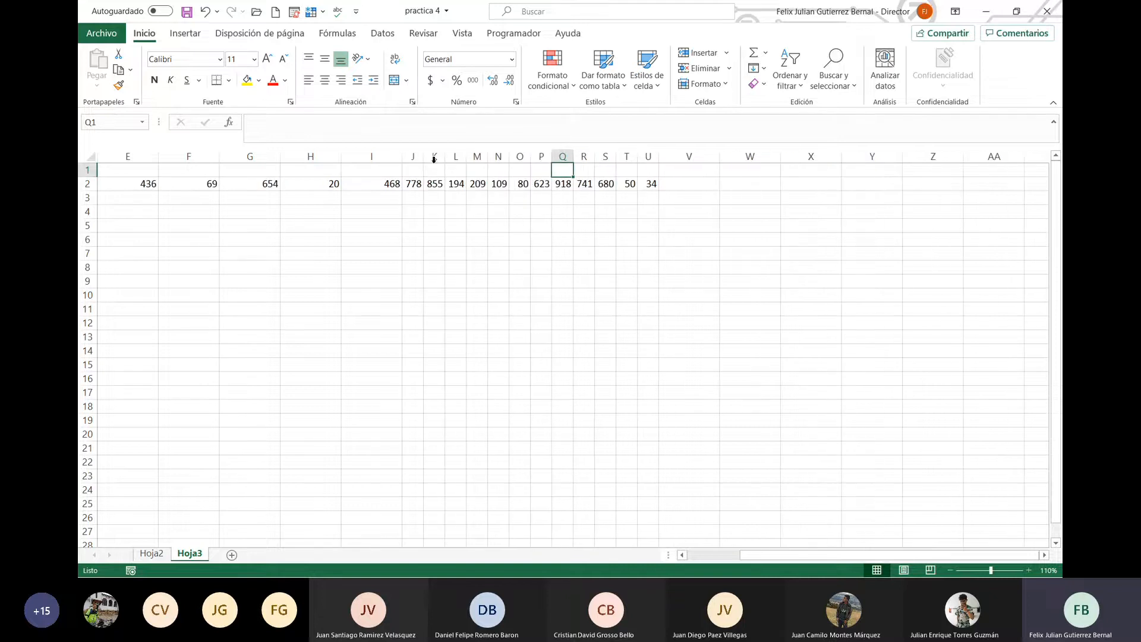
double_click(402, 161)
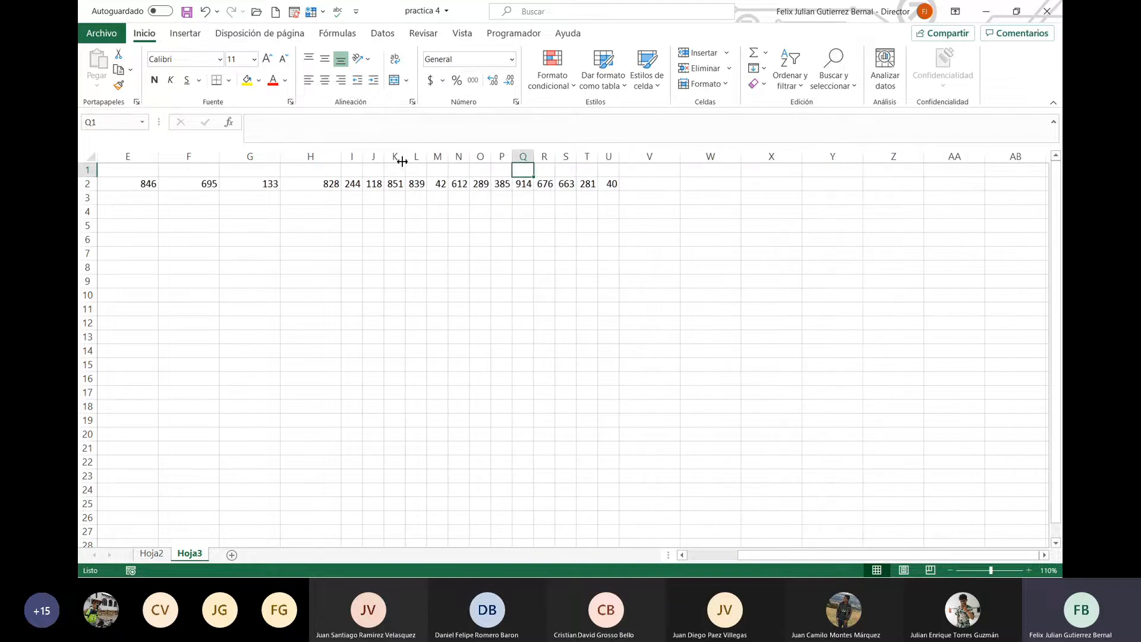
Fit the widths of columns H back through C to their numbers, and widen column E slightly so its number fits
double_click(341, 159)
double_click(280, 158)
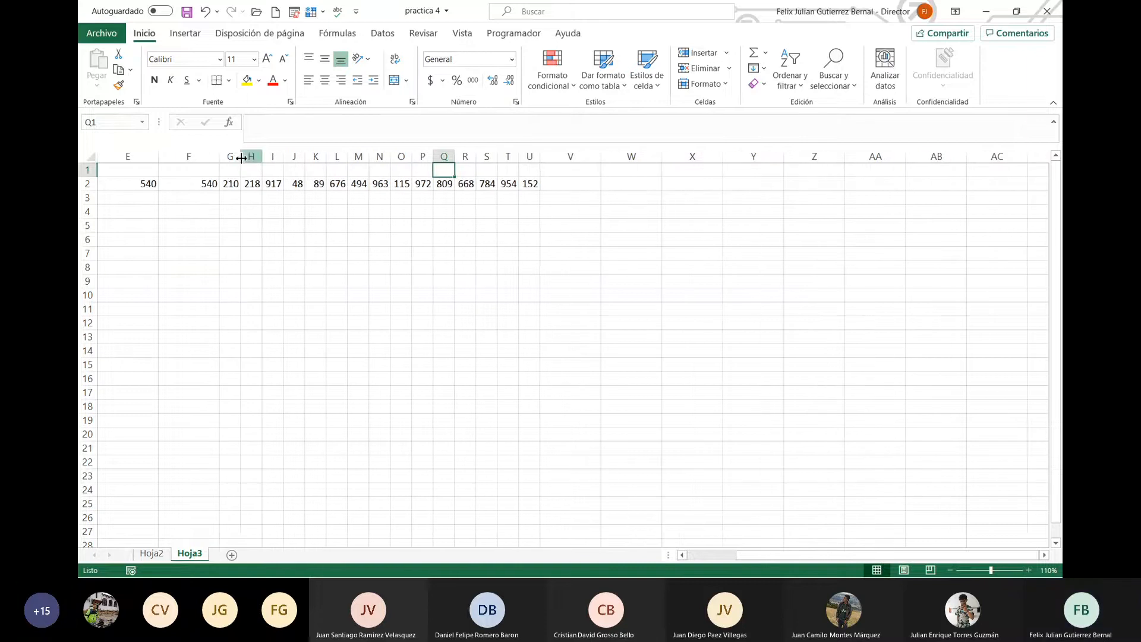
double_click(219, 158)
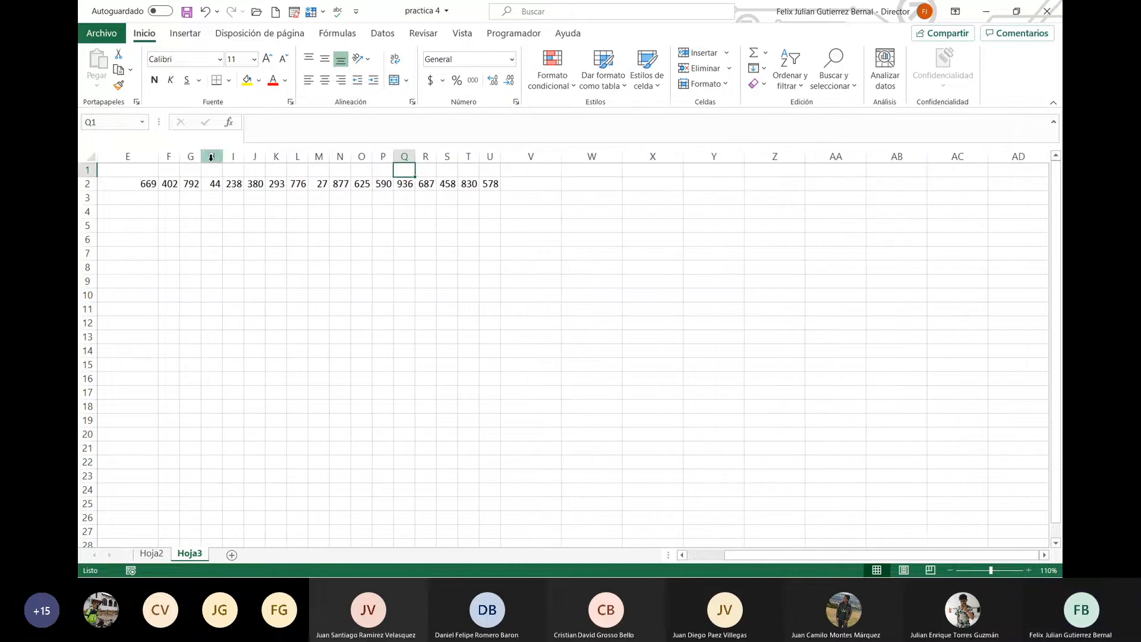
double_click(158, 160)
click(702, 556)
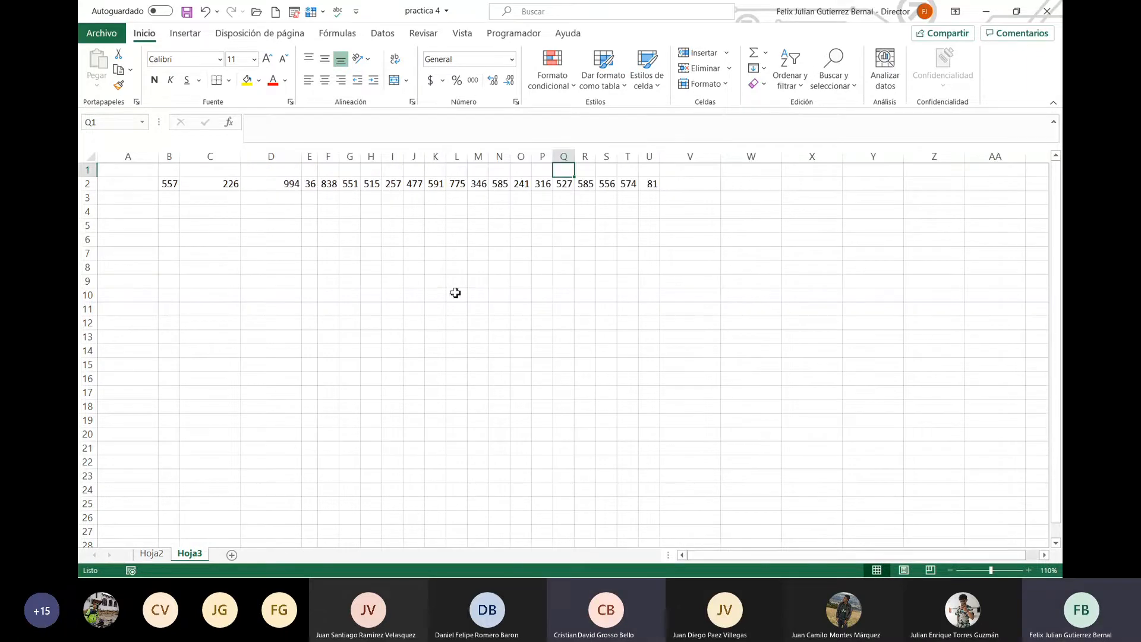
double_click(302, 156)
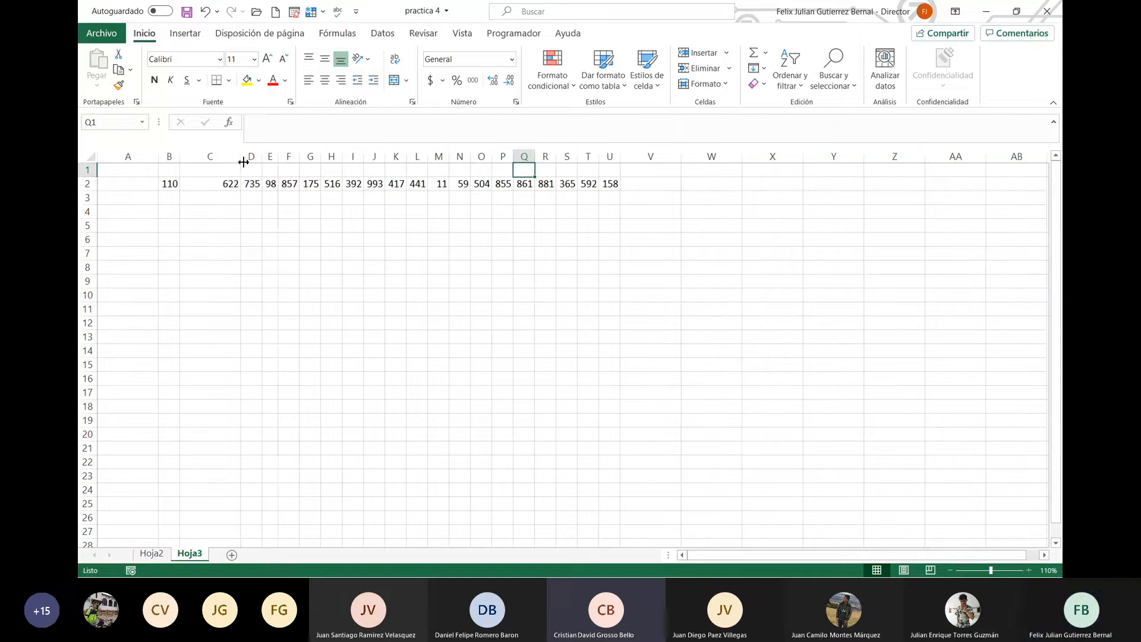
double_click(244, 162)
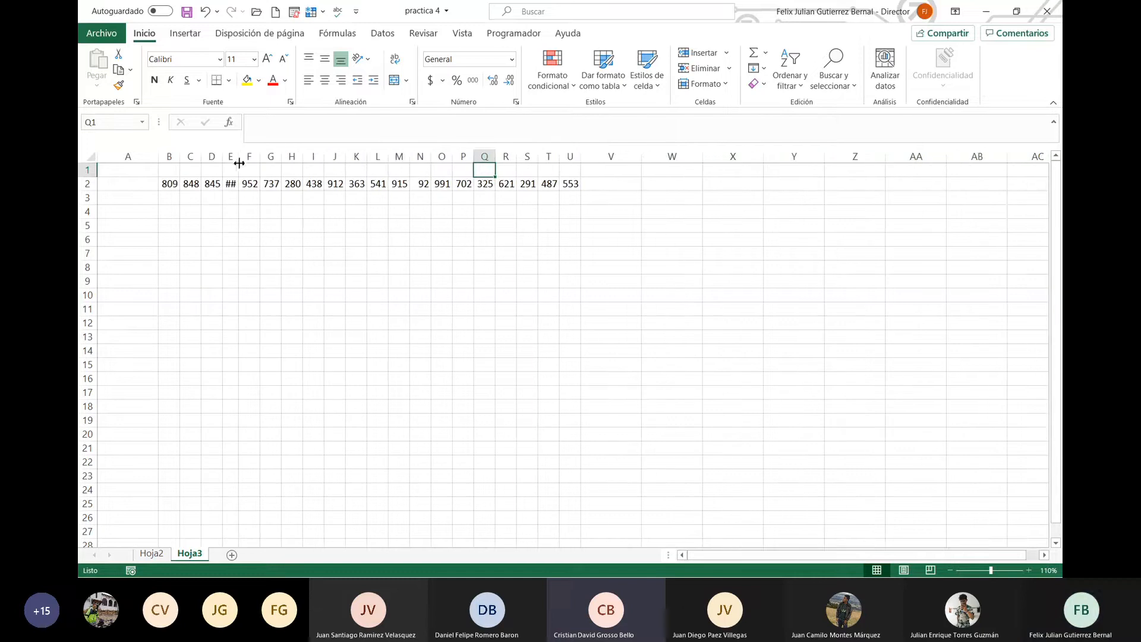
click(162, 185)
drag(238, 156, 248, 156)
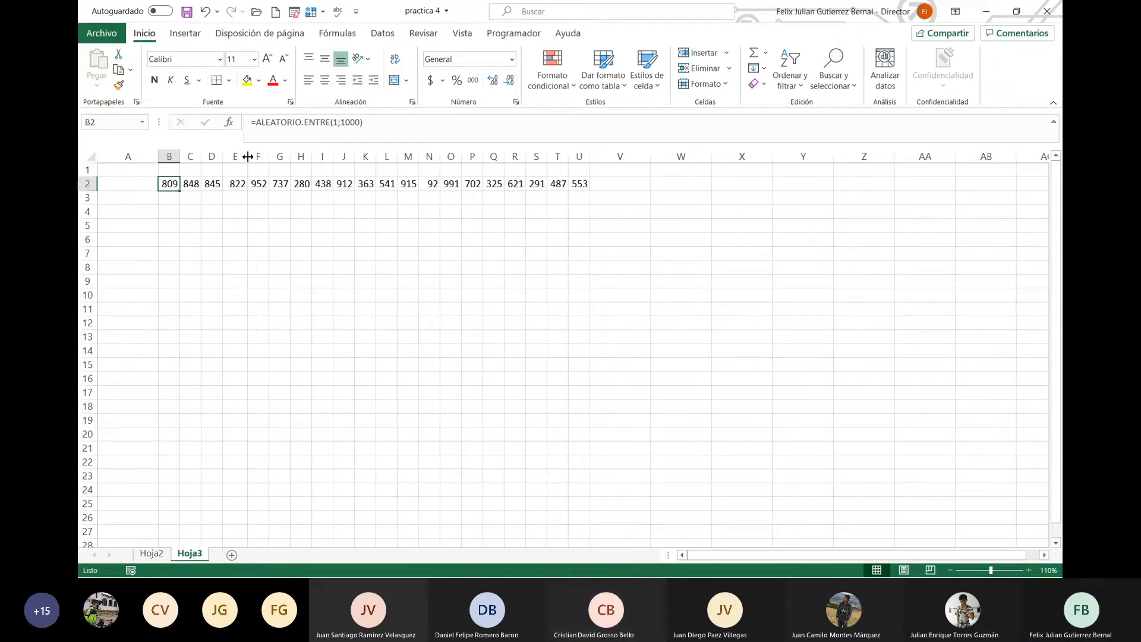
Review the limits 1 and 1000 in the ALEATORIO.ENTRE formula of cell B2 and re-enter it unchanged
double_click(338, 123)
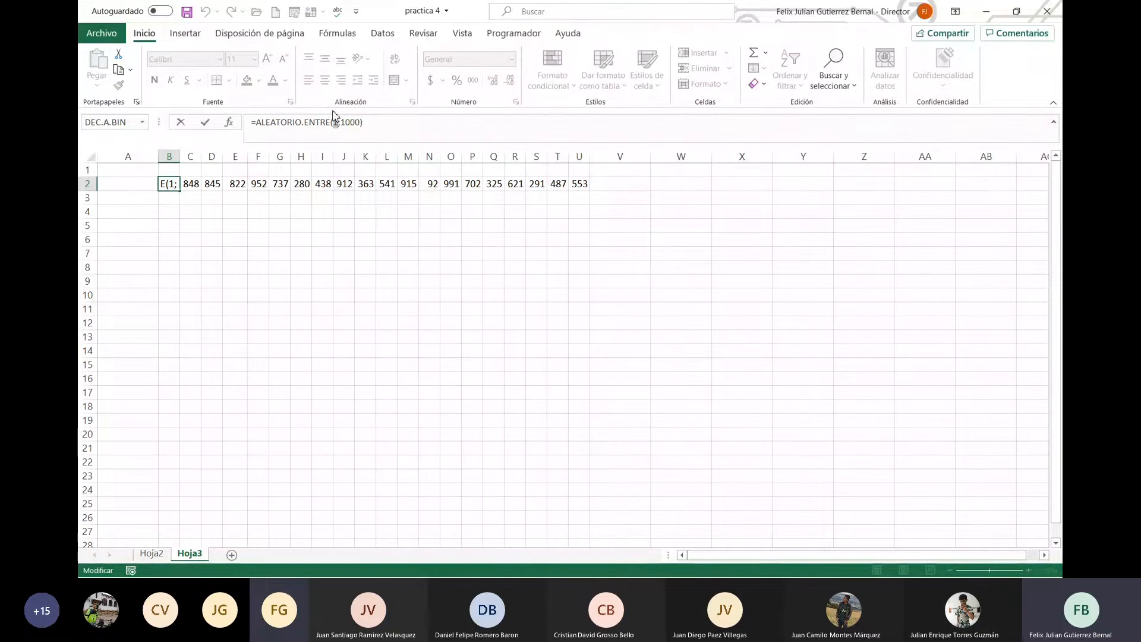
click(345, 123)
click(411, 132)
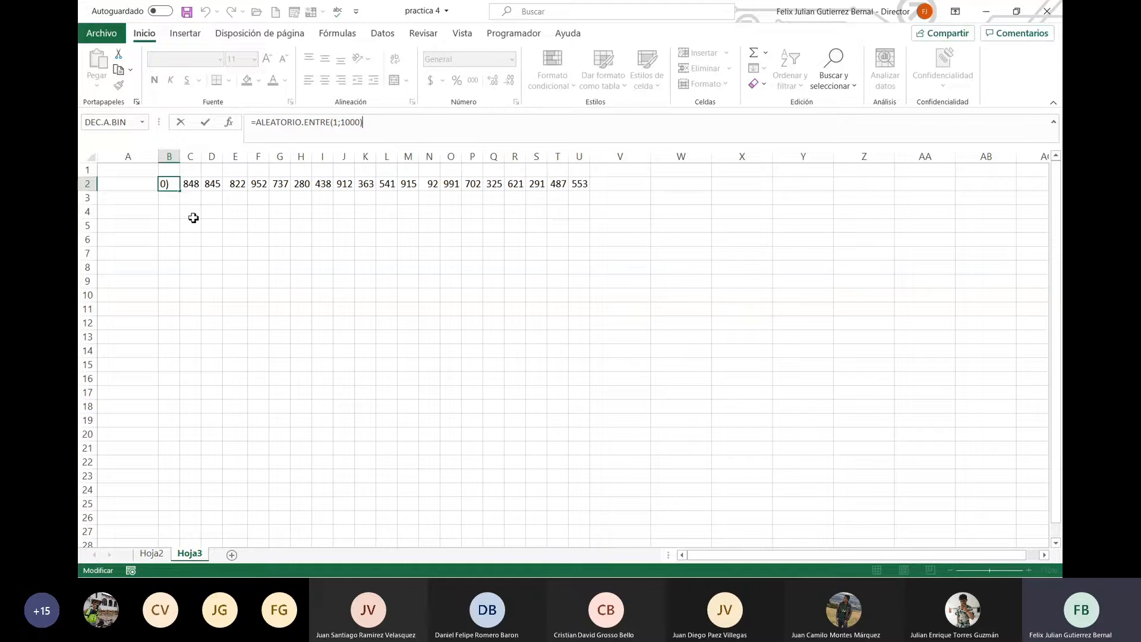
key(Return)
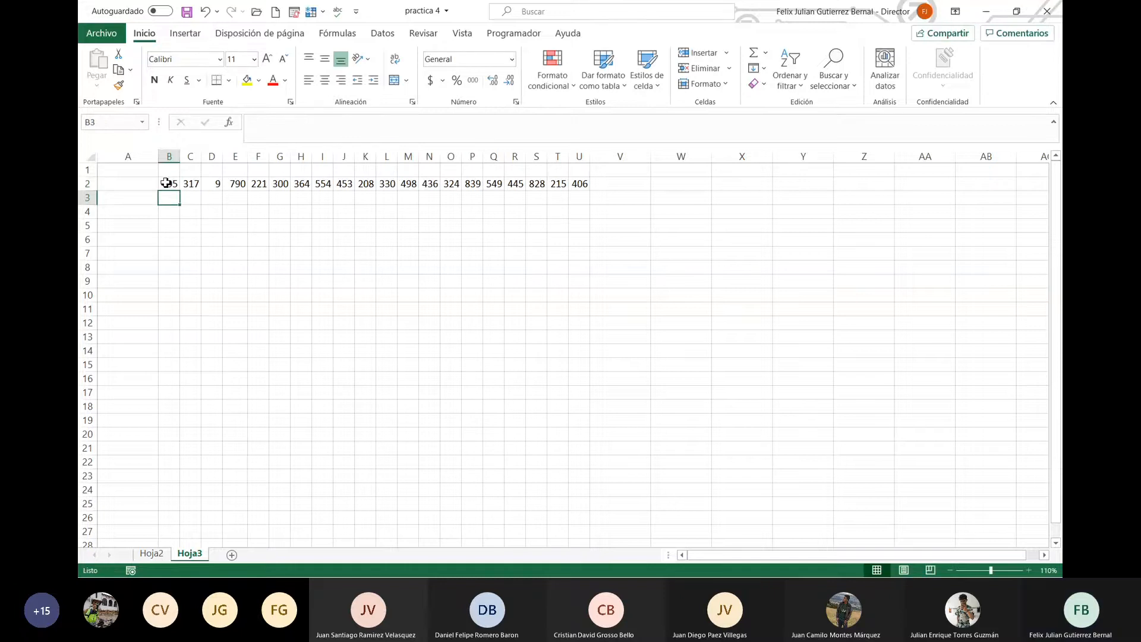
Fill the random-number formulas of B2:U2 down through row 21
drag(166, 184, 591, 190)
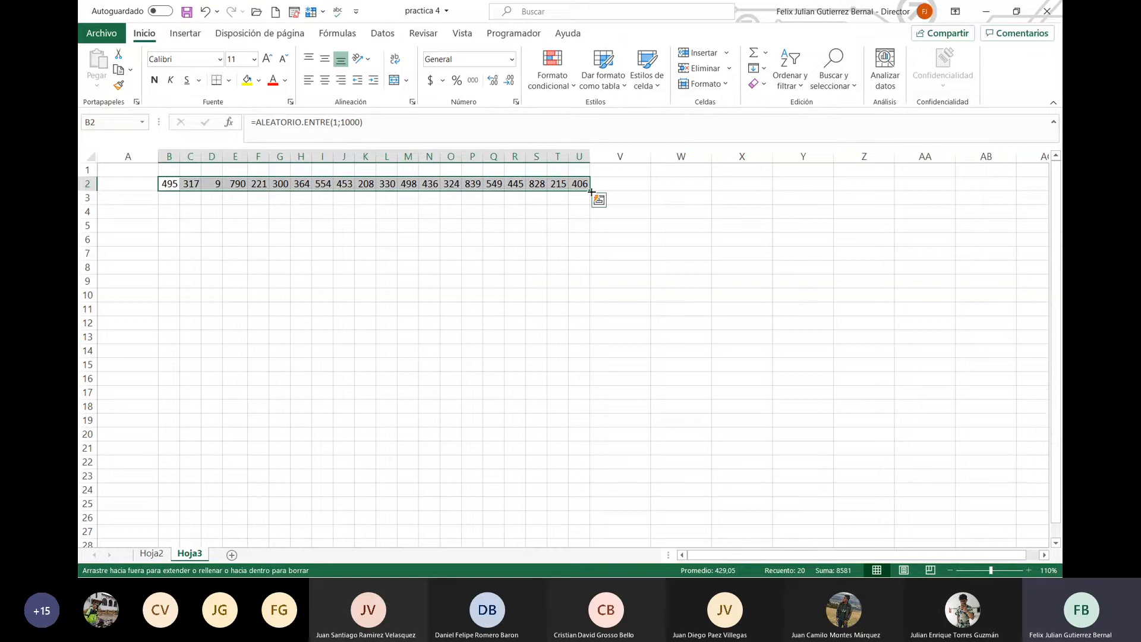
drag(591, 192, 615, 451)
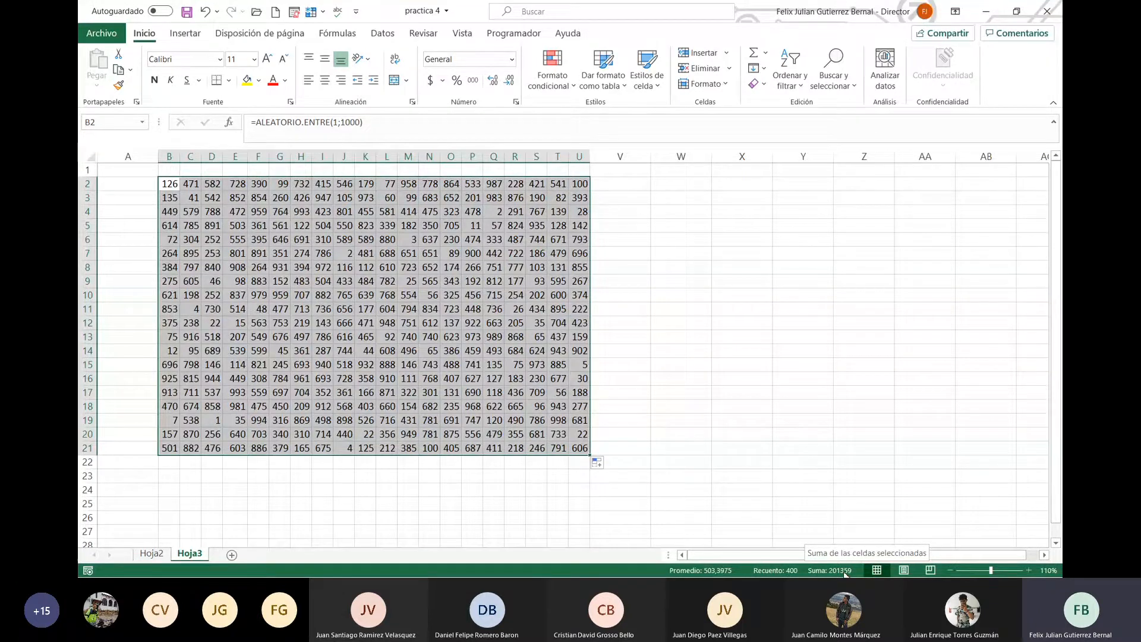
click(626, 232)
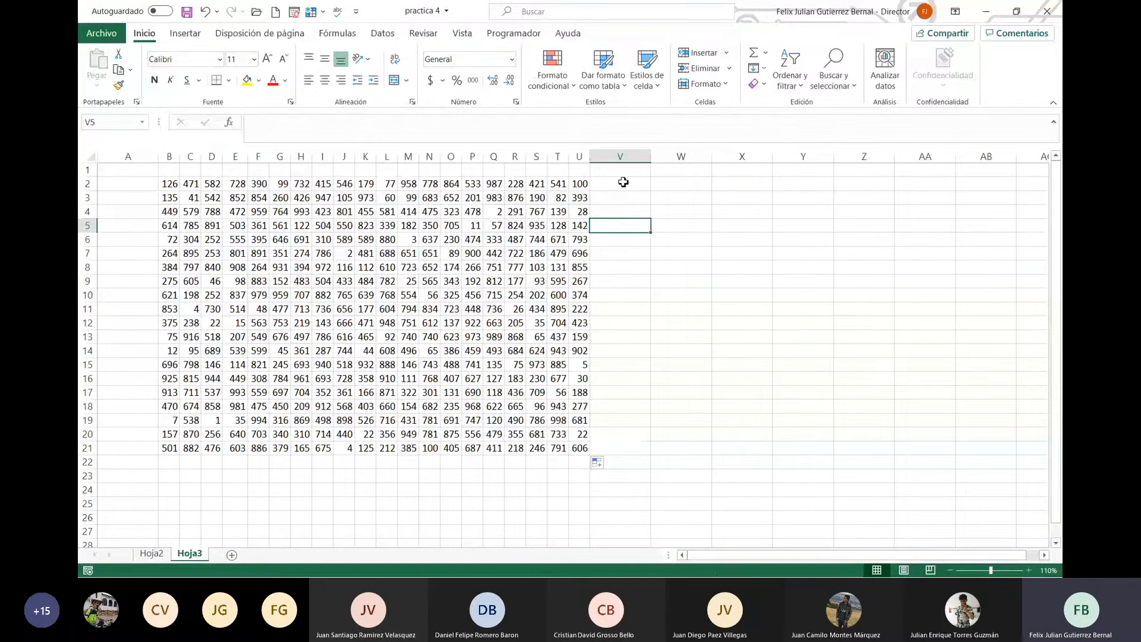
Enter the header promedios in cell V1 and widen column M so that a four-digit number fits
click(622, 183)
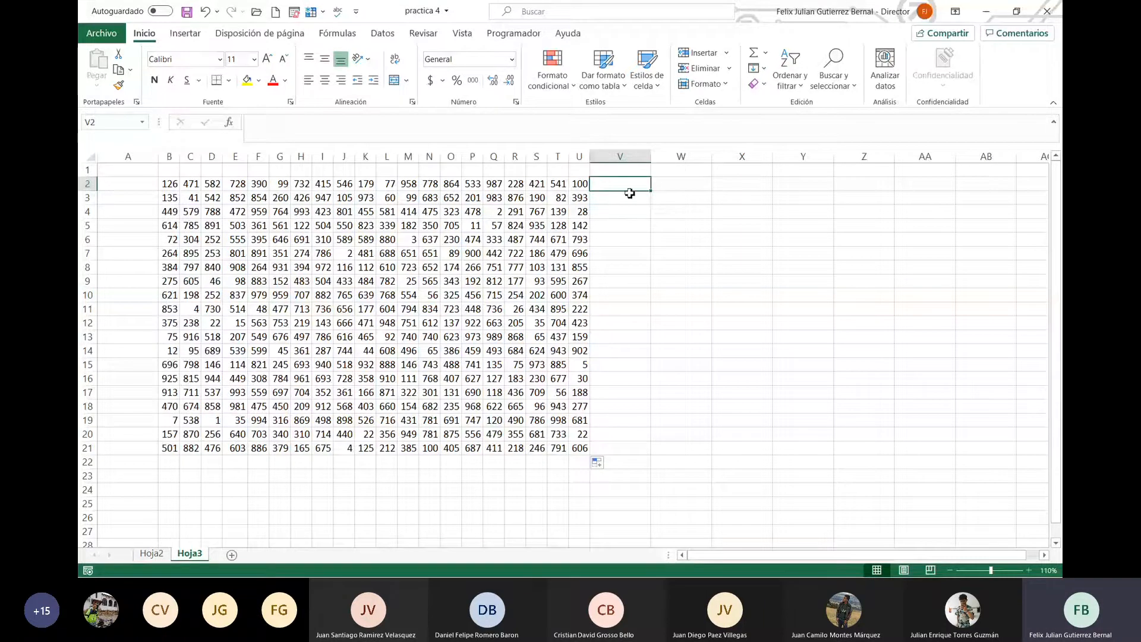
click(628, 174)
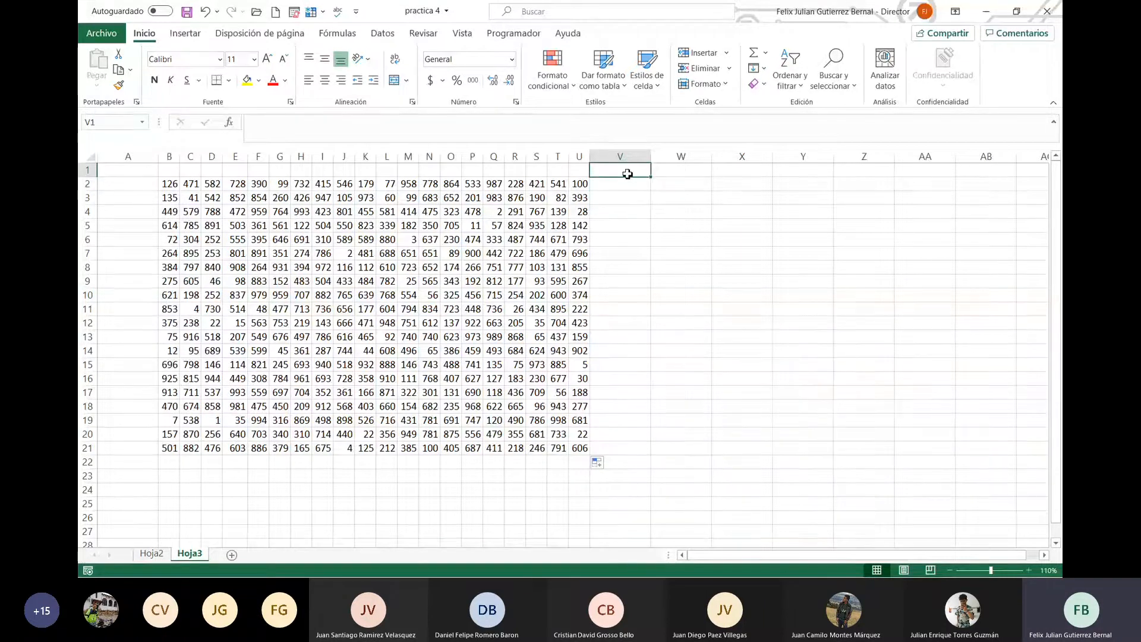
text(promedios)
key(Return)
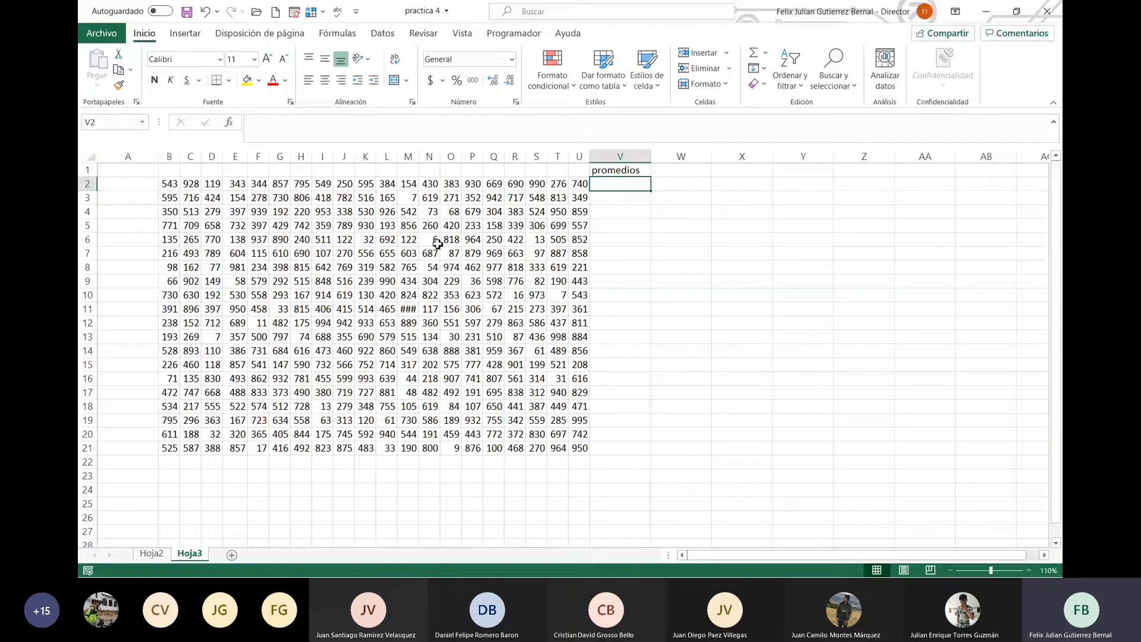
drag(418, 160, 423, 160)
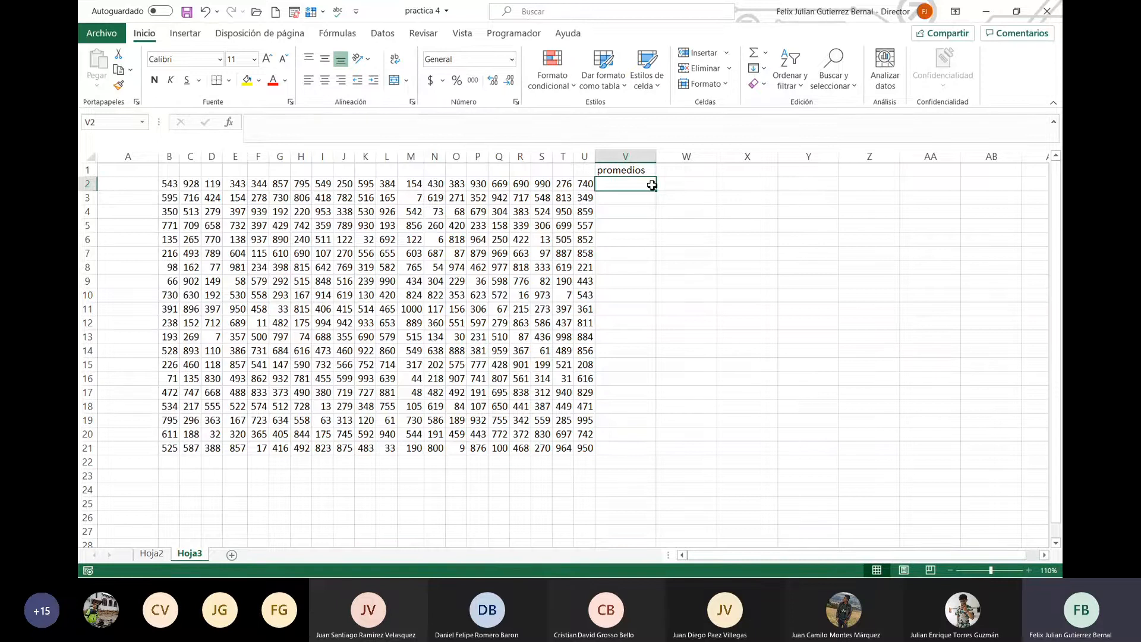
Enter =PROMEDIO(B2:V2) in cell V2 and correct the averaged range to B2:U2
text(=pro)
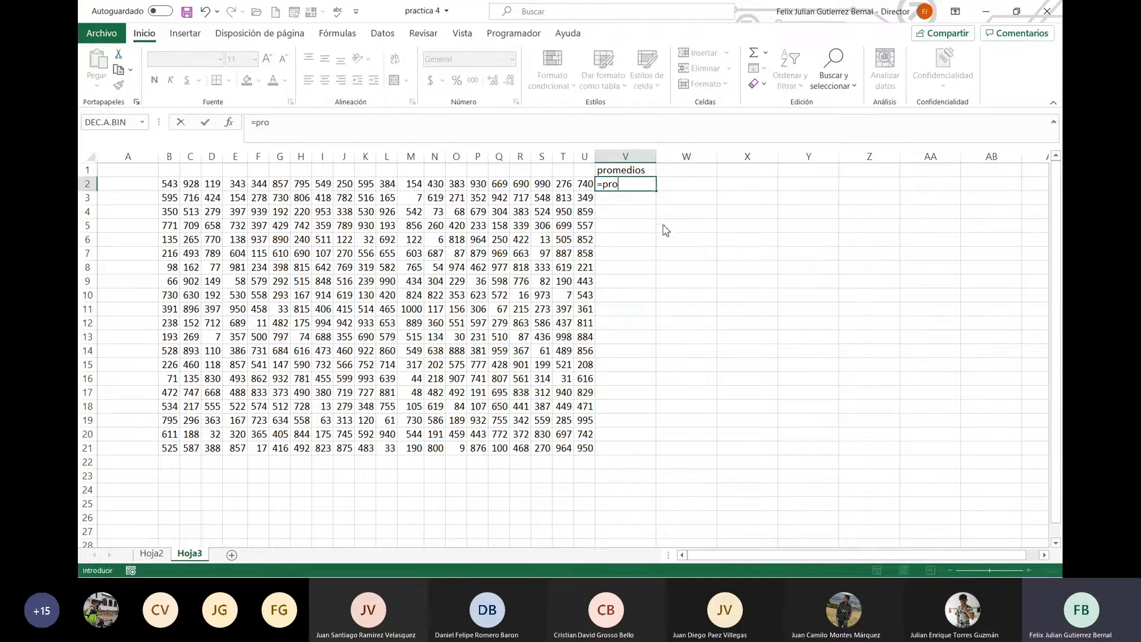
key(Tab)
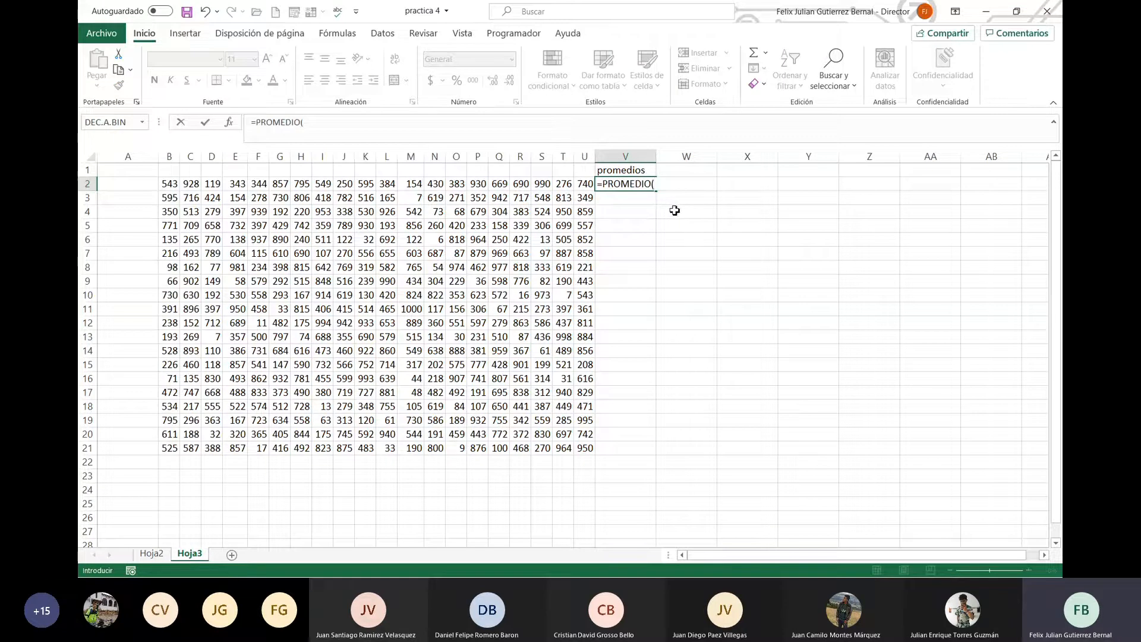
drag(171, 184, 648, 184)
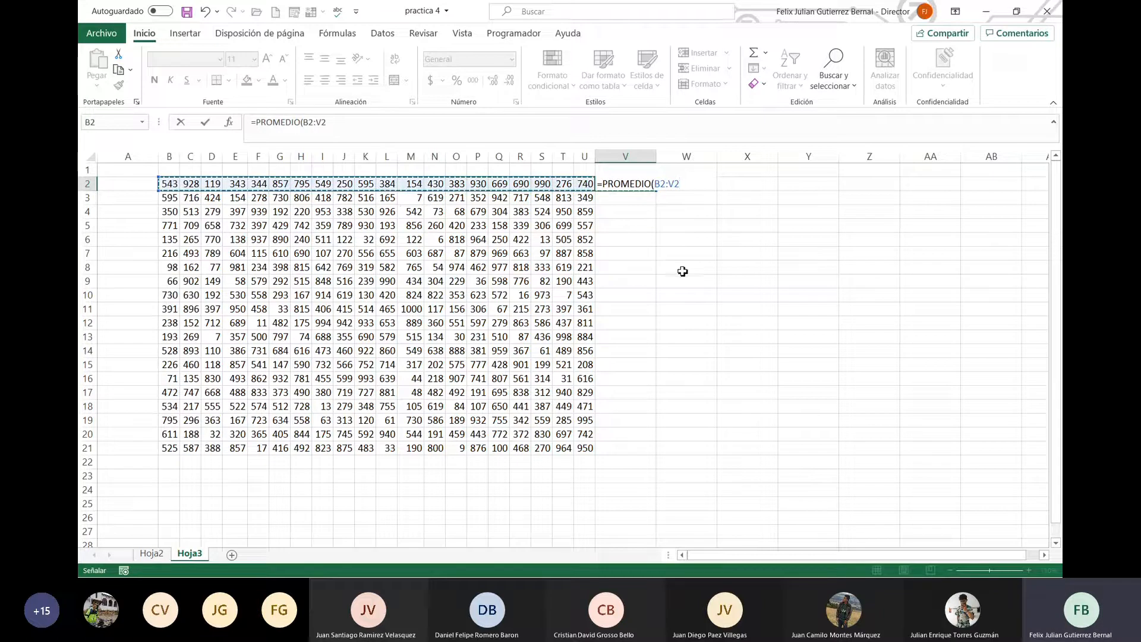
text())
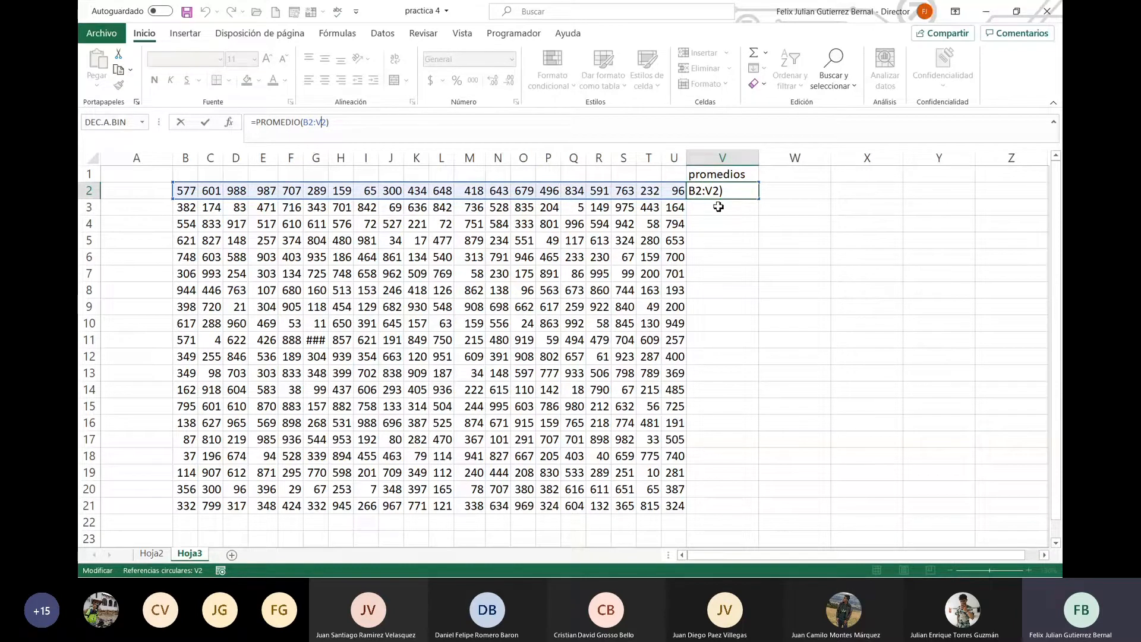
key(BackSpace)
text(u)
key(Return)
Fill the average formula from cell V2 down through cell V21
click(757, 193)
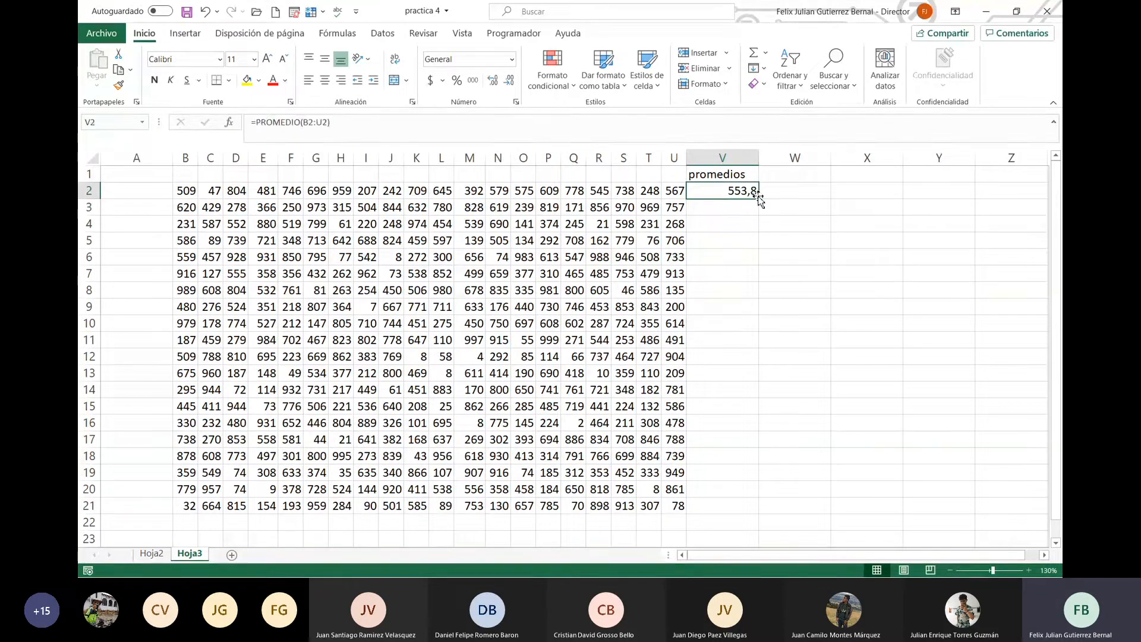
drag(759, 198, 778, 510)
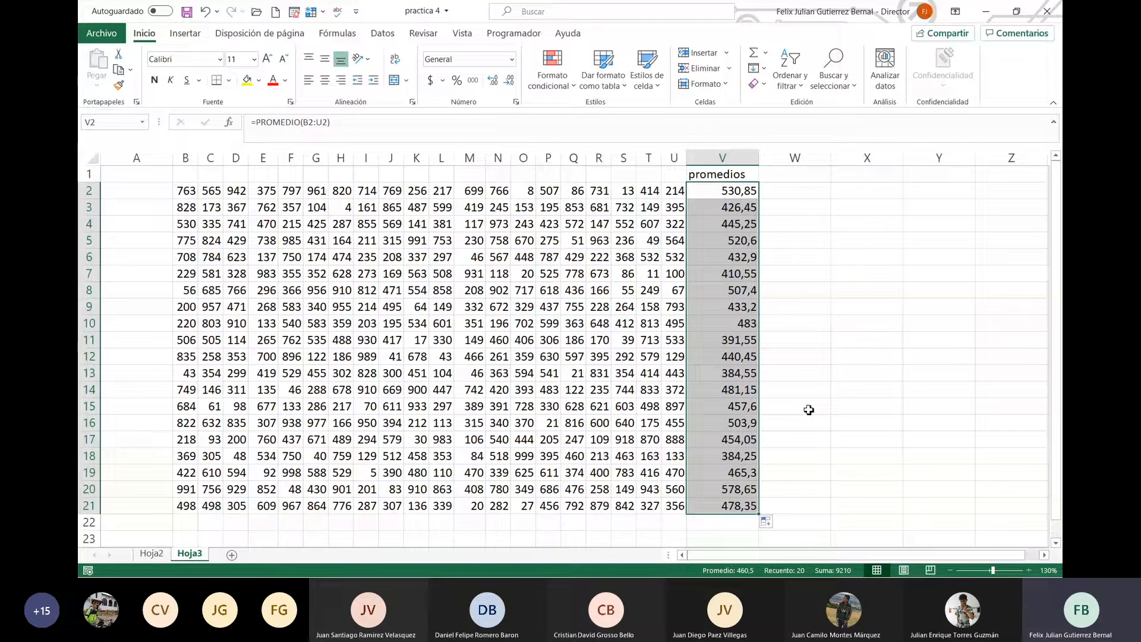
click(770, 238)
Fit the width of column V to the promedios header and its averages
click(798, 175)
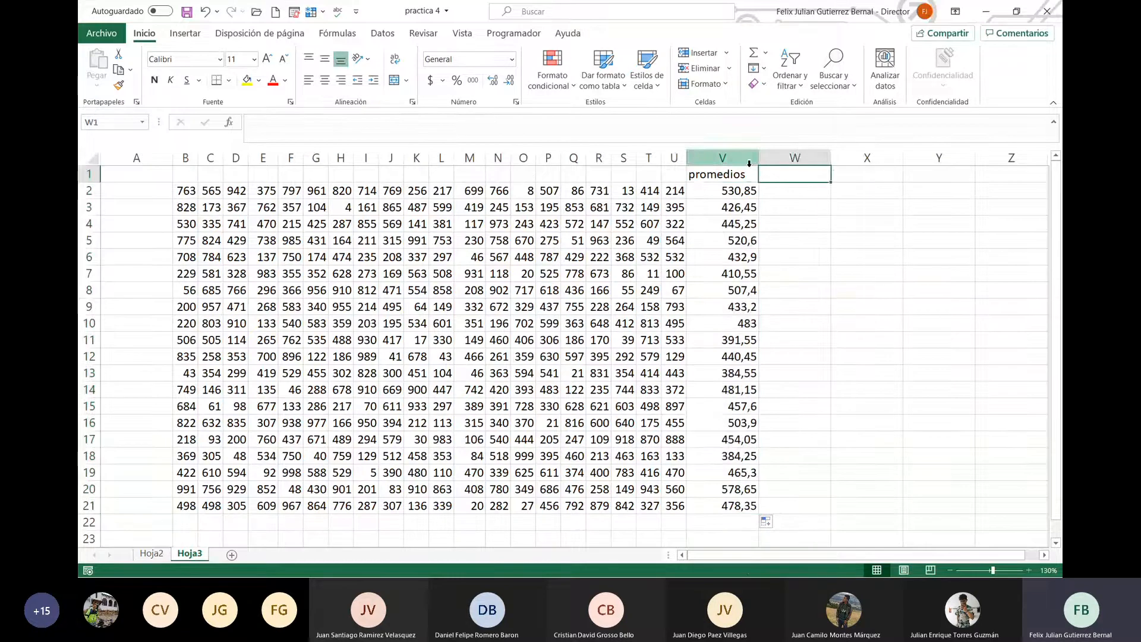
click(751, 175)
double_click(759, 158)
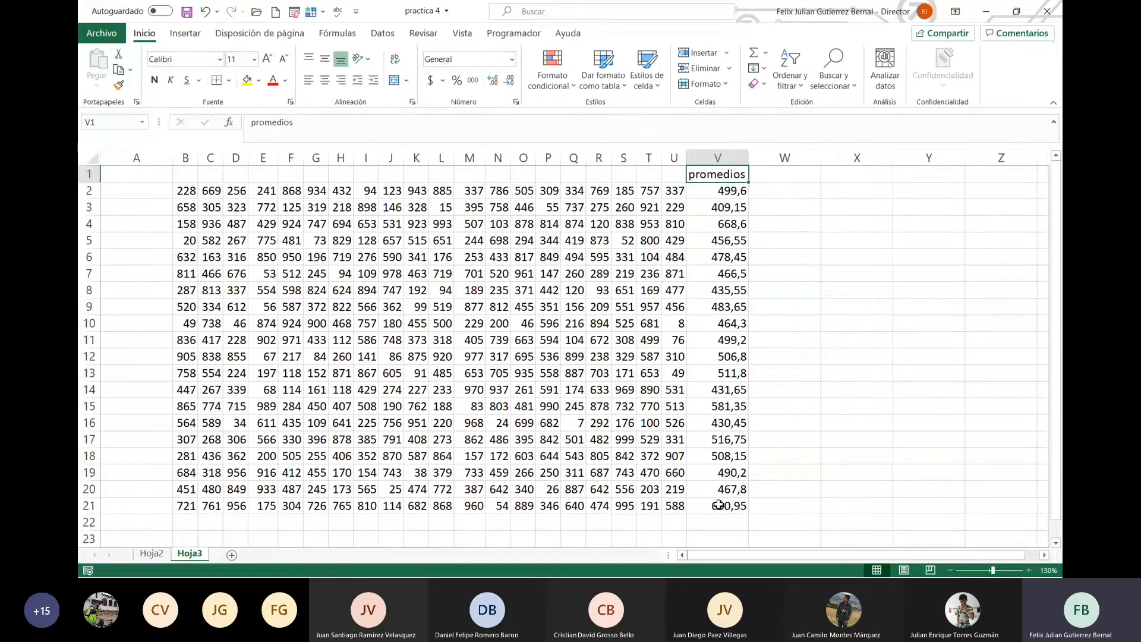
double_click(750, 156)
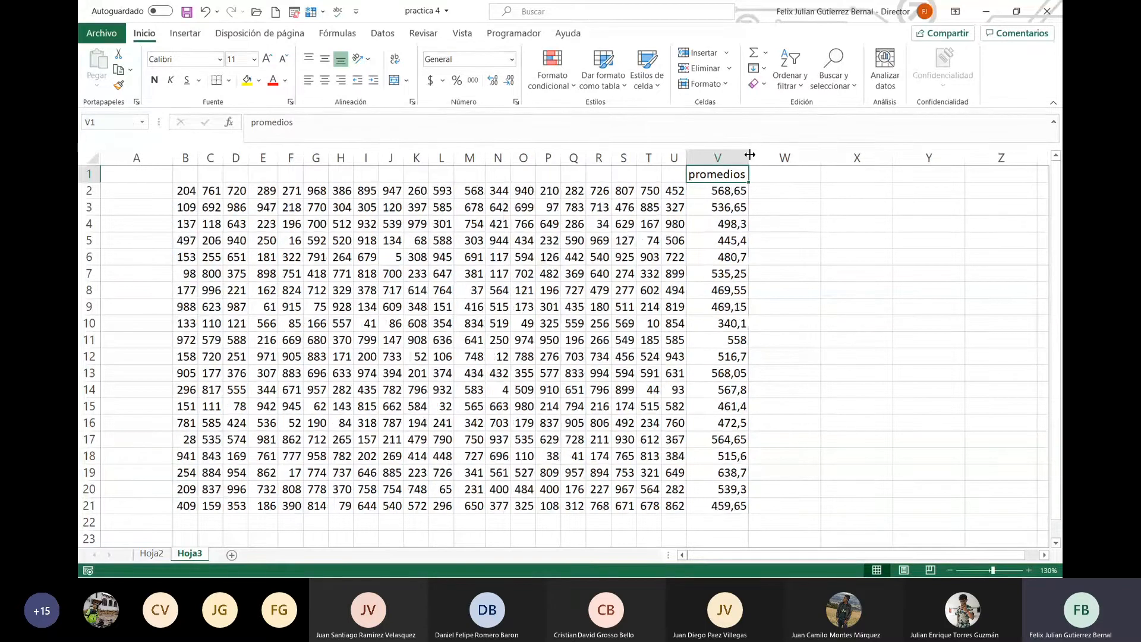
double_click(751, 155)
double_click(750, 155)
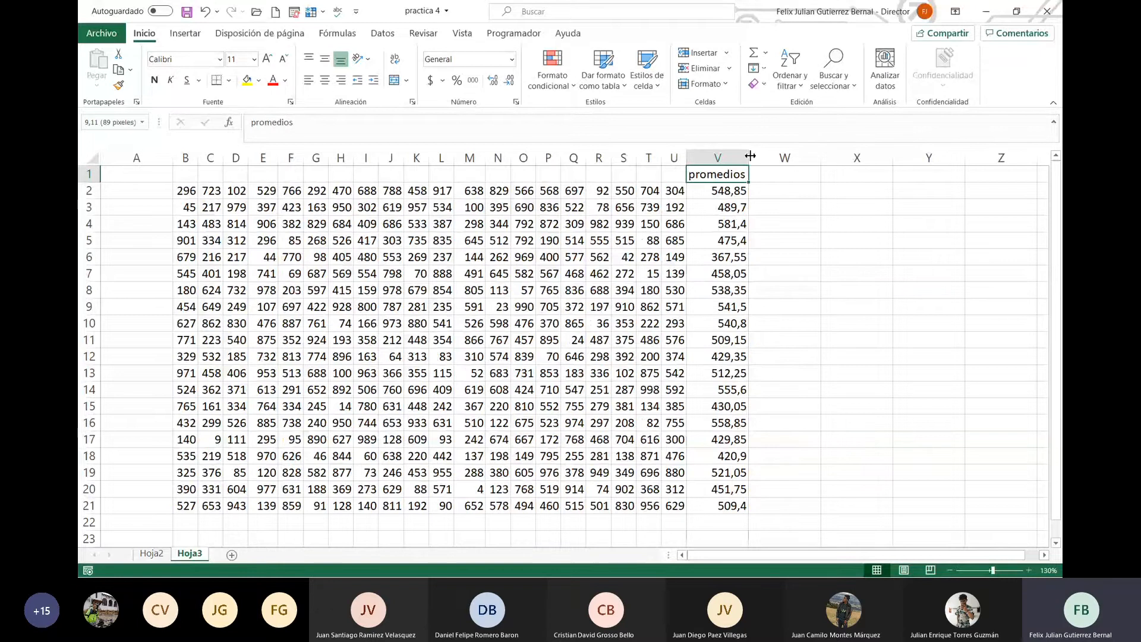
Autofit column V repeatedly so that the random numbers and their averages recalculate
double_click(750, 155)
double_click(750, 155)
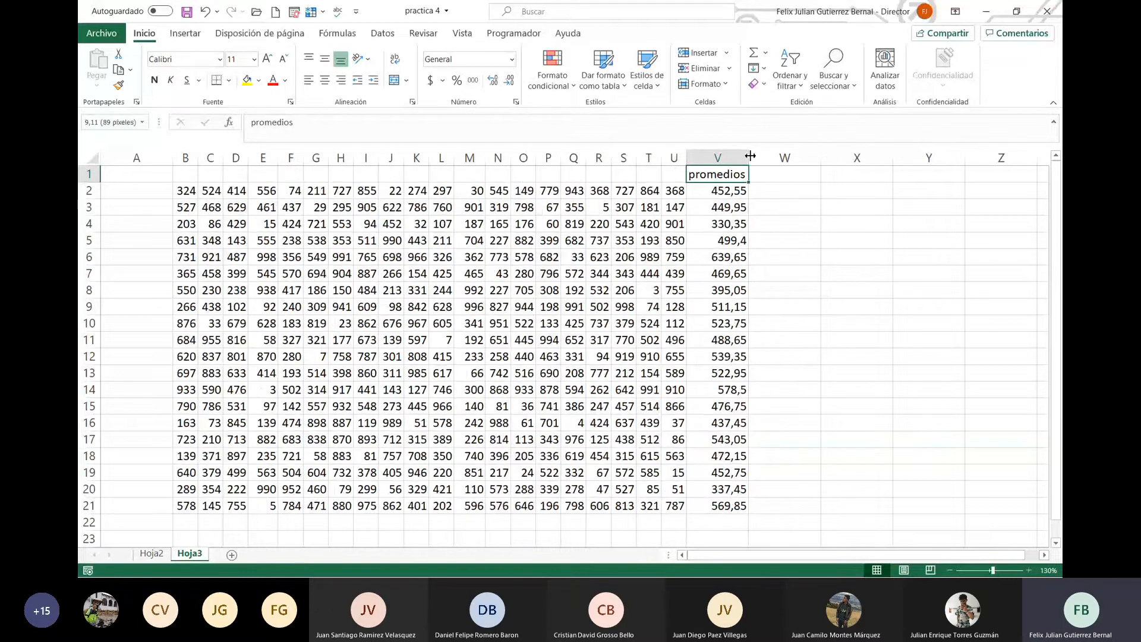
double_click(750, 156)
Compare the contents of cell B2 on Hoja3 with cells B2 and C2 on Hoja2, and return to Hoja3
click(186, 189)
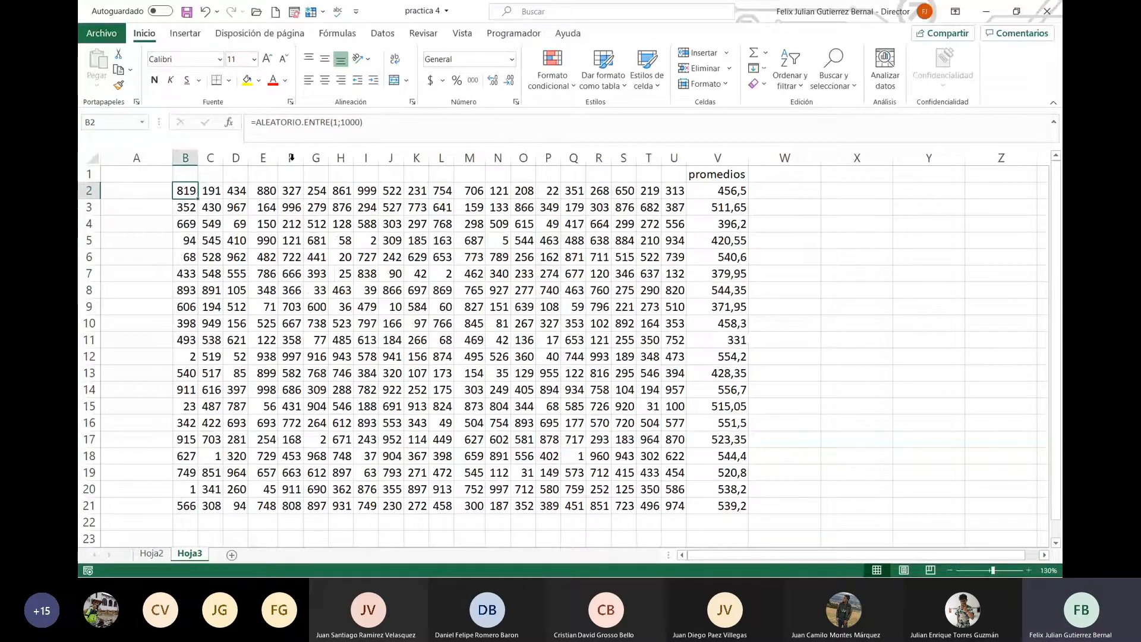
click(152, 553)
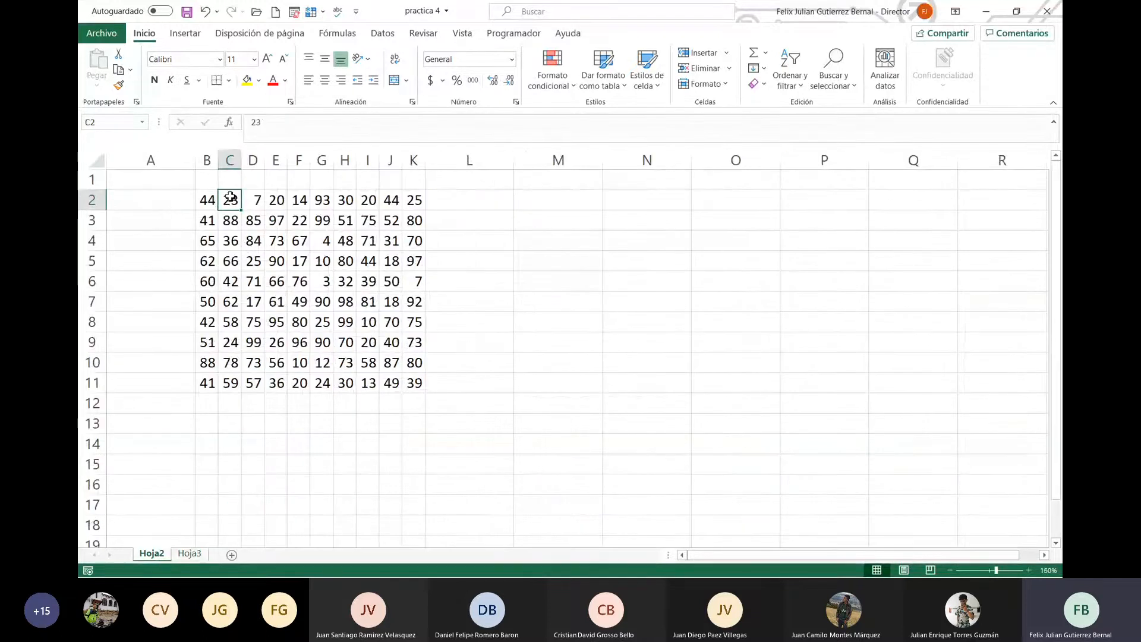
click(208, 201)
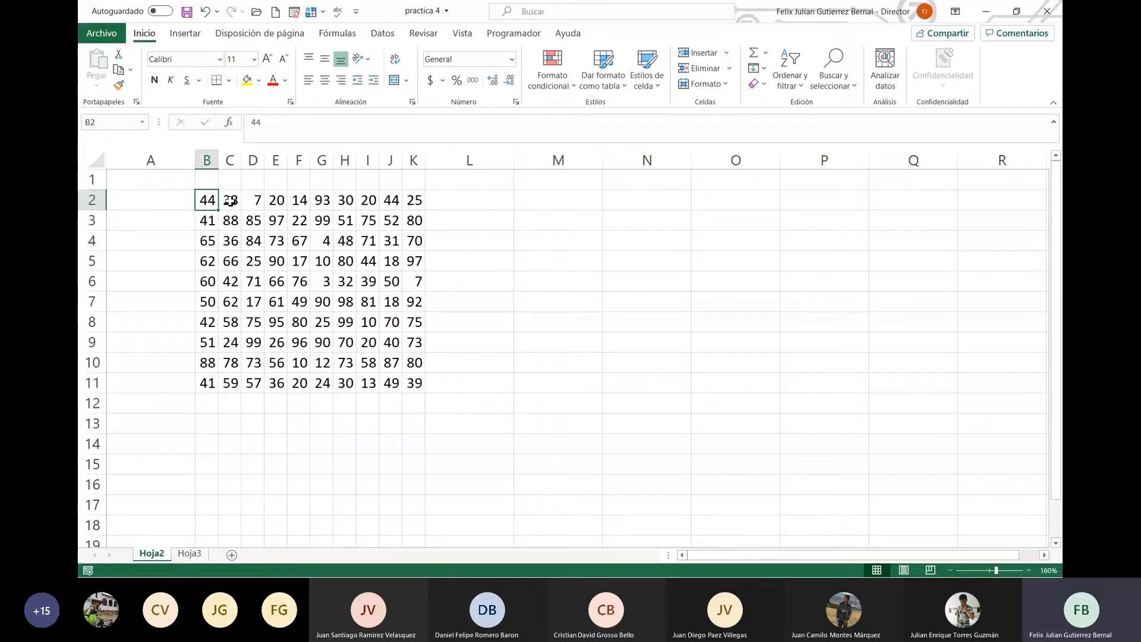
double_click(230, 201)
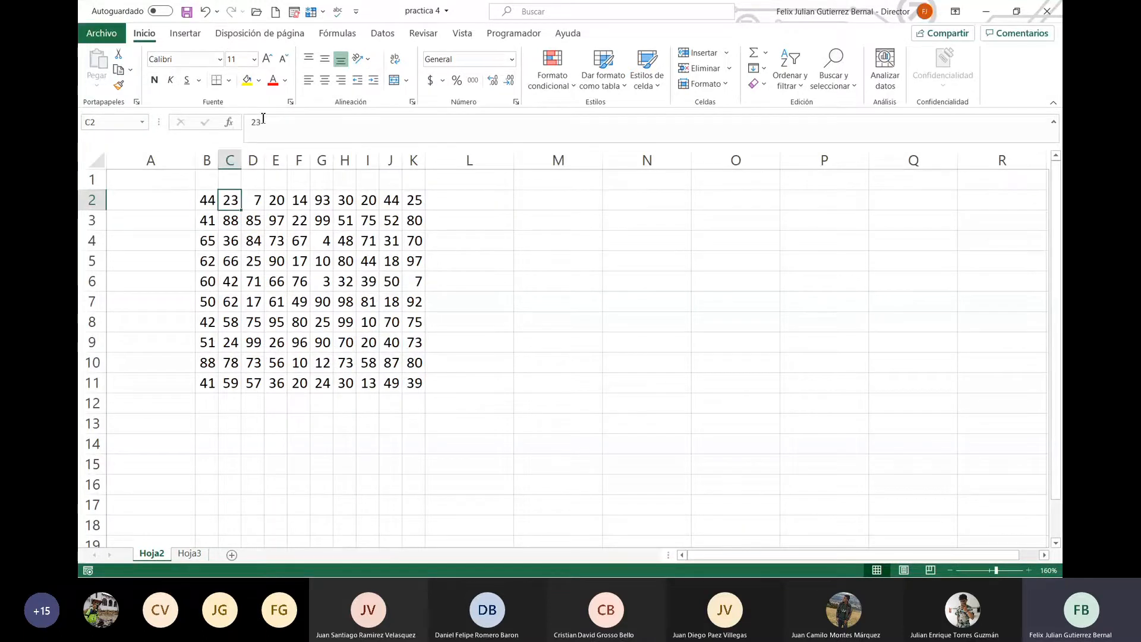
click(191, 554)
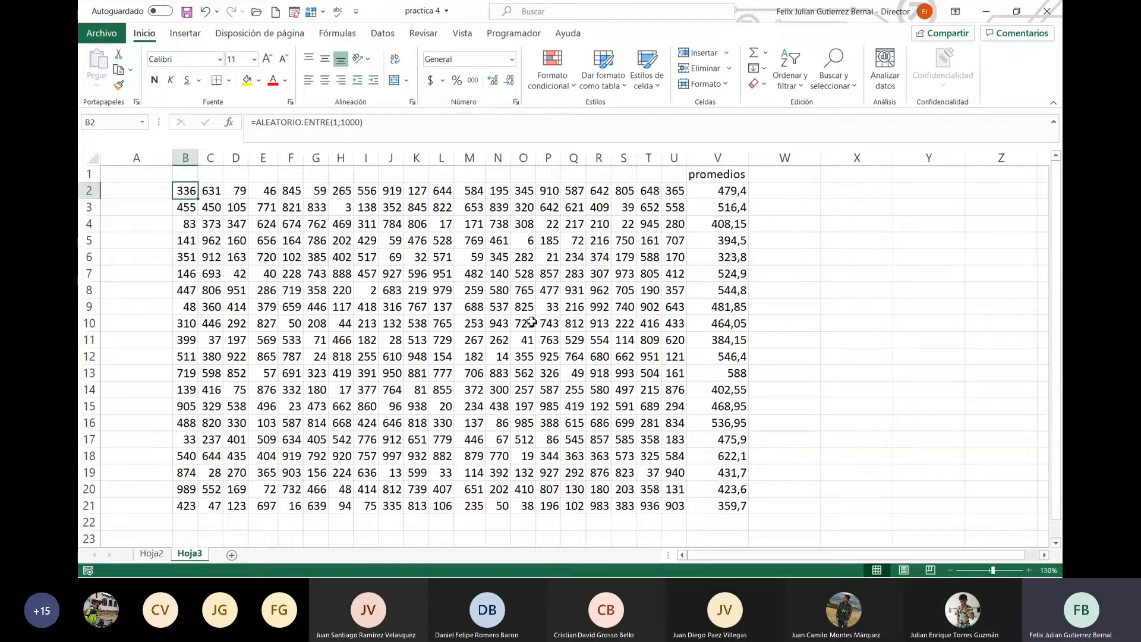
Highlight the first row of random numbers and its average, cells B2:V2, with yellow fill
click(764, 179)
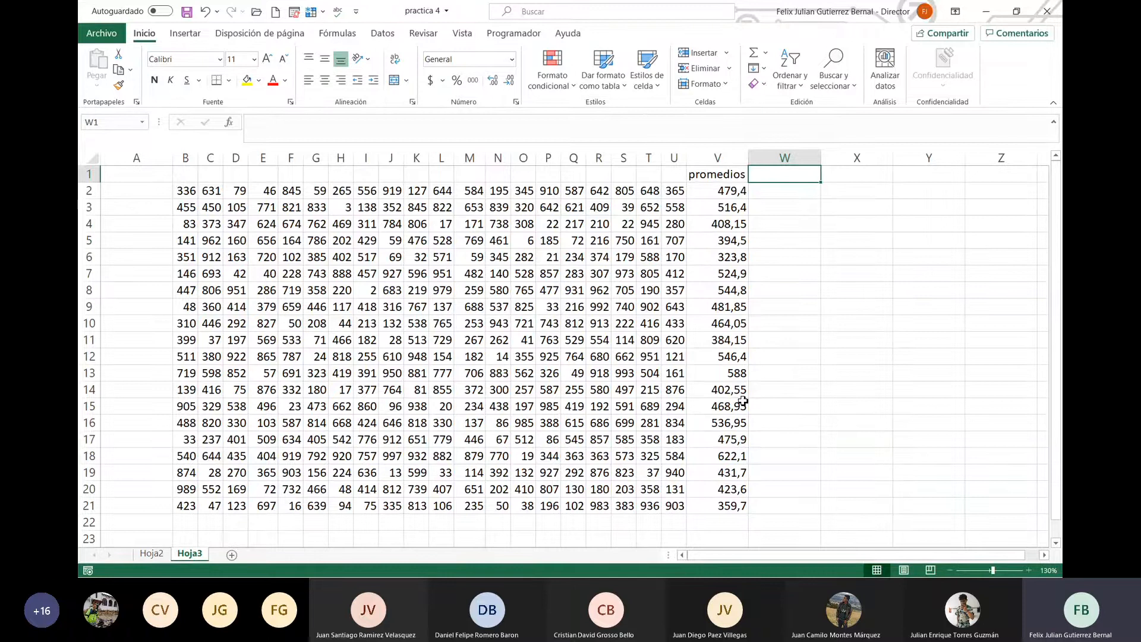
click(186, 191)
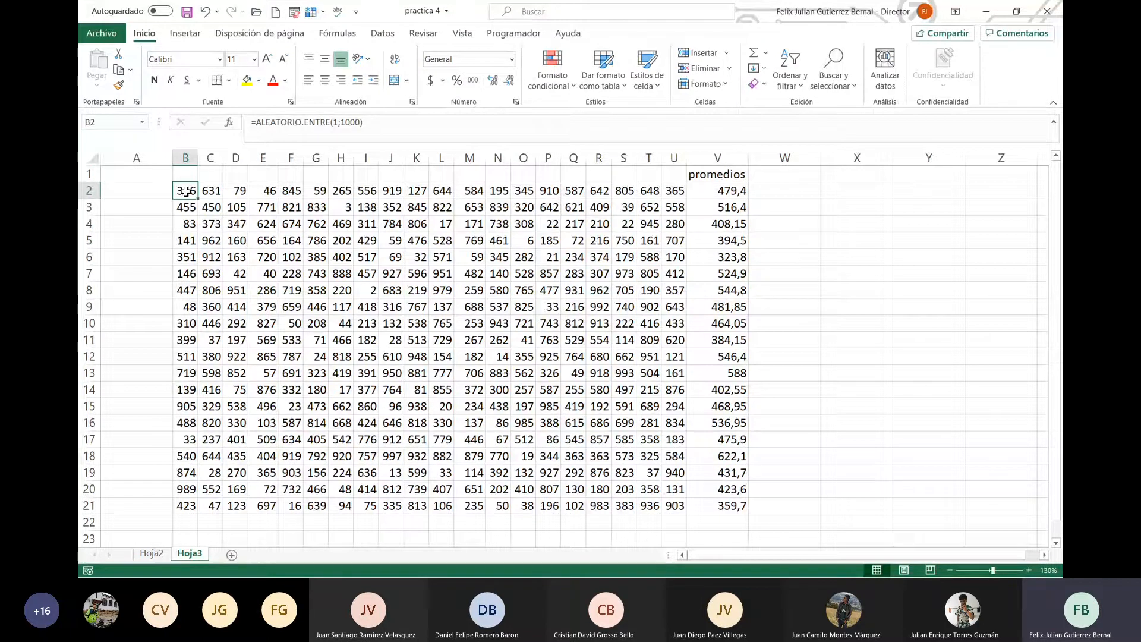
drag(186, 191, 720, 190)
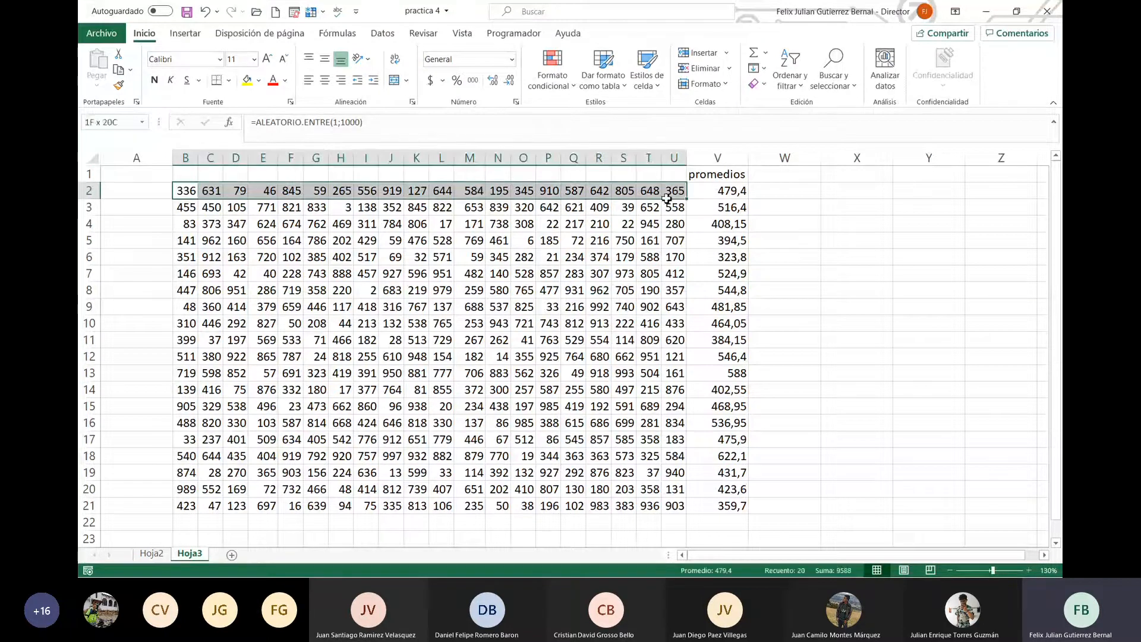
click(244, 84)
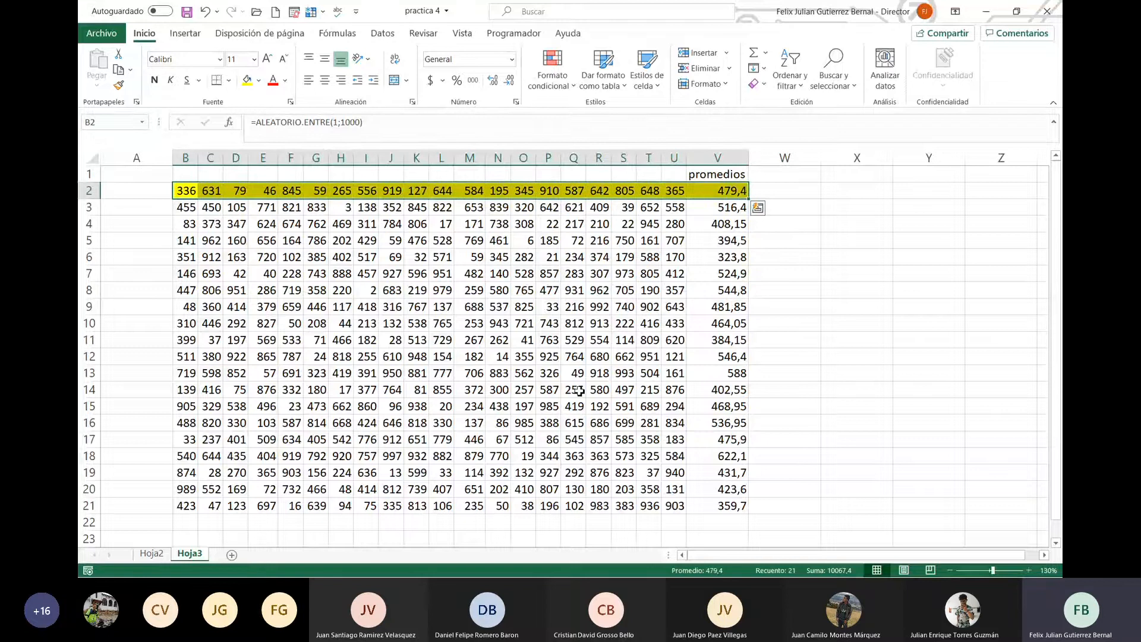
click(1029, 570)
click(834, 322)
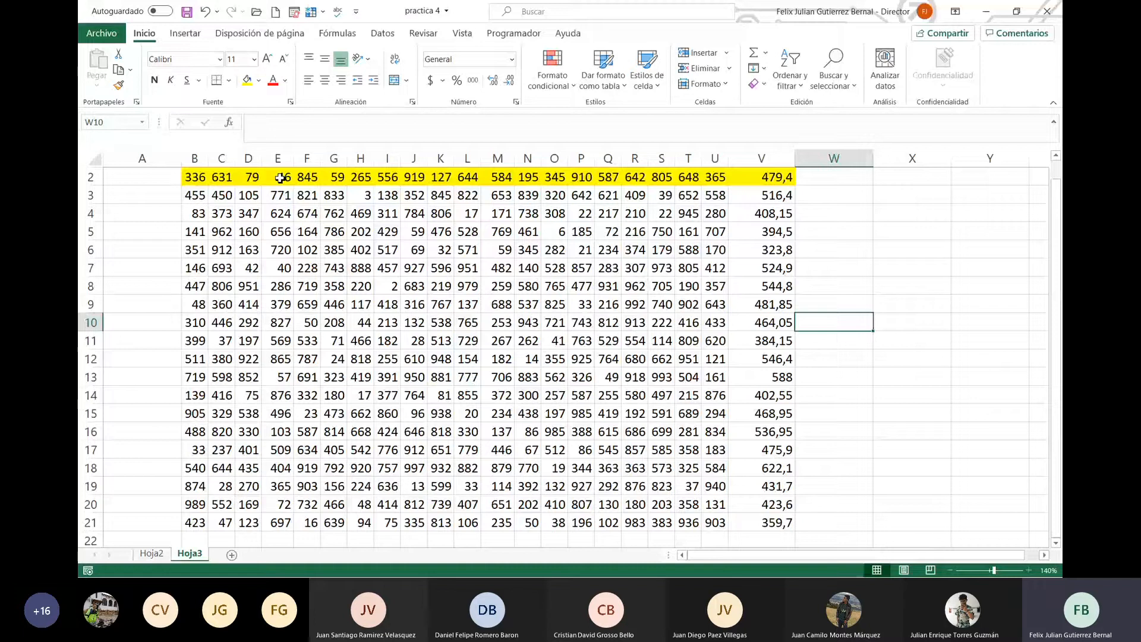
Examine the average formula in cell V2 and the row 2 numbers in B2:U2 that it covers
click(780, 179)
scroll(779, 180, up, 1)
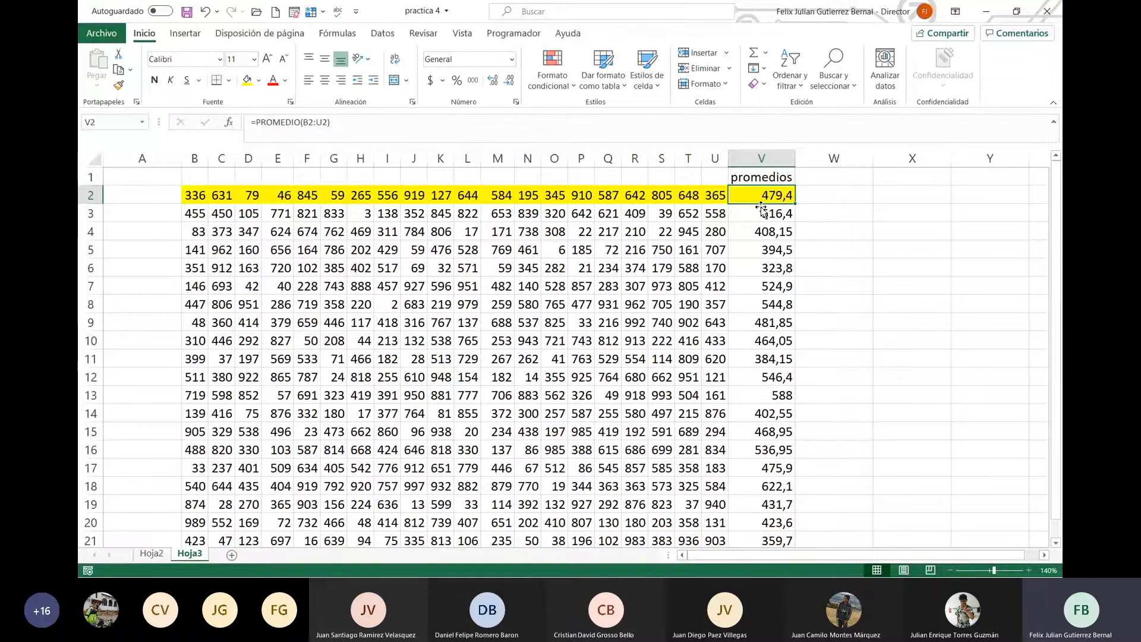
drag(284, 197, 251, 201)
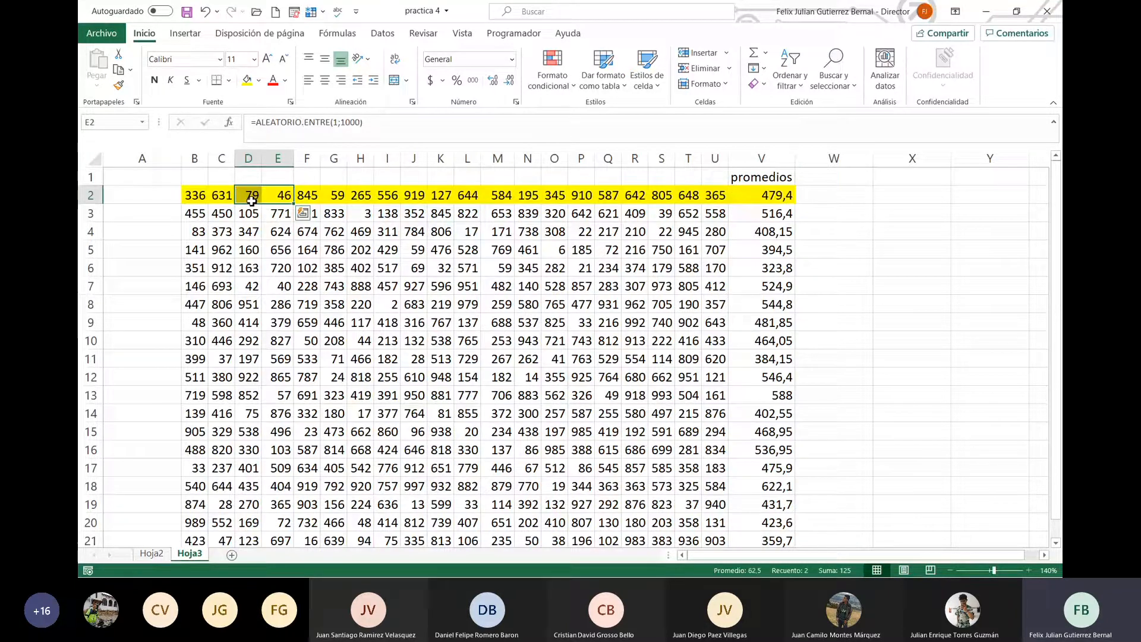
click(423, 201)
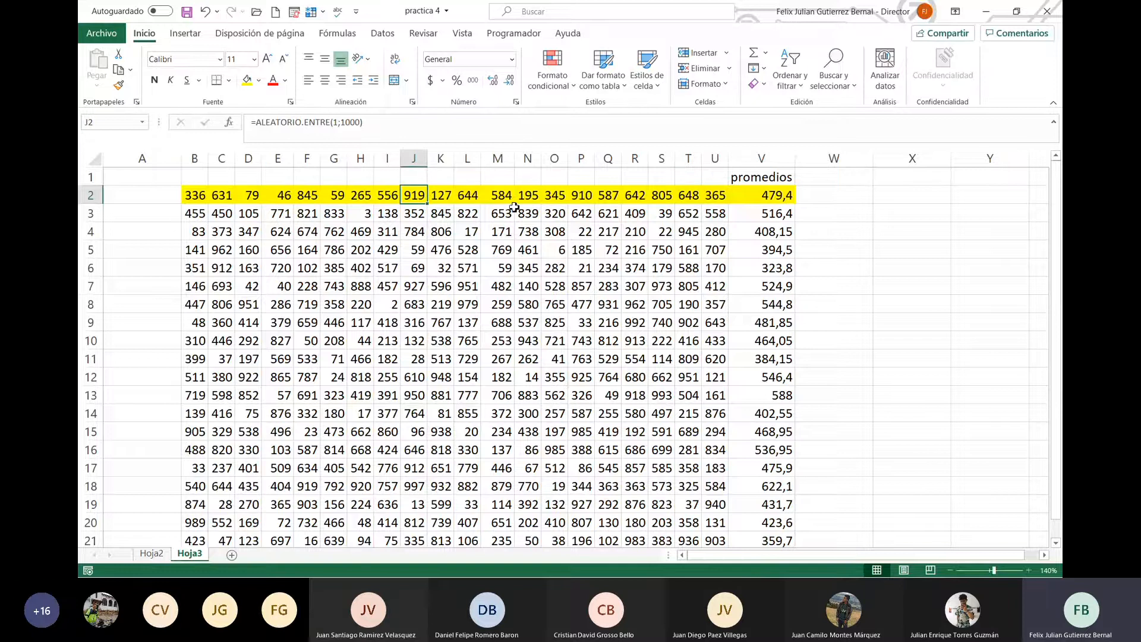
click(588, 204)
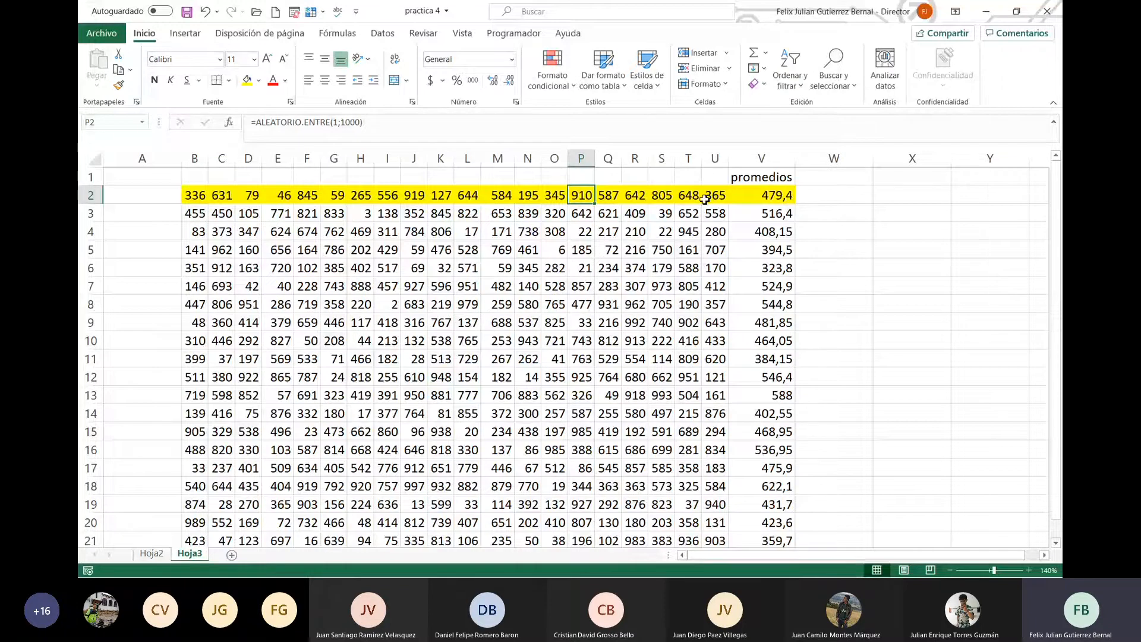
click(776, 200)
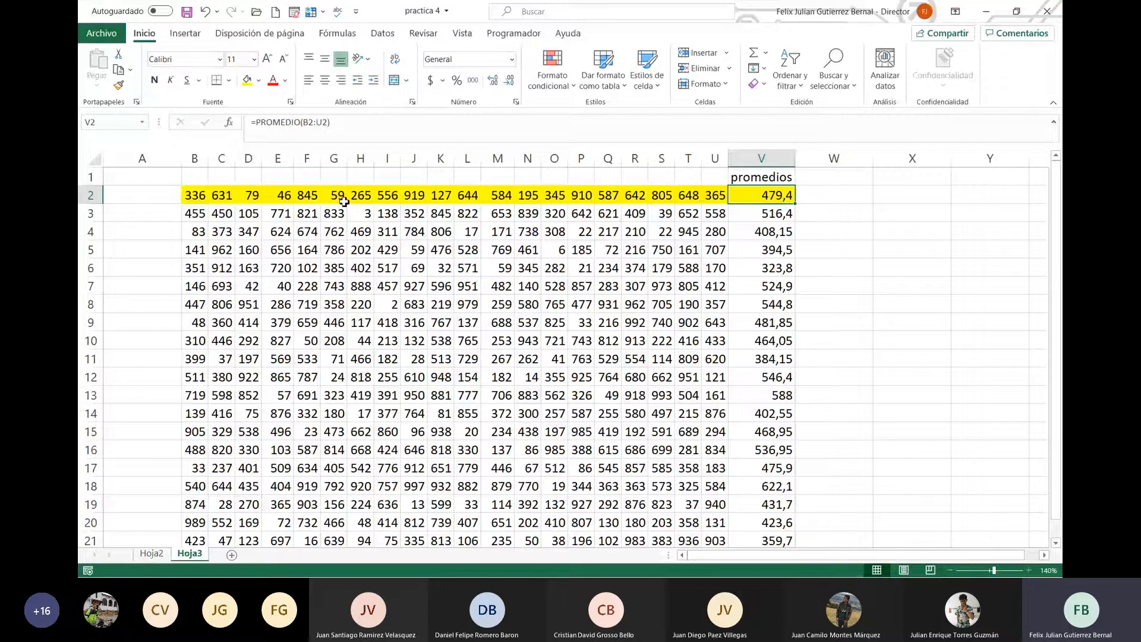
drag(196, 196, 719, 199)
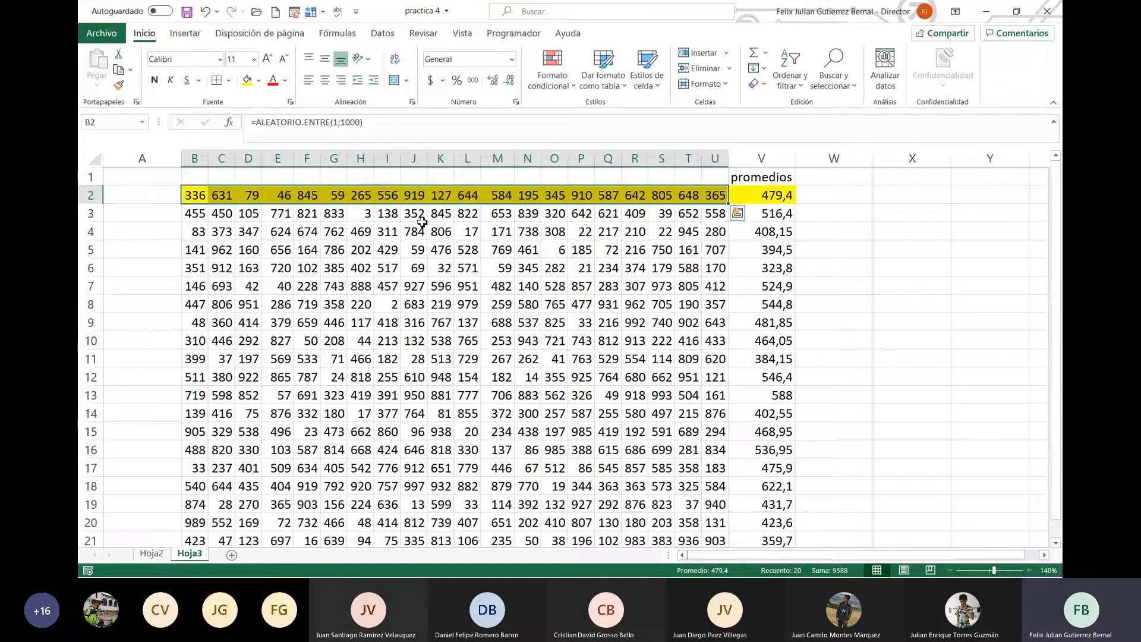
click(781, 196)
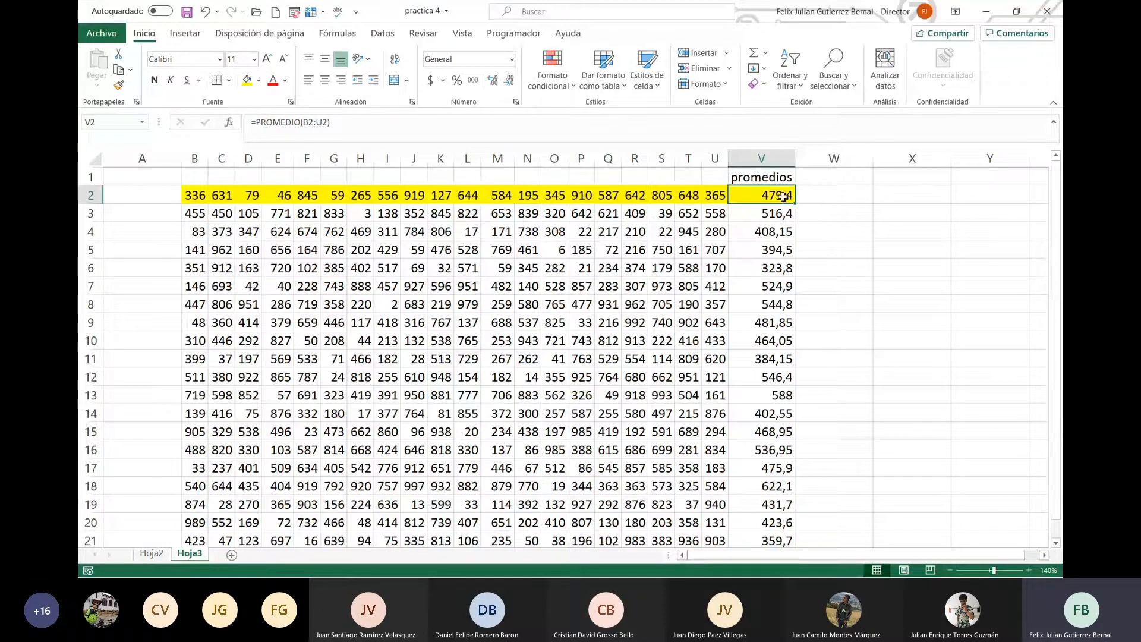
Refit the width of column V and recalculate the sheet to generate new random numbers and averages
click(838, 196)
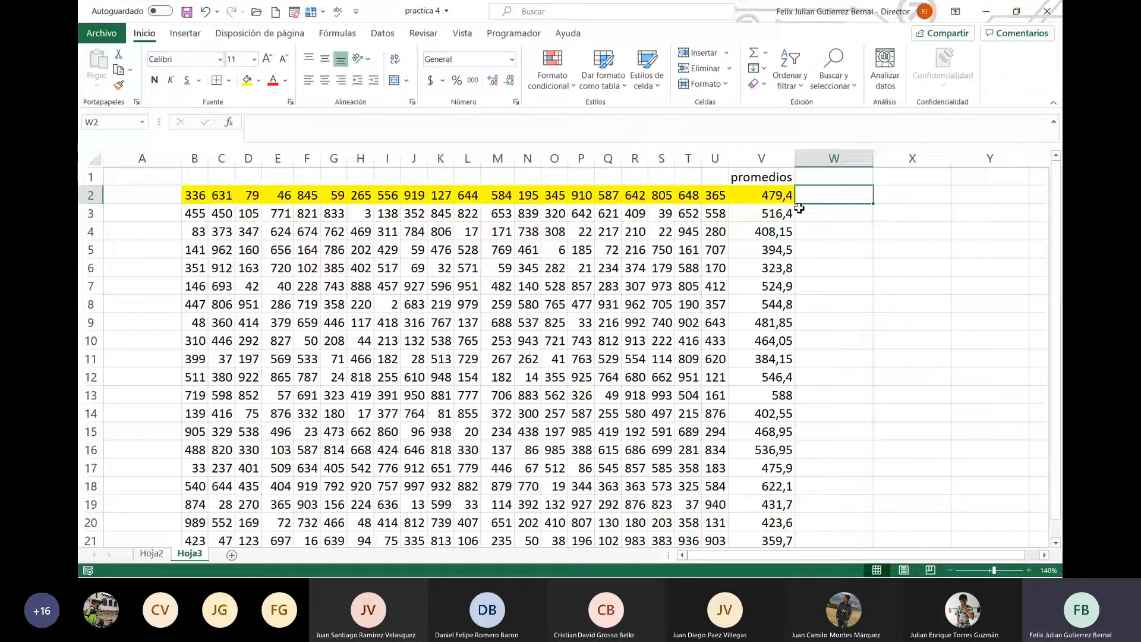
double_click(796, 157)
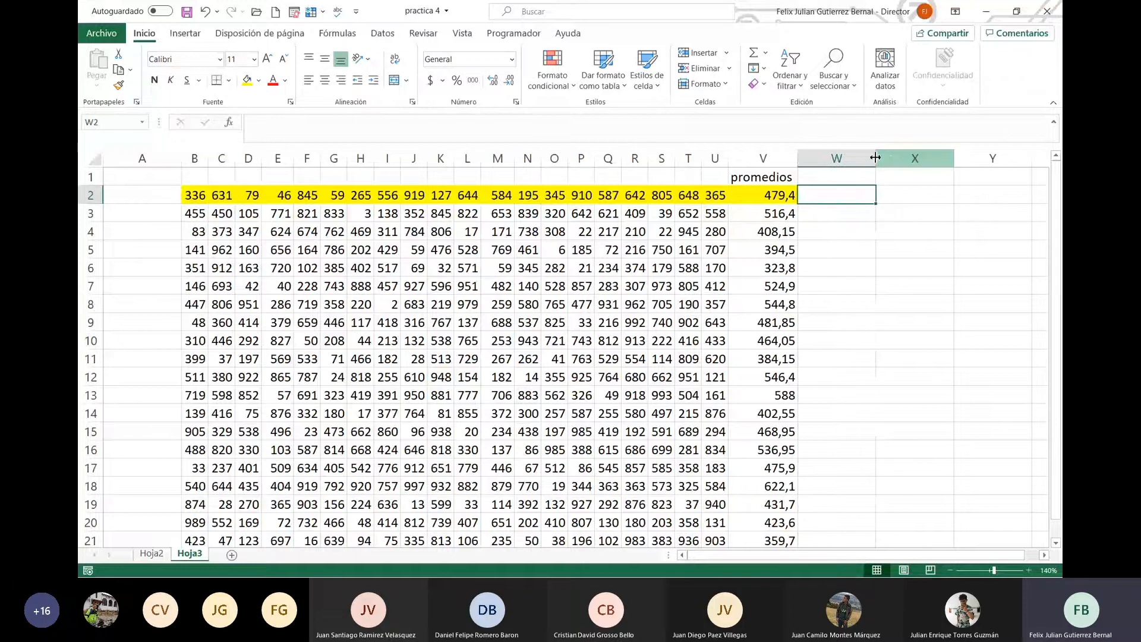
double_click(797, 163)
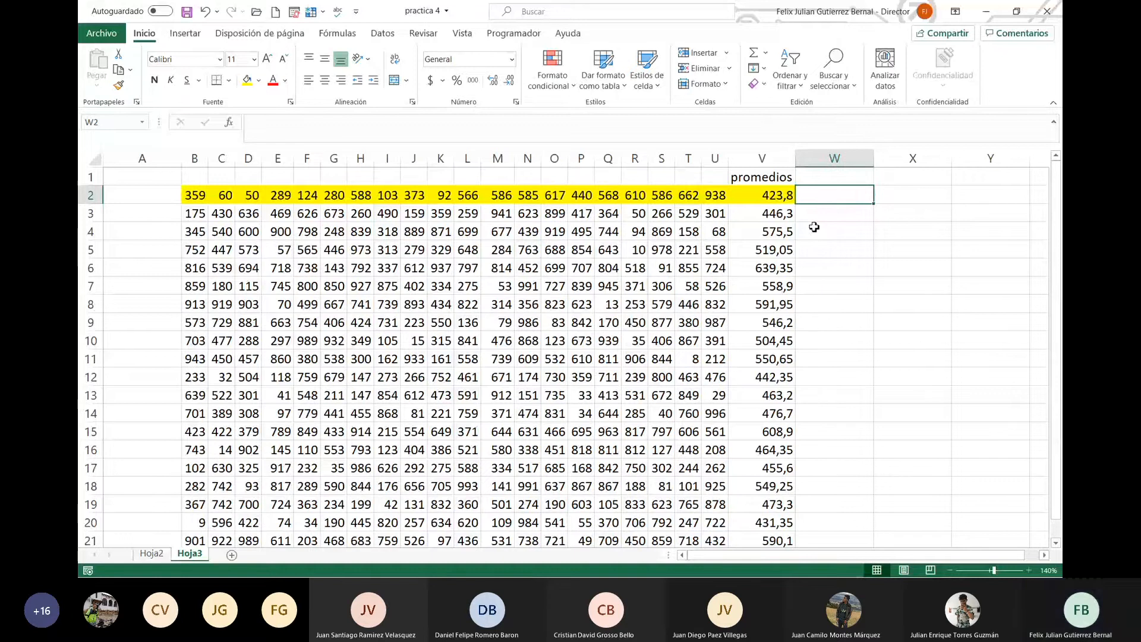
key(F9)
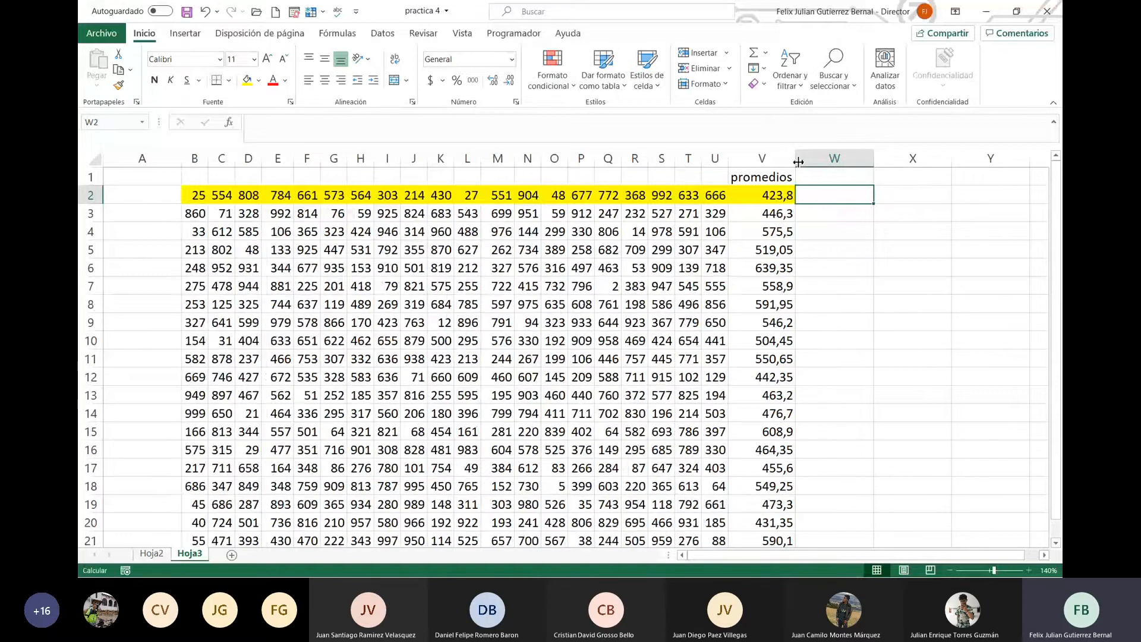
key(F9)
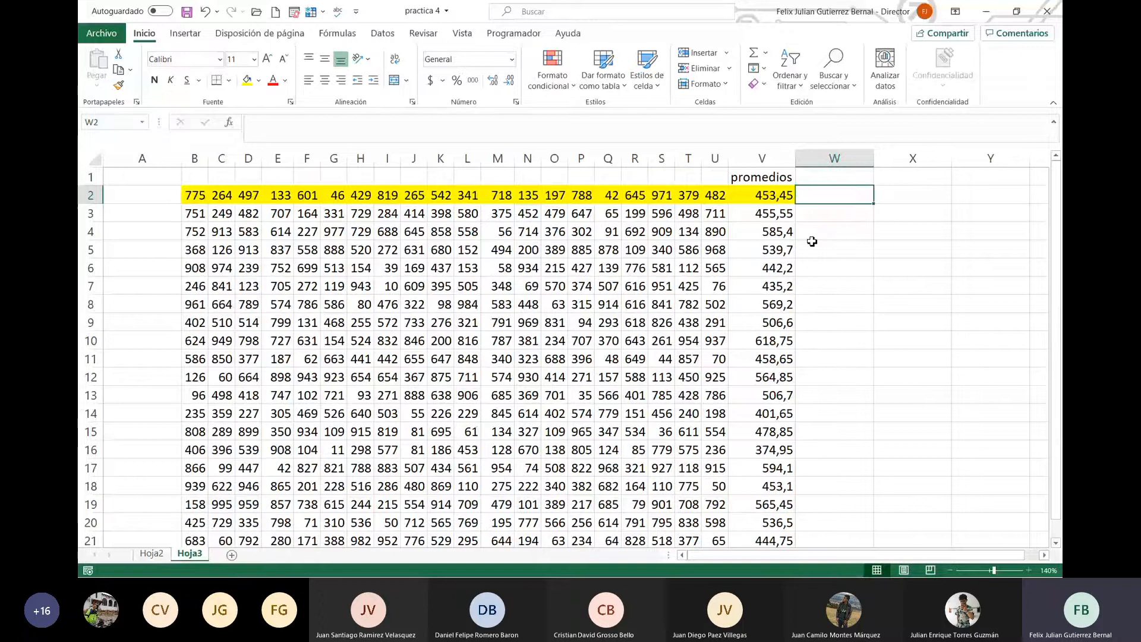
Enter the header varianza in cell W1
click(837, 178)
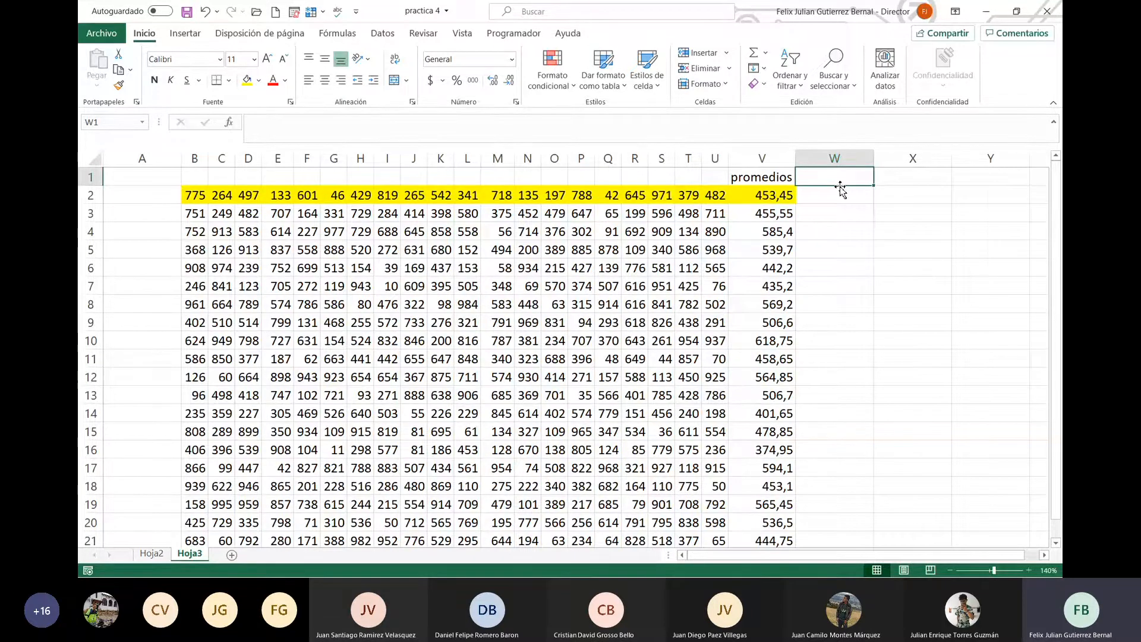
text(varianza)
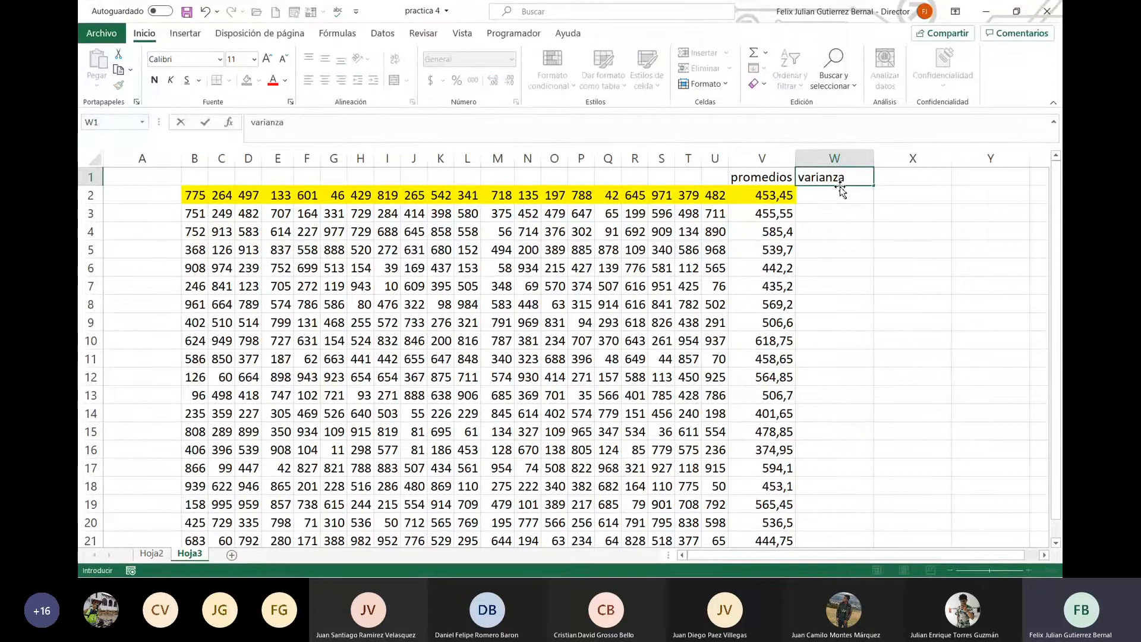
key(Return)
Enter =VAR(B2:U2) in cell W2 to calculate the variance of the first row of random numbers
text(=)
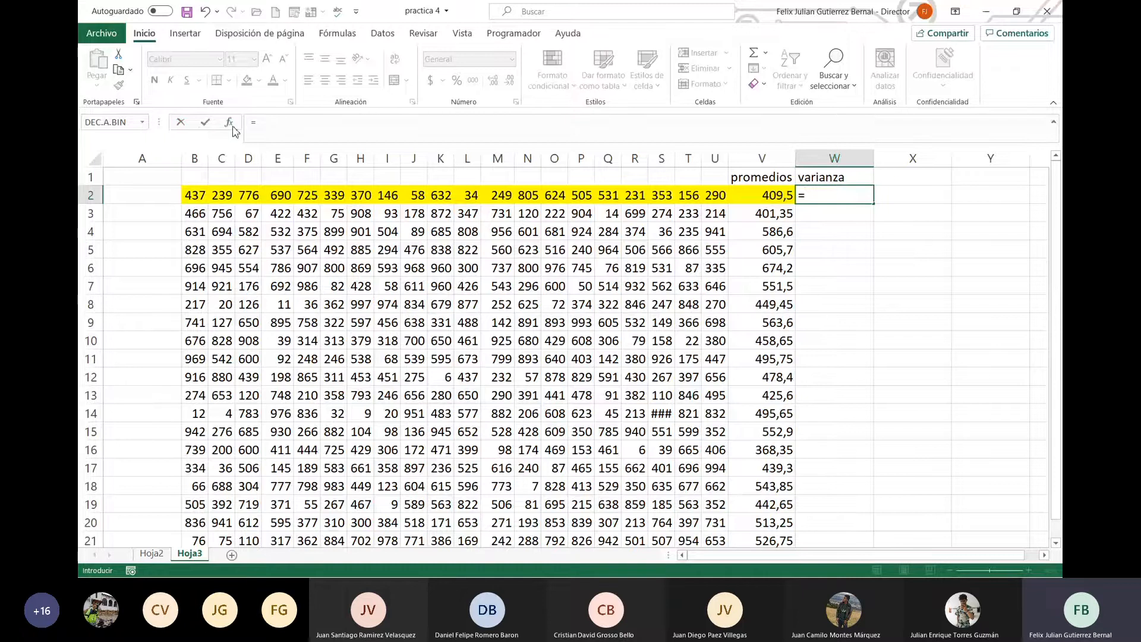
text(var)
key(Tab)
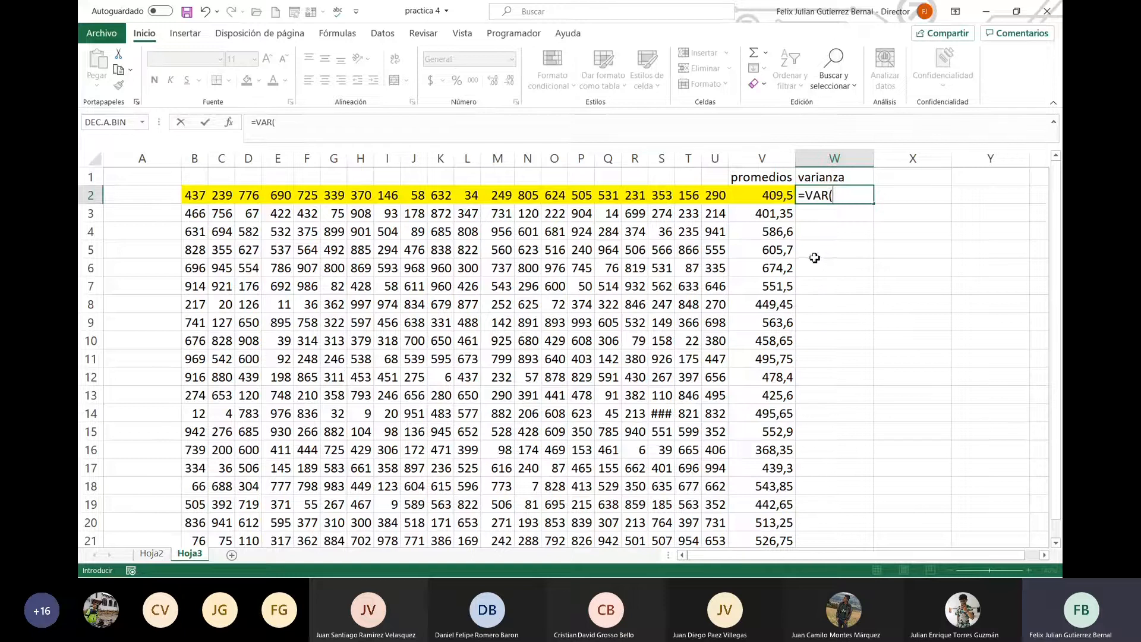
drag(188, 190, 756, 206)
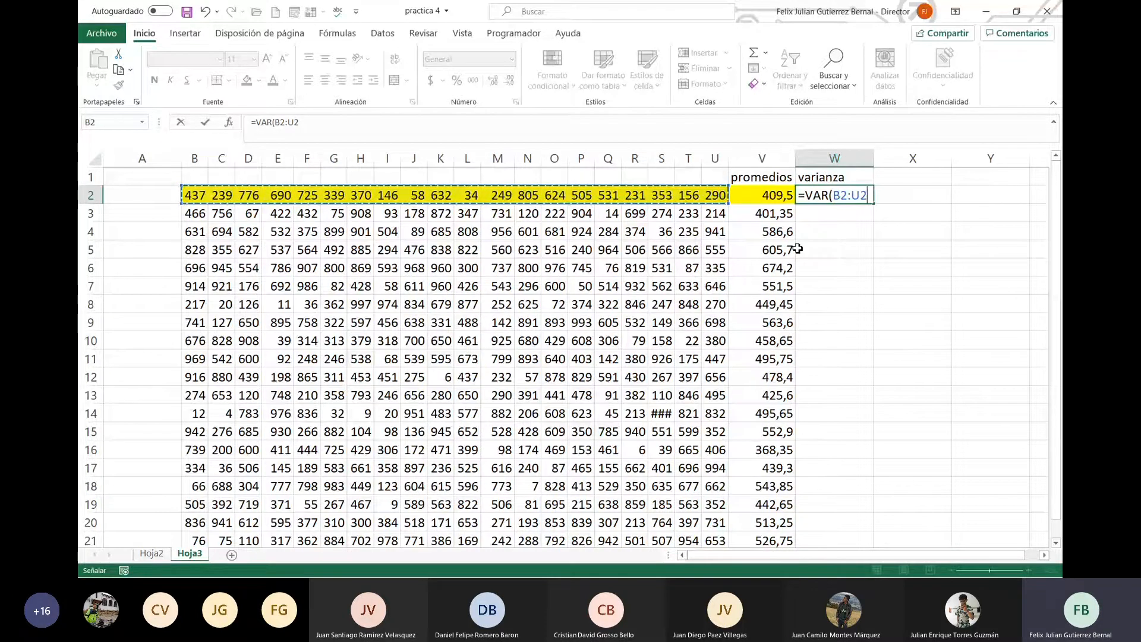
text())
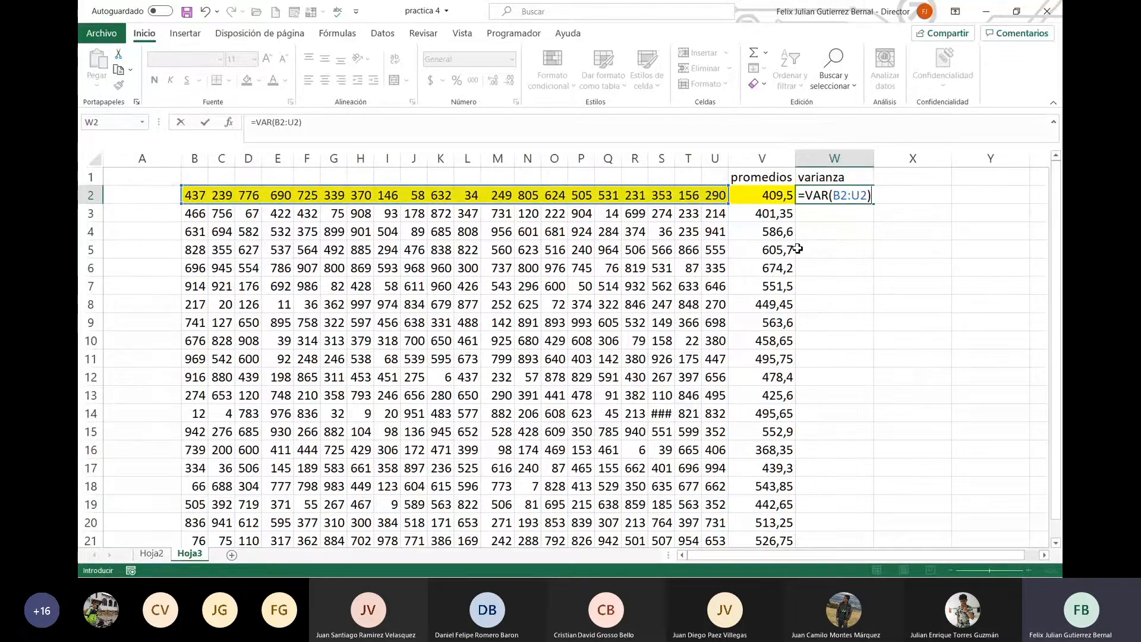
key(Return)
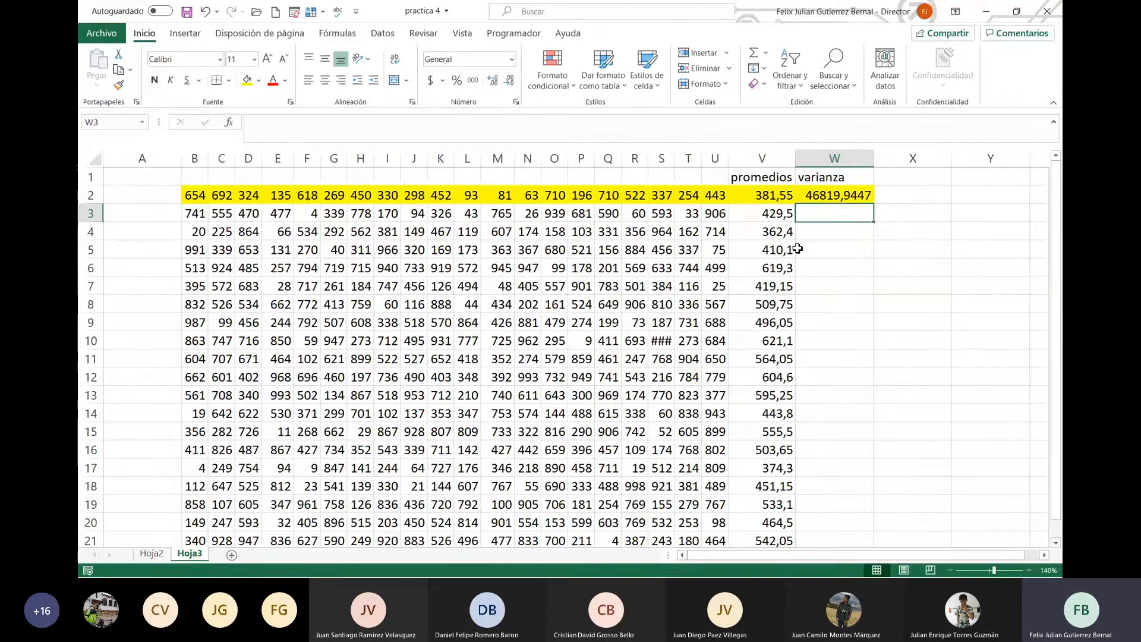
key(Up)
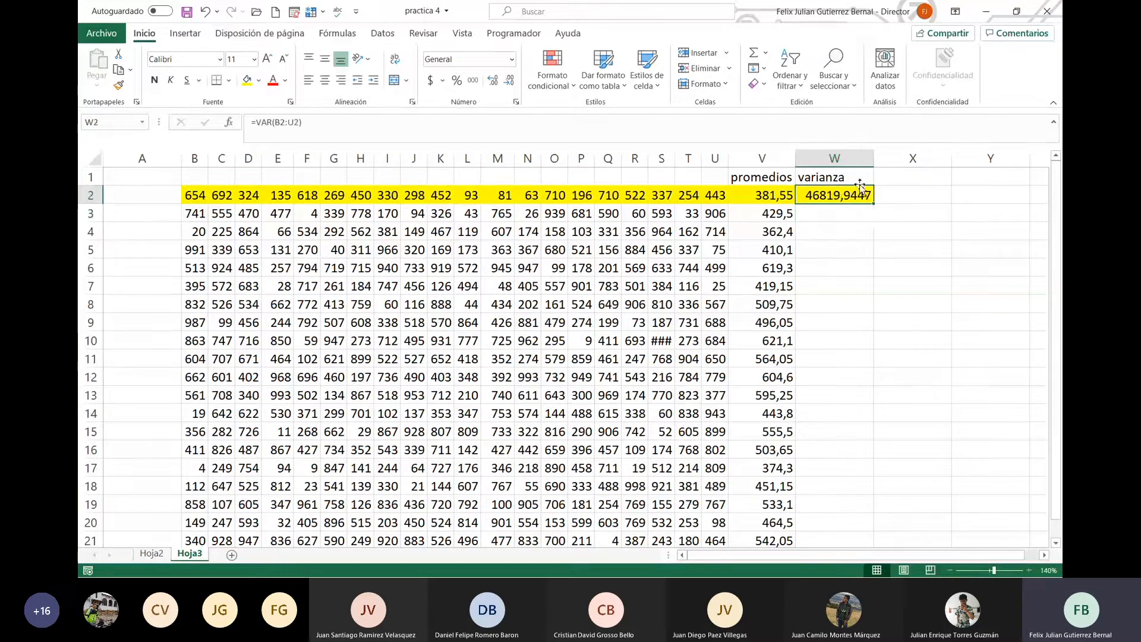
Enter the header desviación in cell X1 and select the variance formula in cell W2
click(901, 182)
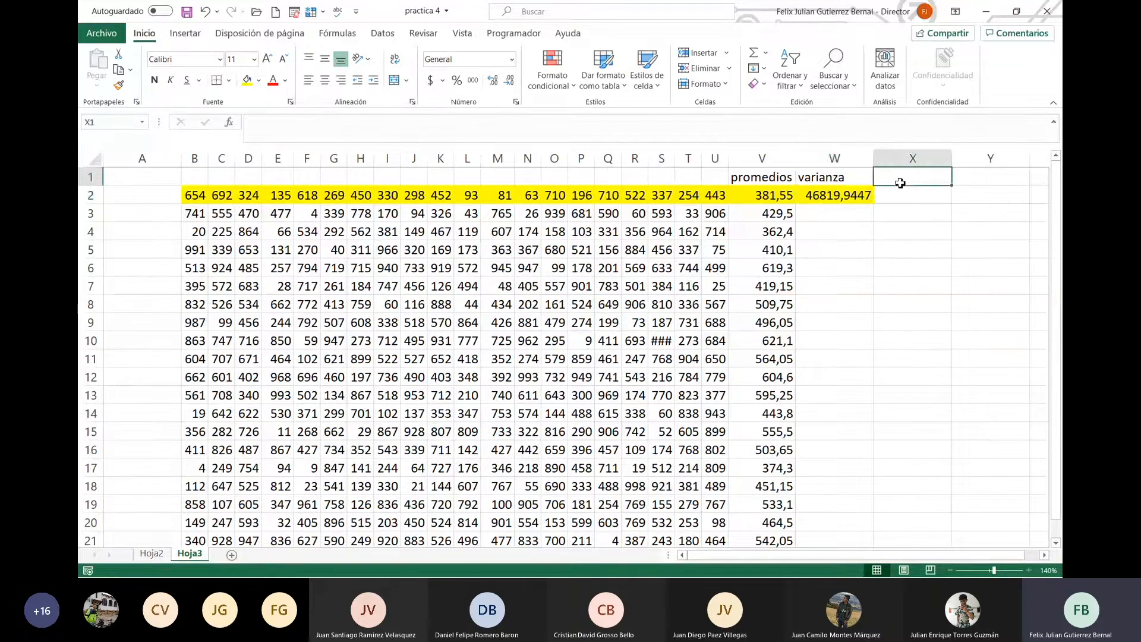
text(desvi)
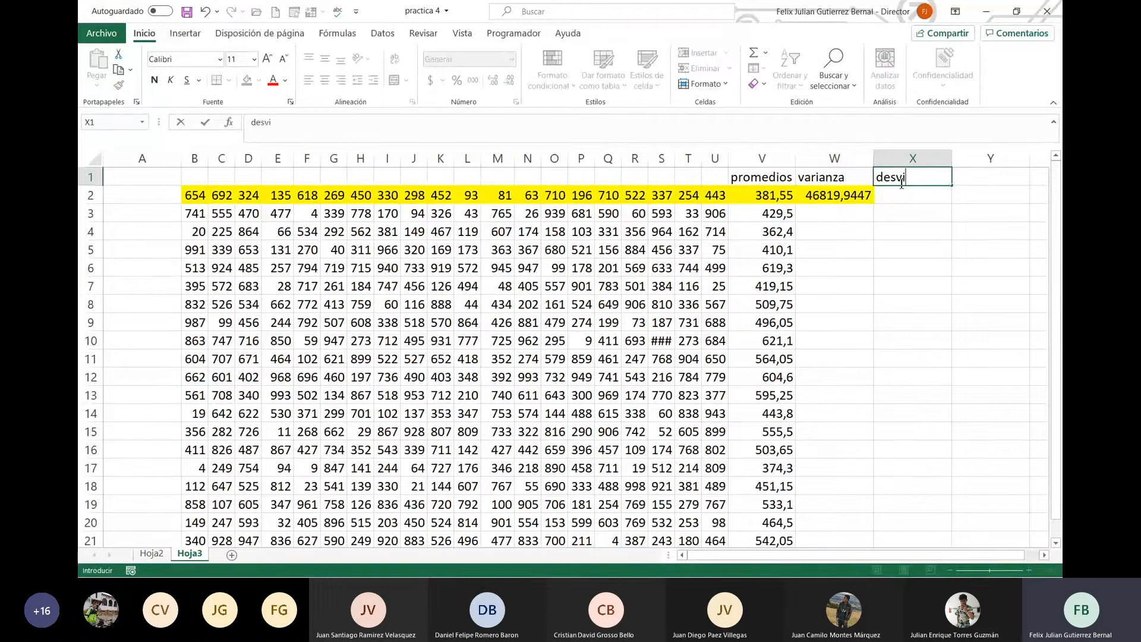
text(ación)
key(Return)
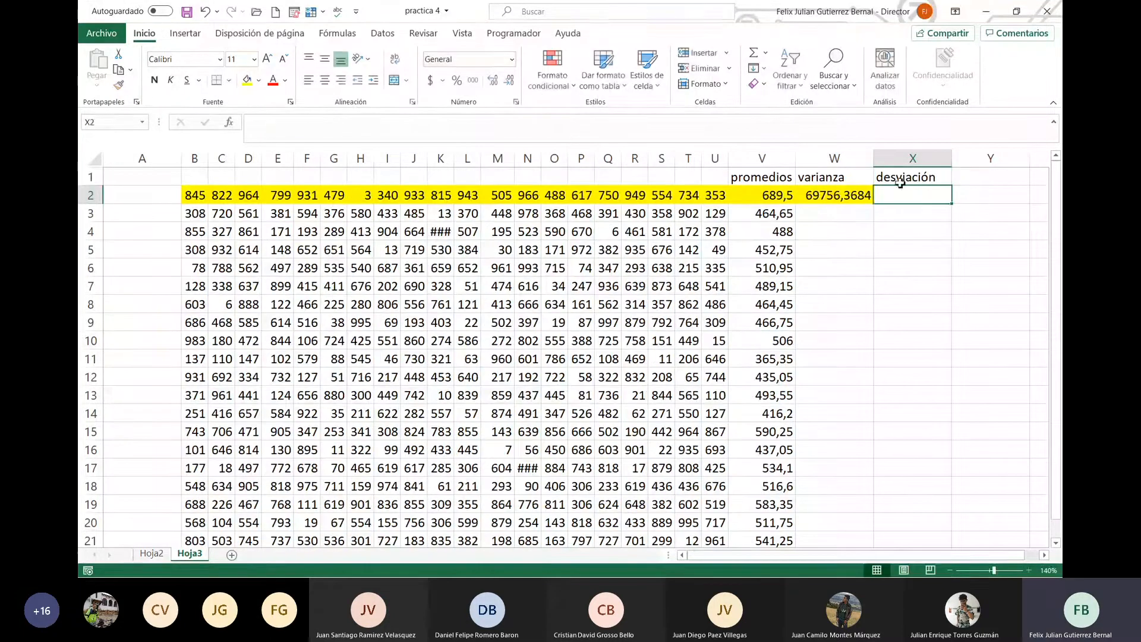
click(869, 199)
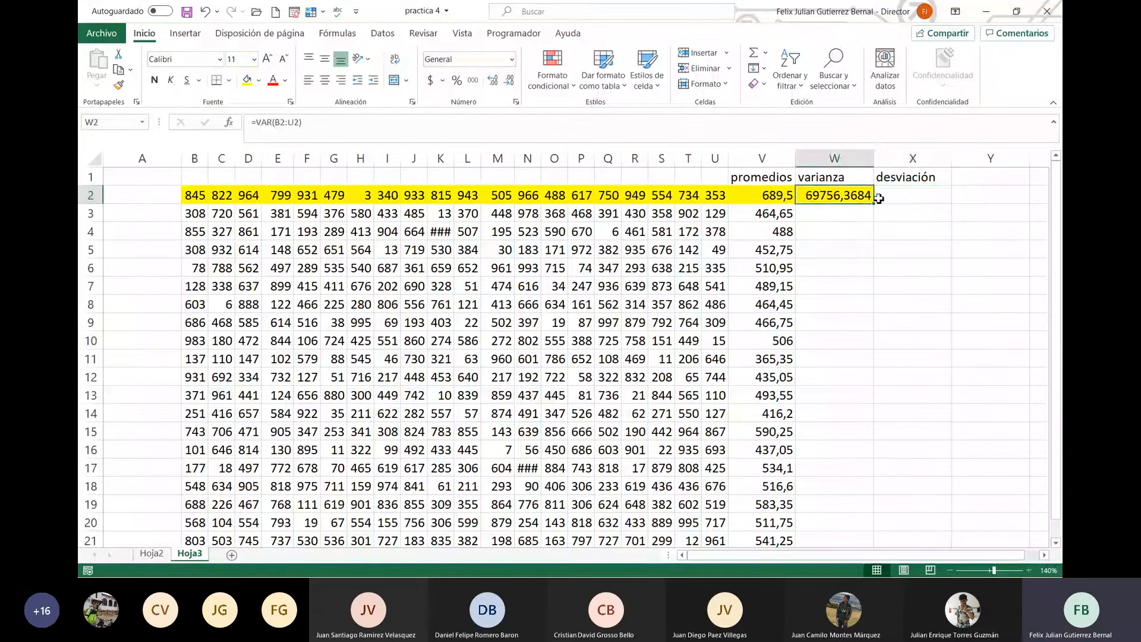
Start a formula in cell X2 below the desviación header
click(892, 196)
text(=)
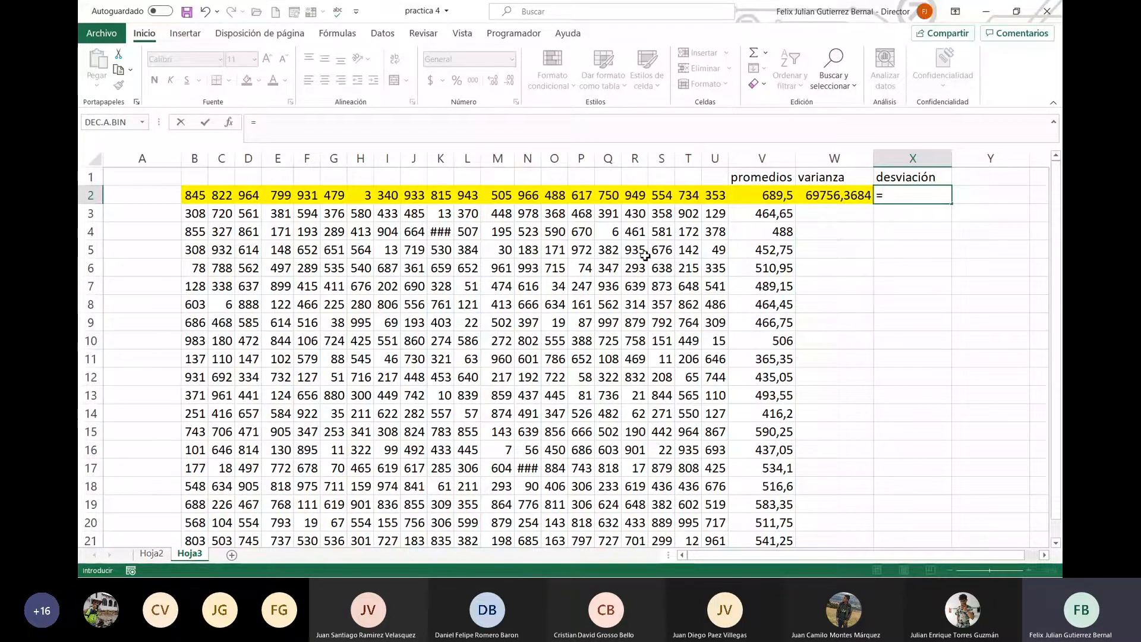
click(453, 162)
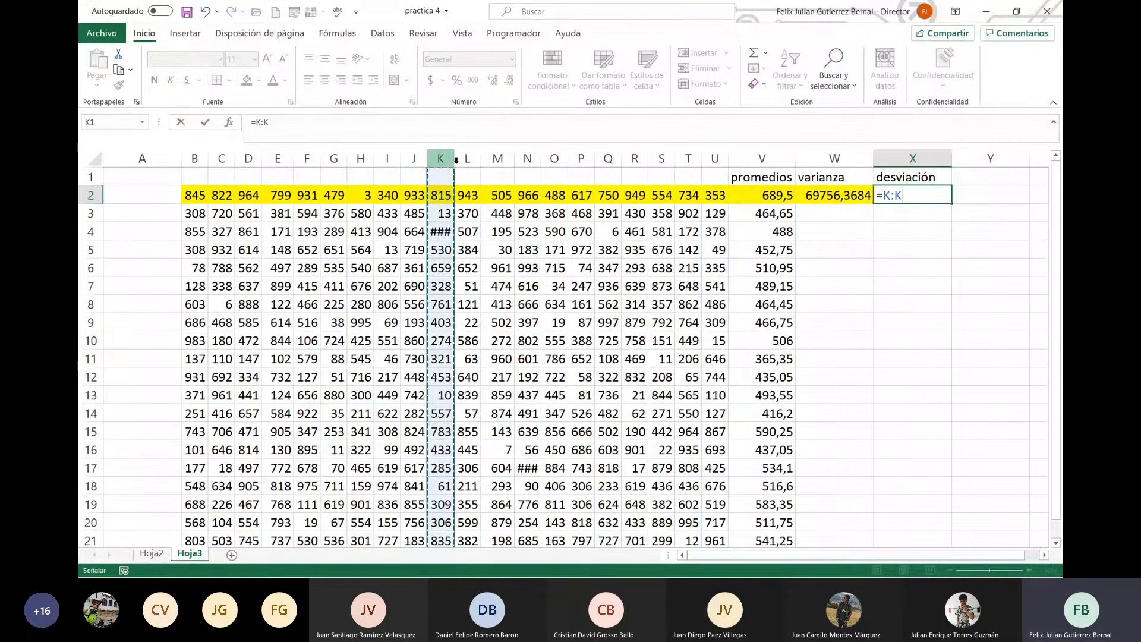
click(456, 161)
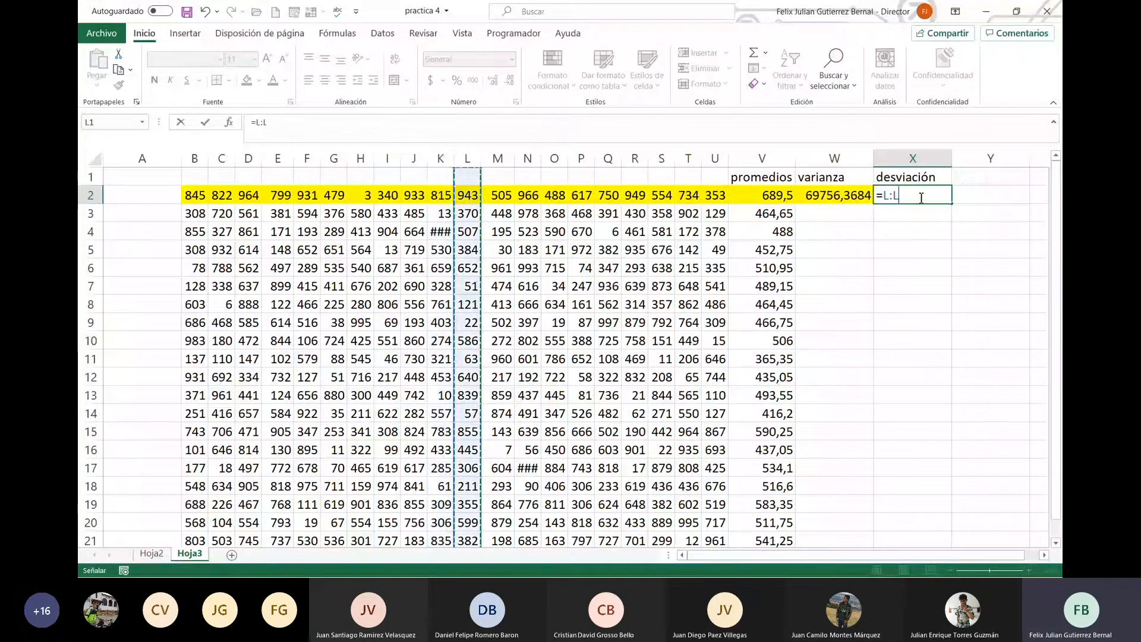
key(BackSpace)
key(BackSpace)
key(BackSpace)
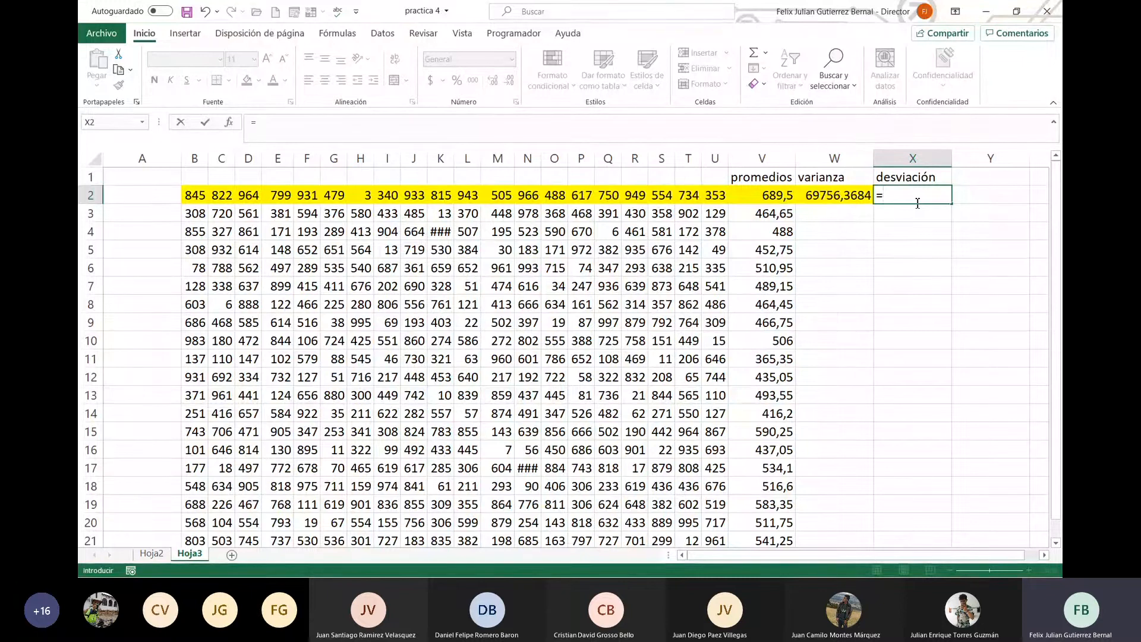
Complete the formula in cell X2 as =RAIZ(W2) to calculate the first row's standard deviation from its variance
text(raiz)
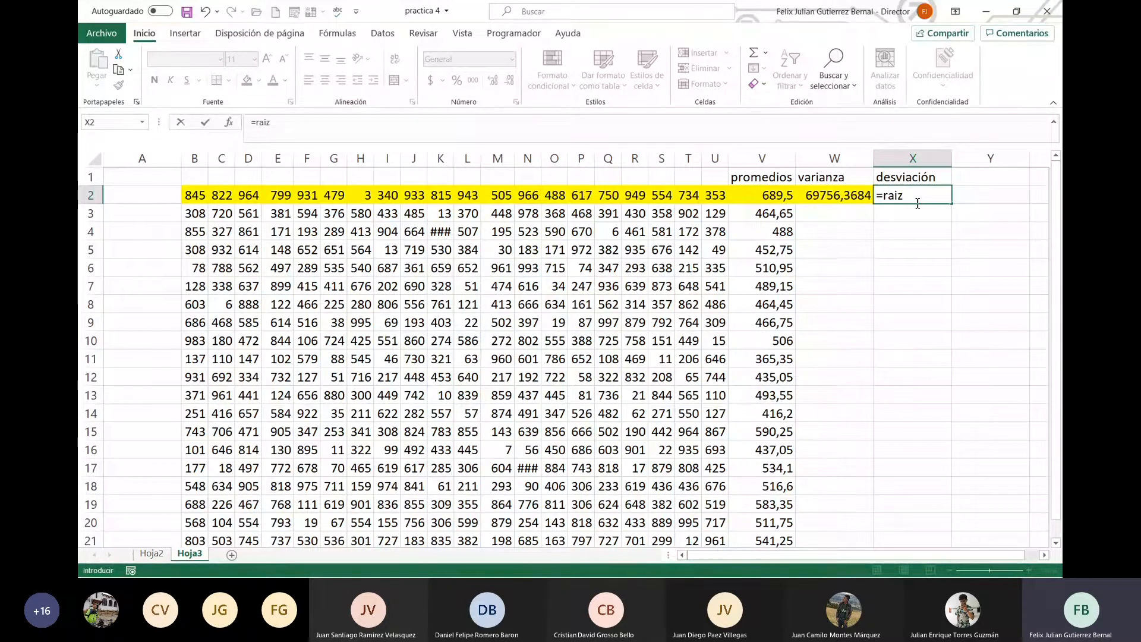
double_click(911, 219)
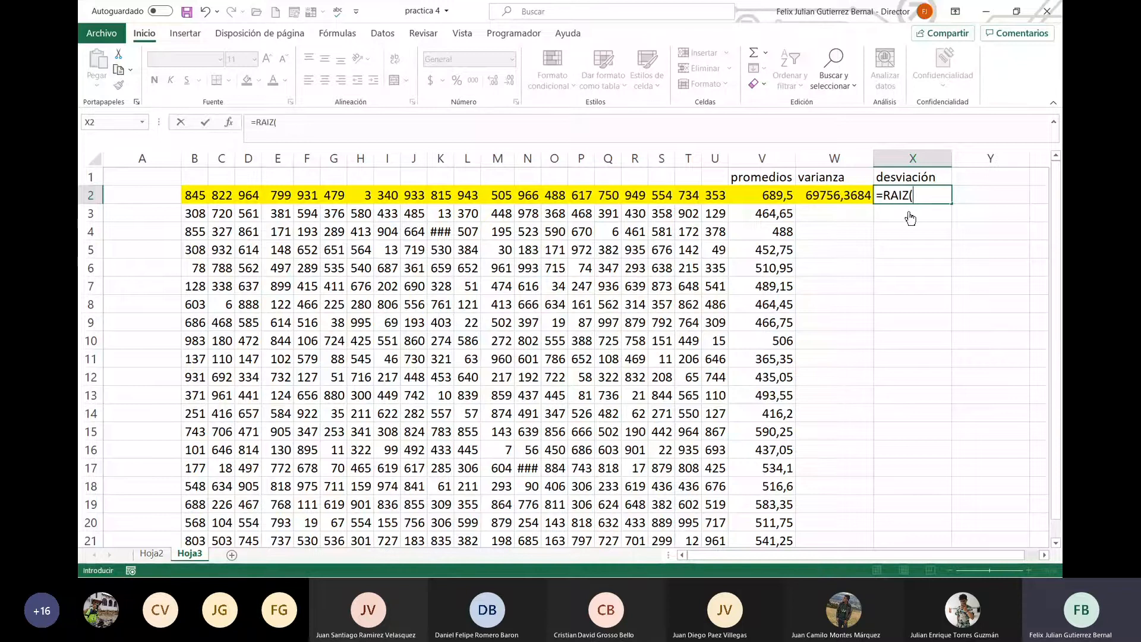
click(844, 196)
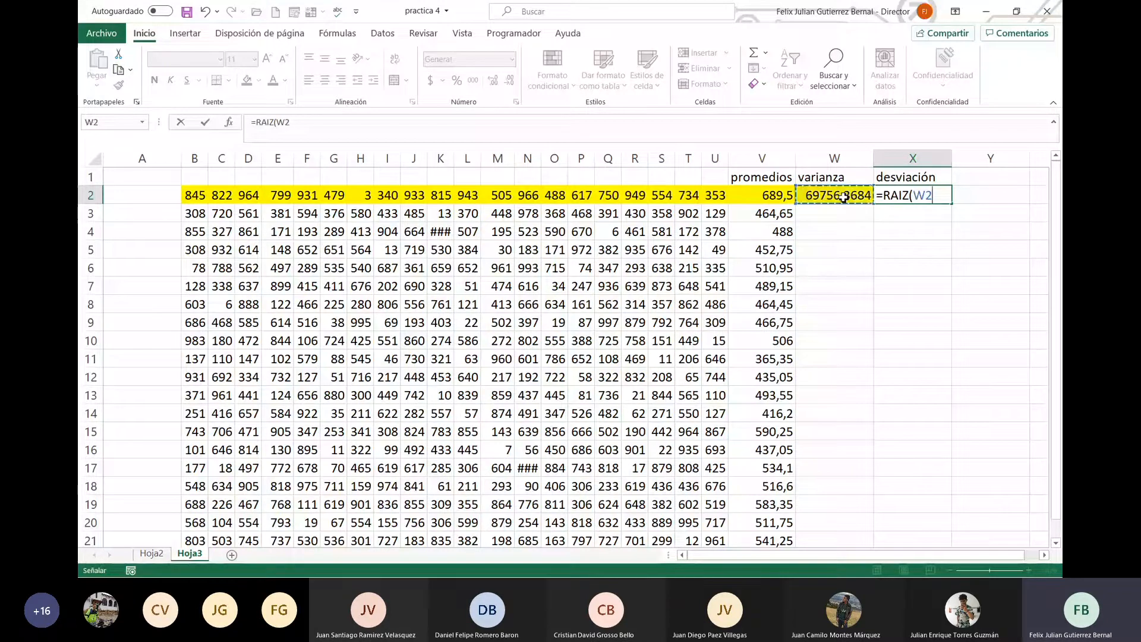
key(Return)
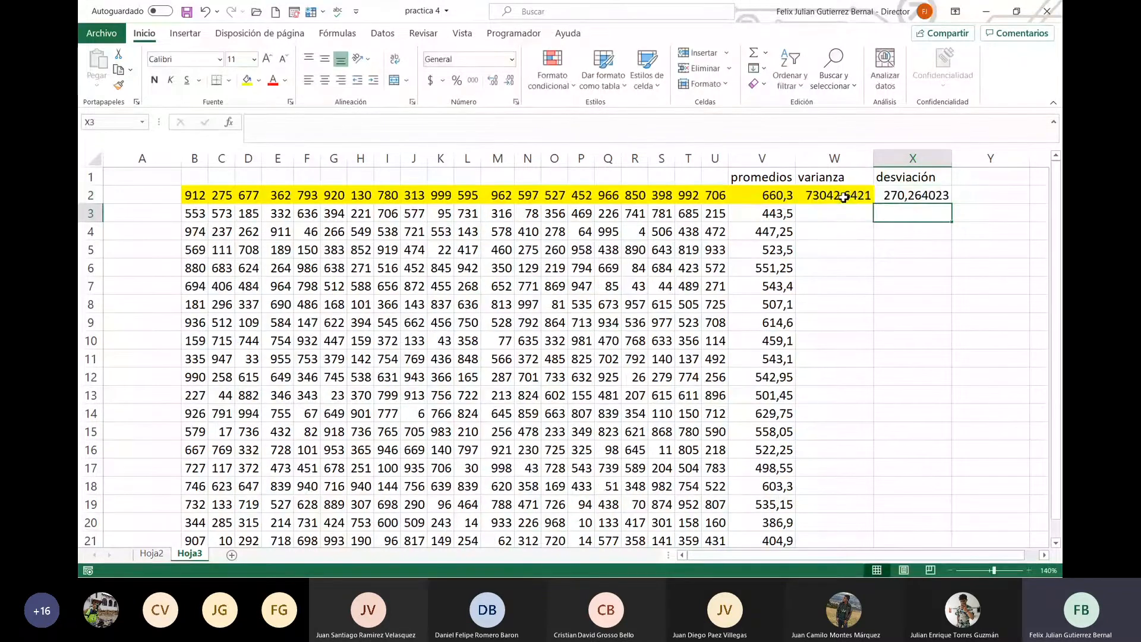
click(779, 196)
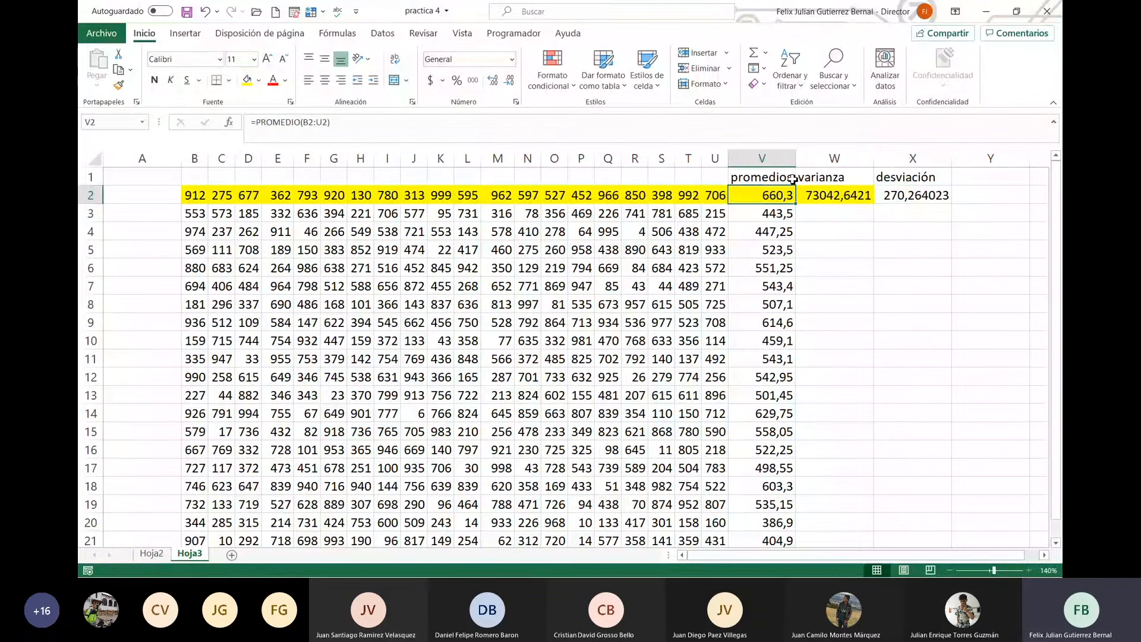
click(949, 201)
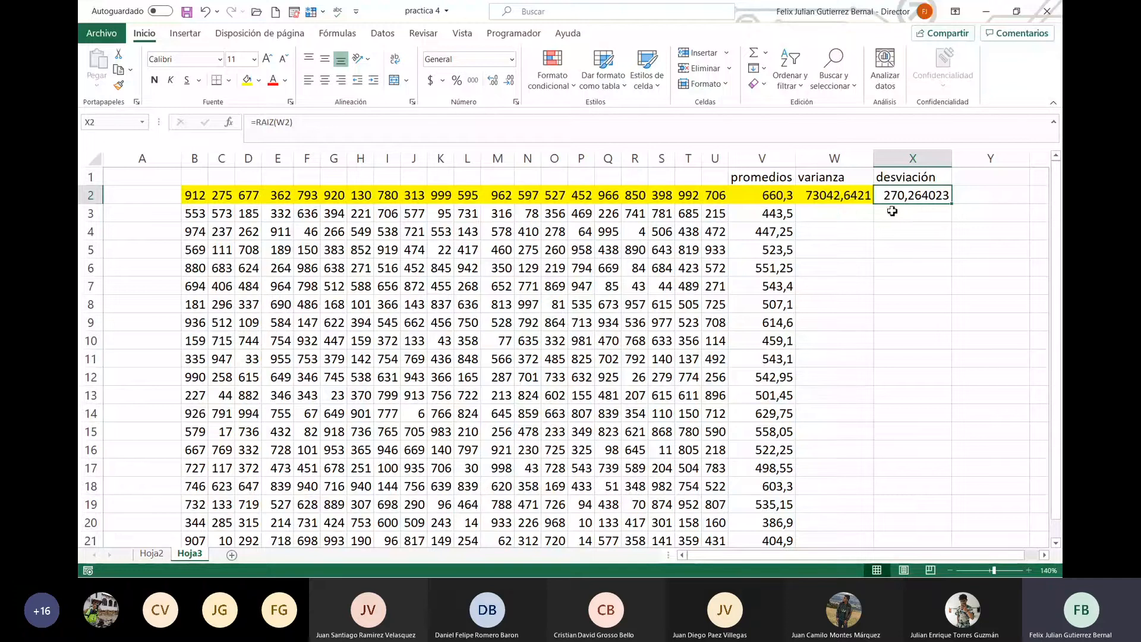
click(786, 197)
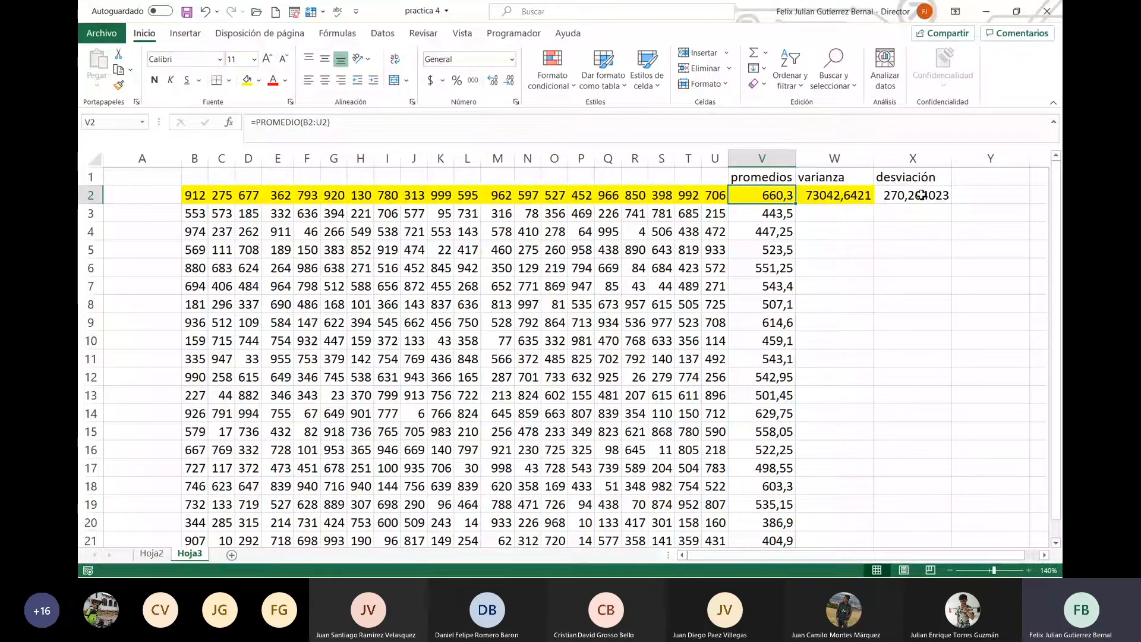
Fill the deviation formula in X2 and the variance formula in W2 down to row 21
click(942, 197)
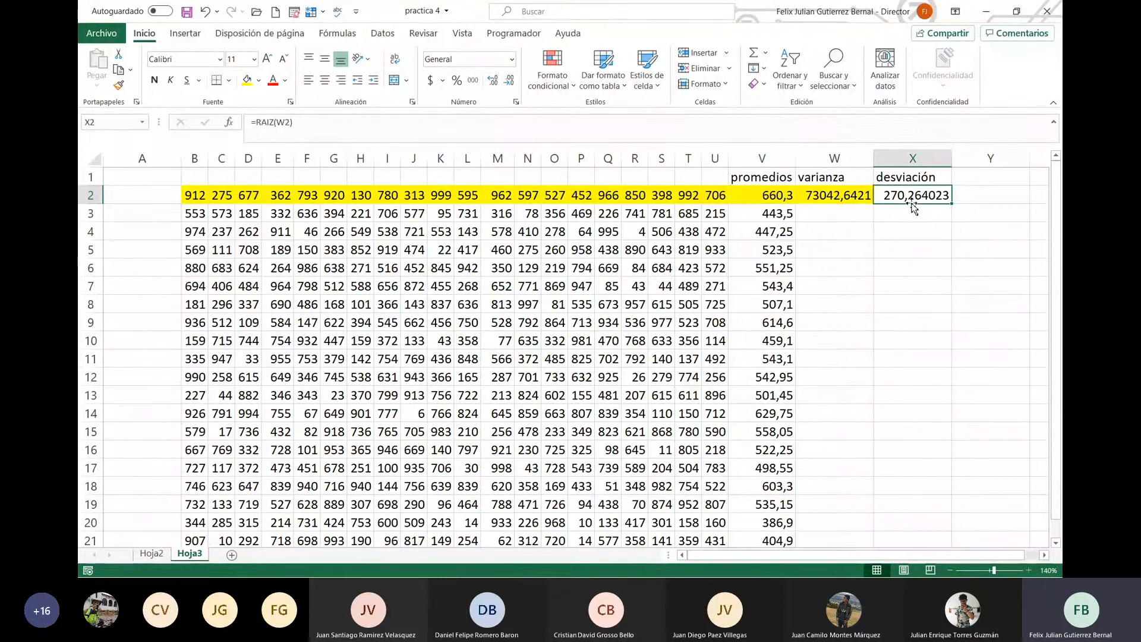
double_click(947, 201)
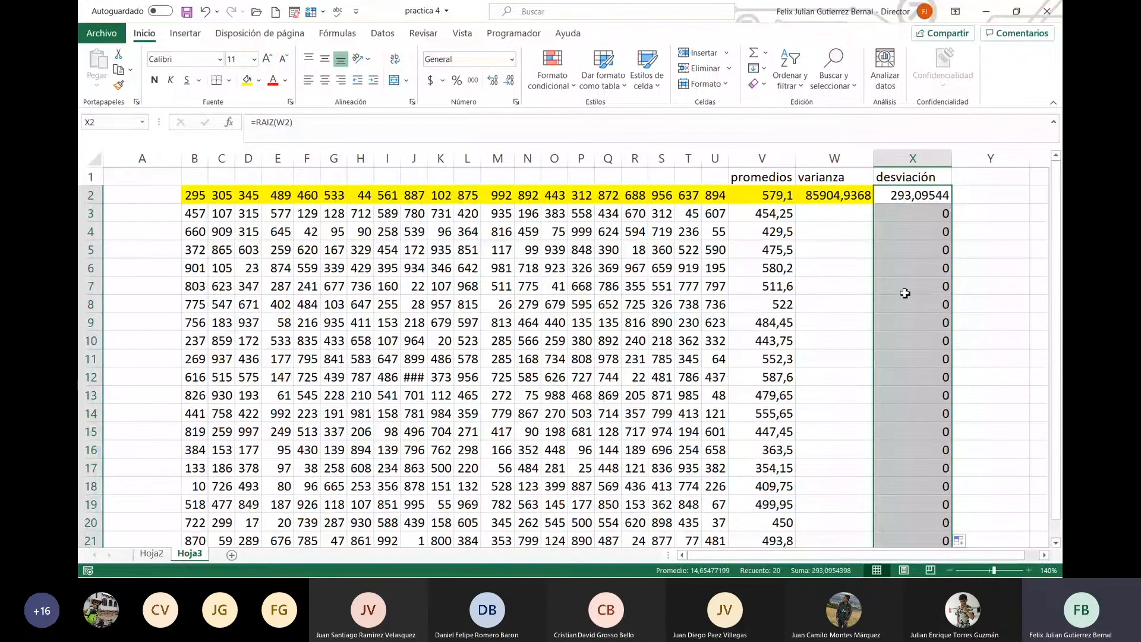
click(837, 198)
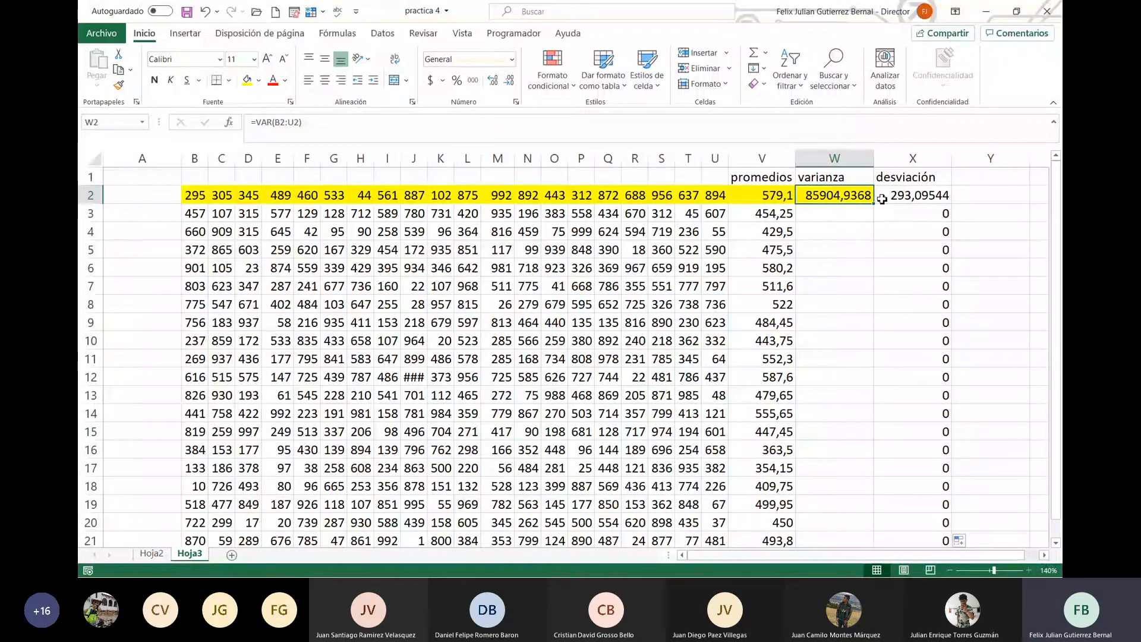
double_click(874, 204)
scroll(872, 218, down, 1)
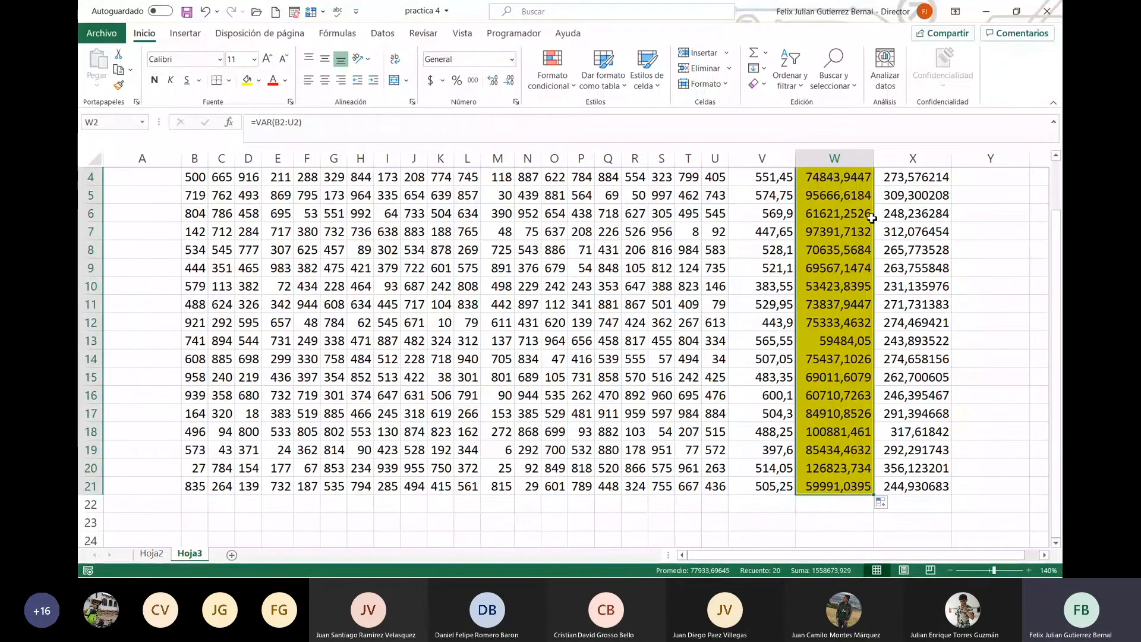
scroll(872, 218, up, 1)
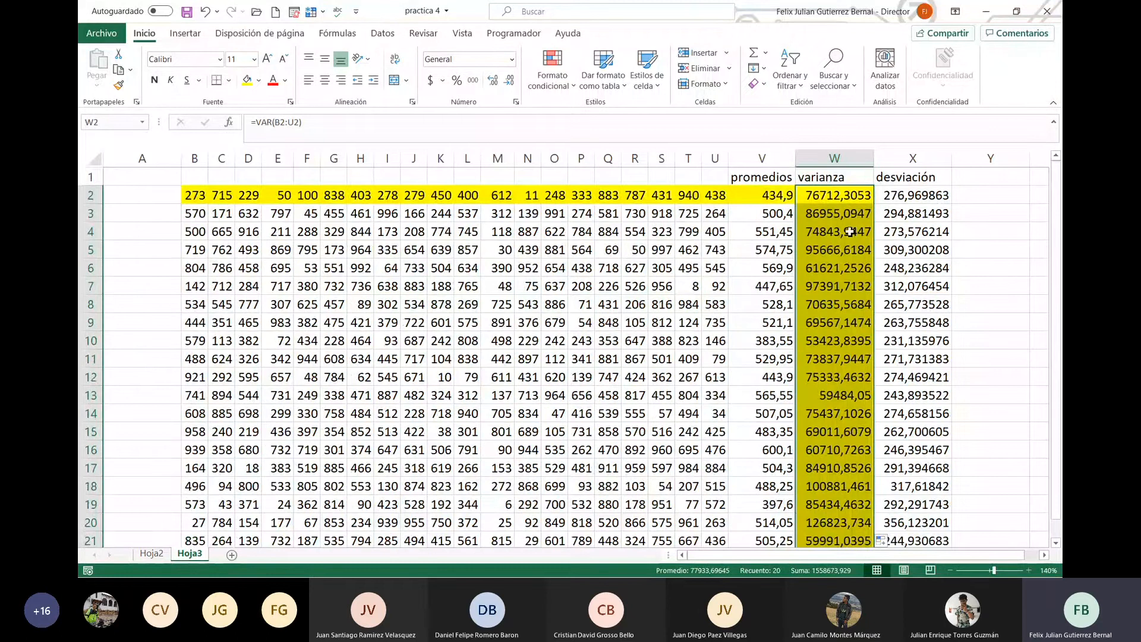
click(853, 302)
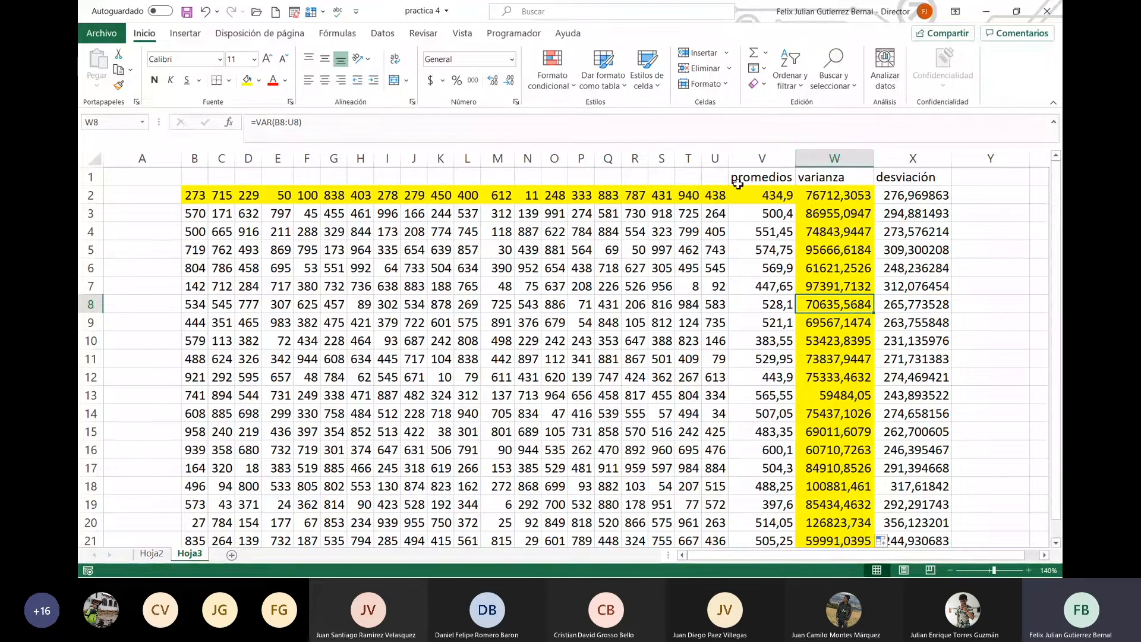
Make the promedios, varianza and desviación headers in V1:X1 bold
drag(737, 179, 910, 177)
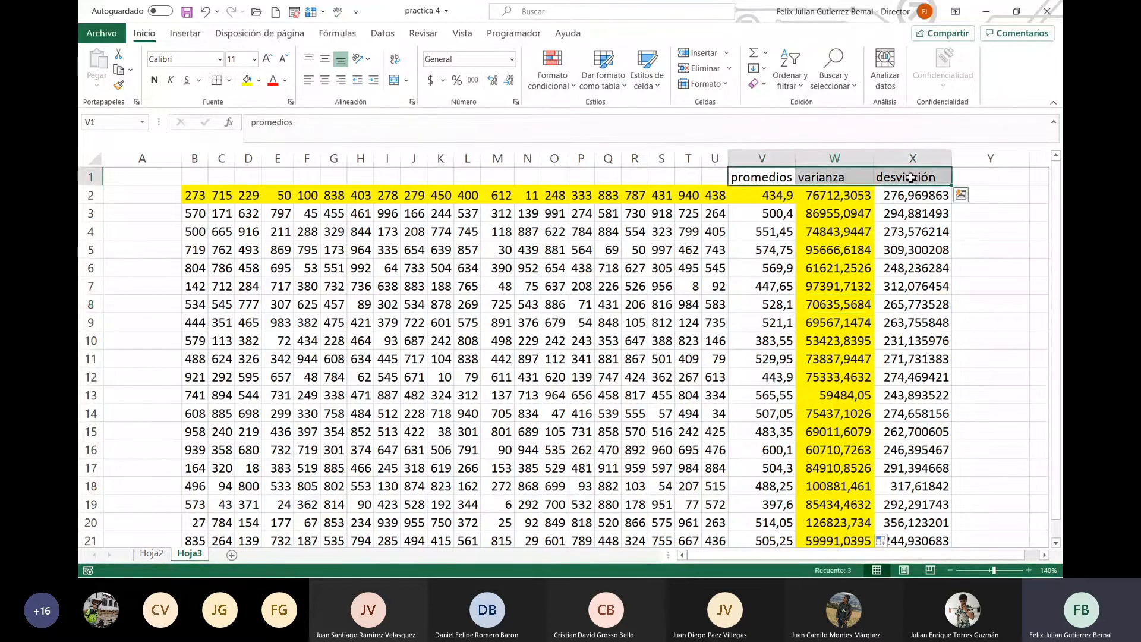
key(ctrl+n)
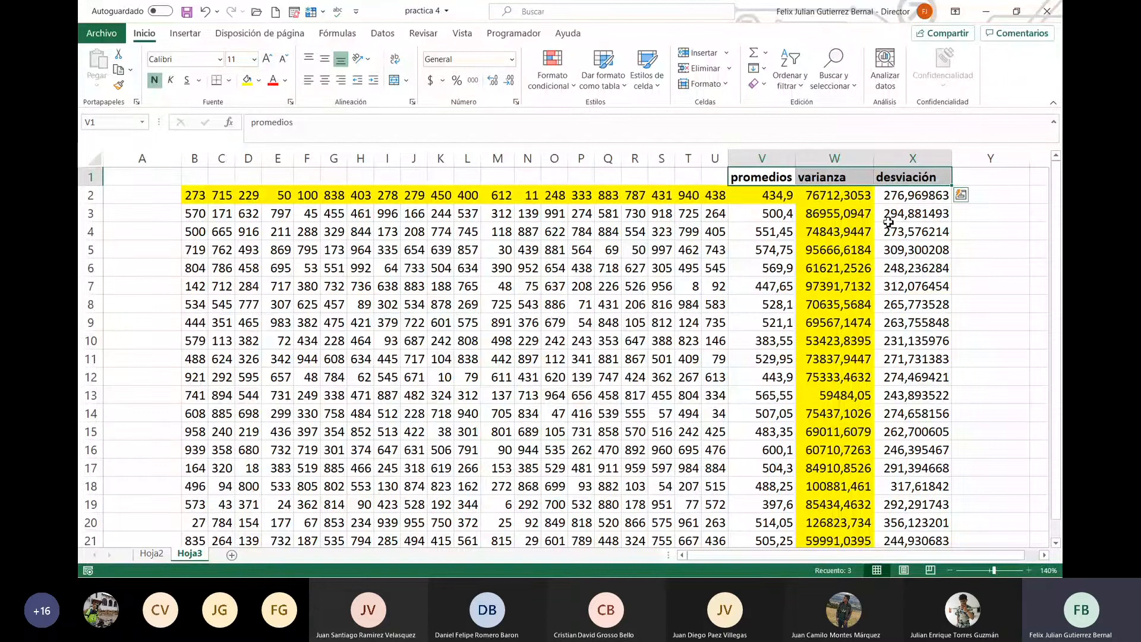
click(888, 221)
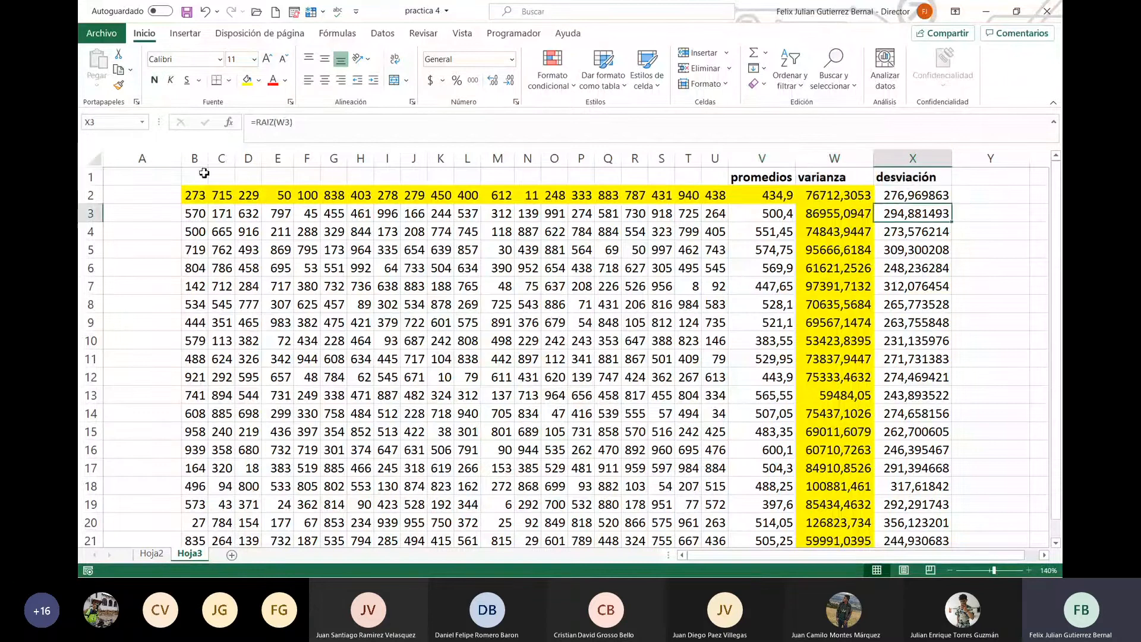
Enter the header data in cell A1 and select the whole table A1:X21
click(144, 176)
text(data)
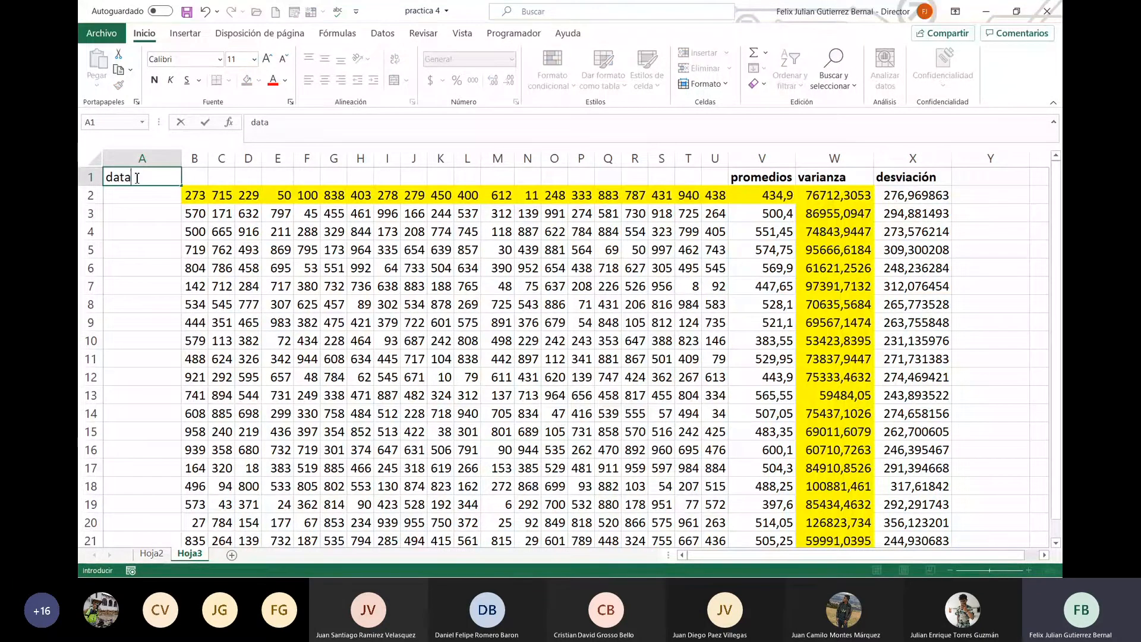
key(Return)
key(Return)
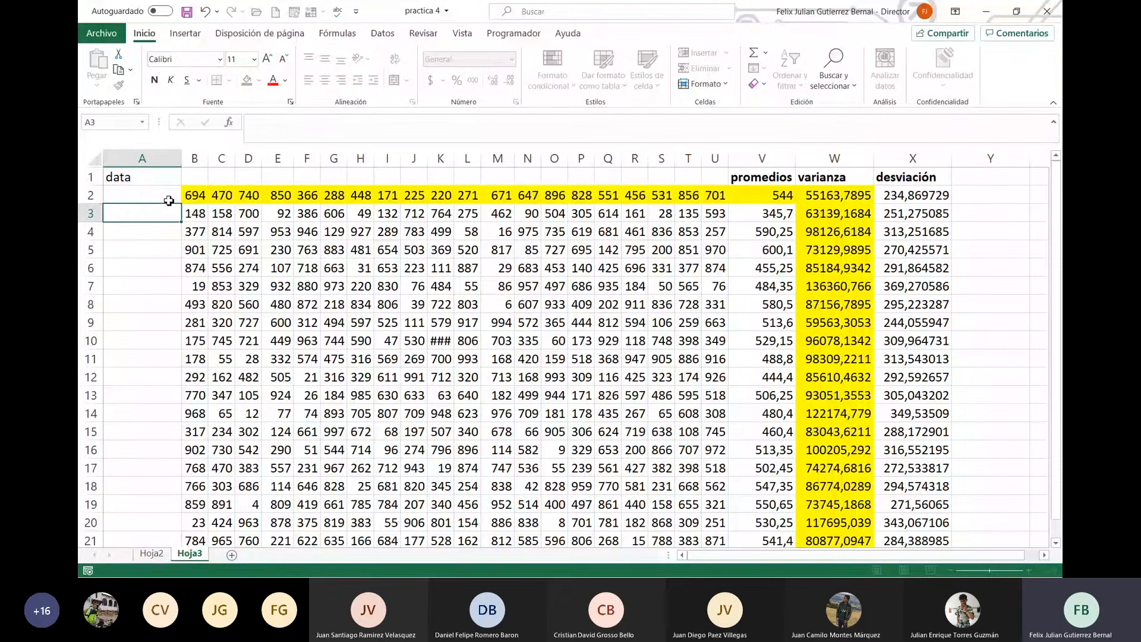
mouse_move(169, 178)
mouse_down()
mouse_move(766, 428)
mouse_move(904, 433)
mouse_up()
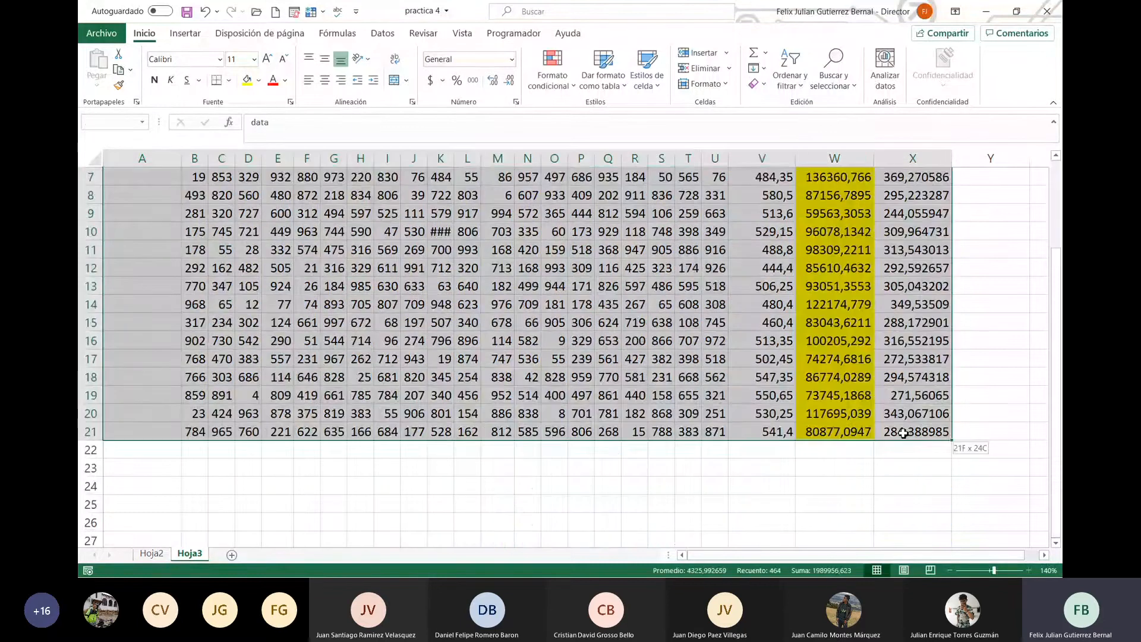
scroll(903, 433, up, 2)
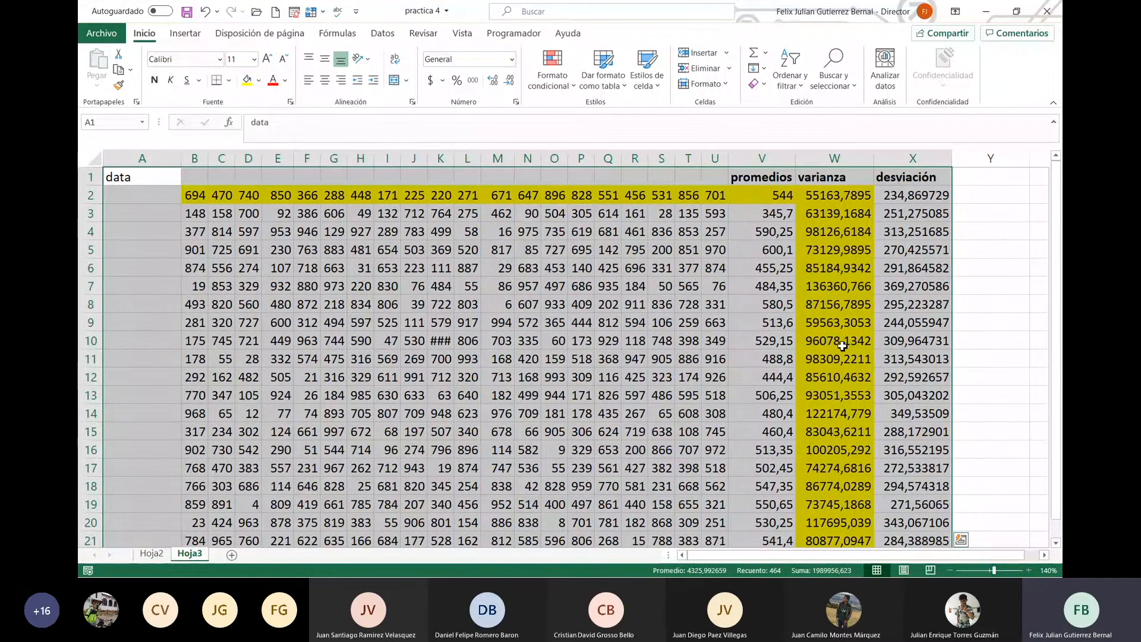
Fit column W to the width of its variance values and narrow column X slightly
click(797, 167)
double_click(876, 162)
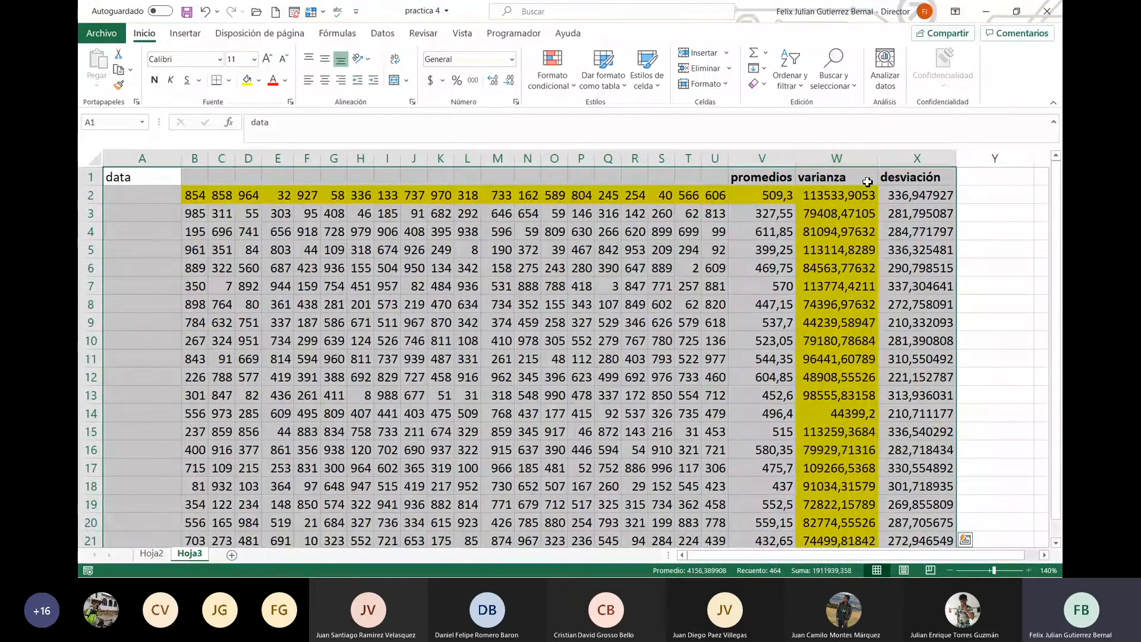
click(861, 173)
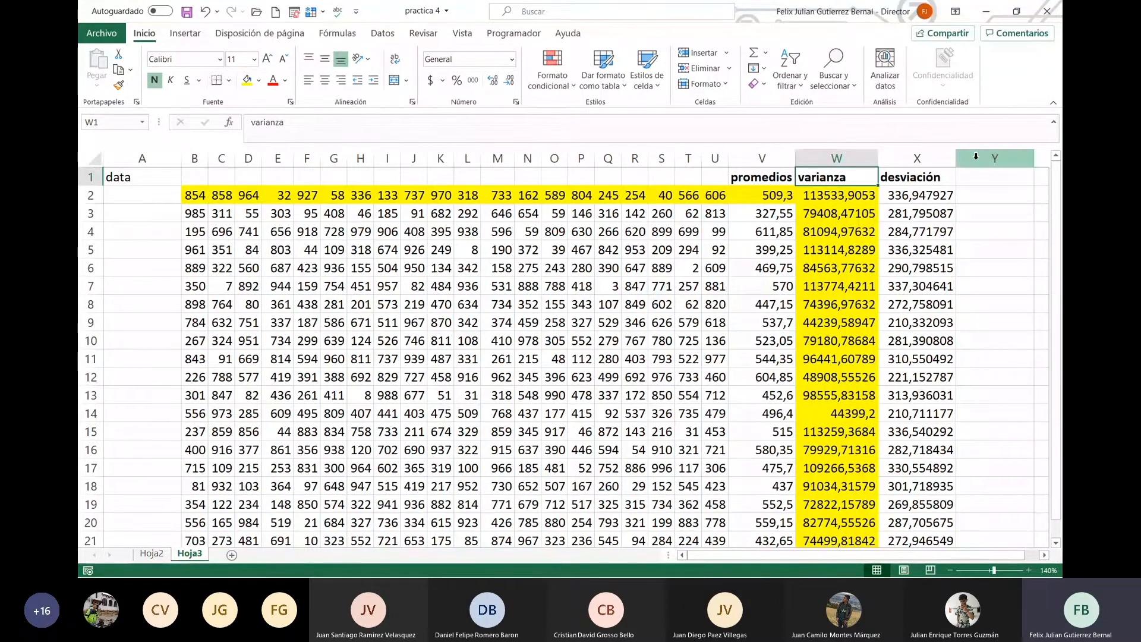
drag(956, 158, 948, 160)
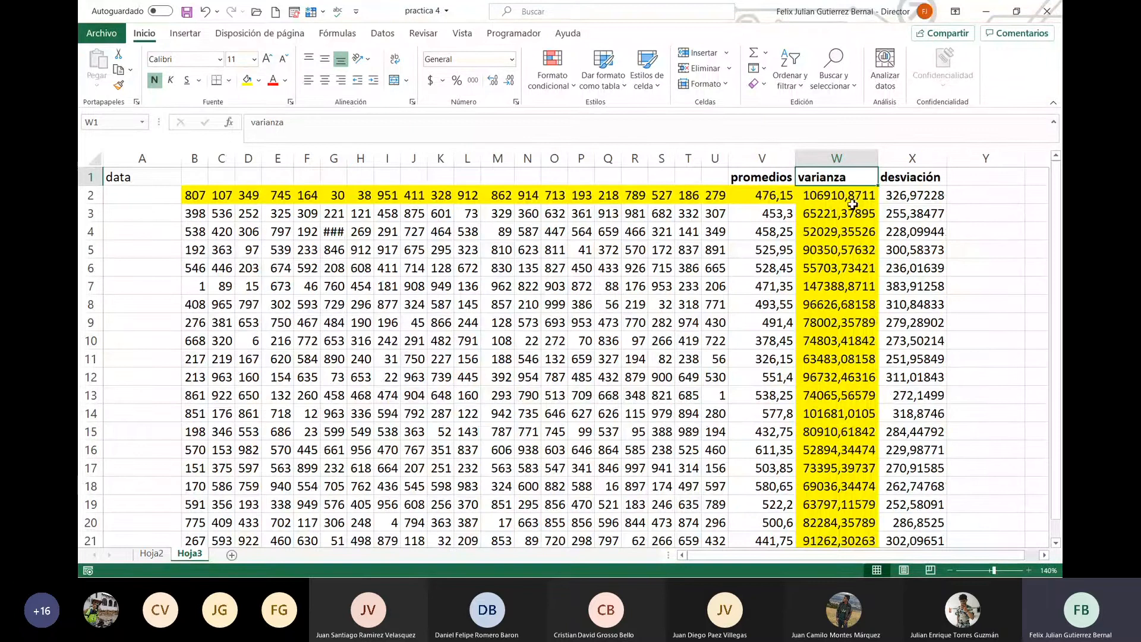
Format the variance and deviation values in W2:X21 to show one decimal place
click(853, 202)
drag(854, 205, 881, 204)
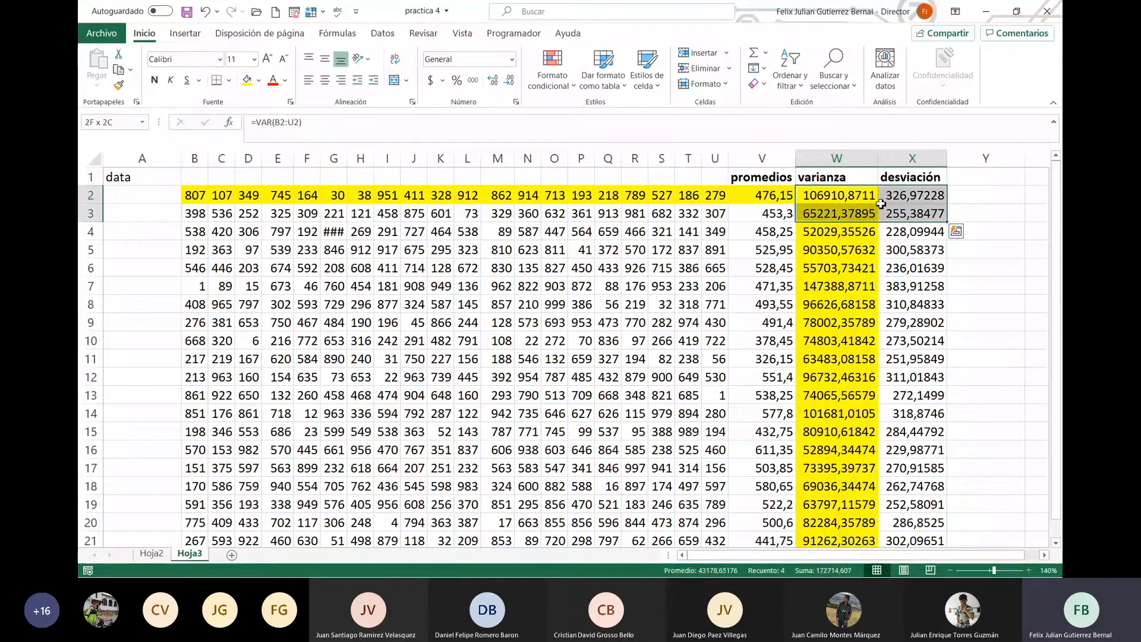
key(ctrl+shift+Down)
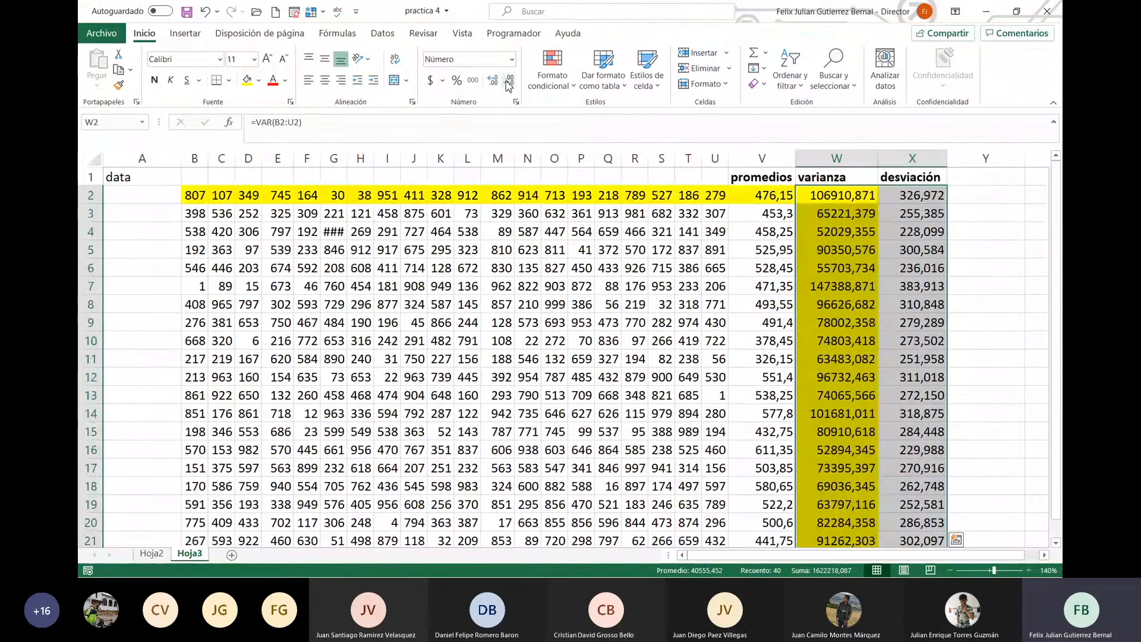
click(509, 81)
click(509, 81)
click(509, 81)
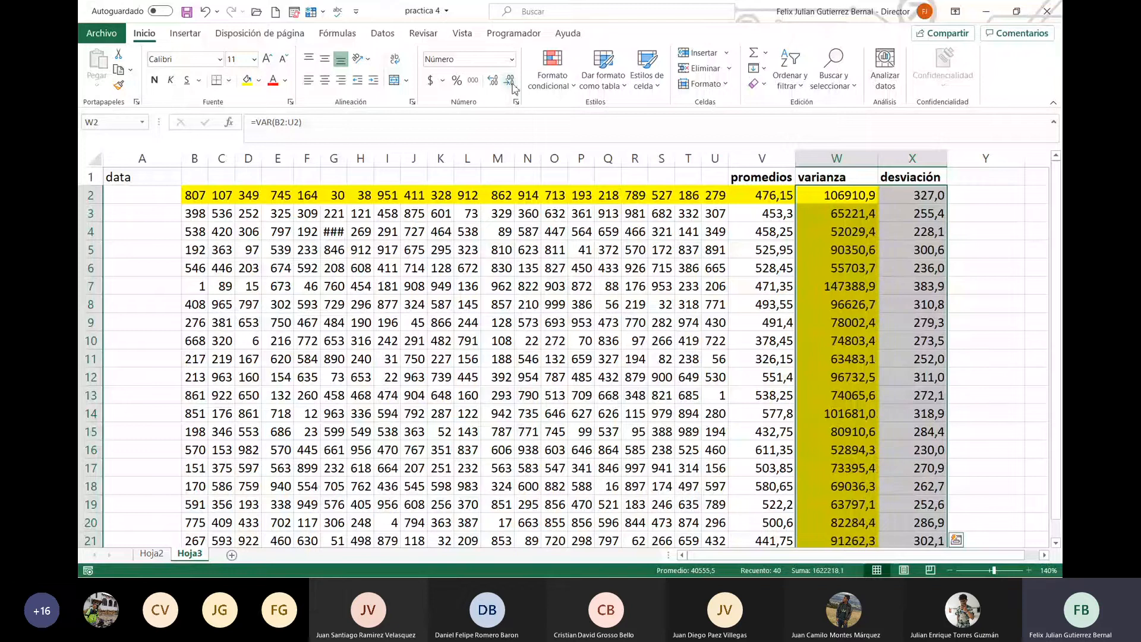
Adjust the widths of columns W and X, making W slightly wider than its contents and fitting X to its contents
click(943, 197)
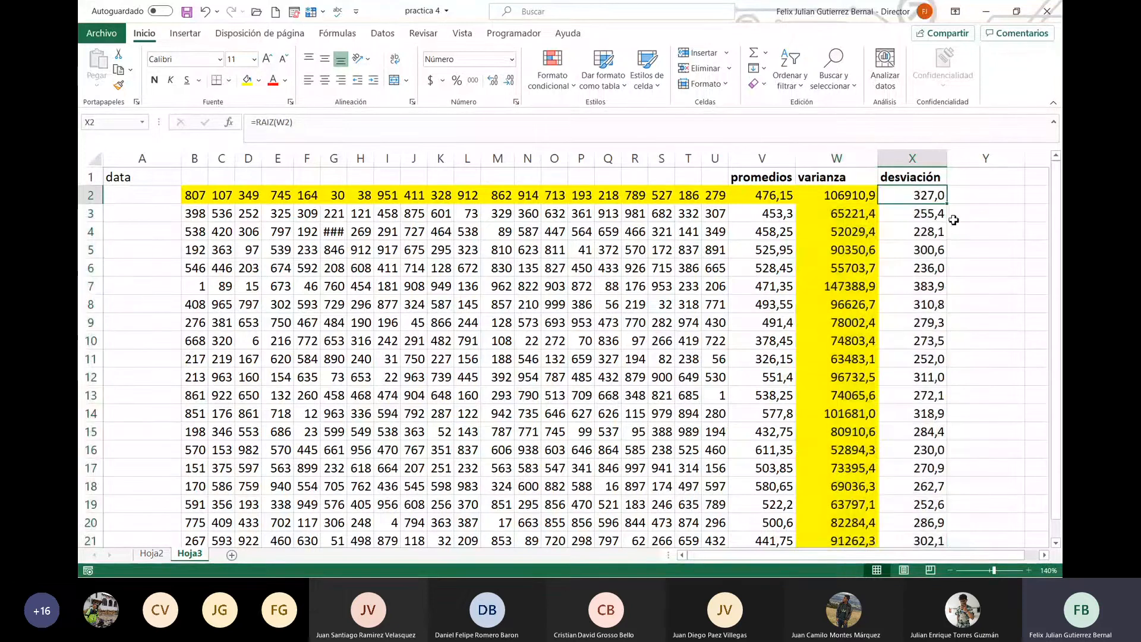
double_click(947, 159)
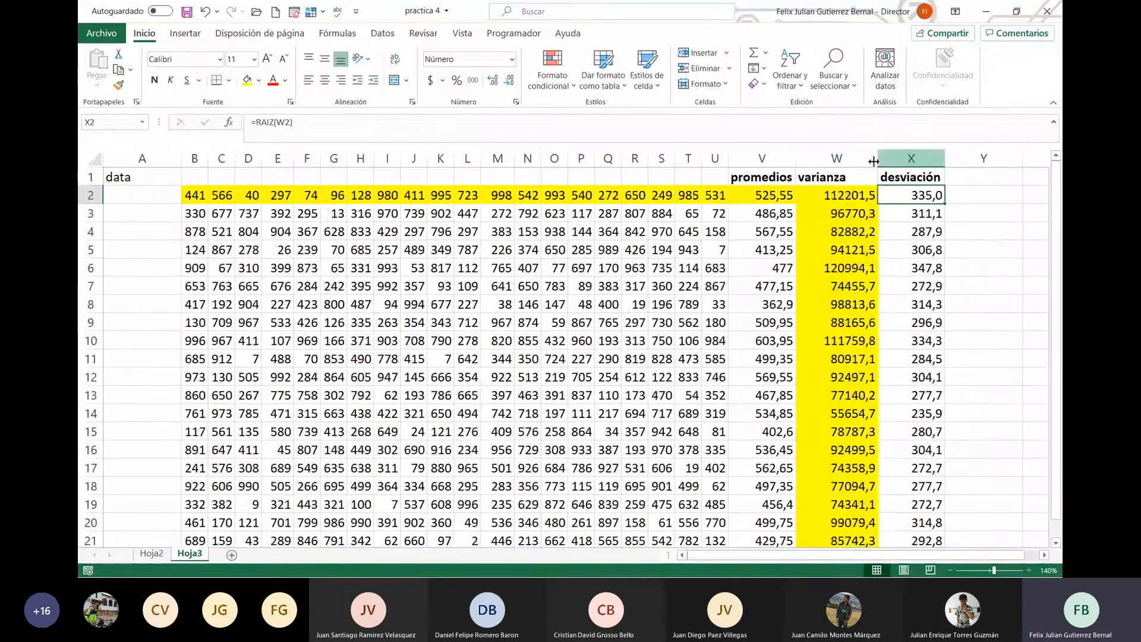
double_click(875, 160)
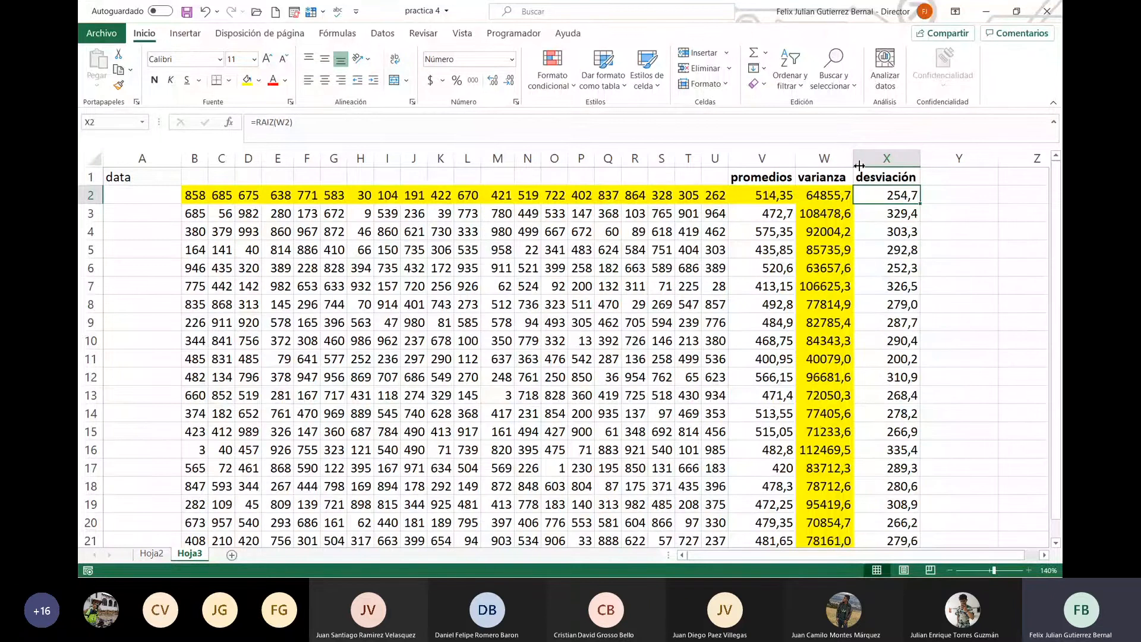
drag(860, 165, 945, 159)
click(977, 202)
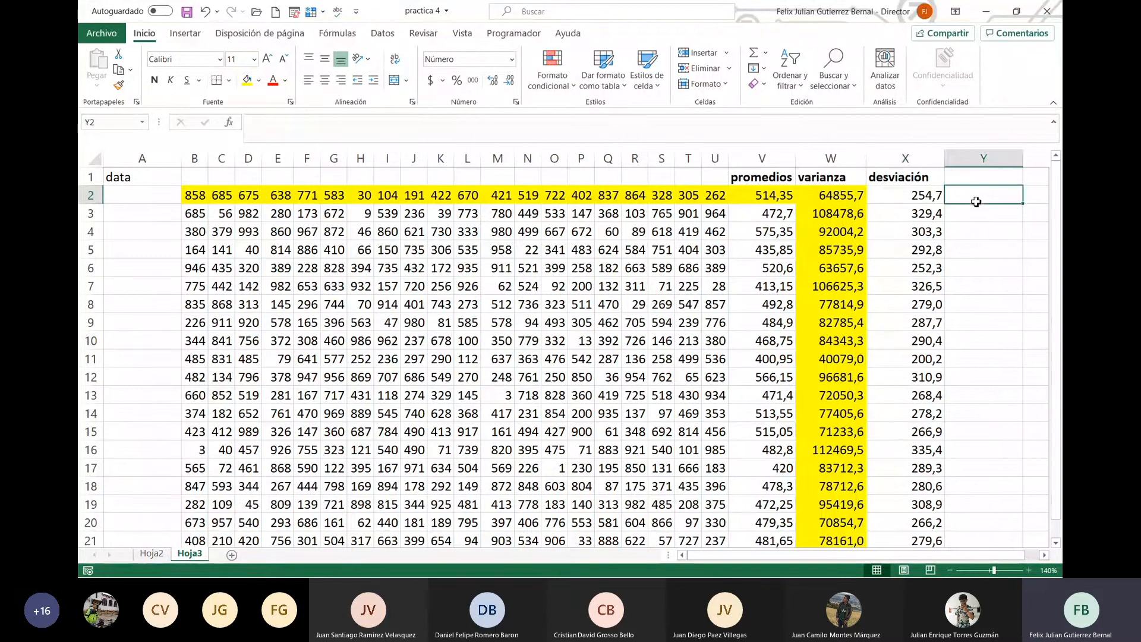
double_click(945, 160)
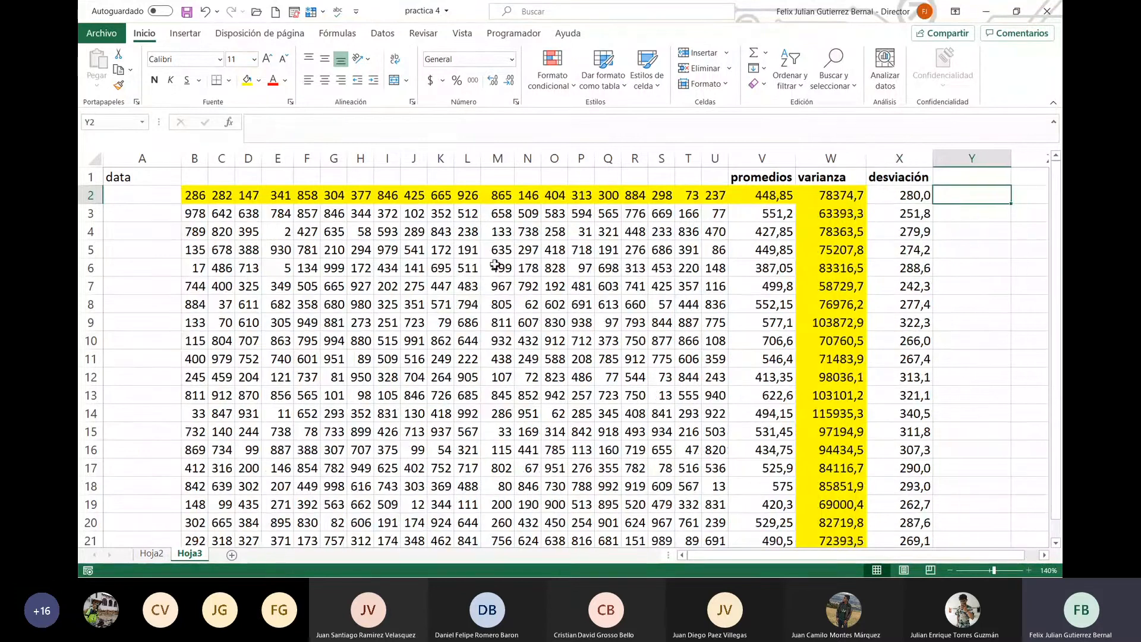
Select the full block of random numbers in B2:U21 to check its extent
click(519, 255)
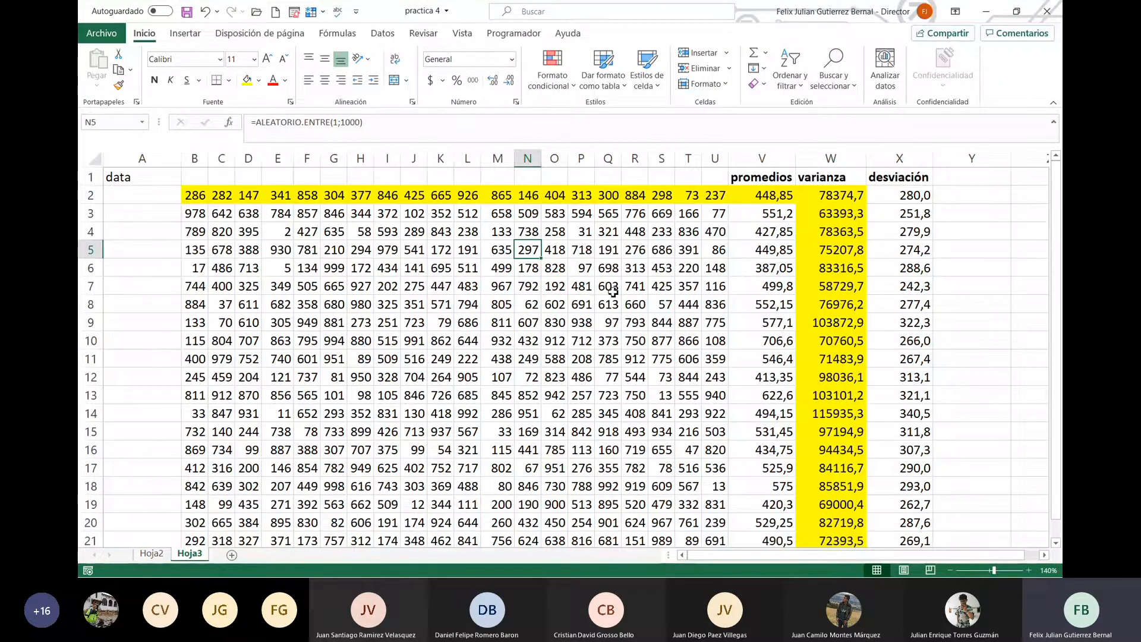
drag(196, 196, 721, 501)
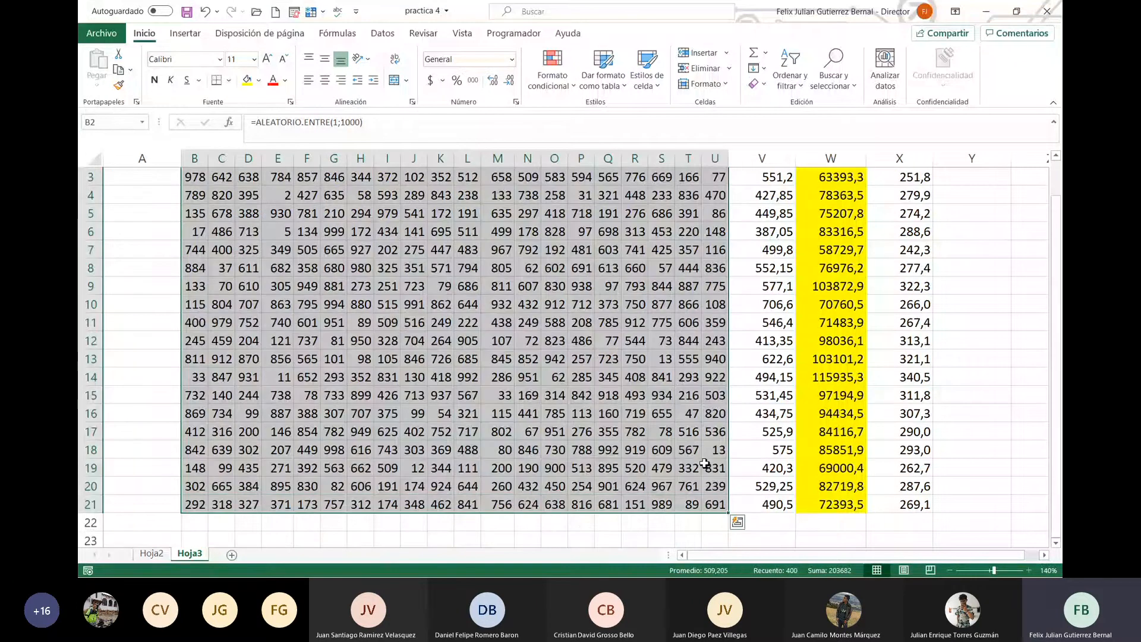
scroll(705, 463, up, 1)
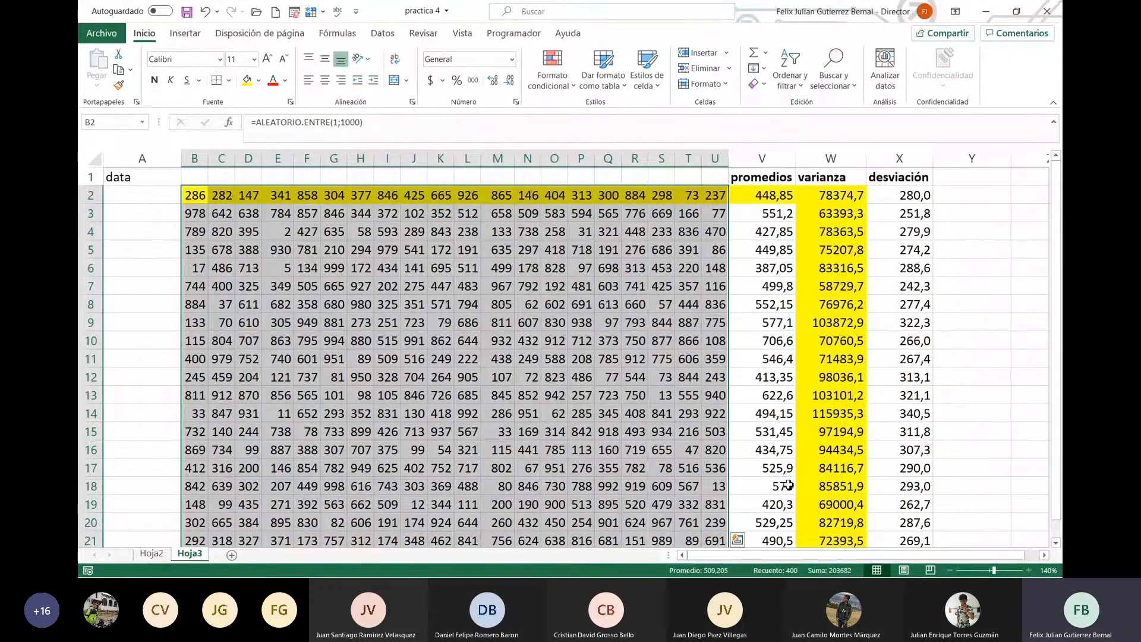
Examine row 2 cell by cell, from the random numbers through the average, variance and deviation columns
key(Right)
key(Right)
key(Right)
key(Right)
key(Right)
key(Right)
key(Right)
key(Right)
key(Right)
key(Right)
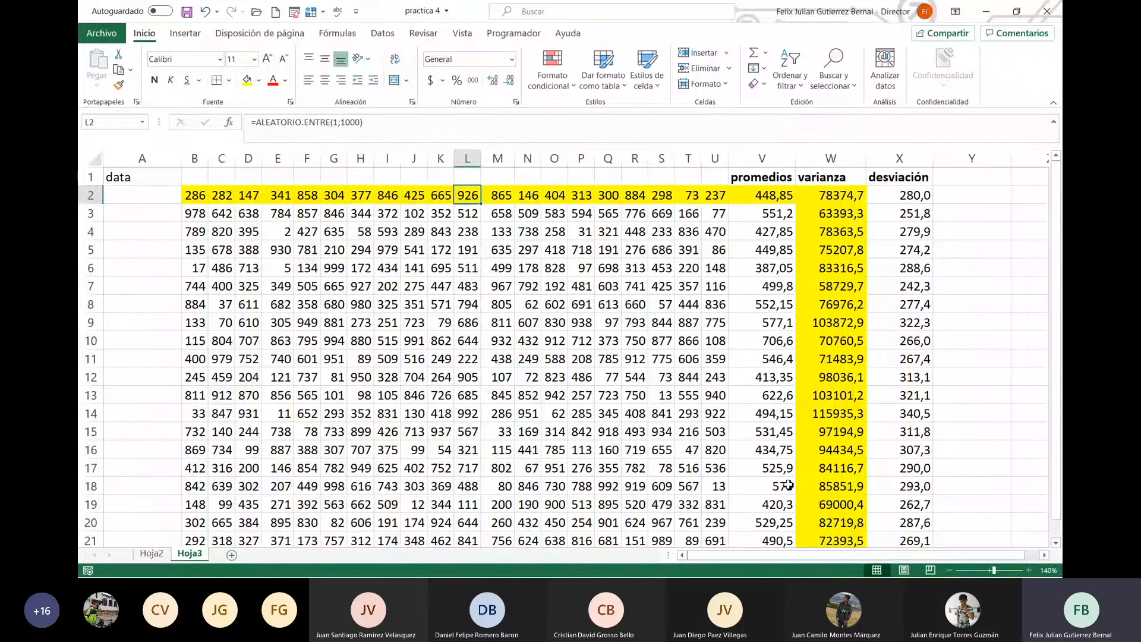
key(Right)
key(Right)
key(Right)
key(Right)
key(Right)
key(Right)
key(Right)
key(Right)
key(Right)
key(Right)
key(Right)
key(Right)
key(Right)
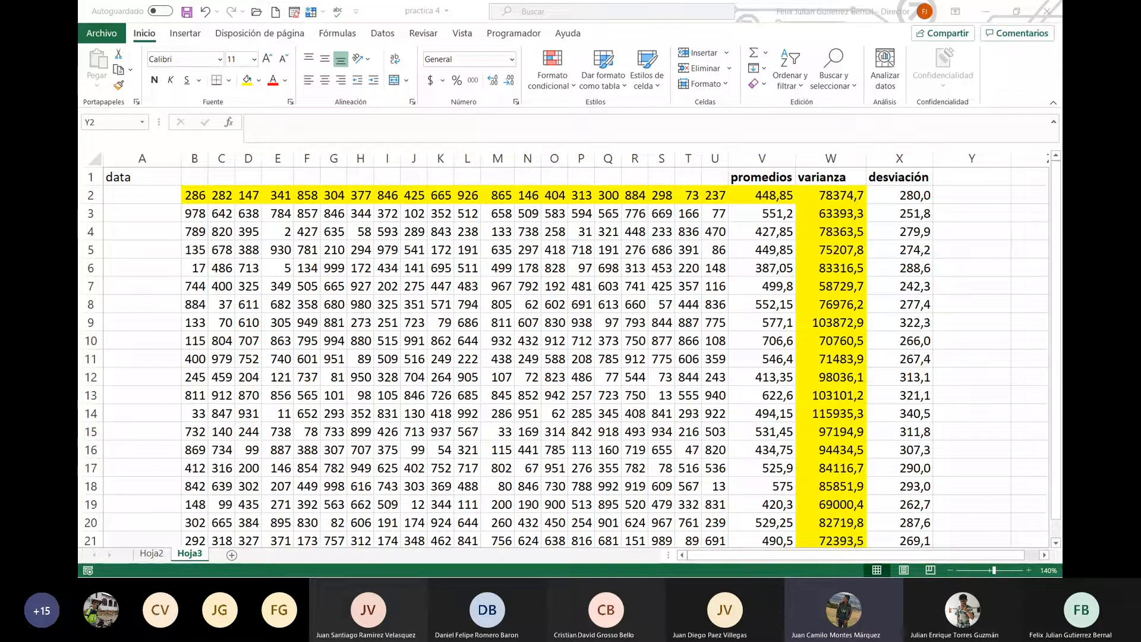
Review the formulas behind the average, variance and standard deviation in V2, W2 and X2
click(700, 268)
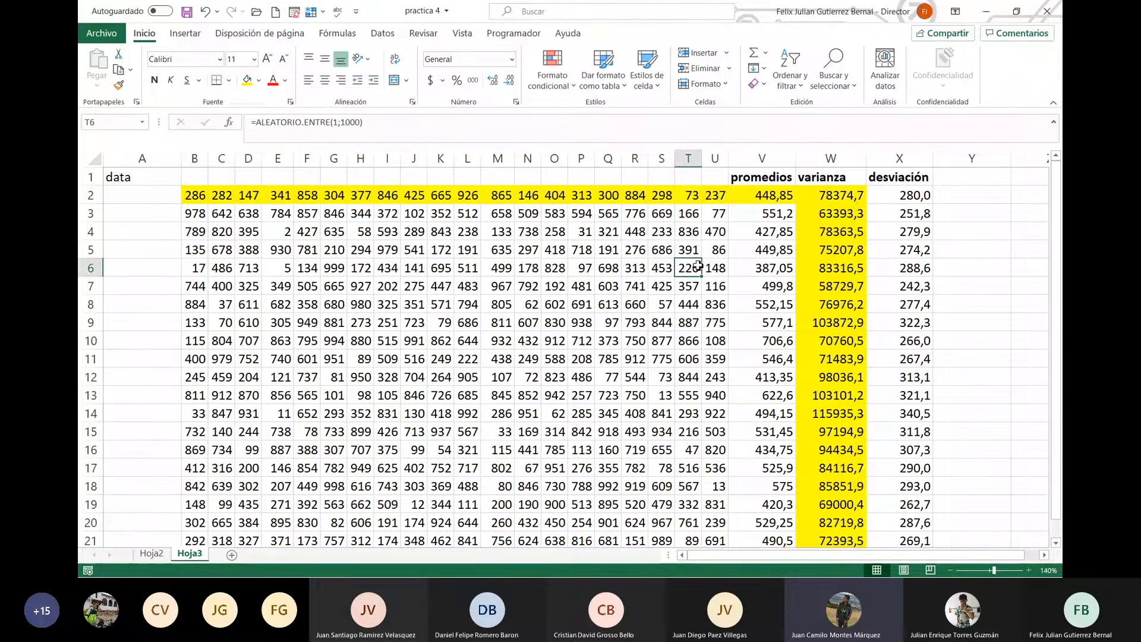
click(766, 194)
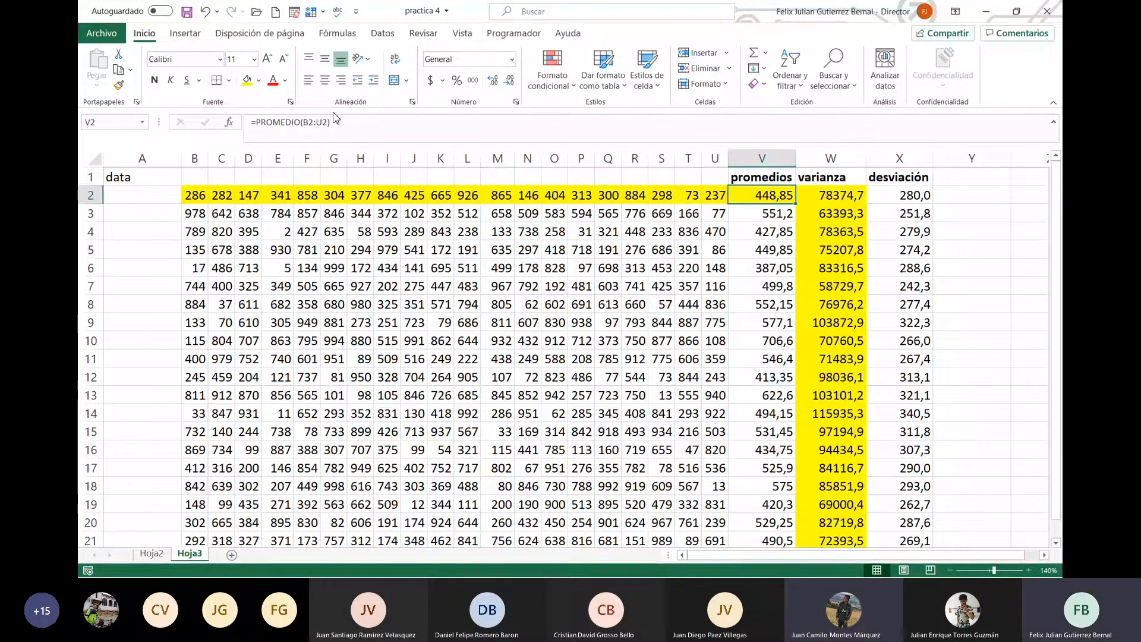
double_click(303, 124)
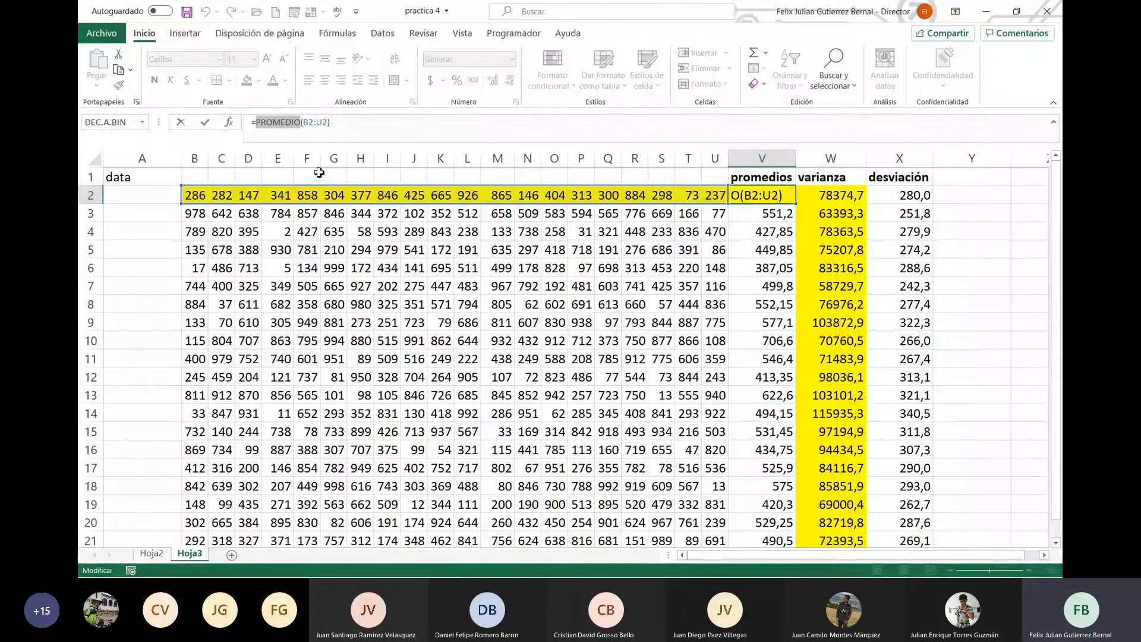
key(ctrl+Return)
key(Right)
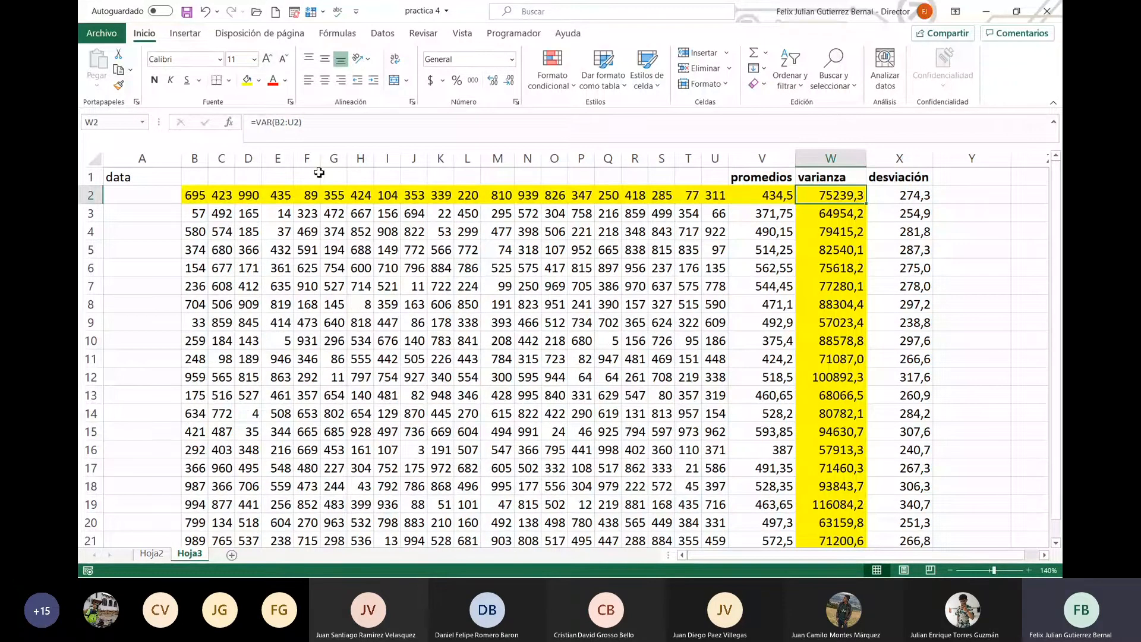
key(Right)
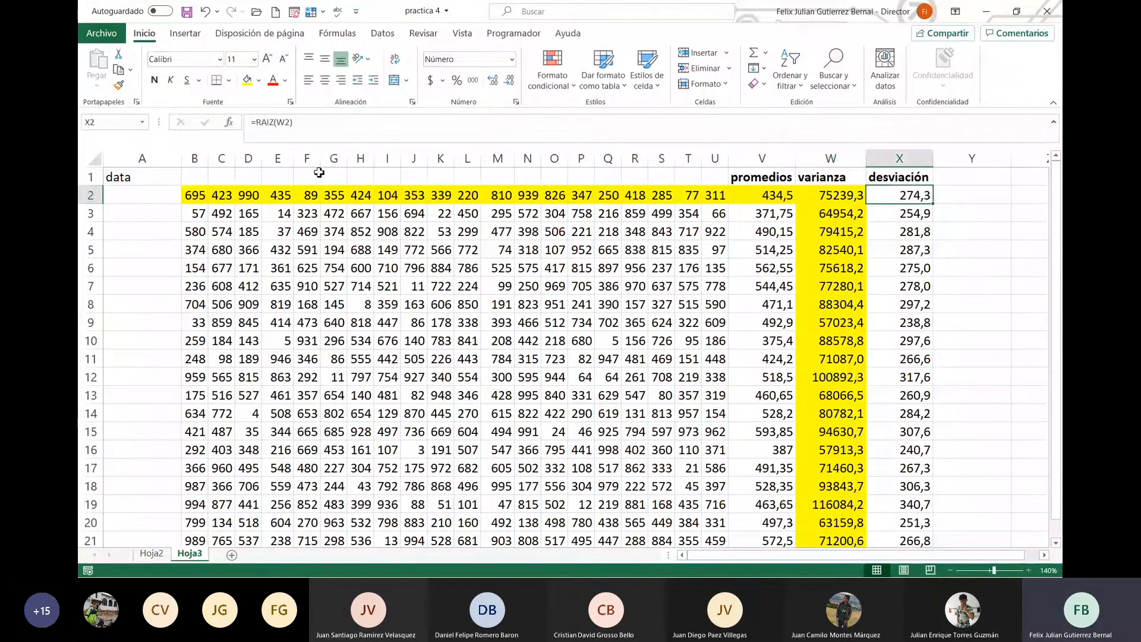
key(Left)
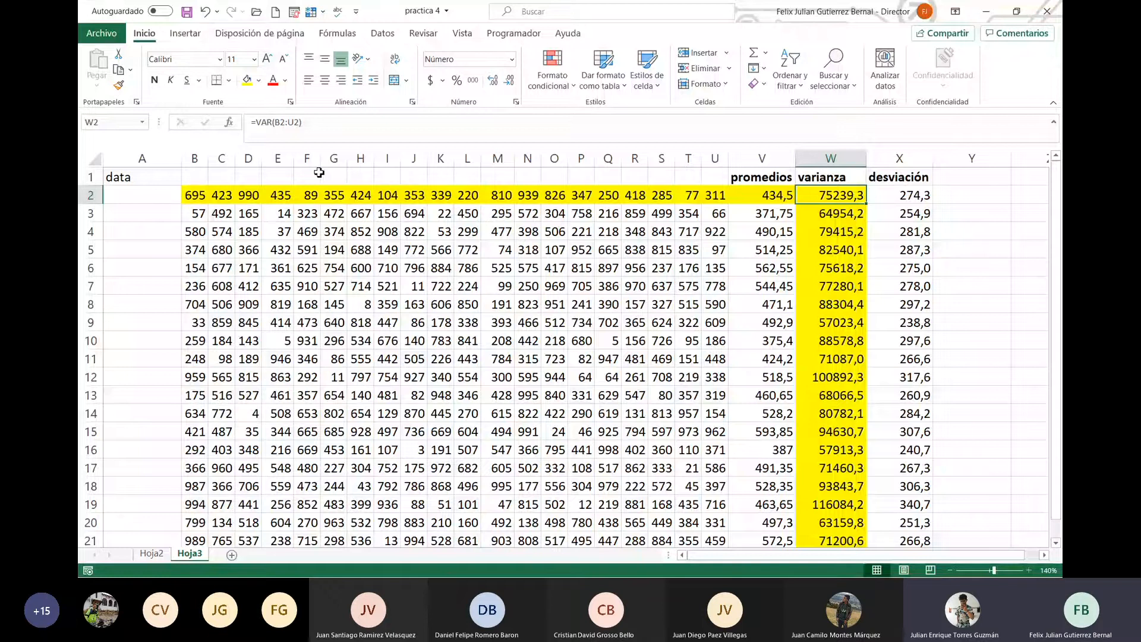
key(Right)
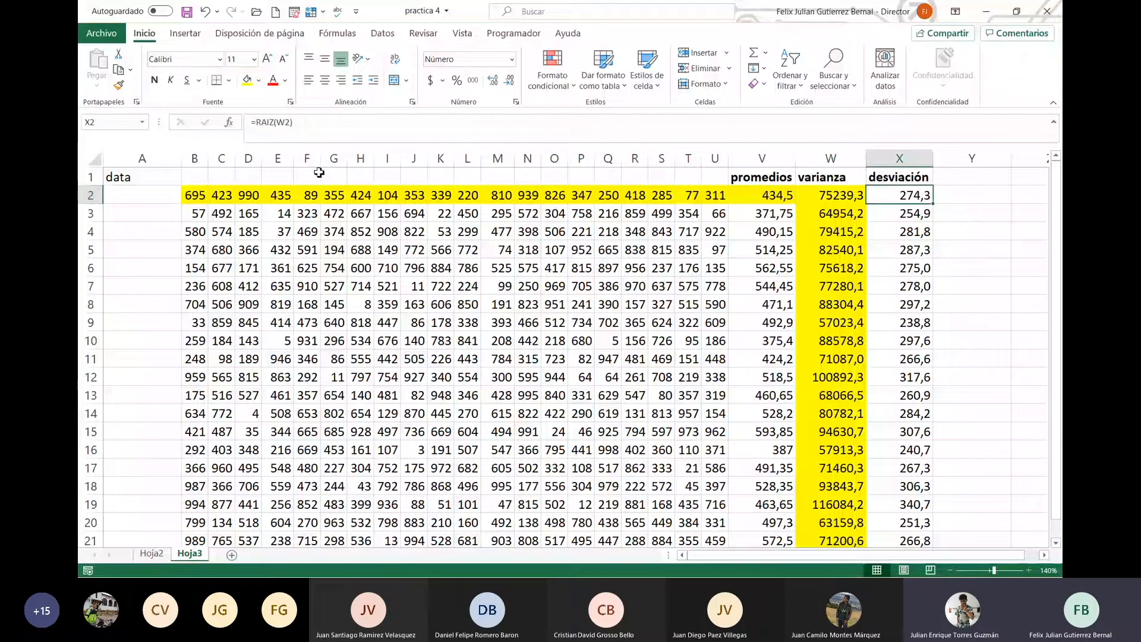
key(Up)
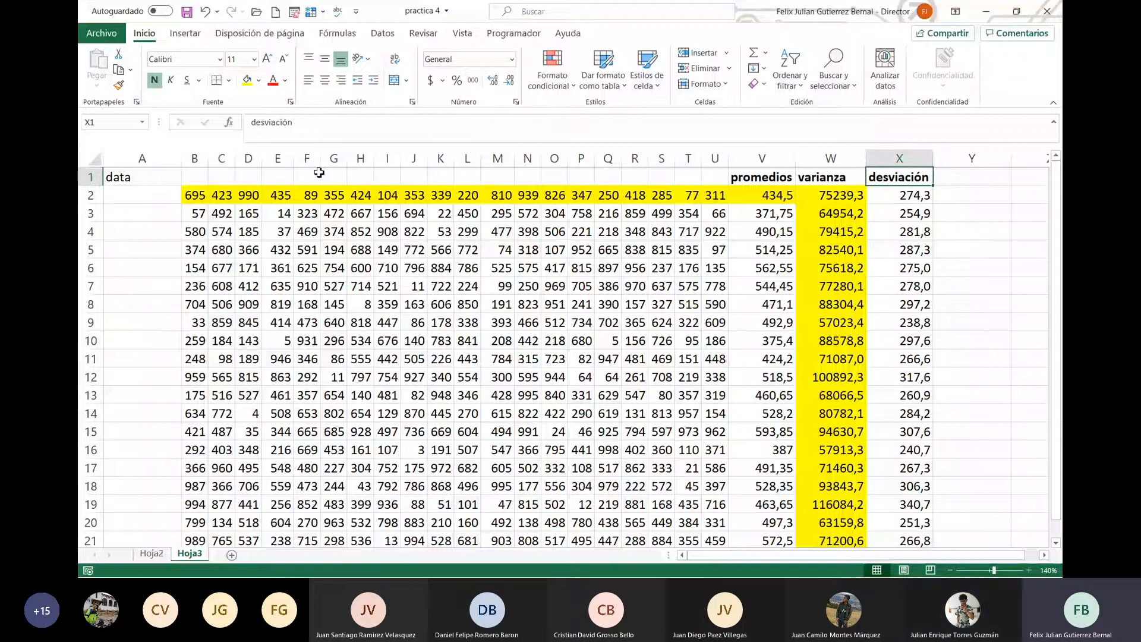
key(Down)
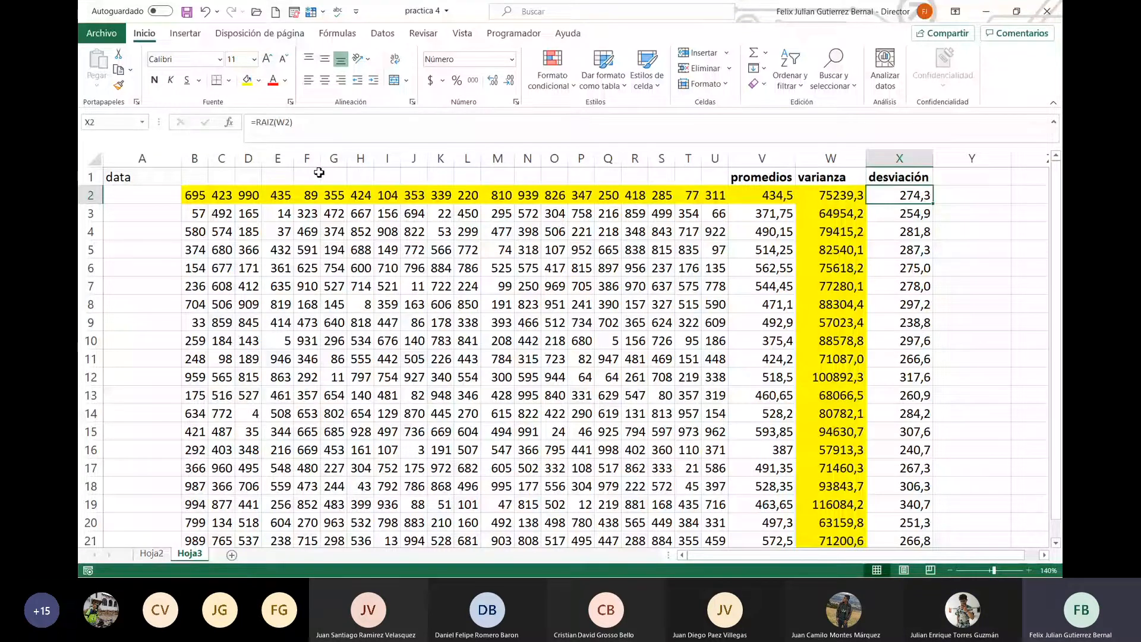
key(Left)
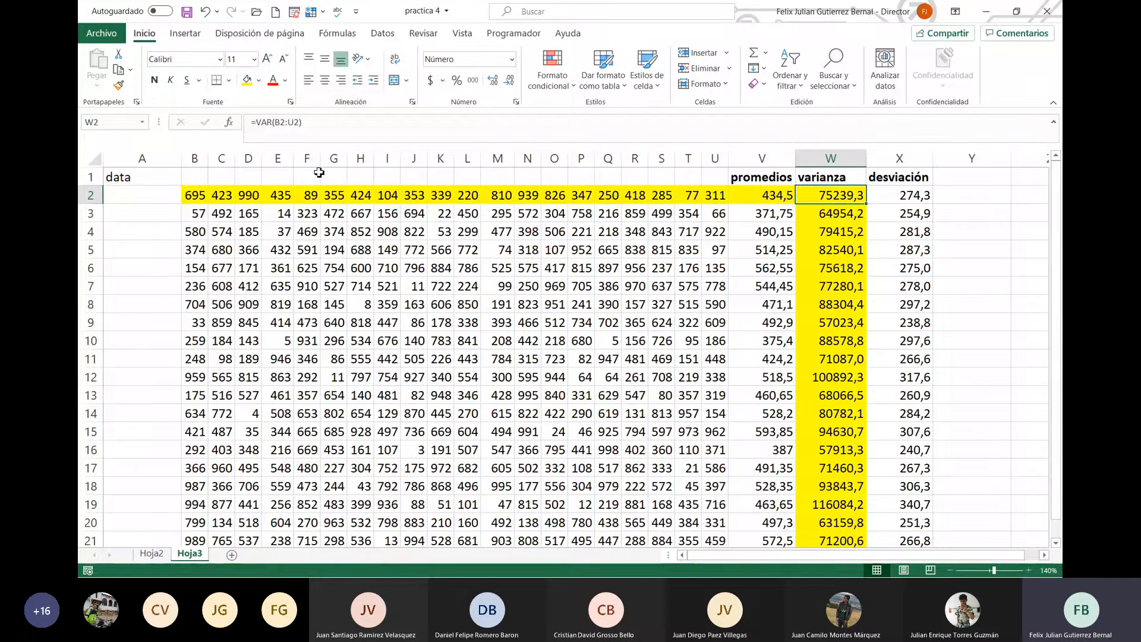
Apply the red, yellow and green conditional formatting color scale to B2:U21 so high values are red and low values green
drag(195, 195, 711, 398)
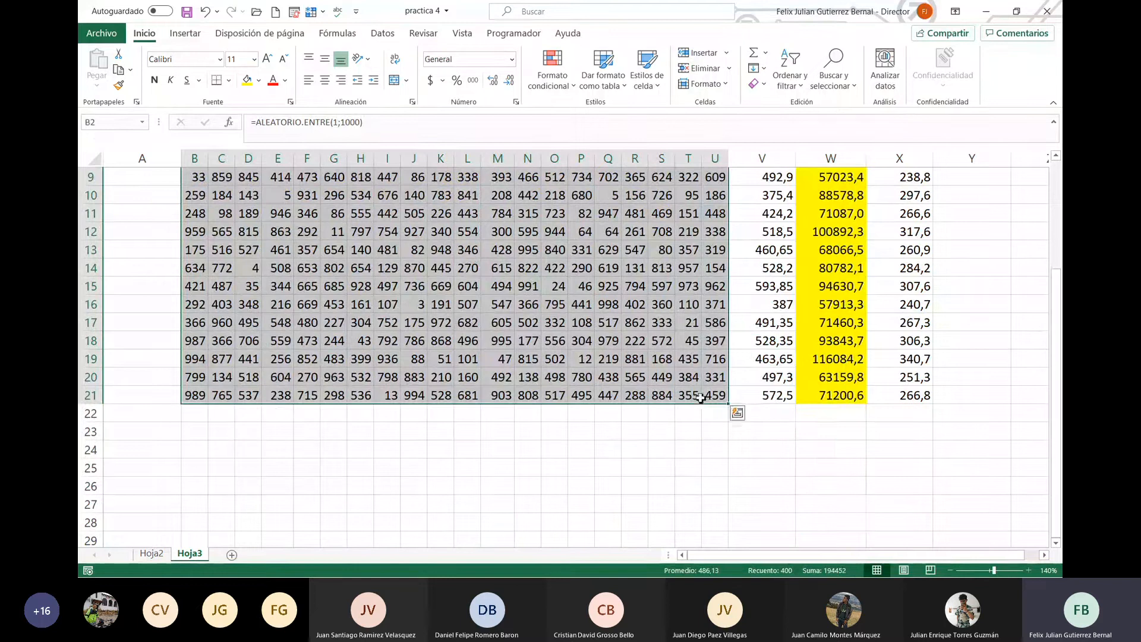
scroll(704, 360, up, 3)
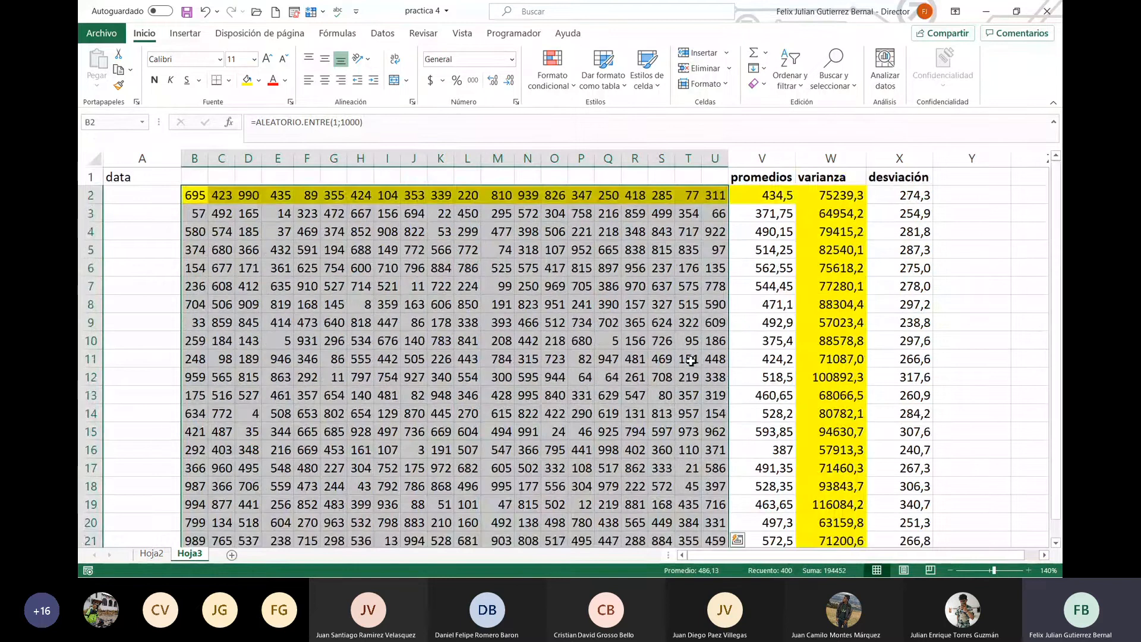
click(568, 89)
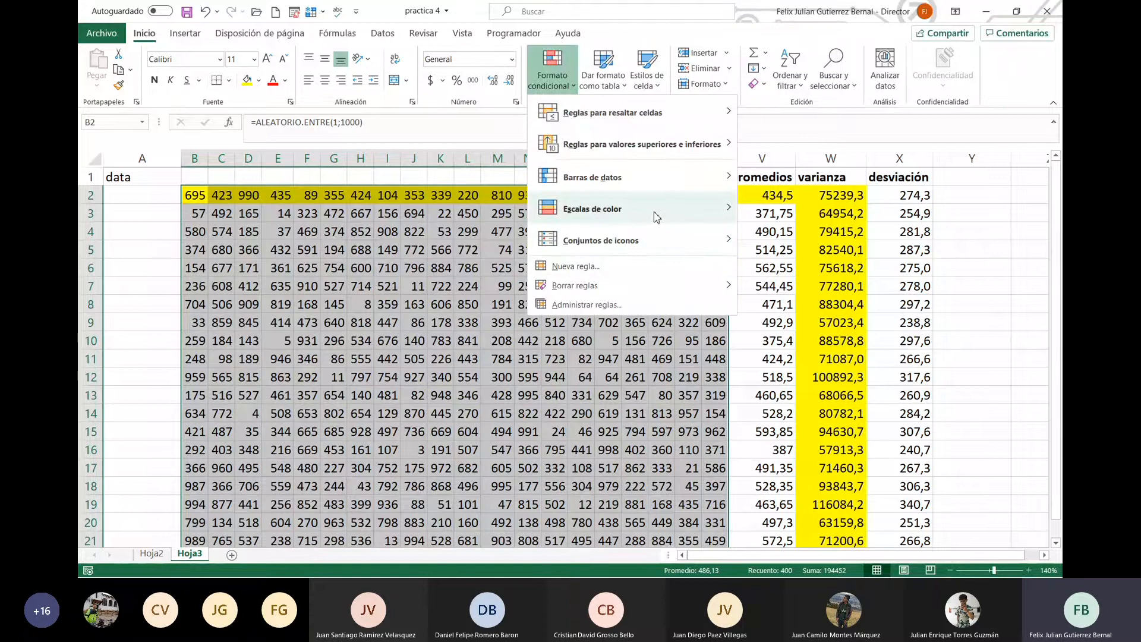
mouse_move(654, 215)
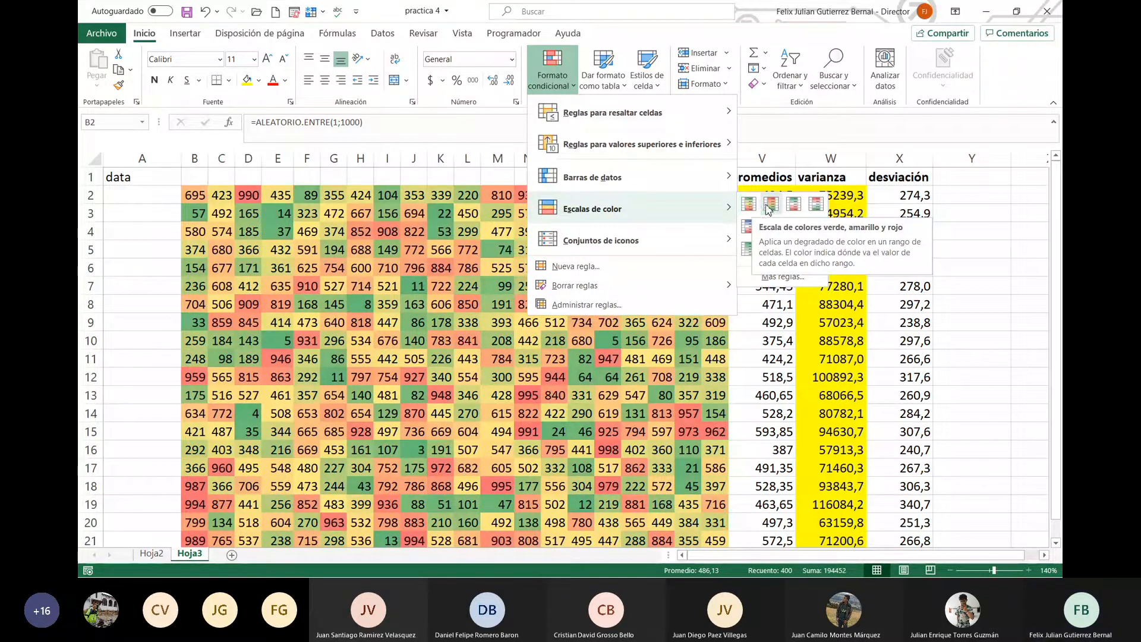
click(771, 204)
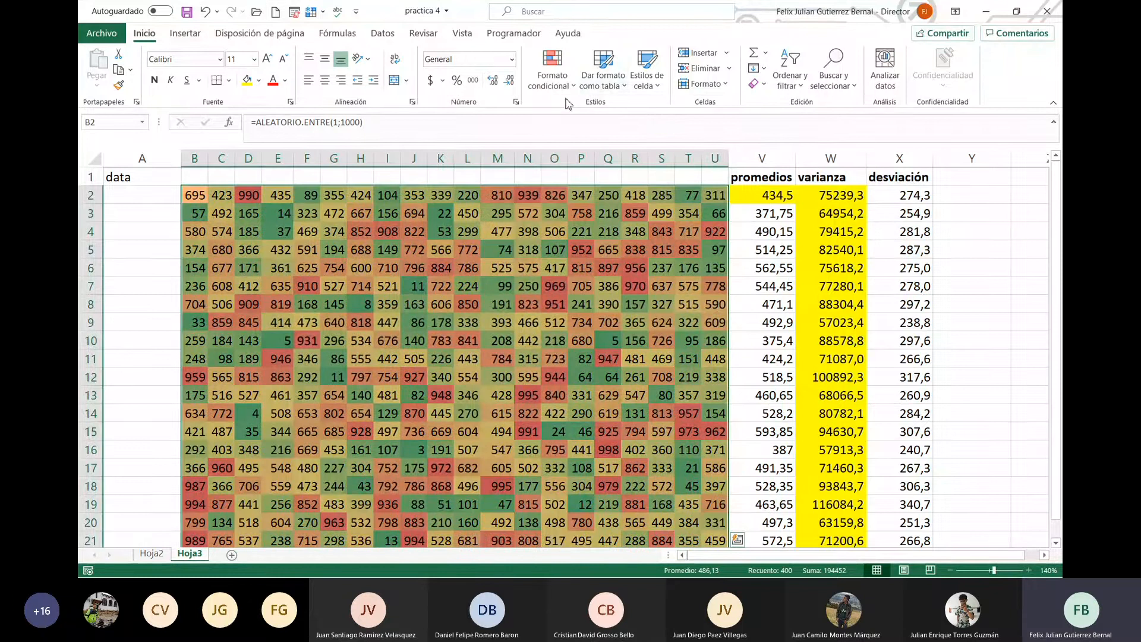
click(552, 74)
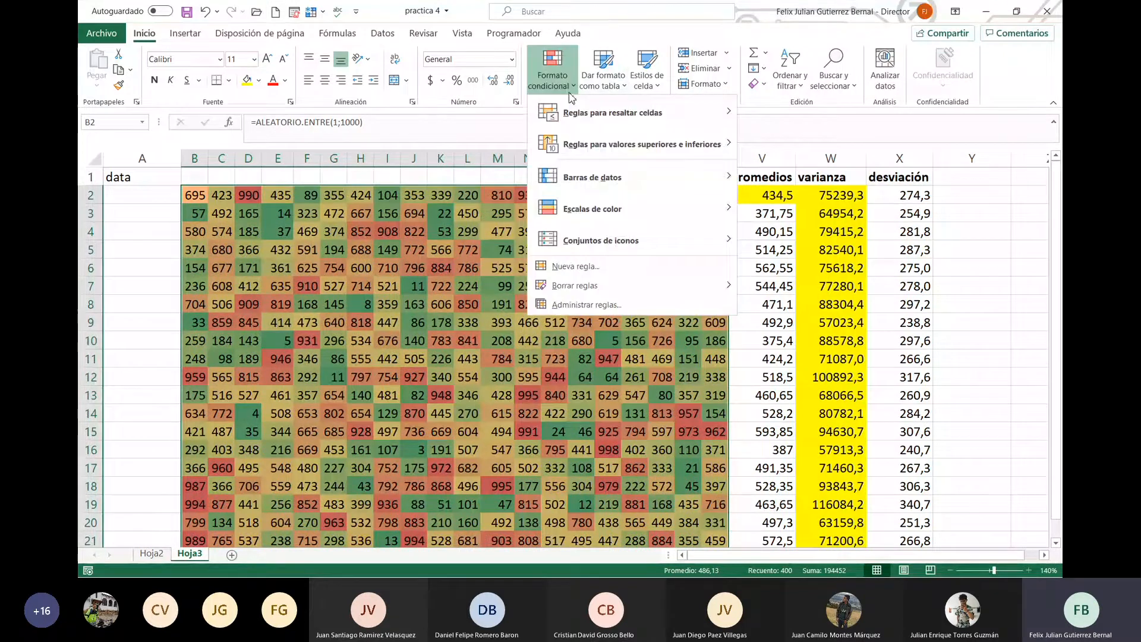
click(617, 305)
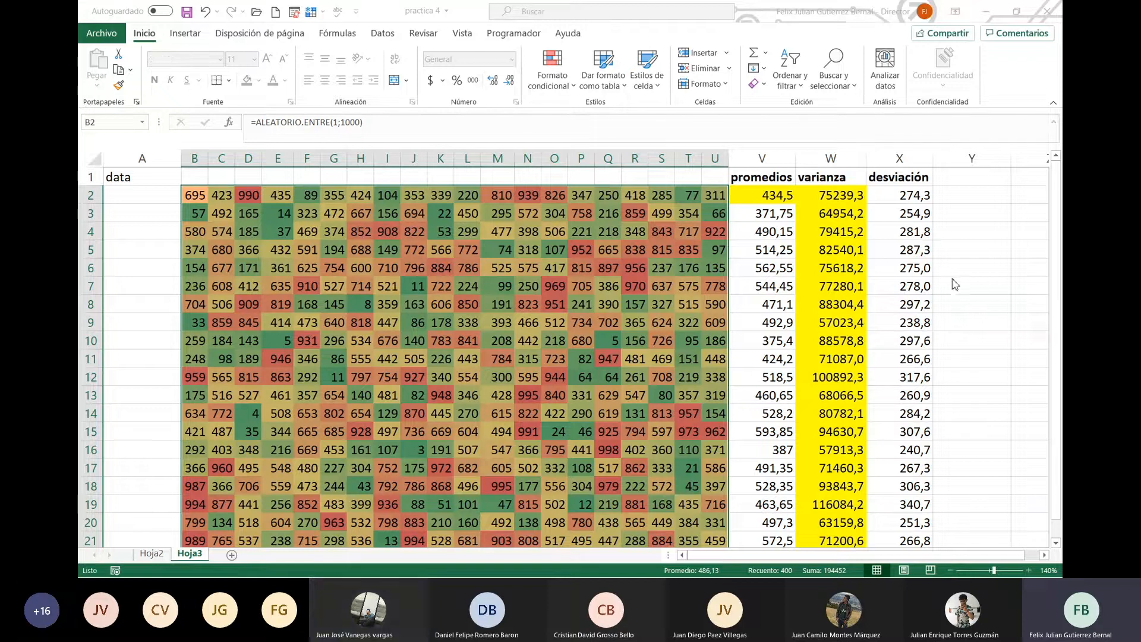
key(alt+Tab)
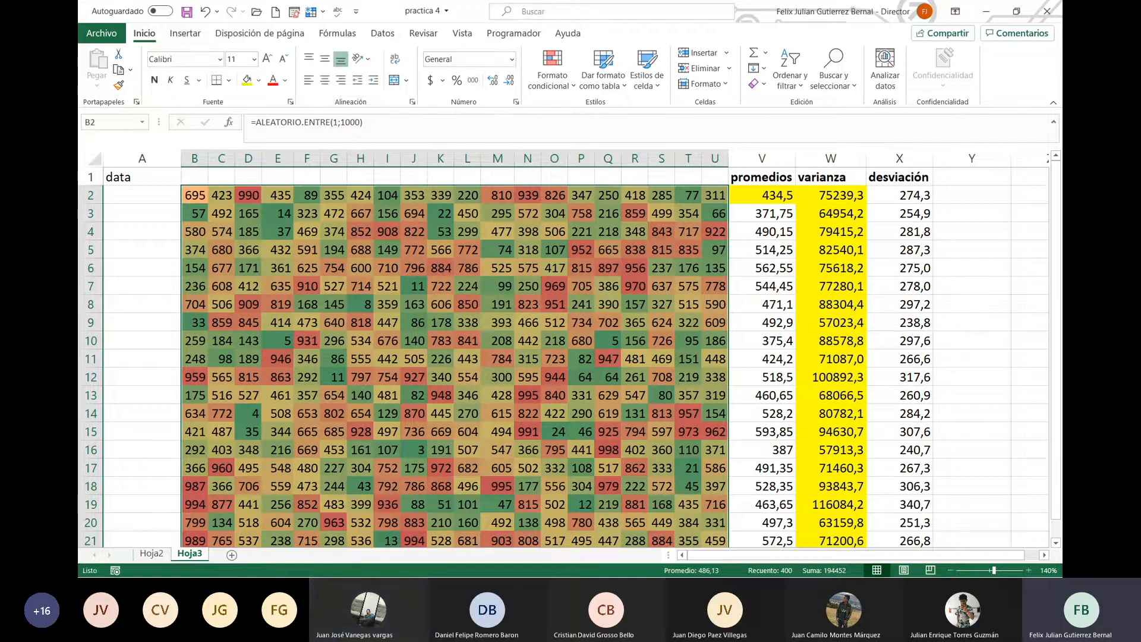
key(alt+Tab)
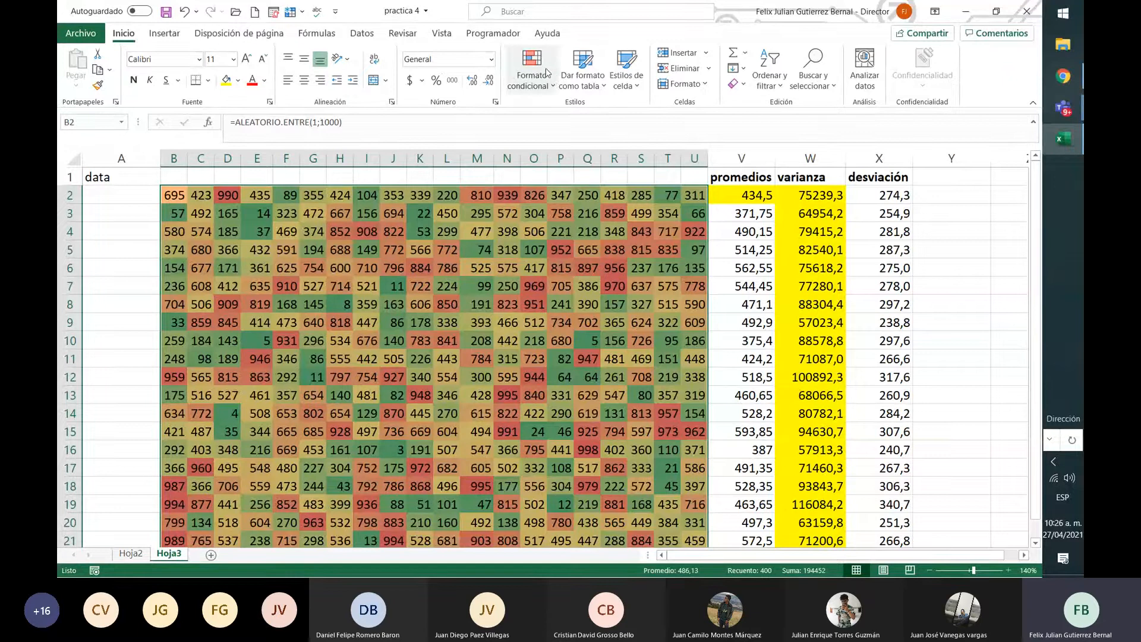
Reapply the red, yellow and green color scale to the selected random numbers
click(544, 93)
mouse_move(630, 208)
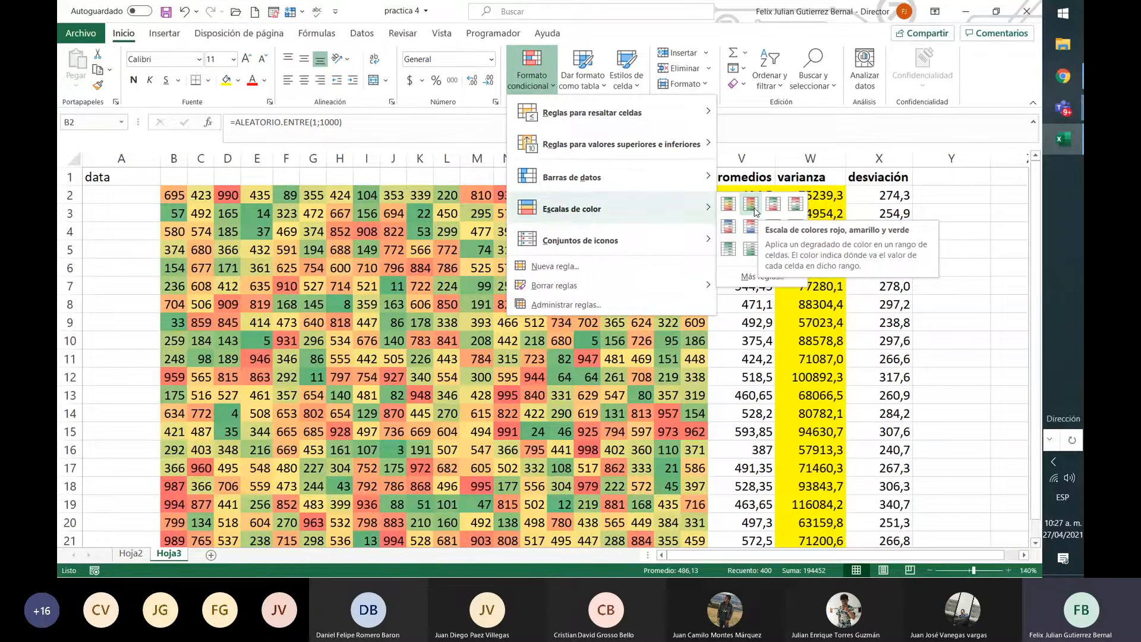
click(752, 206)
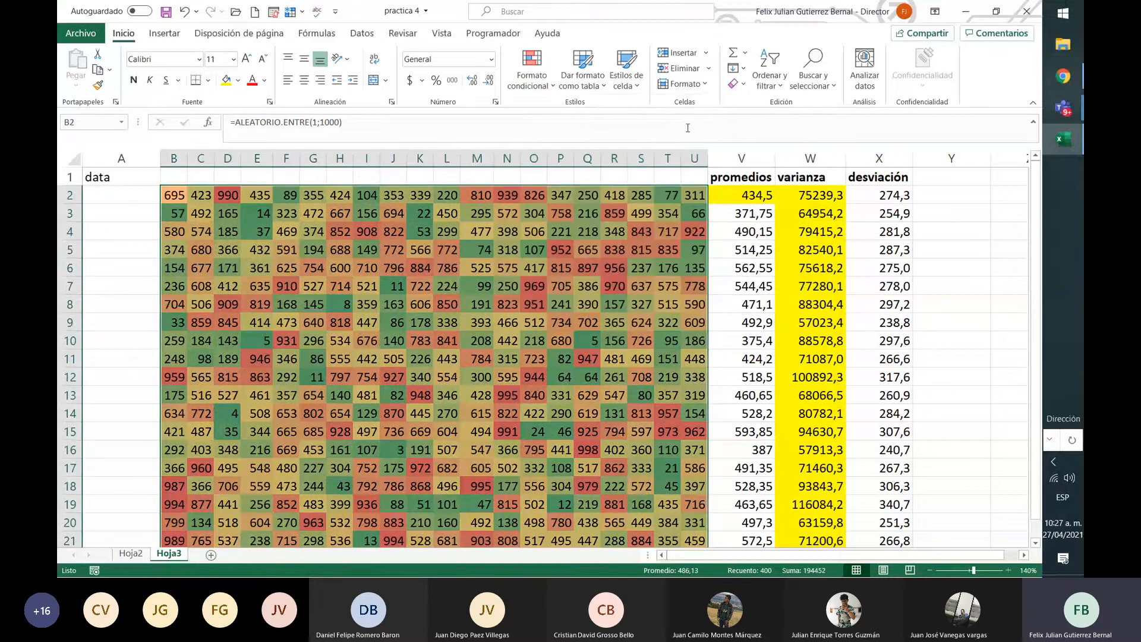
Edit the color scale rule for B2:U21, setting the minimum color to dark blue, the midpoint to yellow and the maximum to red
click(535, 89)
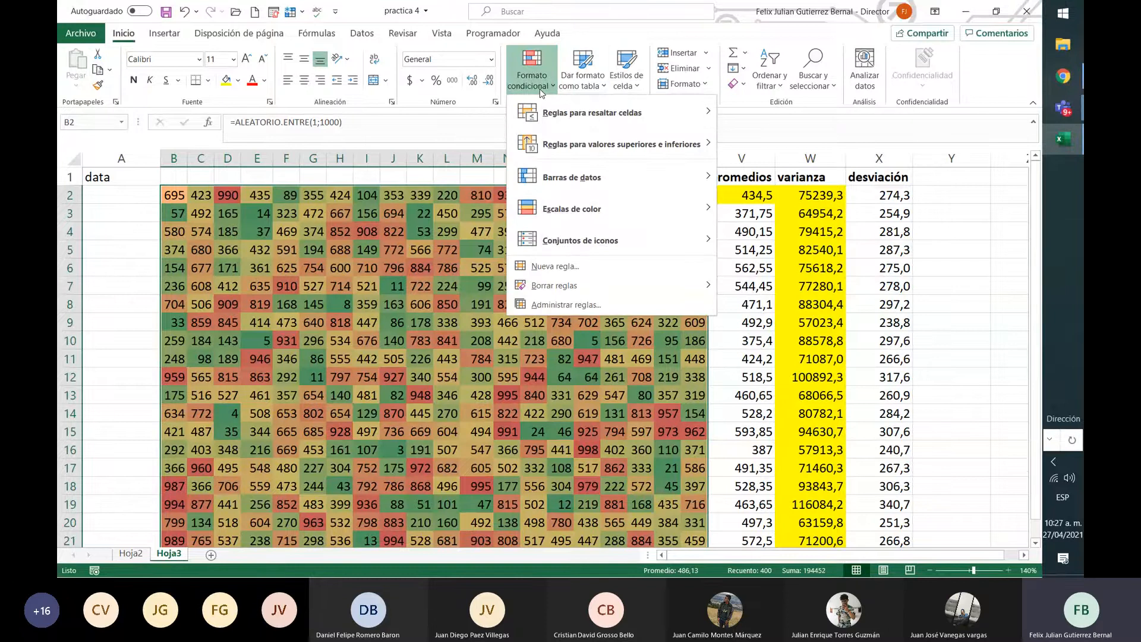
mouse_move(547, 105)
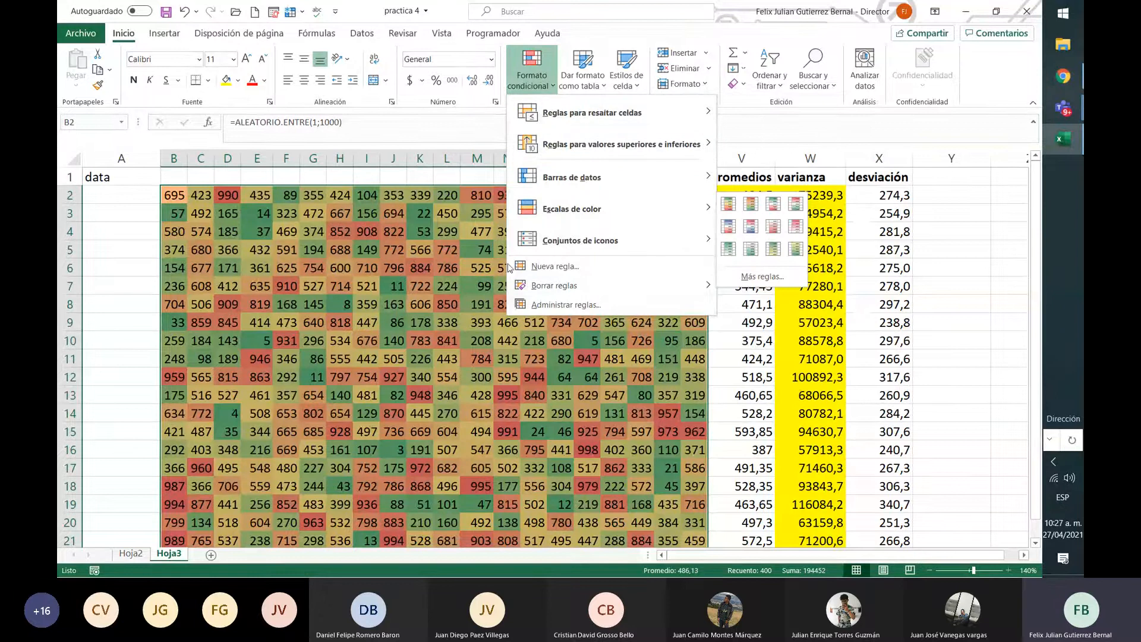
click(595, 305)
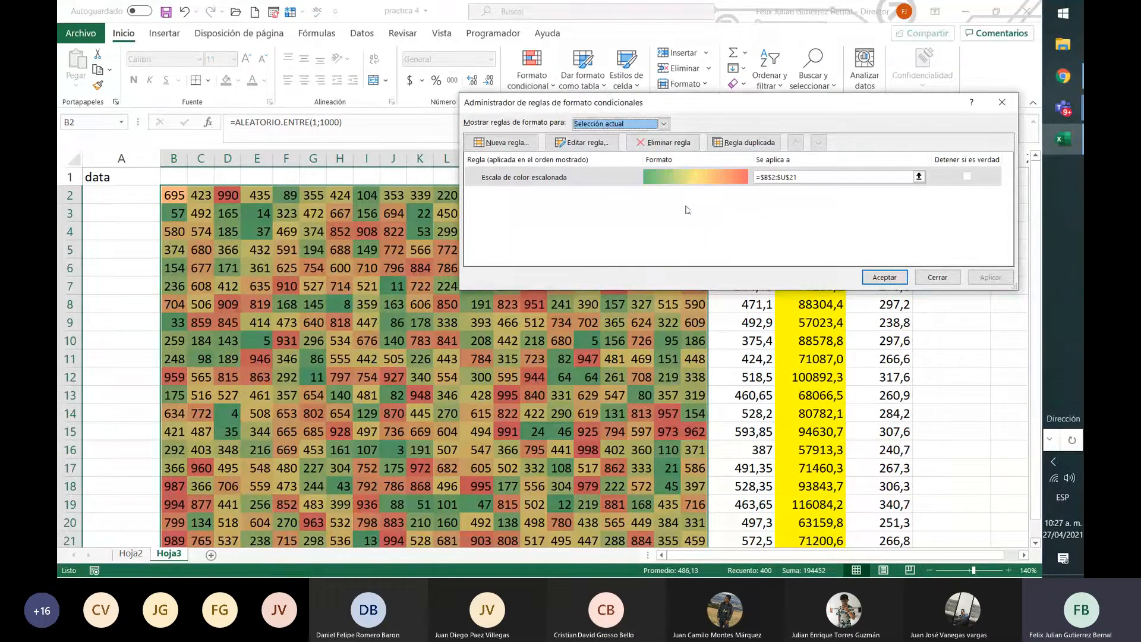
click(667, 178)
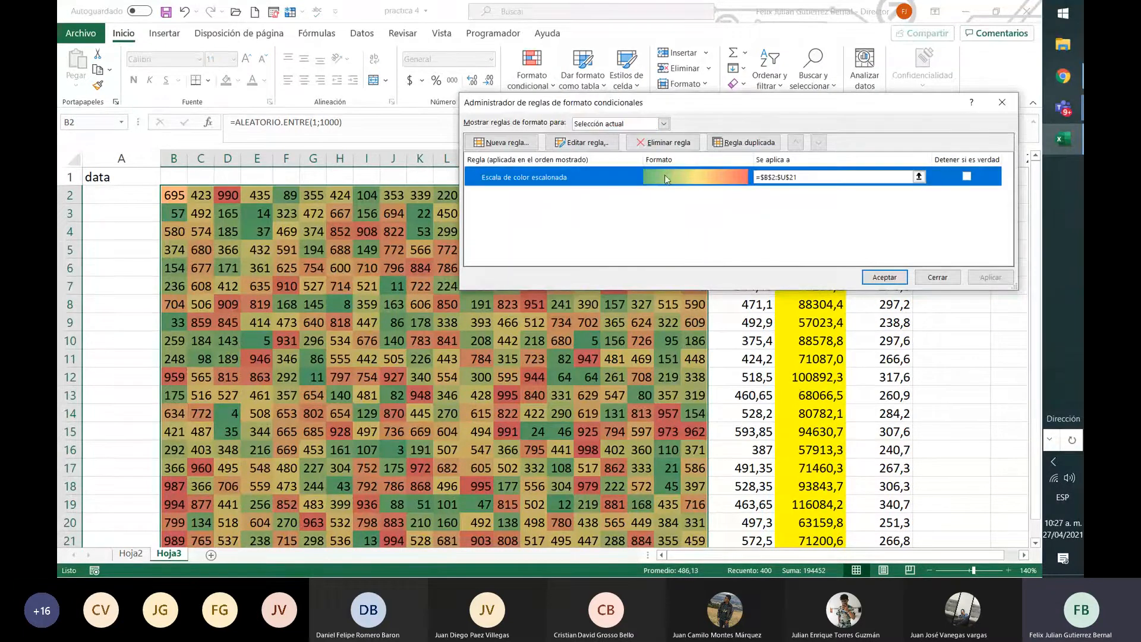
click(585, 143)
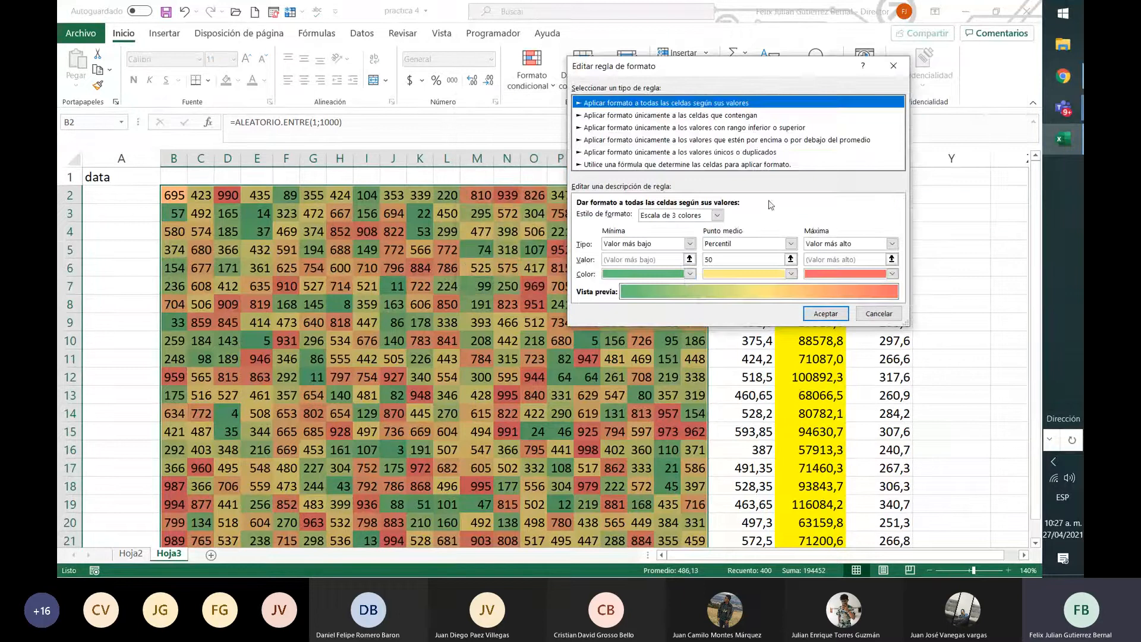
click(689, 274)
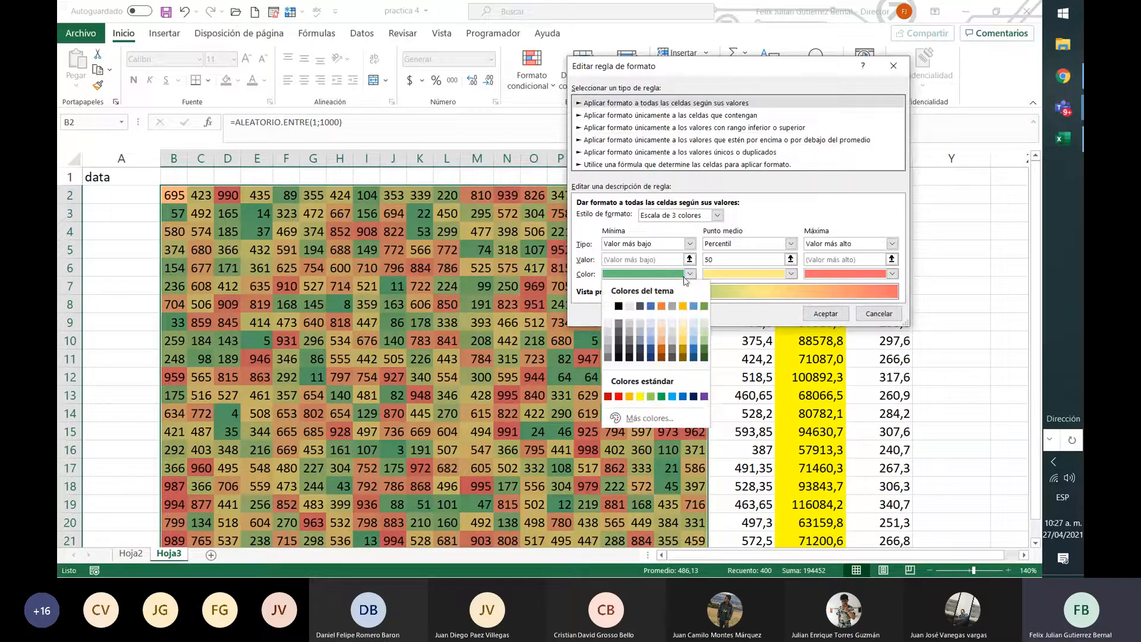
click(693, 396)
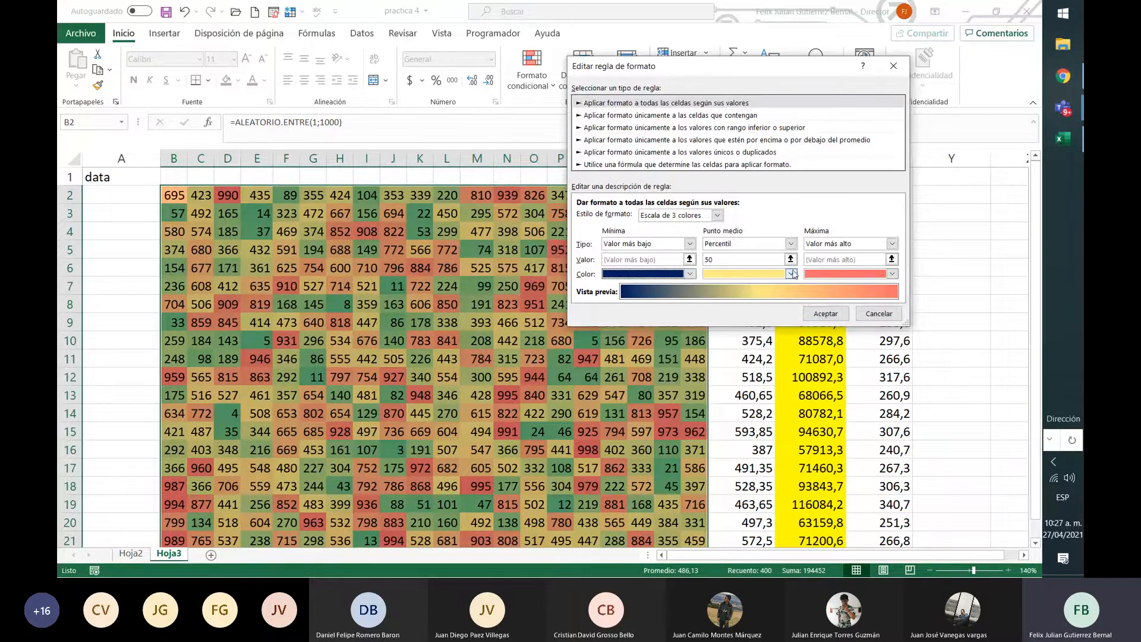
click(791, 274)
click(741, 397)
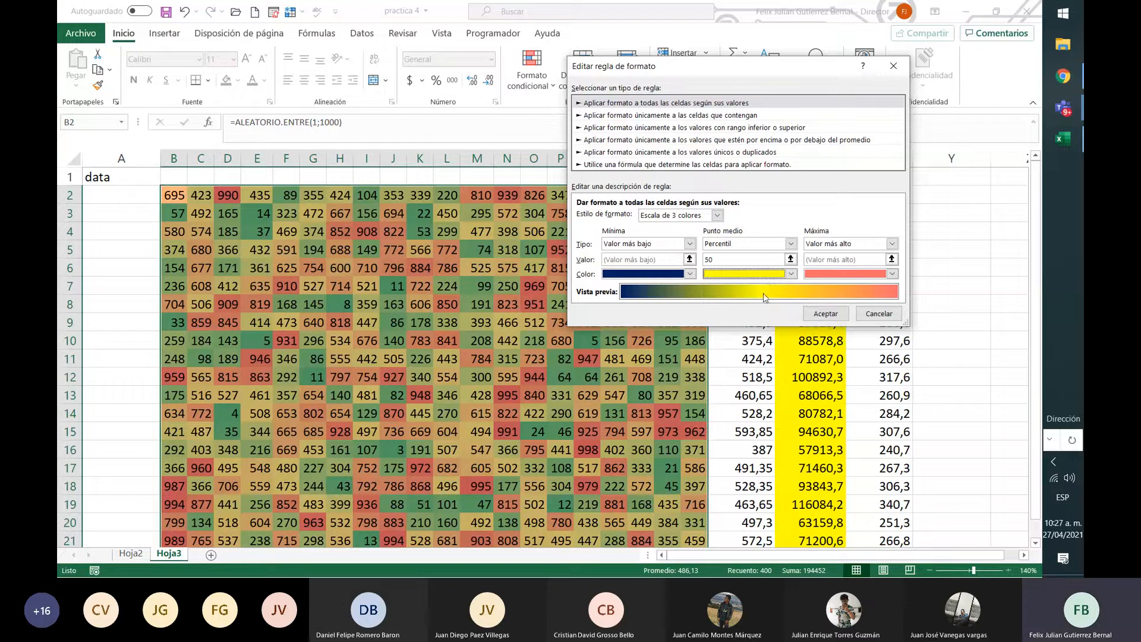
click(893, 274)
click(822, 396)
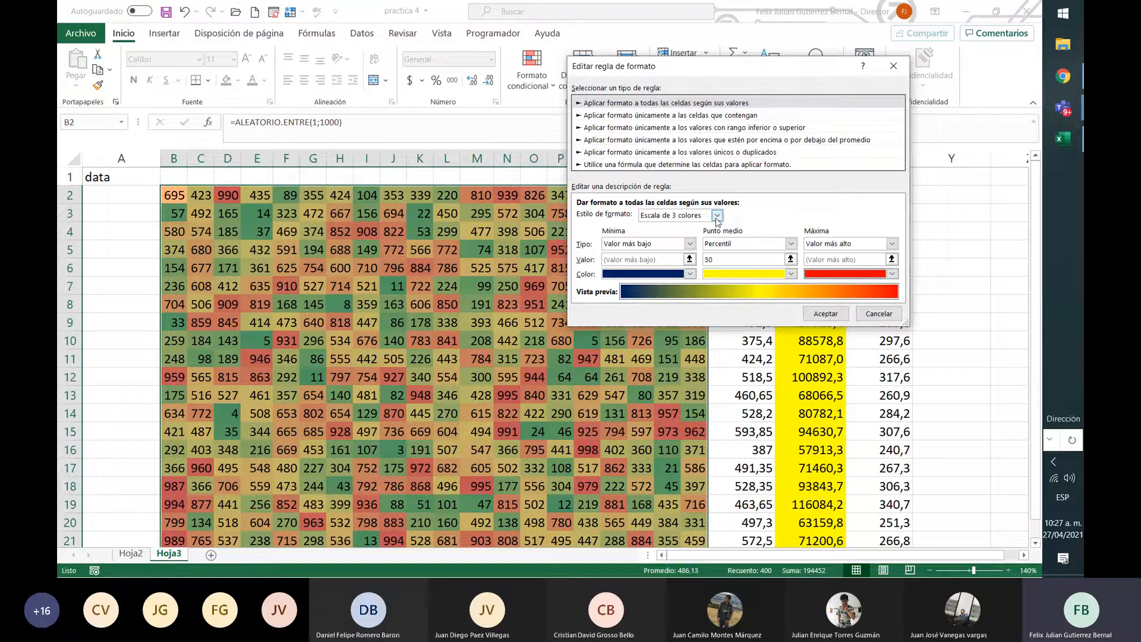
Confirm the edited dark blue, yellow and red color scale rule and apply it to B2:U21
click(825, 315)
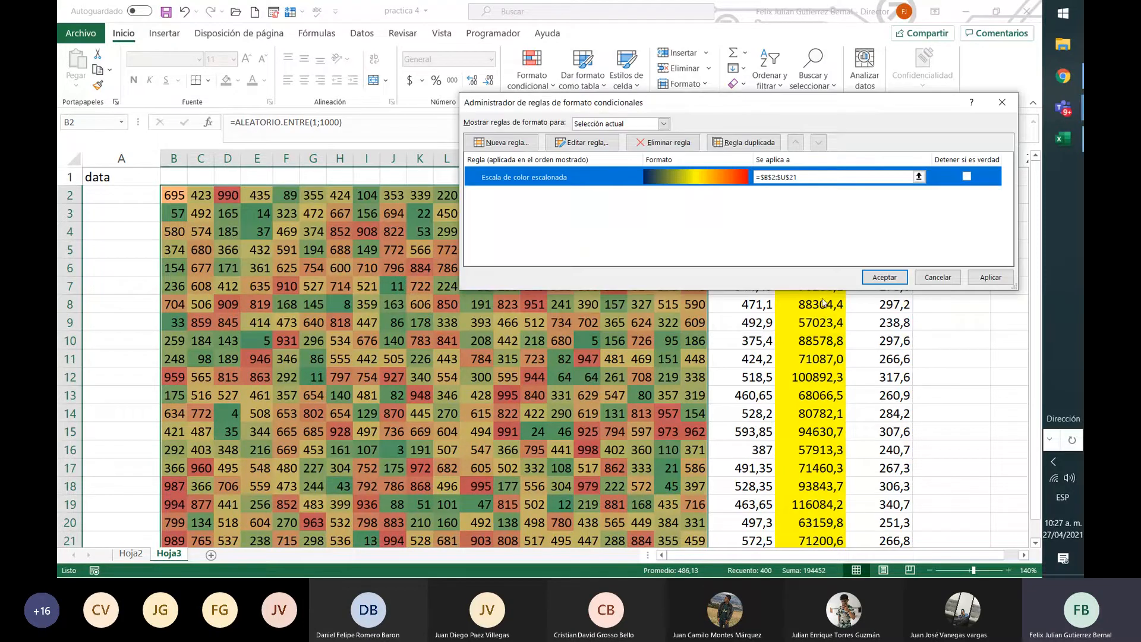
click(990, 277)
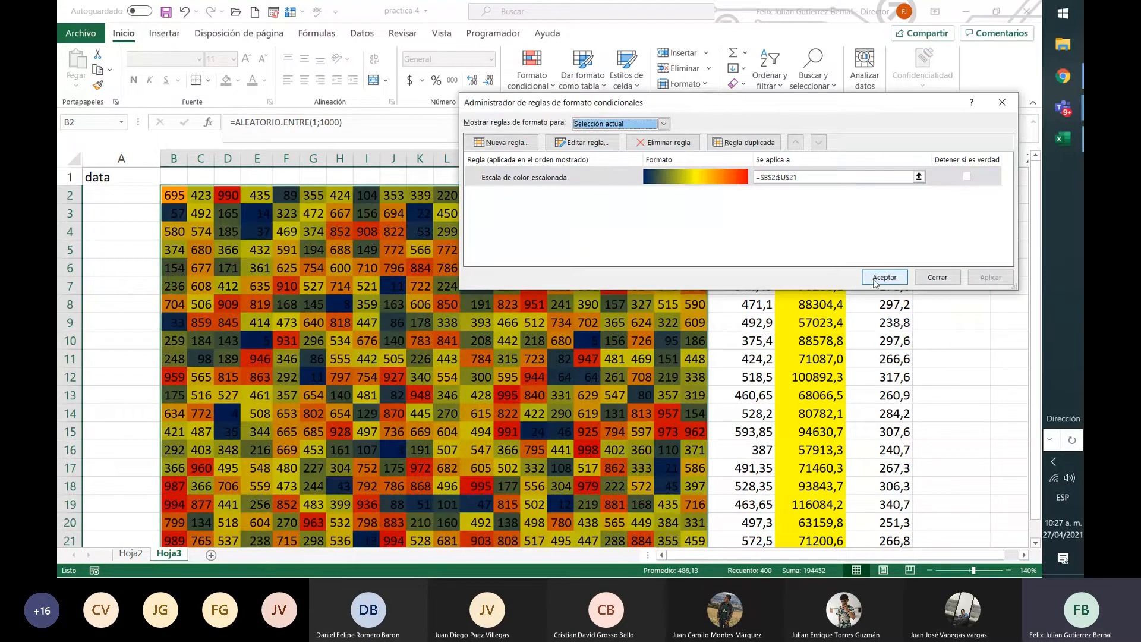
click(884, 277)
click(694, 282)
scroll(810, 271, down, 2)
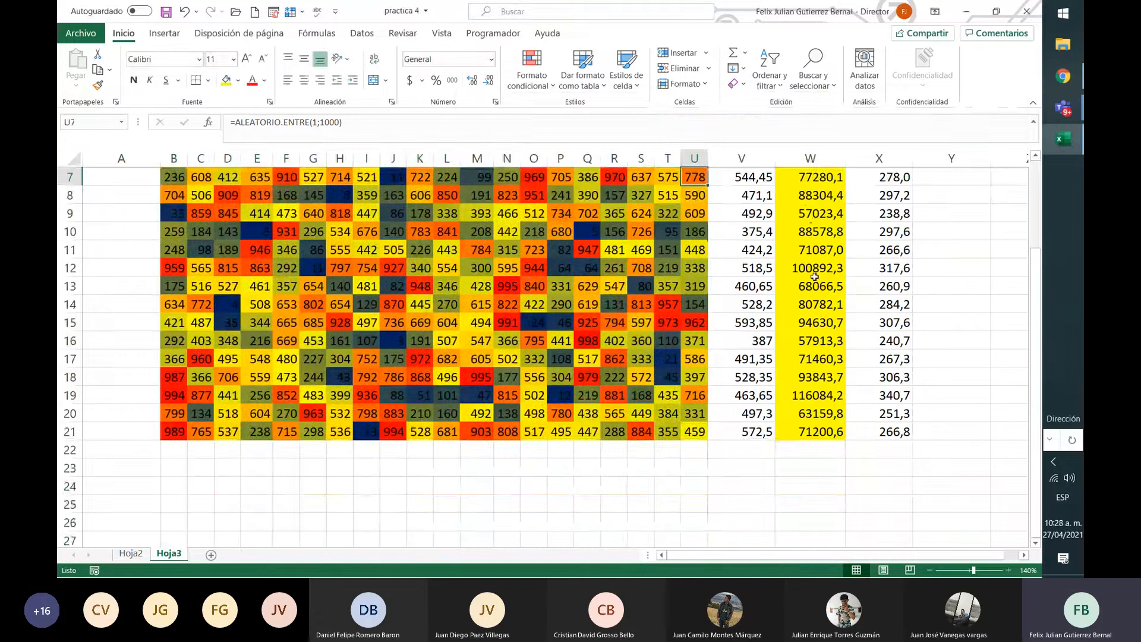
scroll(815, 277, up, 1)
scroll(815, 277, up, 1)
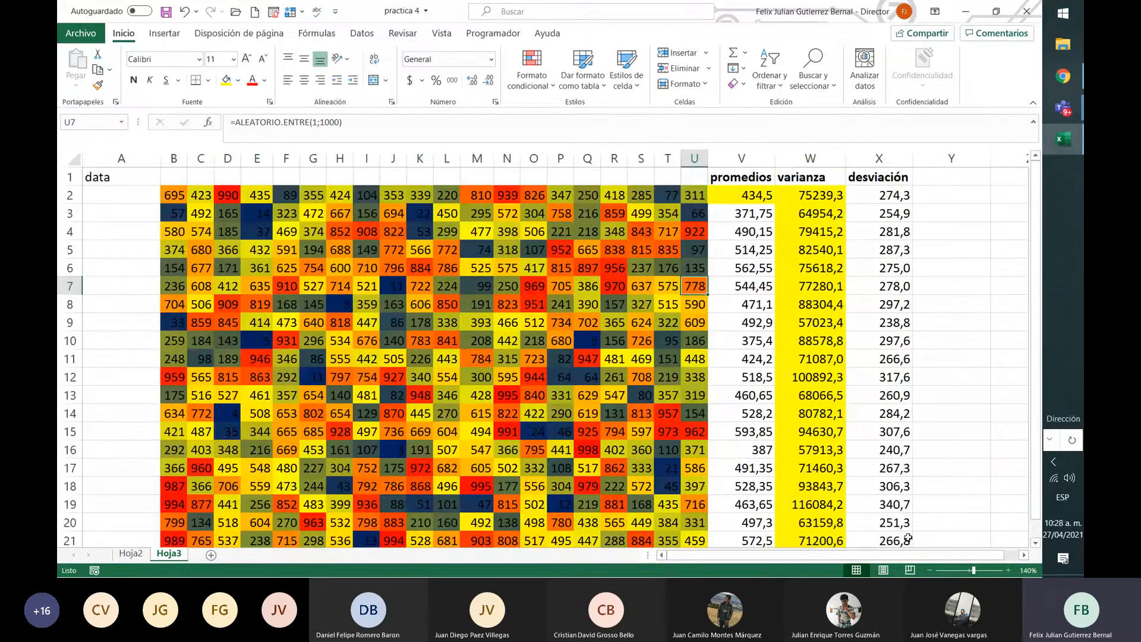
Examine the overall color pattern of the random number table with the sheet zoomed out to 20%
click(930, 570)
click(930, 570)
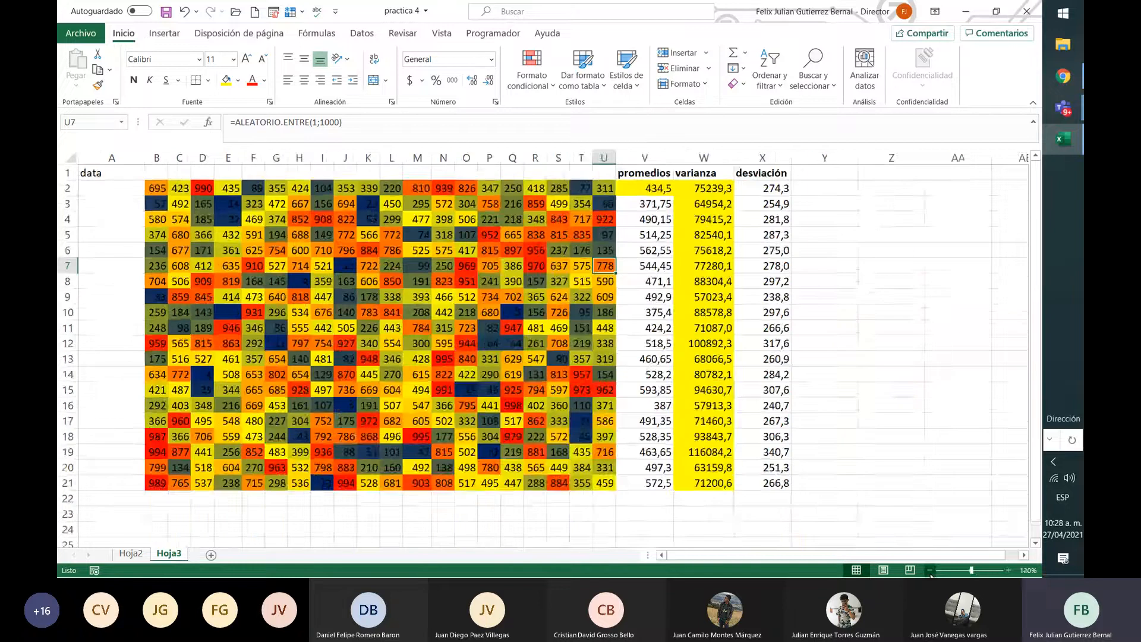
click(930, 570)
click(930, 570)
click(930, 570)
click(930, 570)
click(930, 570)
click(930, 570)
click(930, 570)
click(930, 571)
click(930, 570)
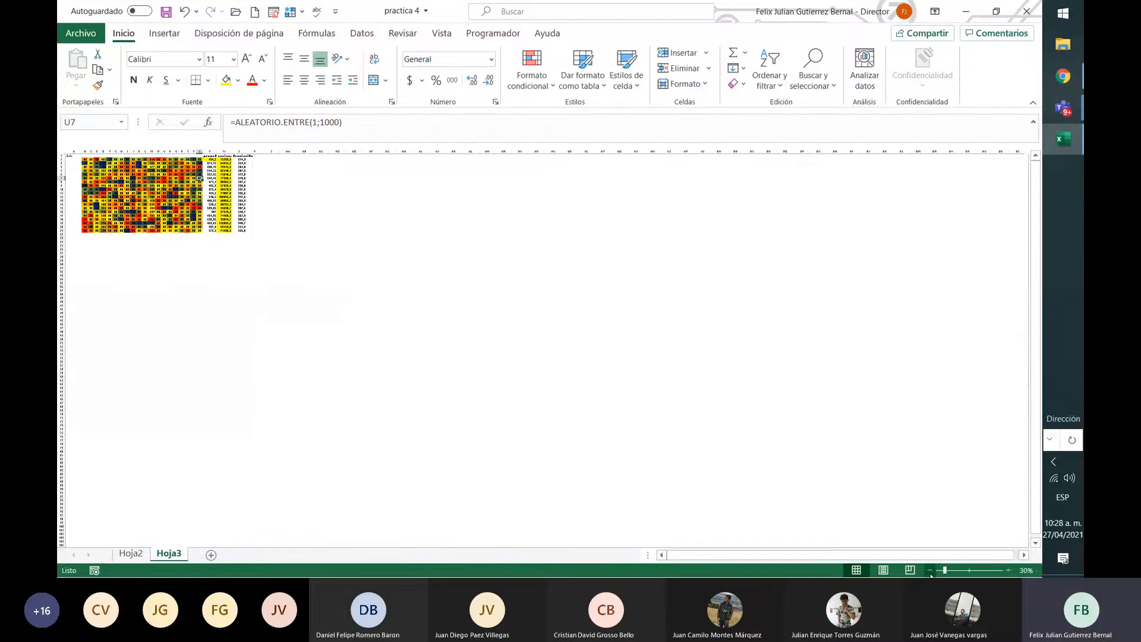
click(930, 570)
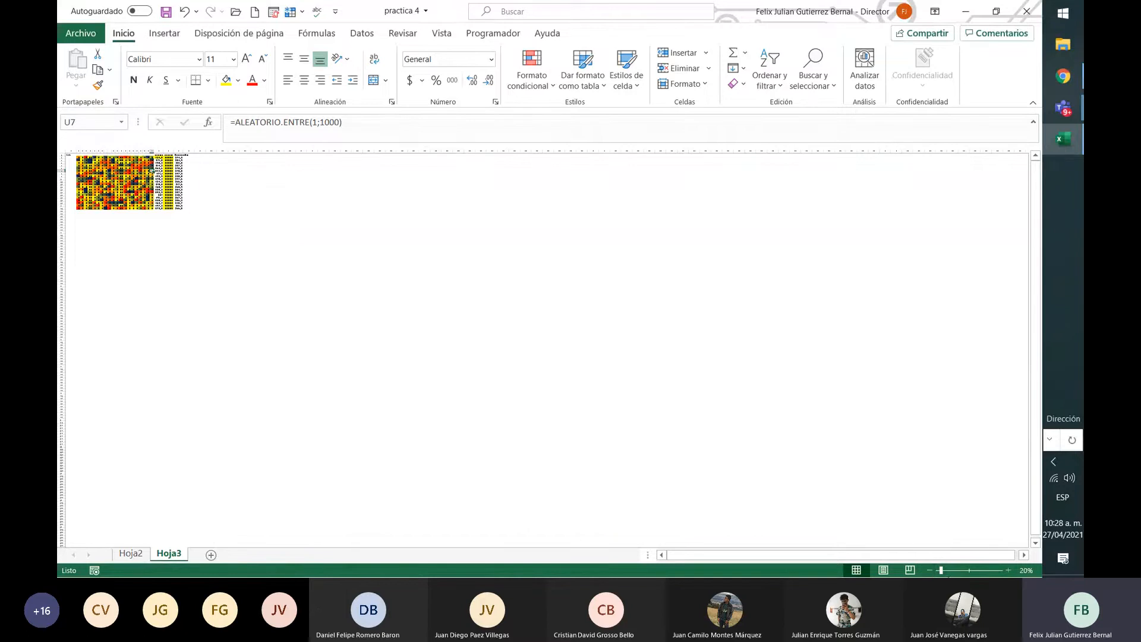
Return the sheet to 120% zoom to read the table's numbers
click(1008, 571)
click(1009, 571)
click(1009, 571)
click(1008, 570)
click(1008, 571)
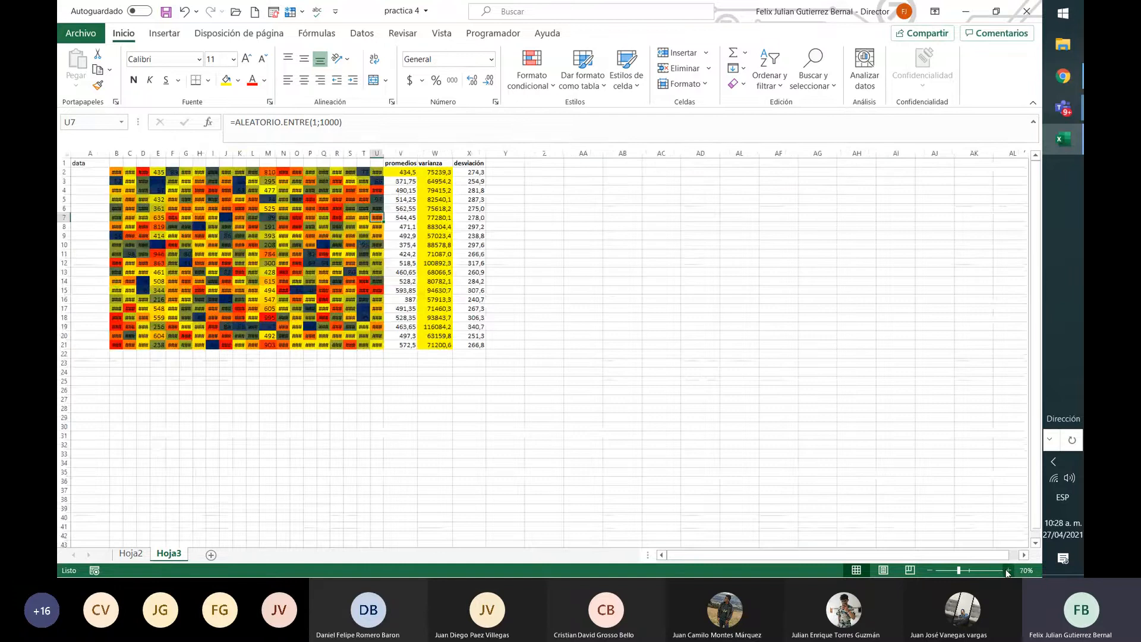
click(1008, 571)
click(1008, 571)
click(1008, 571)
click(1009, 570)
click(1008, 571)
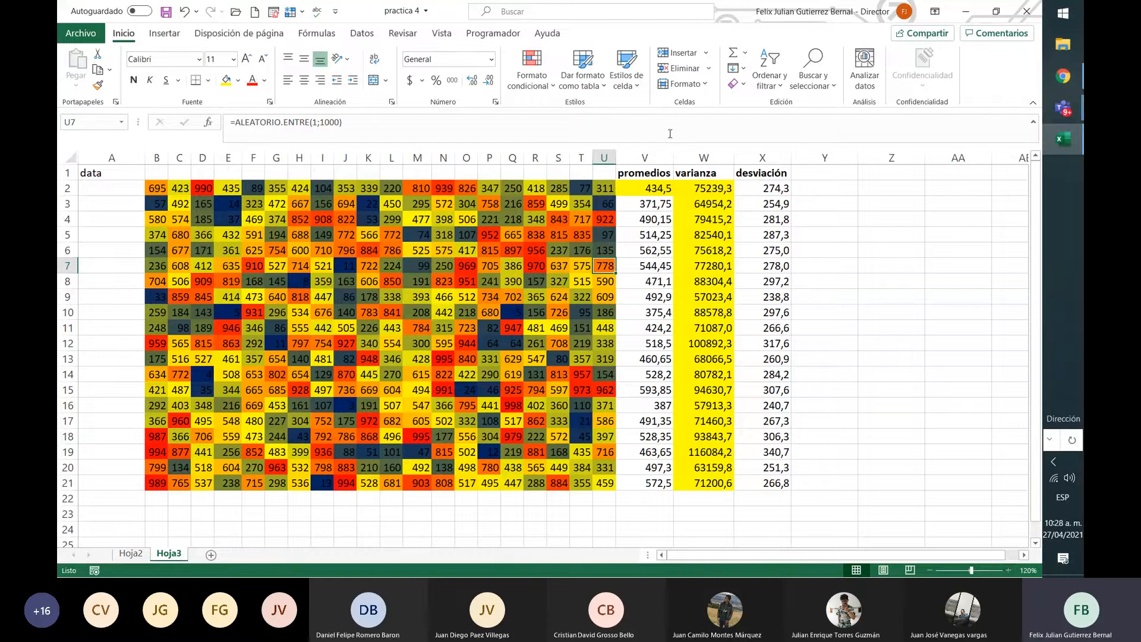
Start a formula in Y2 and open the complete list of available functions
drag(645, 187, 785, 486)
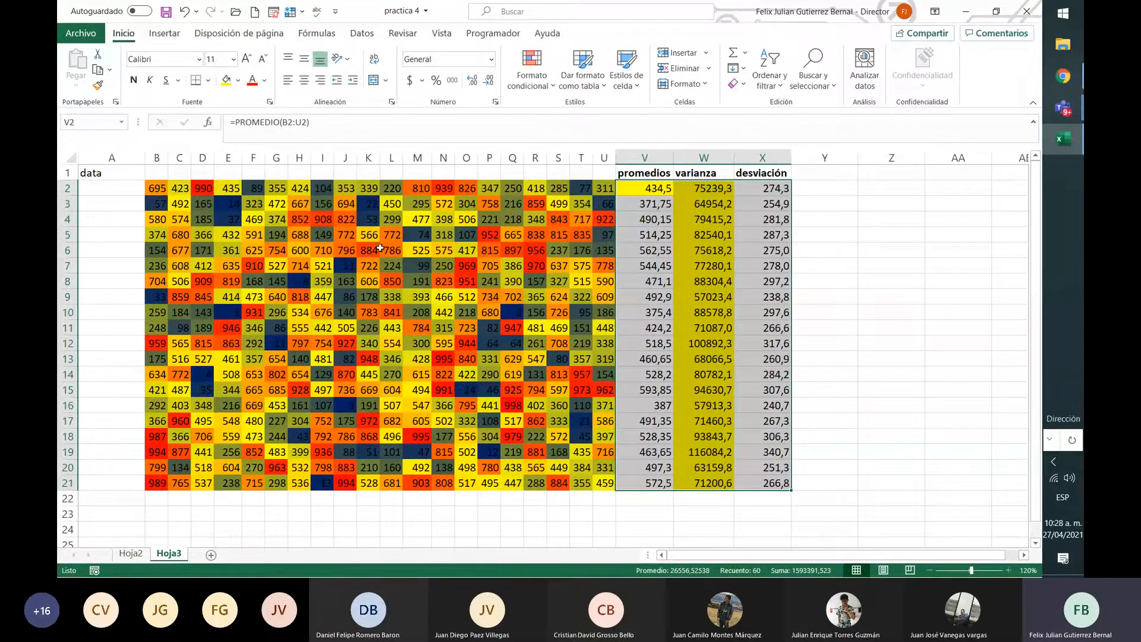
click(818, 187)
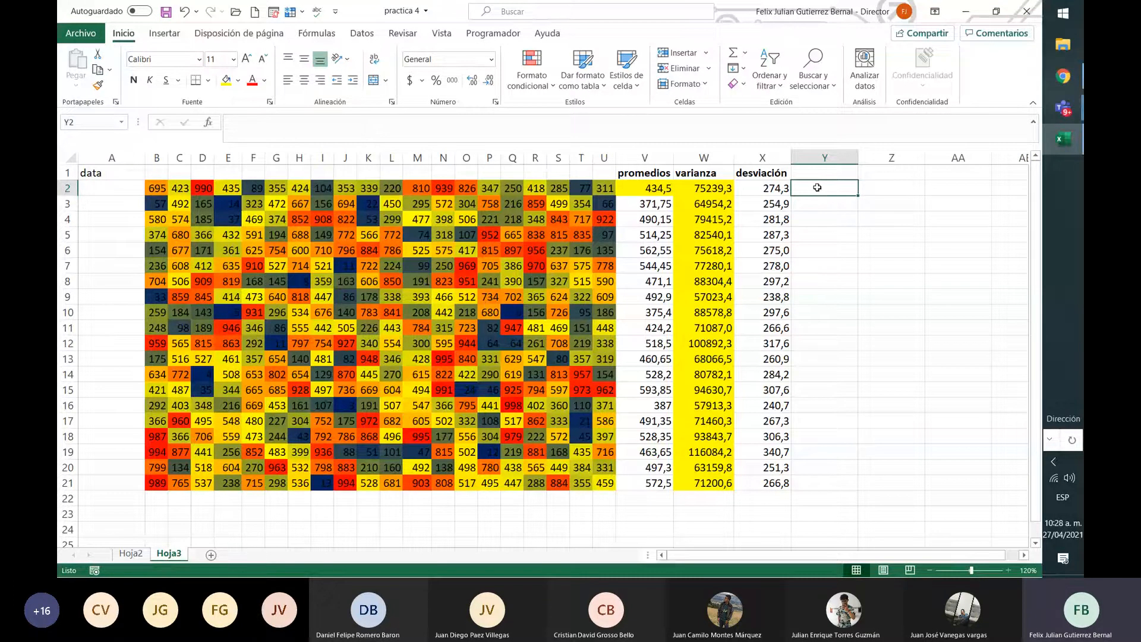
text(=)
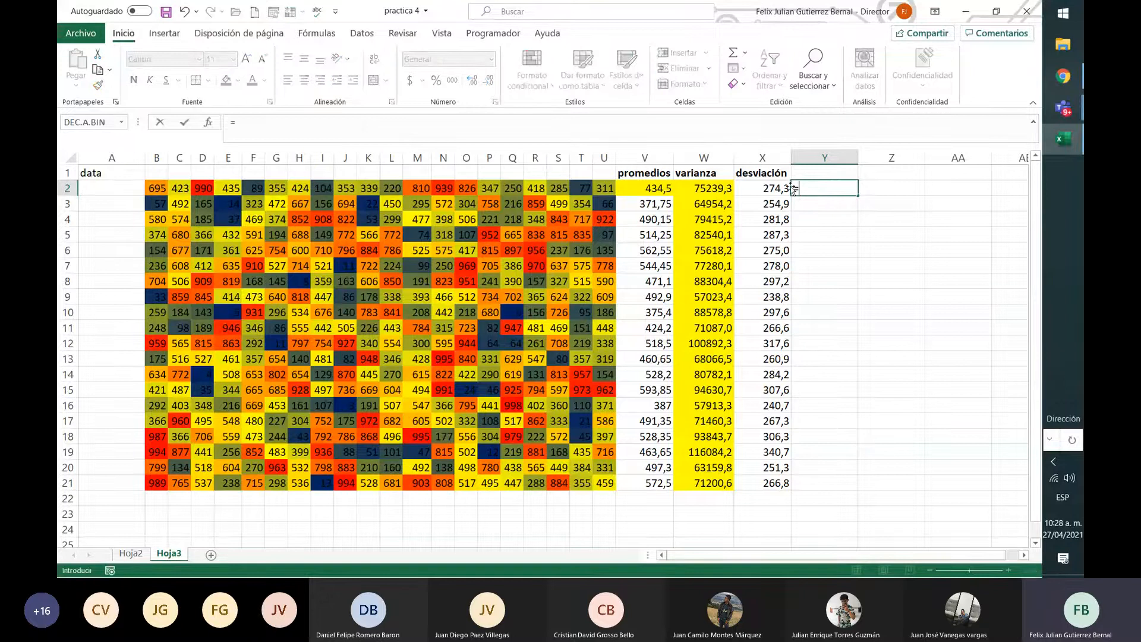
click(122, 123)
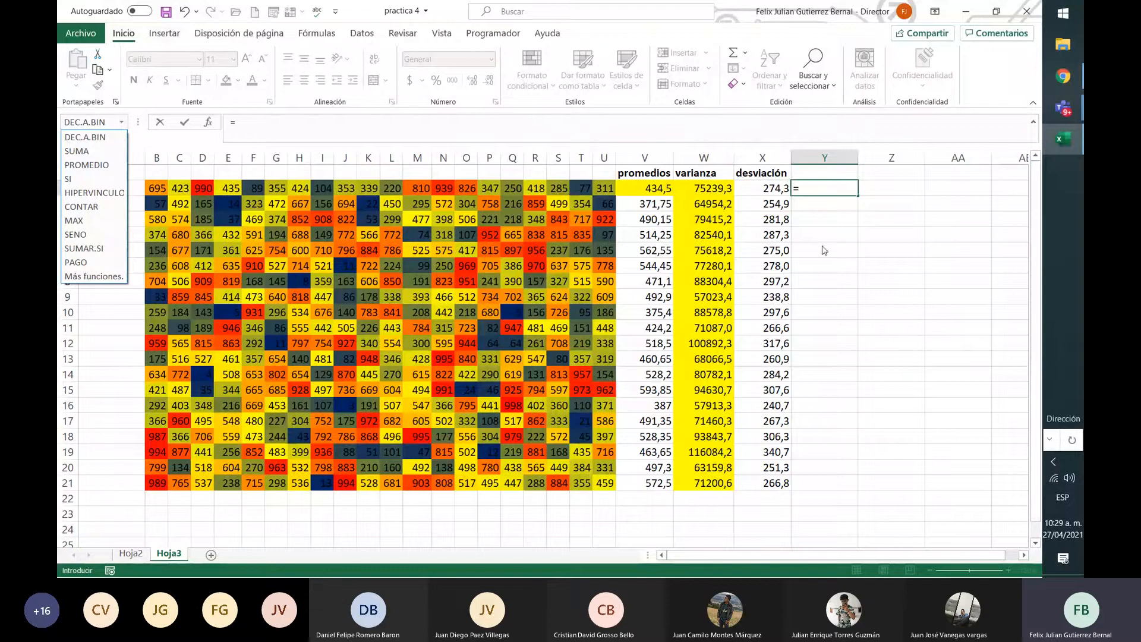
click(94, 277)
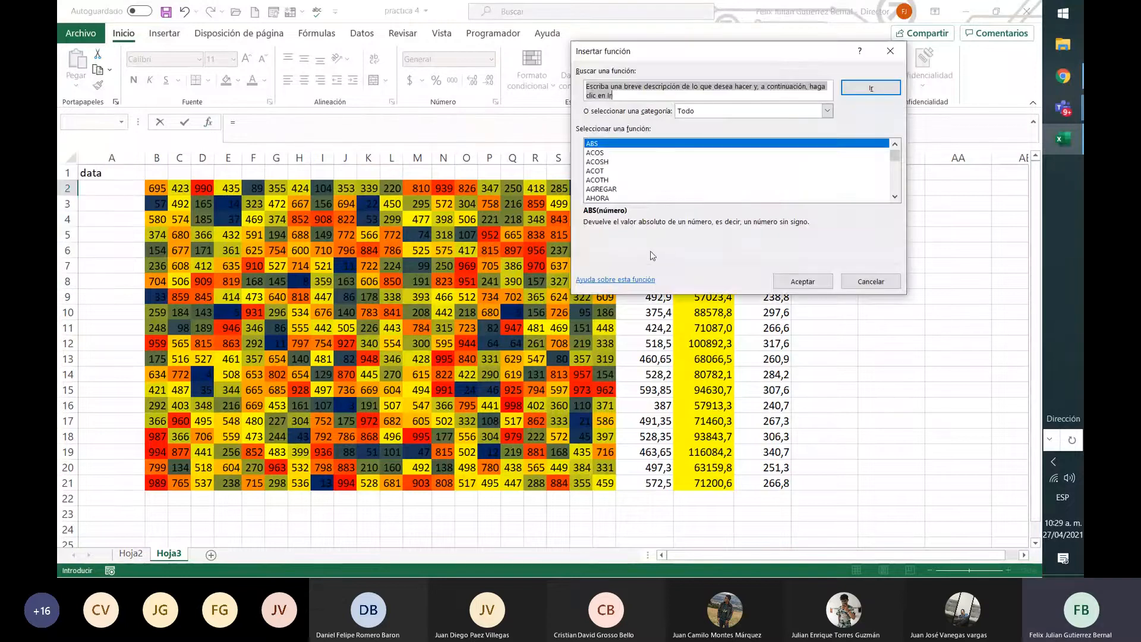
Read the descriptions of the functions from ABS to AMORTIZ.LIN, and look at the Ingeniería category
click(604, 153)
click(609, 144)
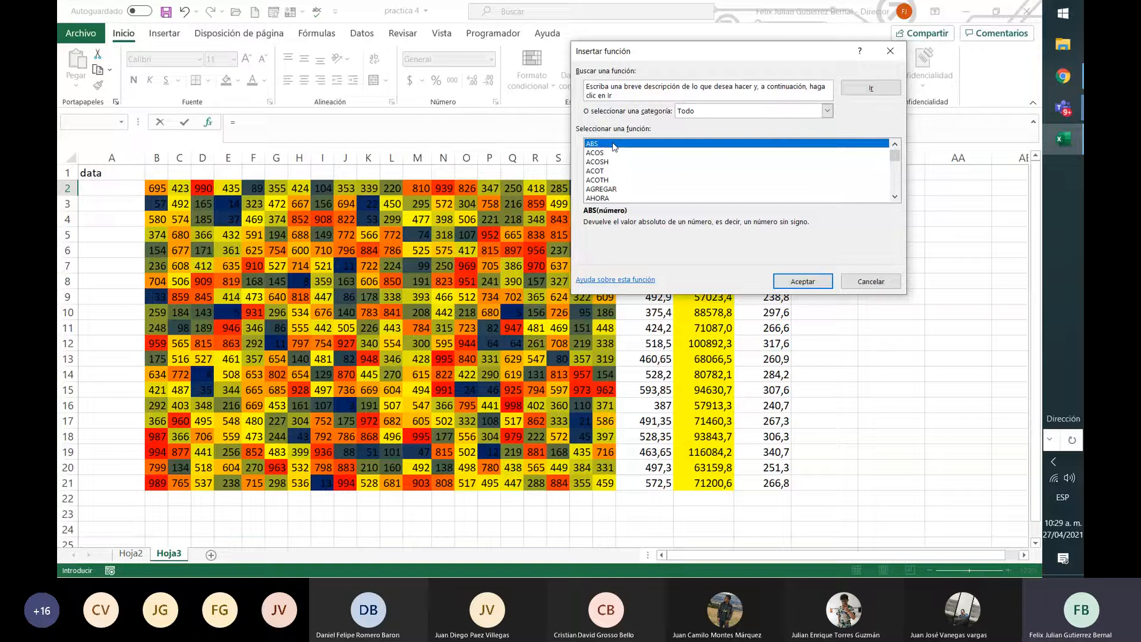
key(Down)
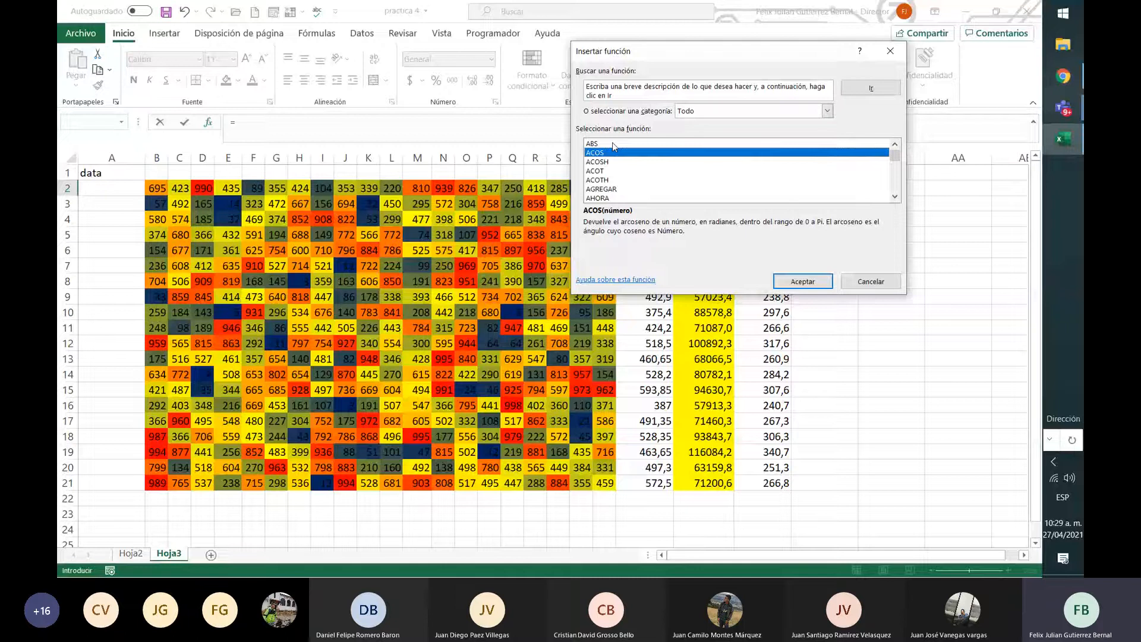
key(Down)
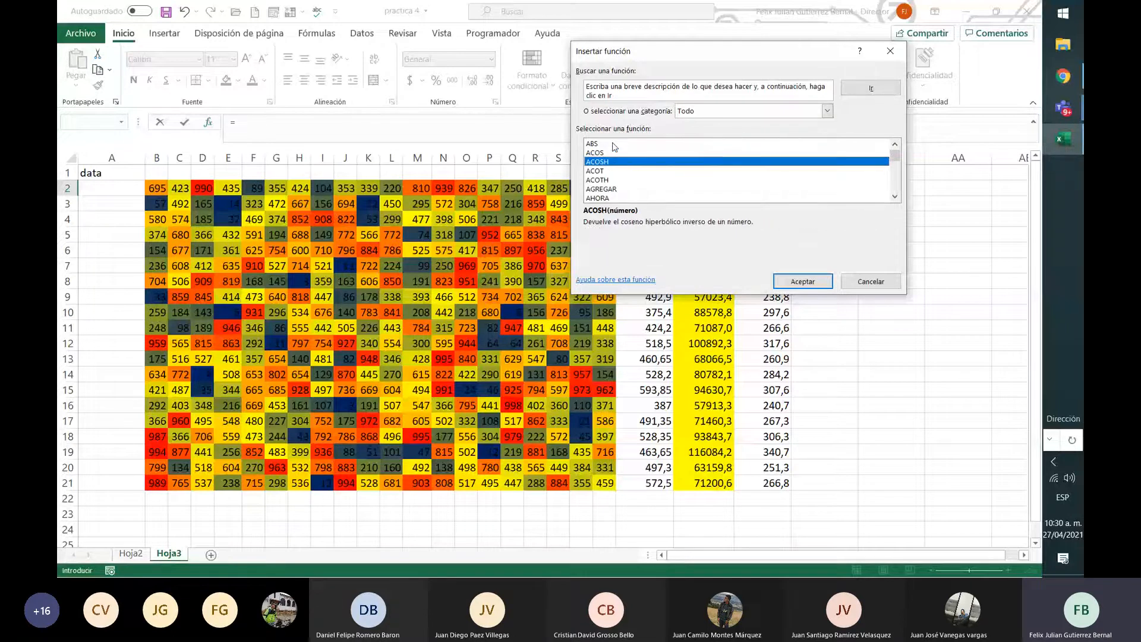
key(Down)
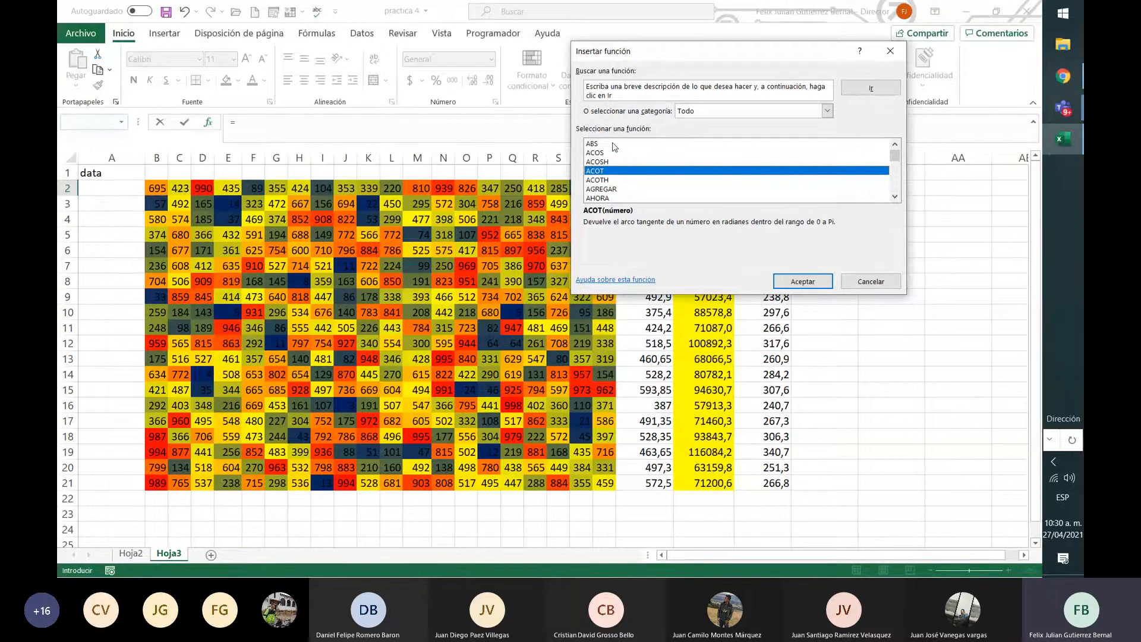
key(Down)
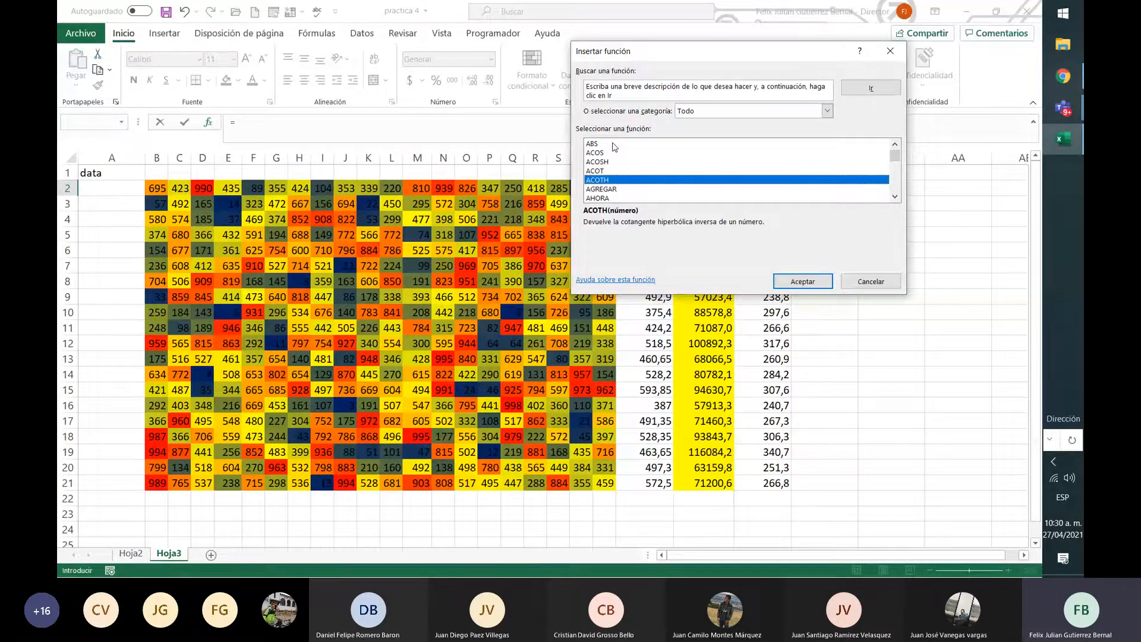
key(Down)
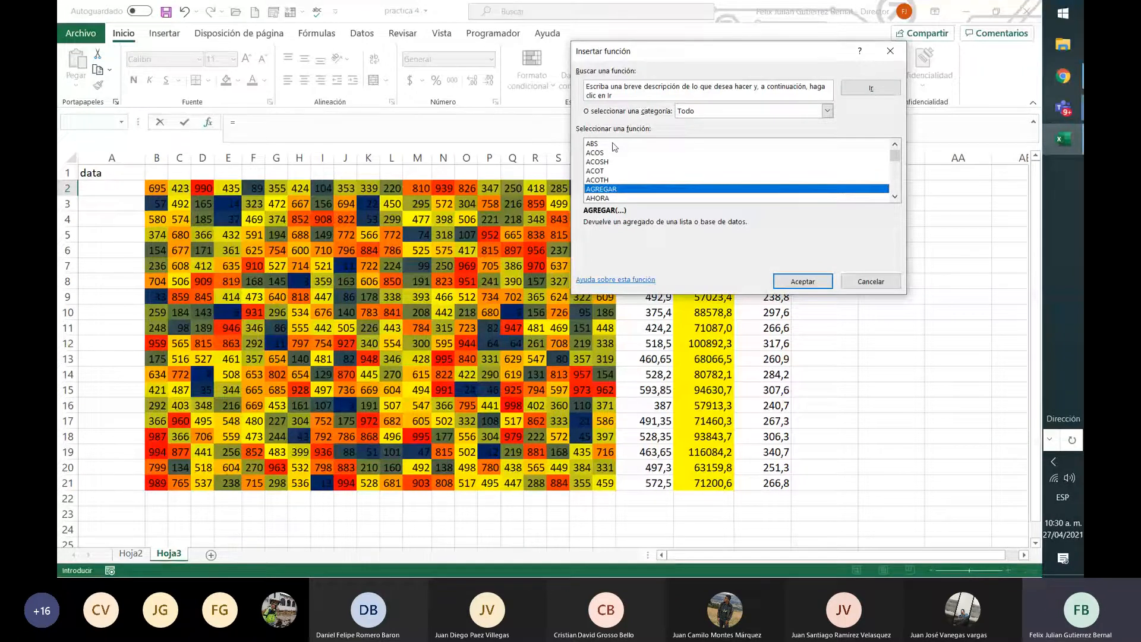
key(Down)
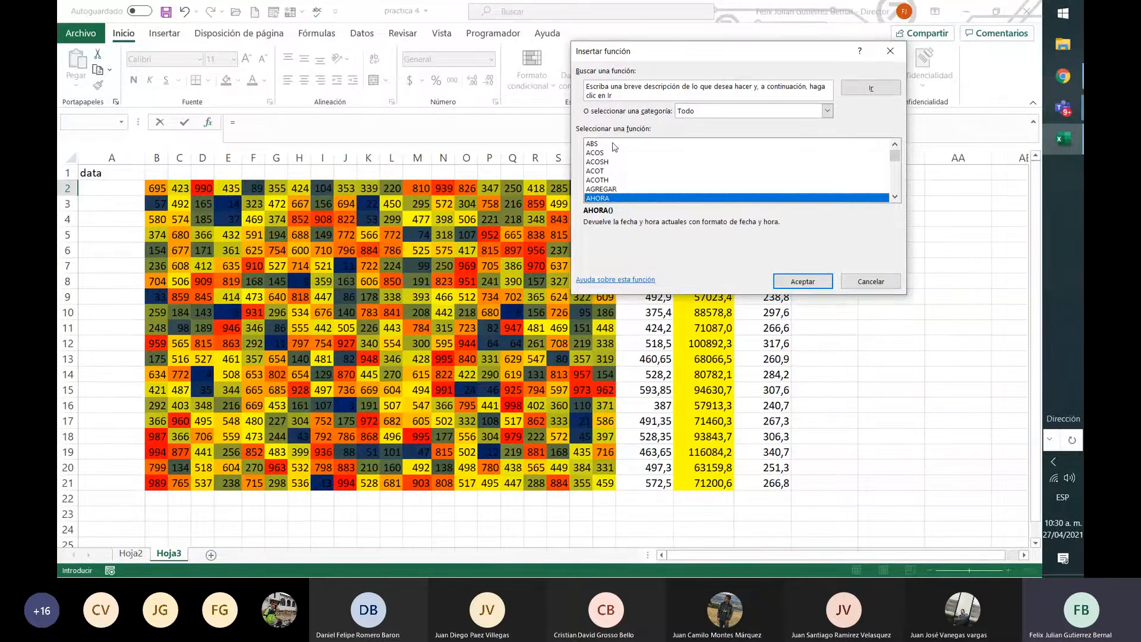
key(Down)
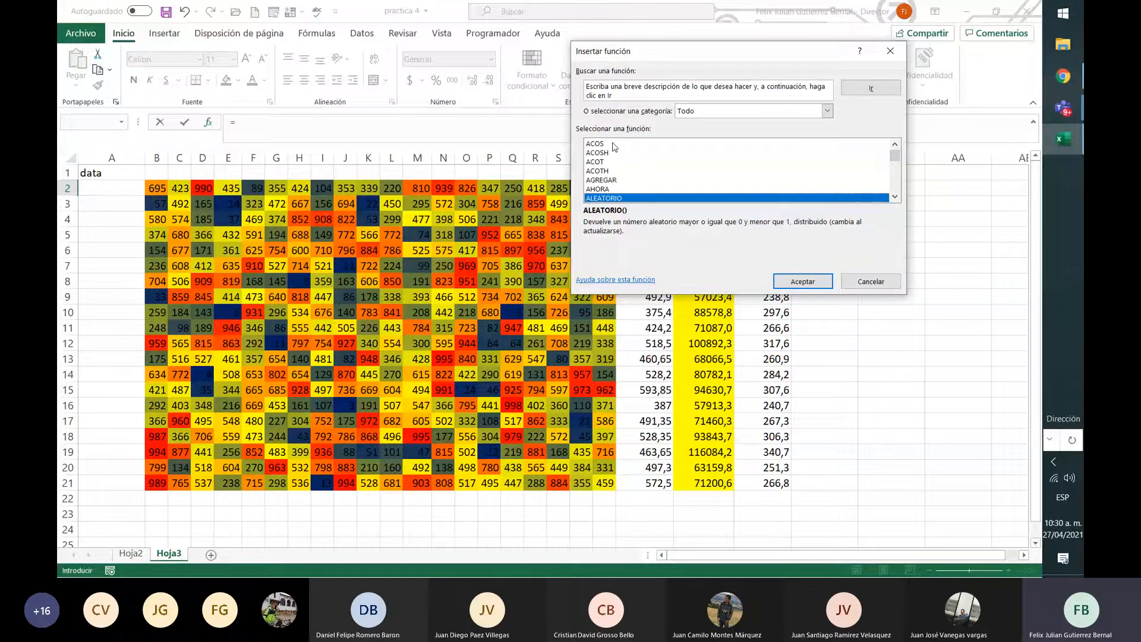
key(Down)
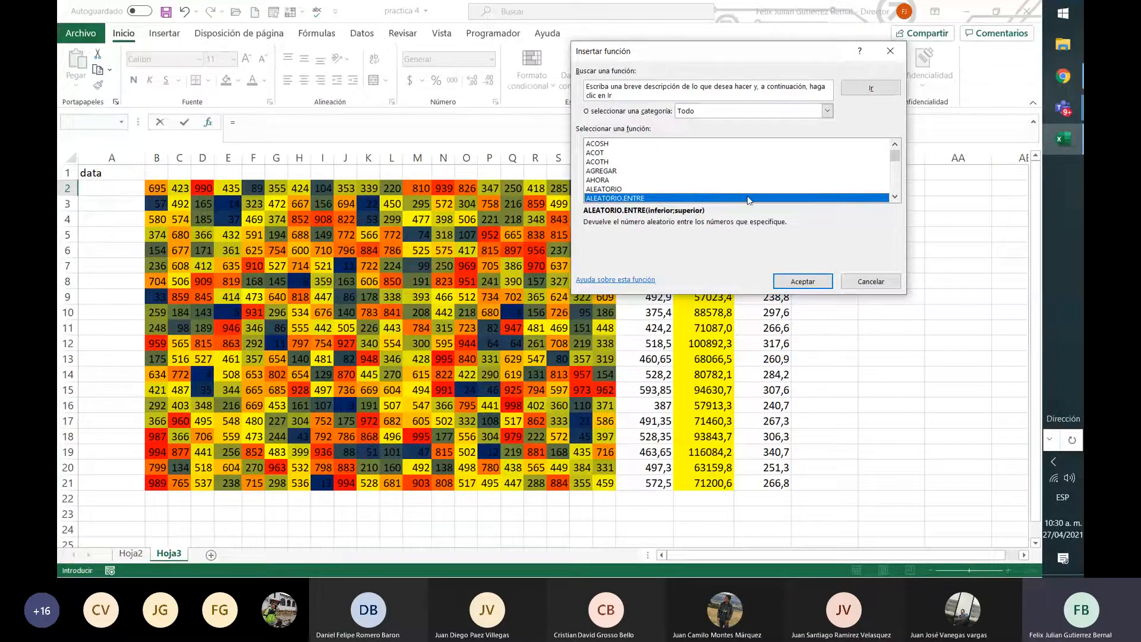
key(Down)
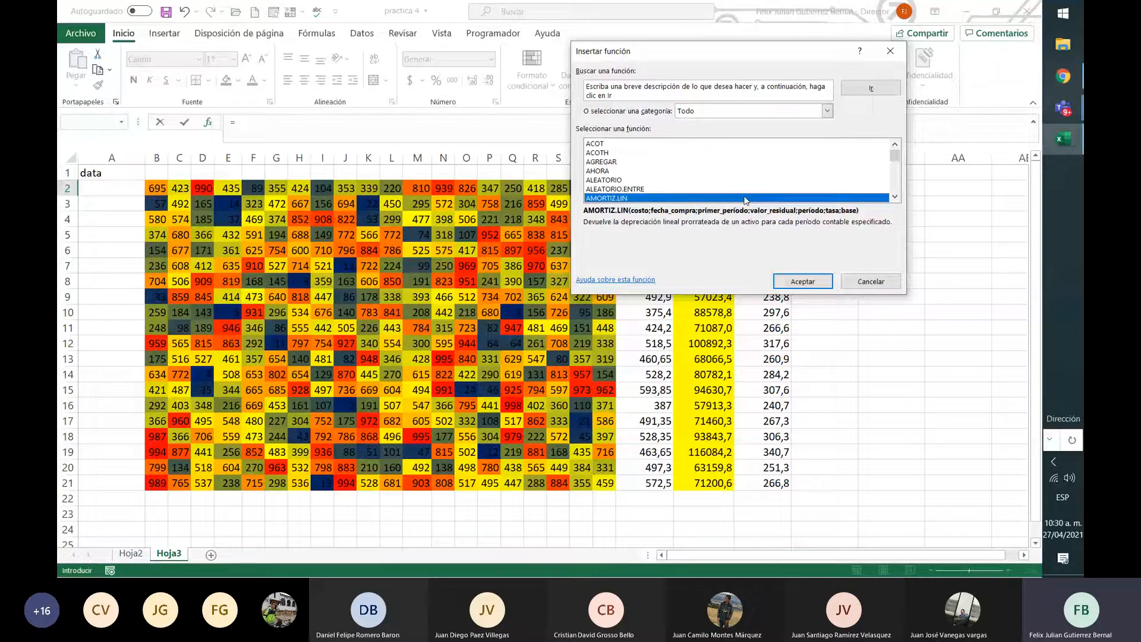
click(827, 111)
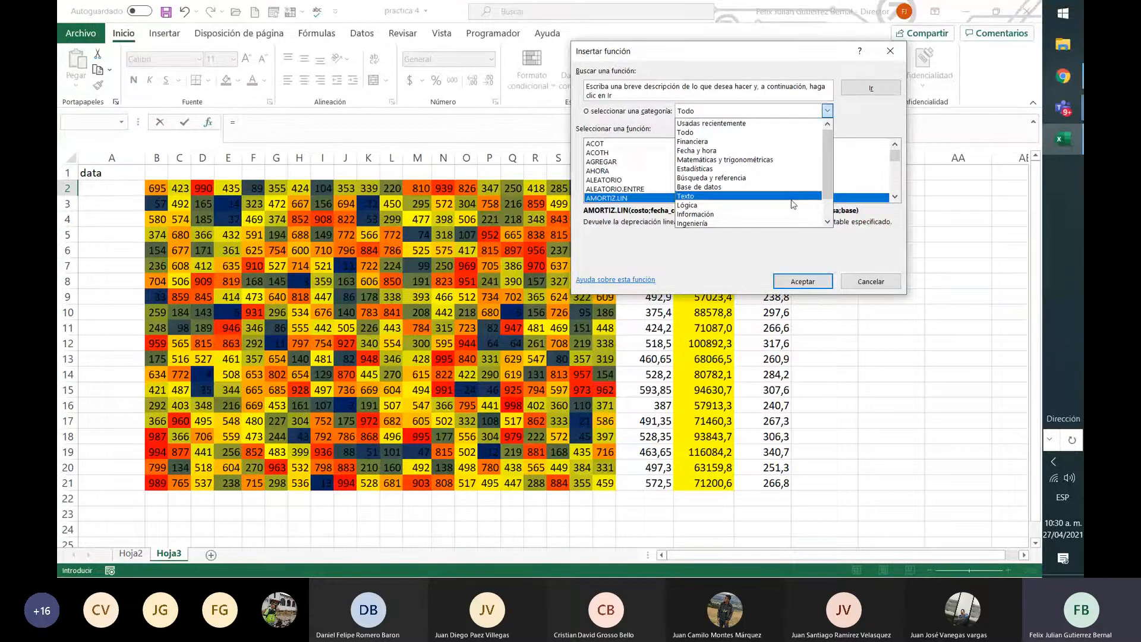
click(774, 223)
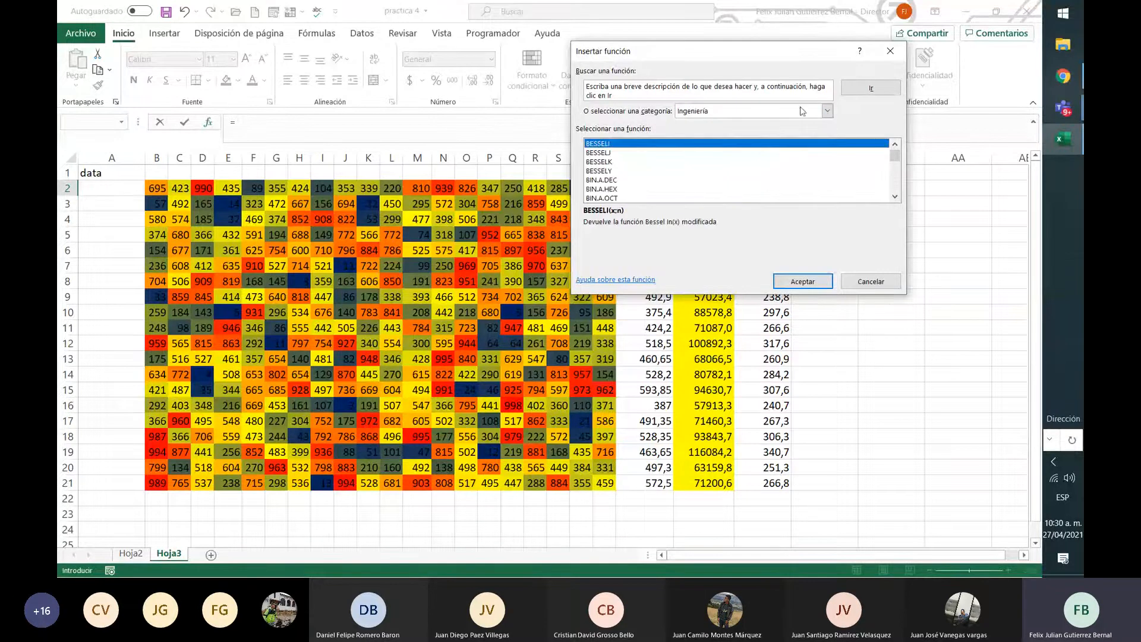
Insert the COMBINA function from Matemáticas y trigonométricas into Y2, and move its arguments dialog clear of the formula cell
click(827, 111)
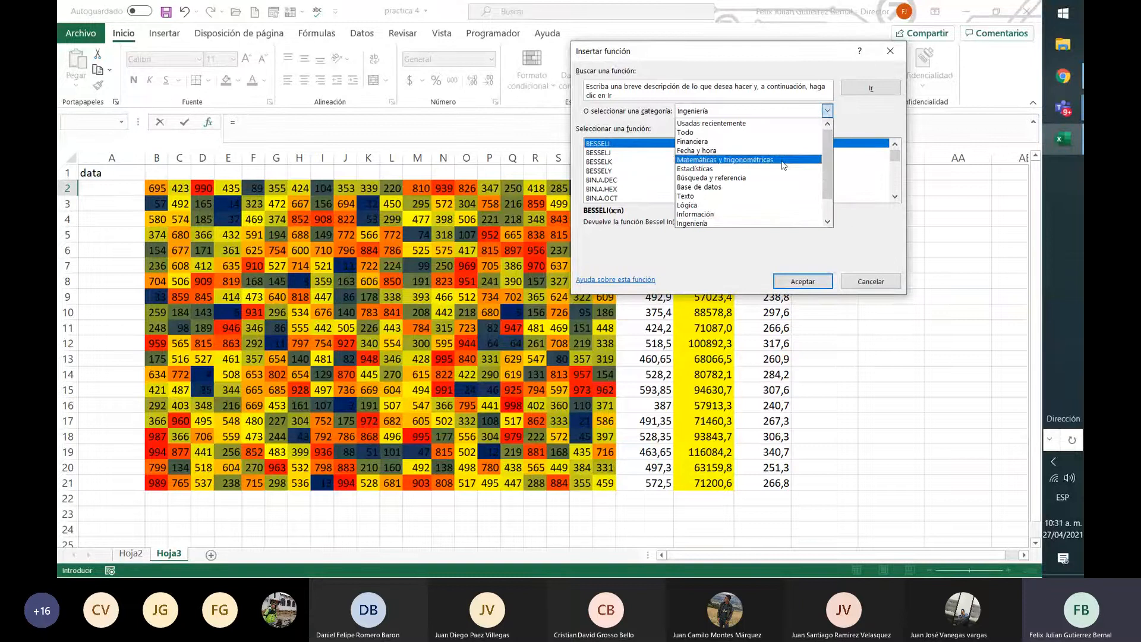
click(724, 159)
click(626, 199)
scroll(705, 191, down, 2)
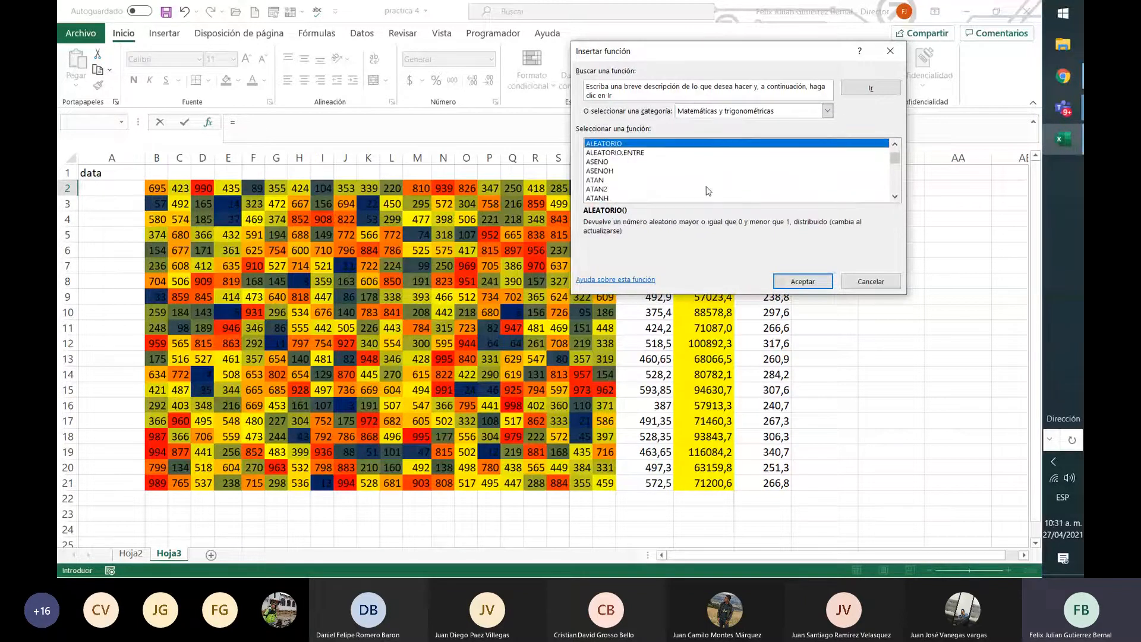
click(675, 171)
scroll(702, 163, down, 3)
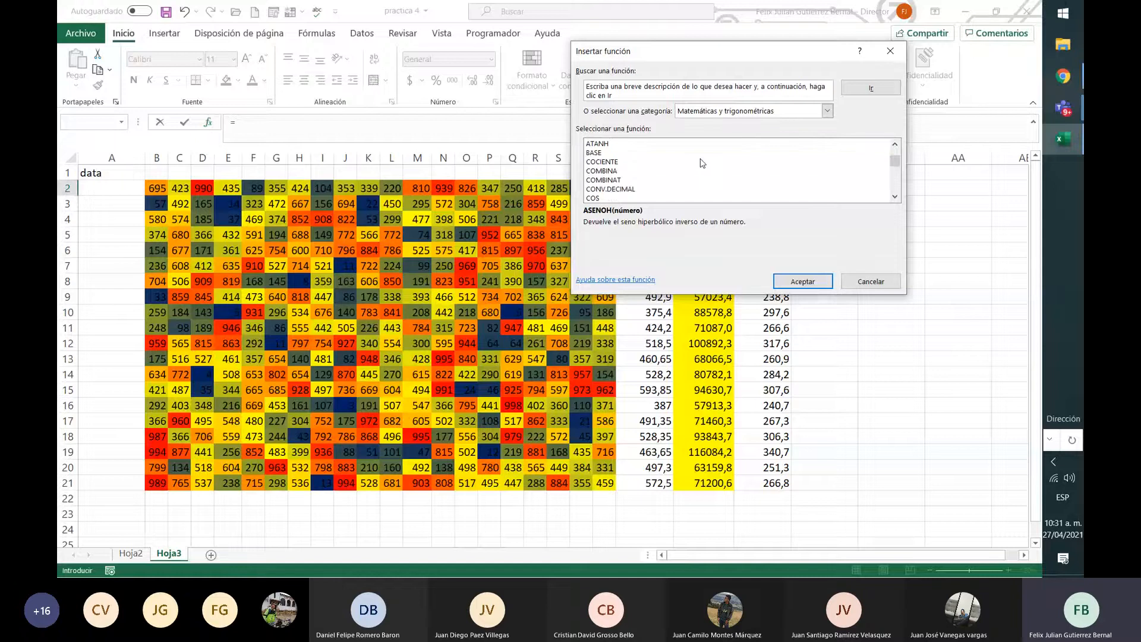
scroll(703, 163, up, 1)
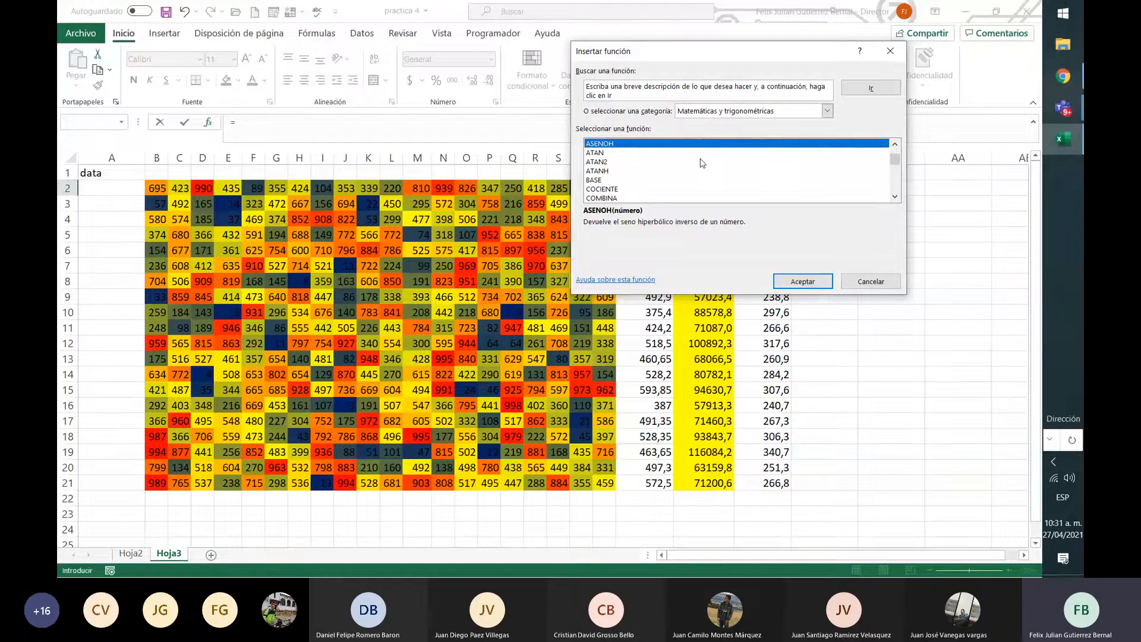
click(650, 181)
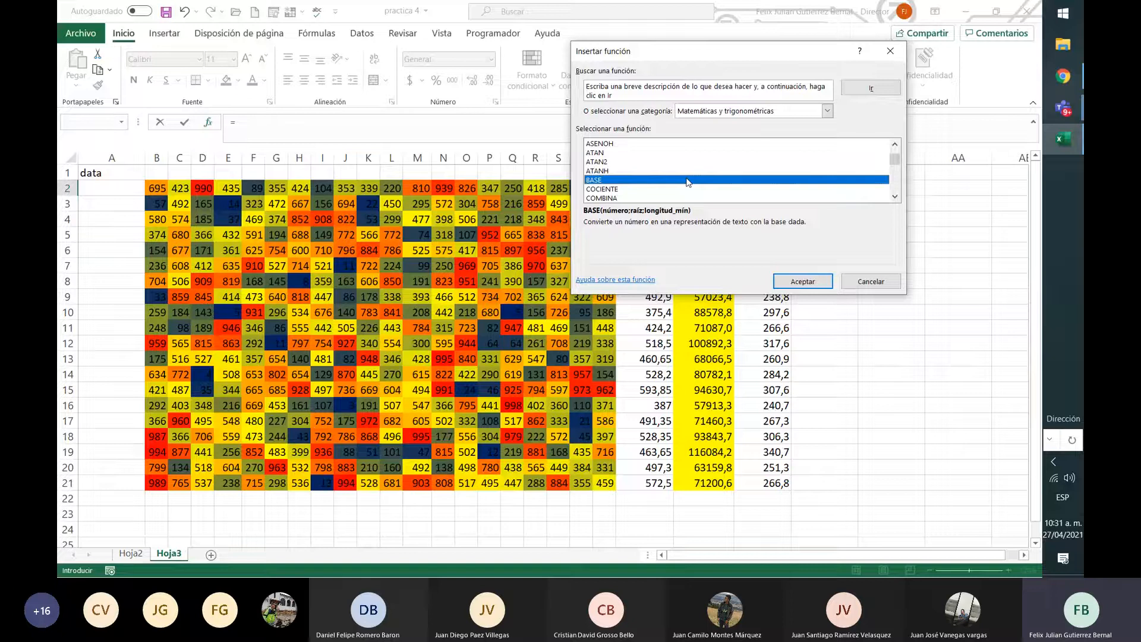
key(Down)
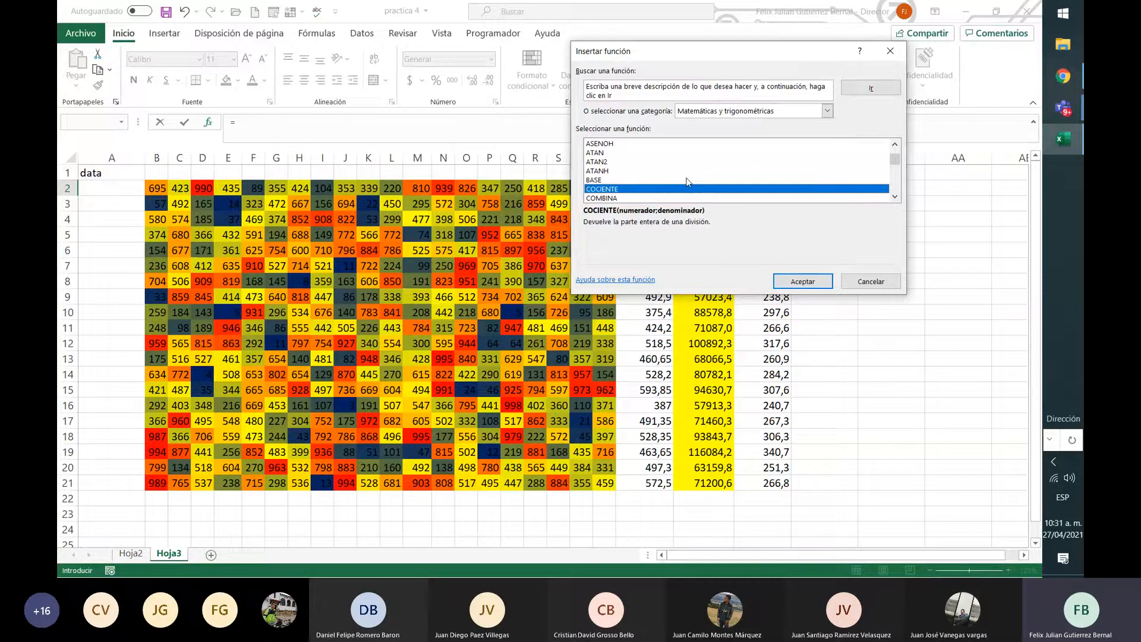
key(Down)
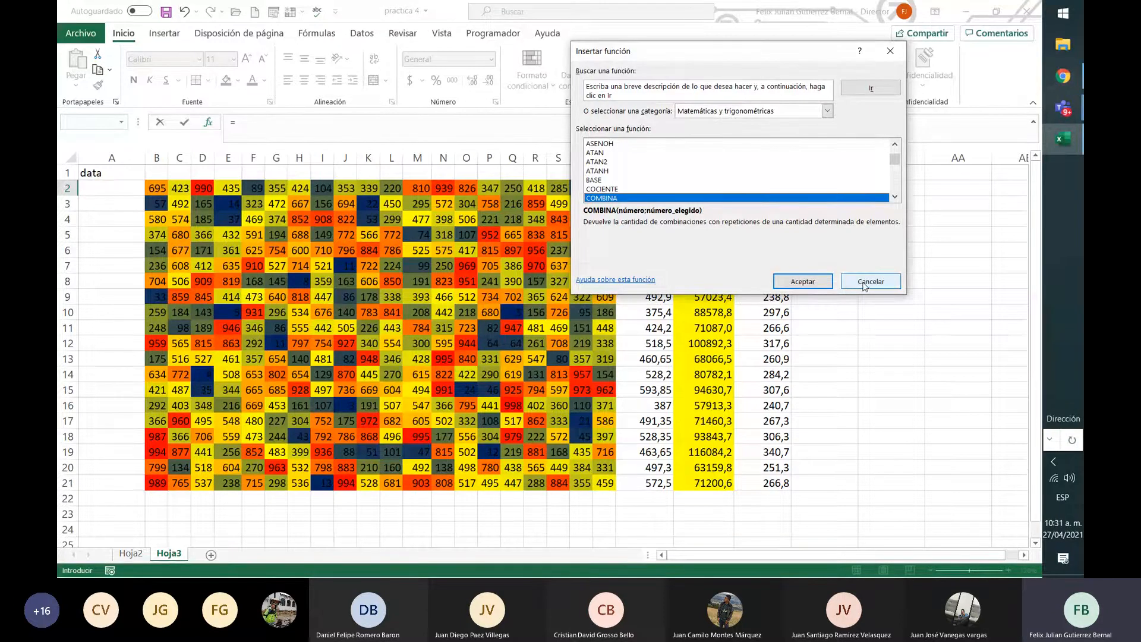
key(Return)
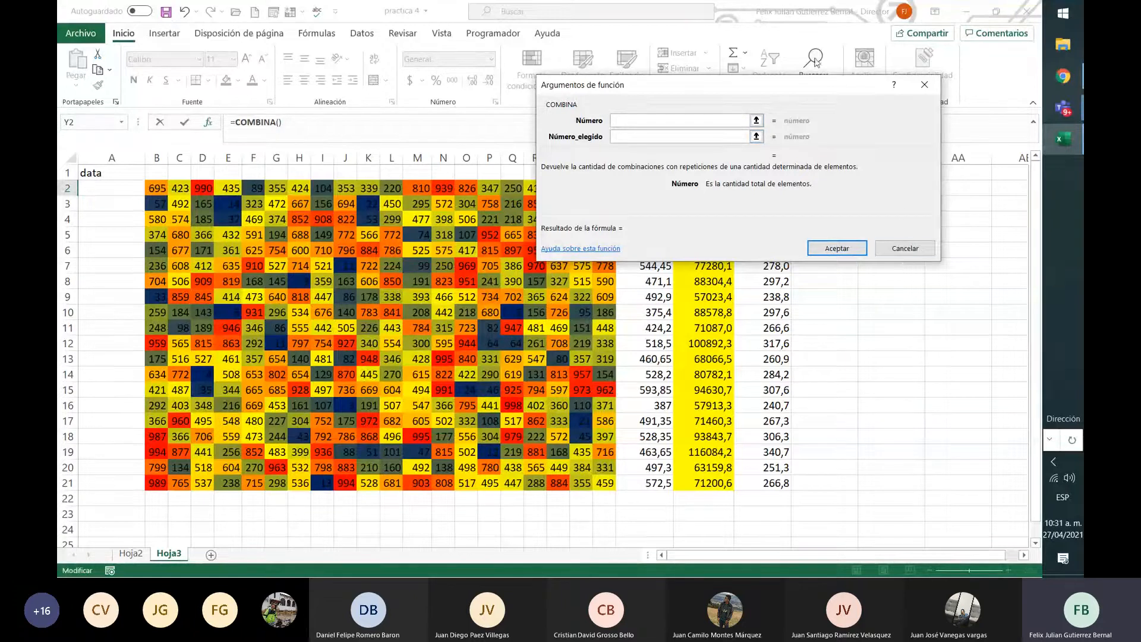
drag(820, 90, 547, 298)
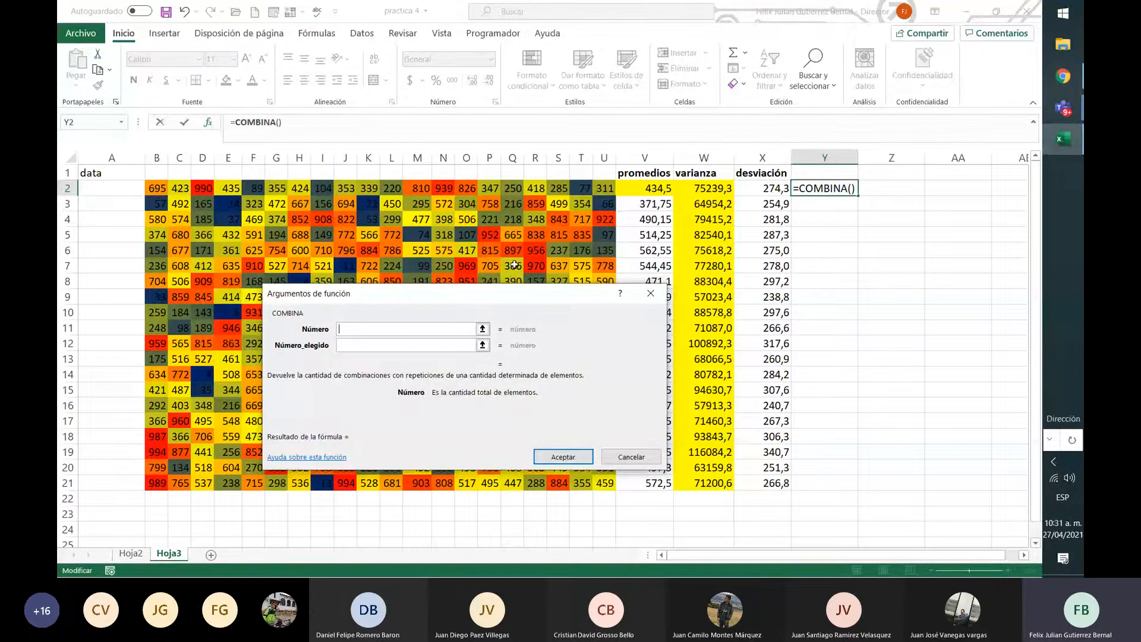
Restart the COMBINA formula in Y2, with B2:U21 as Número and 250 as Número_elegido
click(630, 457)
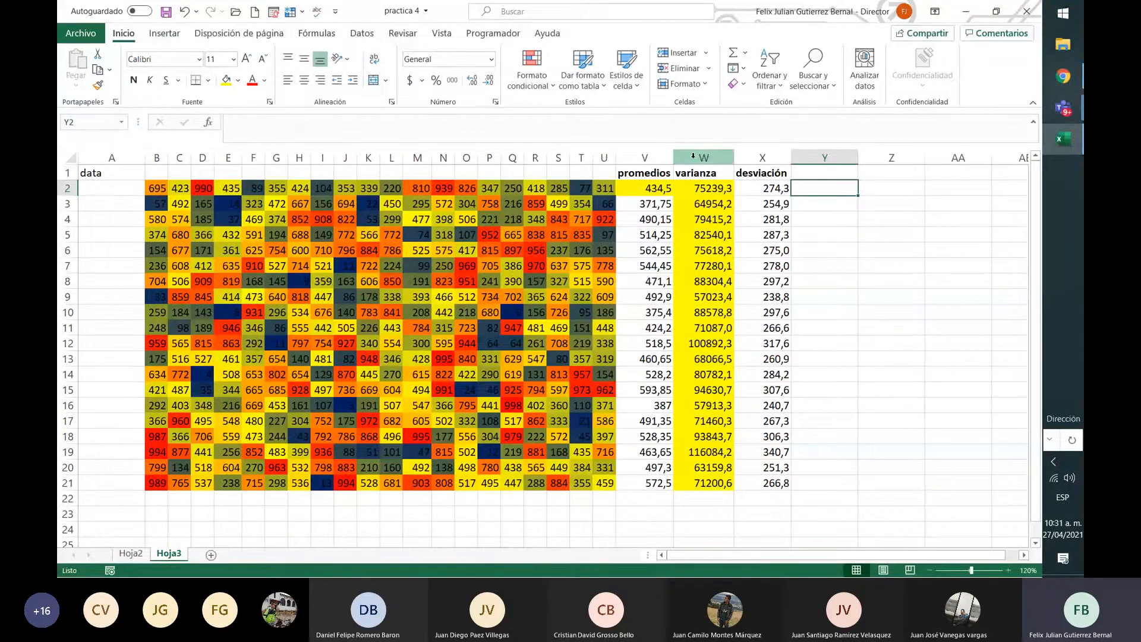
text(=)
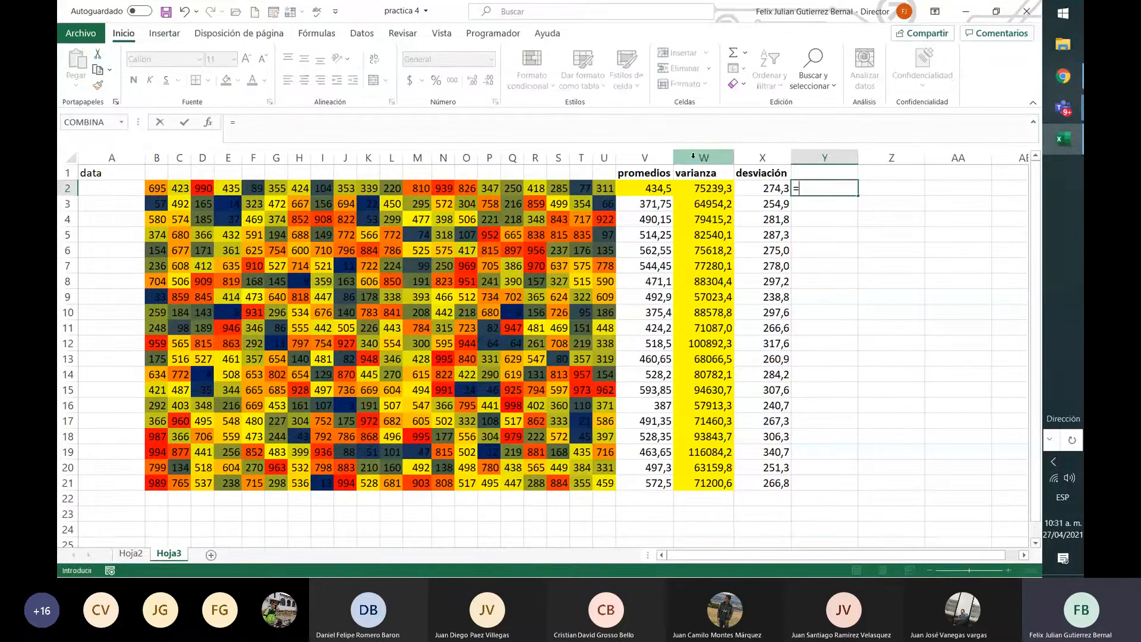
click(71, 122)
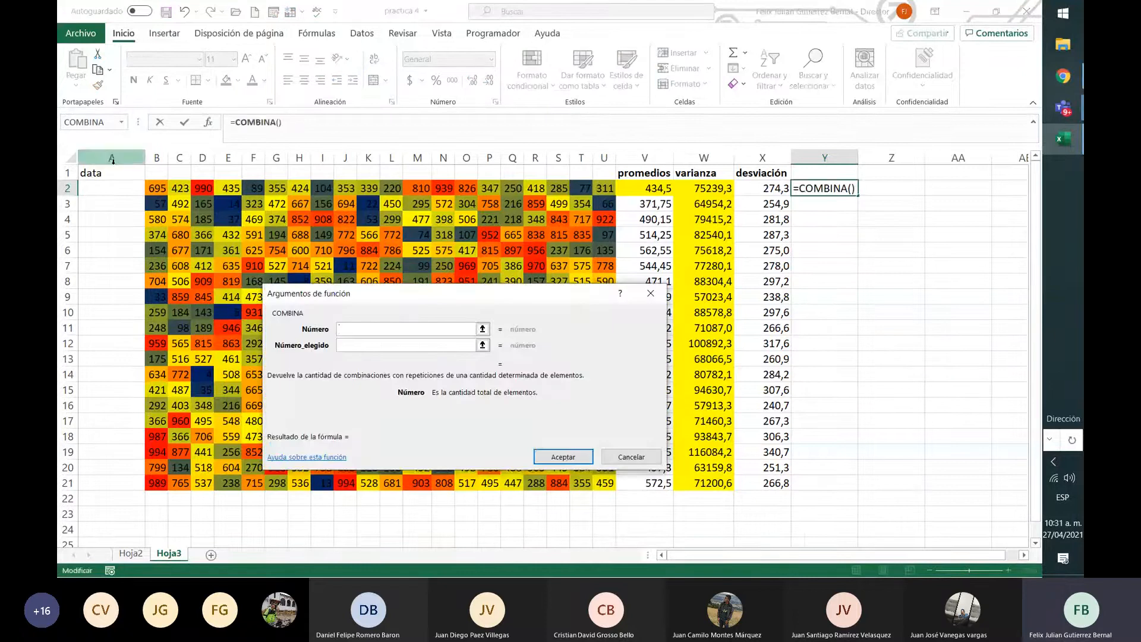
click(483, 330)
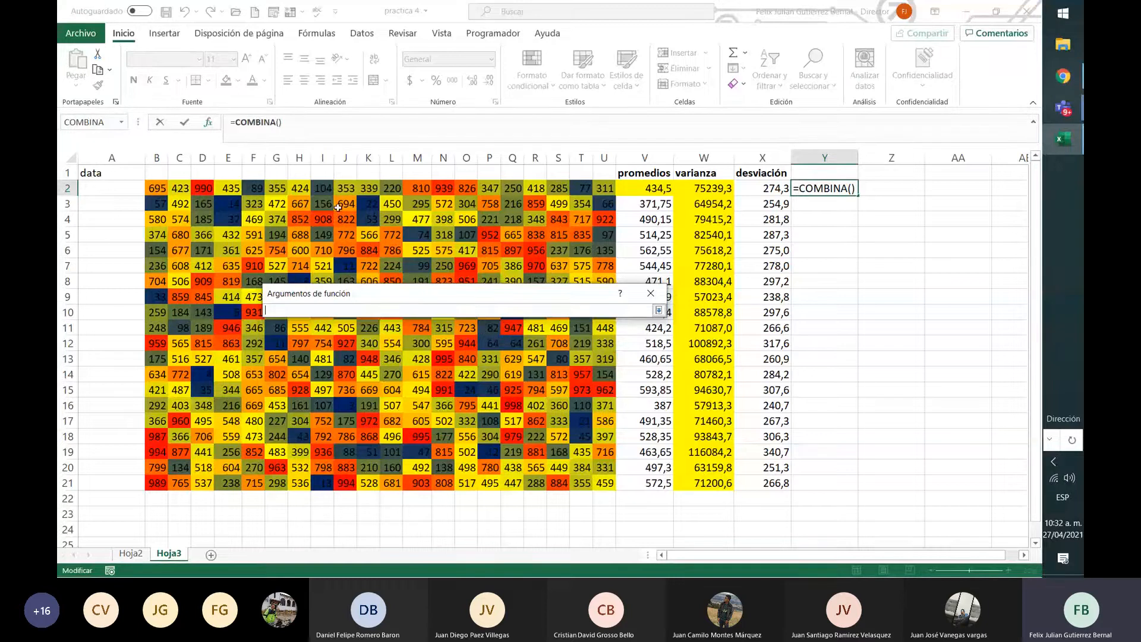
drag(143, 192, 610, 481)
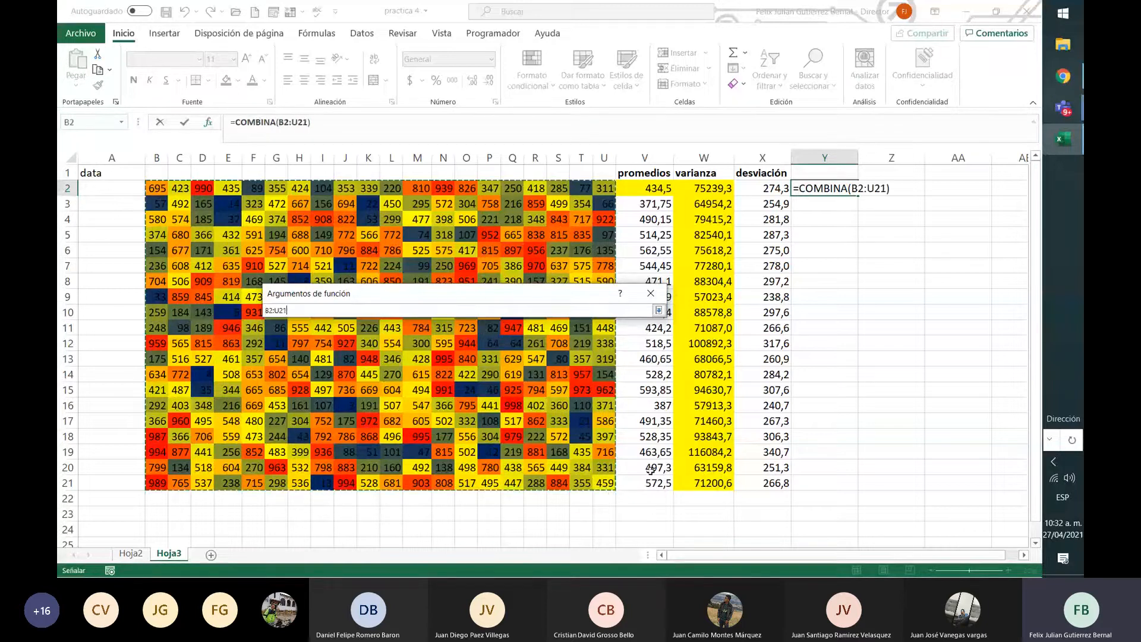
click(659, 310)
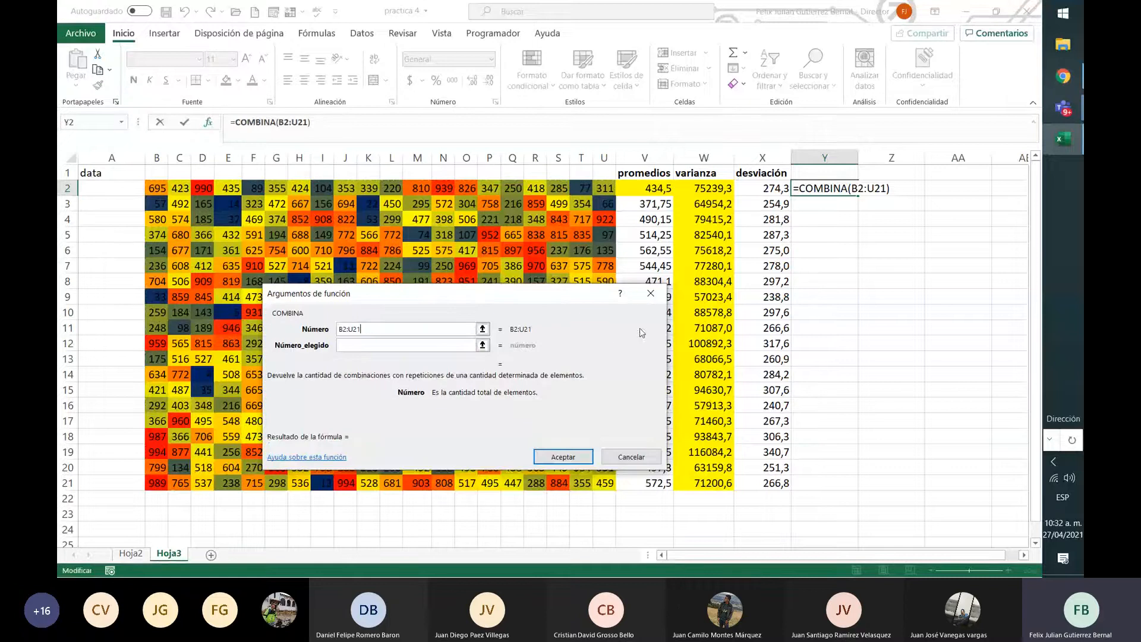
click(427, 349)
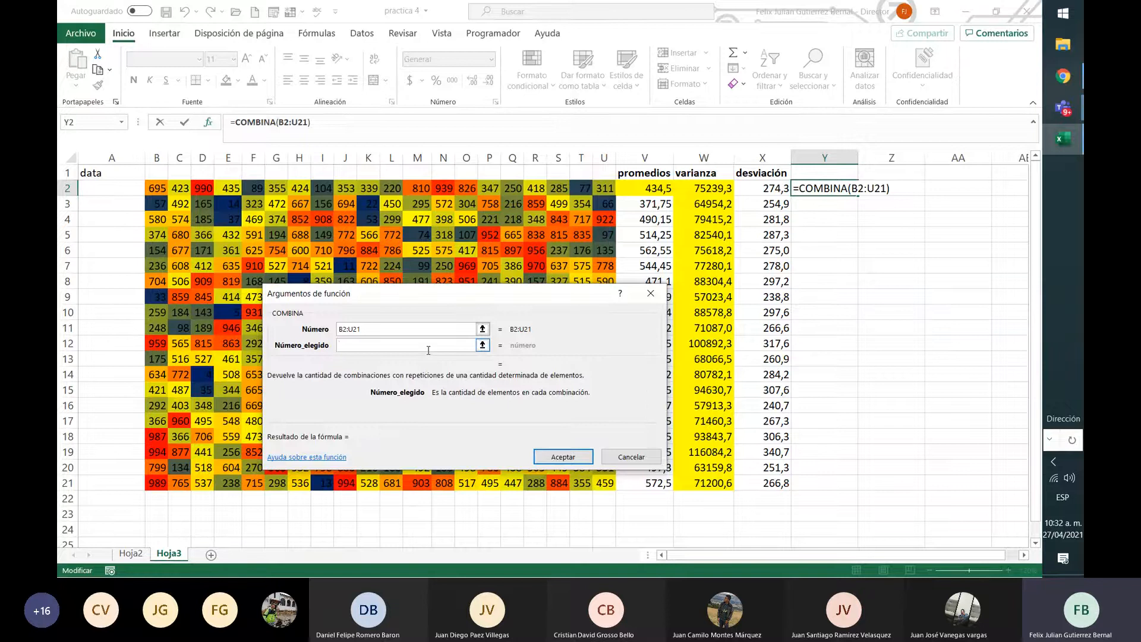
text(250)
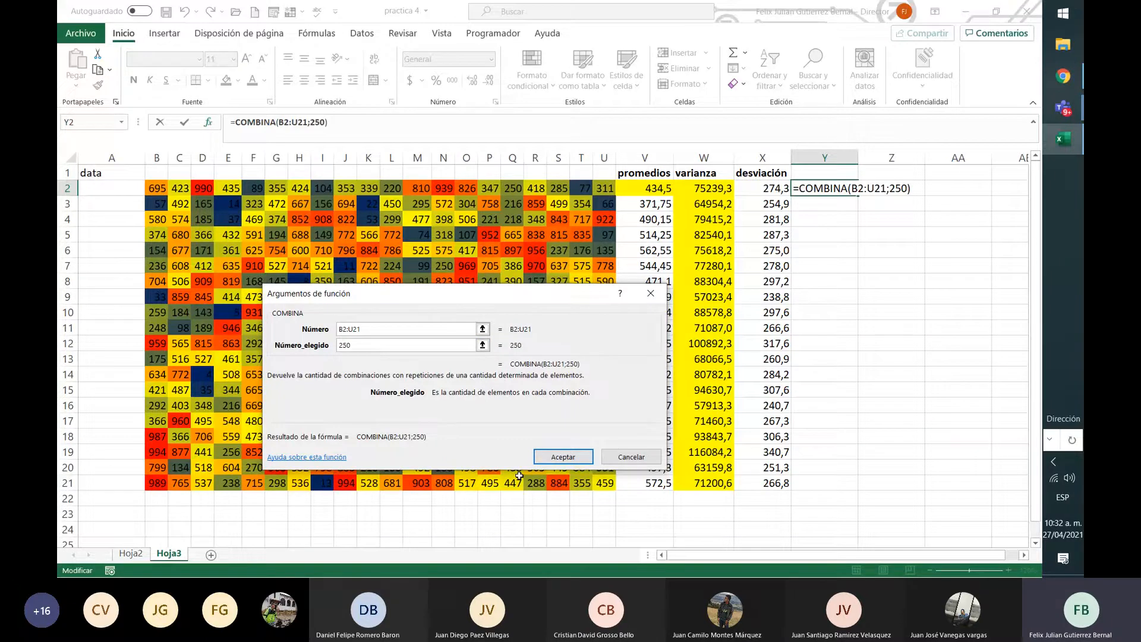
click(573, 457)
Examine the COMBINA results across their columns, from Y2 to the far end of the range and back
click(858, 218)
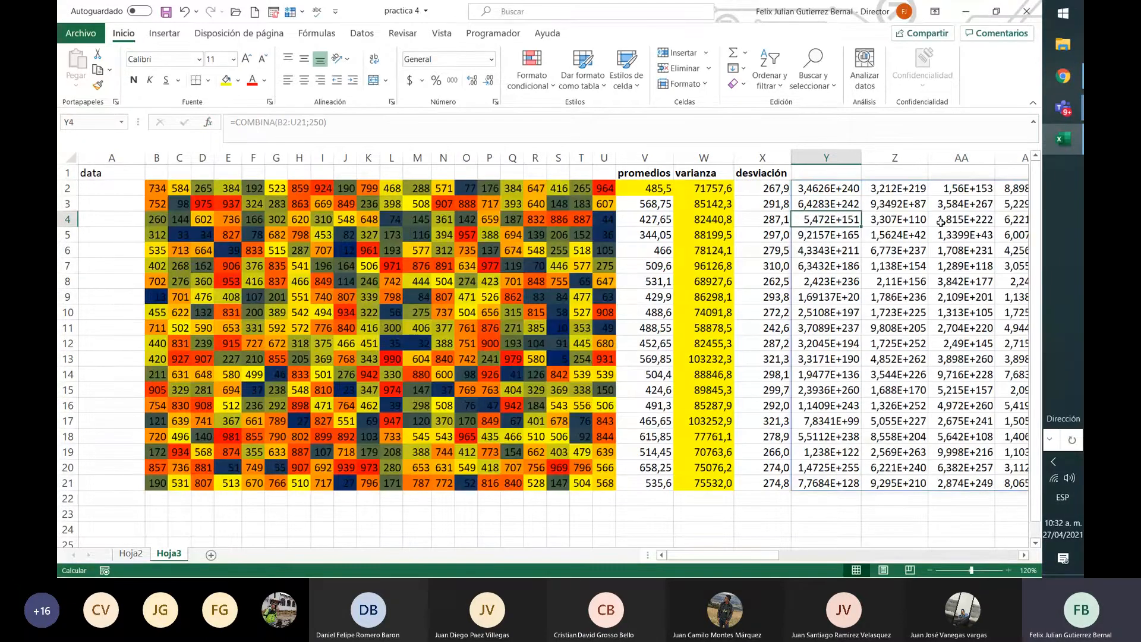
key(Up)
key(Up)
key(Down)
key(Right)
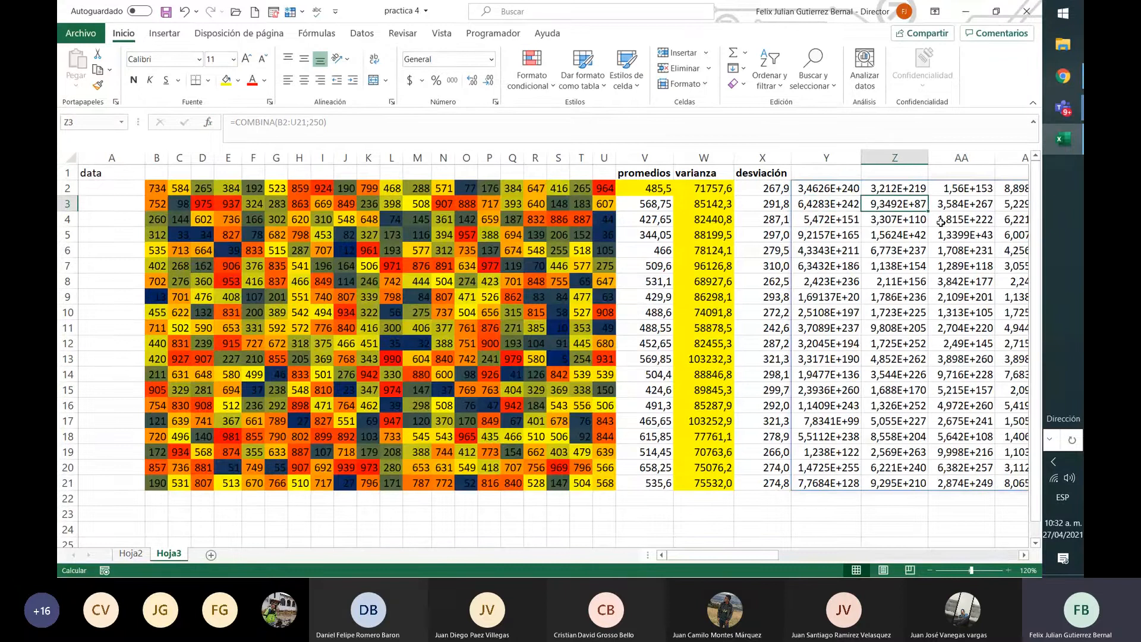
key(Up)
key(Left)
key(Right)
key(Right)
key(Right)
key(Right)
key(Right)
key(Right)
key(Right)
key(Right)
key(Right)
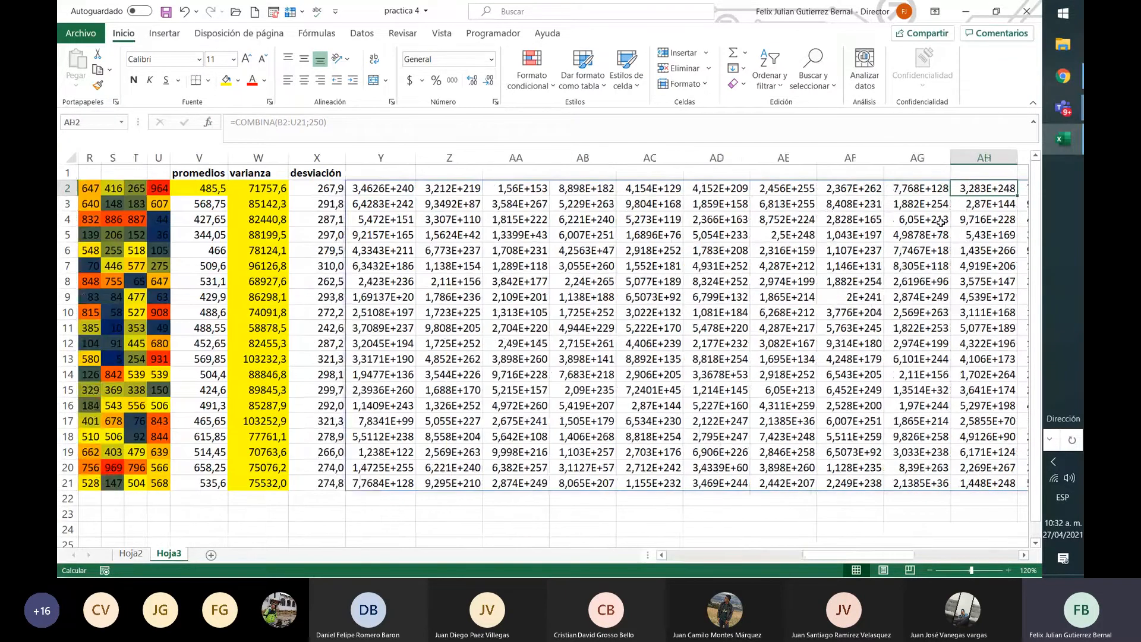
key(Right)
key(Right)
key(Right)
key(Right)
key(Right)
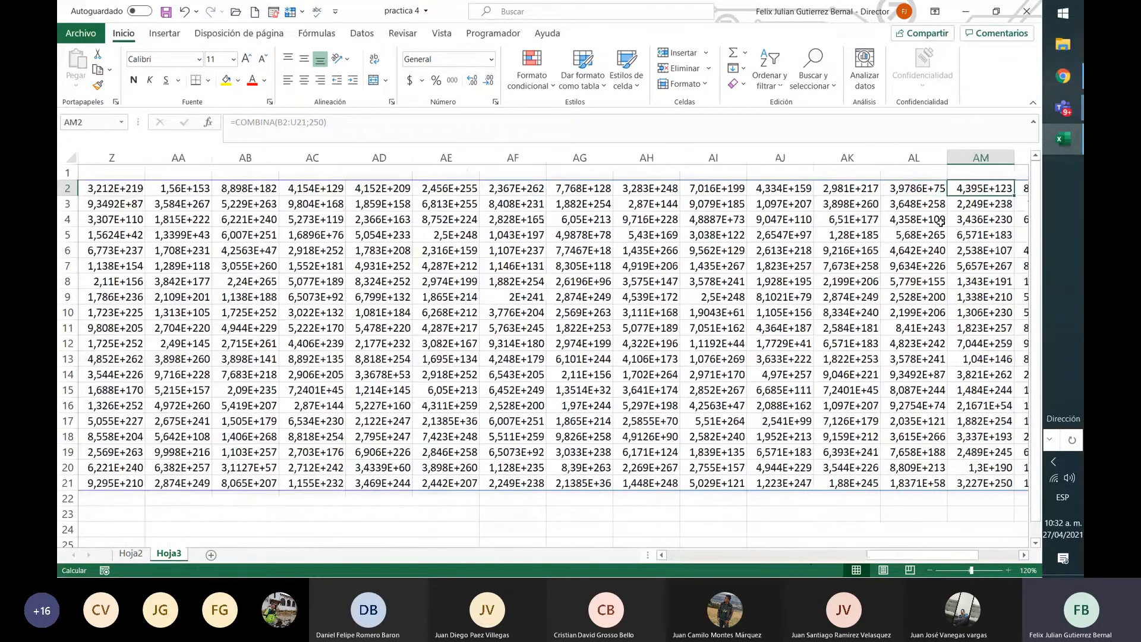
key(Right)
key(Right)
key(Right)
key(Right)
key(Right)
key(Right)
key(Right)
key(Left)
key(Left)
key(Left)
key(Left)
key(Left)
key(Left)
key(Left)
key(Left)
key(Left)
key(Left)
key(Left)
key(Left)
key(Left)
key(Left)
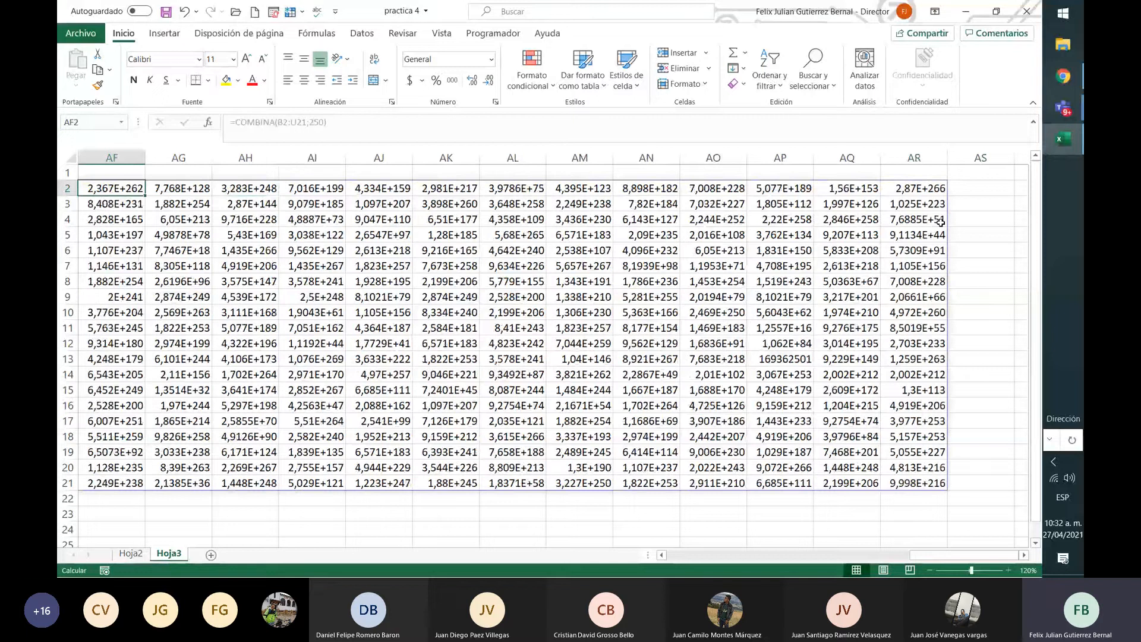
key(Right)
key(Right)
key(Right)
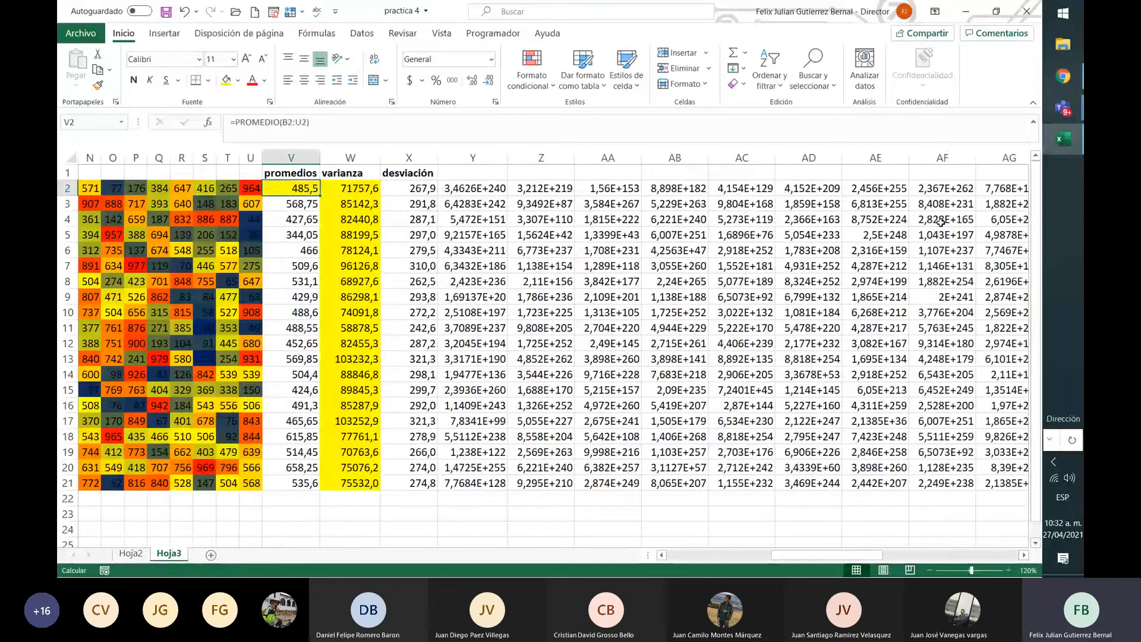
key(Right)
key(Right)
key(Right)
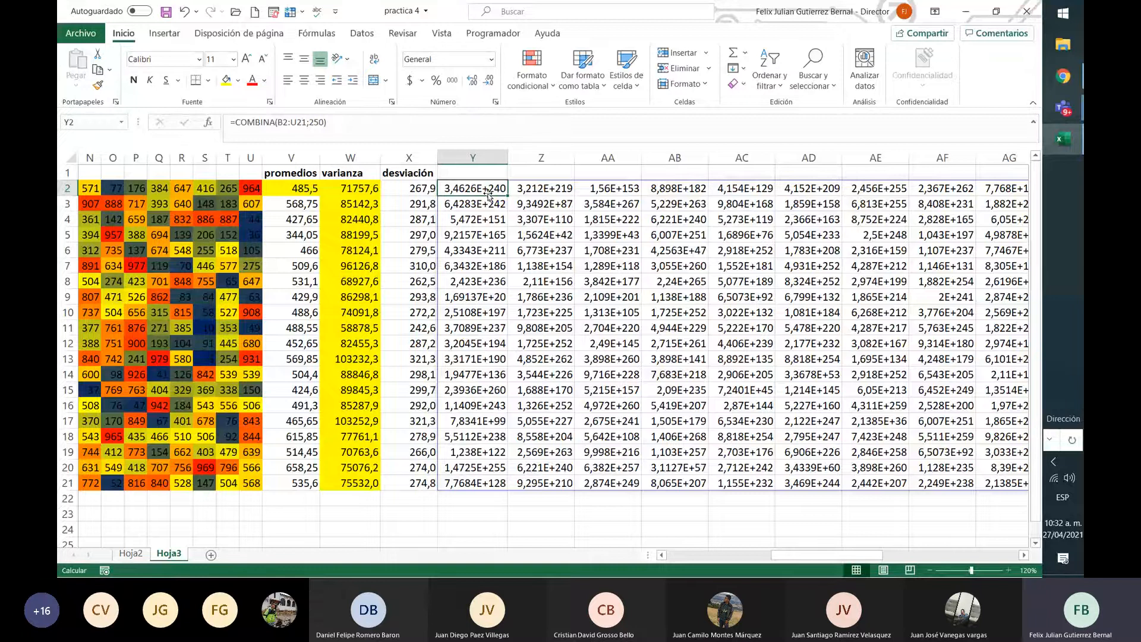
Delete the whole block of COMBINA results in Y2:AR21
key(shift+Right)
key(shift+Right)
key(shift+Right)
key(shift+Right)
key(shift+Right)
key(shift+Right)
key(shift+Right)
key(shift+Right)
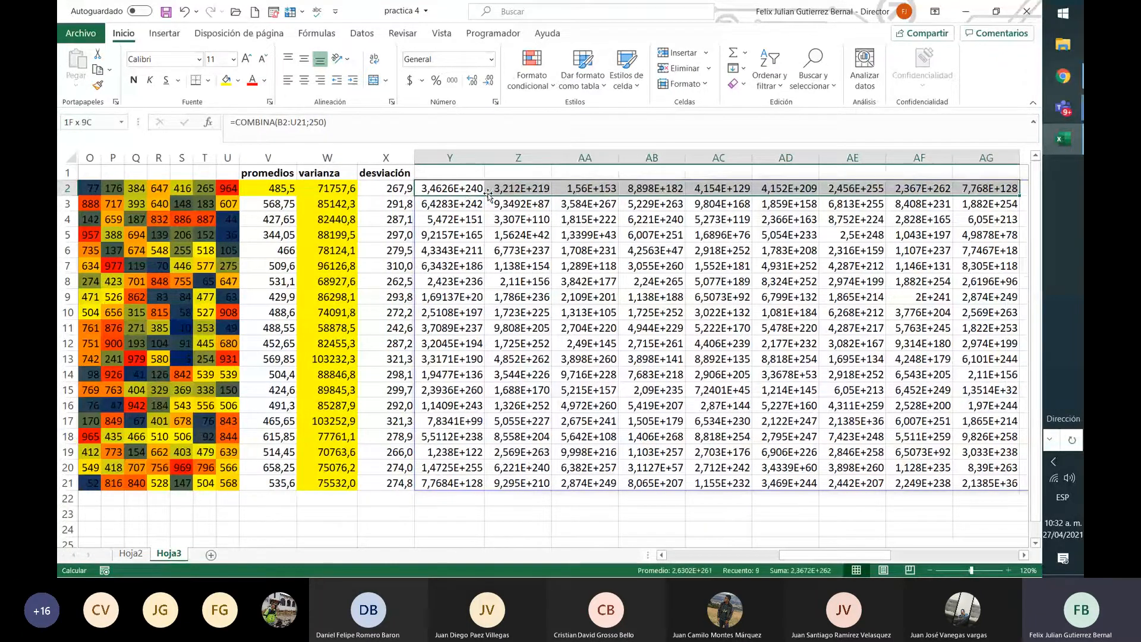
key(shift+Right)
key(shift+Right)
key(shift+Right)
key(shift+Right)
key(shift+Right)
key(shift+Right)
key(shift+Right)
key(shift+Right)
key(shift+Right)
key(shift+Right)
key(shift+Right)
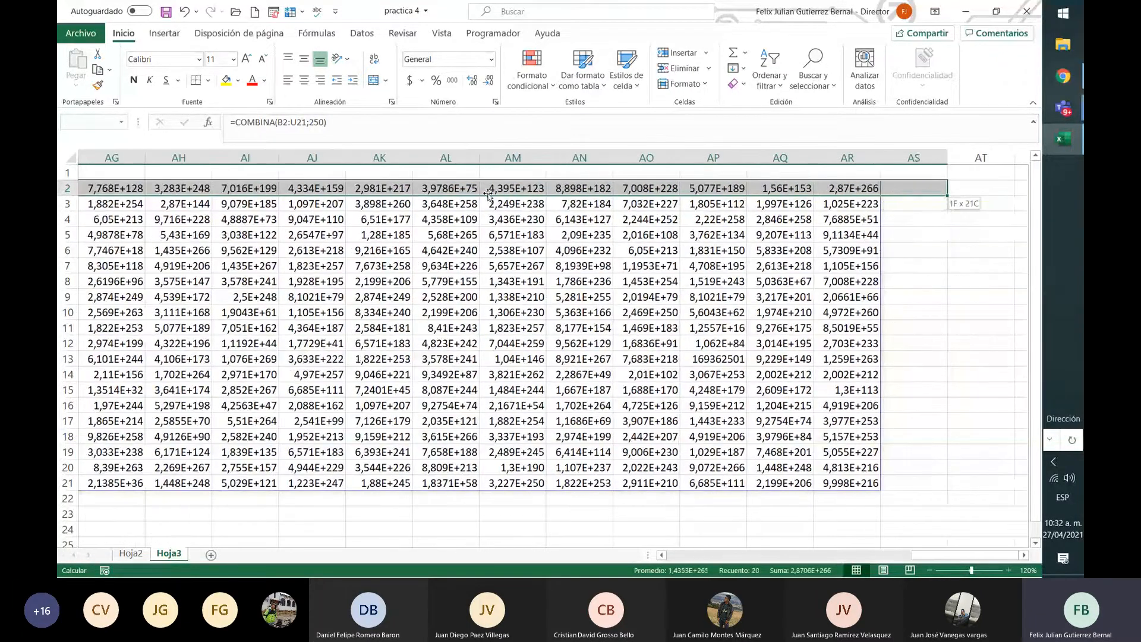
key(shift+Down)
key(shift+Down)
key(shift+Down)
key(shift+Down)
key(shift+Down)
key(shift+Down)
key(shift+Down)
key(shift+Down)
key(shift+Down)
key(shift+Down)
key(shift+Down)
key(shift+Down)
key(shift+Down)
key(shift+Down)
key(shift+Down)
key(shift+Down)
key(shift+Down)
key(shift+Down)
key(shift+Down)
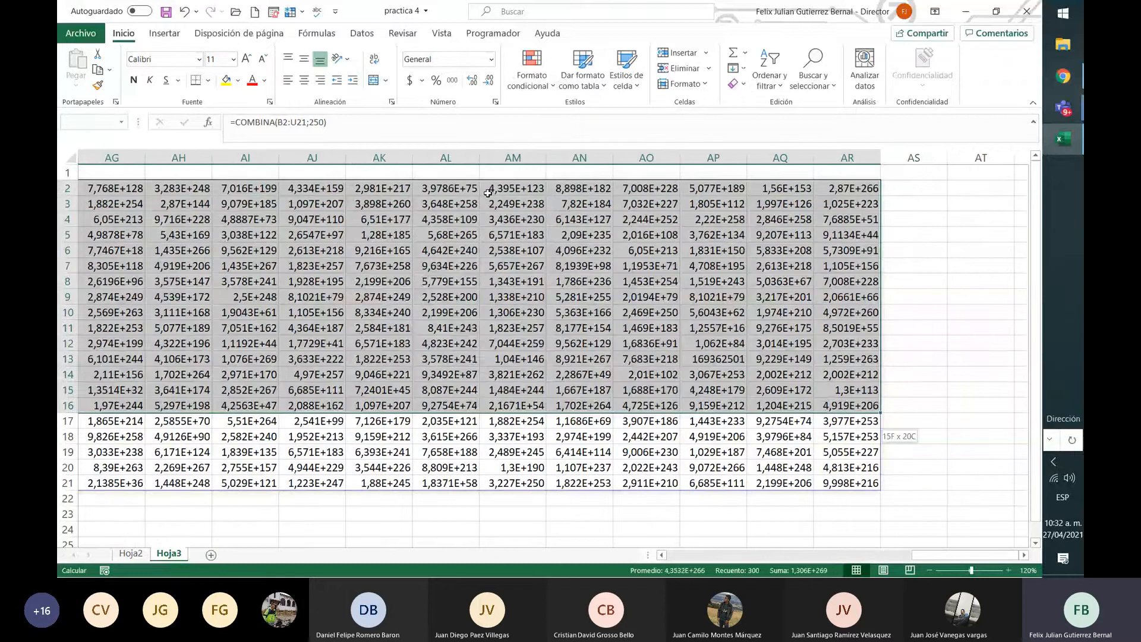
key(ctrl+BackSpace)
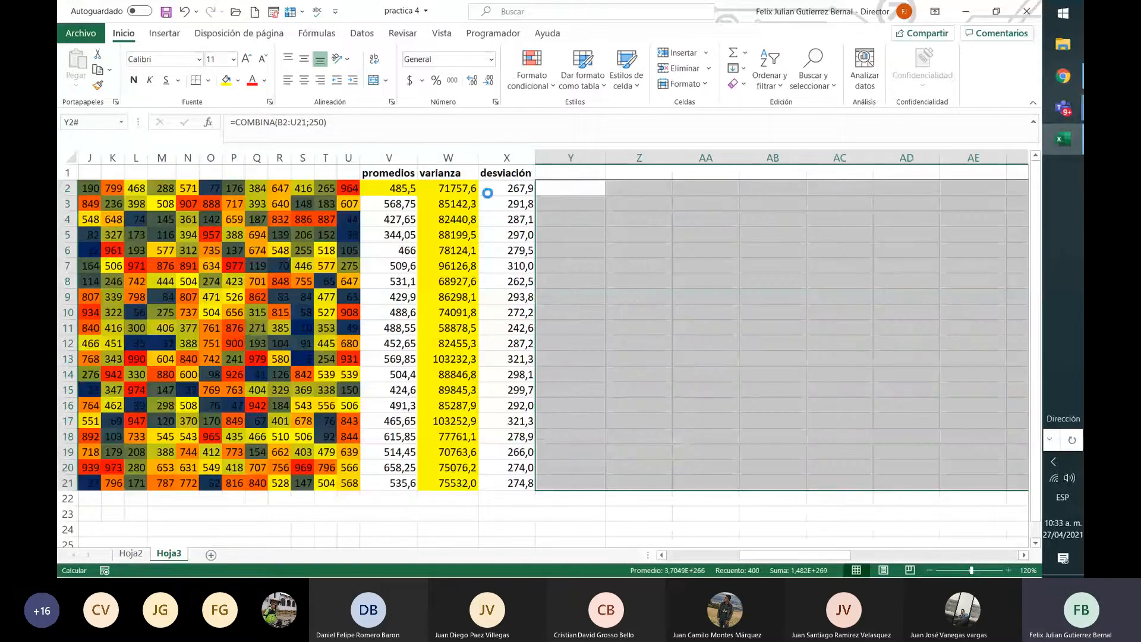
Start a new formula in Y2 and open the complete list of available functions
click(556, 189)
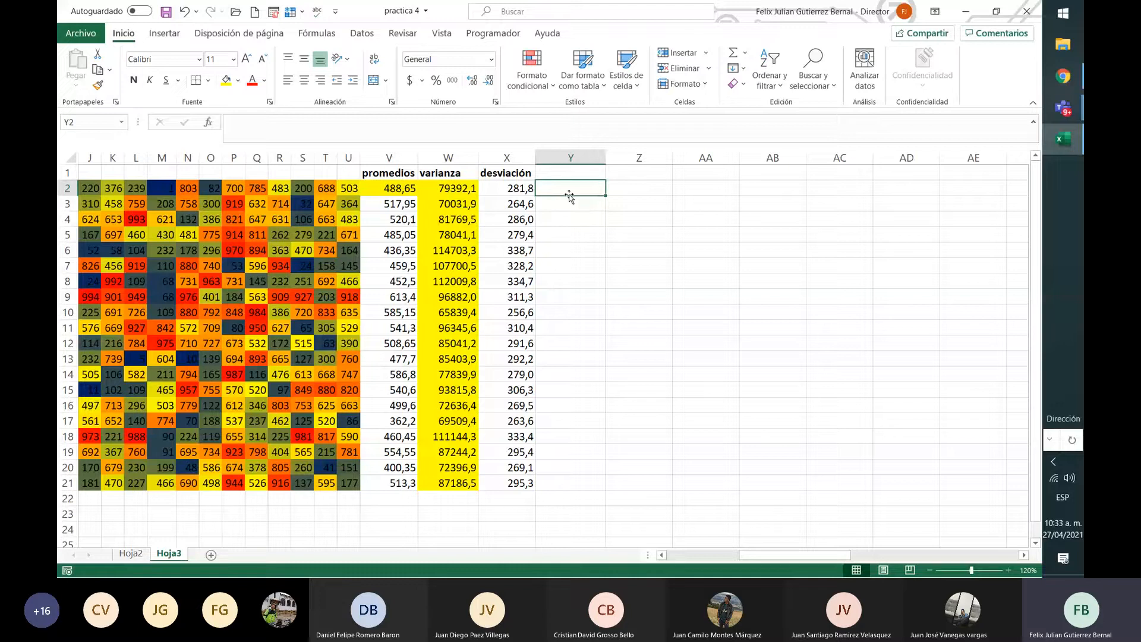
text(=)
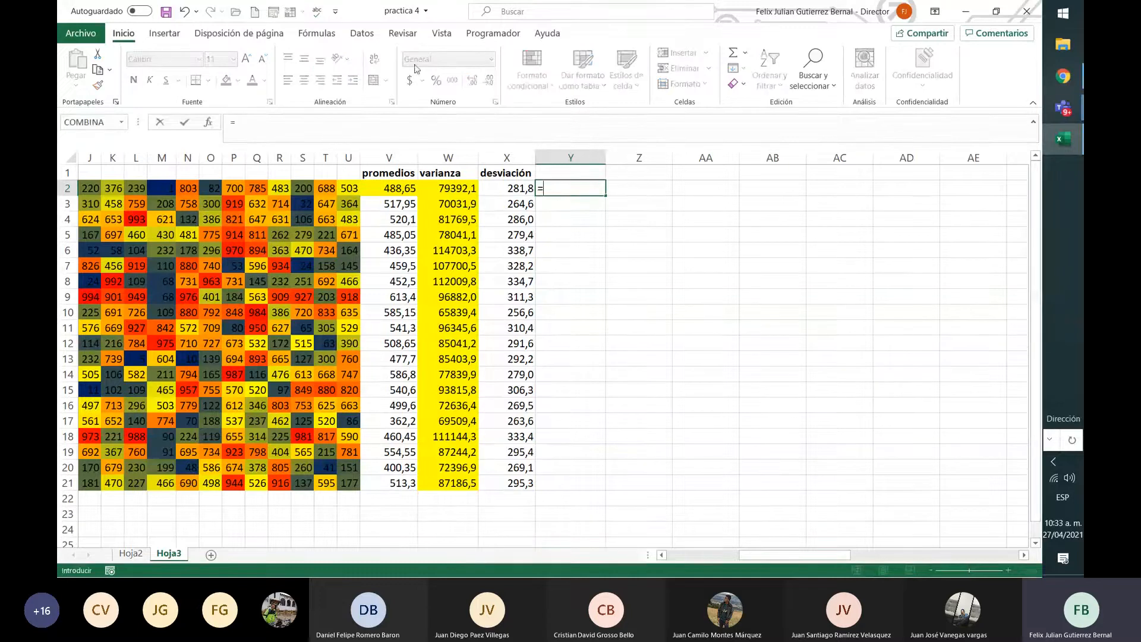
click(122, 123)
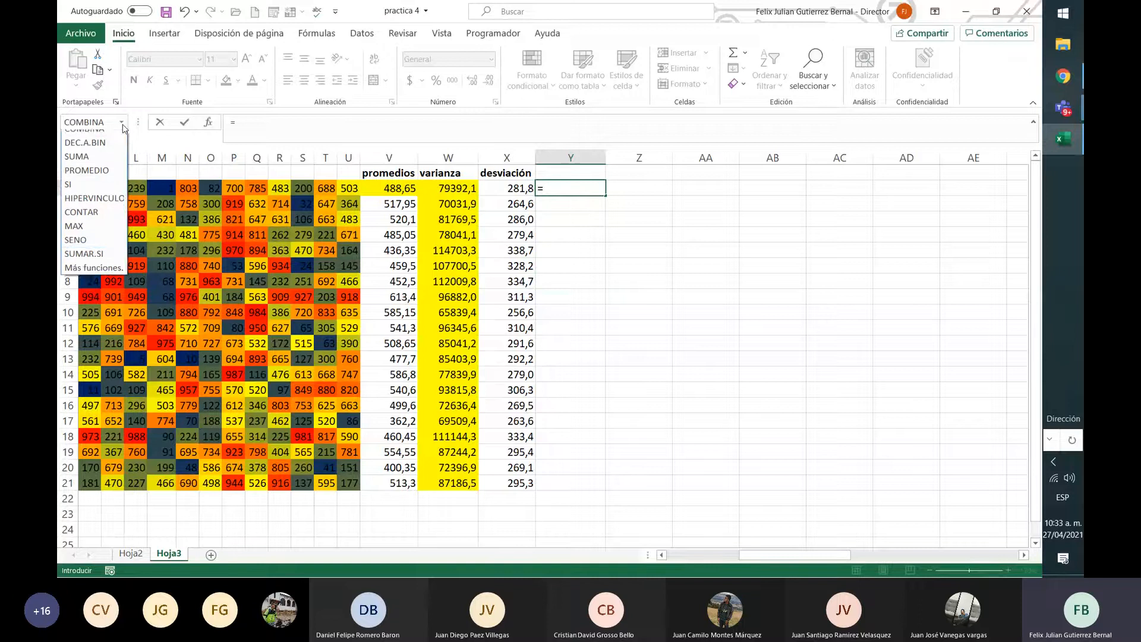
click(94, 276)
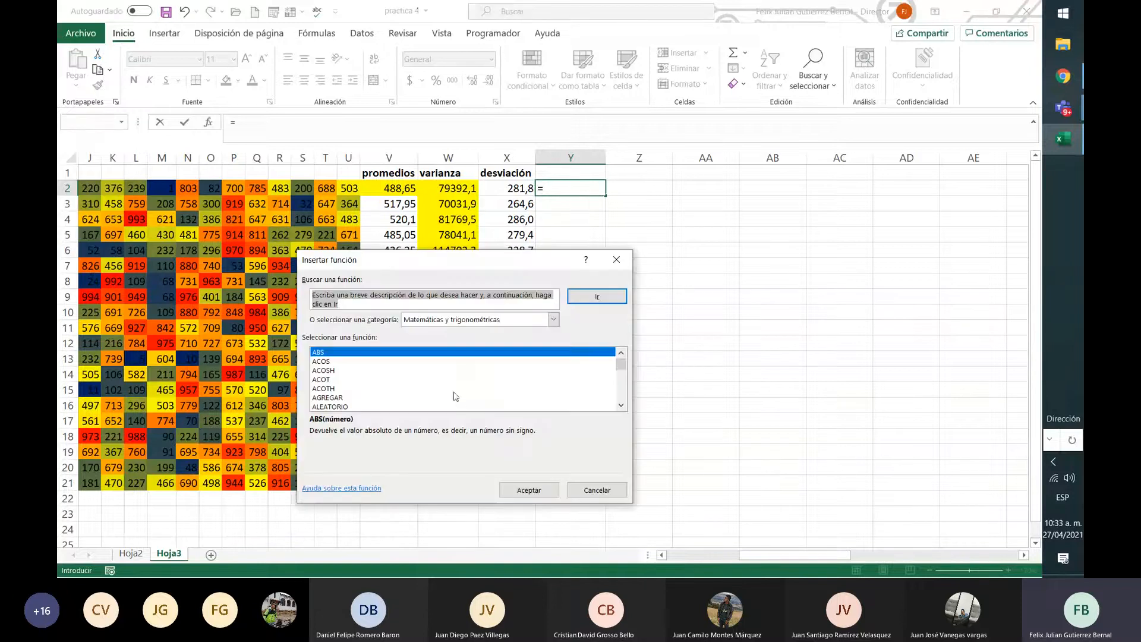
Browse the Matemáticas y trigonométricas functions and insert COCIENTE into Y2
click(350, 390)
scroll(351, 389, down, 6)
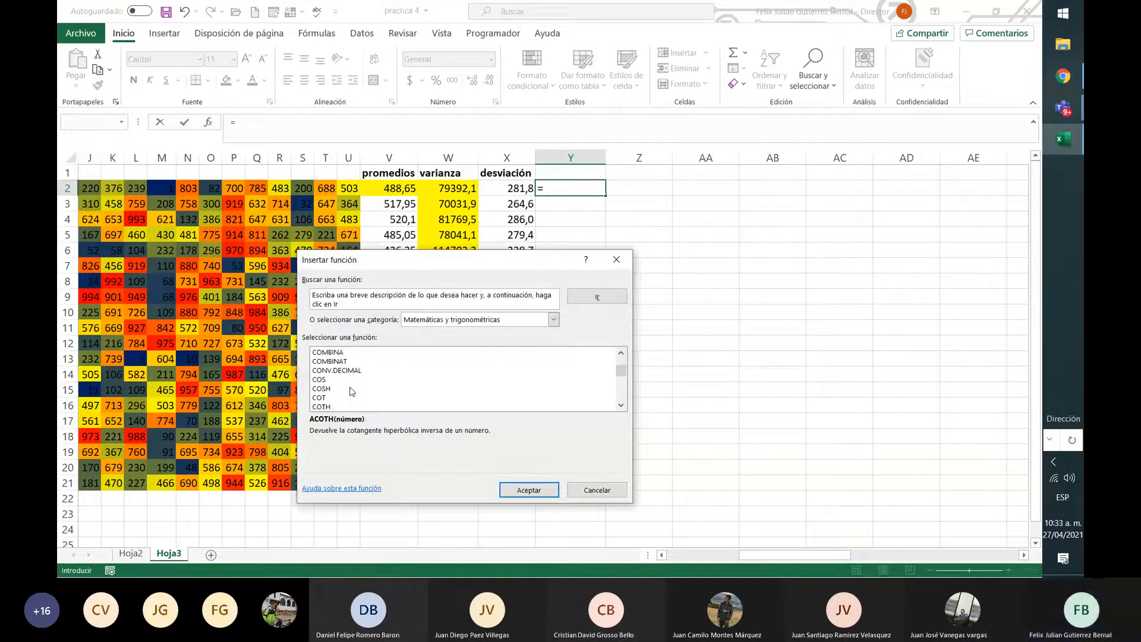
scroll(351, 391, up, 1)
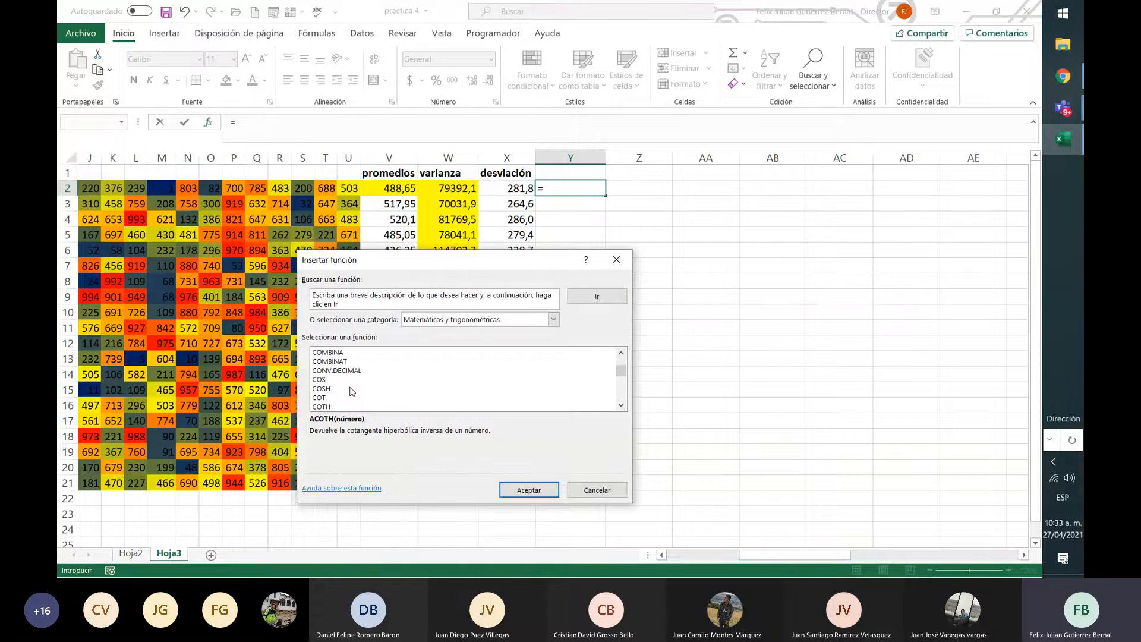
scroll(352, 391, up, 5)
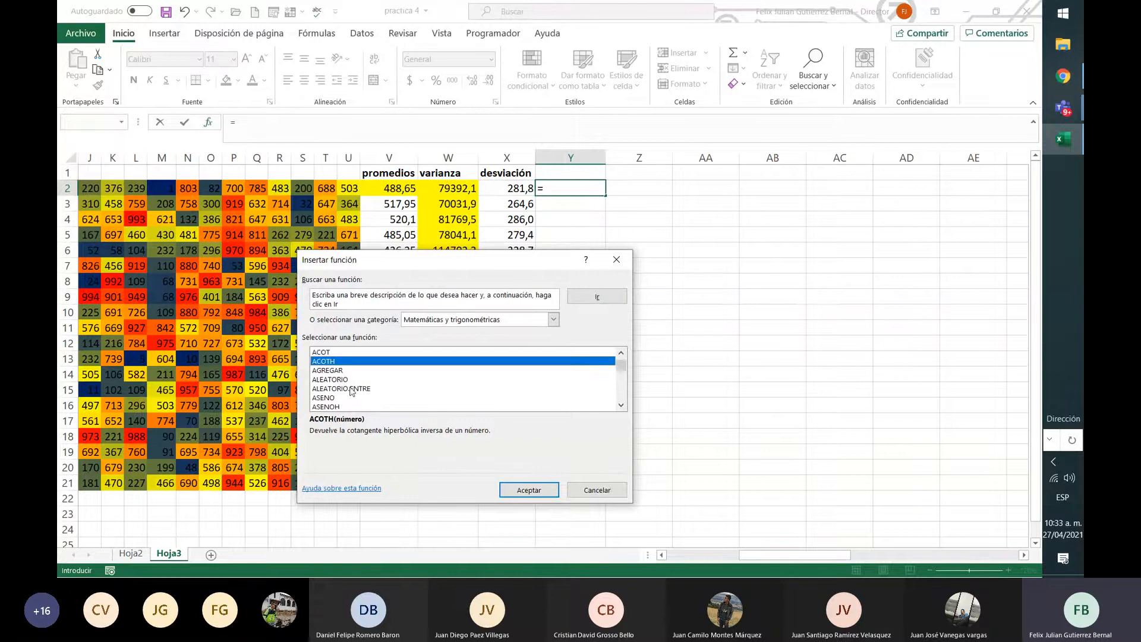
scroll(352, 391, down, 1)
click(349, 381)
key(Down)
key(Down)
key(Down)
key(Down)
key(Down)
key(Down)
key(Down)
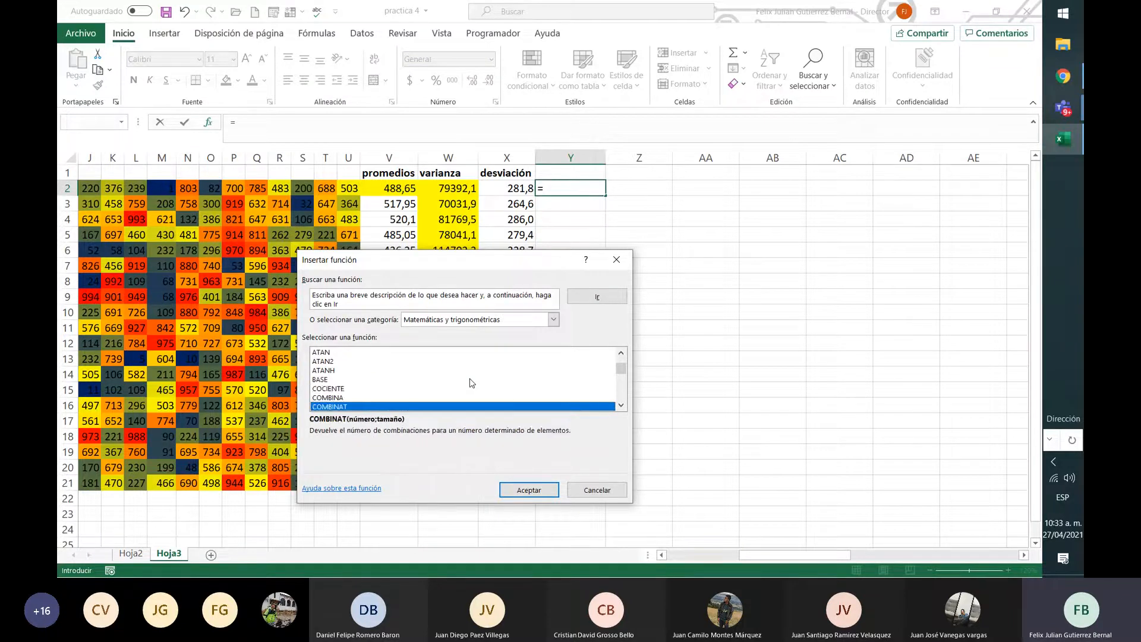
scroll(472, 382, down, 1)
key(Down)
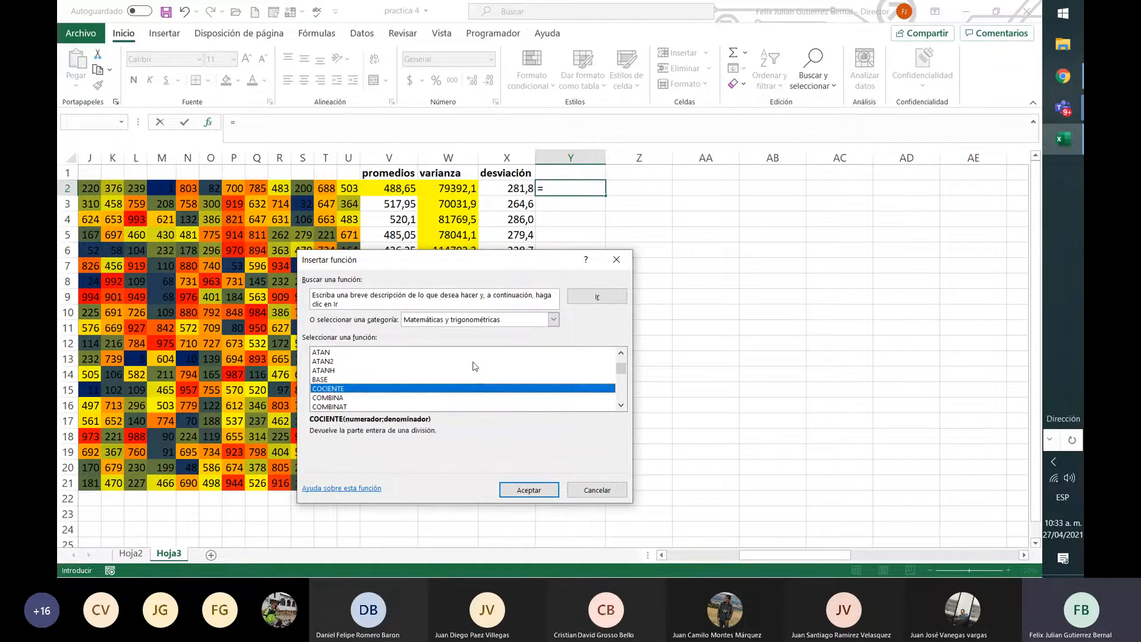
click(537, 491)
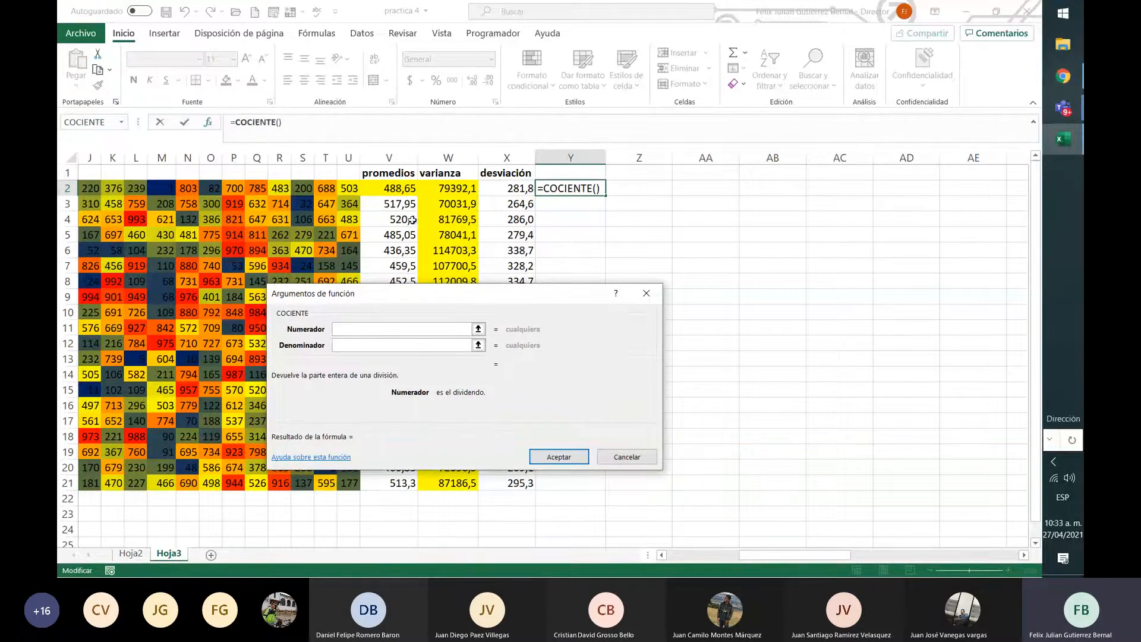
Set COCIENTE's numerator to V2 and denominator to X2, and copy the formula down through Y21
click(402, 184)
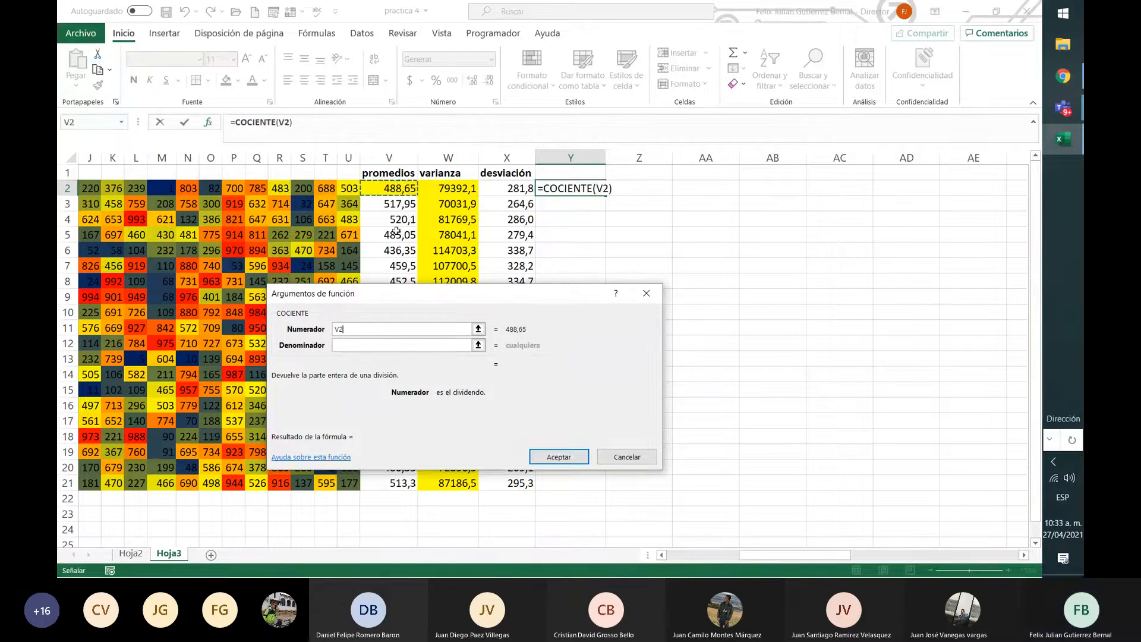
click(386, 345)
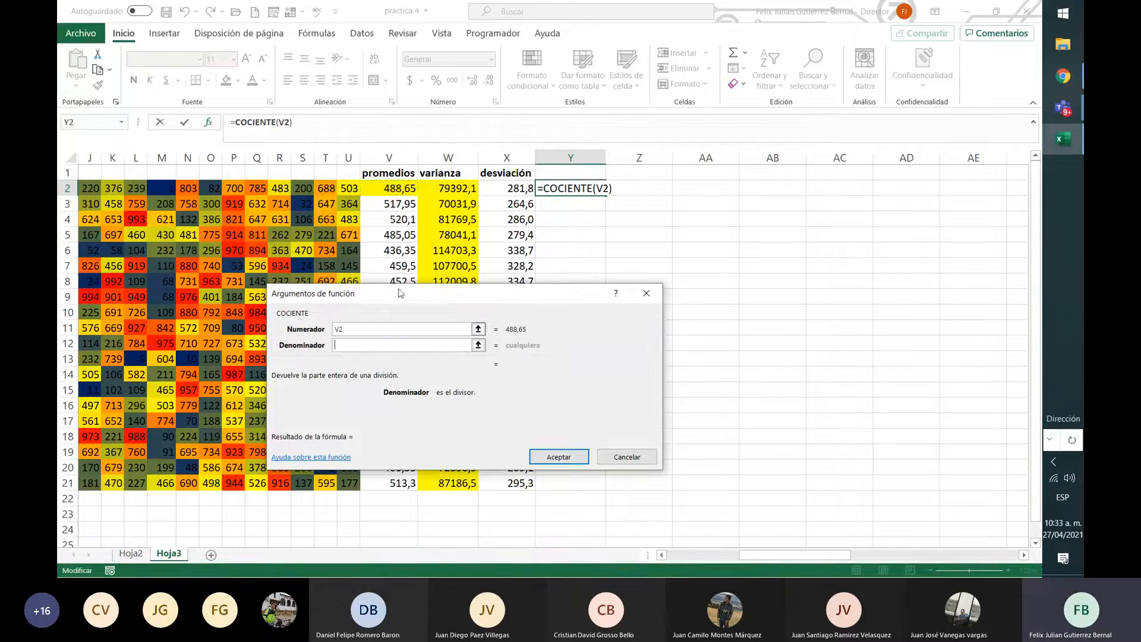
click(500, 186)
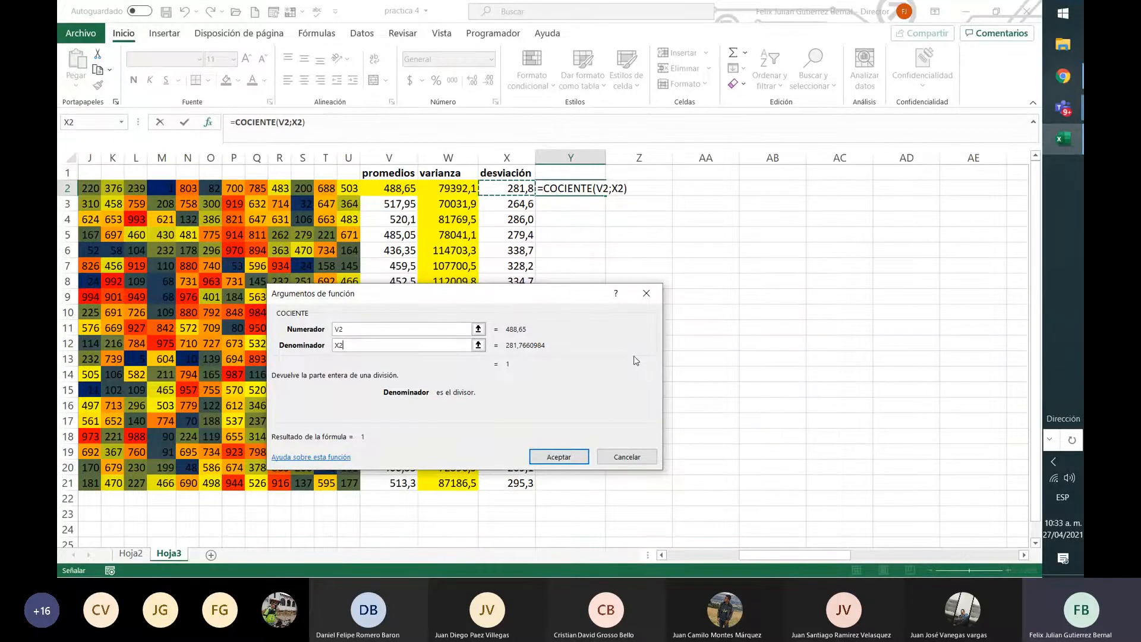
click(554, 457)
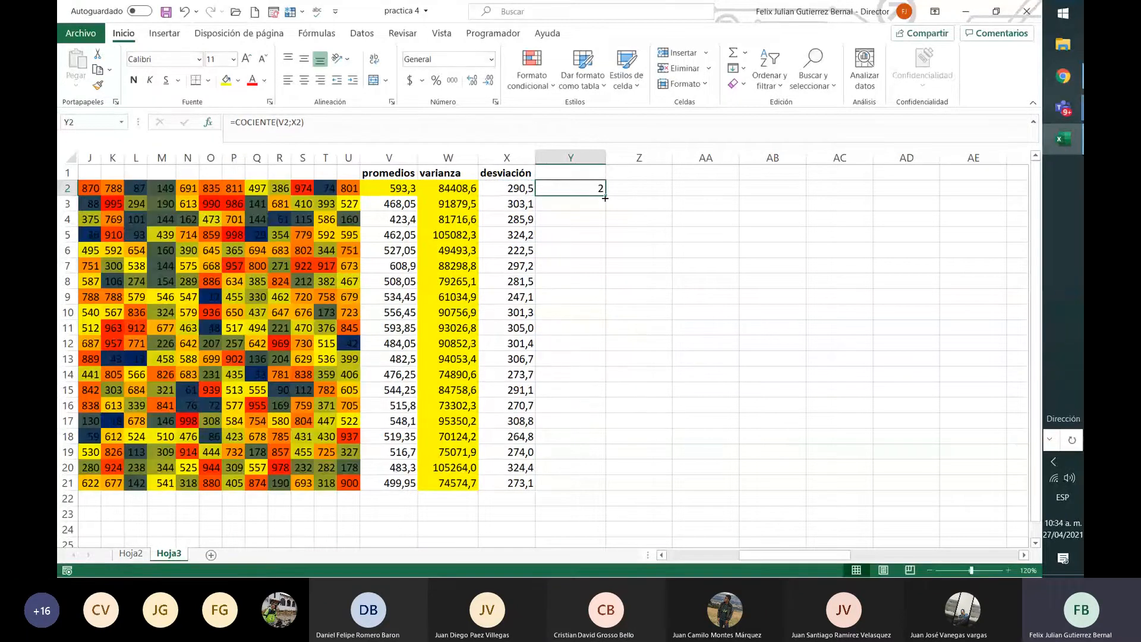
drag(606, 196, 601, 488)
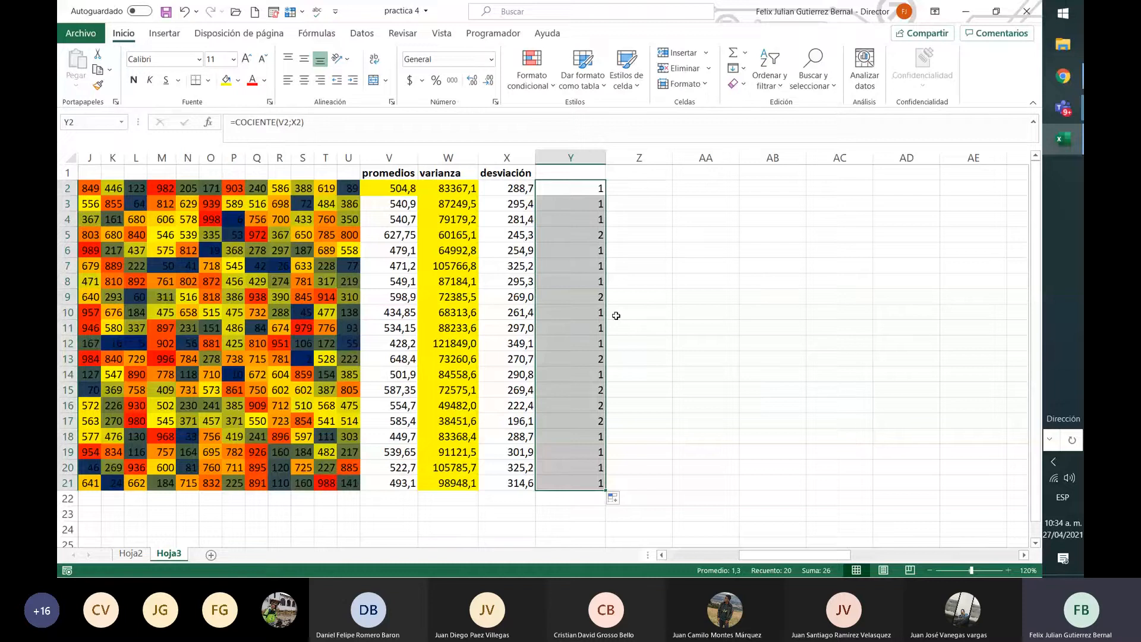
click(593, 171)
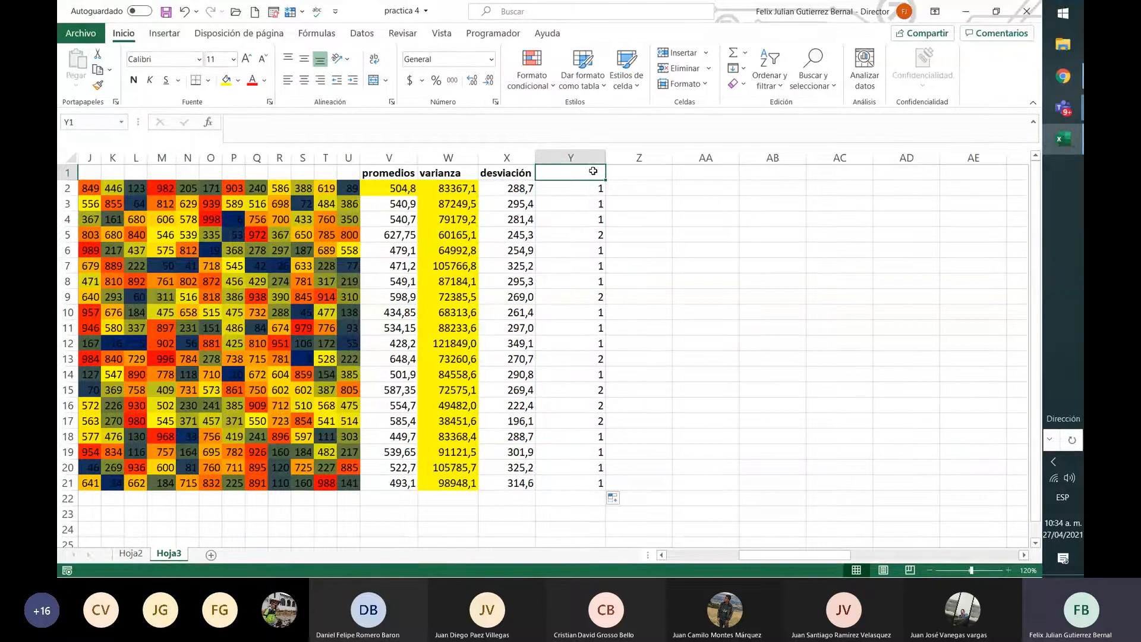
Enter the headers "división entera" in Y1 and "residuo" in Z1
text(división)
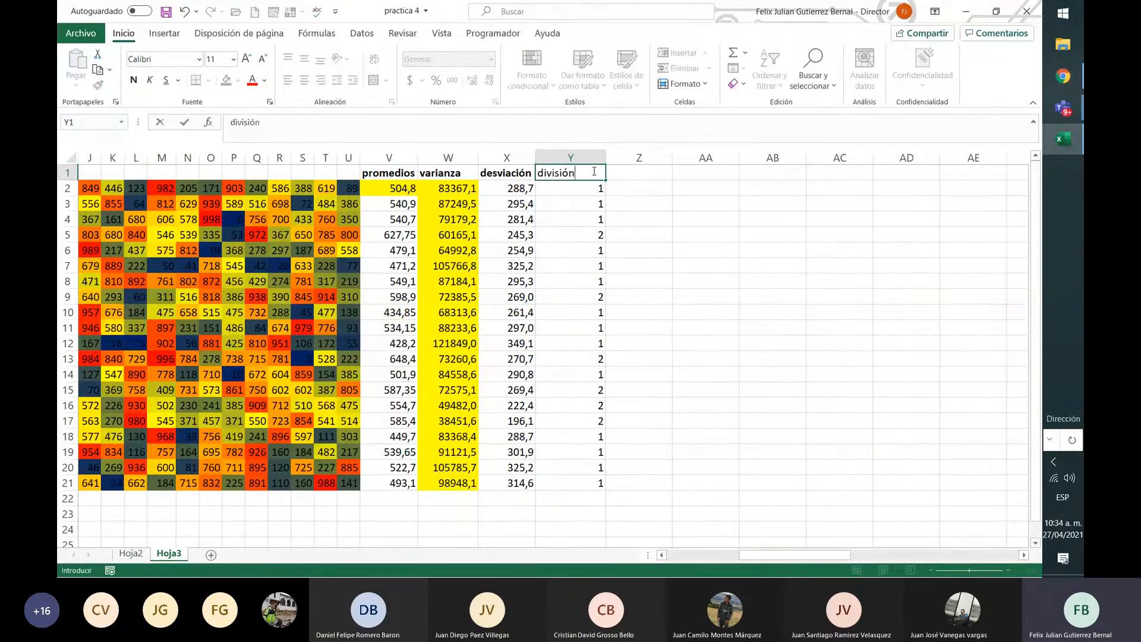
text( entera)
key(Tab)
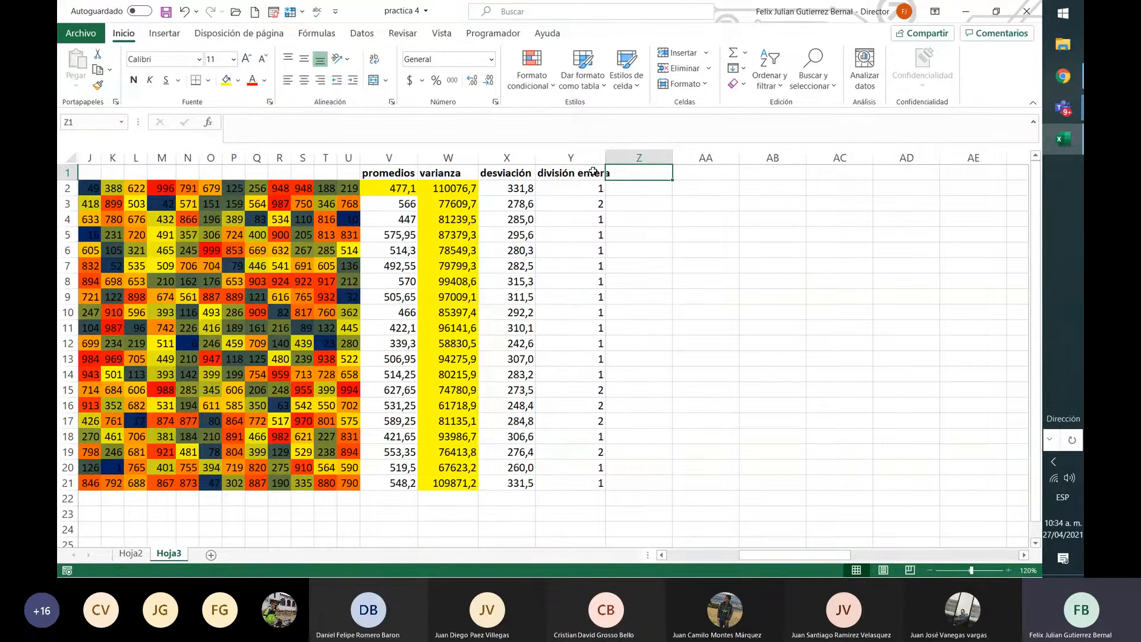
text(residuo)
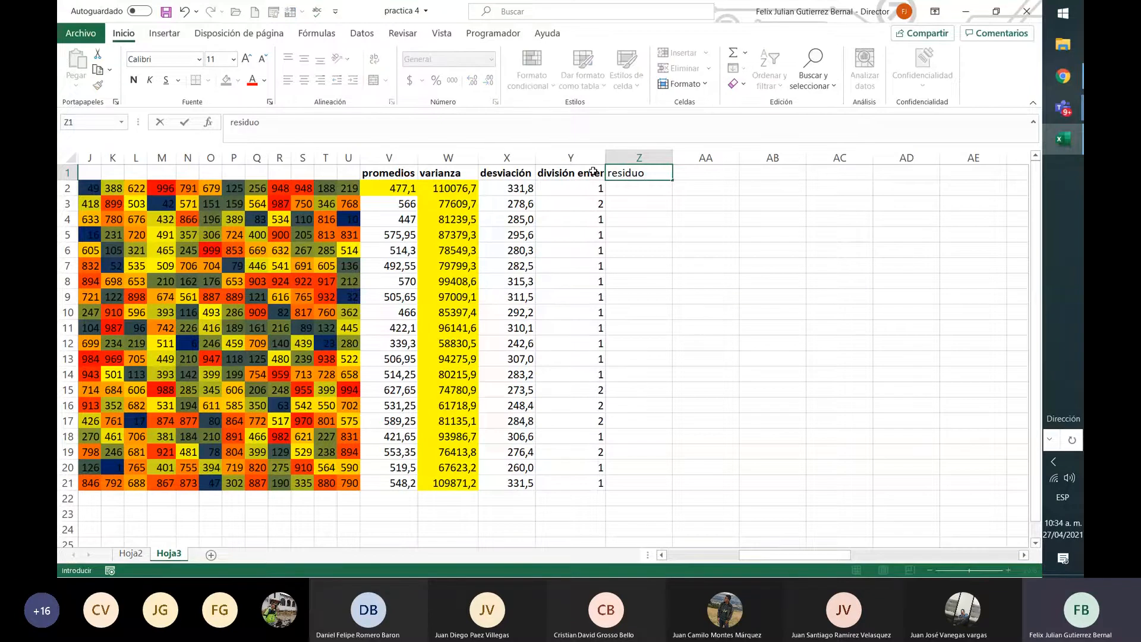
Start a formula in Z2 and insert the RESIDUO function from the Matemáticas y trigonométricas category
key(Down)
key(Down)
key(Down)
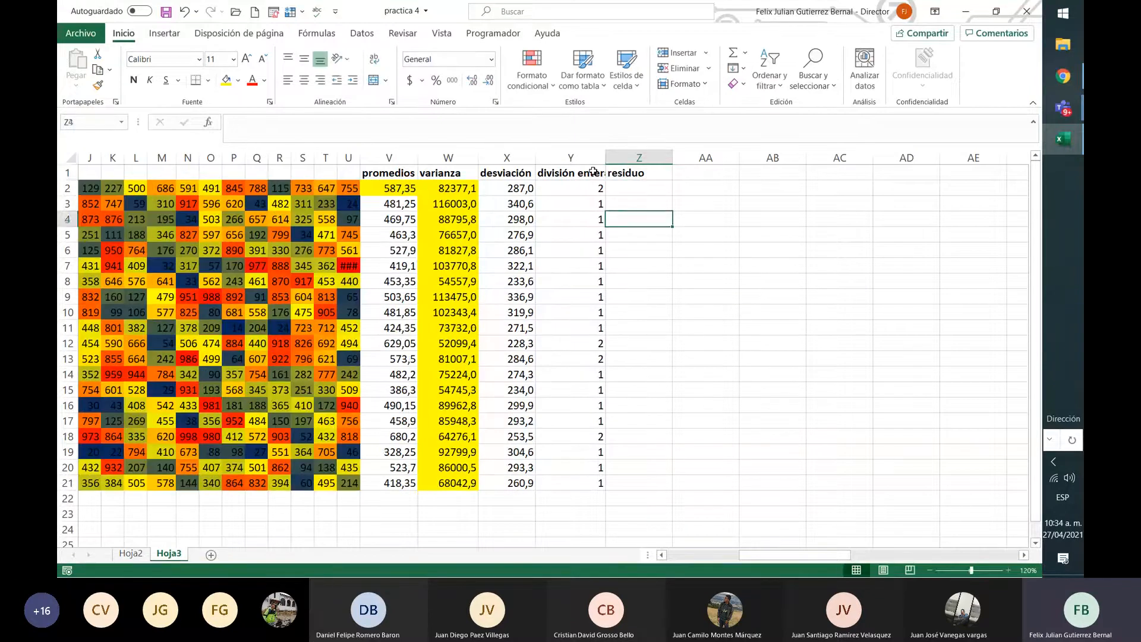
key(Up)
key(Up)
text(=)
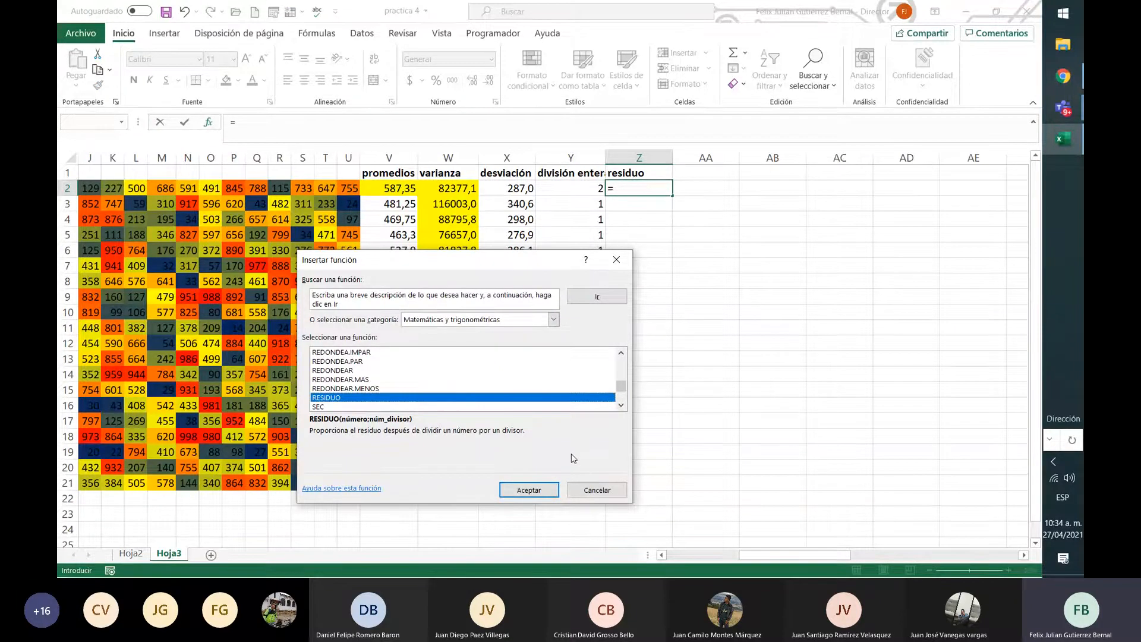
click(529, 491)
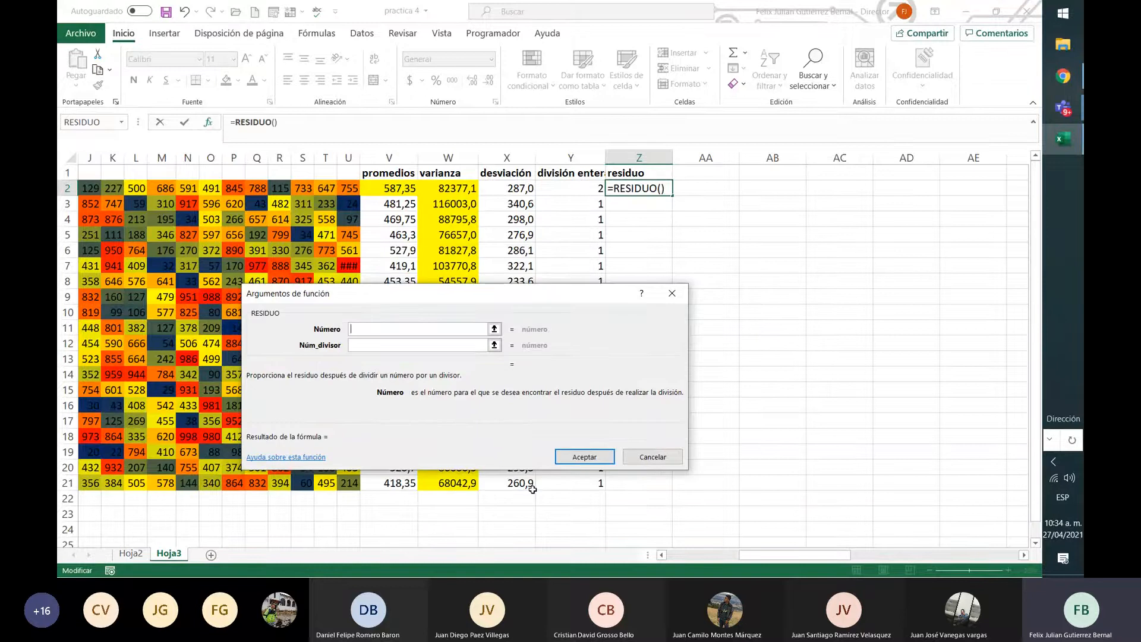
Set RESIDUO's number to V2 and its divisor to X2, and accept the formula
click(394, 188)
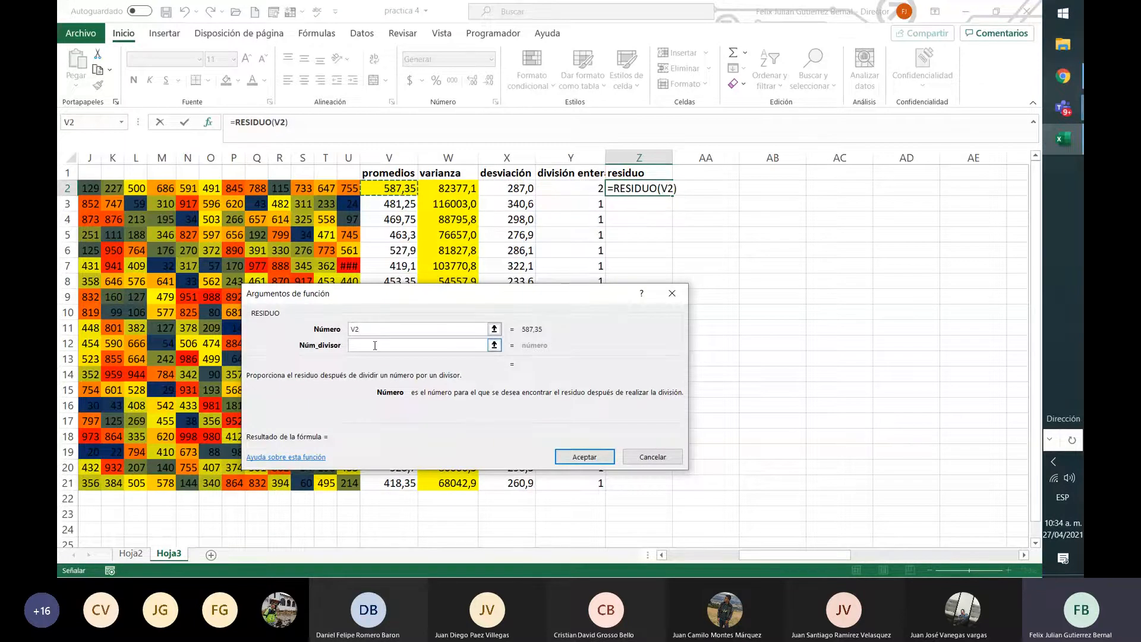
click(486, 345)
click(494, 188)
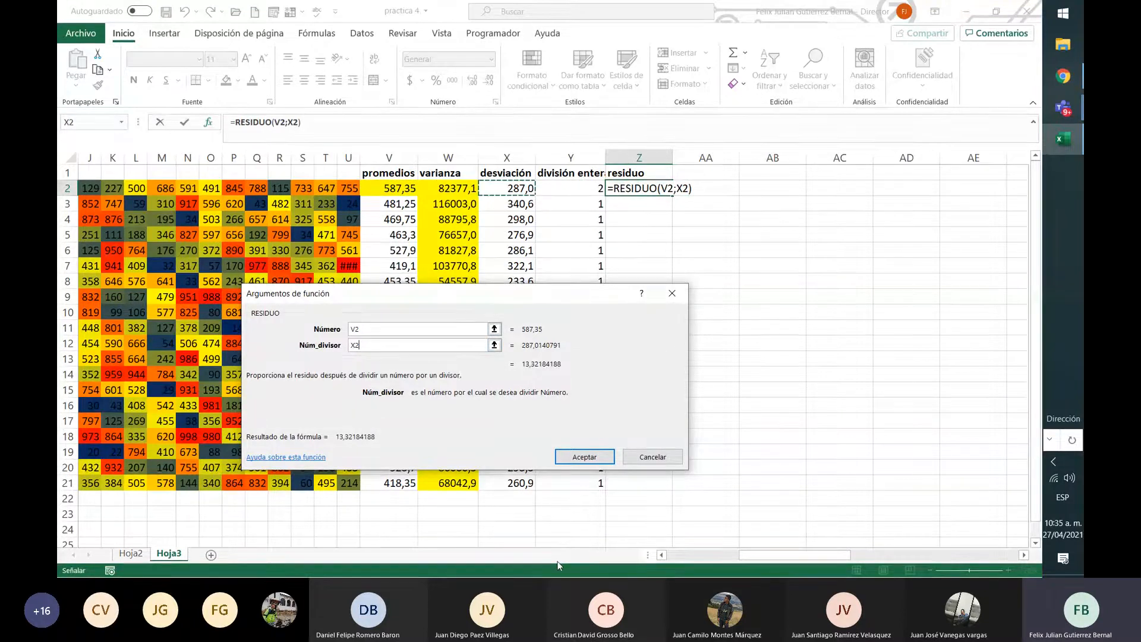
click(594, 453)
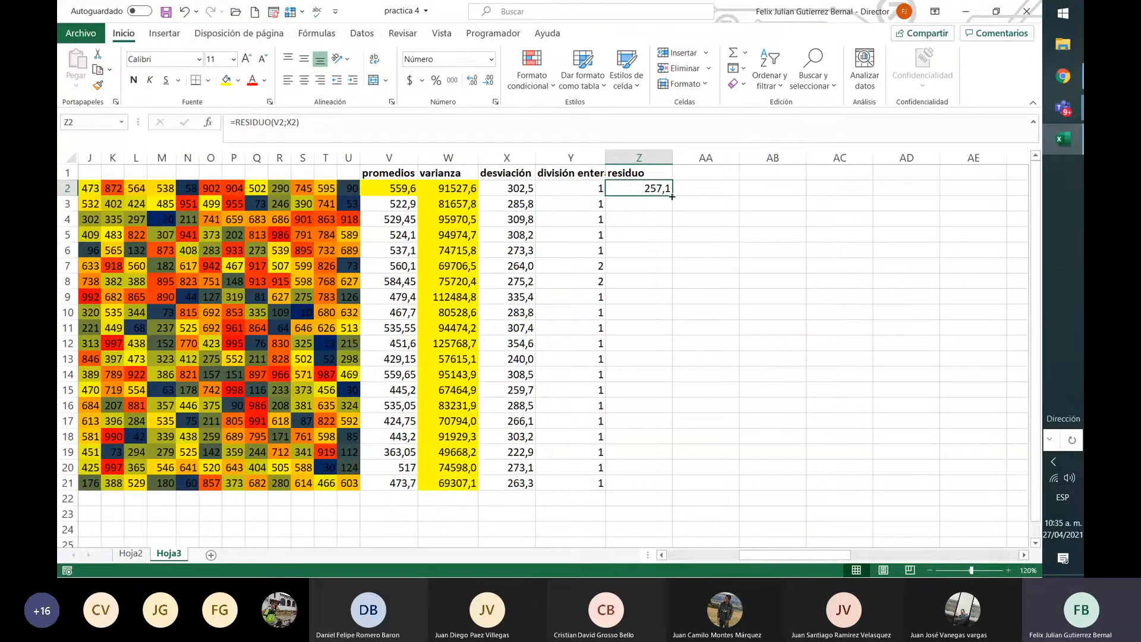
Copy the RESIDUO formula from Z2 down through Z21 and fit column Z's width to its content
drag(672, 196, 666, 490)
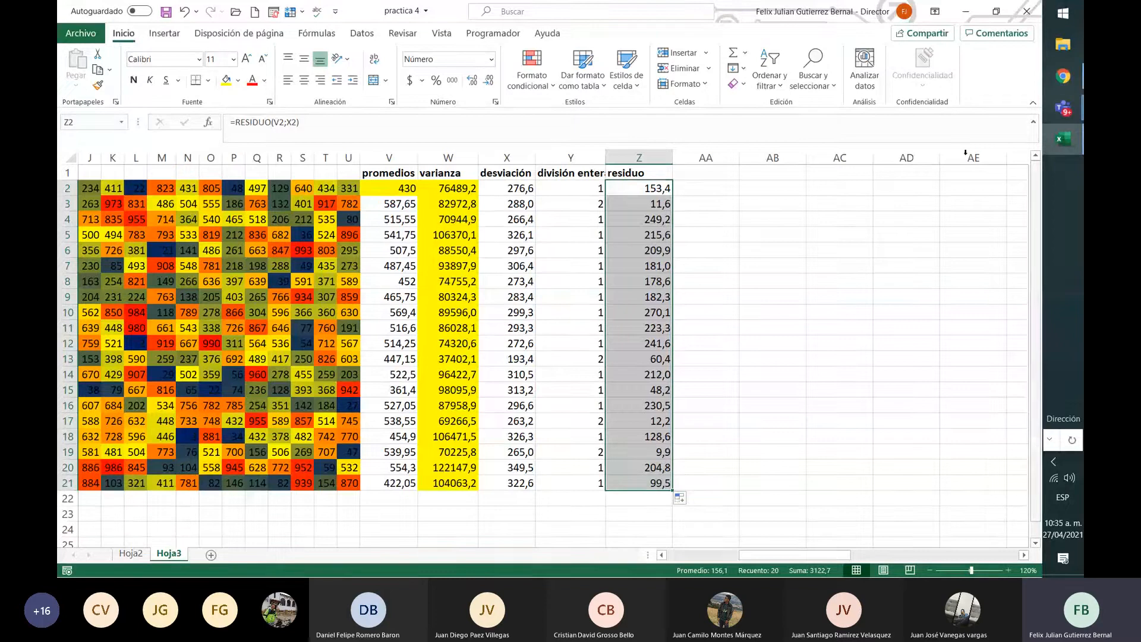
double_click(673, 159)
Start a formula in AA1 and open the complete list of available functions
click(668, 171)
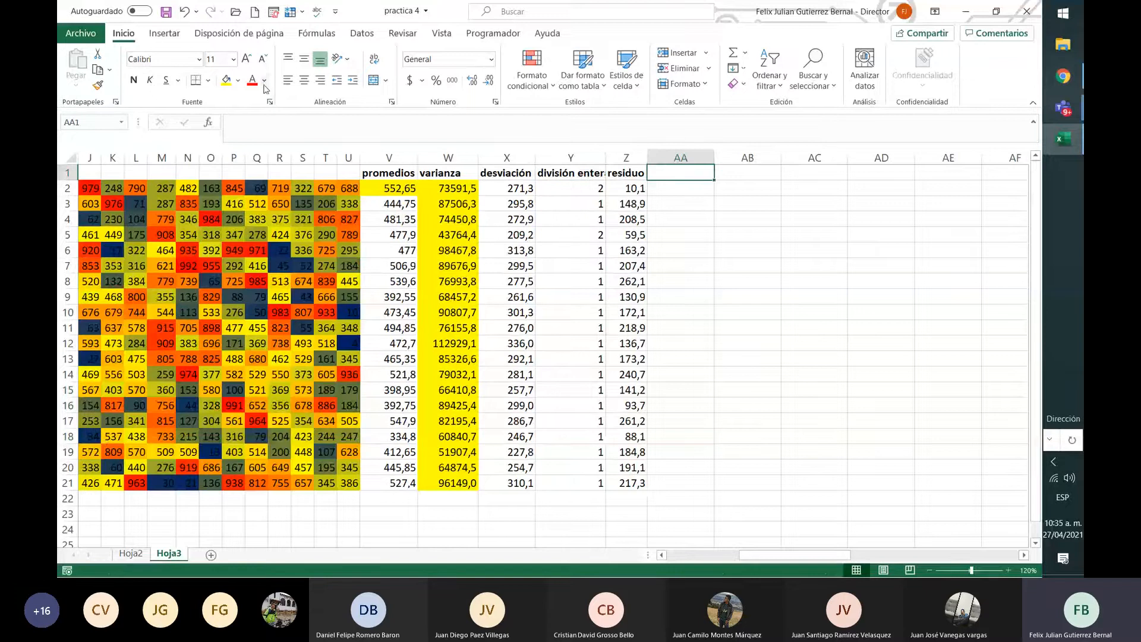
text(=)
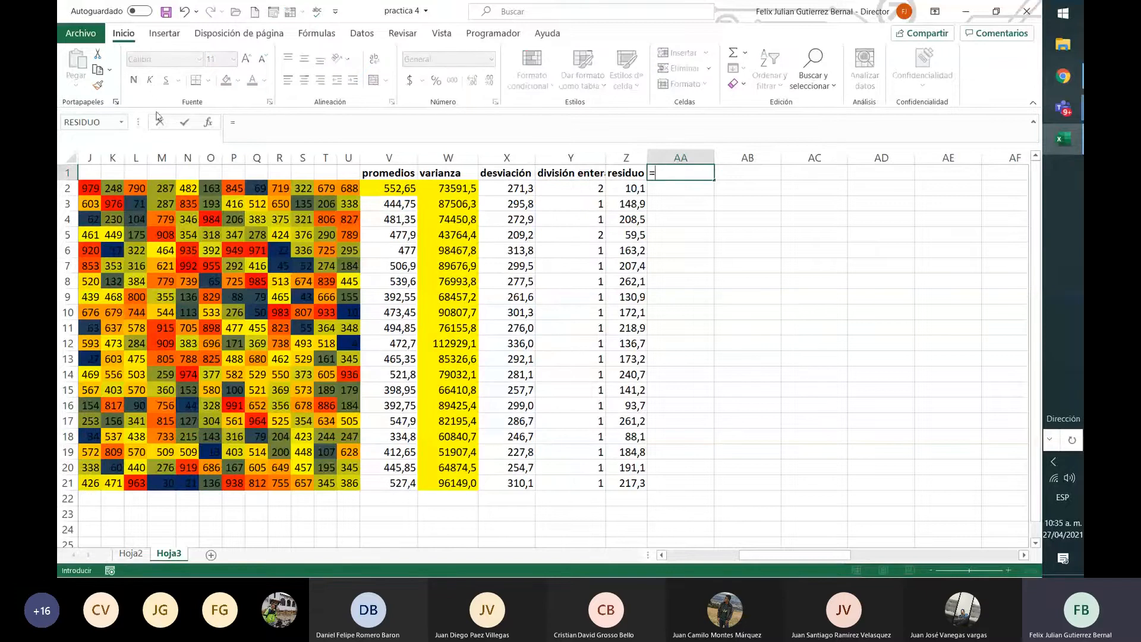
click(122, 121)
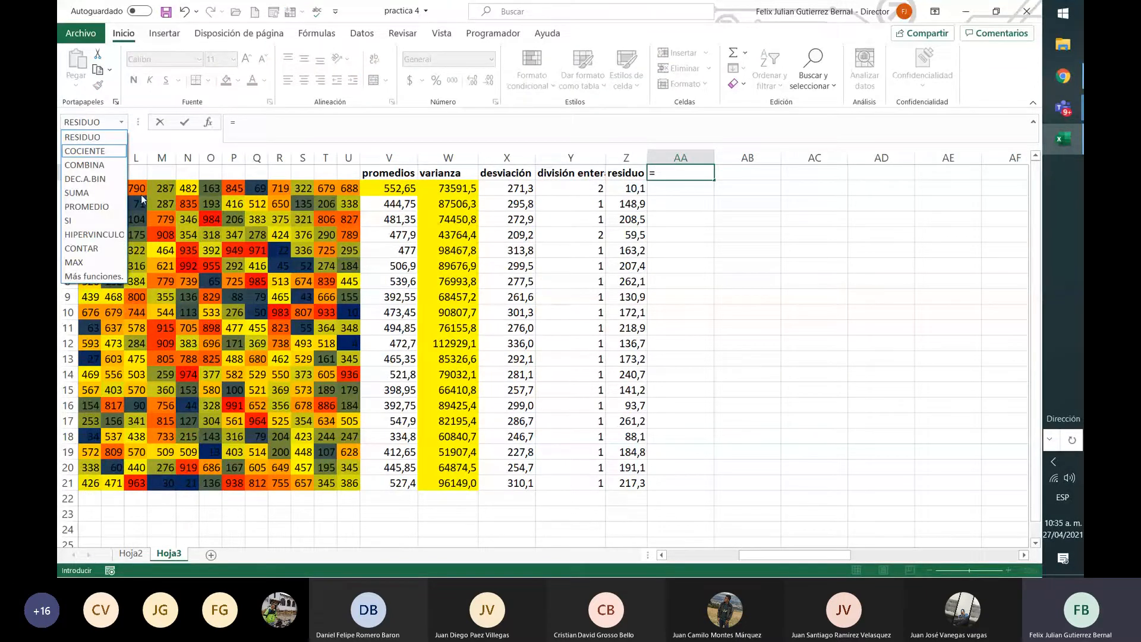
click(94, 277)
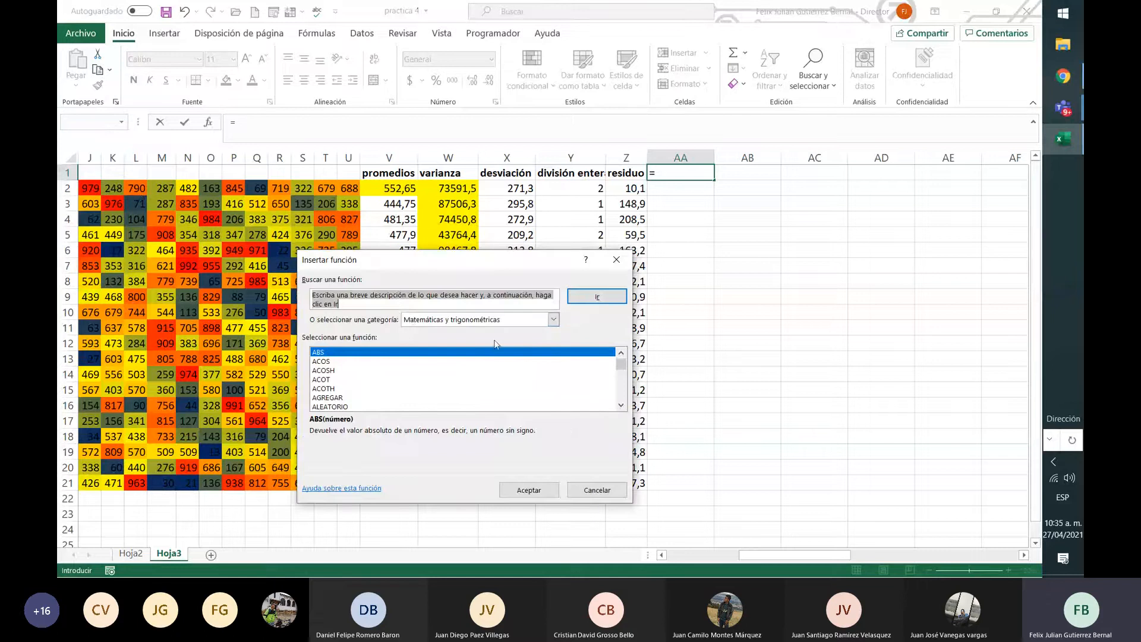
Browse the Matemáticas y trigonométricas functions and read the descriptions of the rounding functions, from REDOND.MULT to REDONDEAR.MENOS
click(356, 397)
scroll(357, 394, down, 6)
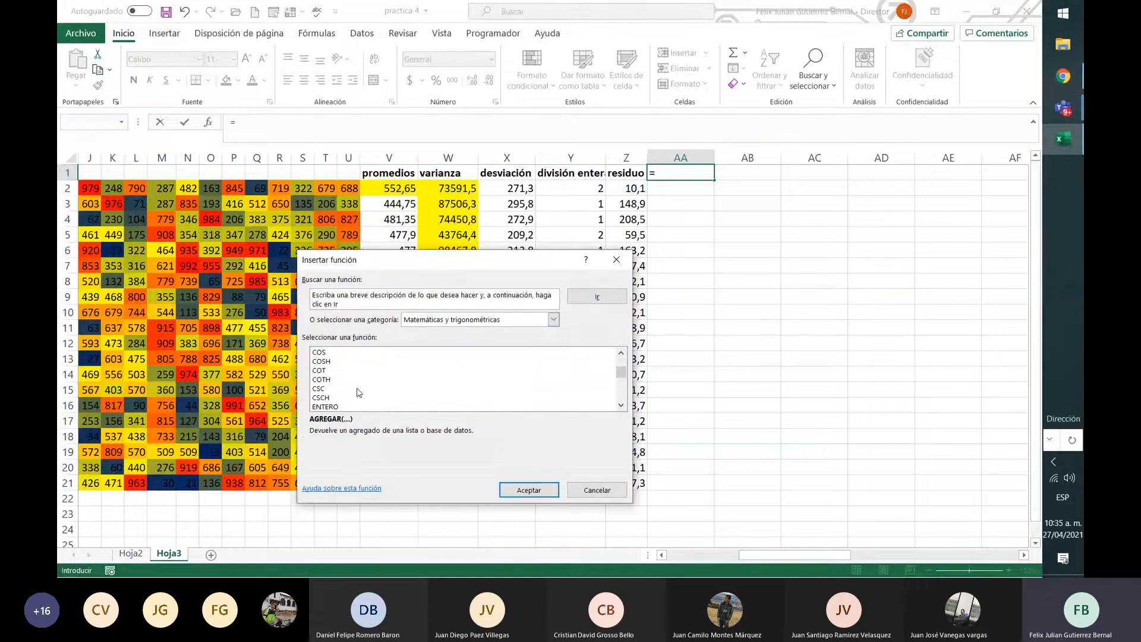
scroll(360, 396, down, 2)
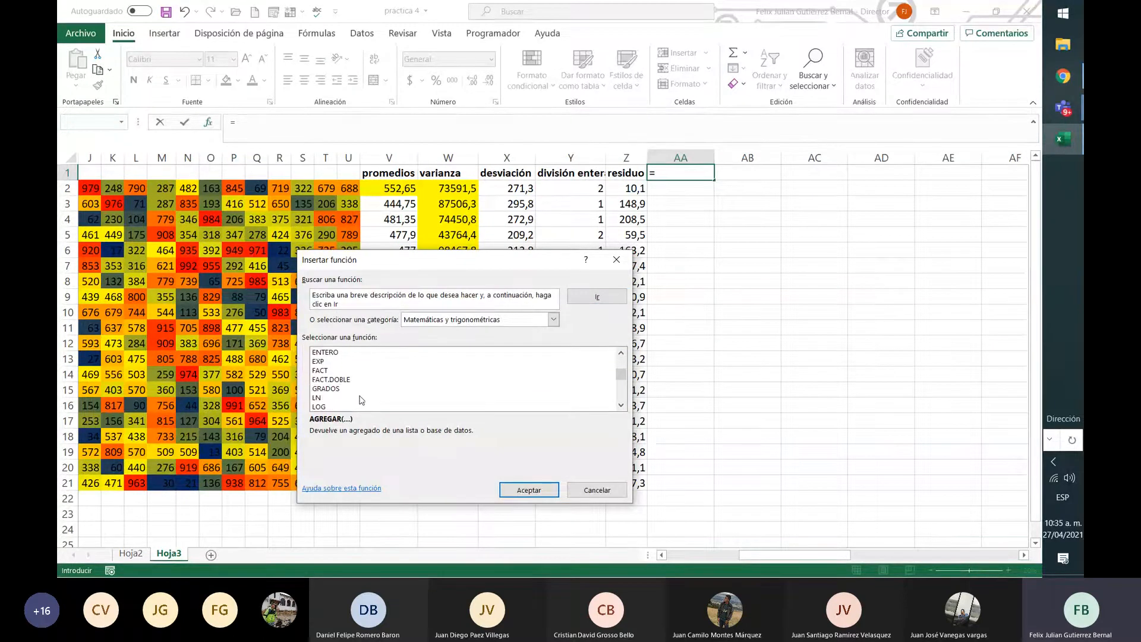
scroll(360, 400, down, 3)
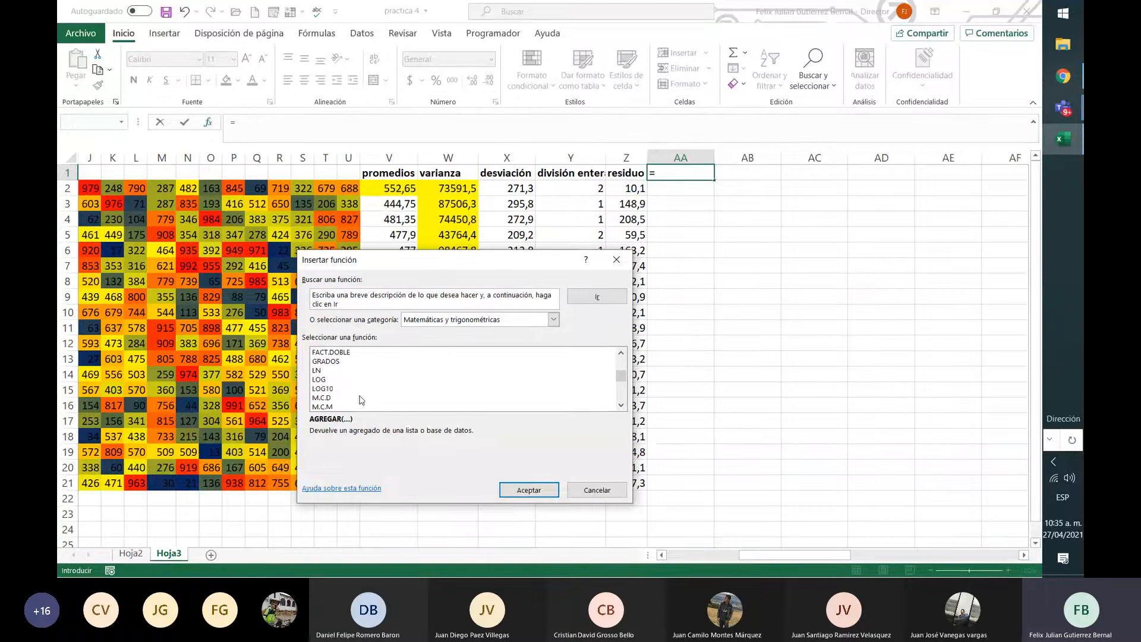
scroll(361, 400, down, 2)
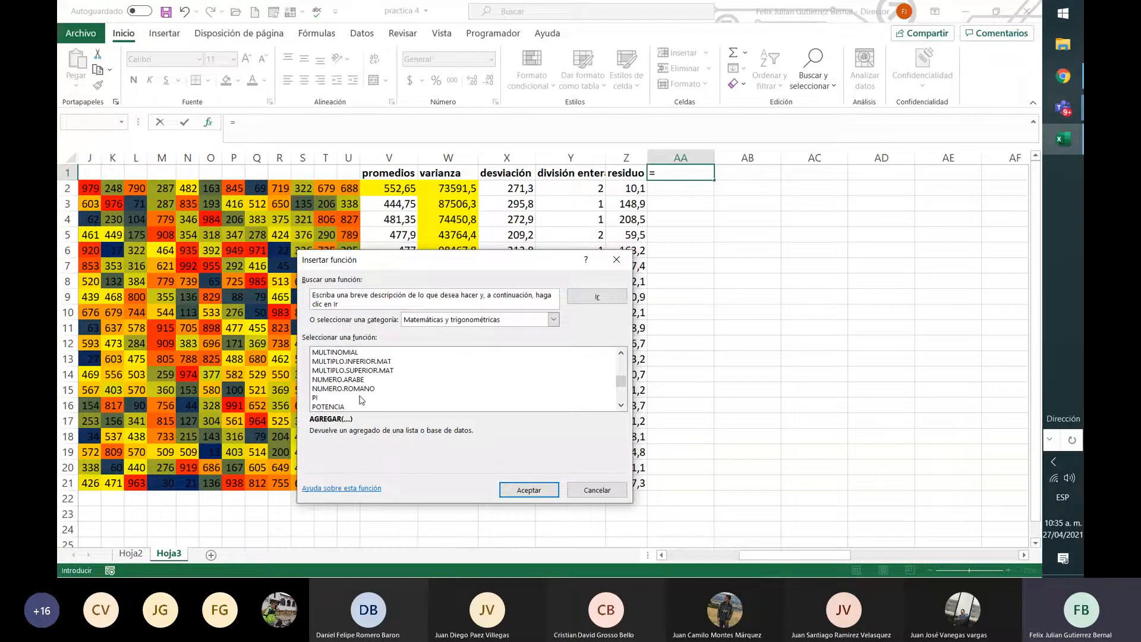
scroll(362, 400, down, 1)
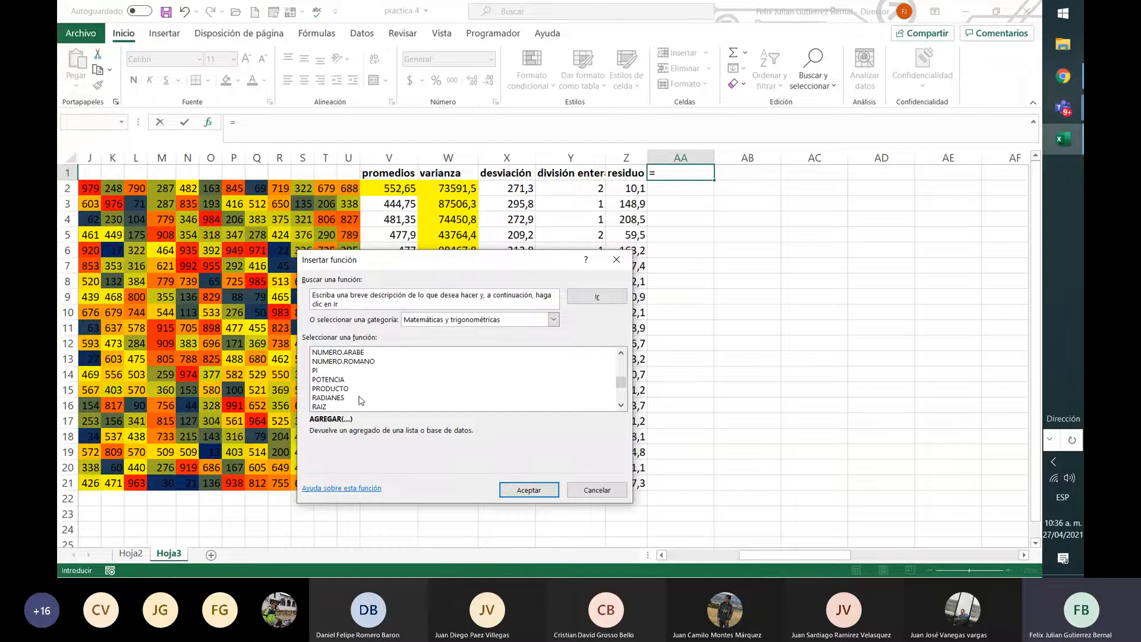
scroll(361, 400, down, 2)
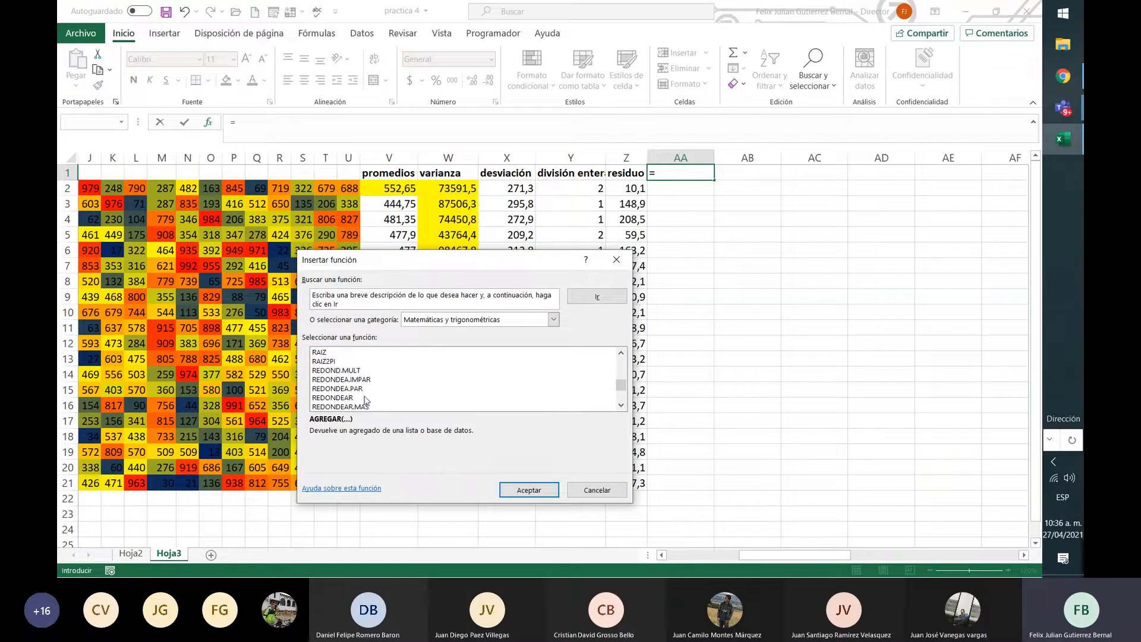
click(360, 371)
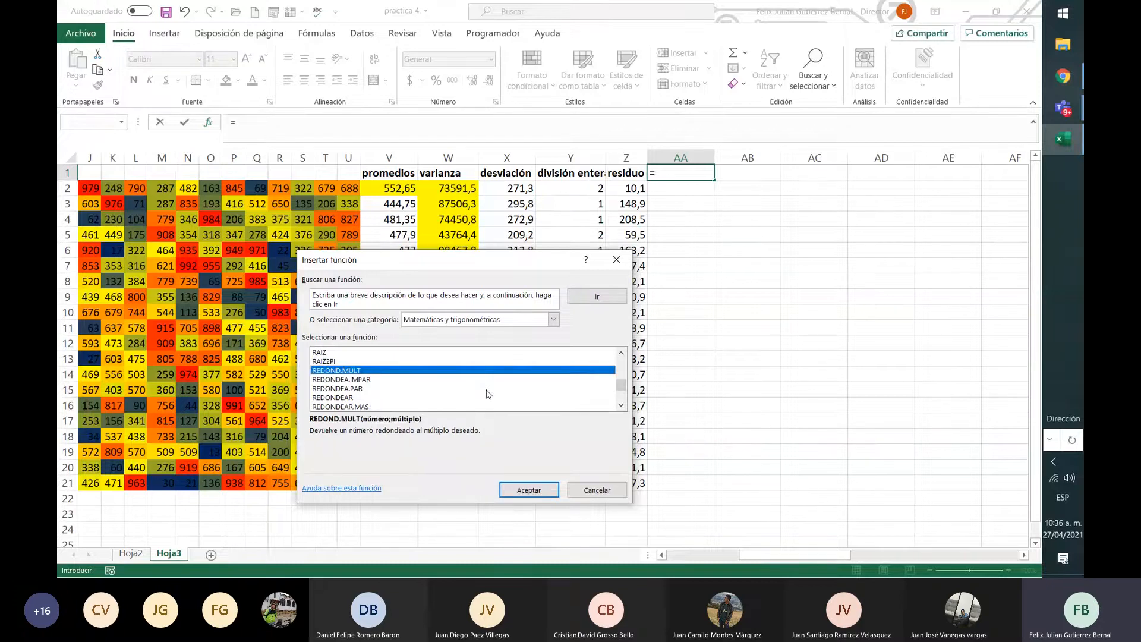
key(Down)
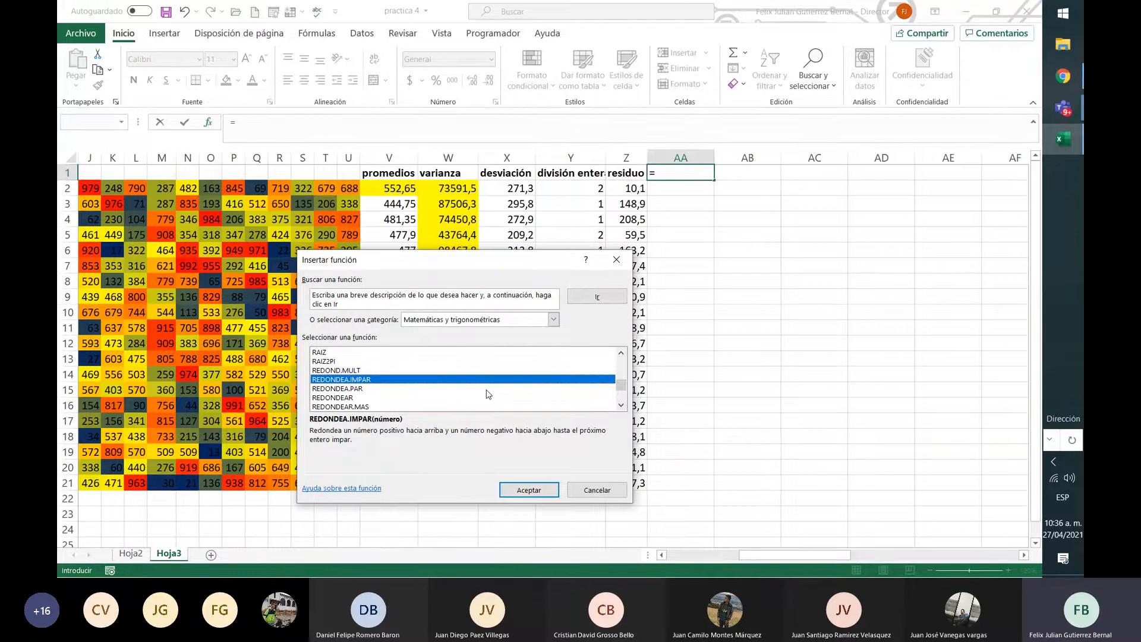
click(487, 390)
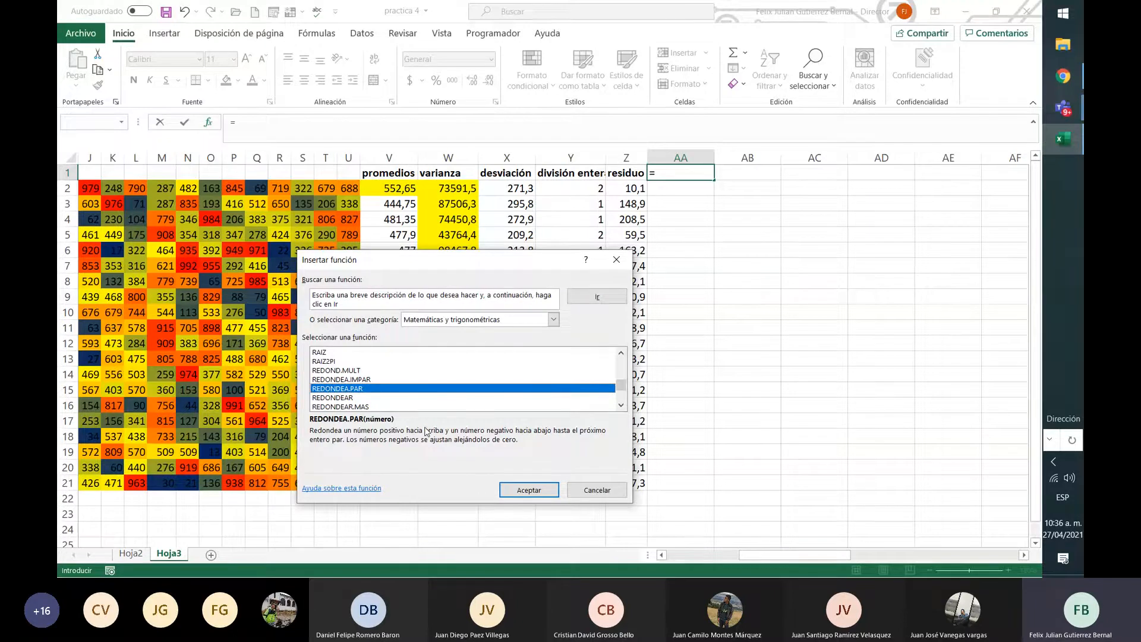
key(Down)
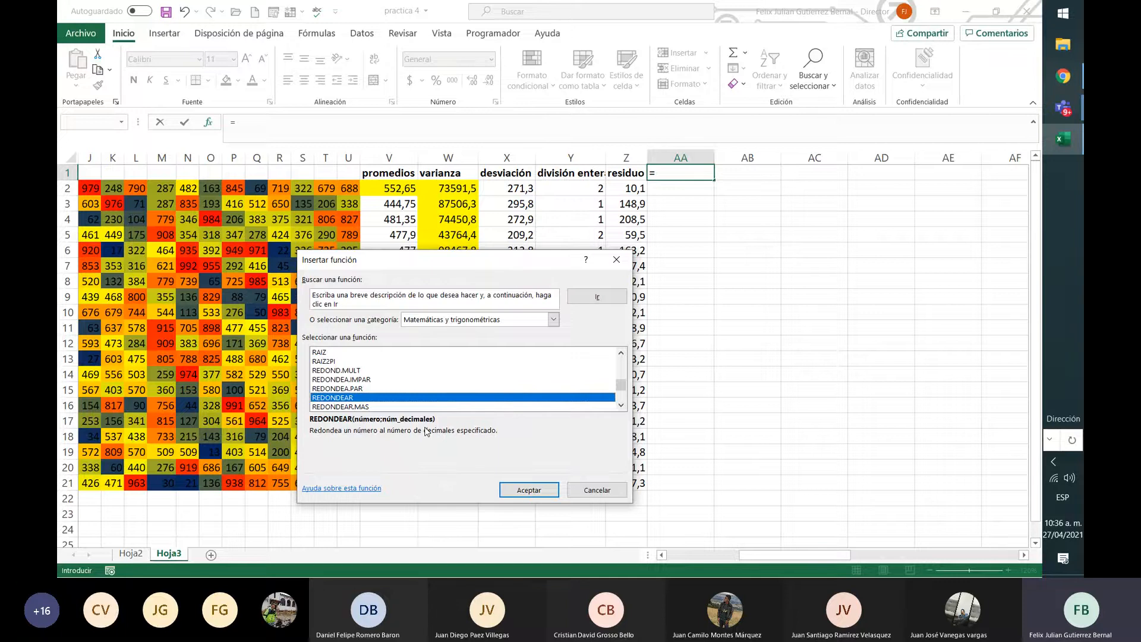
key(Down)
key(Down)
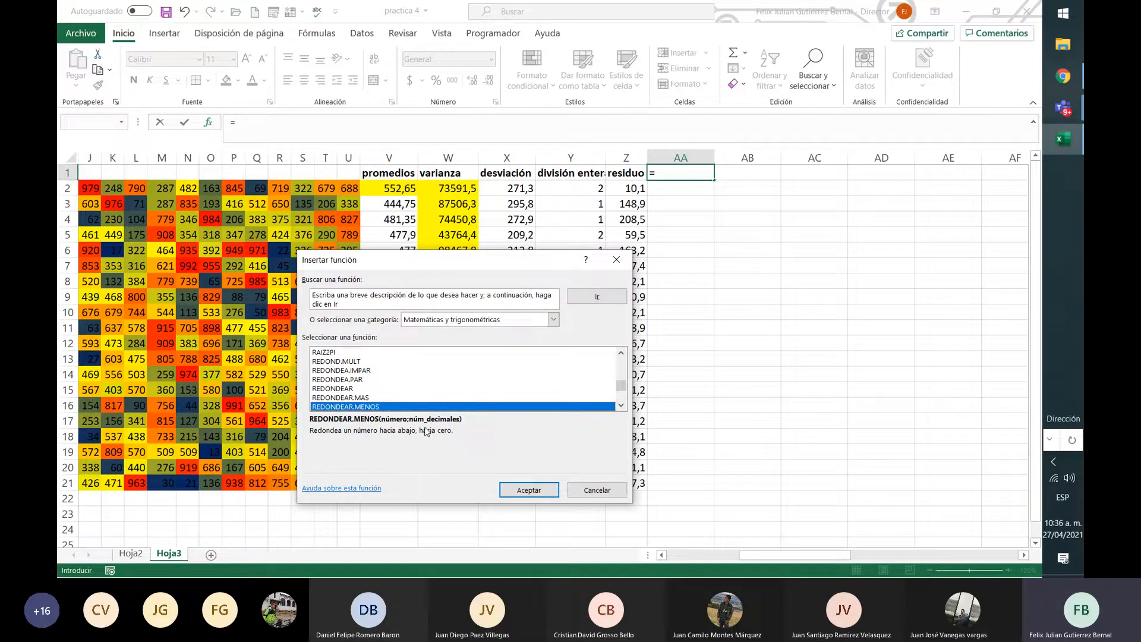
key(Down)
key(Up)
key(Up)
key(Up)
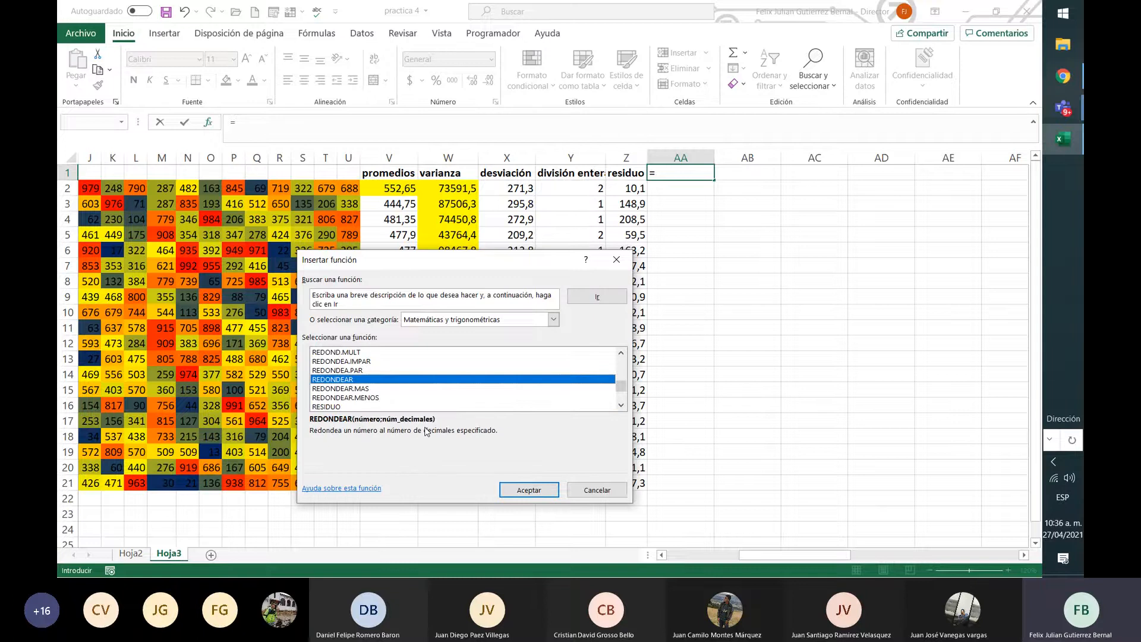
Insert REDONDEAR into AA1 with Z2 as the number and 0 decimals
double_click(347, 382)
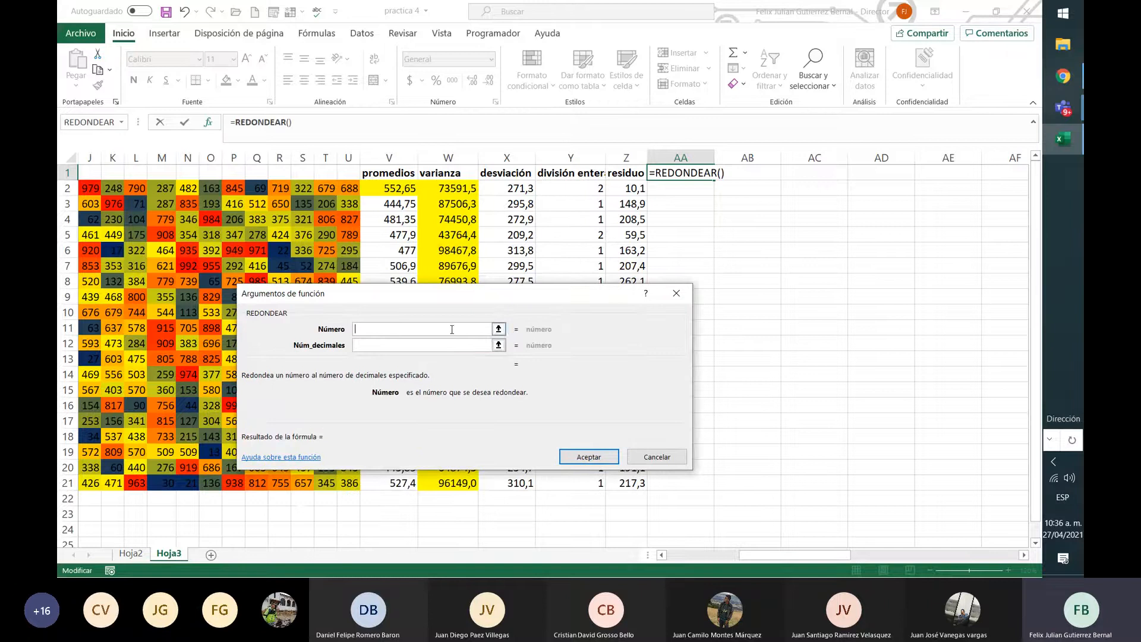
click(631, 188)
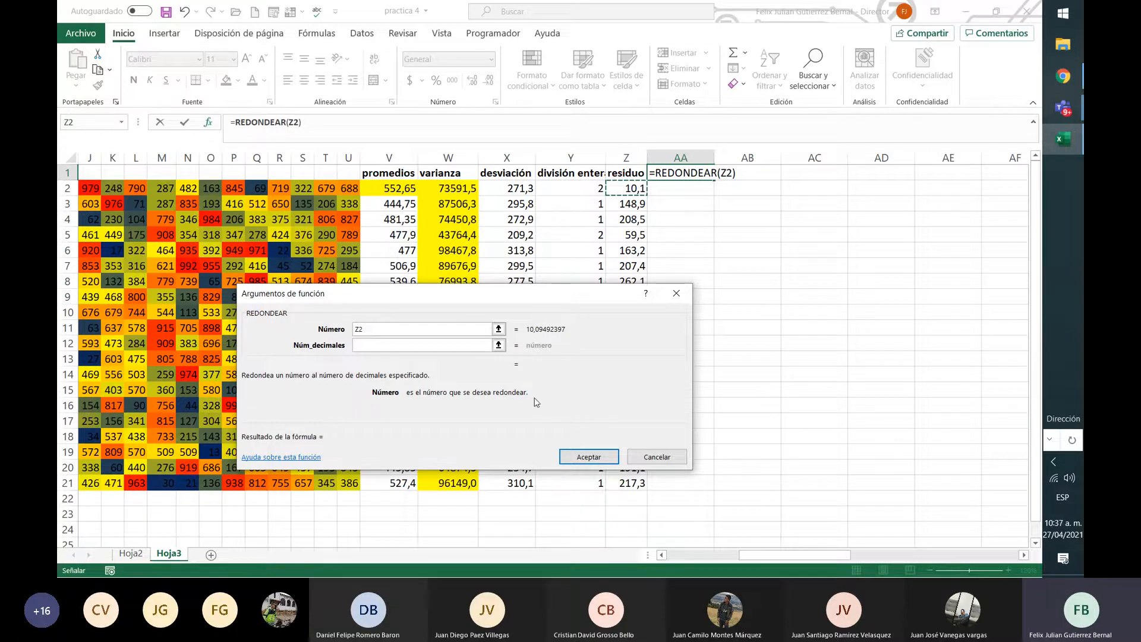
click(467, 346)
text(0)
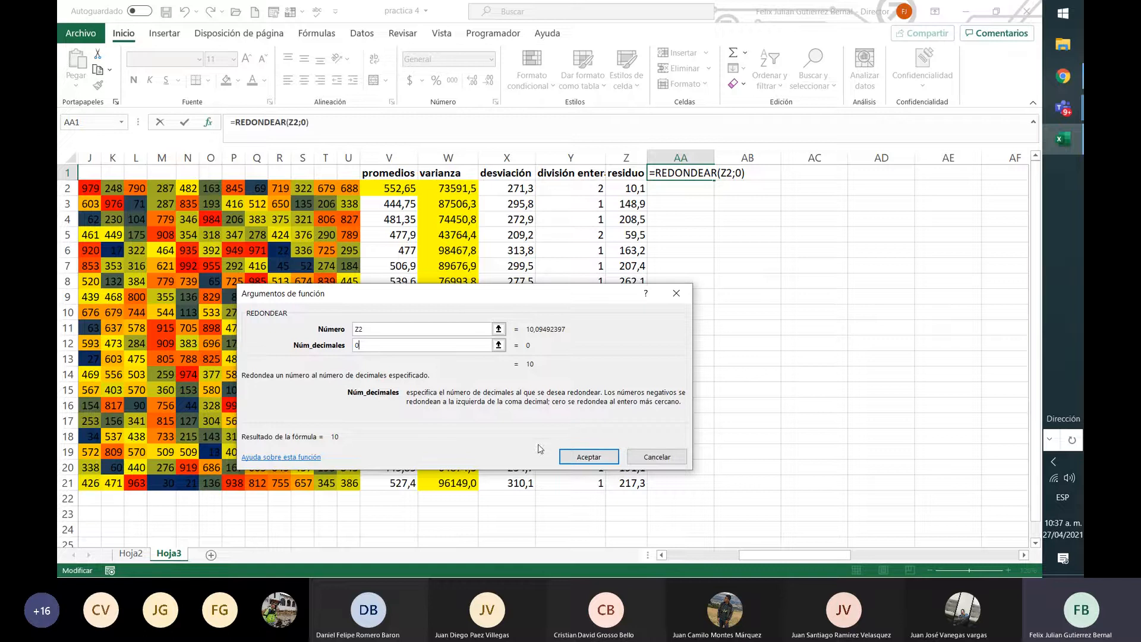
click(606, 459)
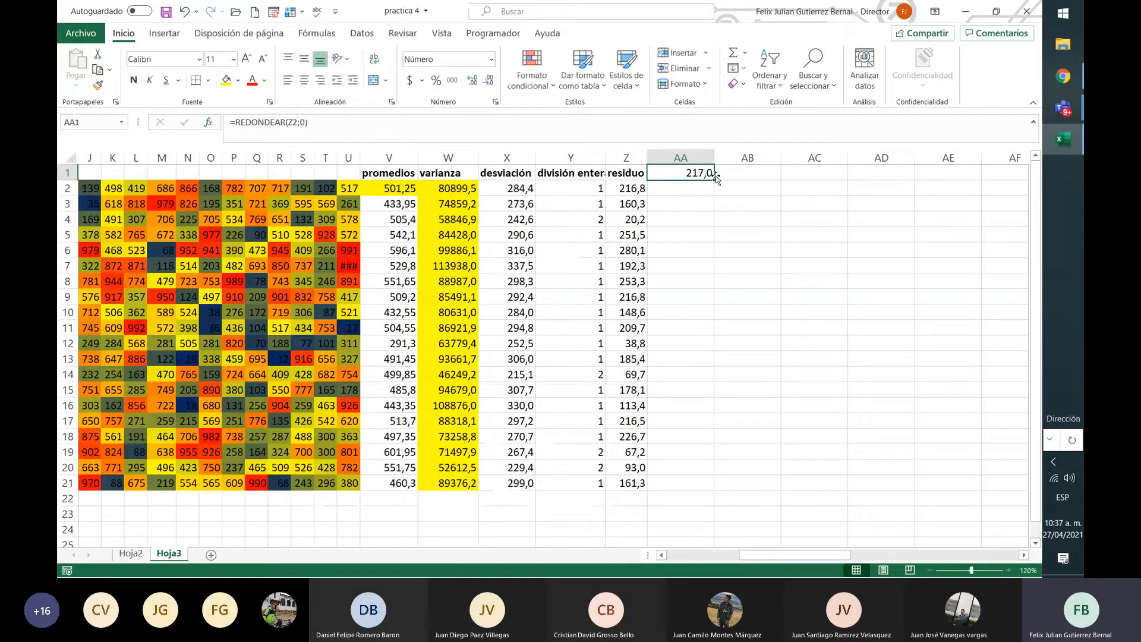
Move the REDONDEAR formula from AA1 to AA2 and copy it down through AA21
key(ctrl+c)
drag(717, 180, 718, 194)
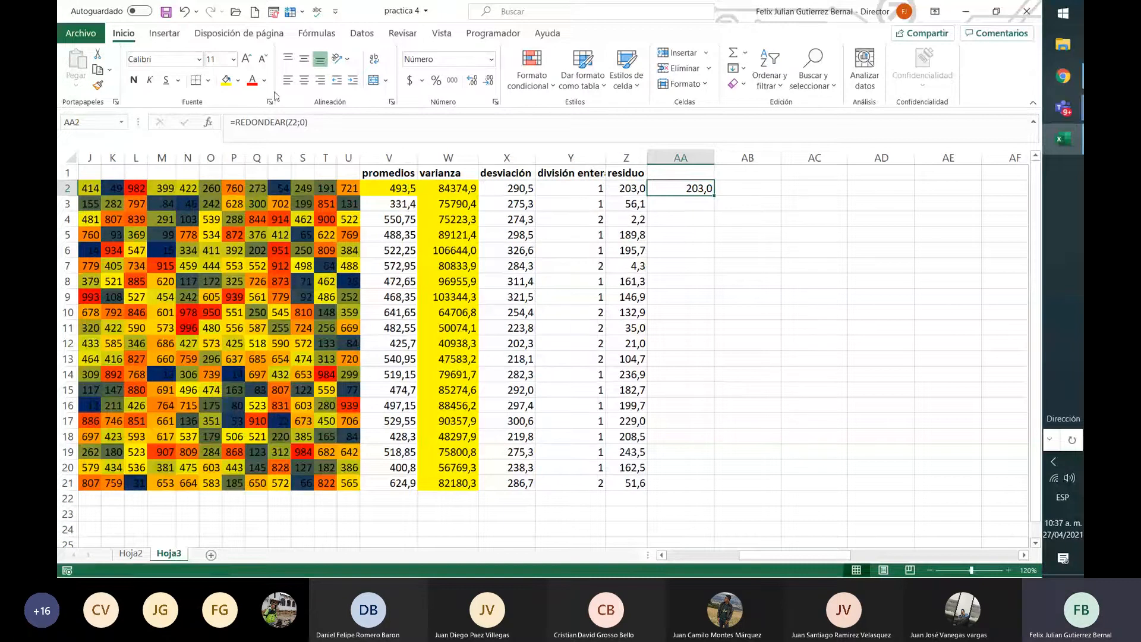
click(299, 122)
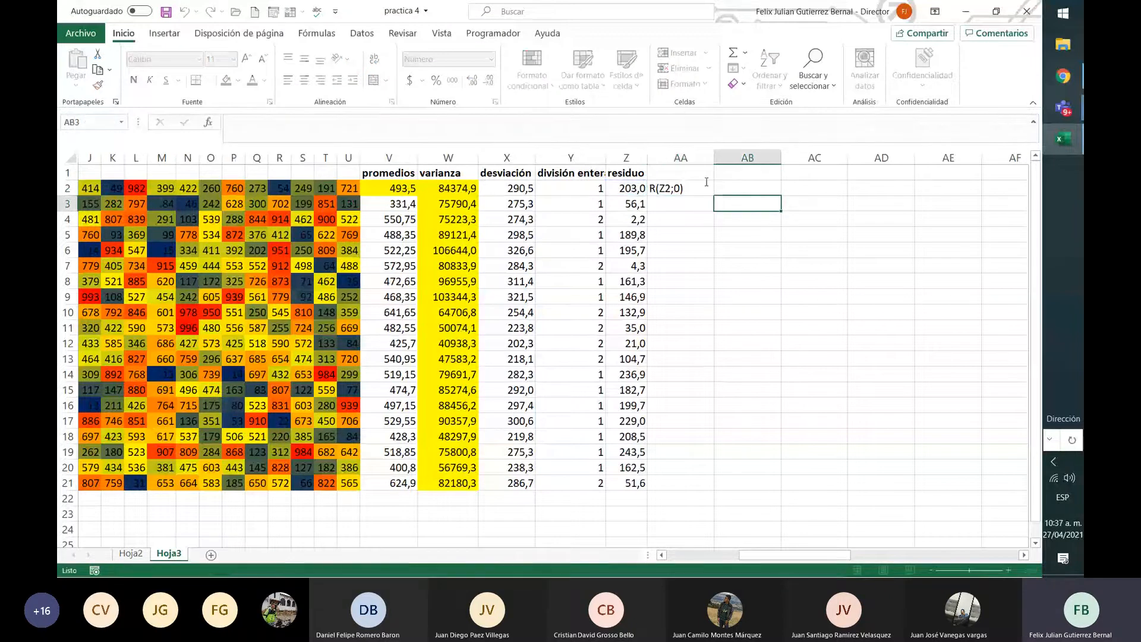
key(ctrl+Return)
drag(716, 198, 716, 489)
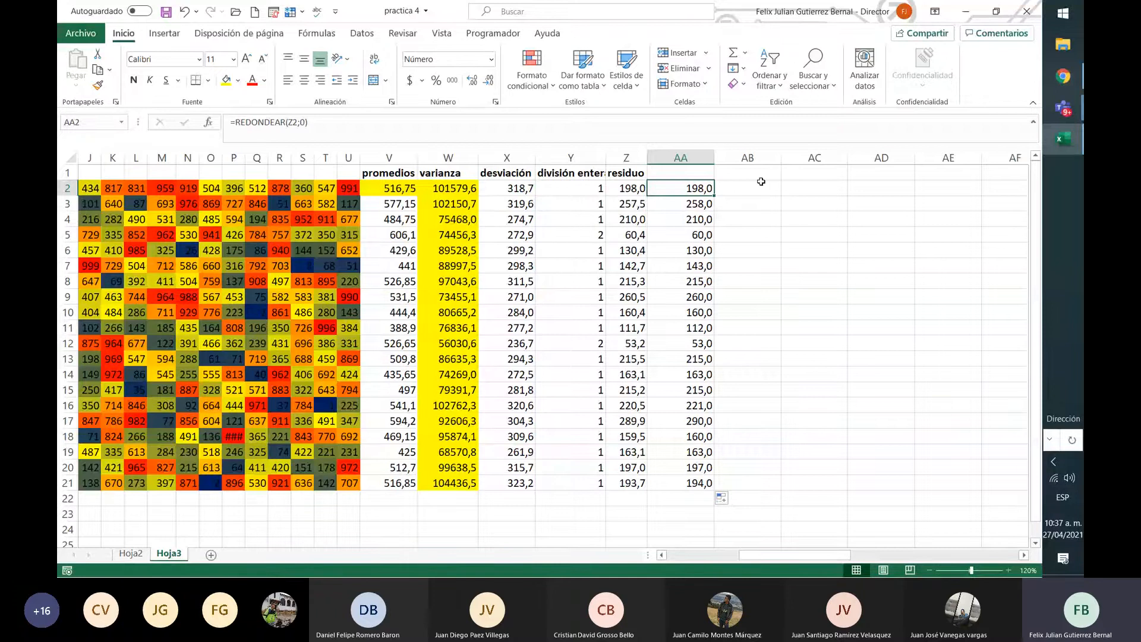
Check the copied REDONDEAR formulas in AA3 through AA5
key(Down)
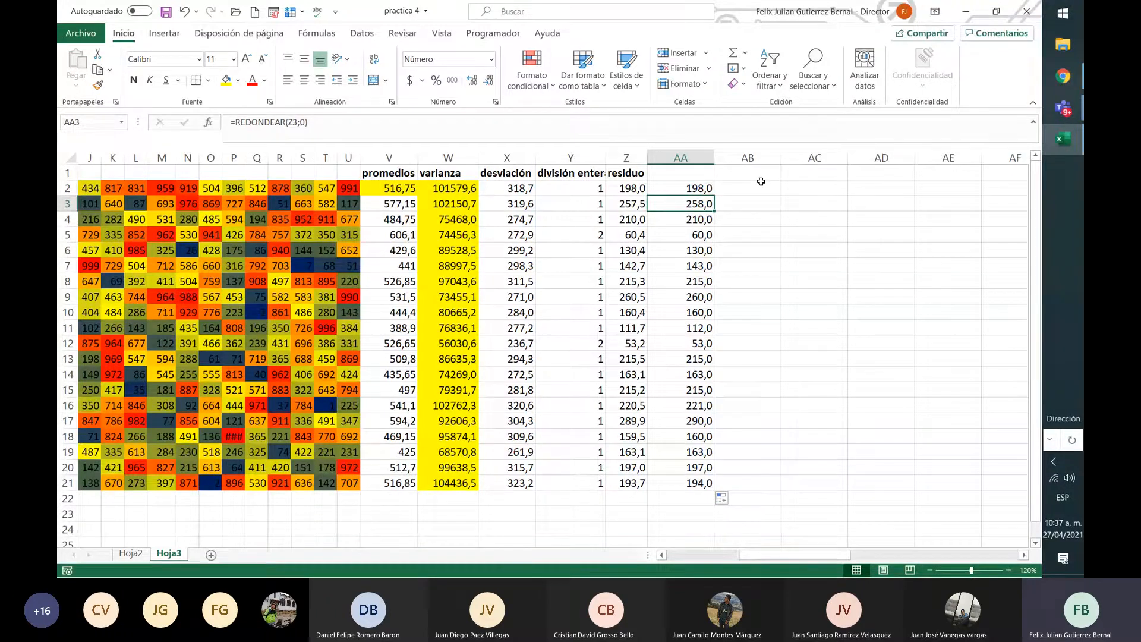
key(Down)
key(Down)
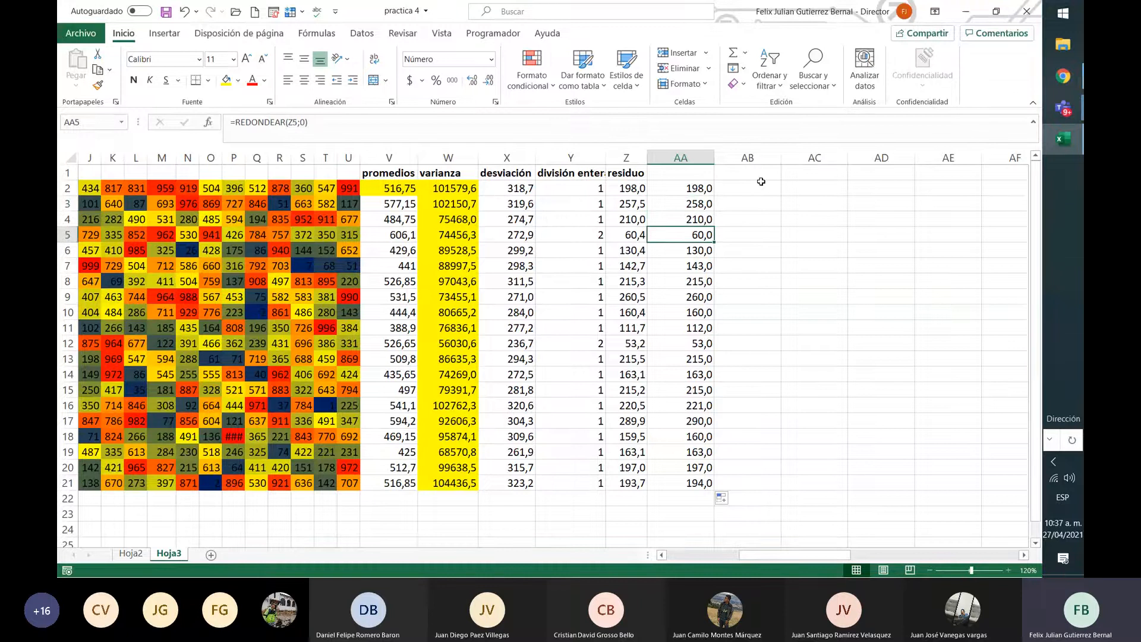
Enter the header "redondeo" in AA1 above the rounded values
key(Down)
key(Left)
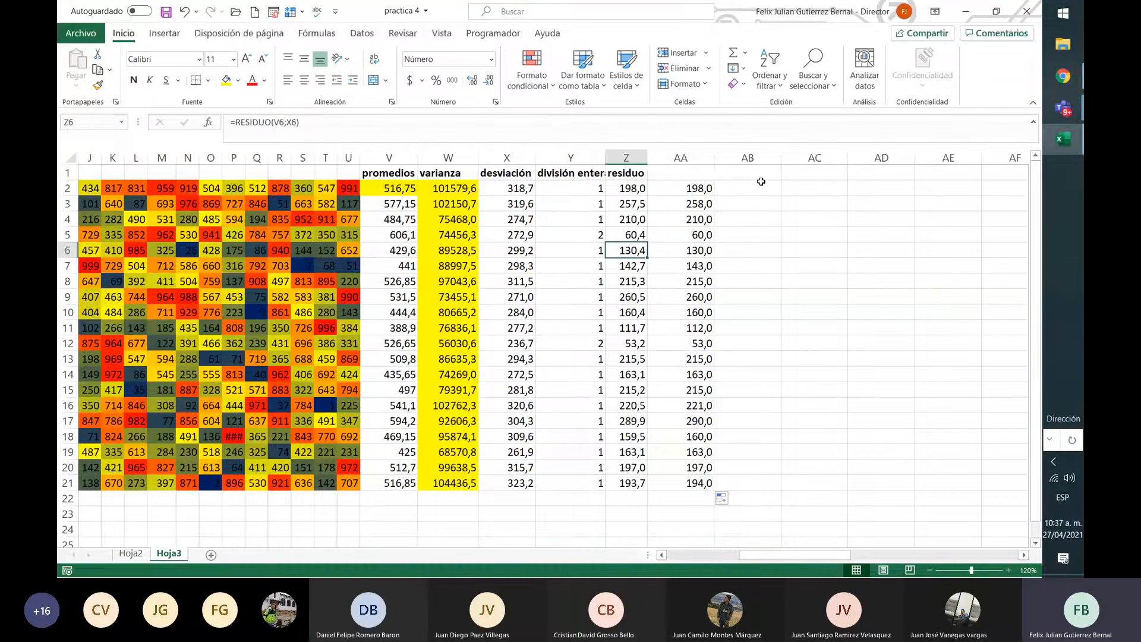
key(Right)
key(Up)
key(Up)
key(Up)
key(Up)
key(Up)
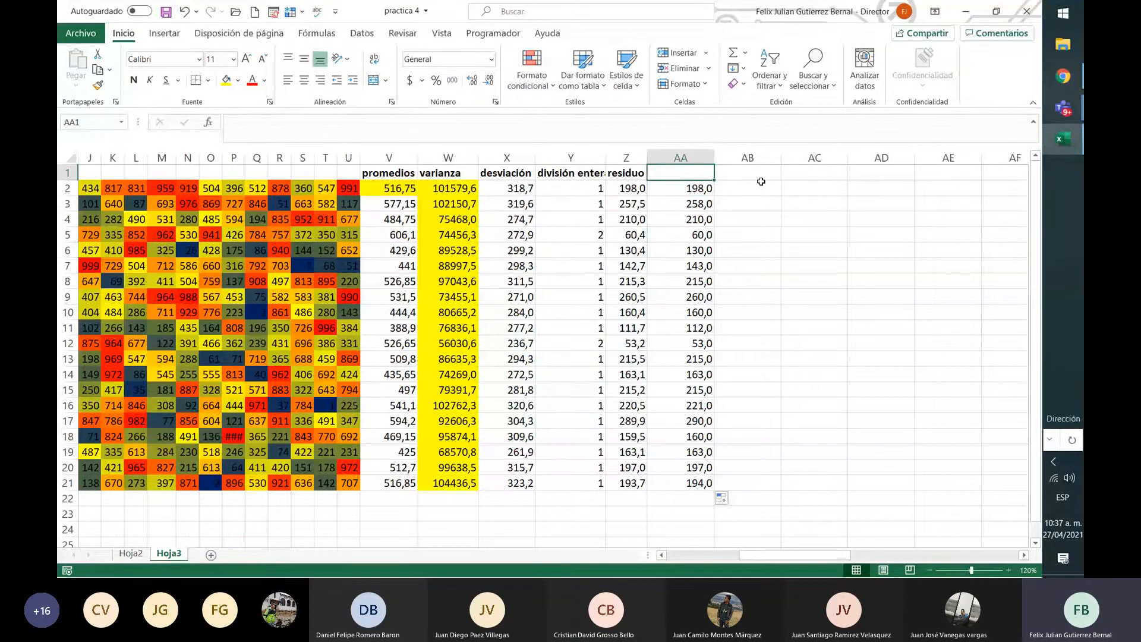
text(redondeo)
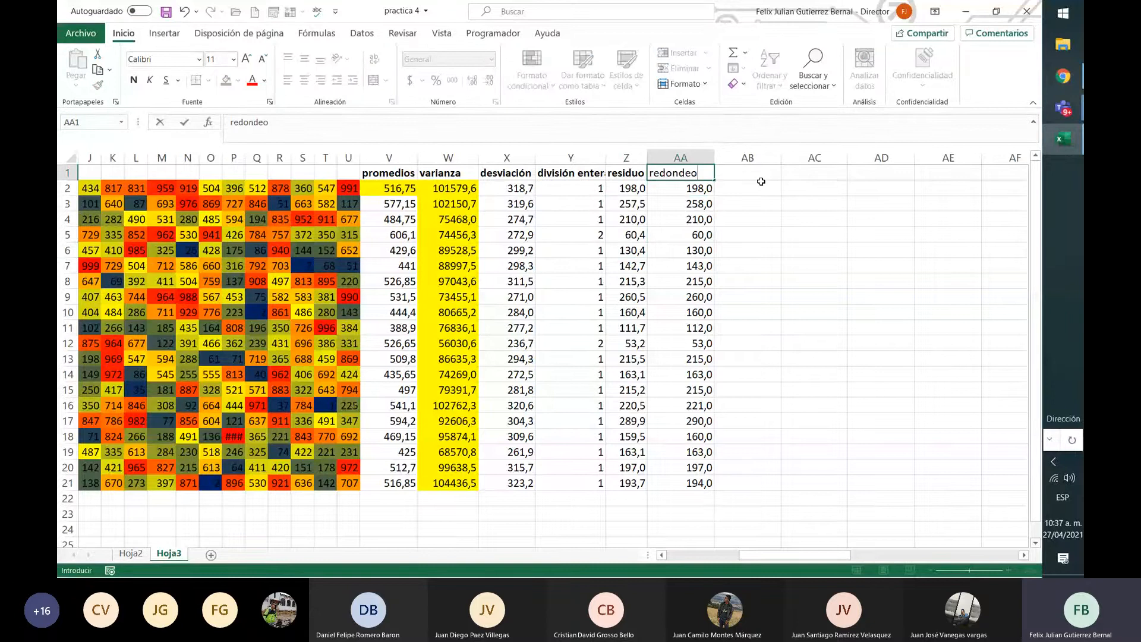
key(Return)
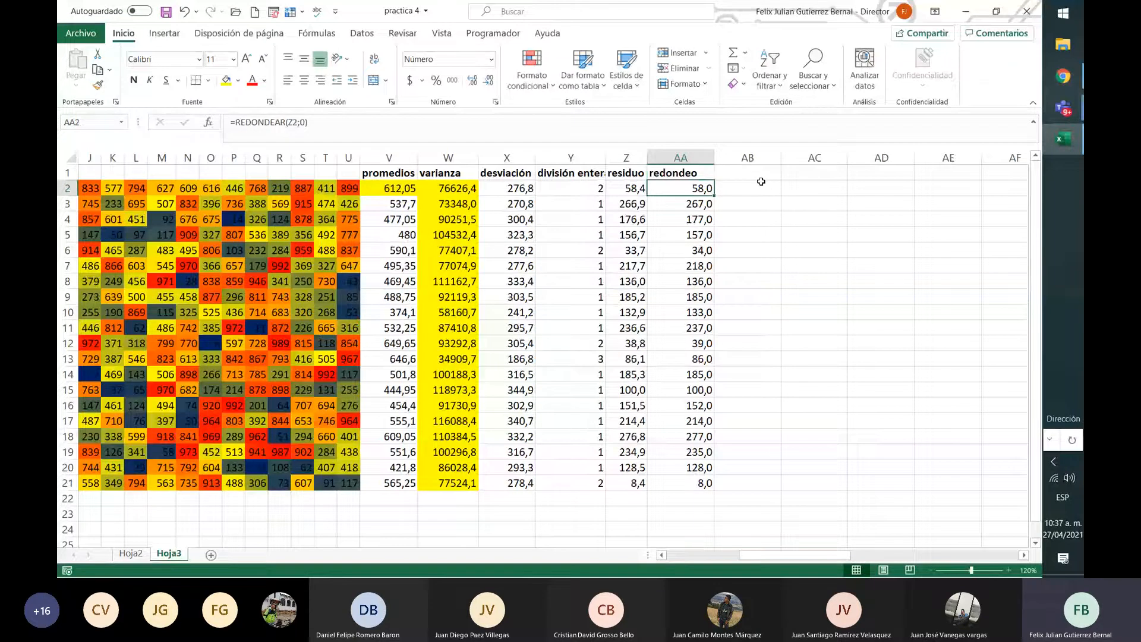
key(Up)
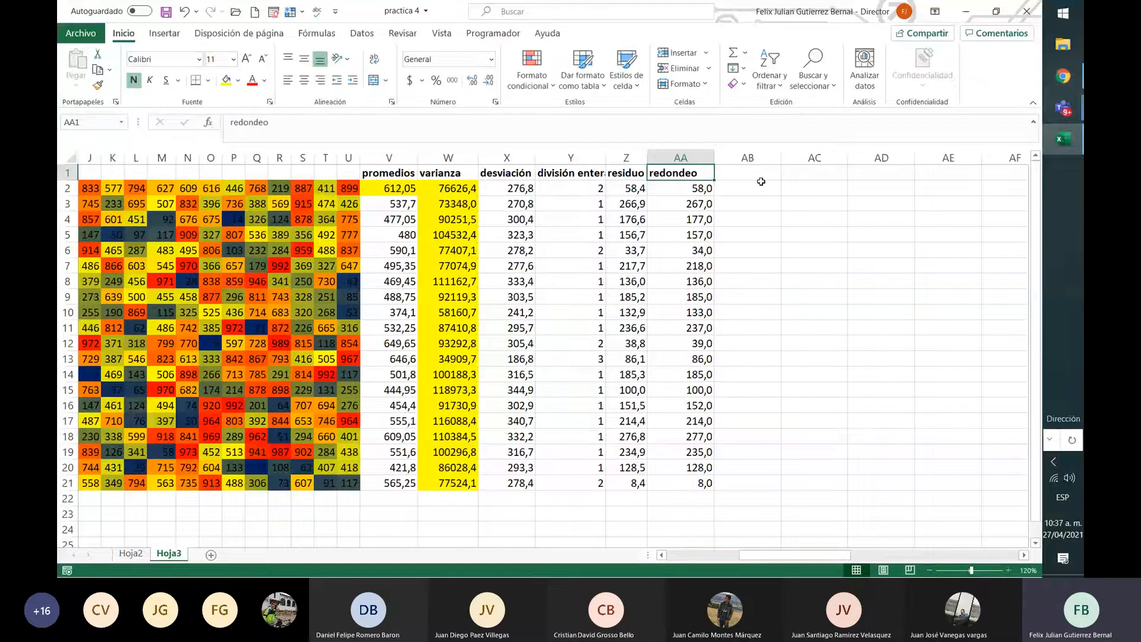
Replace the "data" label in A1 with the number 2021
click(275, 511)
key(Left)
key(Left)
key(Left)
key(Left)
key(Left)
key(Left)
key(Left)
key(Left)
key(Left)
key(Left)
key(Left)
key(Left)
key(Left)
key(Left)
key(Left)
key(Left)
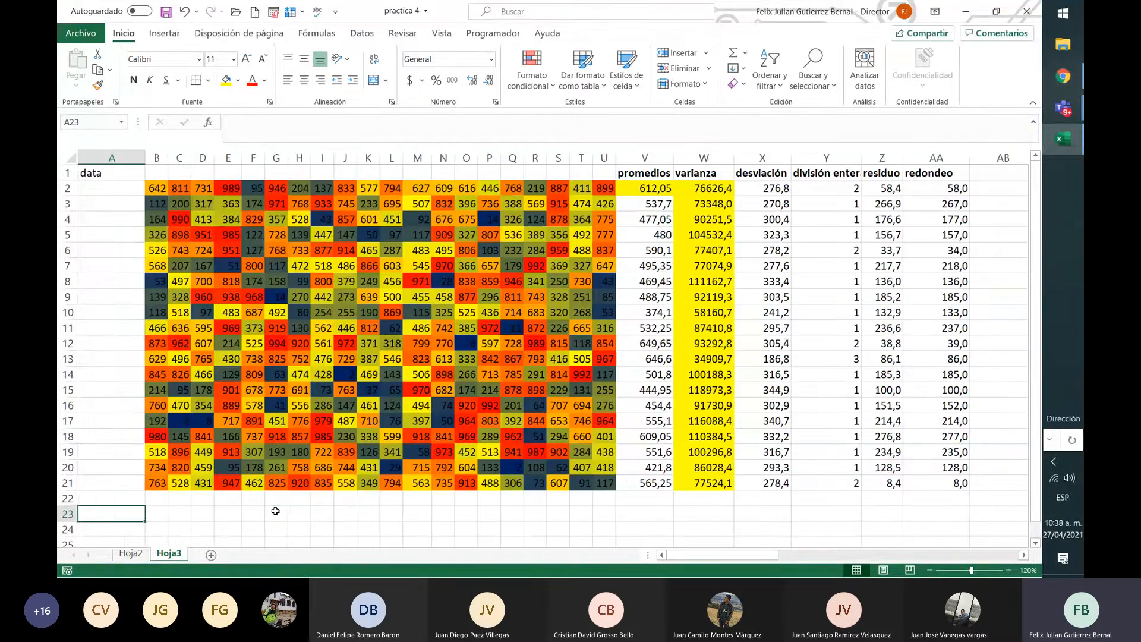
key(Up)
key(Up)
key(Up)
key(Up)
key(Up)
key(Up)
key(Up)
key(Up)
key(Up)
key(Up)
key(Up)
key(Up)
key(Up)
key(Up)
key(Up)
key(Up)
key(Up)
key(Up)
key(Up)
key(Up)
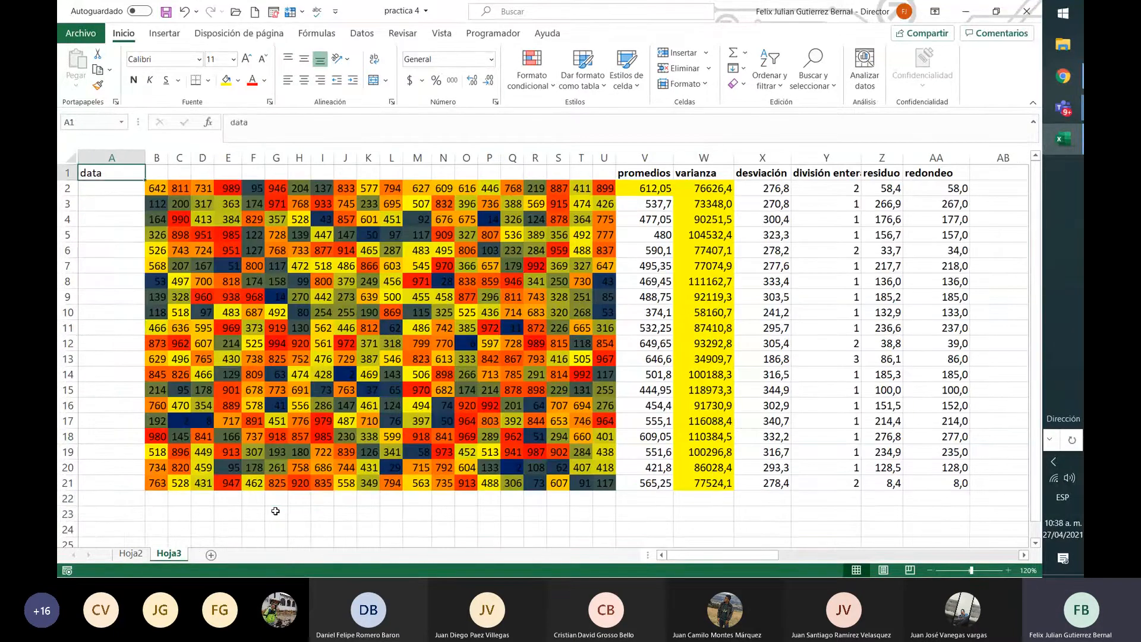
text(2021)
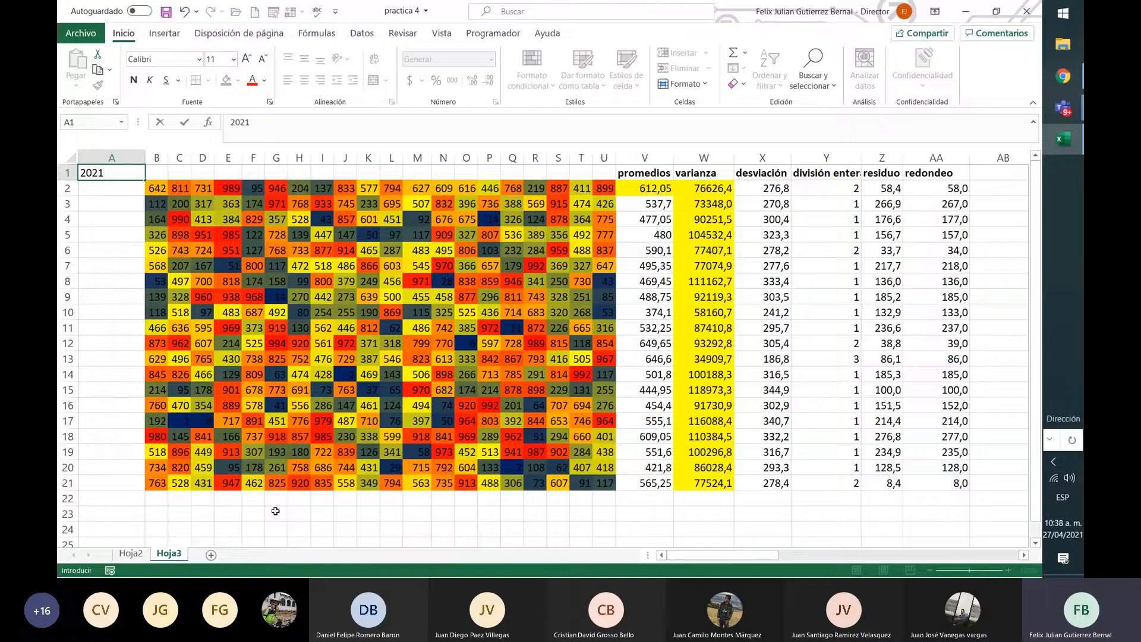
key(Return)
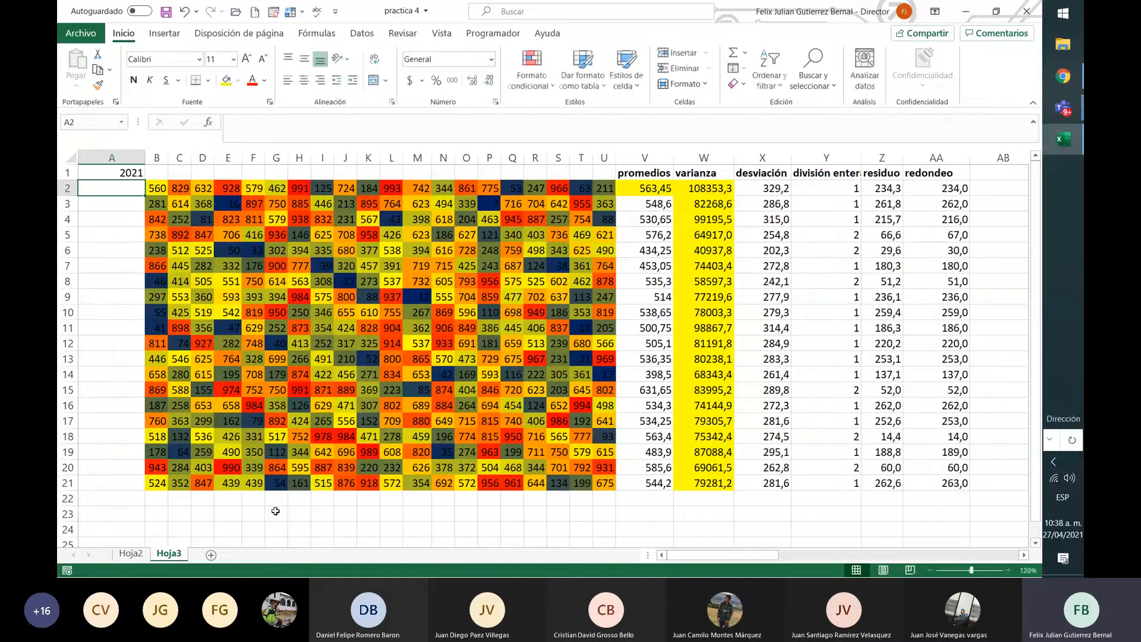
Enter a formula in AB2 that multiplies the constant in A1 by the integer quotient in Y2, =A1*Y2
key(Right)
key(Right)
key(Right)
key(Right)
key(Right)
key(Right)
key(Right)
key(Right)
key(Right)
key(Right)
key(Right)
key(Right)
key(Right)
key(Right)
key(Right)
key(Right)
key(Right)
key(Right)
key(Right)
key(Right)
key(Left)
key(Left)
key(Left)
key(Left)
key(Left)
key(Left)
key(Left)
key(Left)
key(Left)
key(Left)
key(Left)
key(Left)
key(Left)
key(Left)
key(Left)
key(Left)
key(Left)
key(Left)
key(Left)
key(Left)
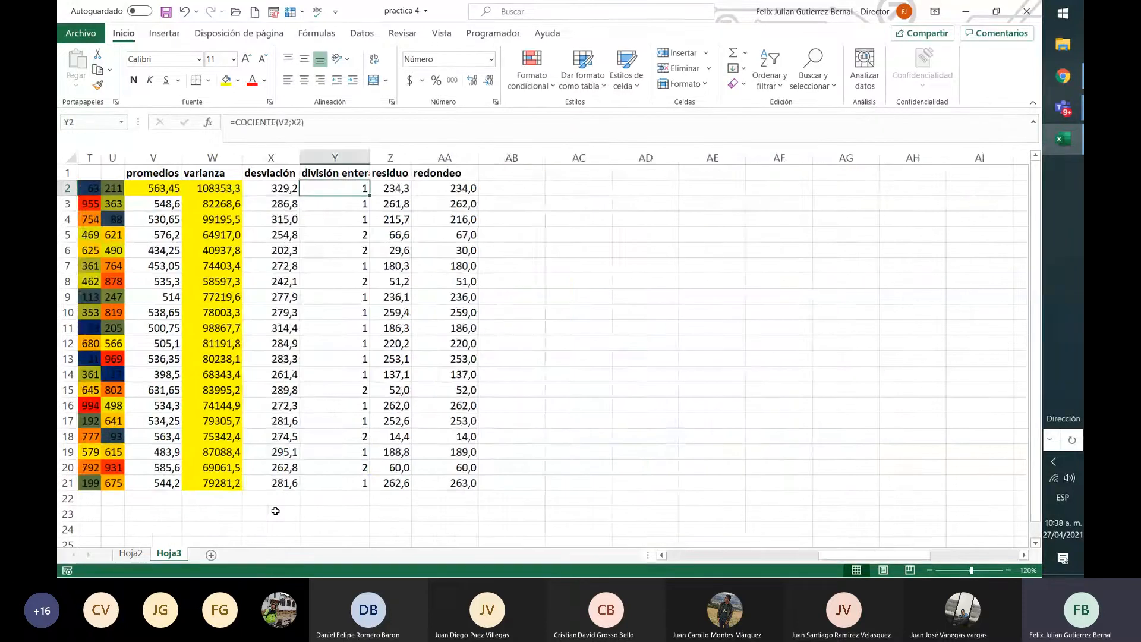
key(Right)
key(Right)
key(Right)
key(Right)
key(Right)
key(Right)
key(Right)
key(Right)
key(Right)
key(Right)
key(Right)
key(Right)
key(Right)
key(Right)
key(Right)
key(Right)
key(Right)
key(Right)
key(Right)
key(Right)
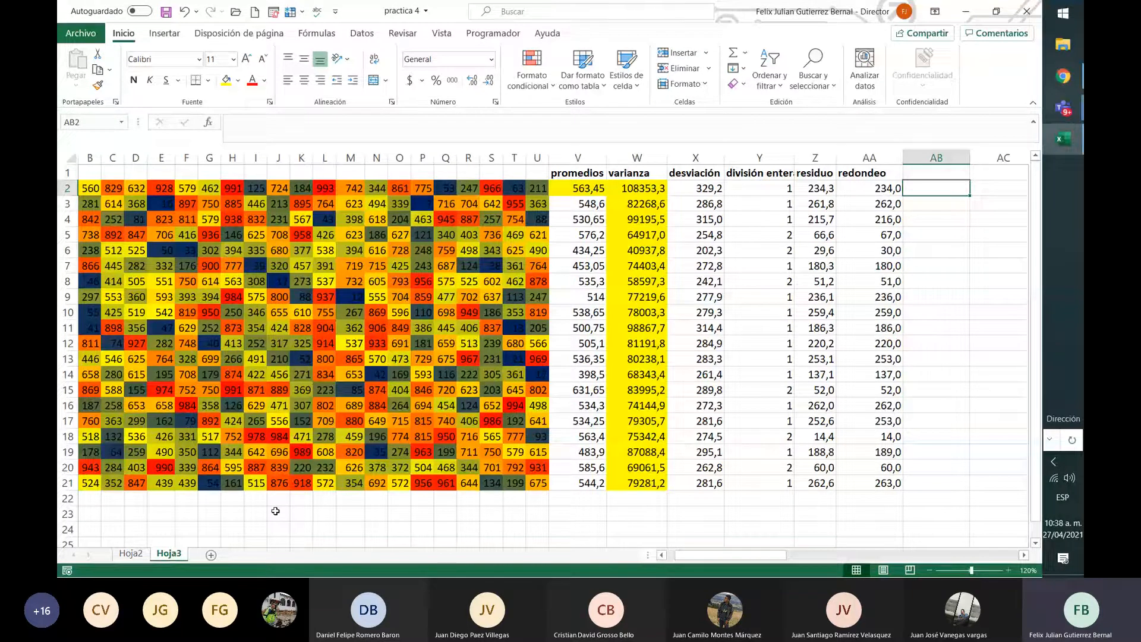
text(=)
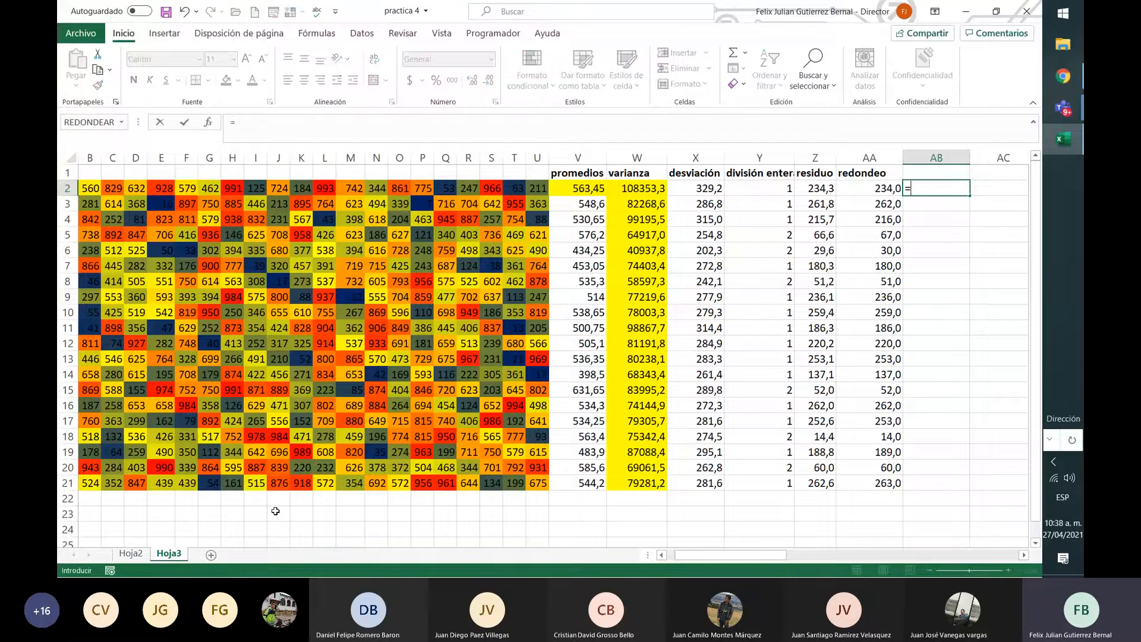
text(2021)
key(BackSpace)
key(BackSpace)
key(BackSpace)
key(BackSpace)
click(671, 555)
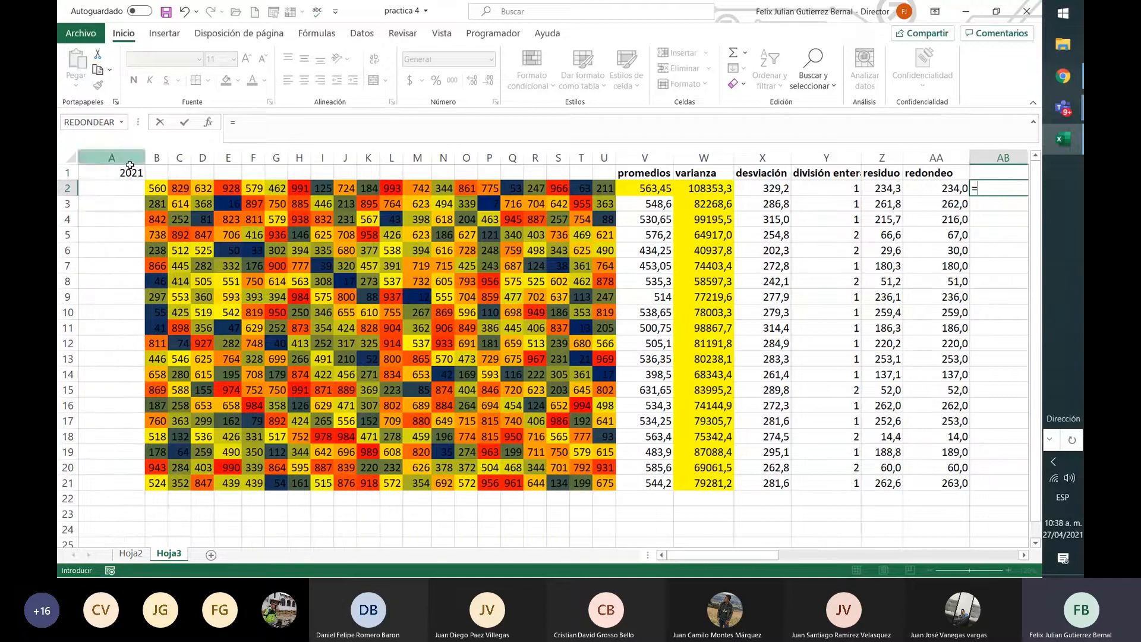
click(130, 173)
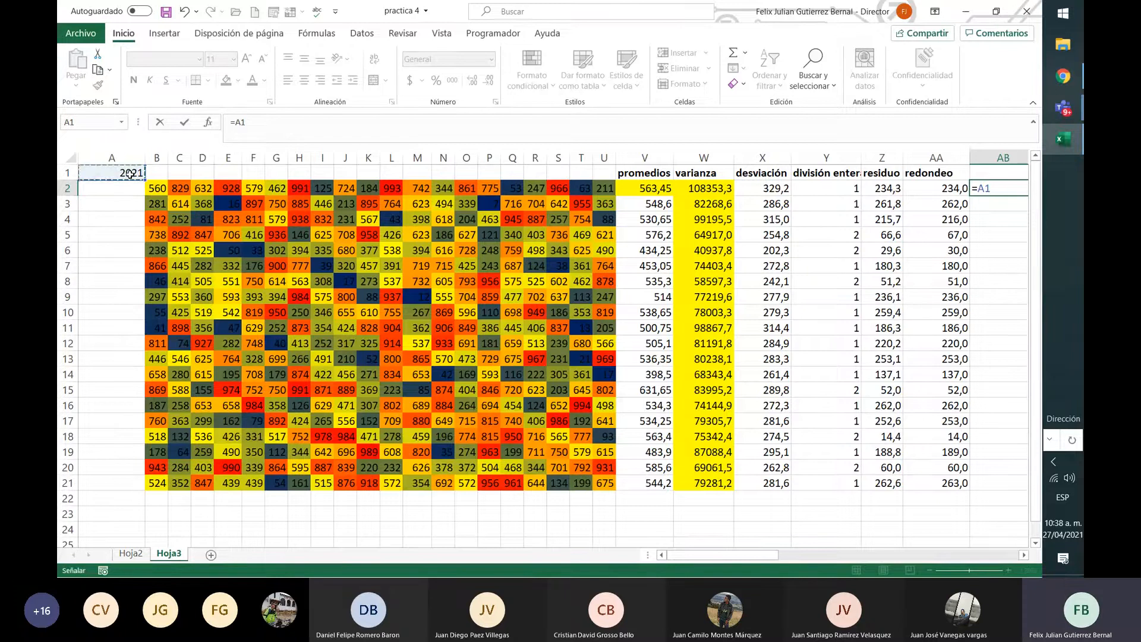
text(*)
click(841, 190)
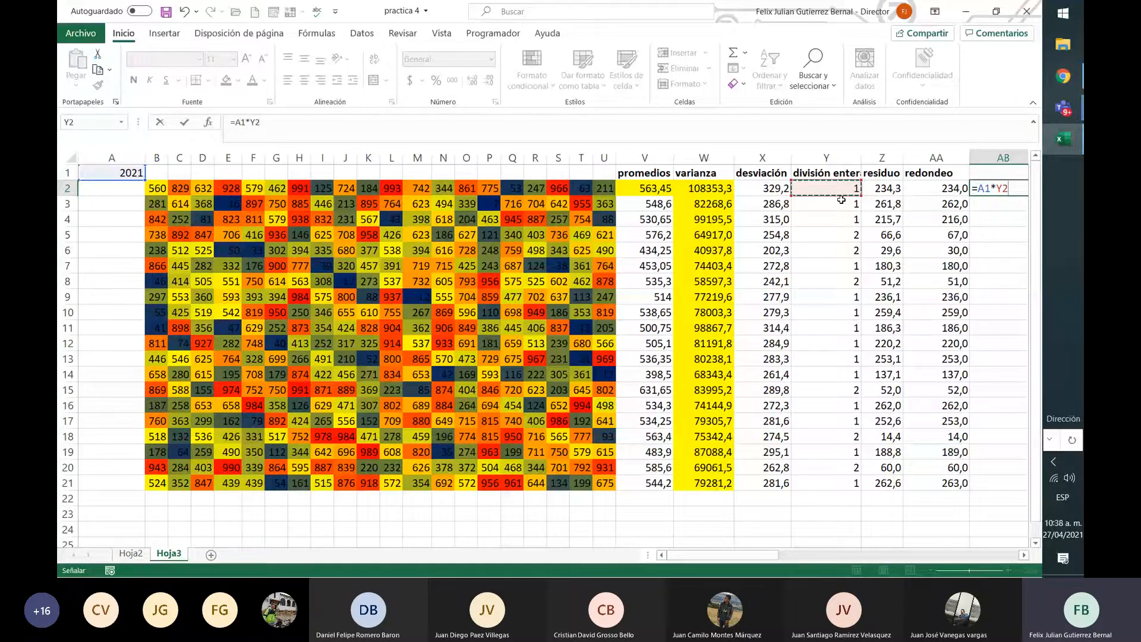
key(Return)
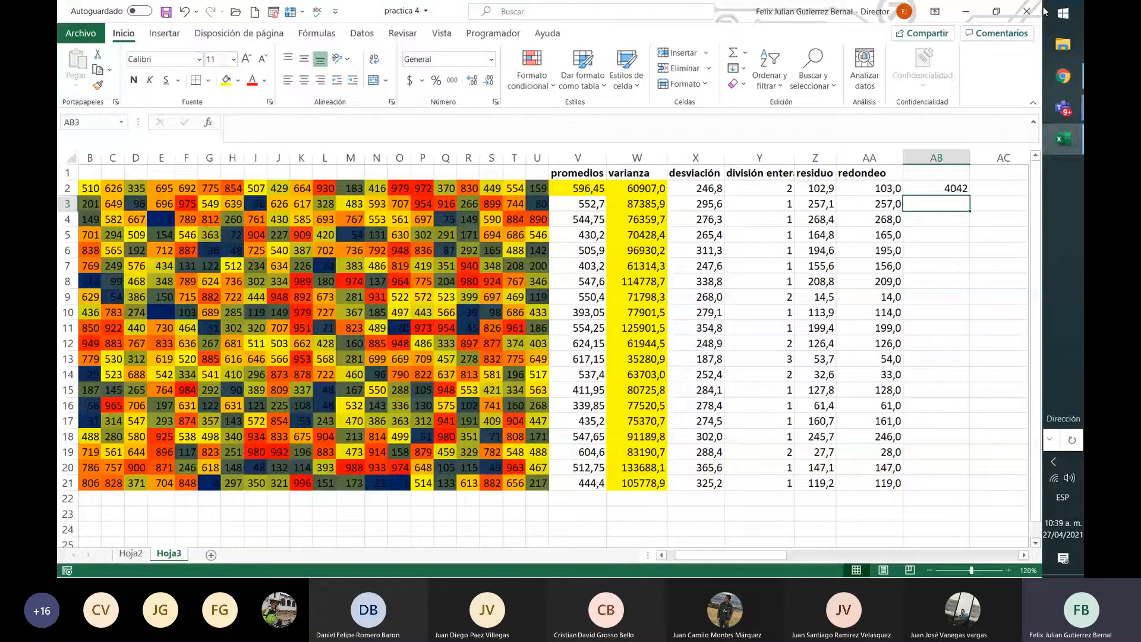
Copy the multiplication formula from AB2 down through AB4 and check the original formula
click(936, 188)
drag(969, 195, 968, 227)
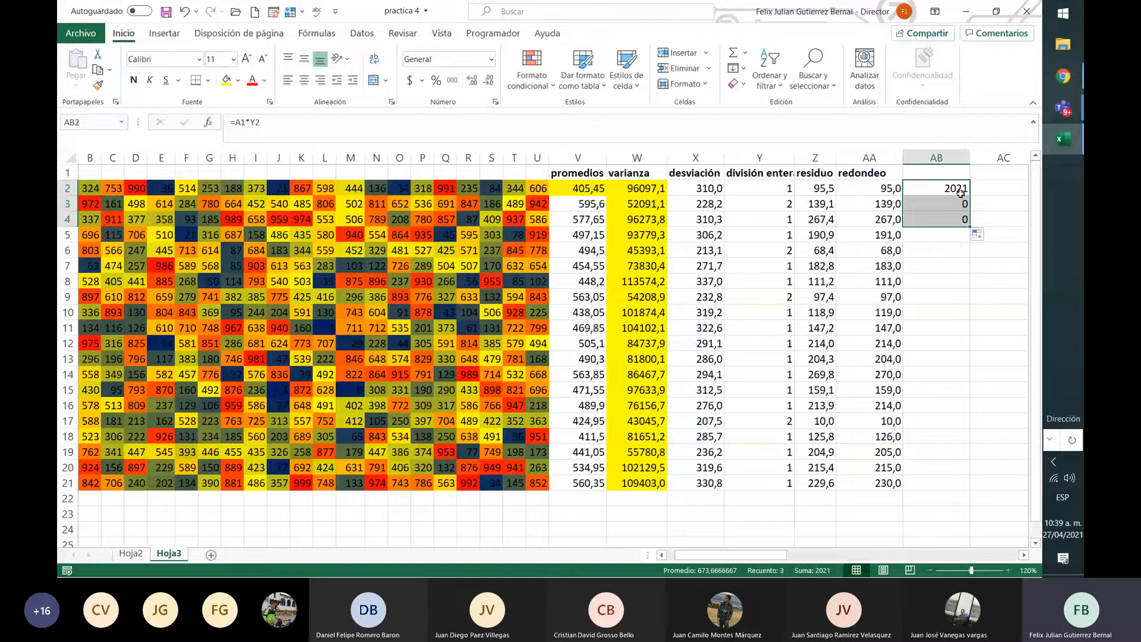
click(960, 193)
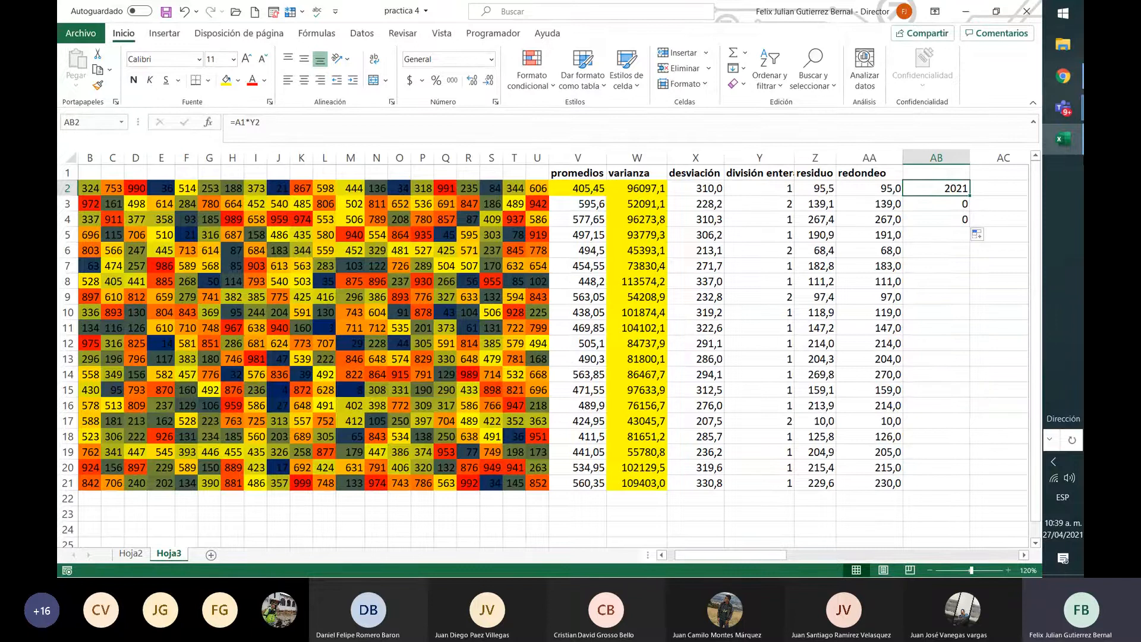
Compare the cells of rows 2 and 3 across the promedios to redondeo columns to examine their relative references
key(Left)
key(Left)
key(Left)
key(Left)
key(Left)
key(Left)
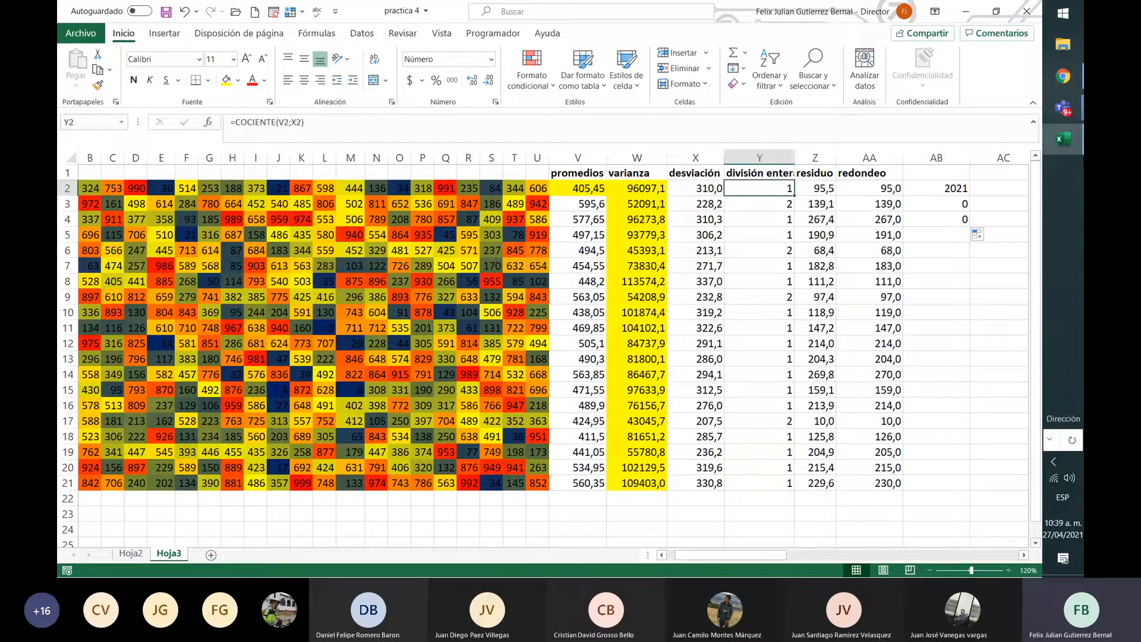
key(shift+Right)
key(shift+Right)
key(shift+Right)
key(shift+Right)
key(shift+Right)
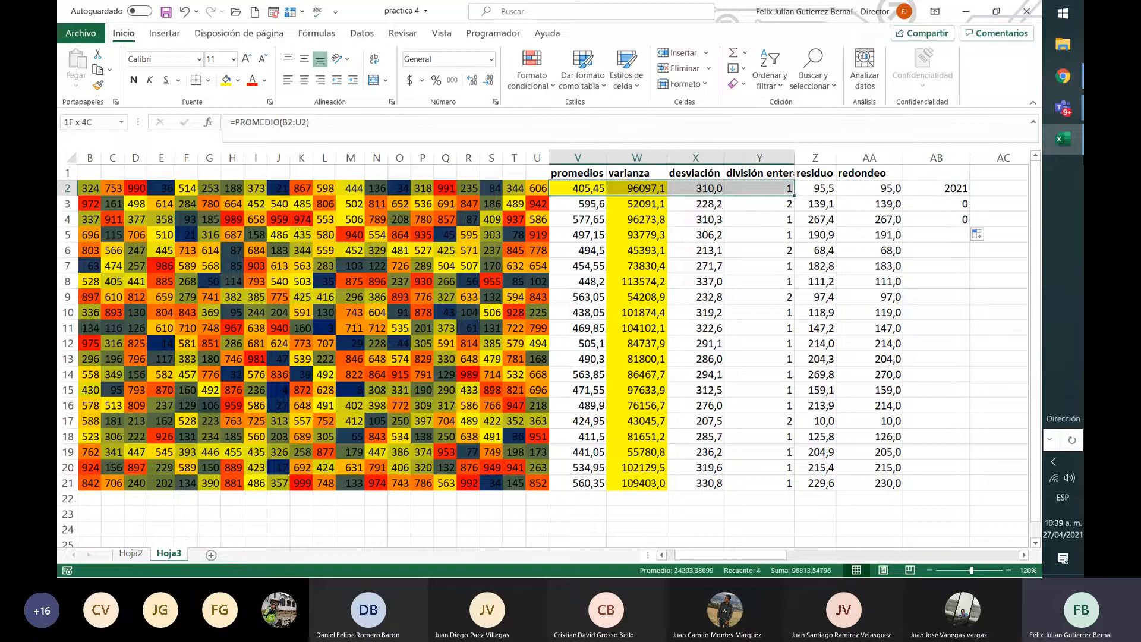
key(Down)
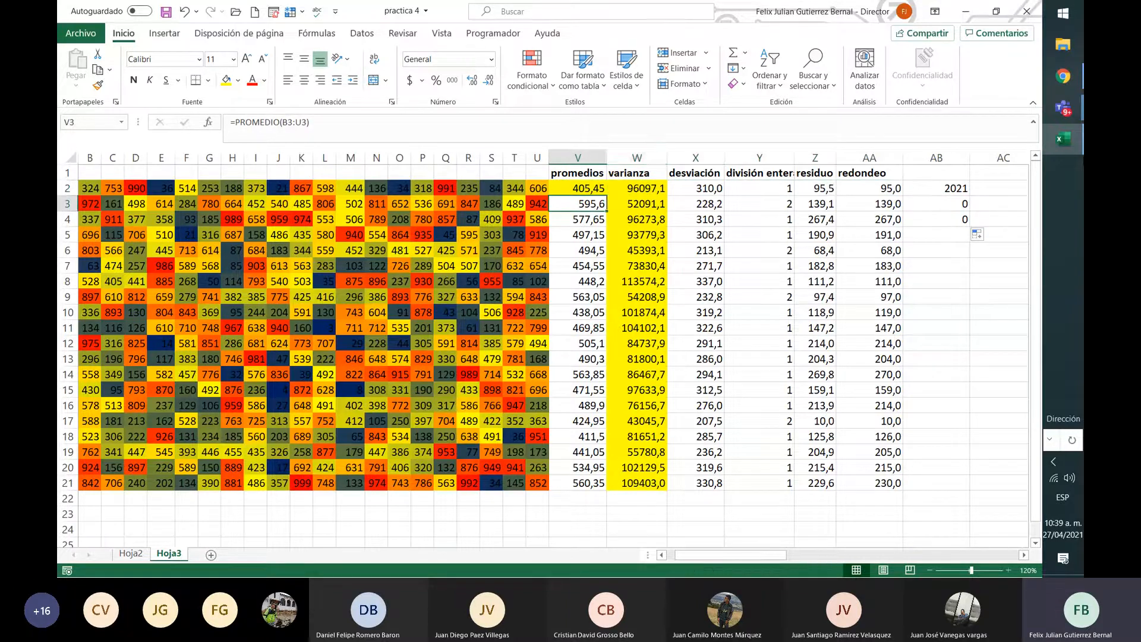
key(shift+Right)
key(shift+Right)
key(shift+Right)
key(shift+Right)
key(shift+Right)
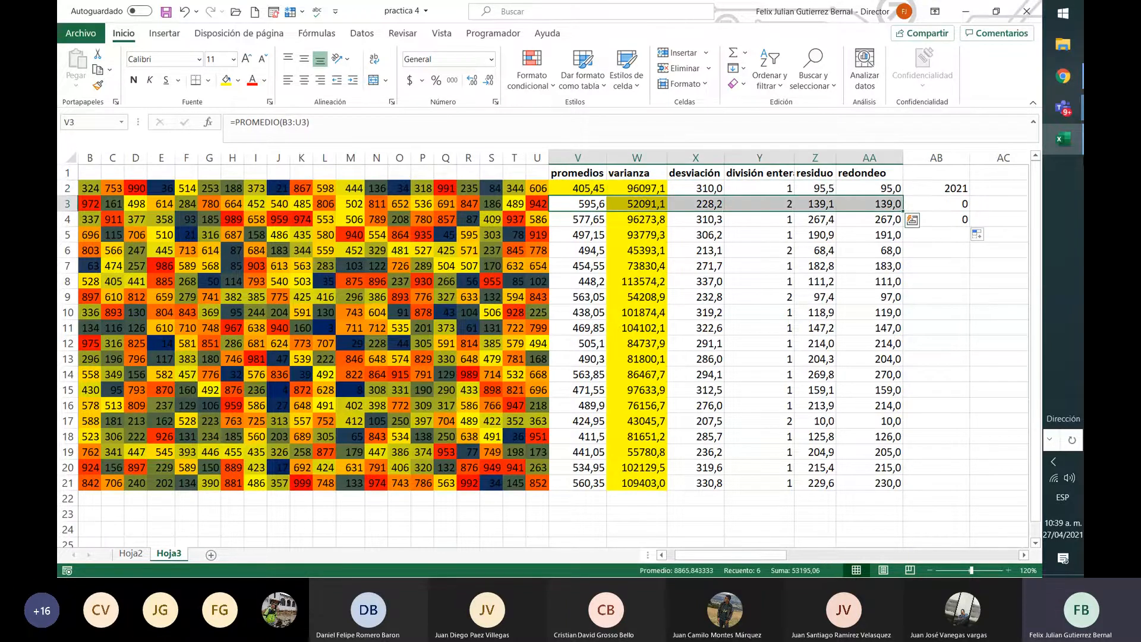
Go back along row 3 to column A and check the constant in A1 that the multiplication formula references
key(Left)
key(Left)
key(Left)
key(Left)
key(Left)
key(Left)
key(Left)
key(Left)
key(Left)
key(Left)
key(Left)
key(Left)
key(Left)
key(Left)
key(Home)
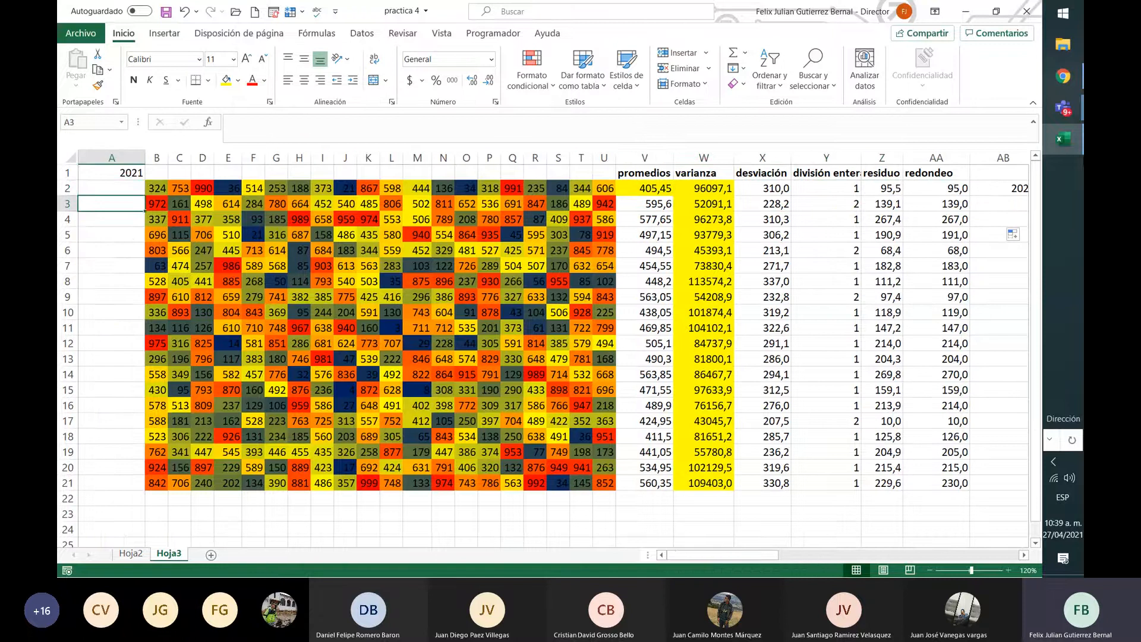
key(Up)
key(Up)
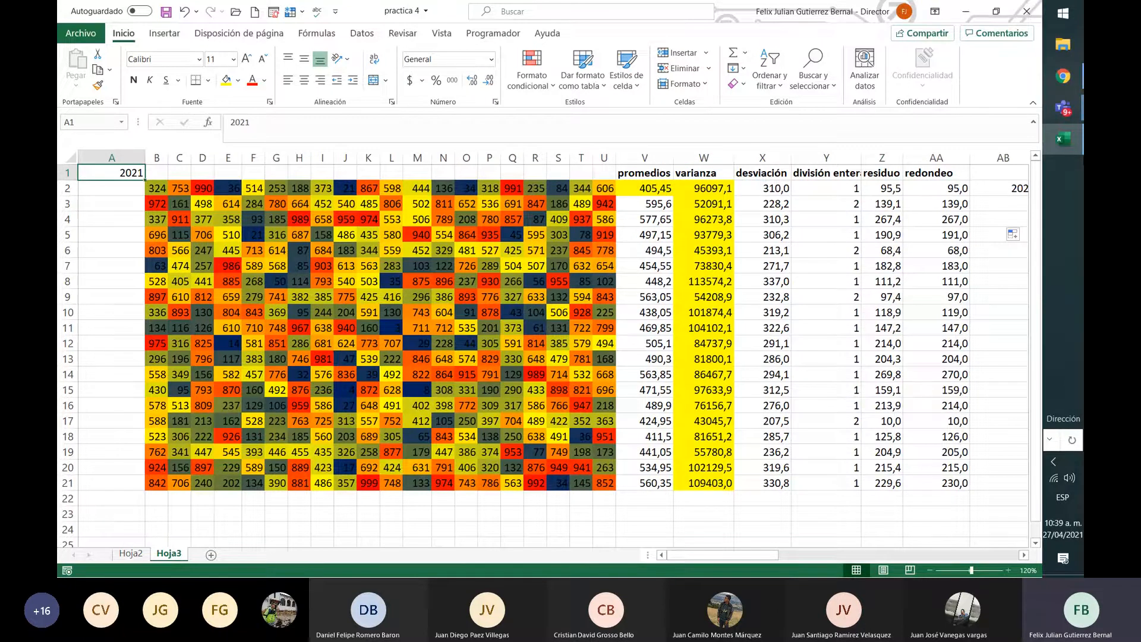
Examine the cells of column A below the constant in A1, down to the table's last row and back
key(Down)
key(Down)
key(Down)
key(Down)
key(Down)
key(Down)
key(Down)
key(Down)
key(Down)
key(Down)
key(Down)
key(Down)
key(Down)
key(Down)
key(Down)
key(Down)
key(Down)
key(Down)
key(Down)
key(Down)
key(Up)
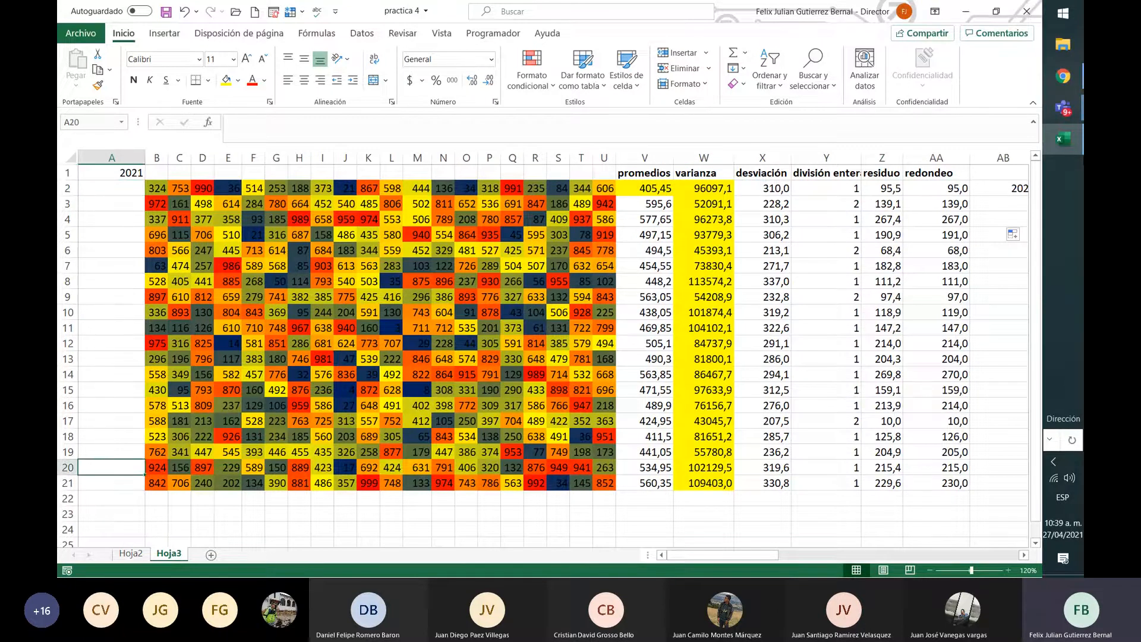
key(Up)
key(Up)
key(Up)
key(Up)
key(Up)
key(Up)
key(Up)
key(Up)
key(Up)
key(Up)
key(Up)
key(Up)
key(Up)
key(Up)
key(Up)
key(Up)
key(Up)
key(Up)
key(Up)
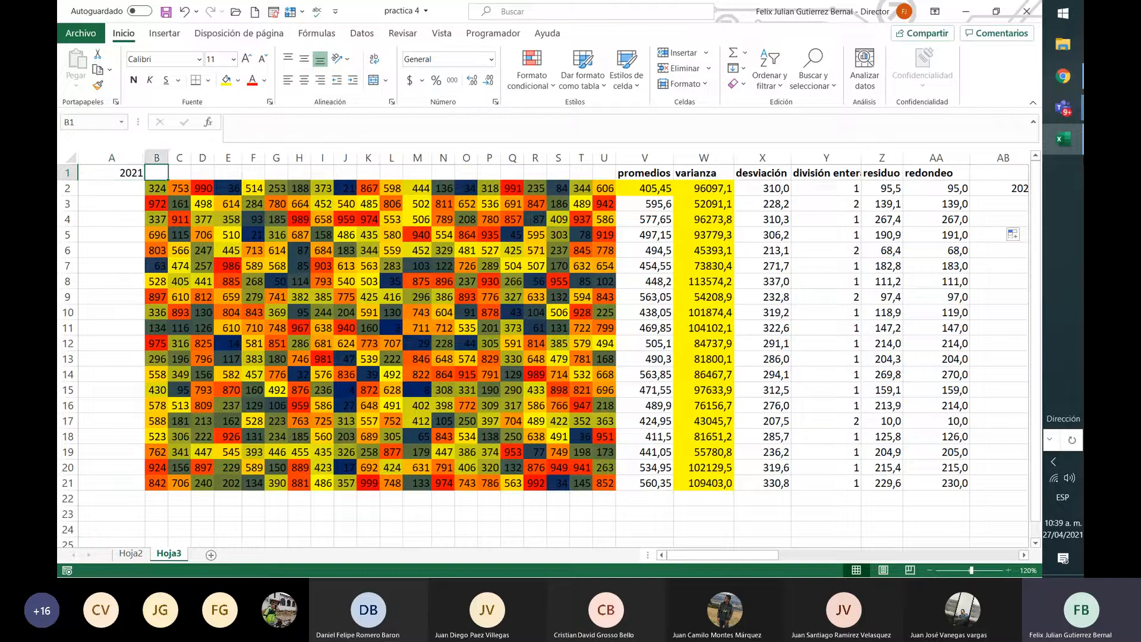
Compare the copied multiplication formulas in AB2 through AB4 to see how their references to A1 shift
key(Right)
key(Right)
key(Right)
key(Right)
key(Right)
key(Right)
key(Right)
key(Right)
key(Right)
key(Right)
key(Right)
key(Right)
key(Right)
key(Right)
key(Right)
key(Right)
key(Right)
key(Right)
key(Right)
key(Right)
key(Right)
key(Right)
key(Right)
key(Right)
key(Right)
key(Right)
key(Right)
key(Right)
key(Right)
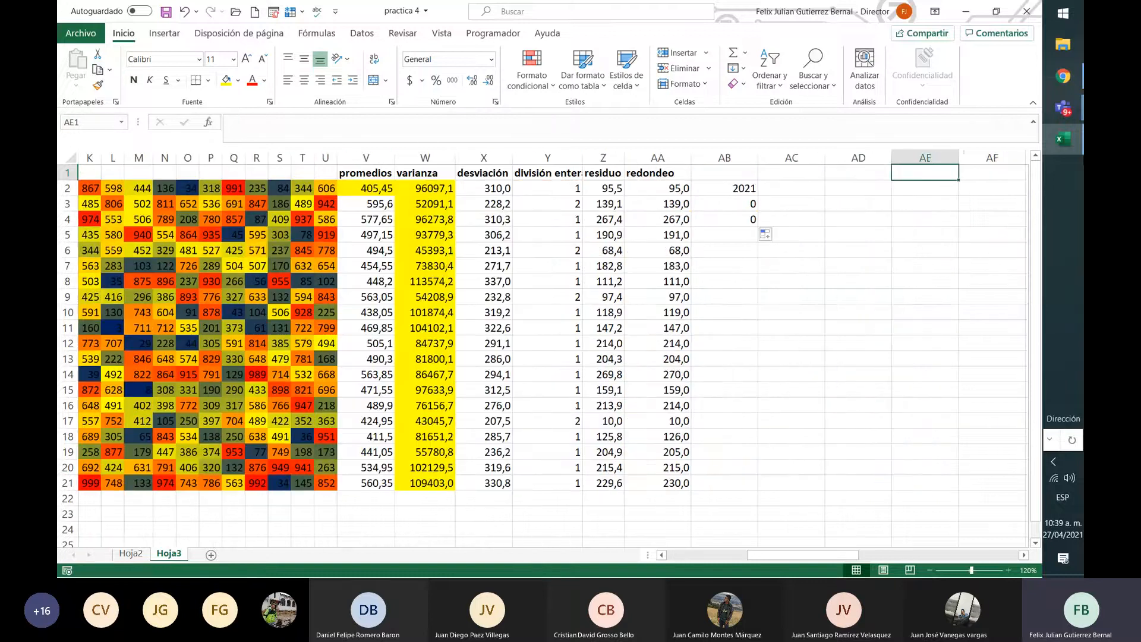
key(Left)
key(Left)
key(Down)
key(Down)
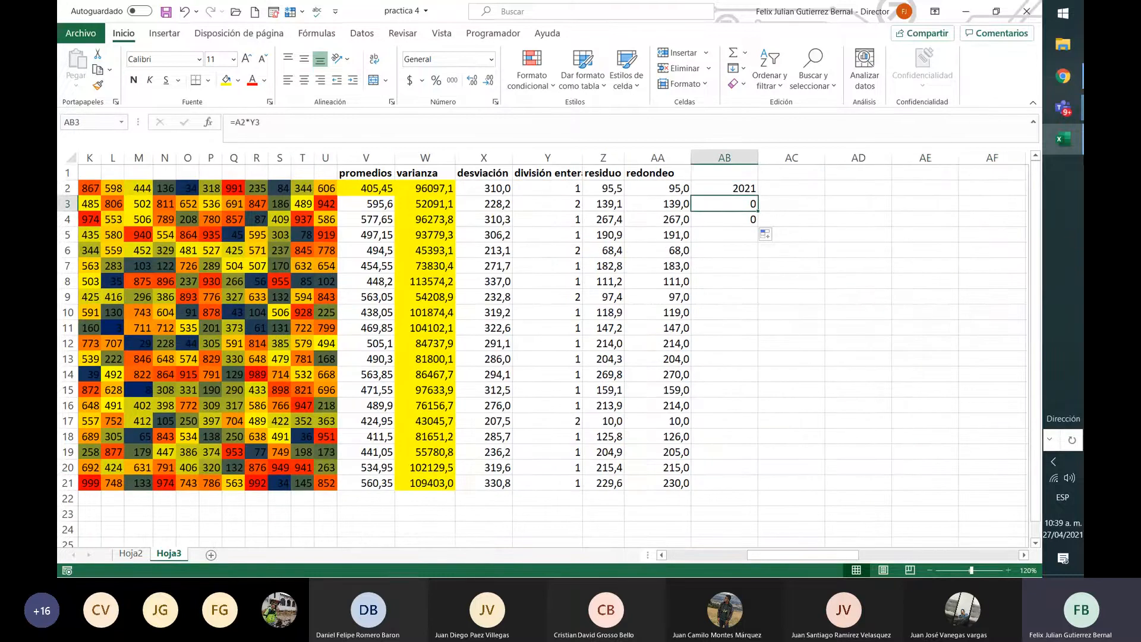
key(Up)
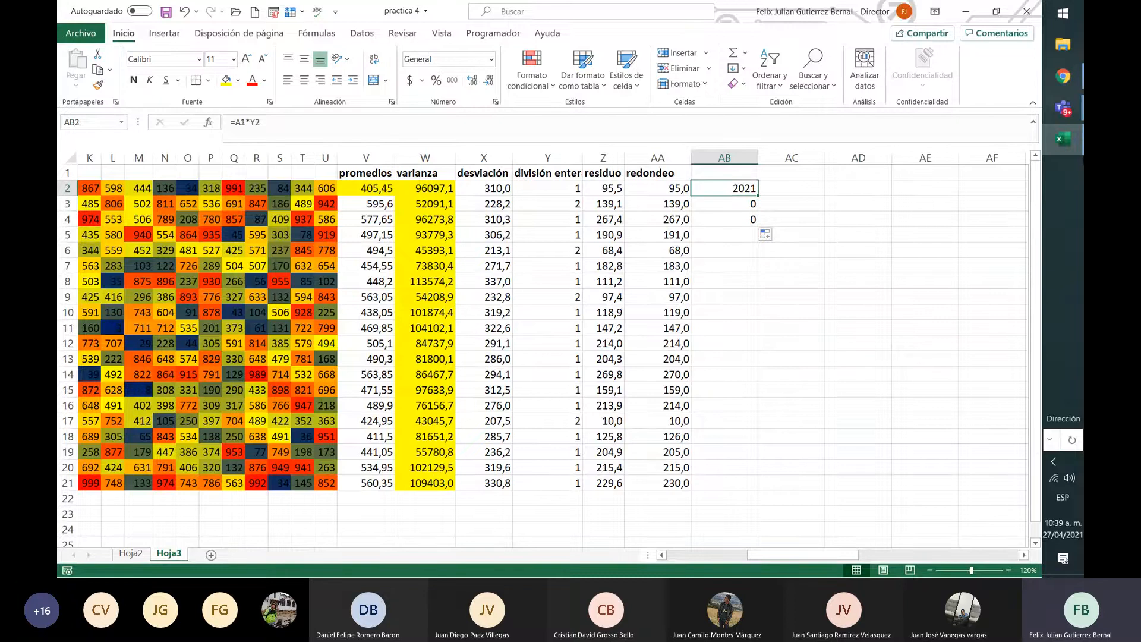
key(Down)
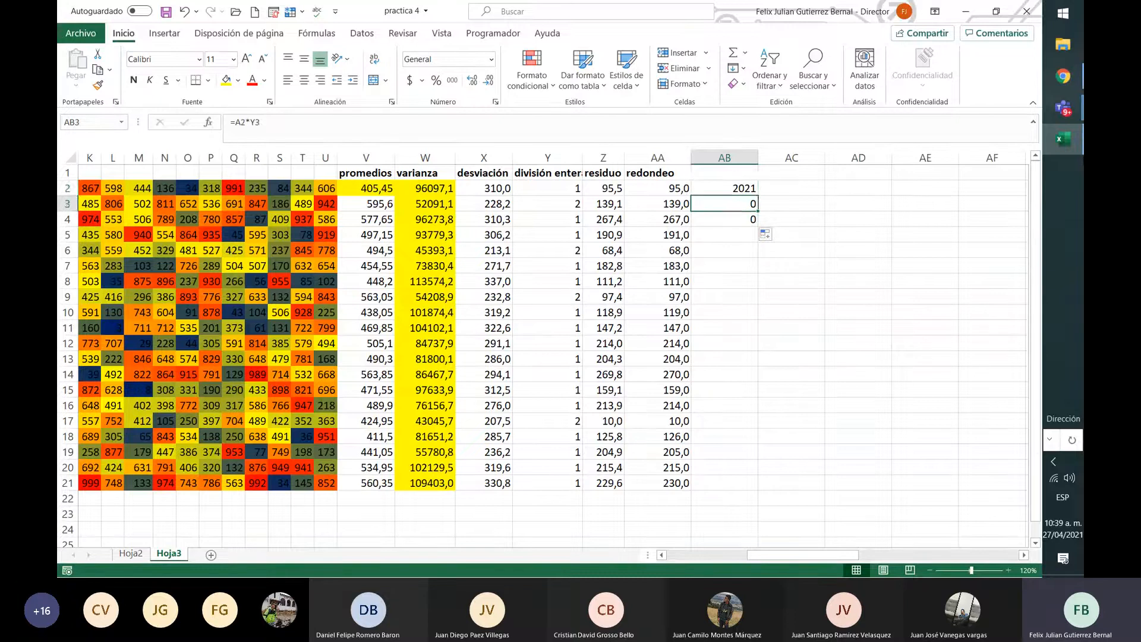
key(Down)
key(Up)
key(Up)
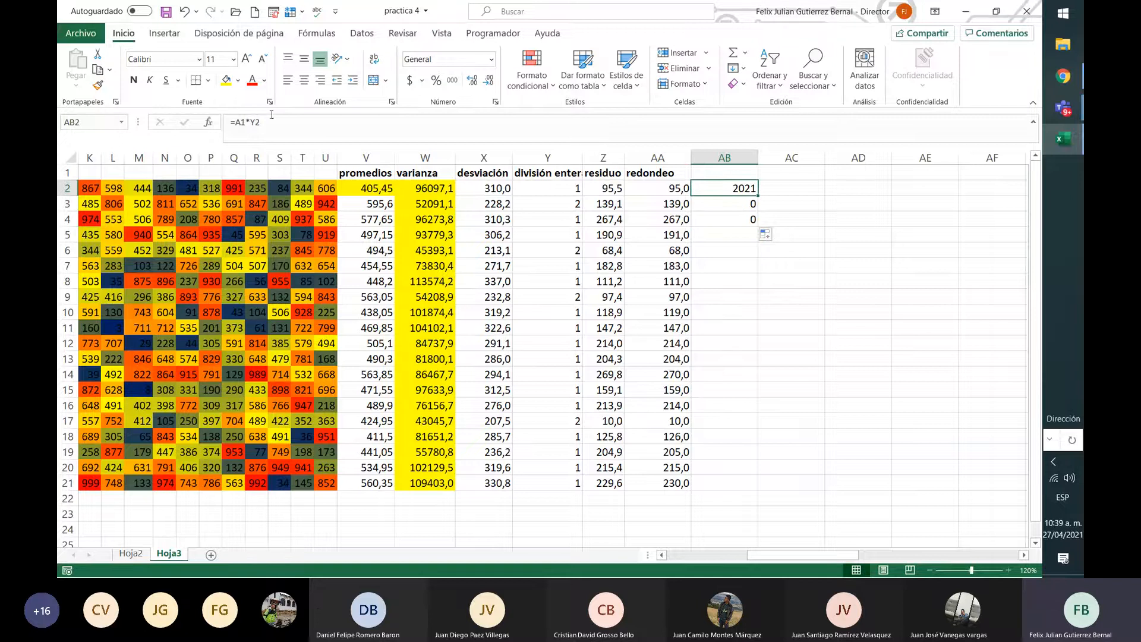
Make the A1 reference in AB2 absolute, =$A$1*Y2, and copy the formula down through AB21
click(238, 122)
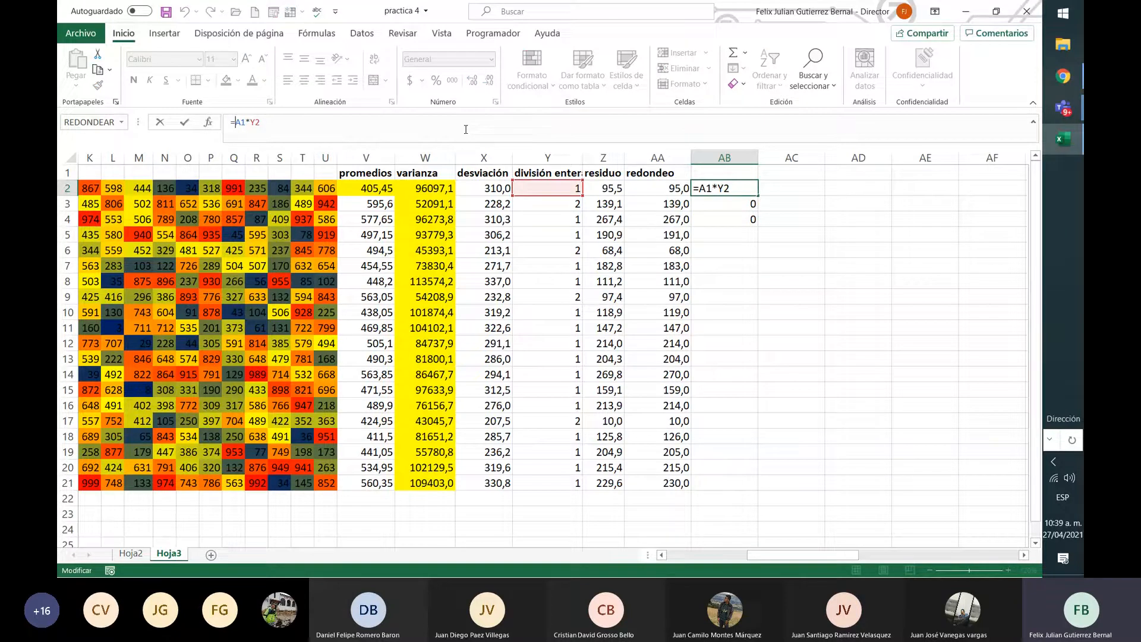
text($A$)
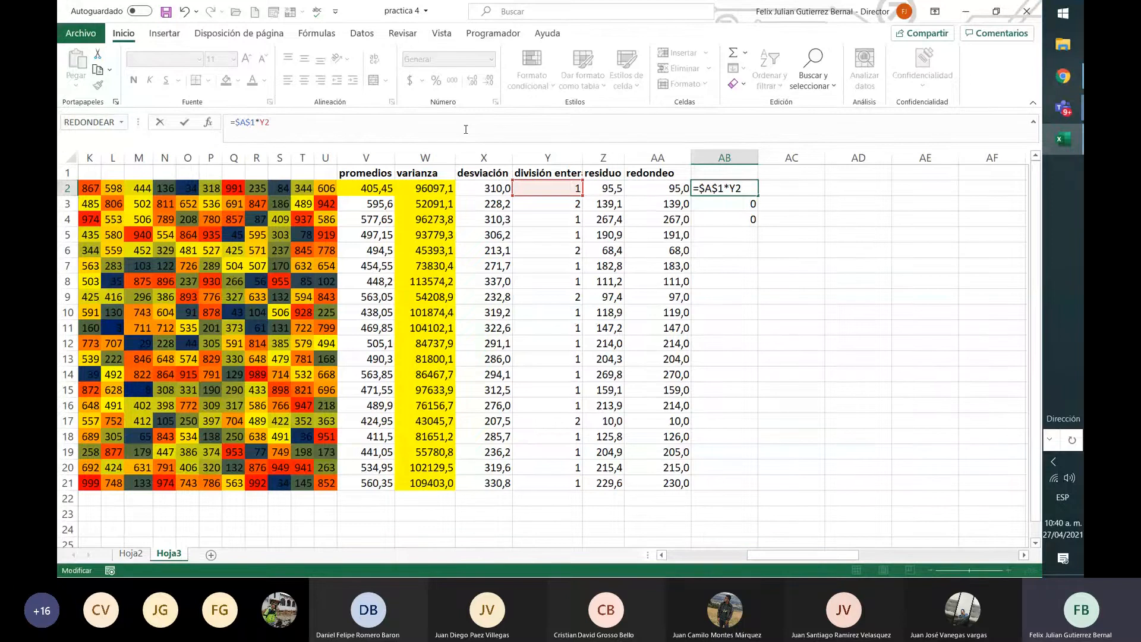
key(ctrl+Return)
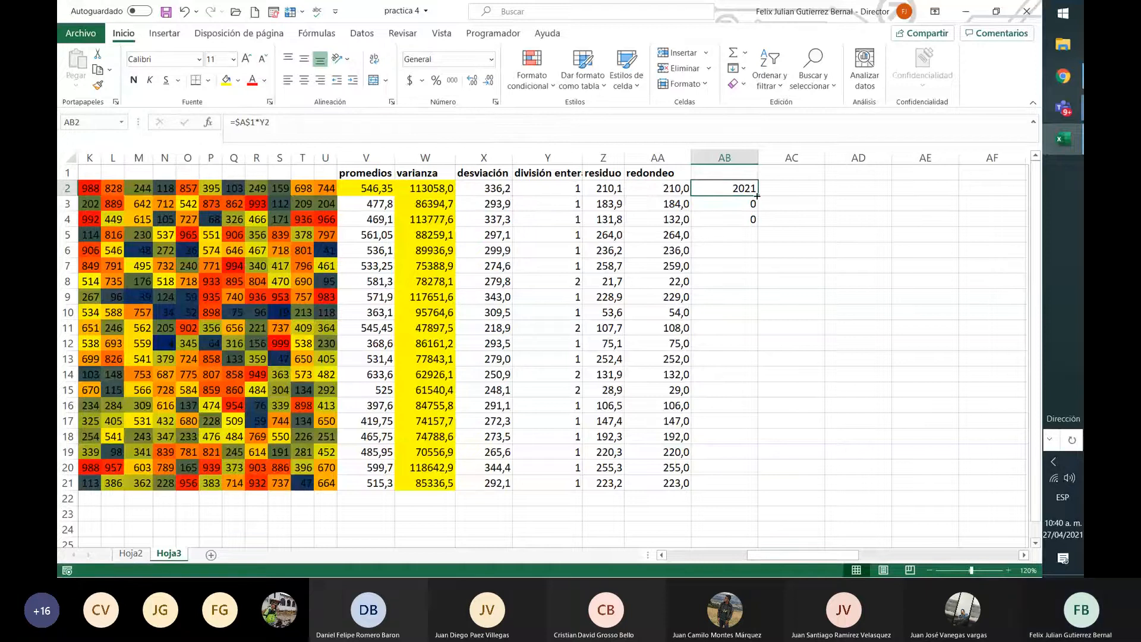
drag(758, 196, 743, 489)
Check the copied formulas in column AB from AB3 down to AB21 for the fixed reference to A1
click(734, 203)
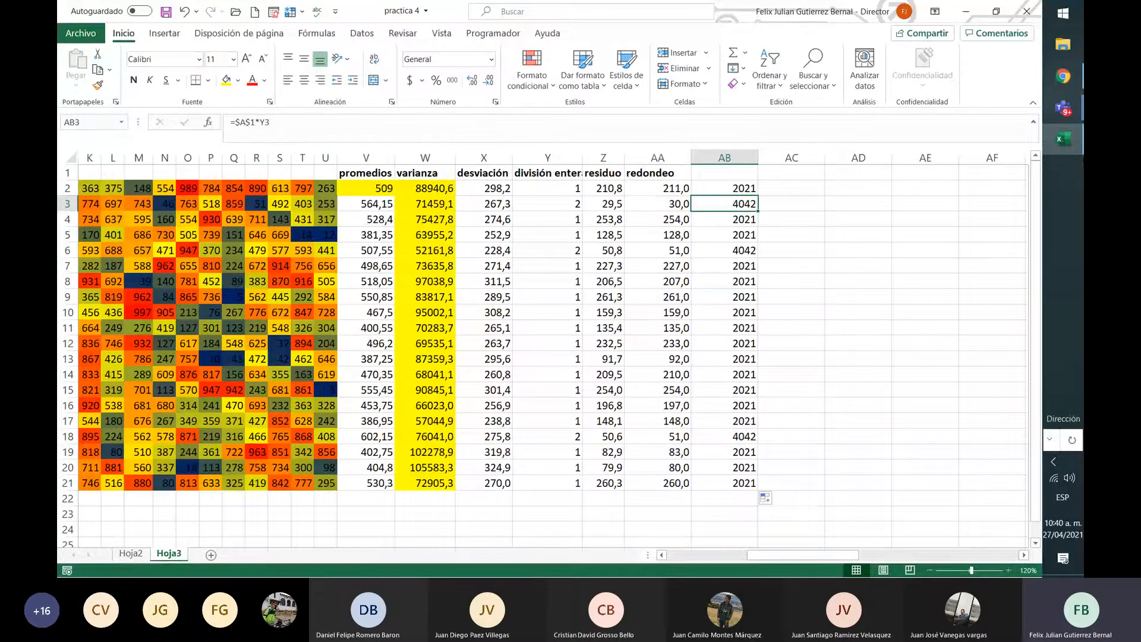
click(724, 234)
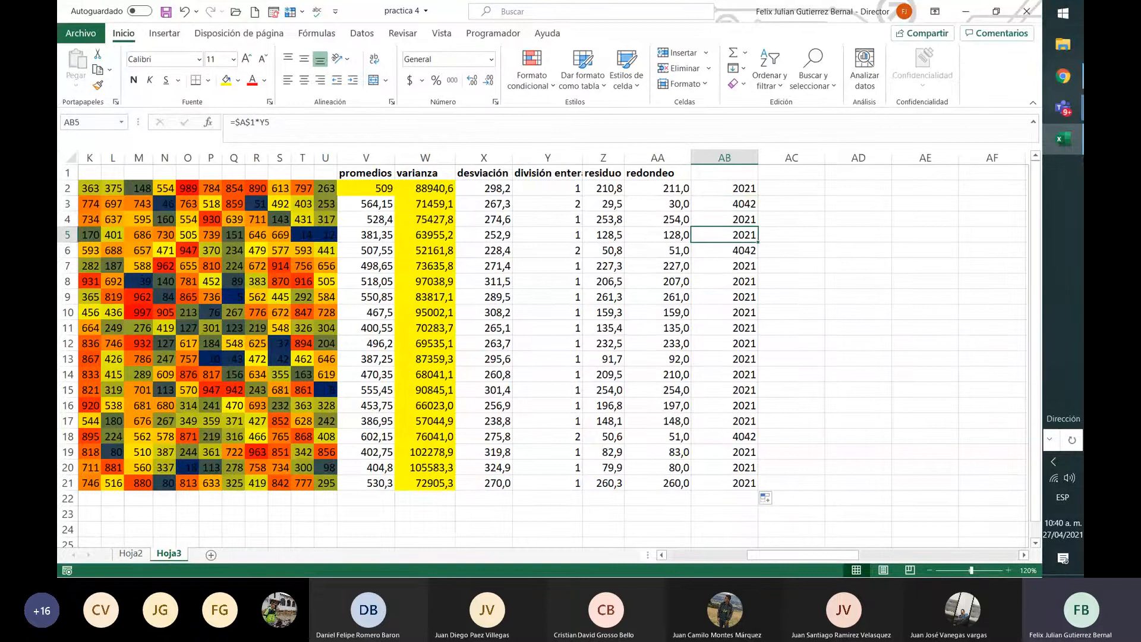
key(Down)
key(Down)
key(Down)
key(Down)
key(Down)
key(Down)
key(Down)
key(Down)
key(Down)
key(Down)
key(Down)
key(Down)
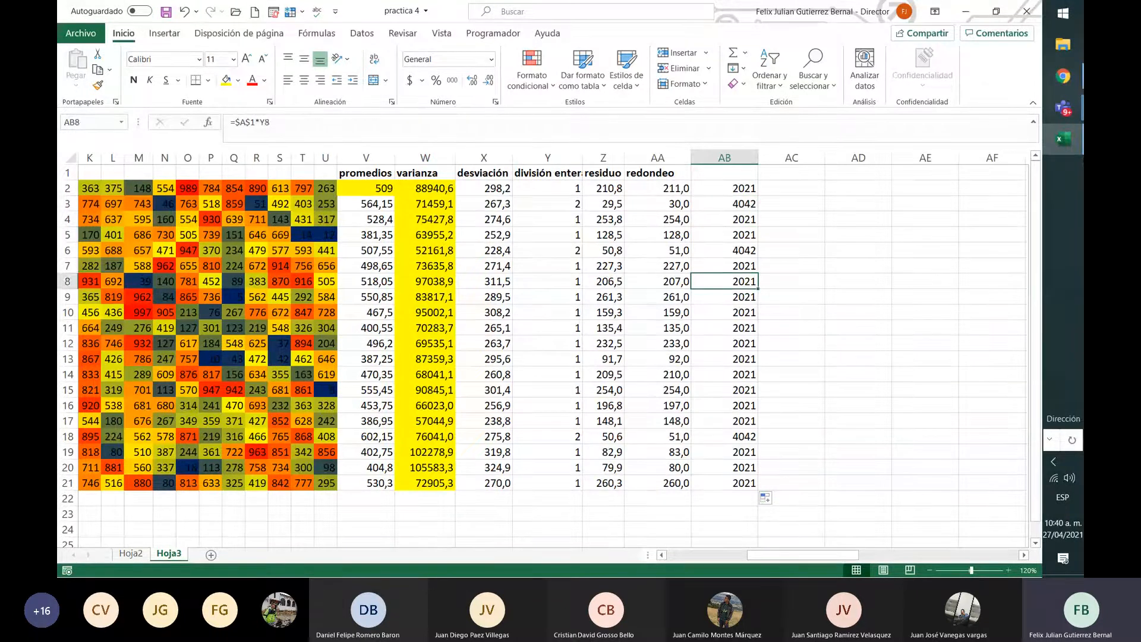
key(Down)
key(Down)
key(Down)
key(Down)
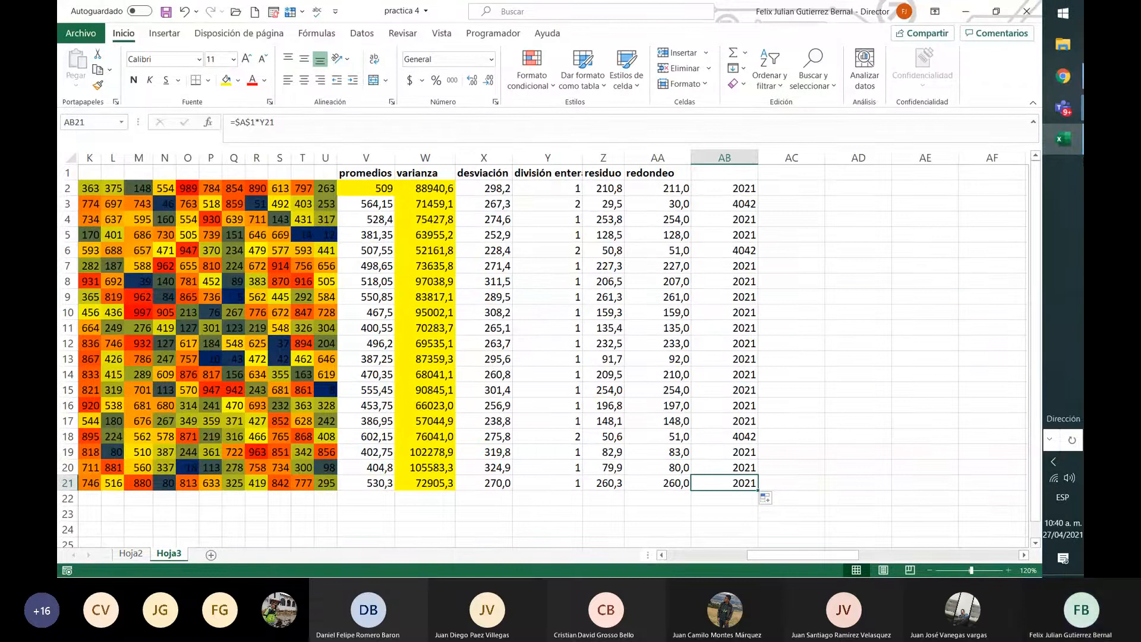
Enter the heading "llenado dinamico" in AB1 above the multiplication results
key(ctrl+Up)
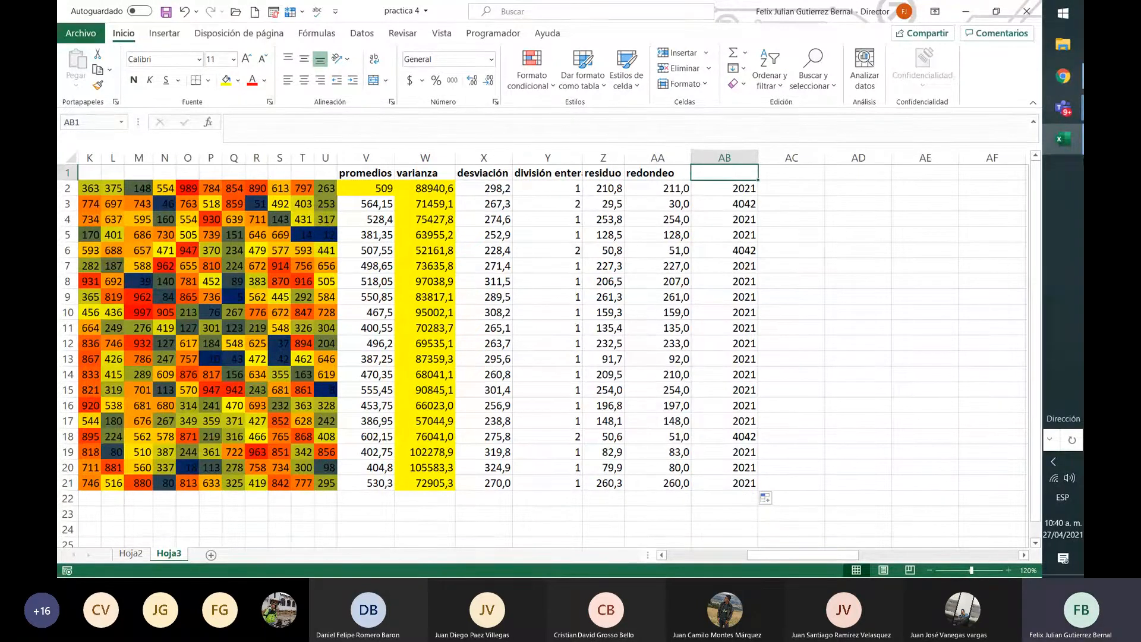
text(llenado din)
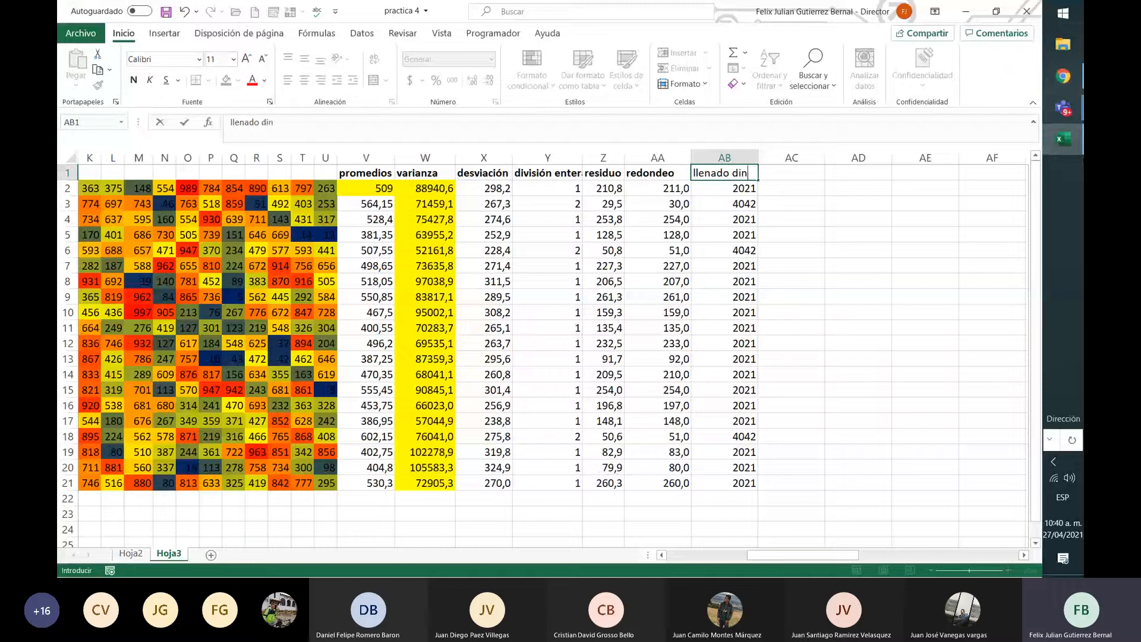
text(amico)
key(Return)
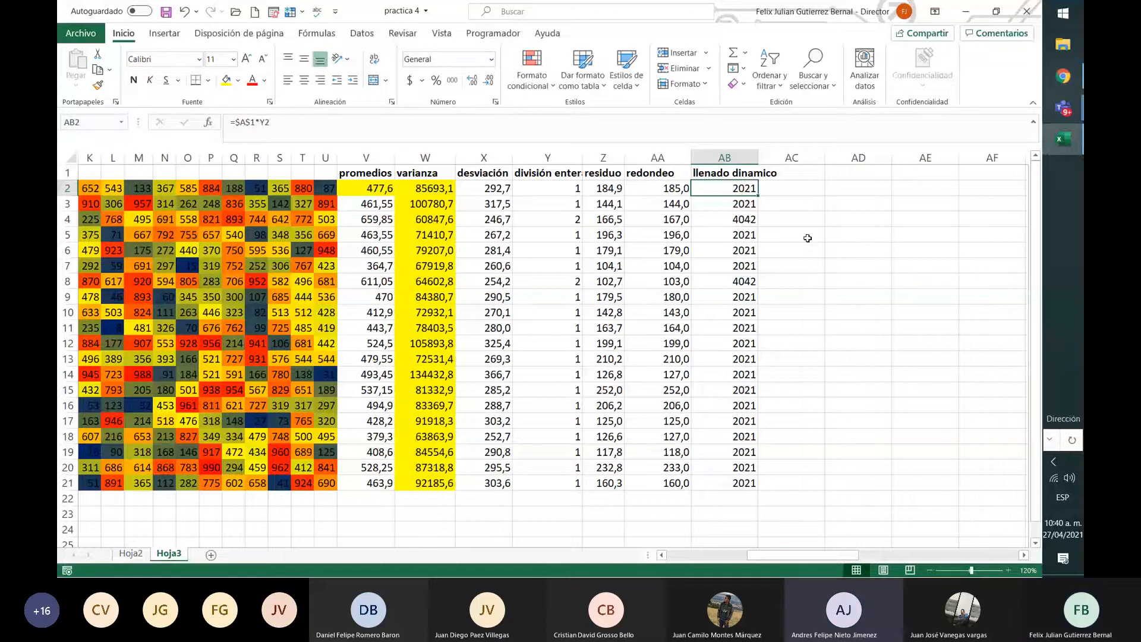
Clear the copied formulas from AB3 through AB21, keeping only the original formula in AB2
click(748, 204)
key(Up)
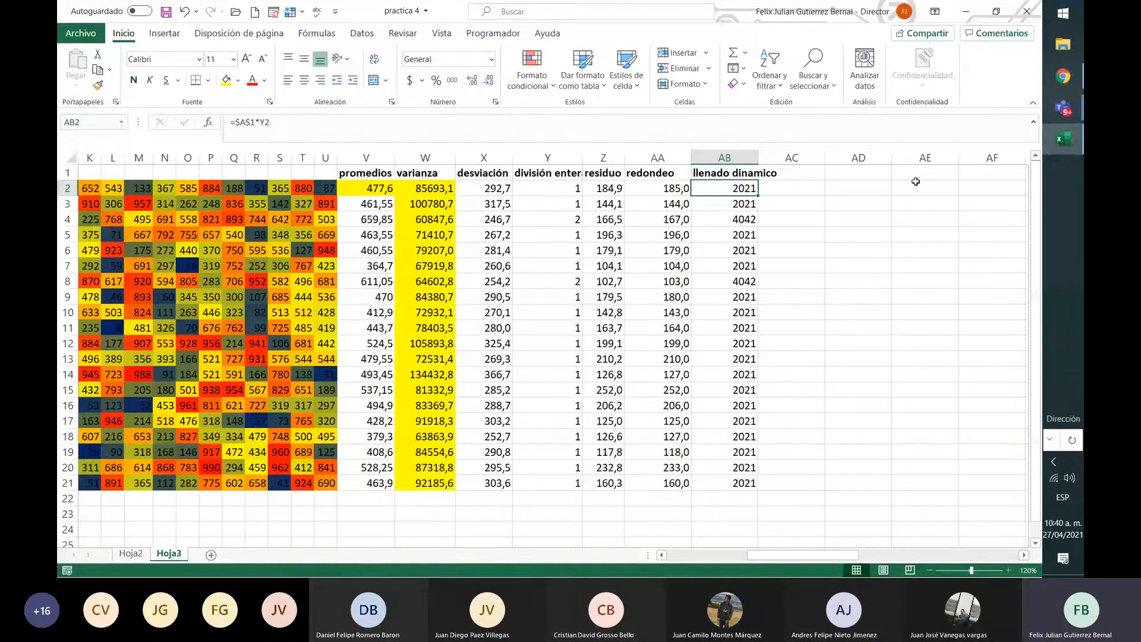
drag(721, 203, 729, 483)
key(Delete)
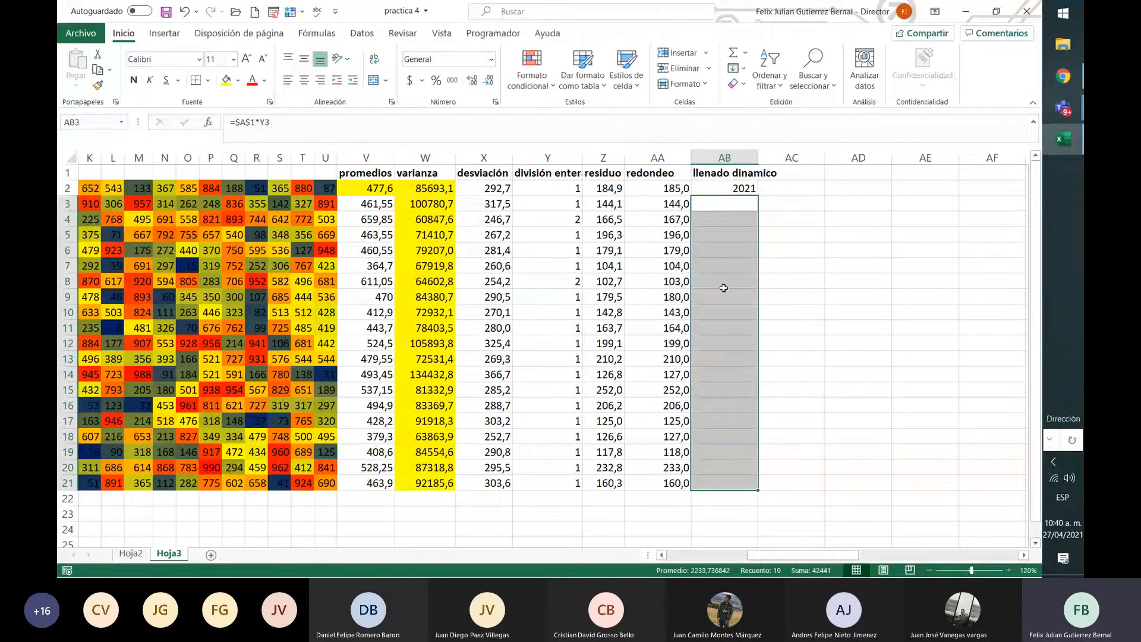
Go back along row 2 from AB2 to column A and review the constant in A1
click(716, 188)
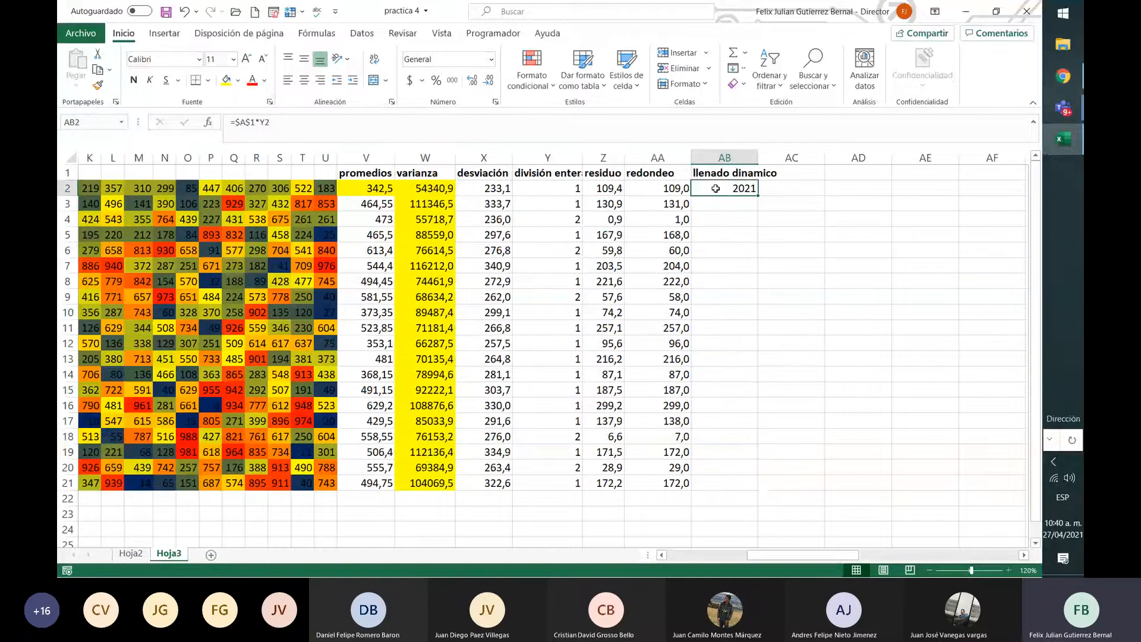
key(Left)
key(Left)
key(Left)
key(Left)
key(Left)
key(Left)
key(Left)
key(Left)
key(Left)
key(Left)
key(Left)
key(Left)
key(Left)
key(Left)
key(Left)
key(Left)
key(Left)
key(Left)
key(Left)
key(Left)
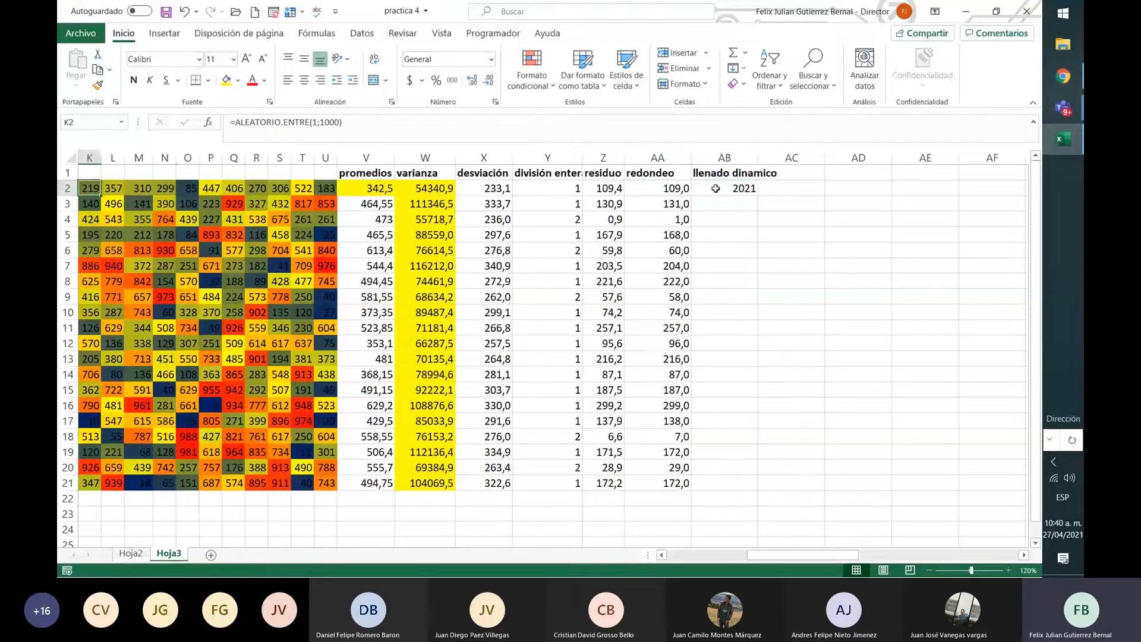
key(Left)
key(Up)
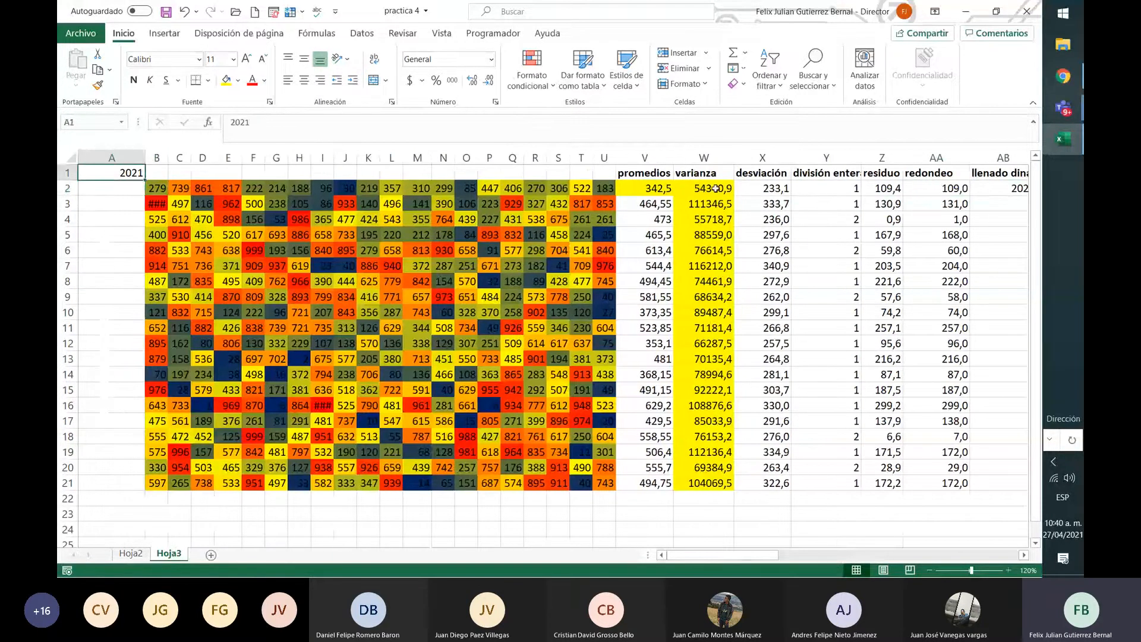
Go back along row 2 from column A to the llenado dinamico formula in AB2
key(Down)
key(Right)
key(Right)
key(Right)
key(Right)
key(Right)
key(Right)
key(Right)
key(Right)
key(Right)
key(Right)
key(Right)
key(Right)
key(Right)
key(Right)
key(Right)
key(Right)
key(Right)
key(Right)
key(Right)
key(Right)
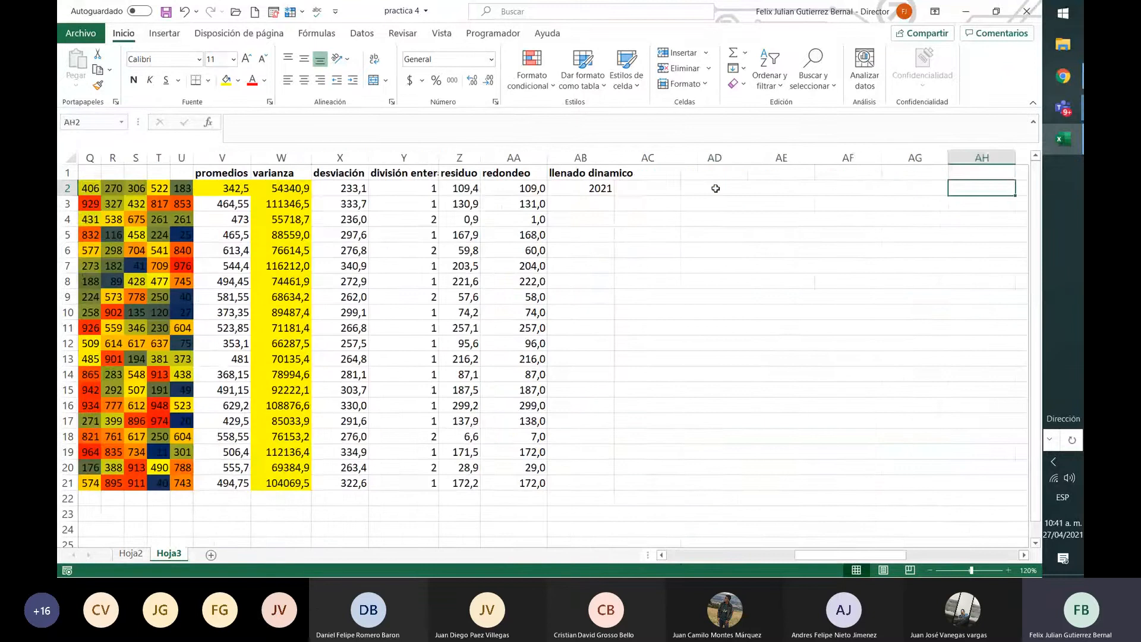
key(Left)
key(Left)
key(Left)
key(Left)
key(Left)
key(Left)
key(Left)
key(Left)
key(Right)
key(Right)
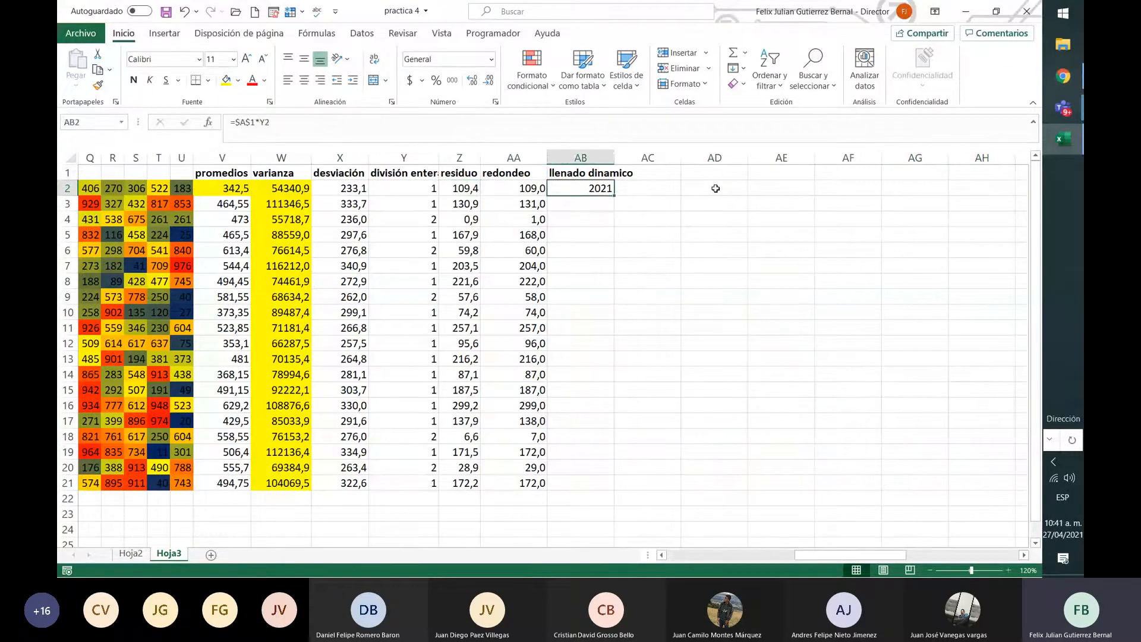
Review the absolute reference $A$1 in AB2's formula =$A$1*Y2 and copy the formula down through AB21
click(236, 123)
drag(235, 123, 256, 123)
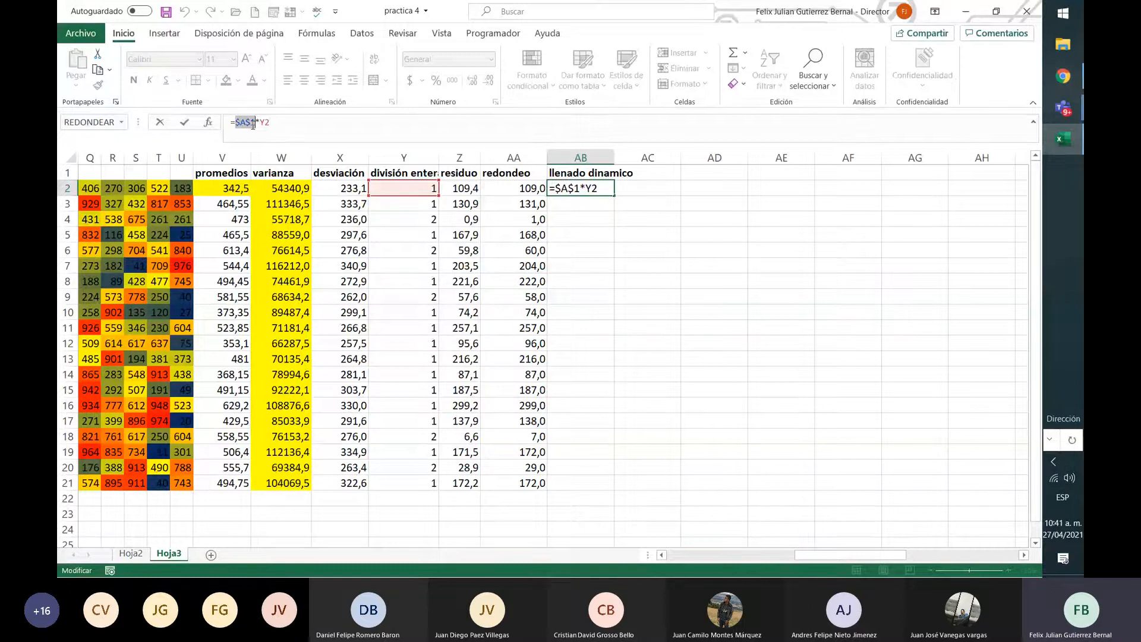
click(237, 122)
click(250, 124)
key(ctrl+Return)
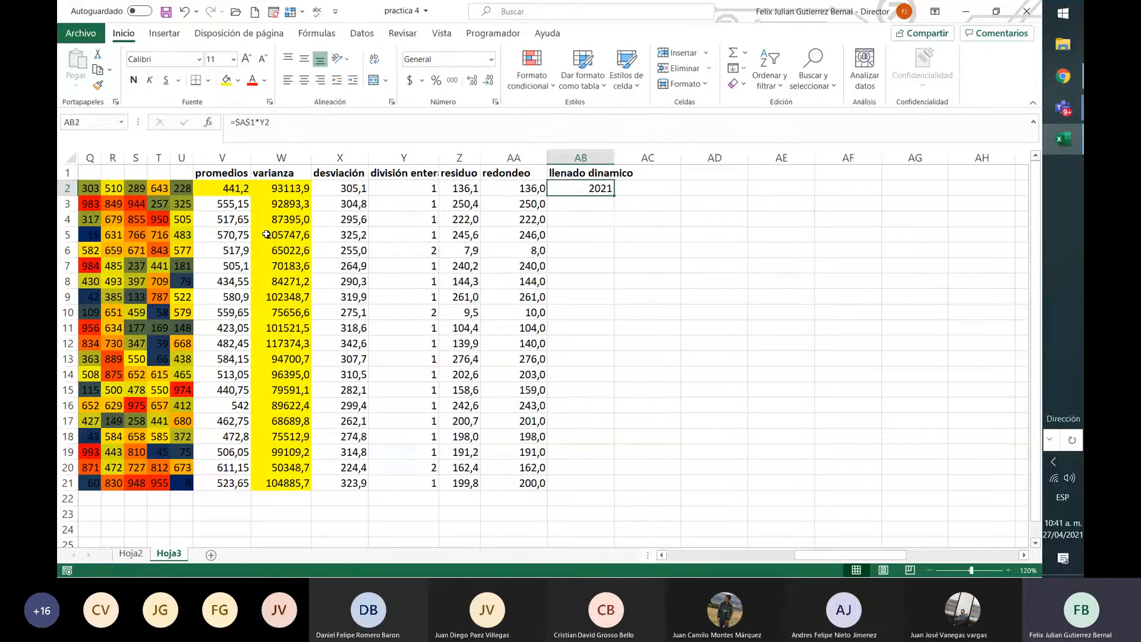
drag(615, 196, 590, 491)
Check the formulas in AB2 through AB21, comparing the fixed reference to A1 with the row-relative reference to column Y
click(603, 201)
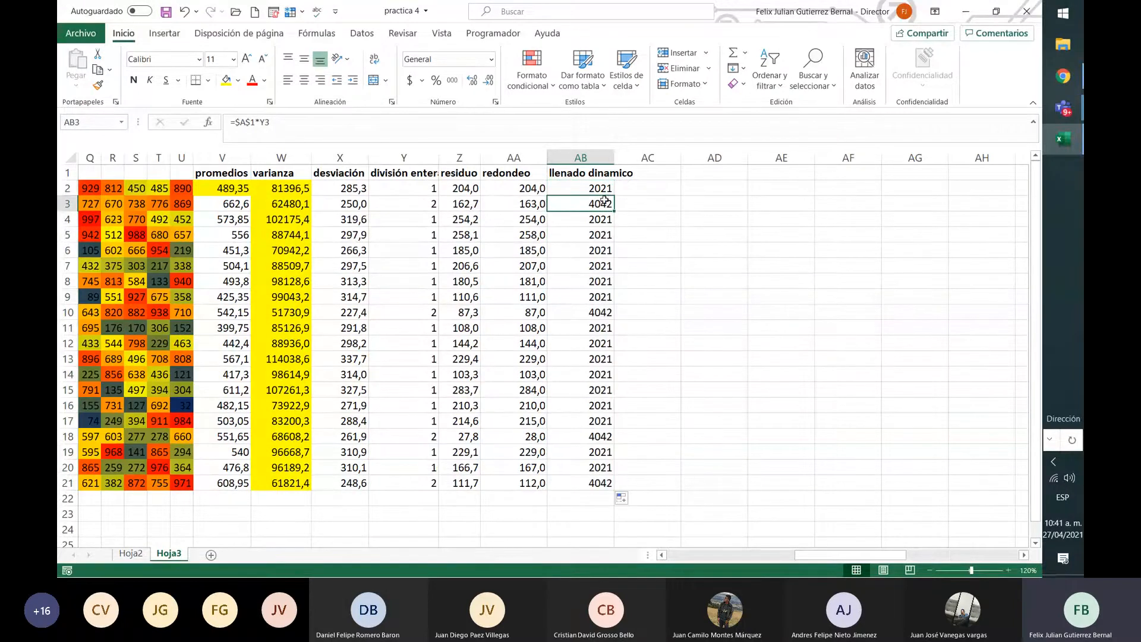
key(Up)
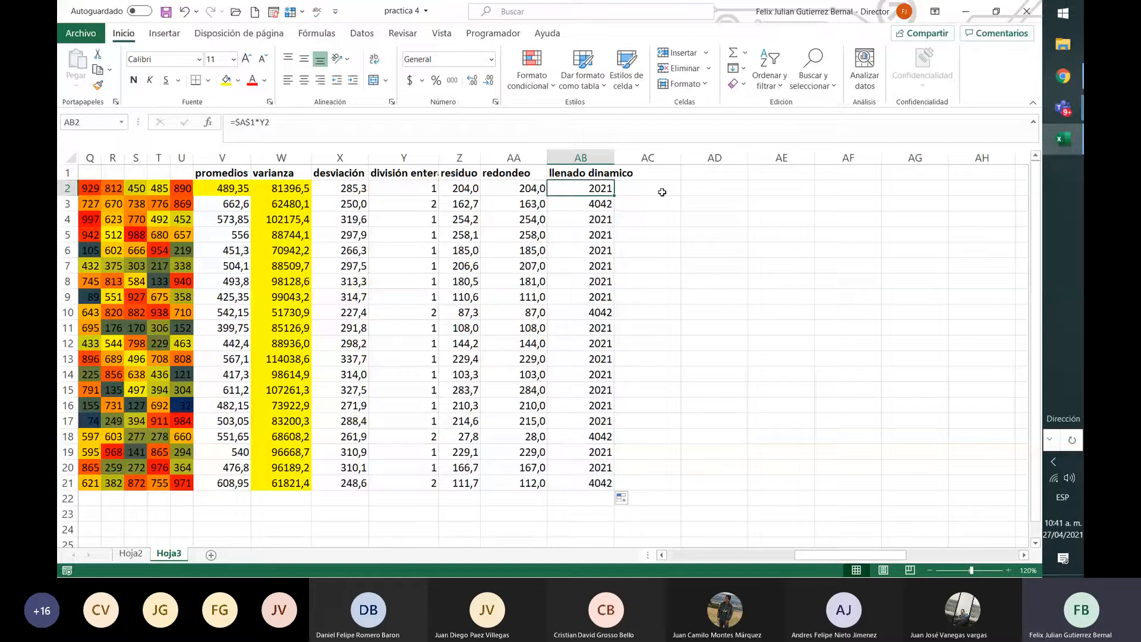
key(Down)
key(Down)
key(Down)
key(Down)
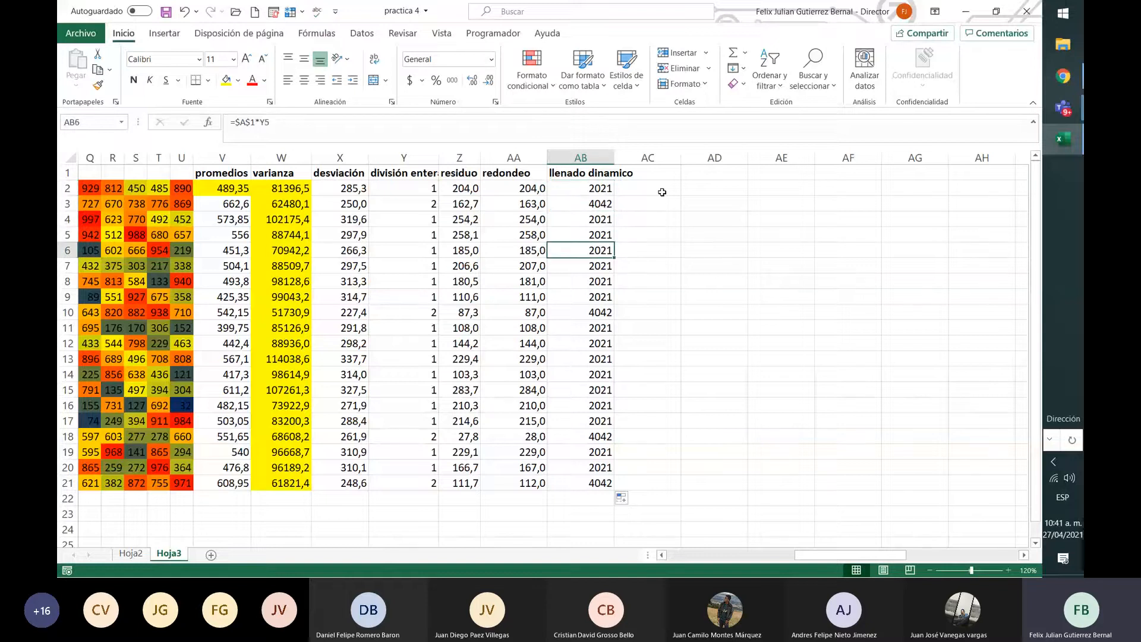
key(Down)
key(Down)
key(Down)
key(Down)
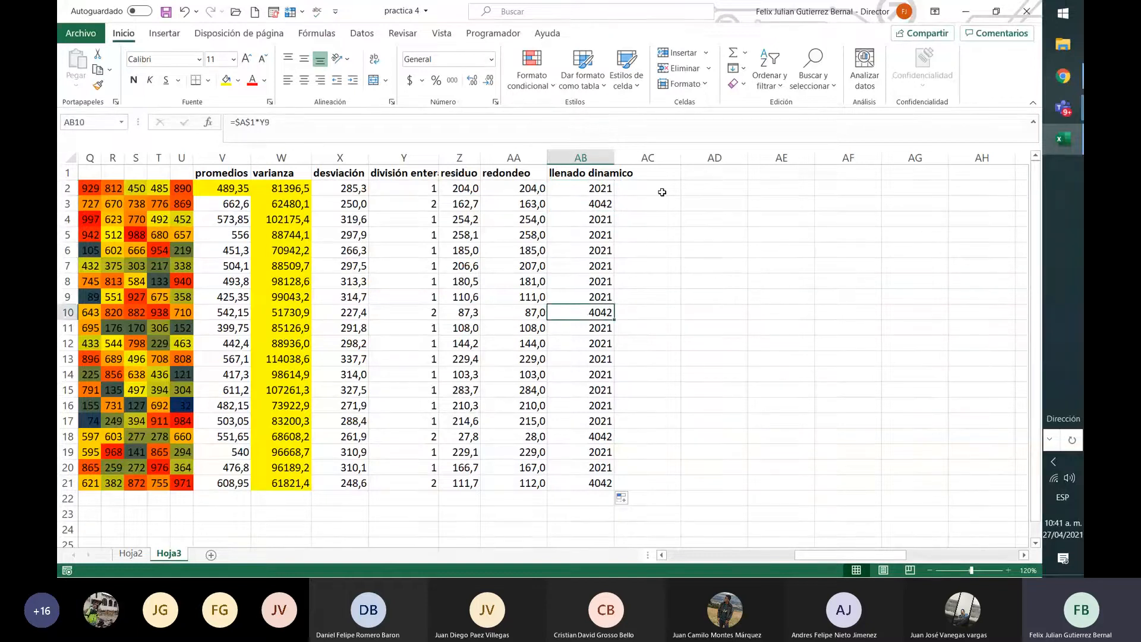
key(Down)
key(Down)
key(Down)
key(Down)
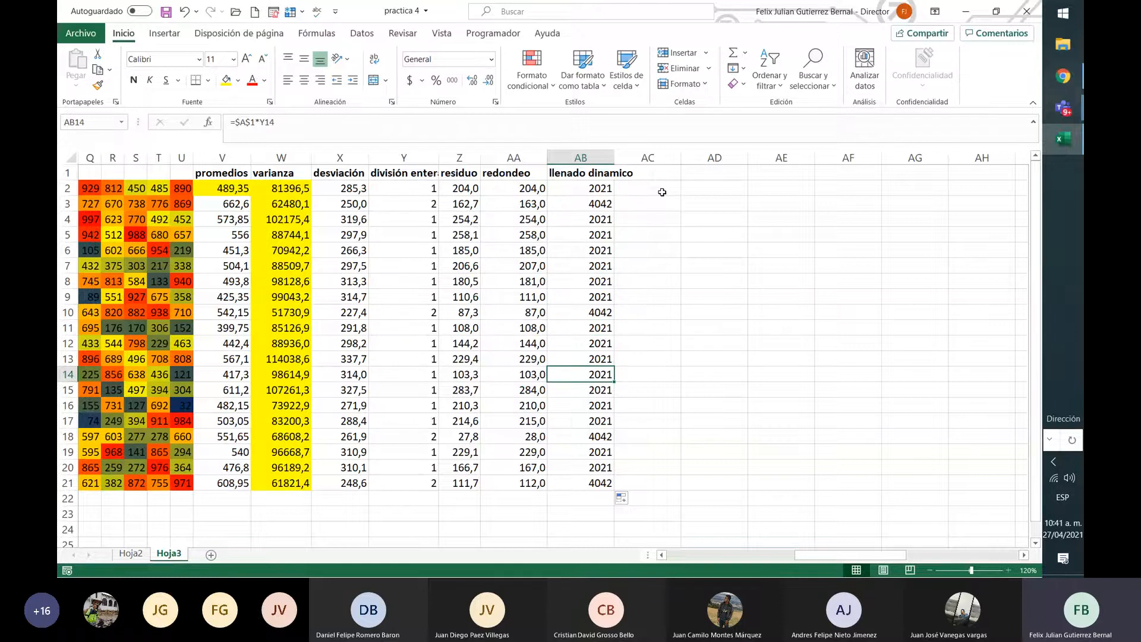
key(Down)
key(Down)
key(Down)
key(Down)
key(Down)
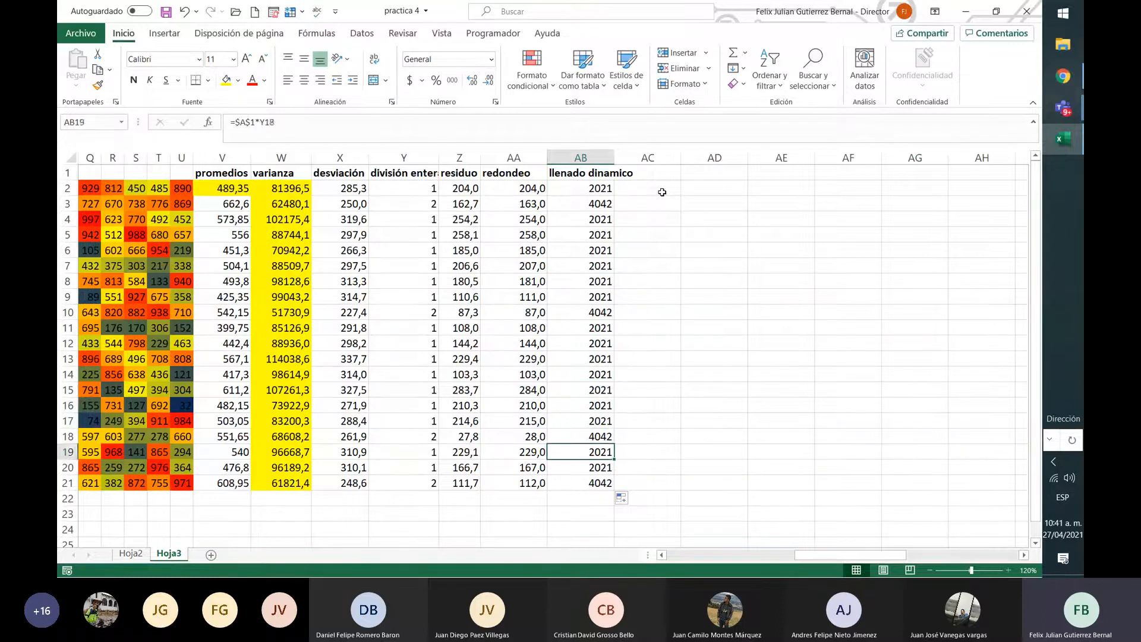
key(Down)
key(Down)
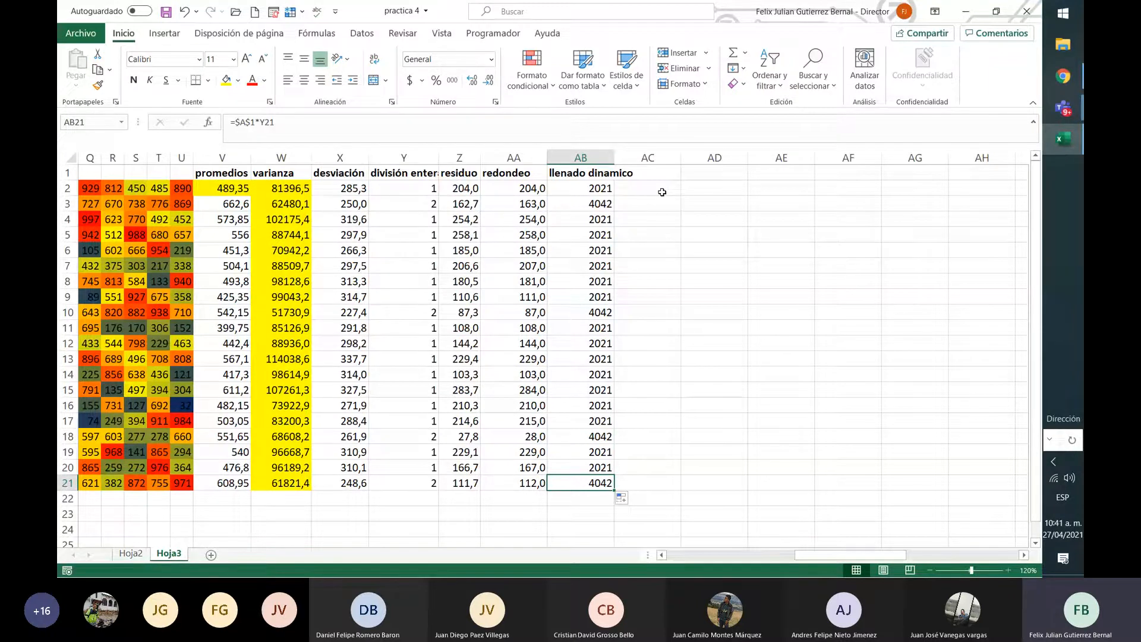
key(Up)
key(Up)
key(Up)
key(Up)
key(Up)
key(Up)
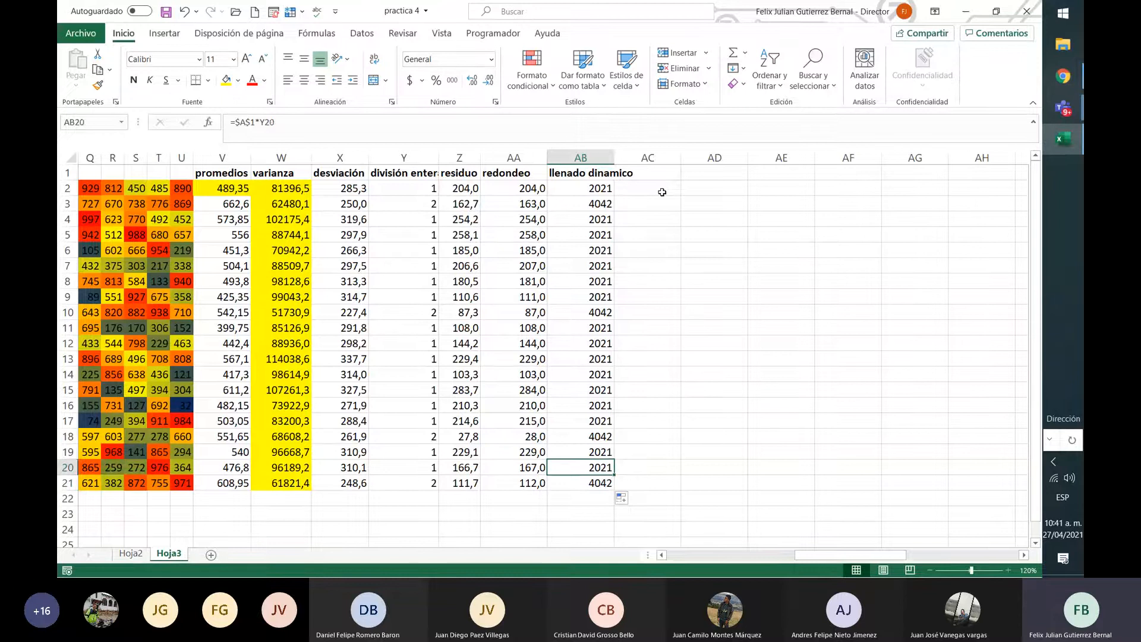
key(Up)
key(Up)
key(Up)
key(Up)
key(Up)
key(Up)
key(Up)
key(Up)
key(Up)
key(Up)
key(Up)
key(Up)
key(Up)
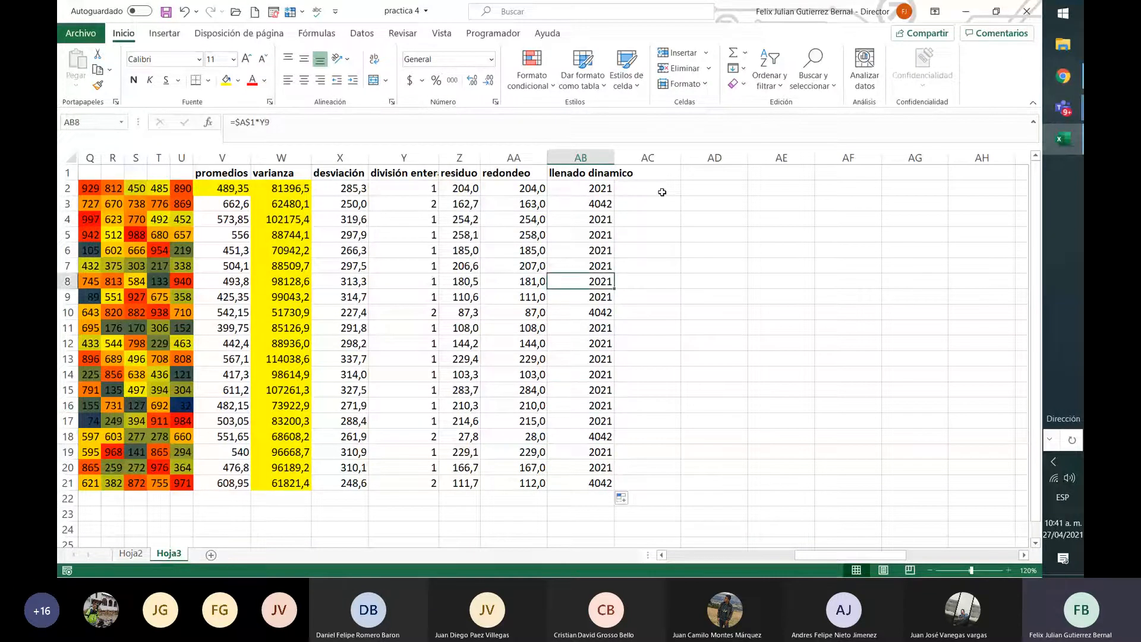
Select the redondeo values from AA2 through AA21
key(Left)
key(shift+Down)
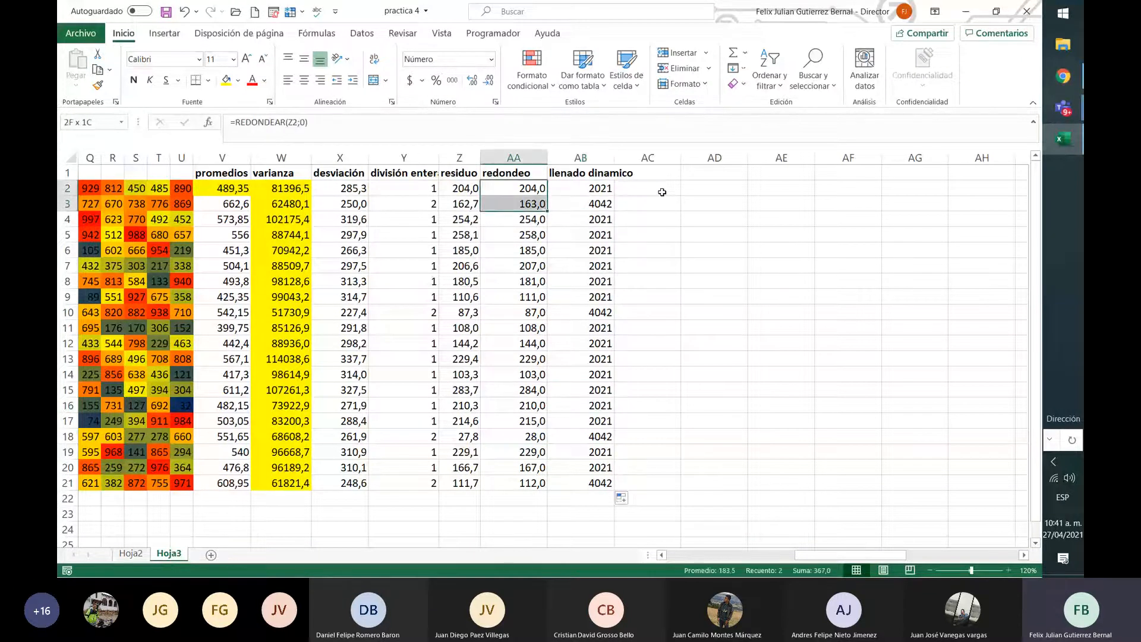
key(shift+Down)
key(shift+Down)
key(shift+Down)
key(shift+Down)
key(shift+Down)
key(shift+Down)
key(shift+Down)
key(shift+Down)
key(shift+Down)
key(shift+Down)
key(shift+Down)
key(shift+Down)
key(shift+Down)
key(shift+Down)
key(shift+Down)
key(shift+Down)
key(shift+Down)
key(shift+Down)
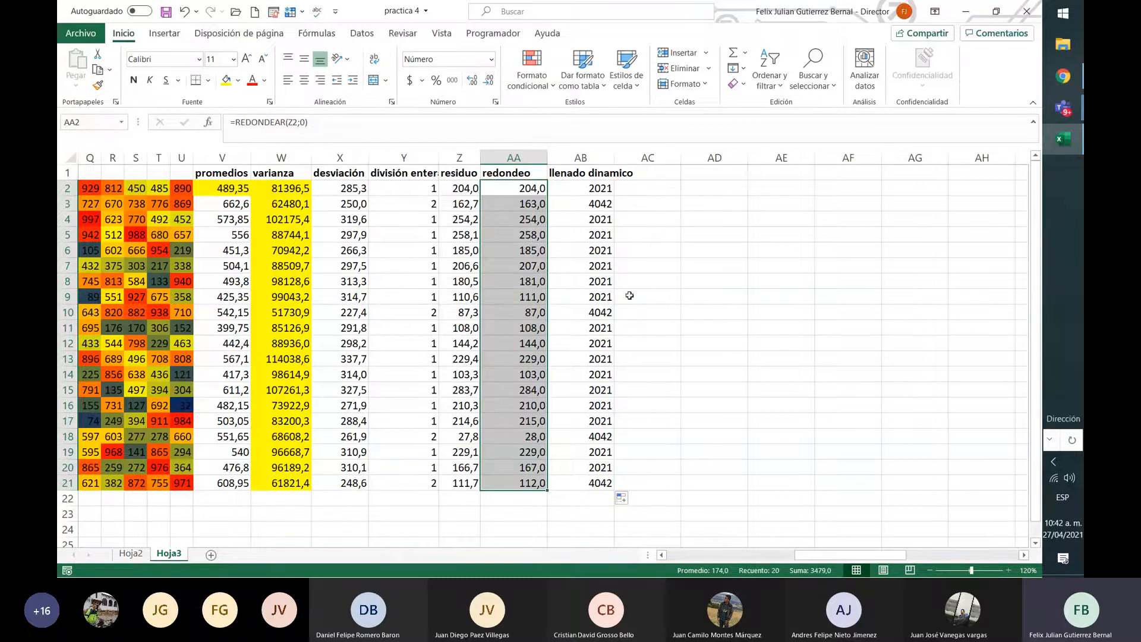
Fit column AA to its contents and widen column AB to hold the full llenado dinamico heading
double_click(546, 157)
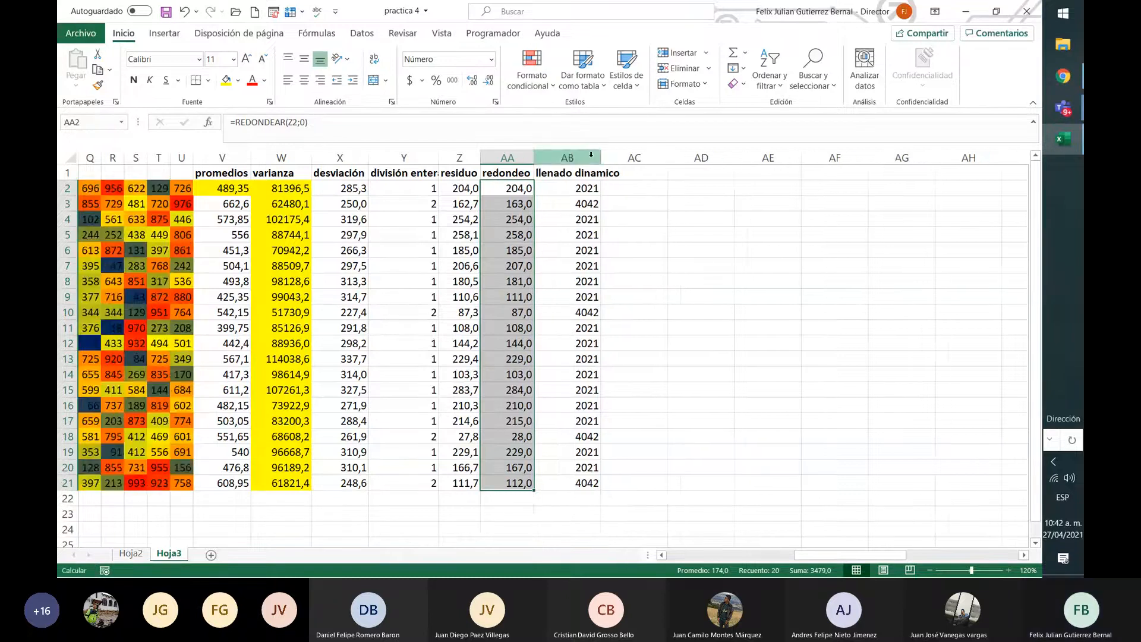
drag(599, 157, 622, 157)
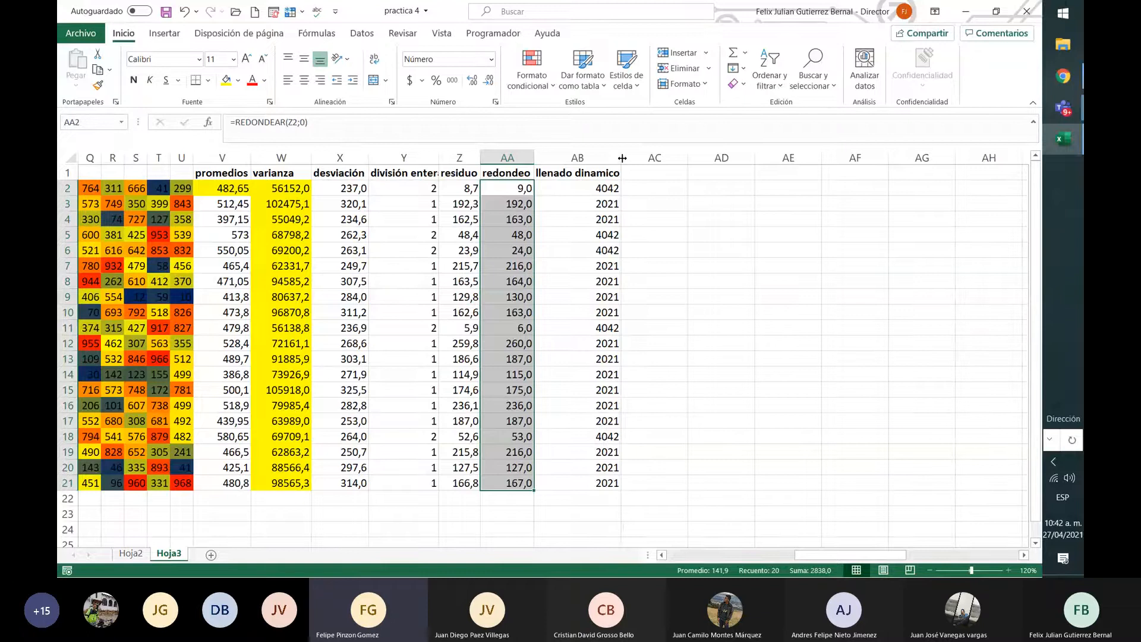
Open AB2's formula for editing and trace its absolute reference back to the constant in A1
click(600, 189)
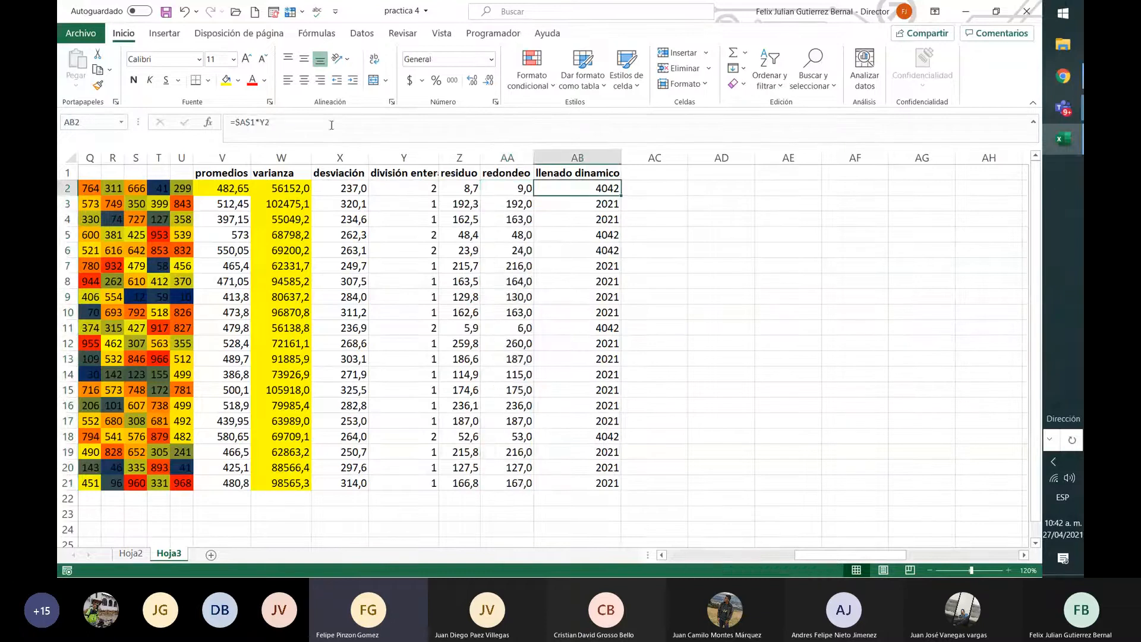
click(239, 123)
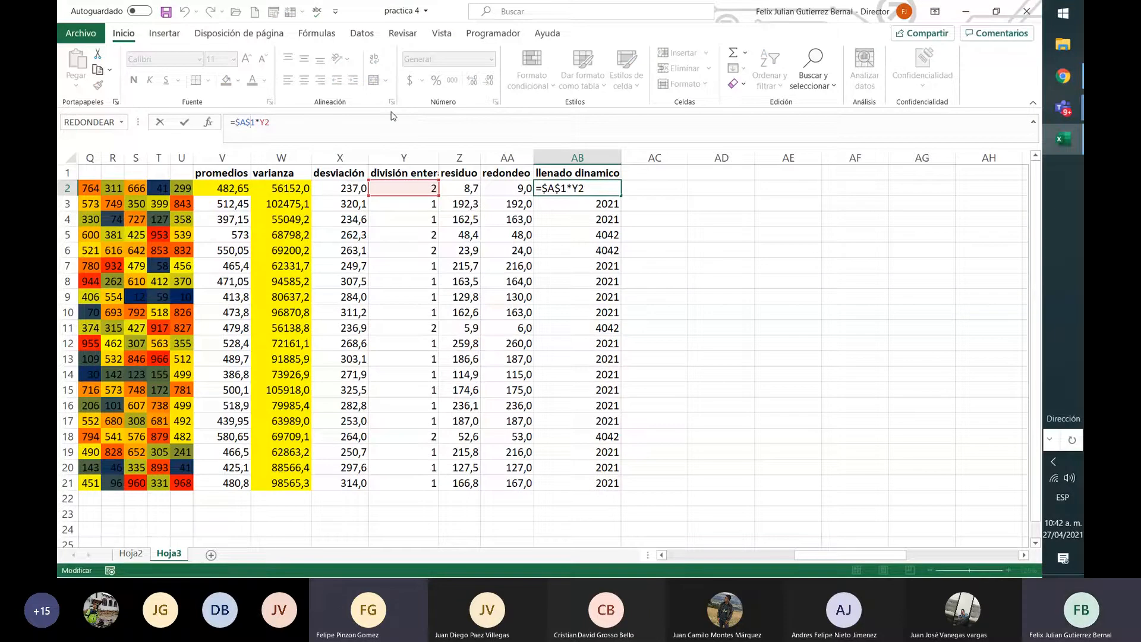
click(749, 556)
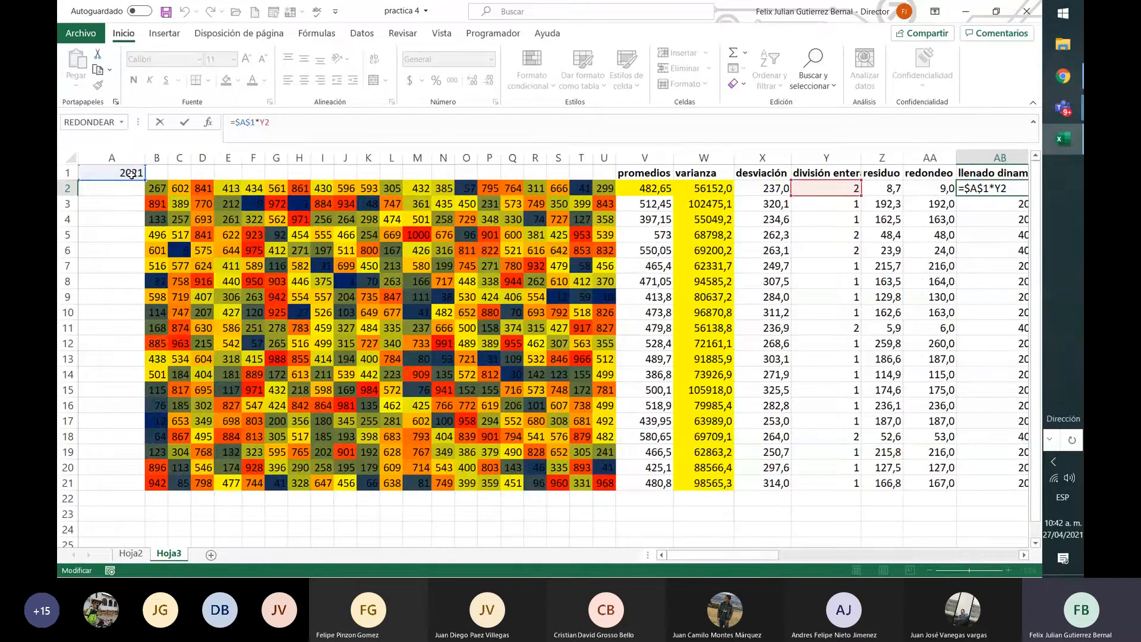
drag(713, 559, 771, 562)
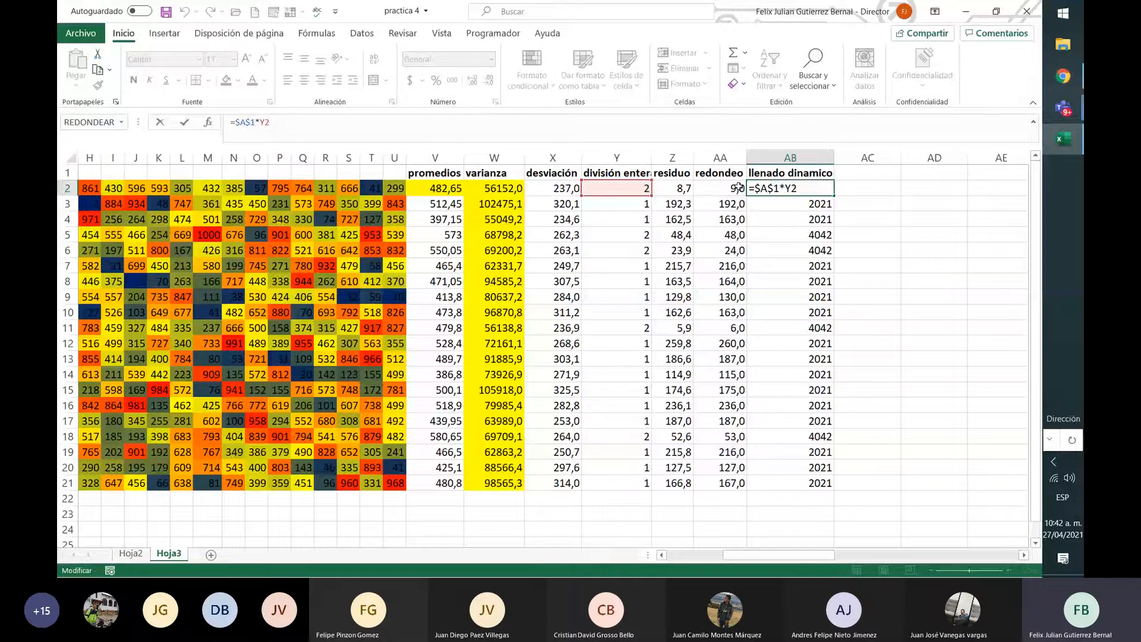
Extend AB2's formula to =$A$1*Y2+X2 and copy it down through AB21
click(243, 124)
click(303, 122)
text(+)
click(669, 188)
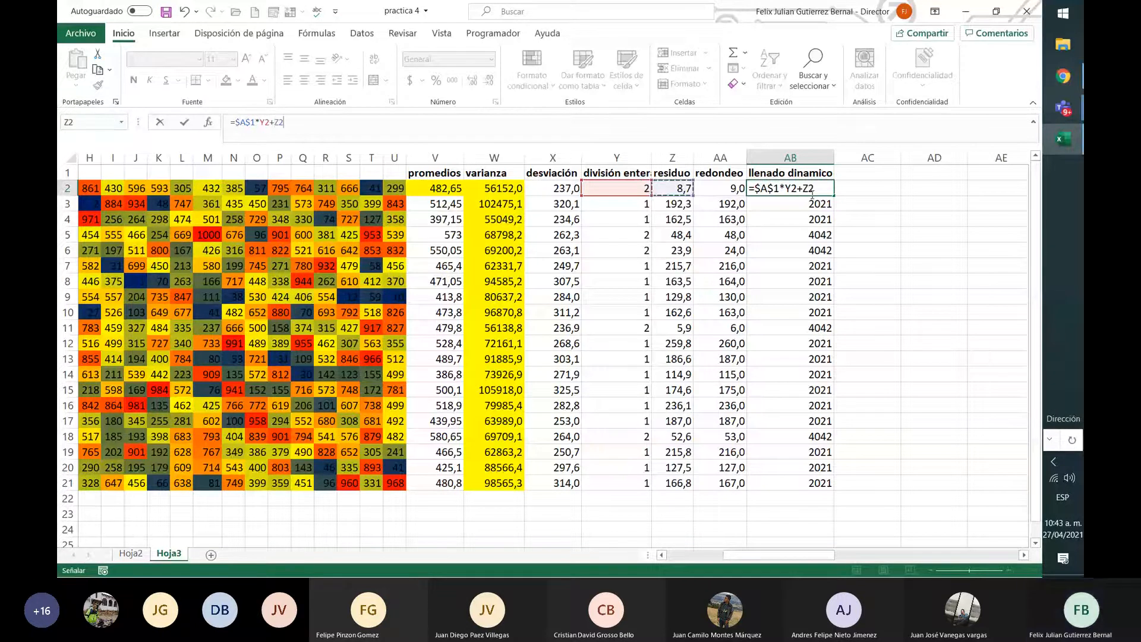
click(565, 188)
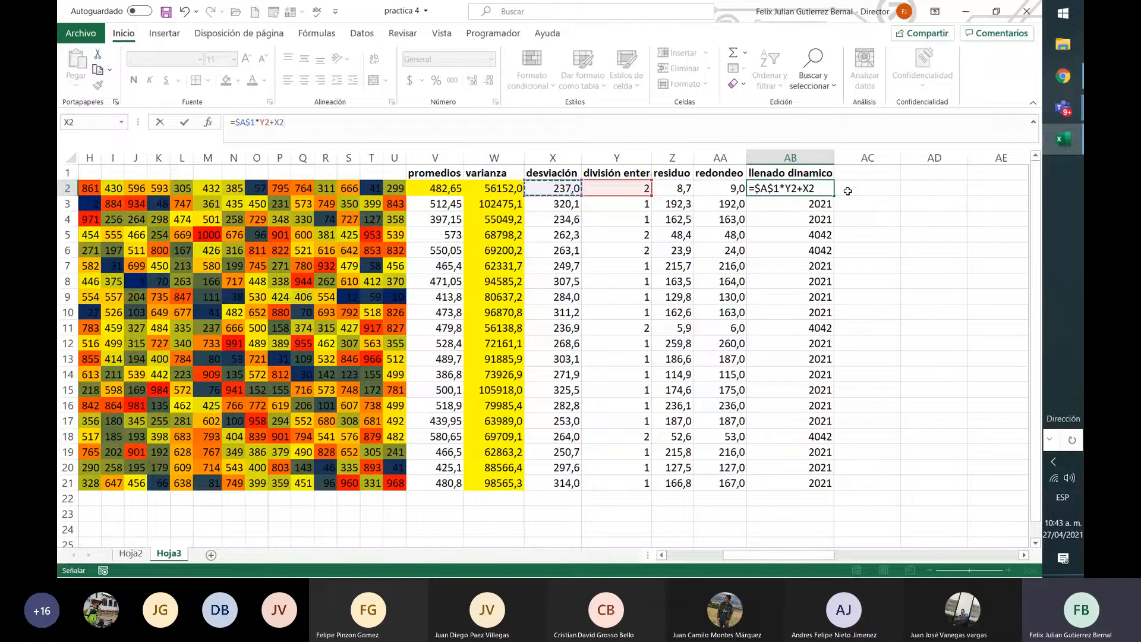
key(ctrl+Return)
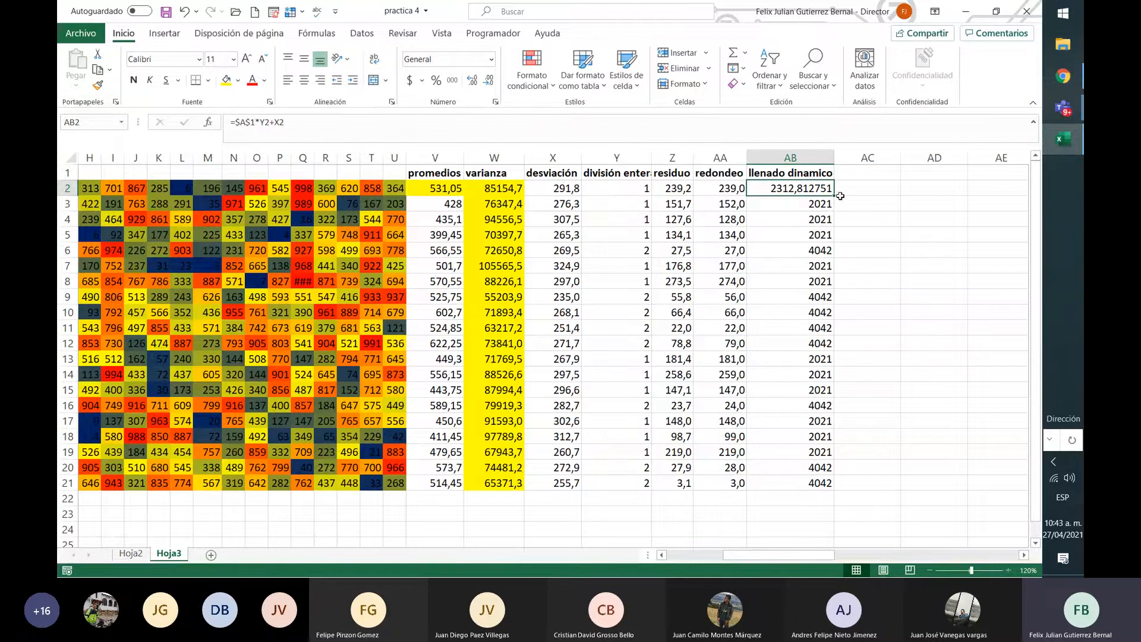
drag(834, 196, 781, 486)
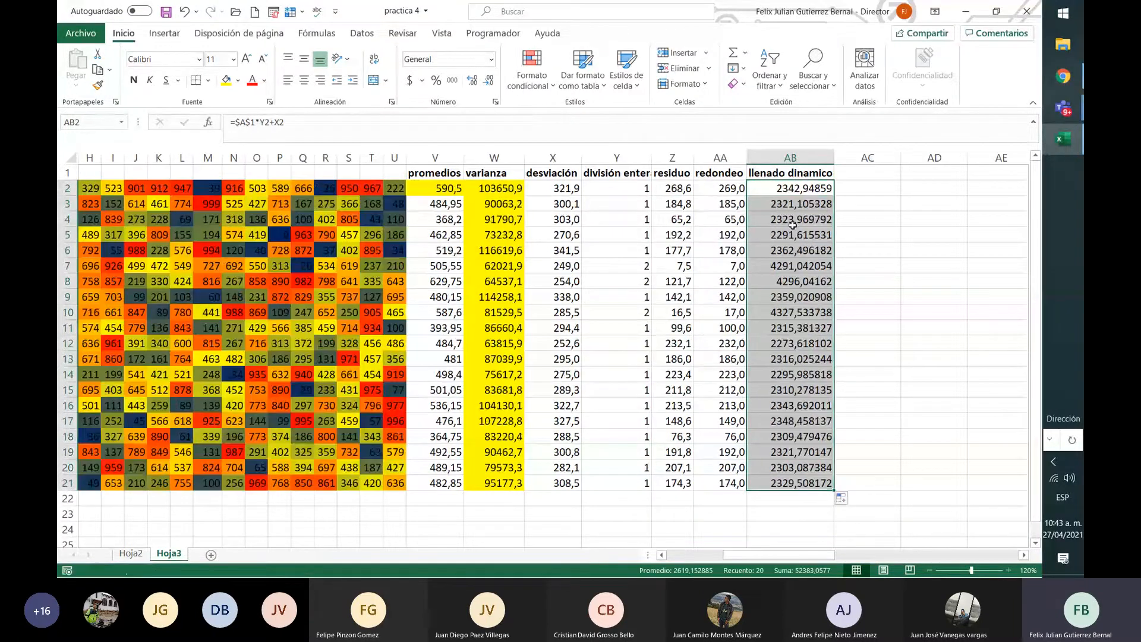
Compare the formulas in AB2 and AB3 for the fixed A1 reference and relative Y and X references, then return to AB2
key(F2)
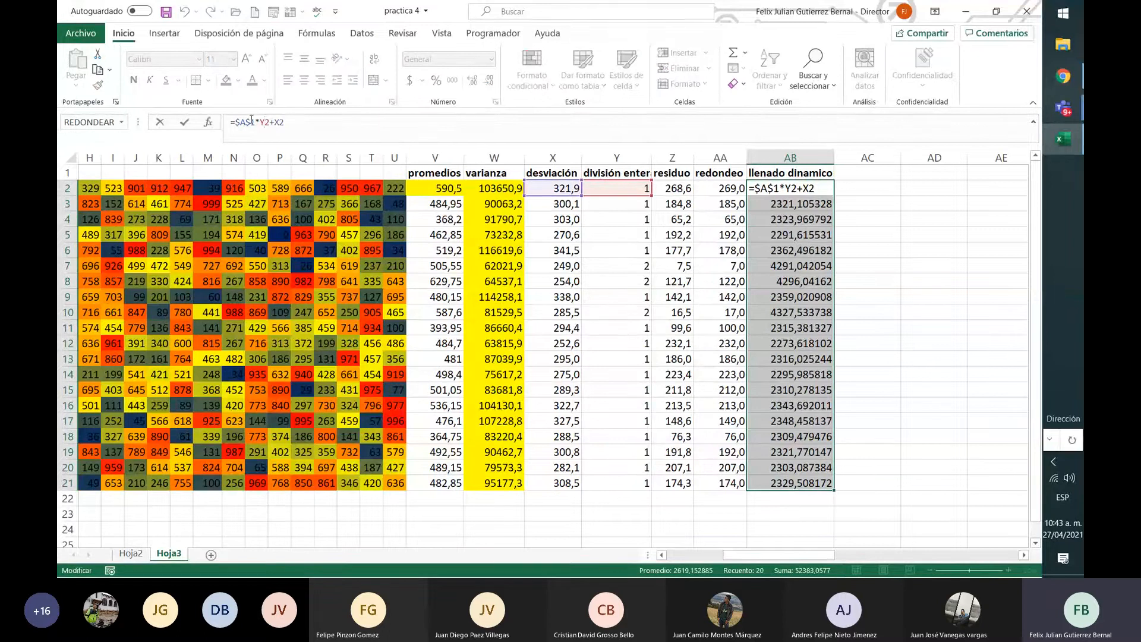
drag(260, 122, 285, 123)
click(543, 139)
key(Return)
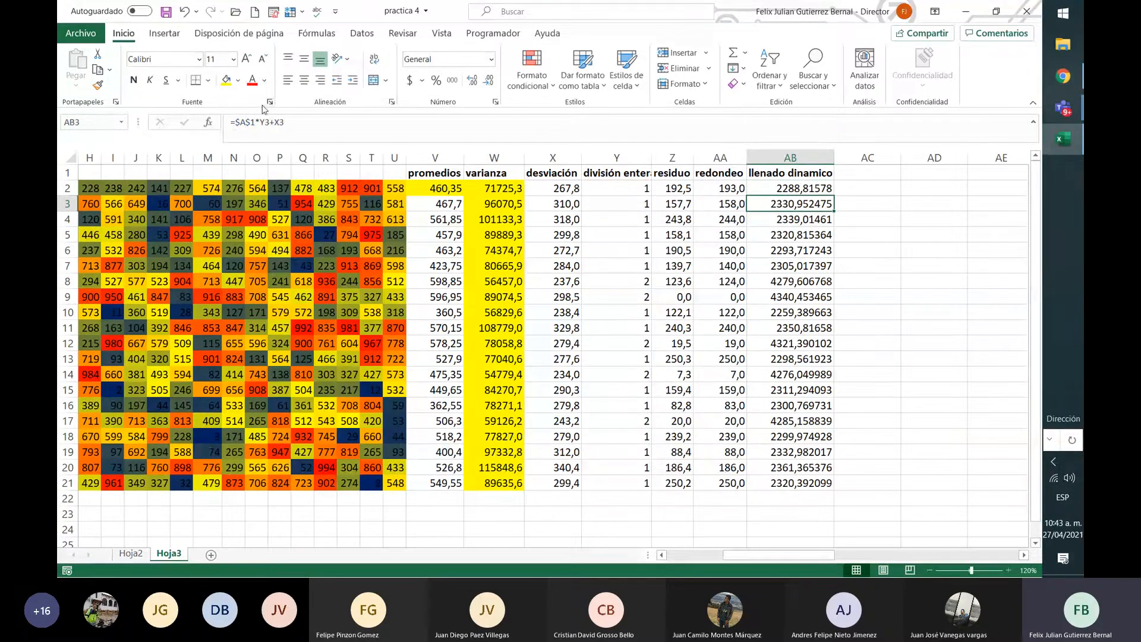
click(296, 126)
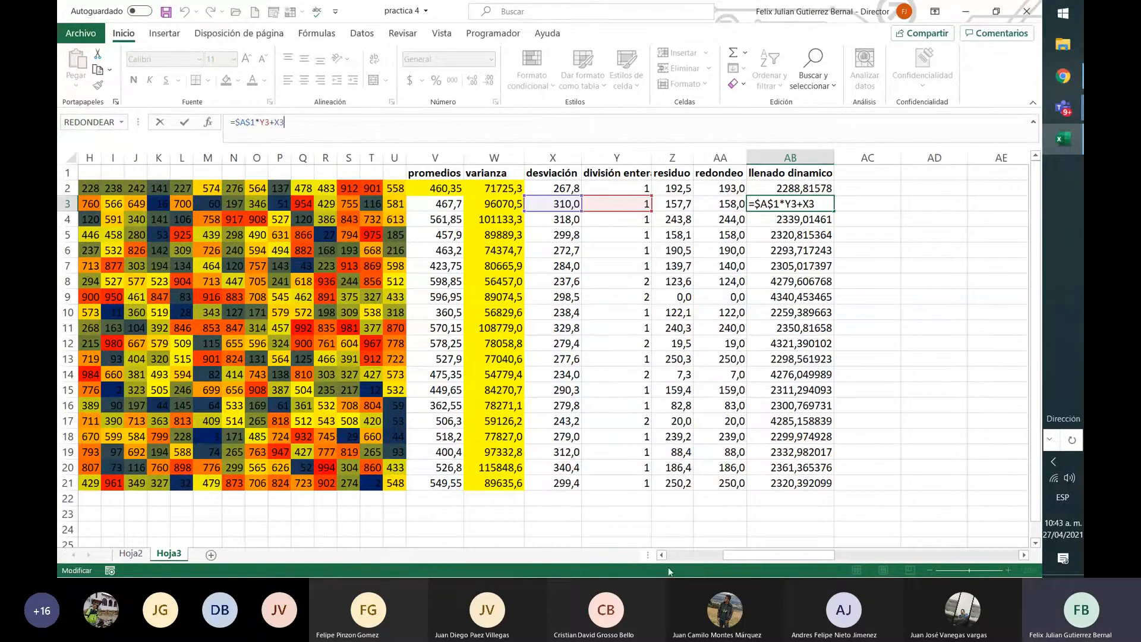
drag(747, 557, 700, 564)
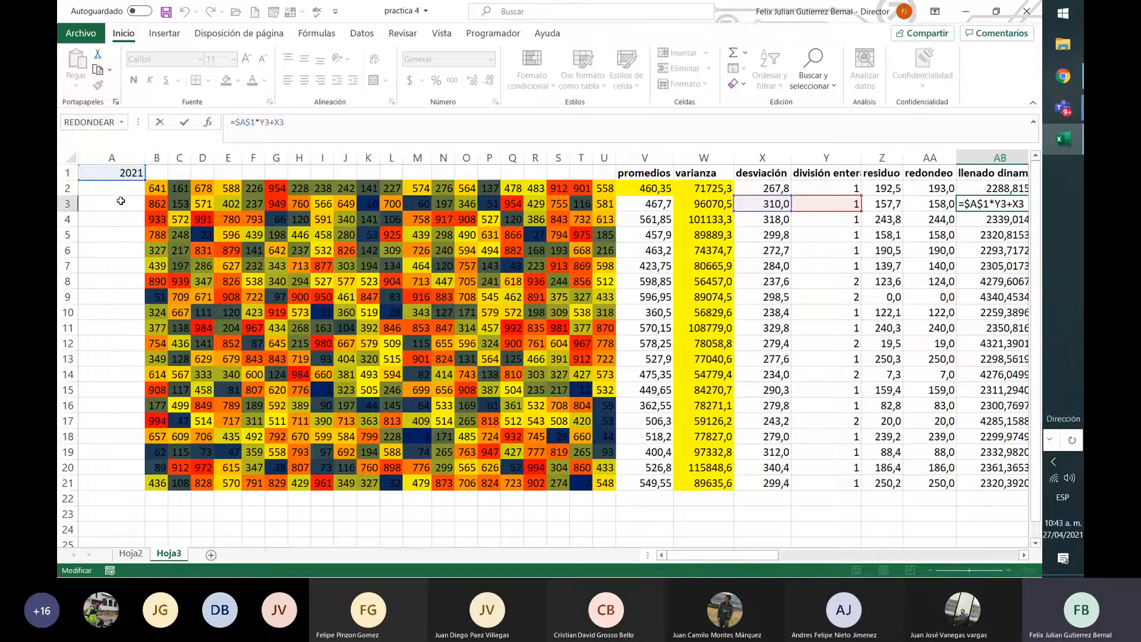
click(953, 236)
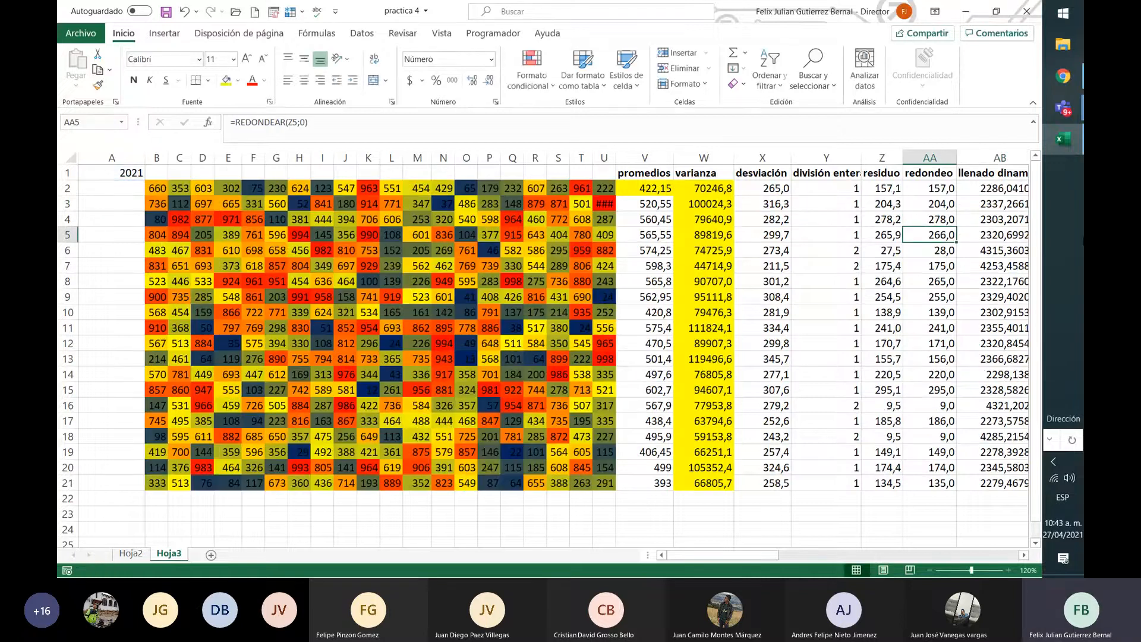
key(Up)
key(Up)
key(Up)
key(Right)
key(Right)
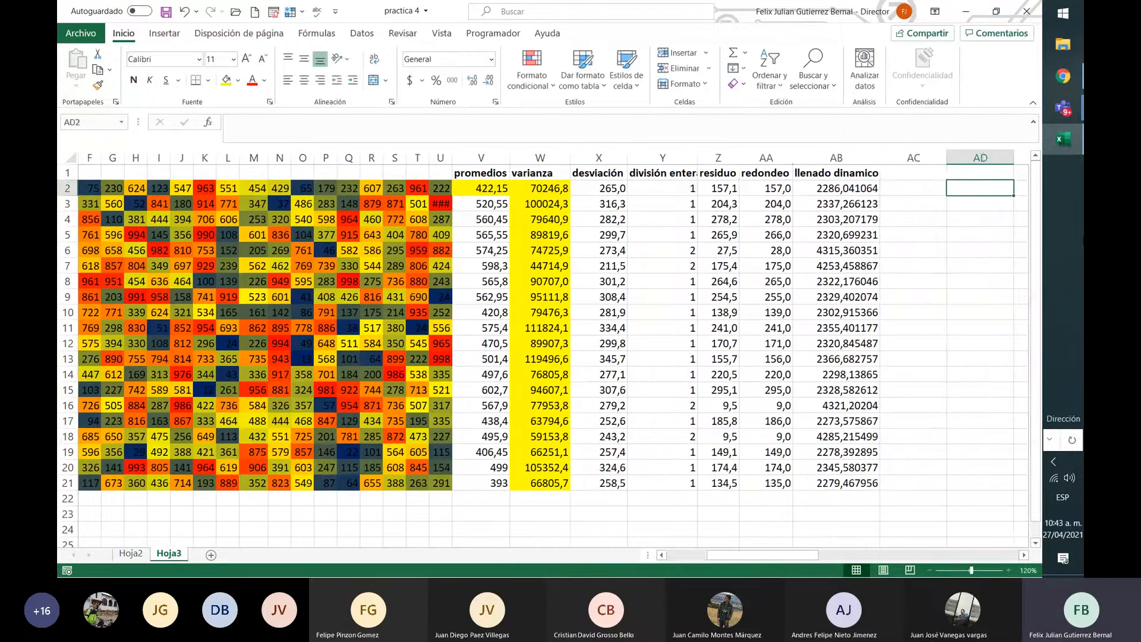
key(Left)
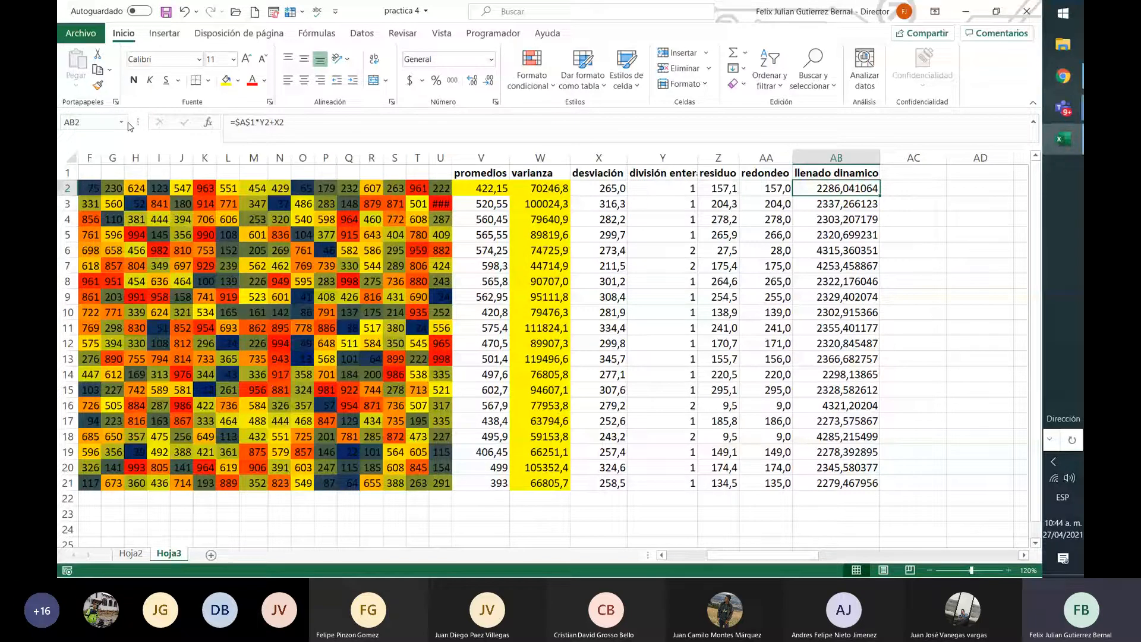
Insert the M.C.M function from the Matemáticas y trigonométricas category into AC2
click(900, 188)
text(=)
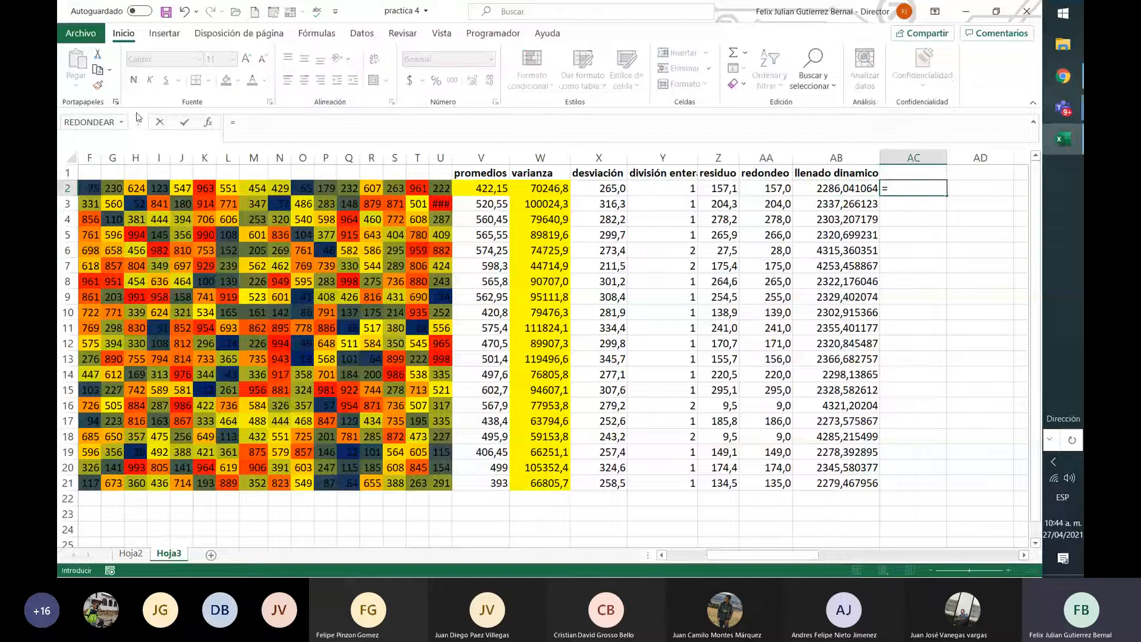
click(120, 122)
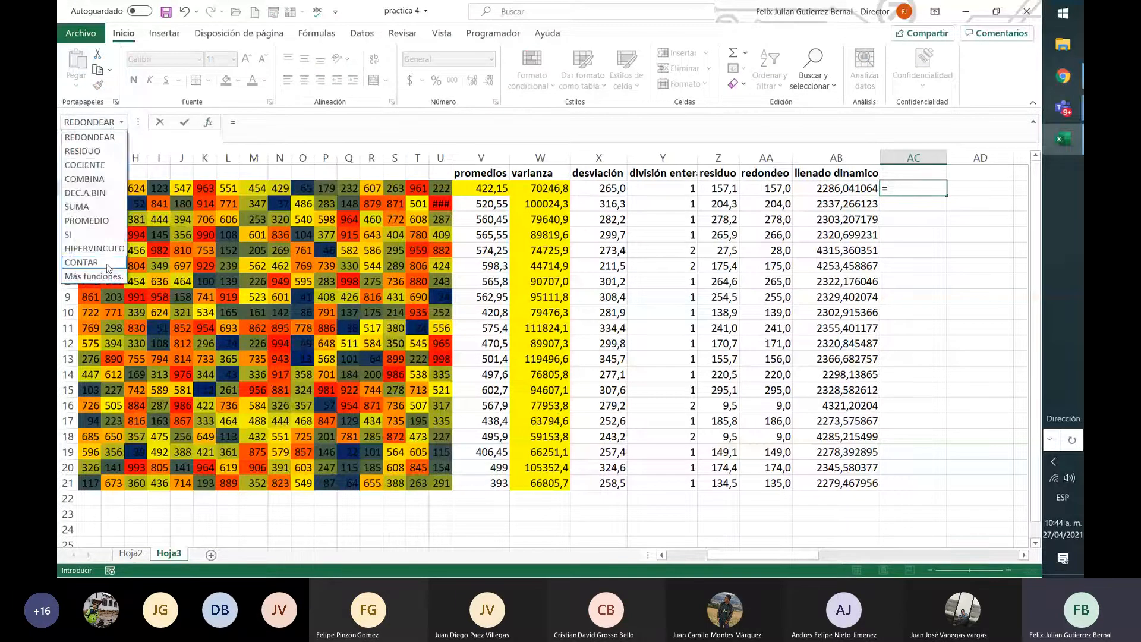
click(95, 276)
click(381, 408)
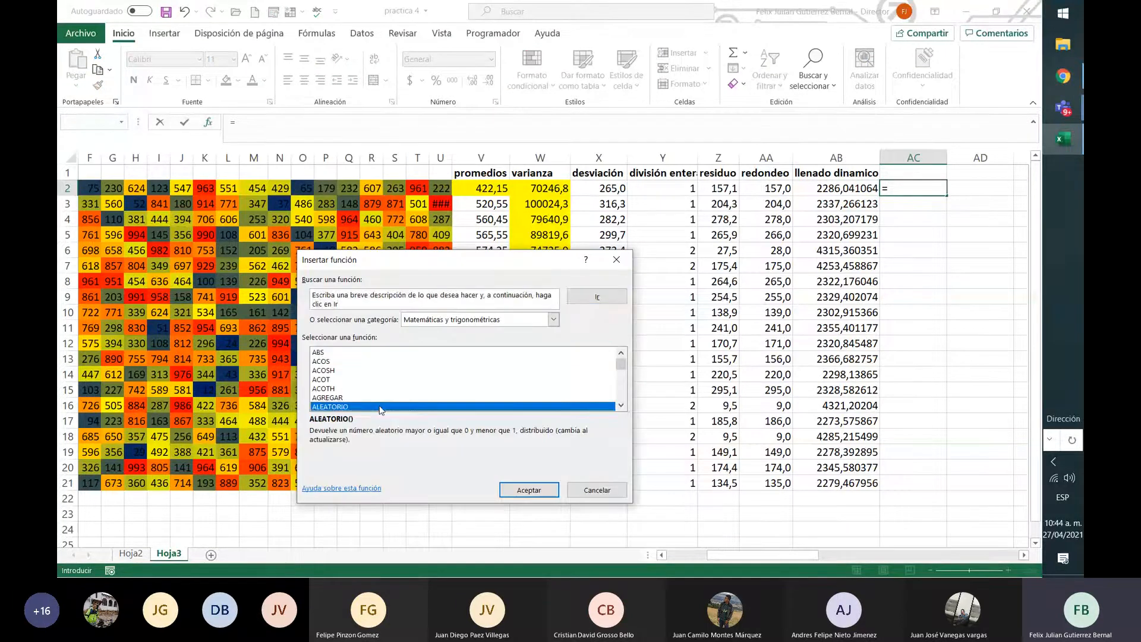
key(Down)
key(Down)
key(Down)
key(Down)
key(Down)
key(Down)
key(Down)
key(Down)
key(Down)
key(Down)
key(Down)
key(Down)
key(Down)
key(Down)
key(Down)
key(Down)
key(Down)
key(Down)
key(Down)
key(Down)
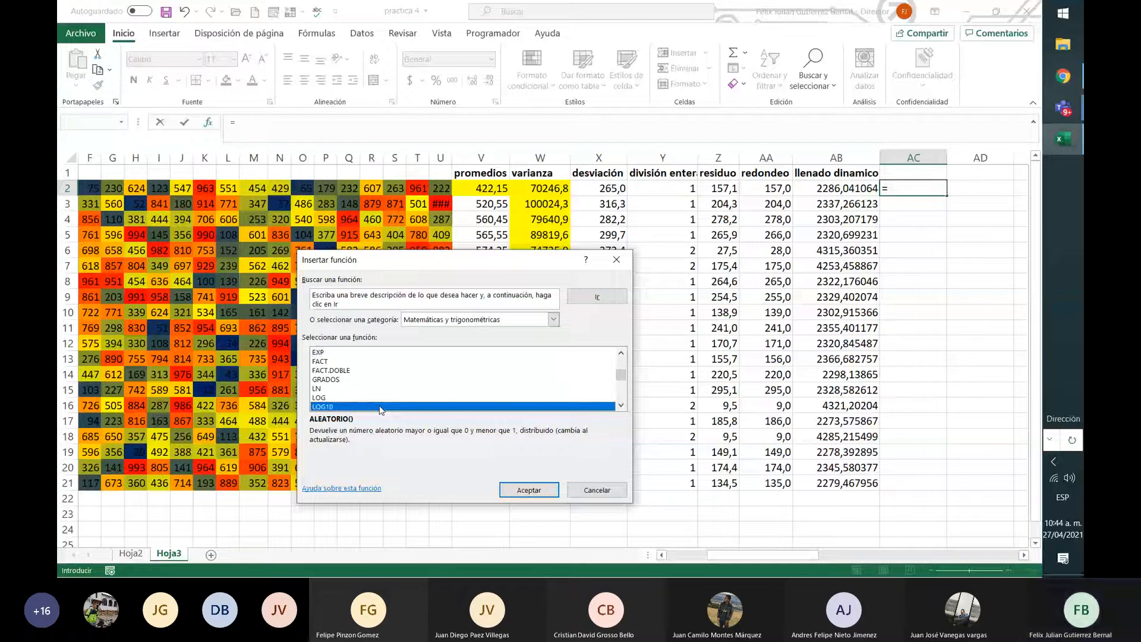
key(Down)
key(Down)
key(Down)
key(Down)
key(Down)
key(Down)
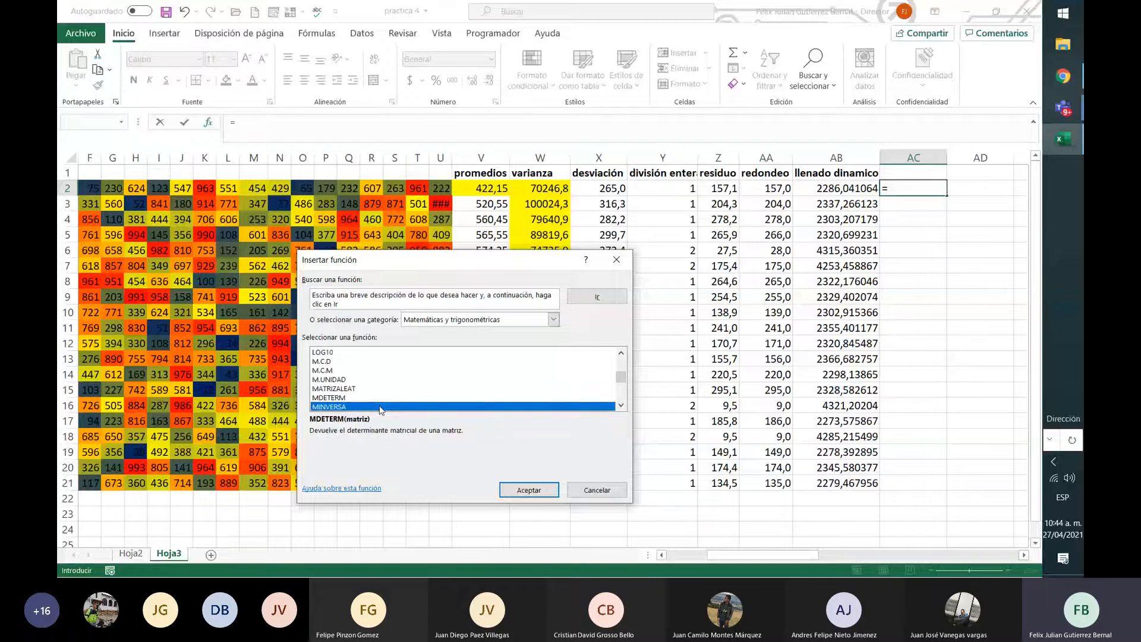
key(Up)
key(Up)
key(Up)
key(Up)
key(Up)
key(Up)
key(Up)
key(Up)
key(Up)
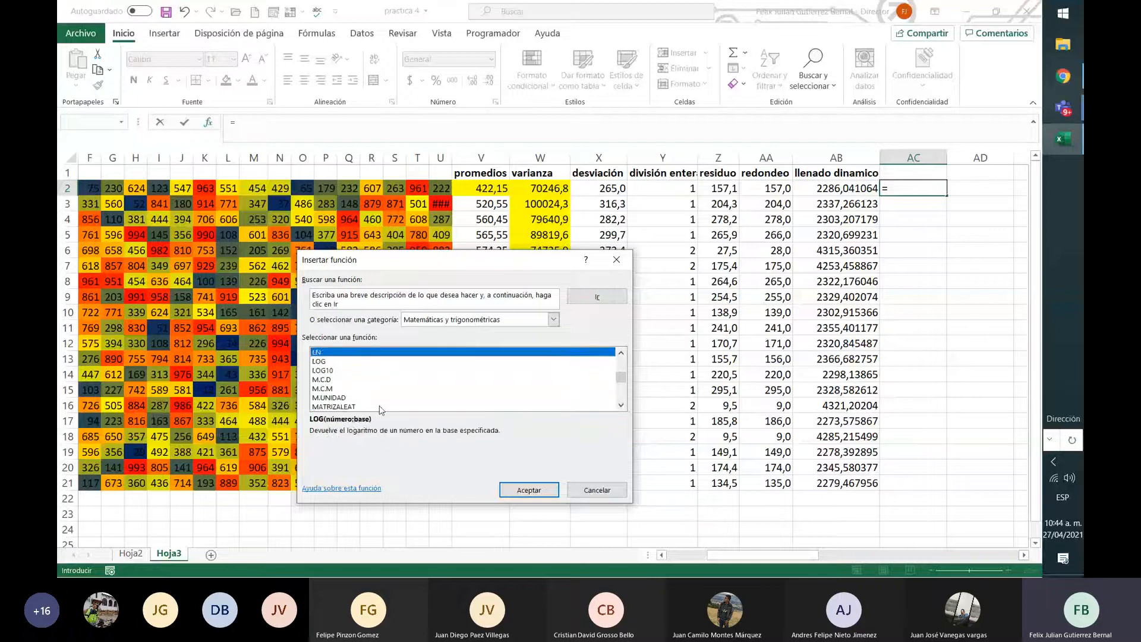
key(Up)
key(Down)
key(Down)
key(Down)
key(Down)
key(Down)
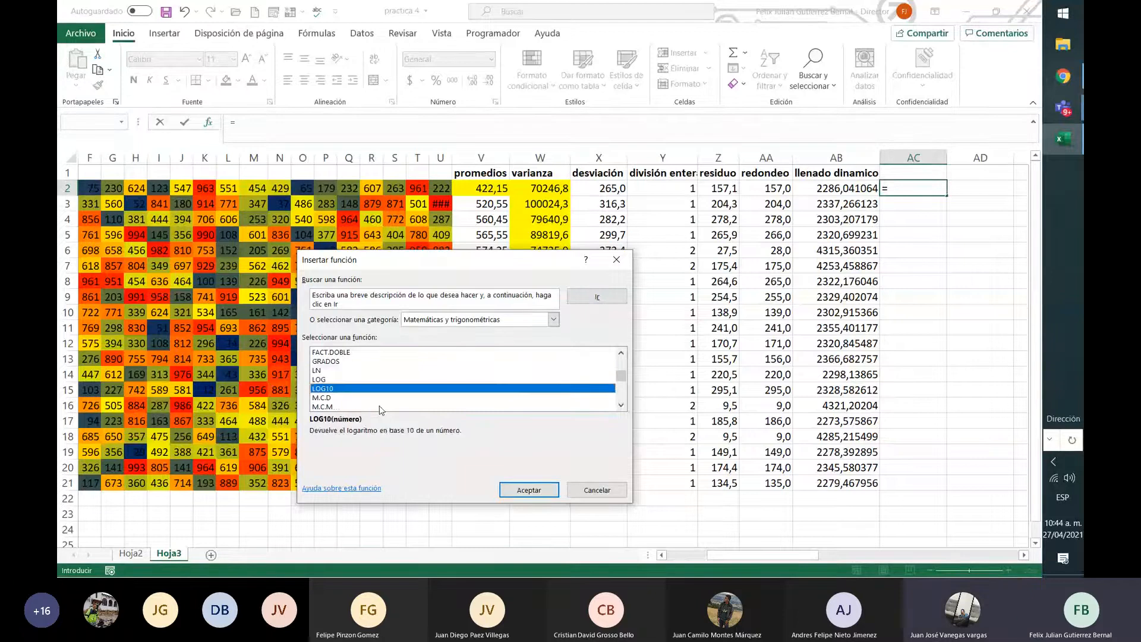
key(Down)
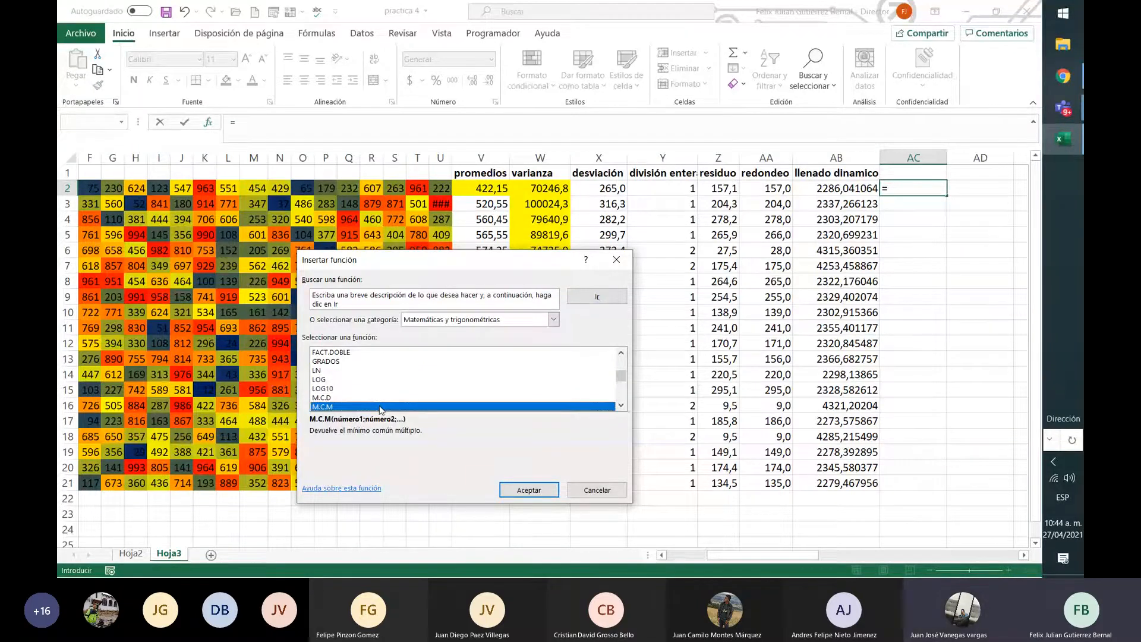
click(532, 491)
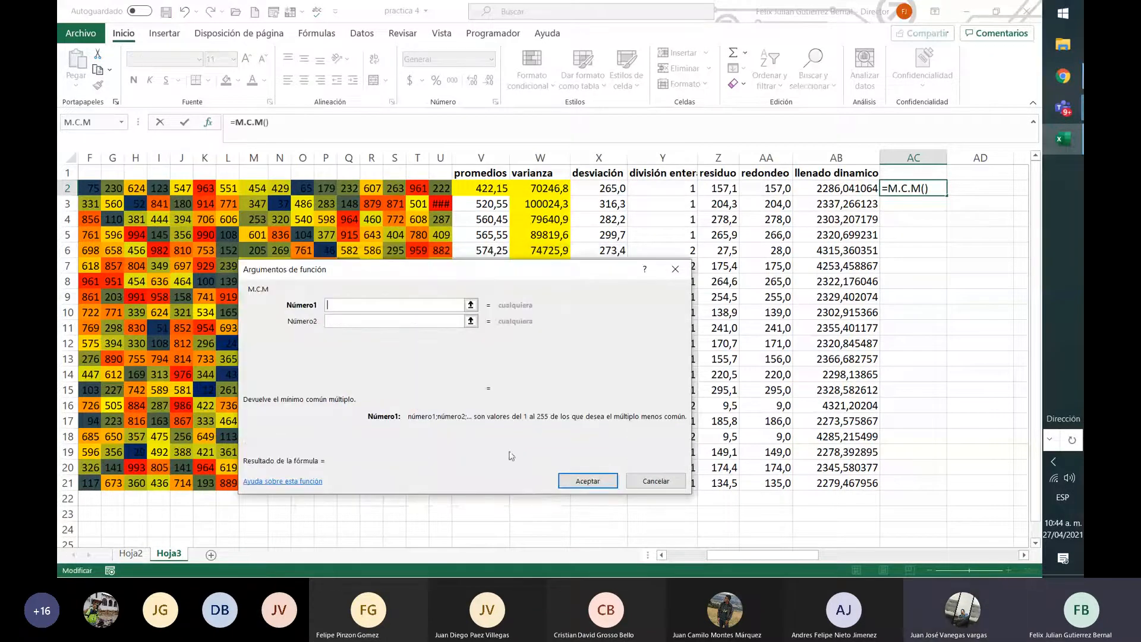
Supply U2, B2 and K2 as the M.C.M arguments in AC2 and copy the formula down through AC21
click(471, 305)
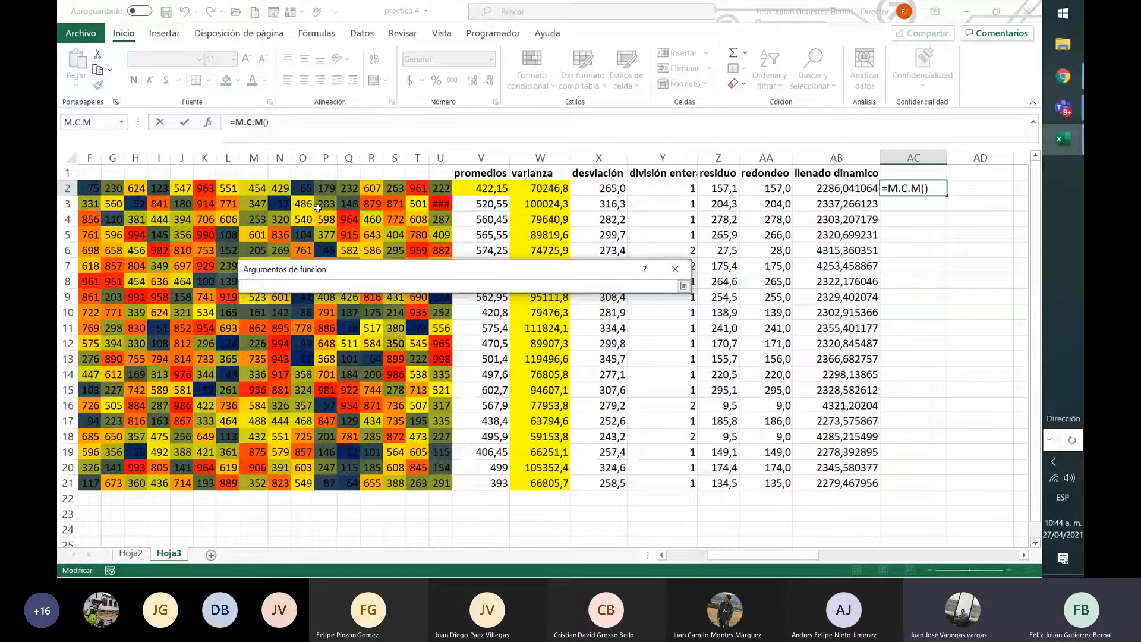
click(441, 188)
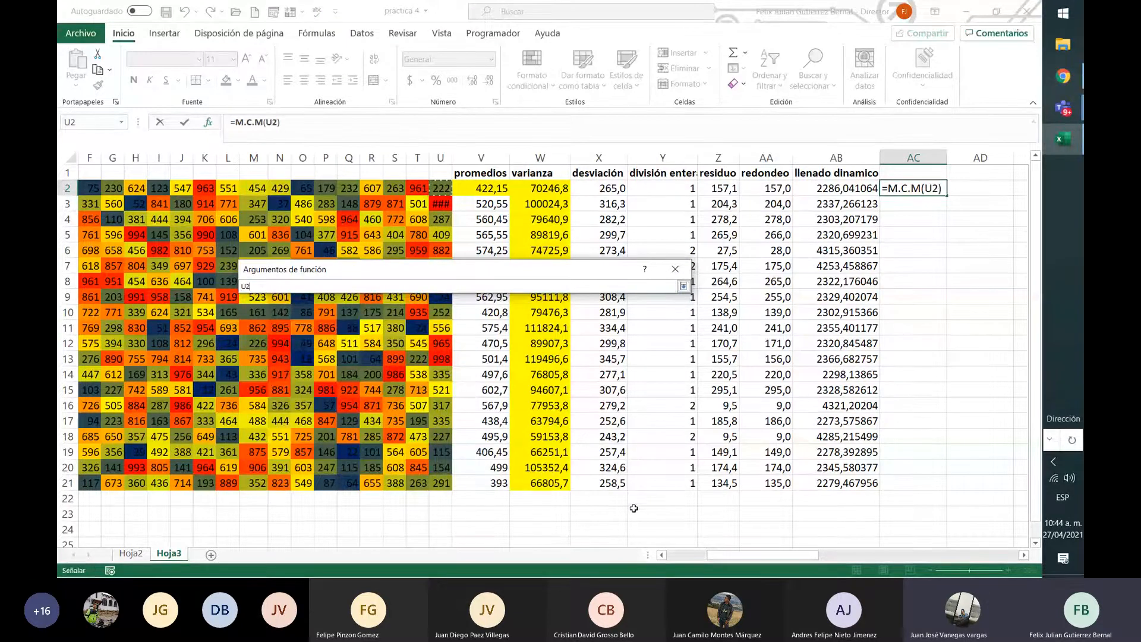
click(683, 286)
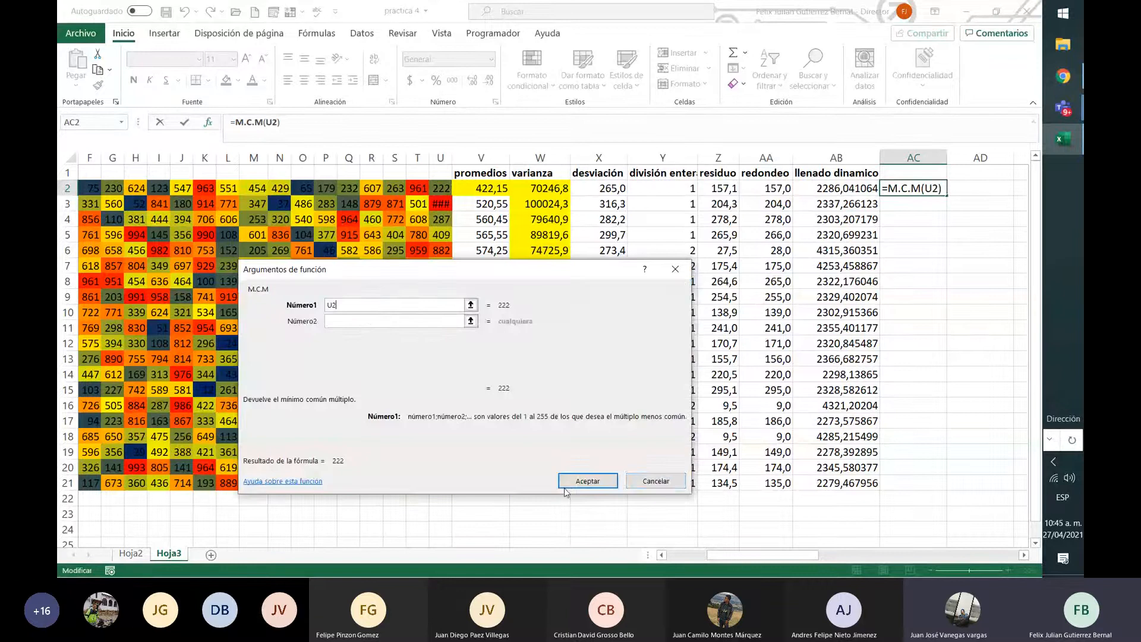
click(470, 322)
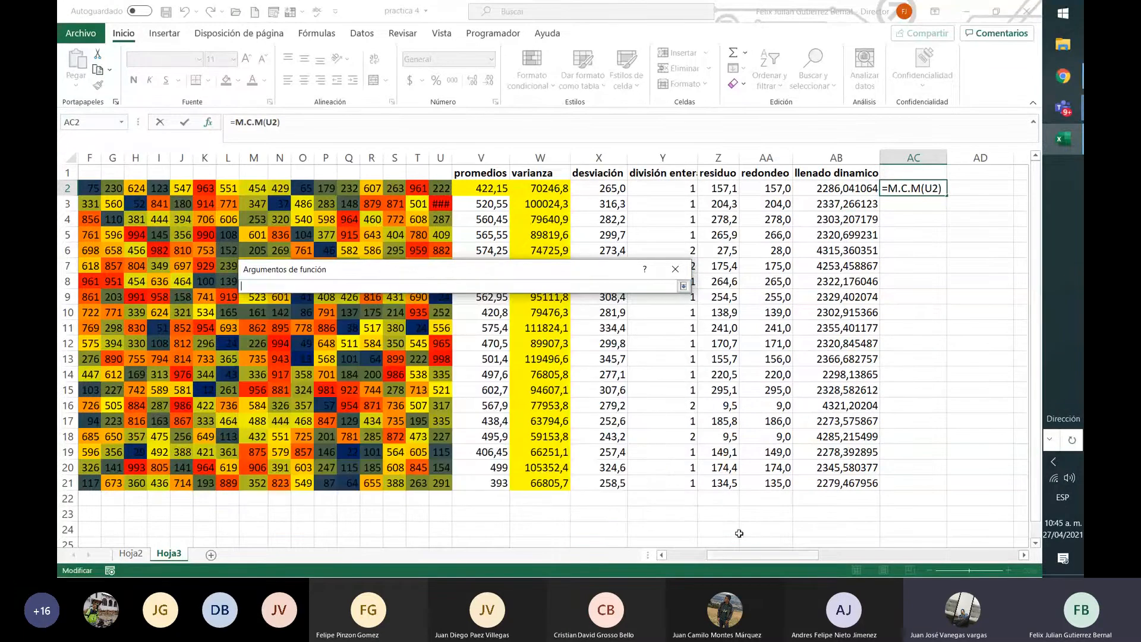
click(684, 557)
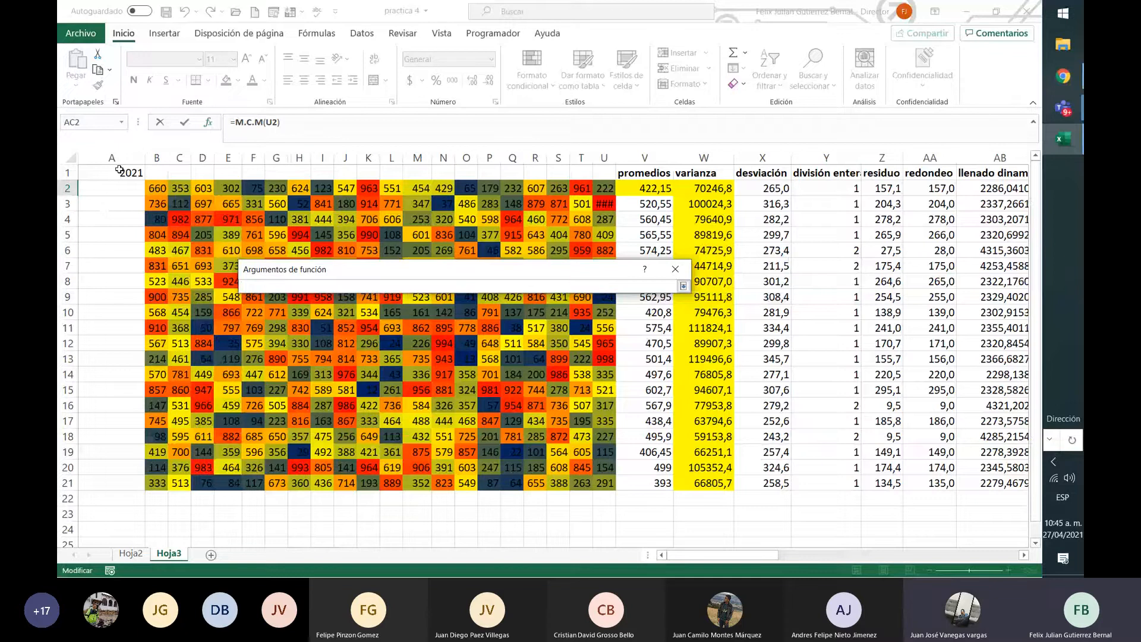
click(157, 188)
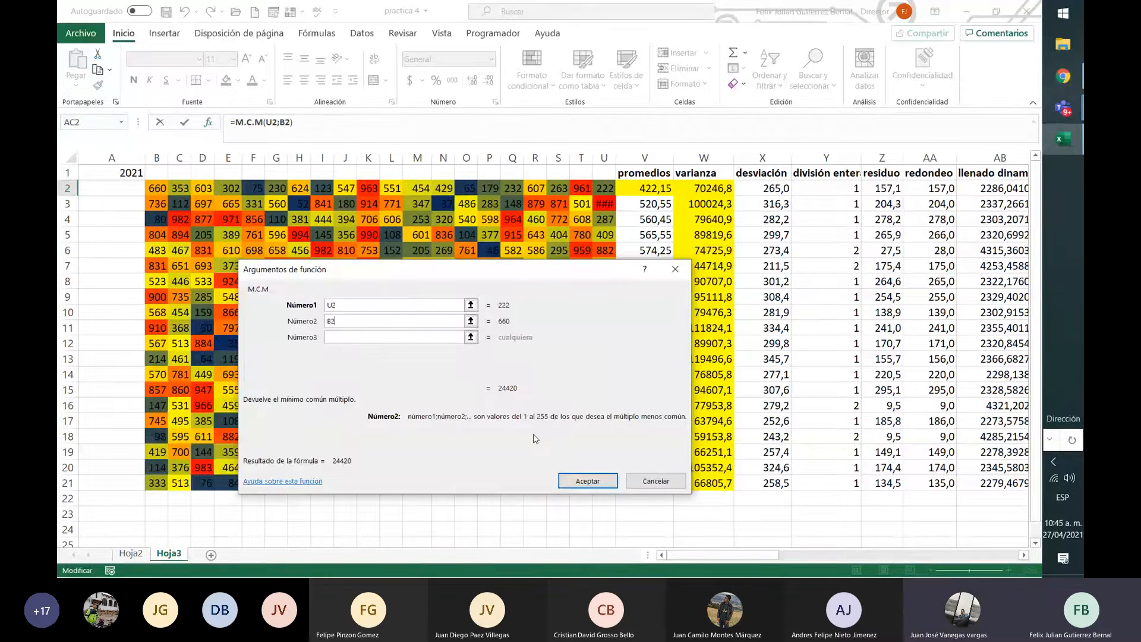
click(470, 338)
click(369, 187)
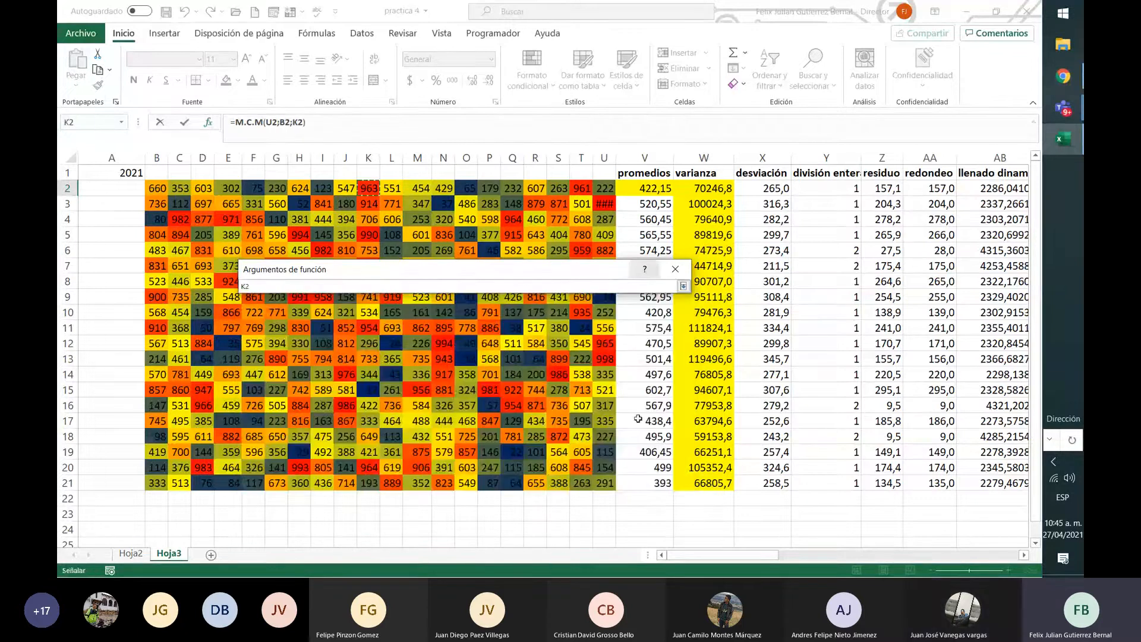
click(684, 286)
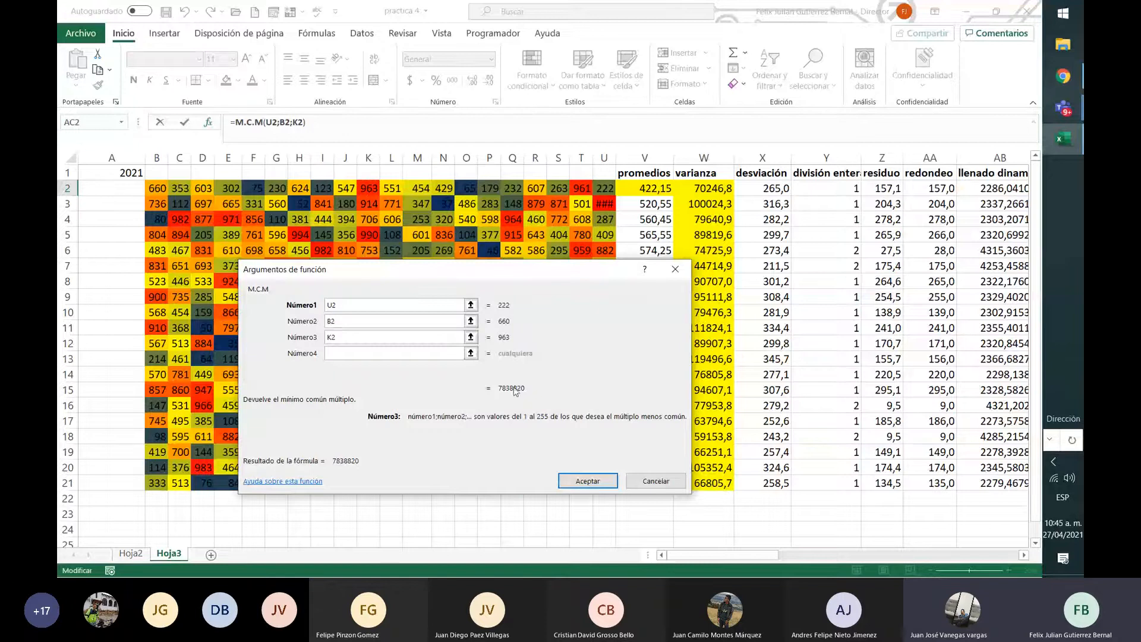
click(605, 483)
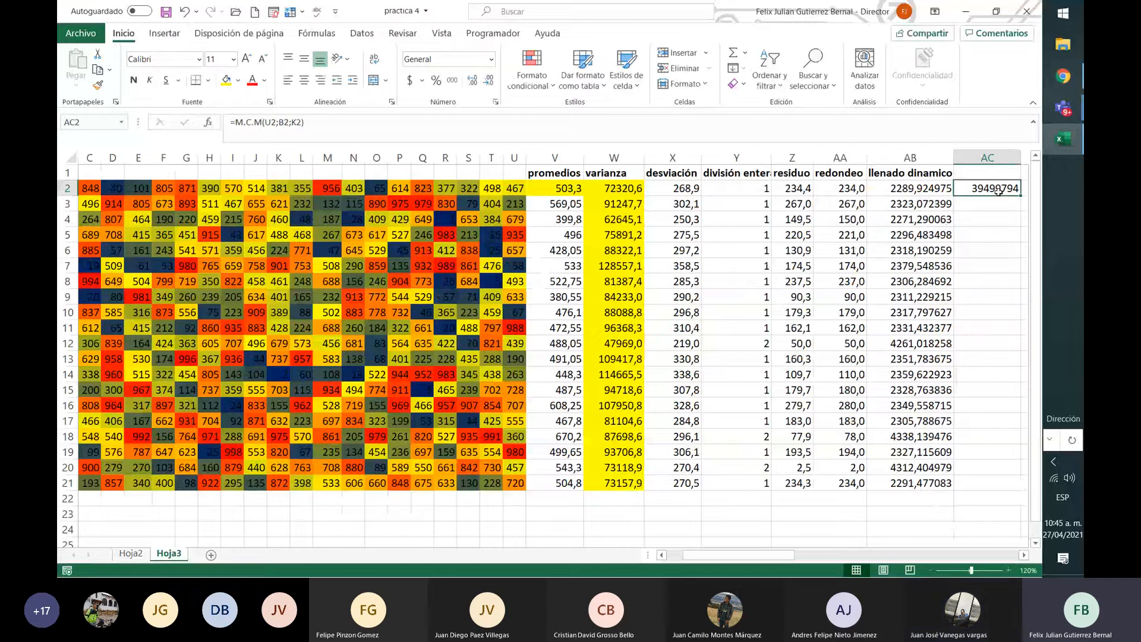
double_click(1021, 196)
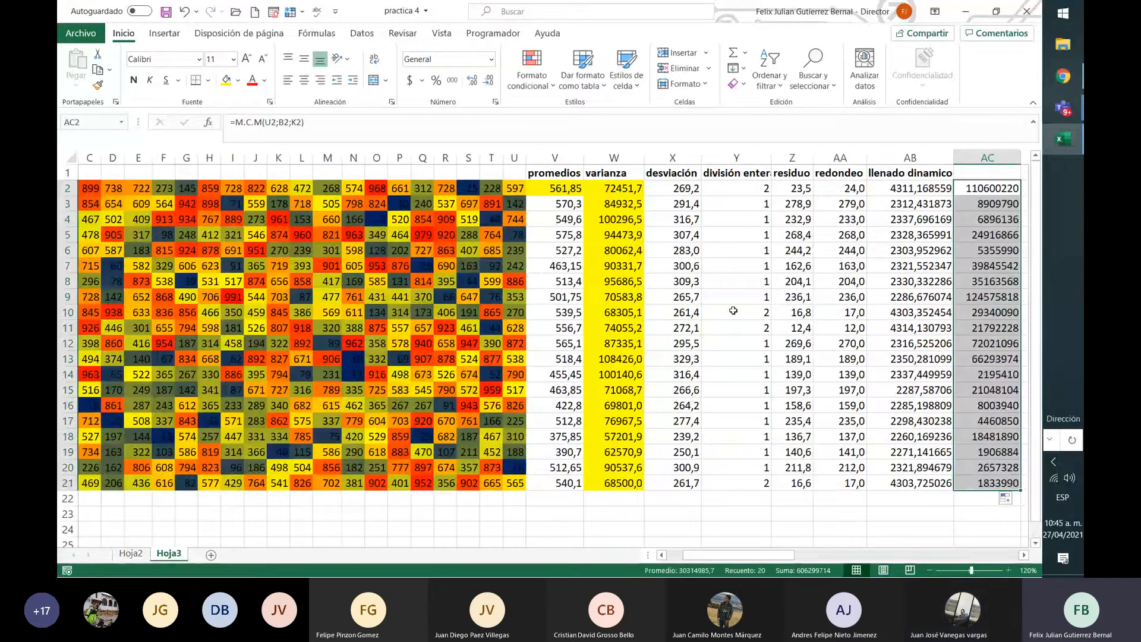
Enter the heading MCM in AC1 above the least common multiple column
click(779, 254)
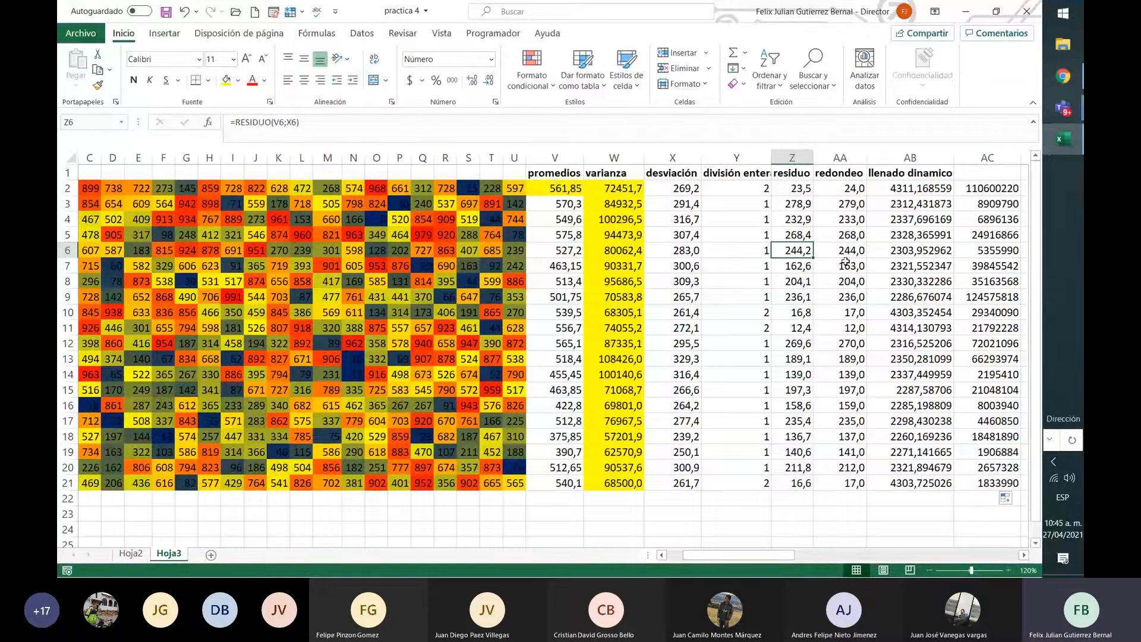
click(999, 173)
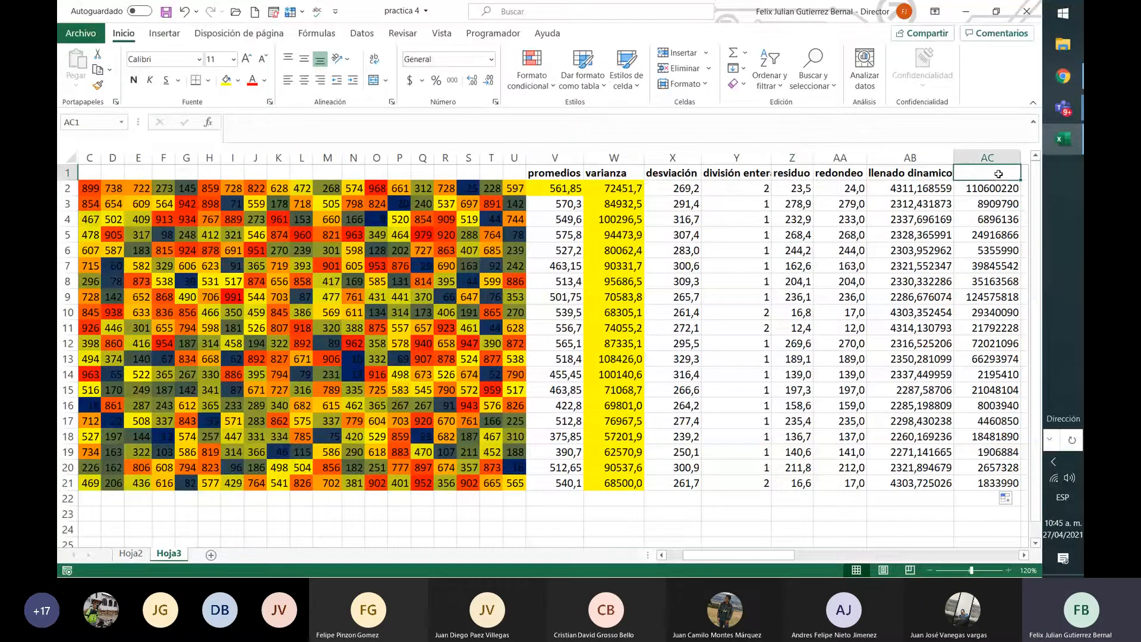
text(MCM)
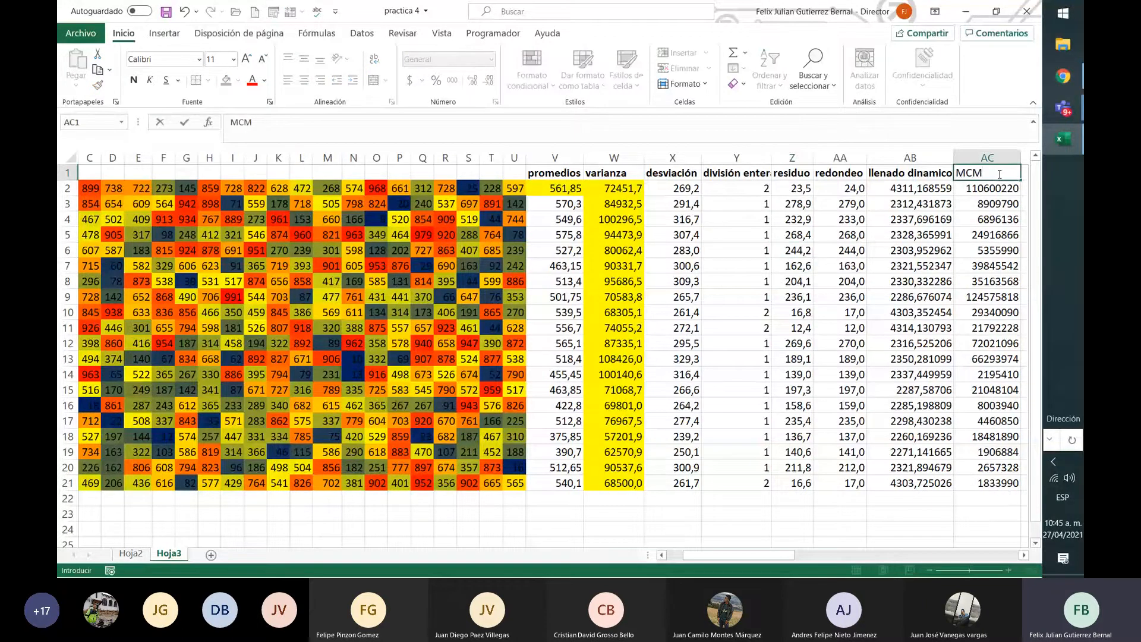
key(Return)
key(Return)
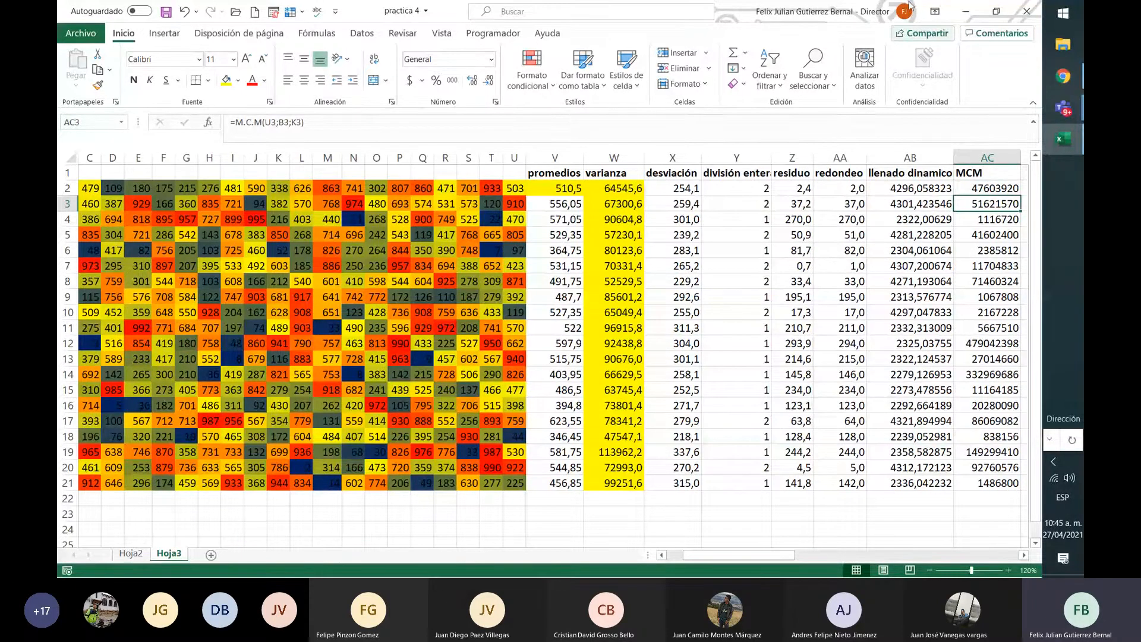
Review the random number table and the function results in V2:AC21, and fit column AC to its contents
click(797, 189)
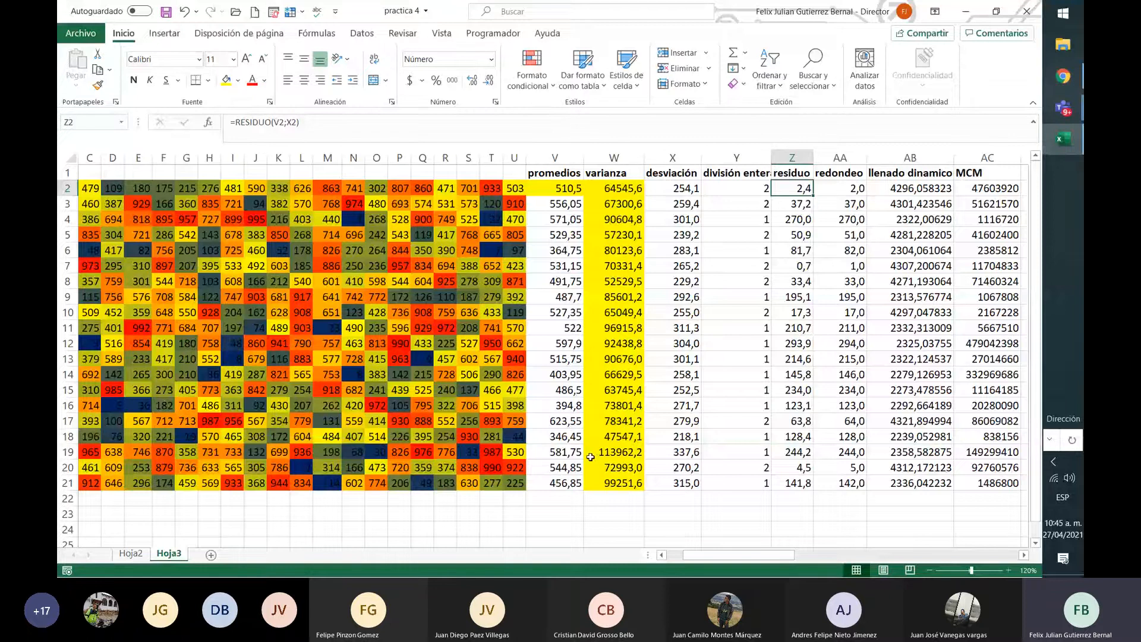
drag(719, 557, 703, 557)
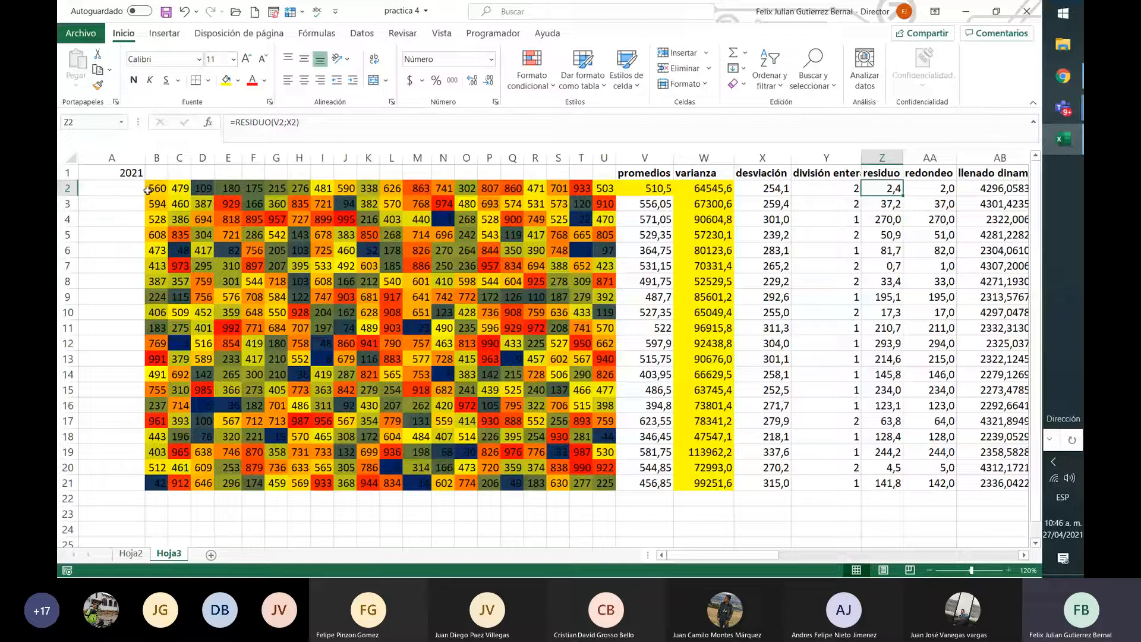
drag(148, 191, 605, 493)
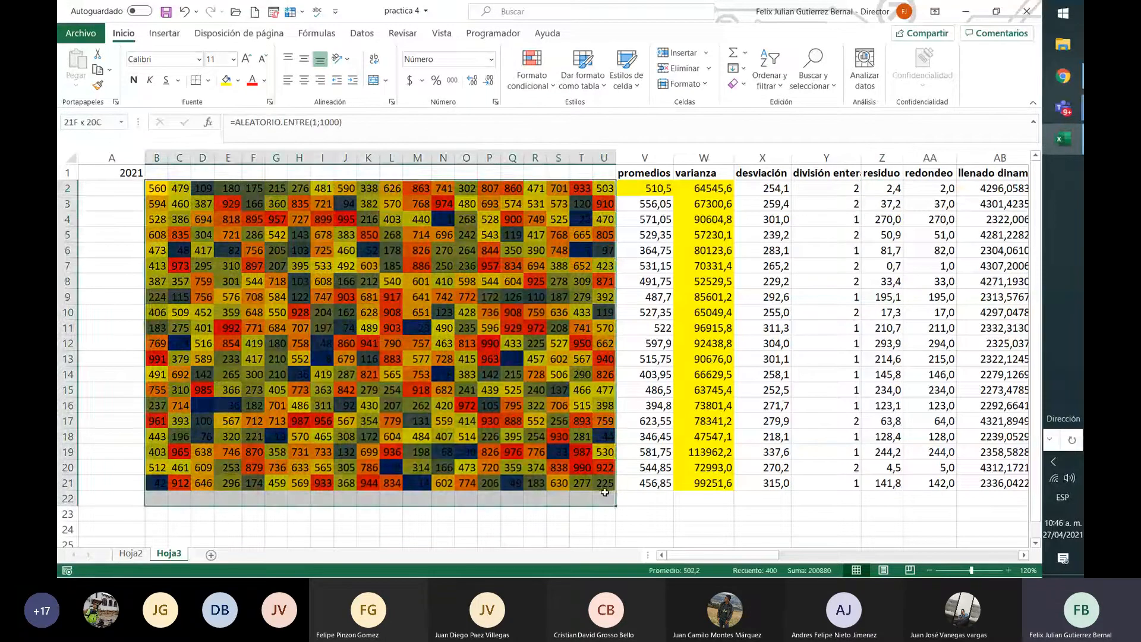
click(644, 188)
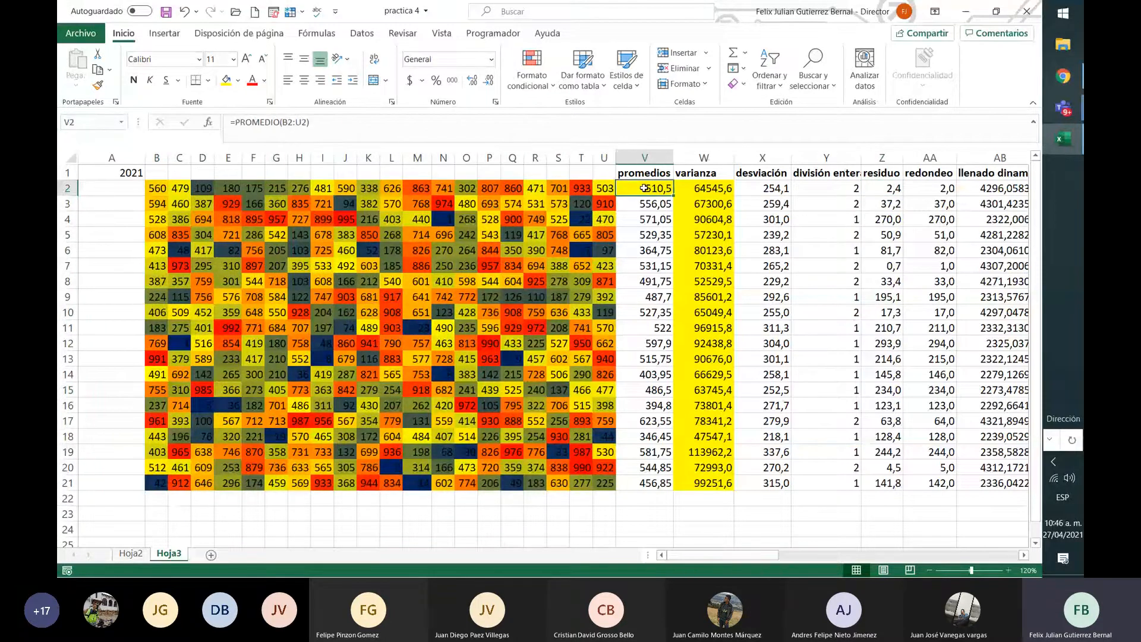
drag(645, 188, 945, 484)
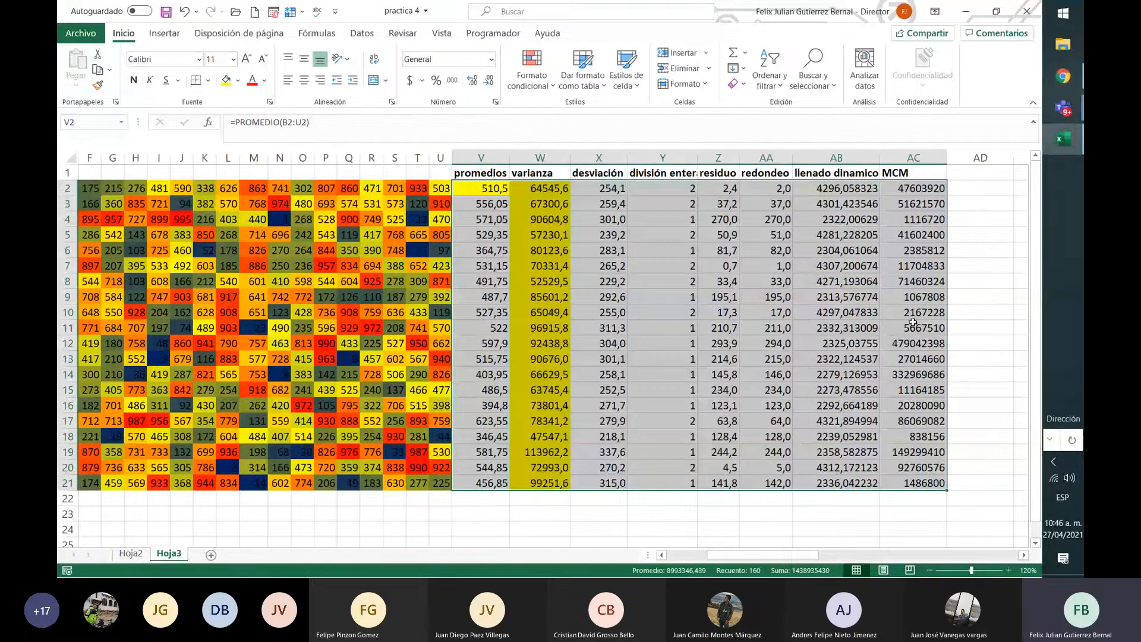
double_click(947, 159)
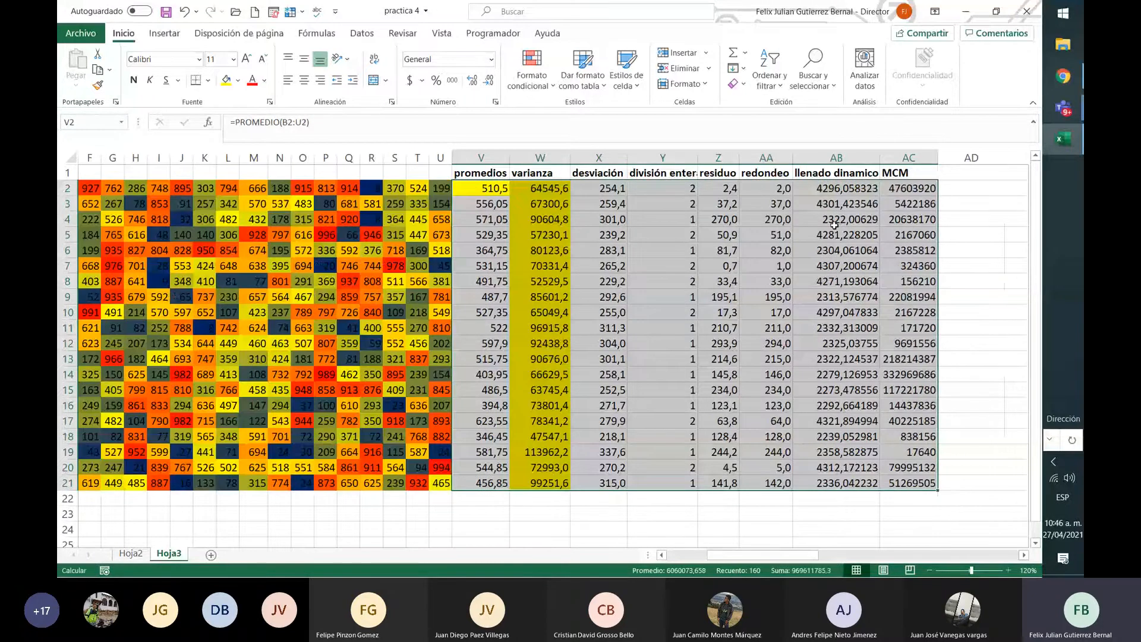
click(599, 312)
key(ctrl+Left)
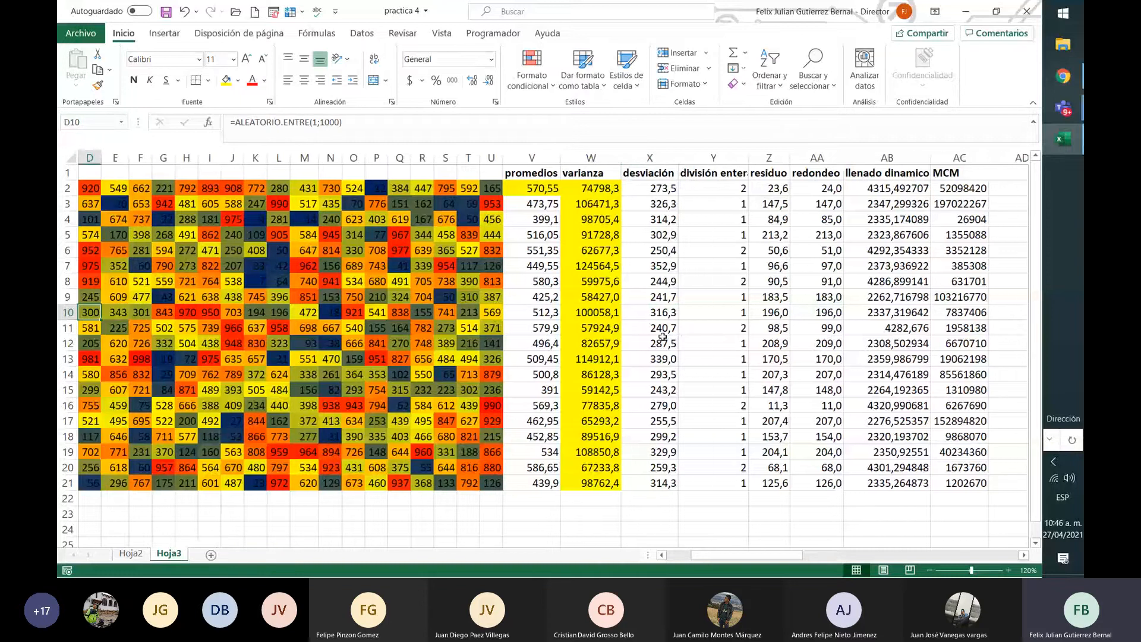
key(Left)
key(Left)
key(Left)
key(Right)
key(Right)
key(Right)
key(Right)
key(Right)
key(Right)
key(Right)
key(Right)
key(Right)
key(Right)
key(Right)
key(Right)
key(Right)
key(Right)
key(Right)
key(Right)
key(Right)
key(Right)
key(Right)
key(Right)
key(Down)
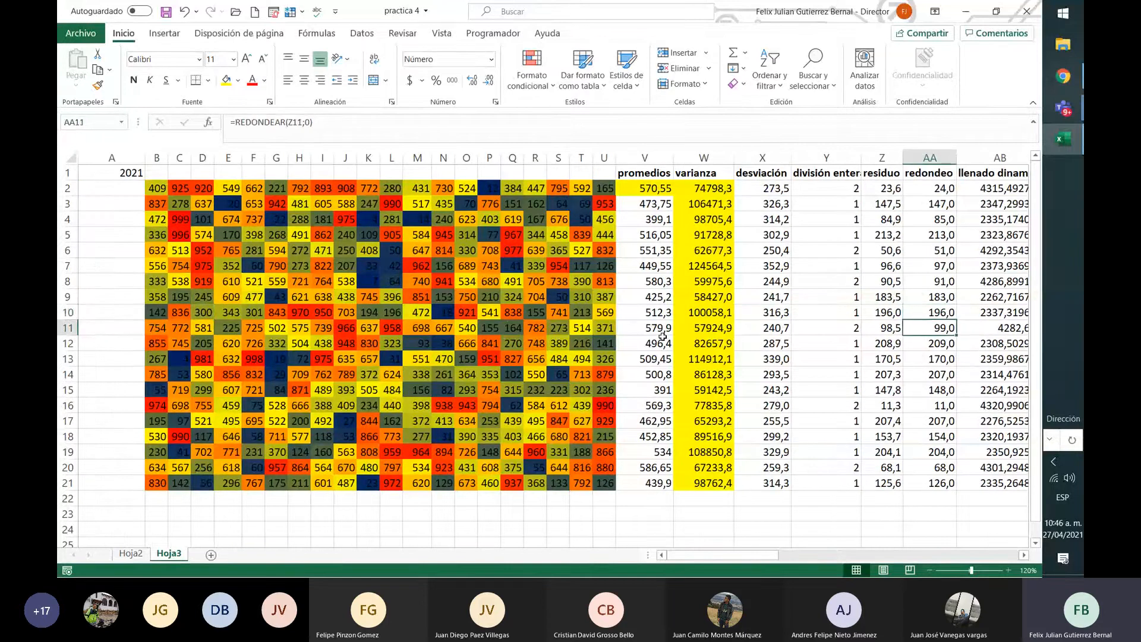
Go to the empty cell B24 below the first column of the random number table
key(Left)
key(Left)
key(Left)
key(Left)
key(Left)
key(Left)
key(Left)
key(Left)
key(Left)
key(Left)
key(Left)
key(Left)
key(Left)
key(Left)
key(Left)
key(Left)
key(Left)
key(Left)
key(Left)
key(Left)
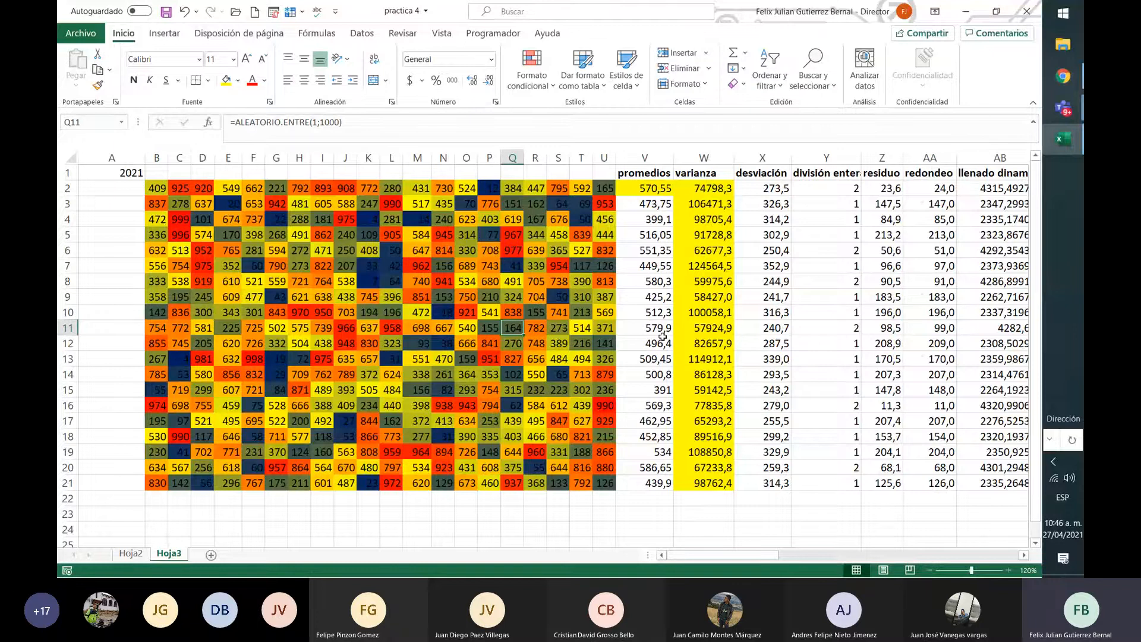
key(Down)
key(Down)
key(Down)
key(Down)
key(Down)
key(Down)
key(Down)
key(Down)
key(Down)
key(Down)
key(Down)
key(Down)
key(Down)
key(Down)
key(Down)
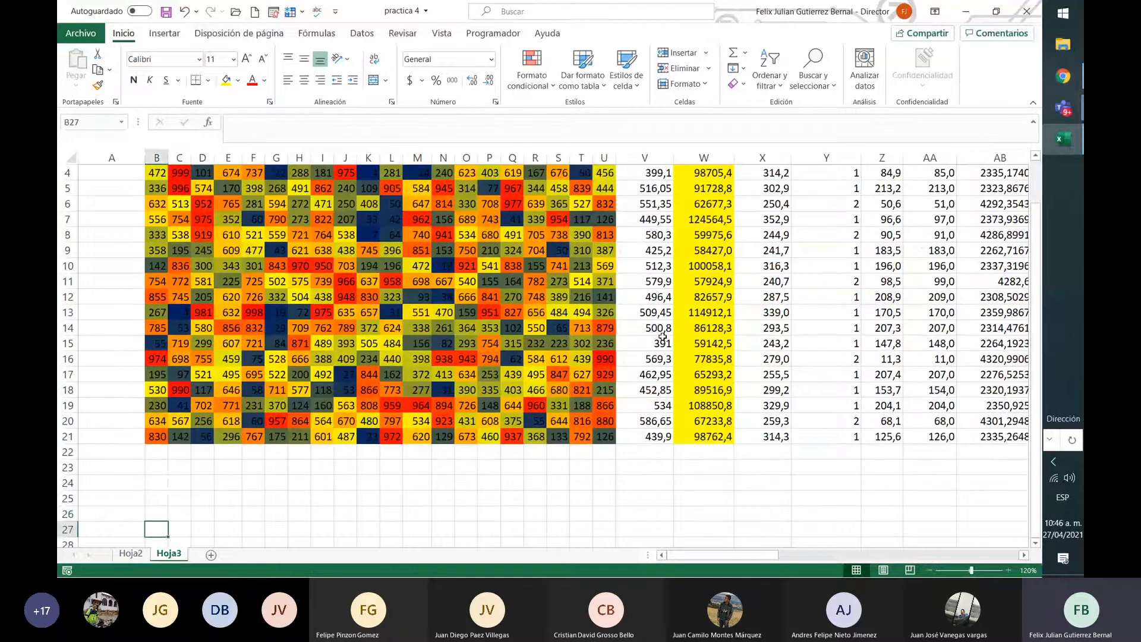
key(Left)
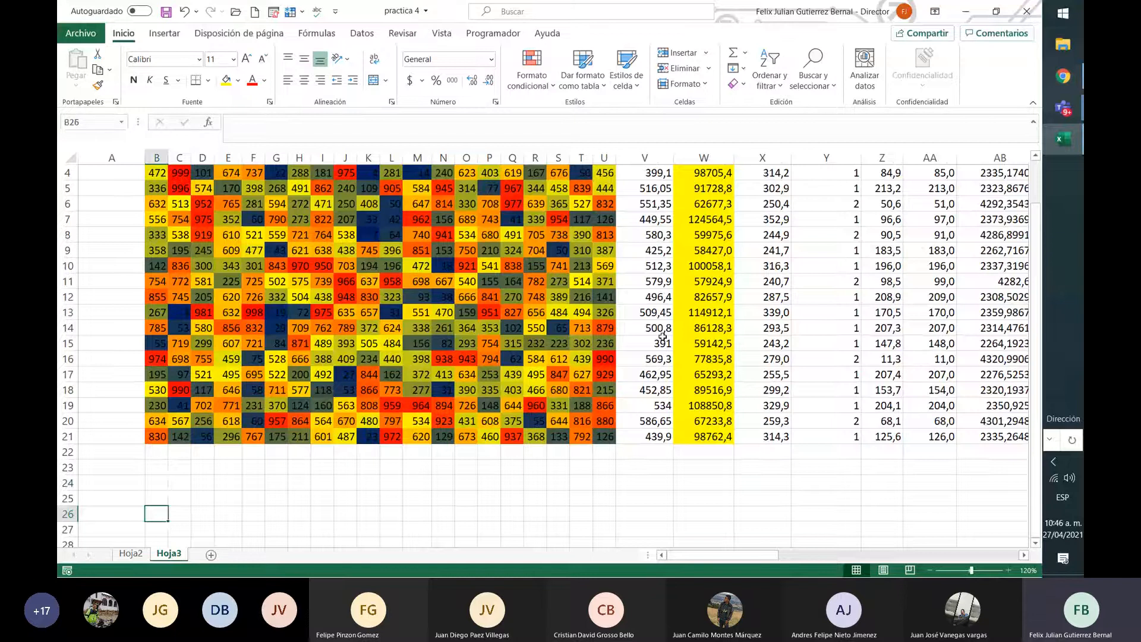
key(Up)
key(Up)
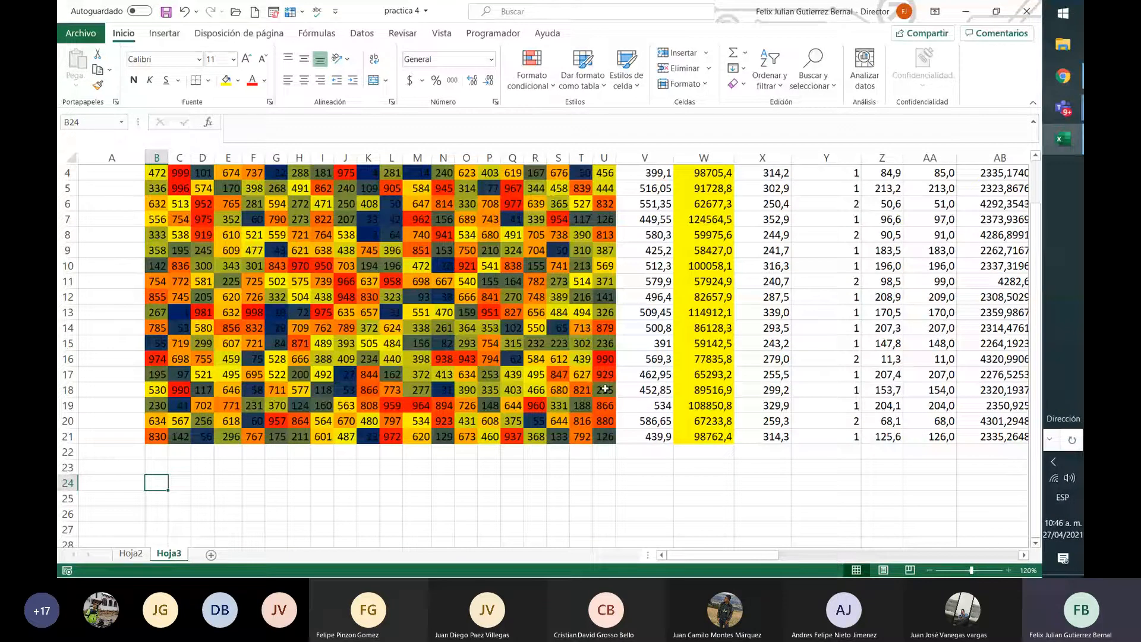
Enter the year 2020 in A2, directly below 2021 in column A
click(496, 343)
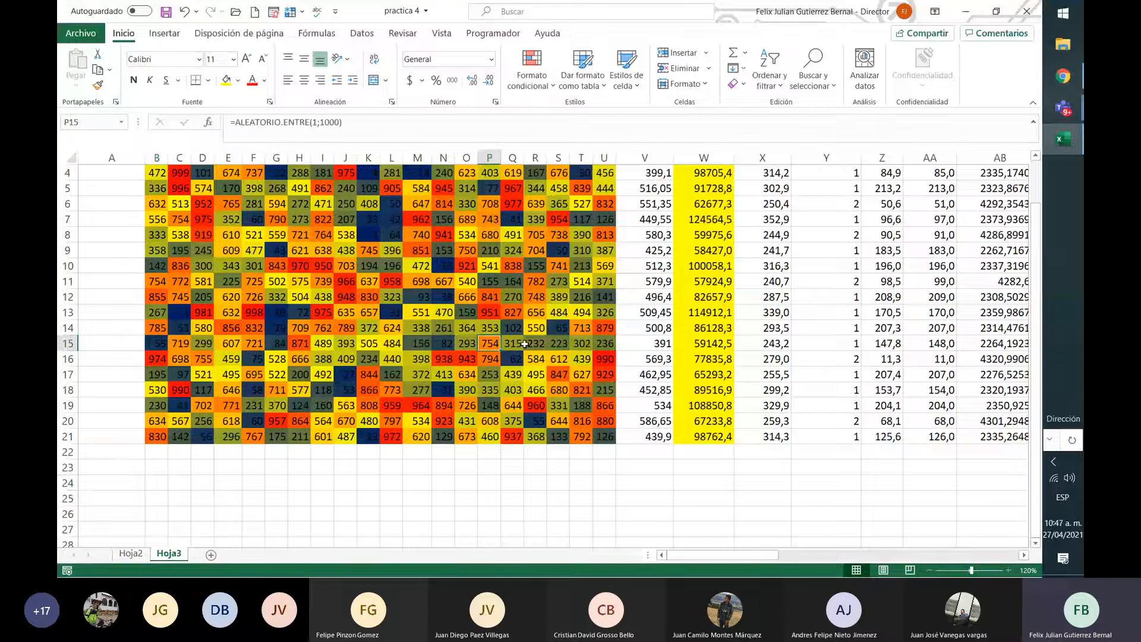
scroll(525, 344, up, 1)
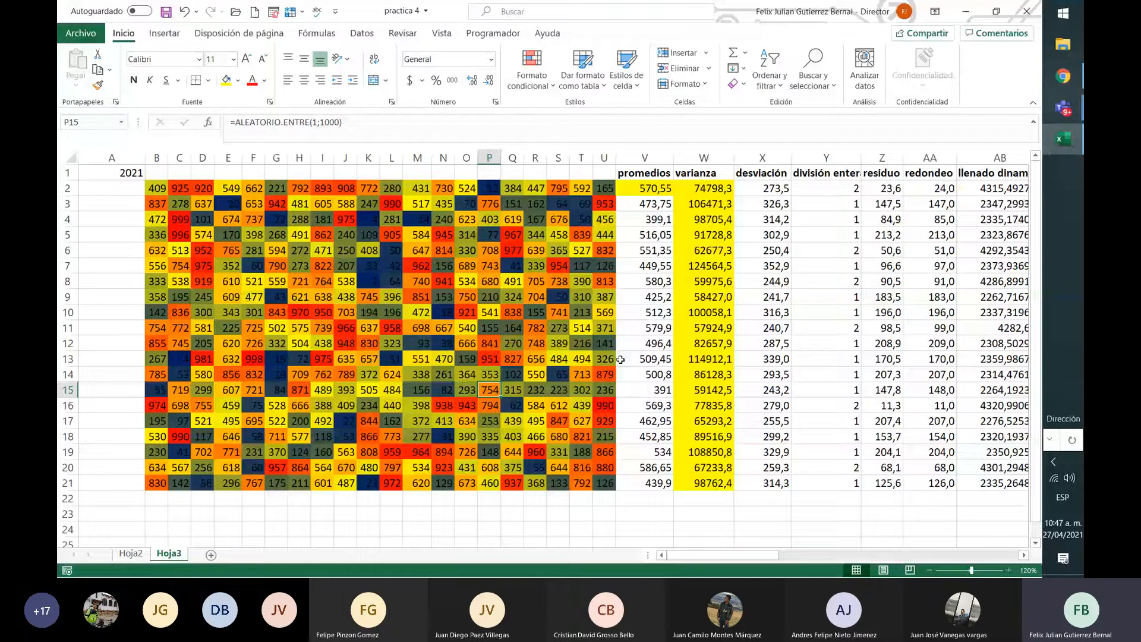
click(119, 173)
click(119, 185)
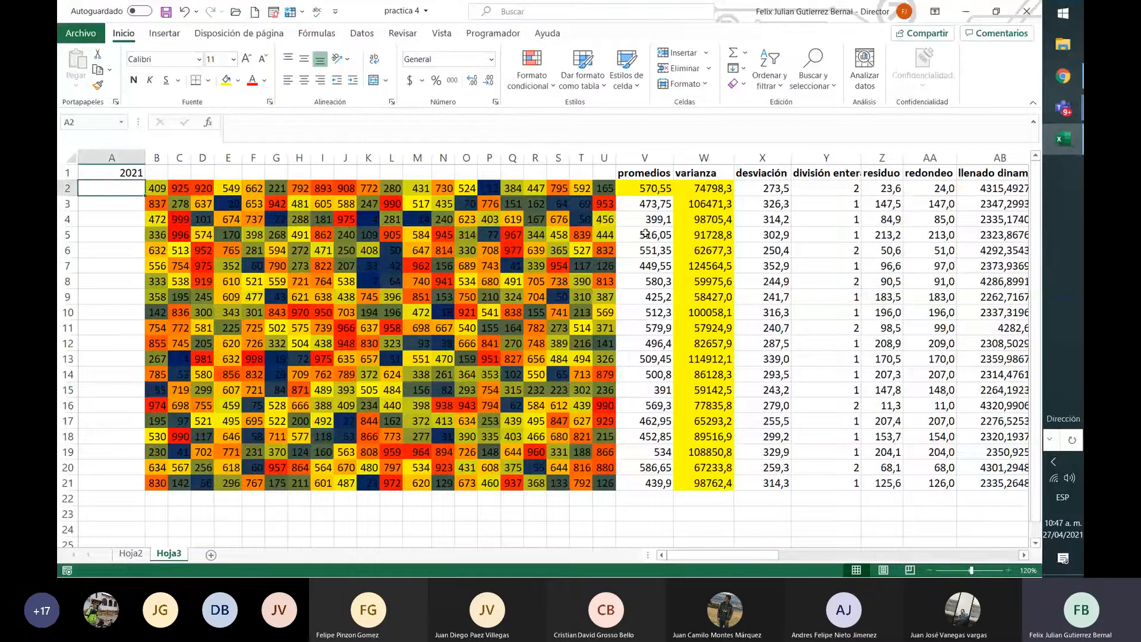
text(2020)
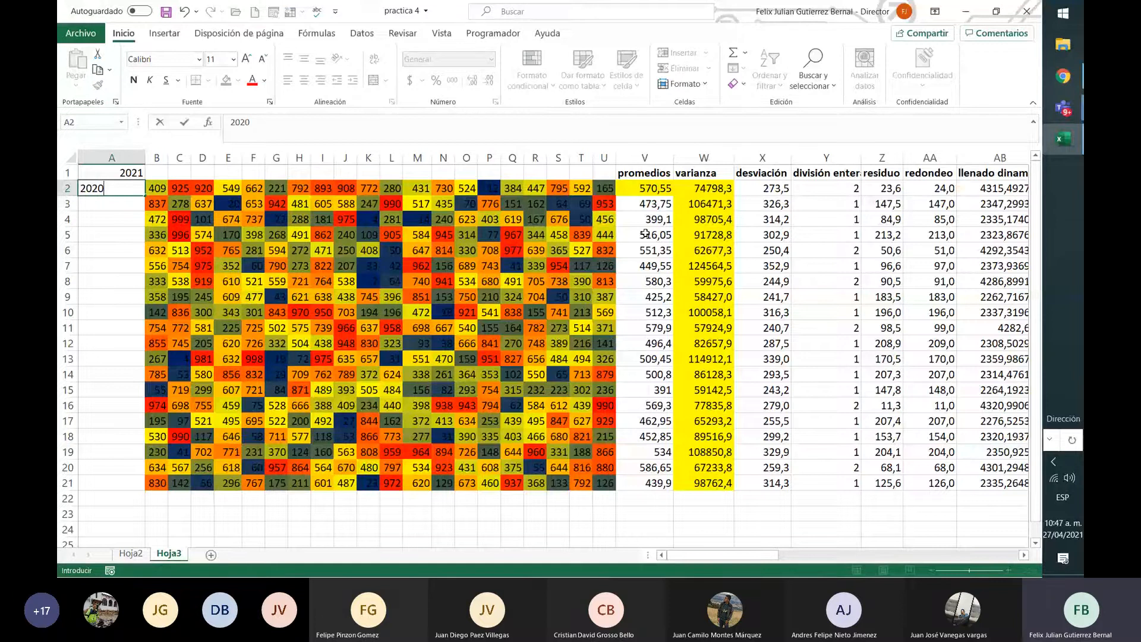
key(Return)
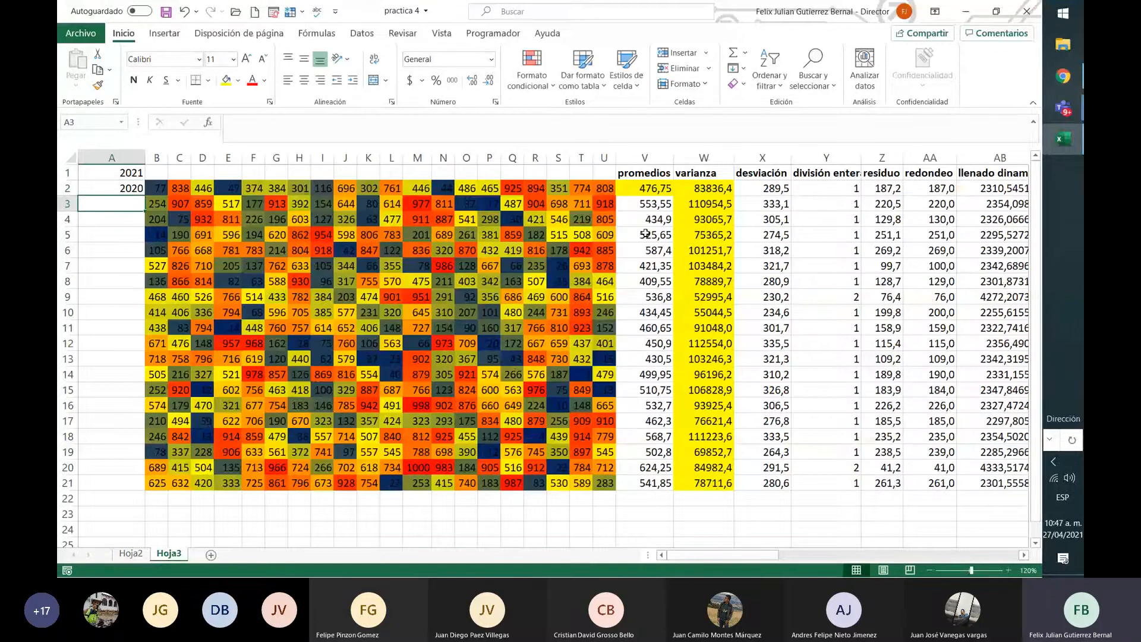
Extend the descending year series from A1:A2 down through A21 beside the random number table
click(141, 176)
drag(138, 176, 136, 199)
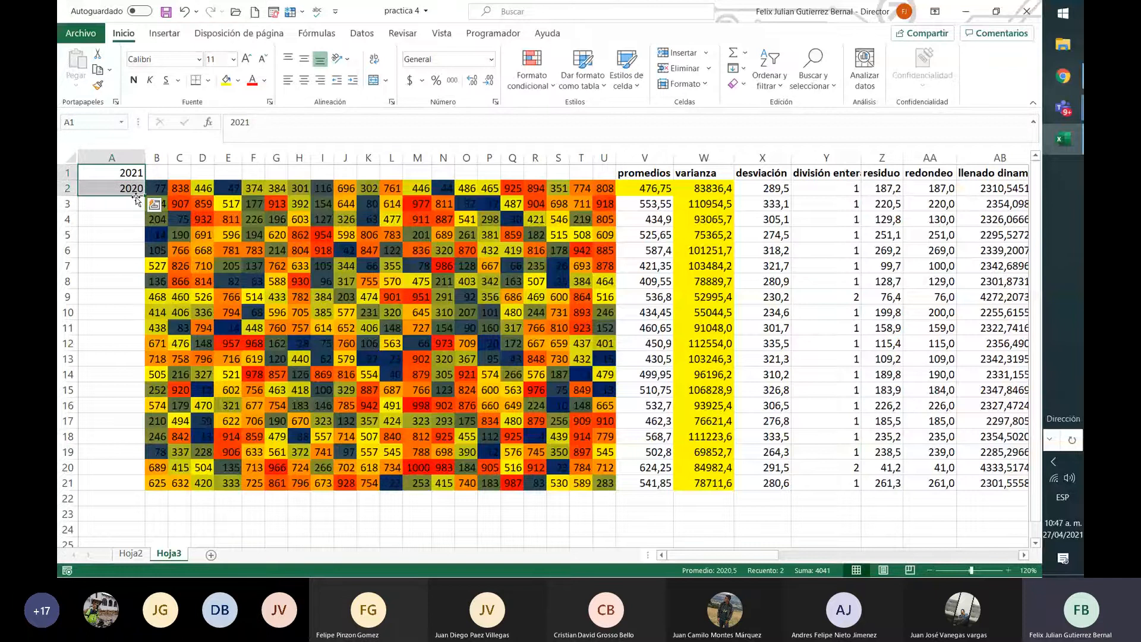
drag(136, 199, 345, 512)
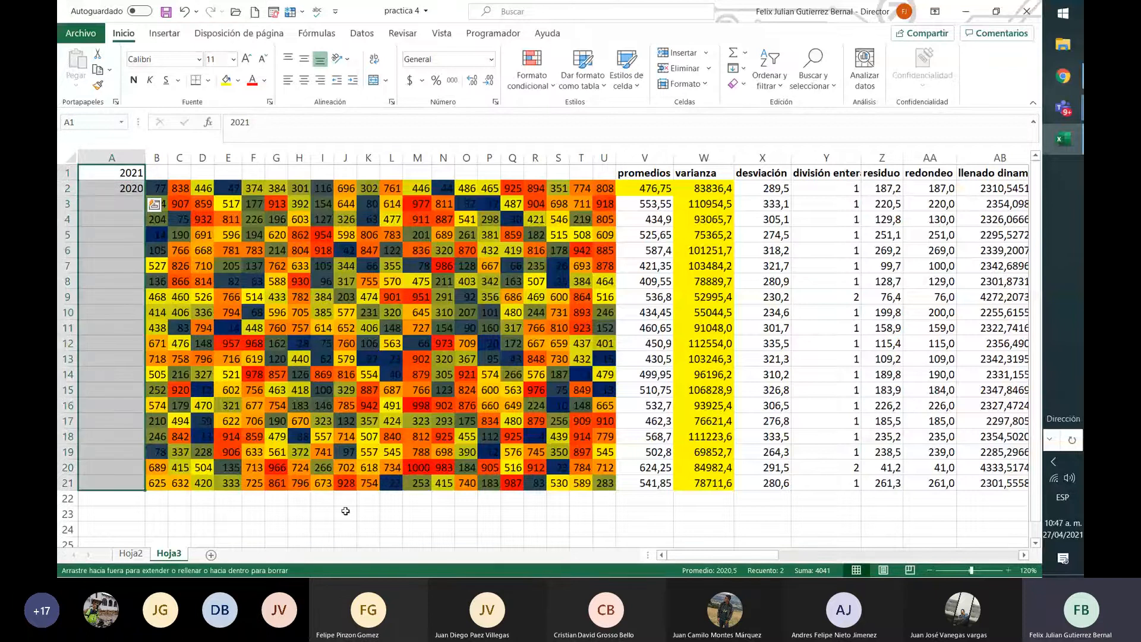
Fill the descending year series that starts with 2021 and 2020 down column A to row 21
drag(346, 512, 346, 511)
click(368, 529)
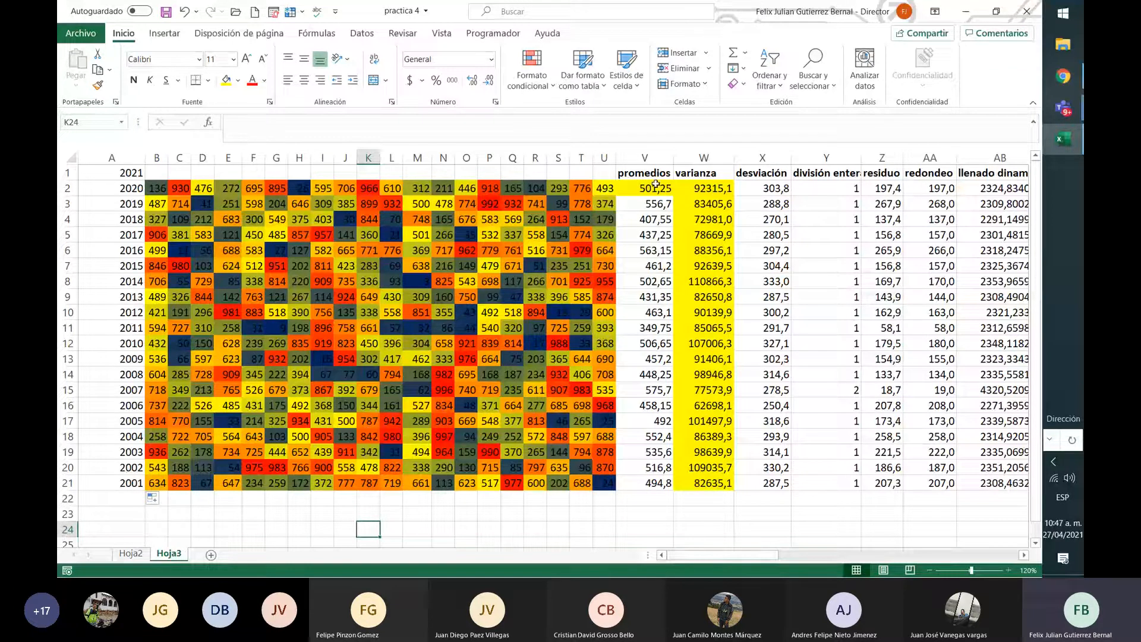
Bring up the recommended charts for the averages in V2:V21 together with the years in A2:A21
drag(655, 185, 647, 482)
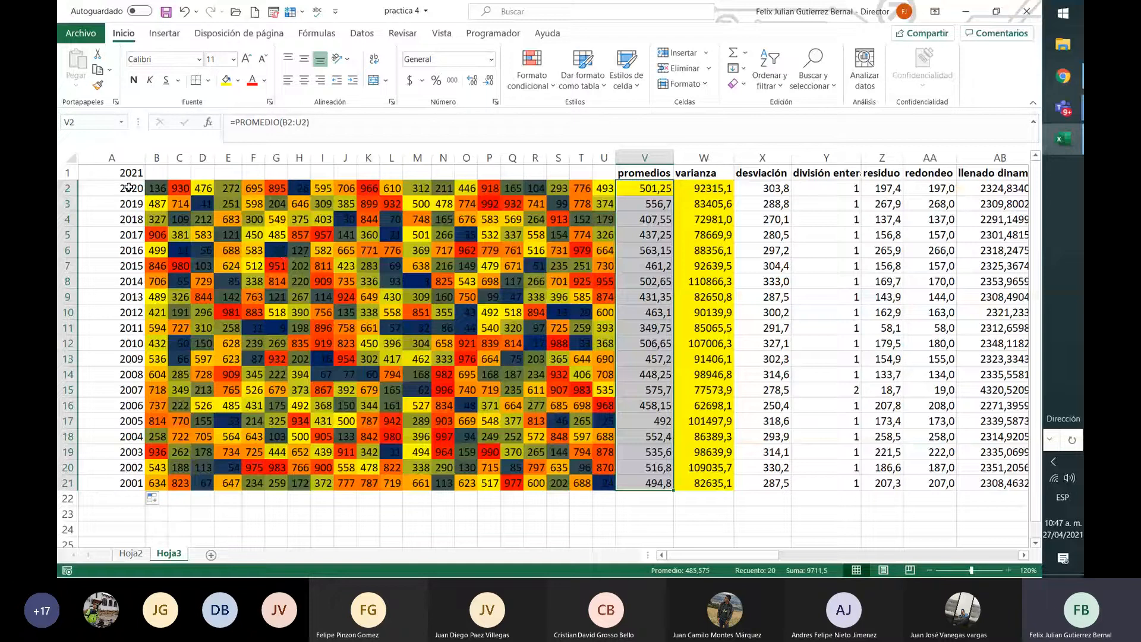
drag(129, 187, 129, 483)
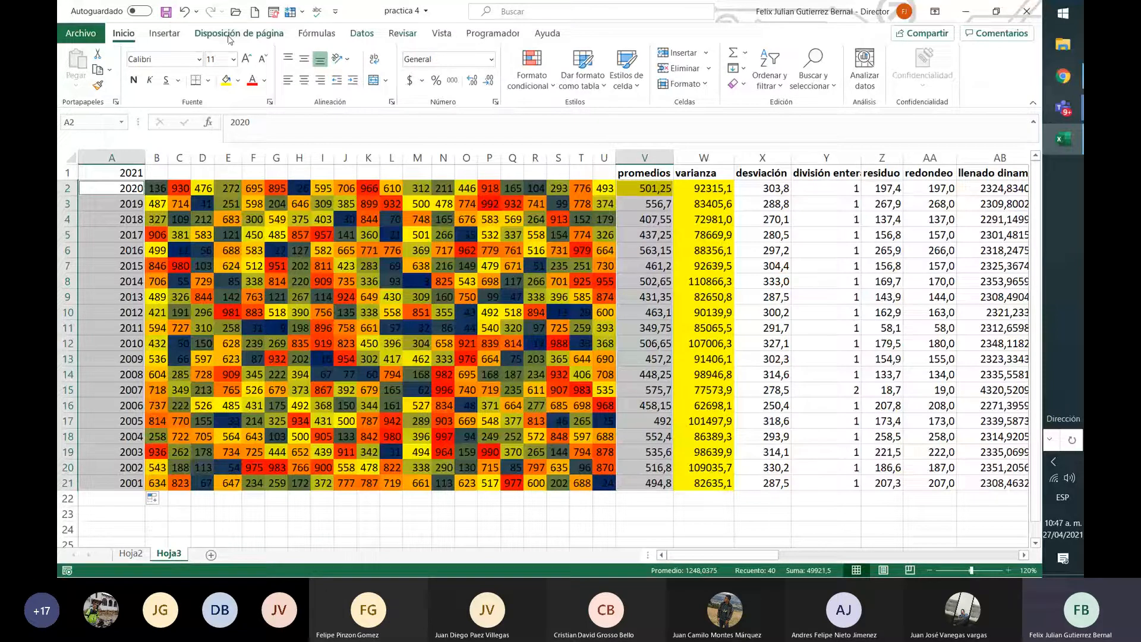
click(165, 33)
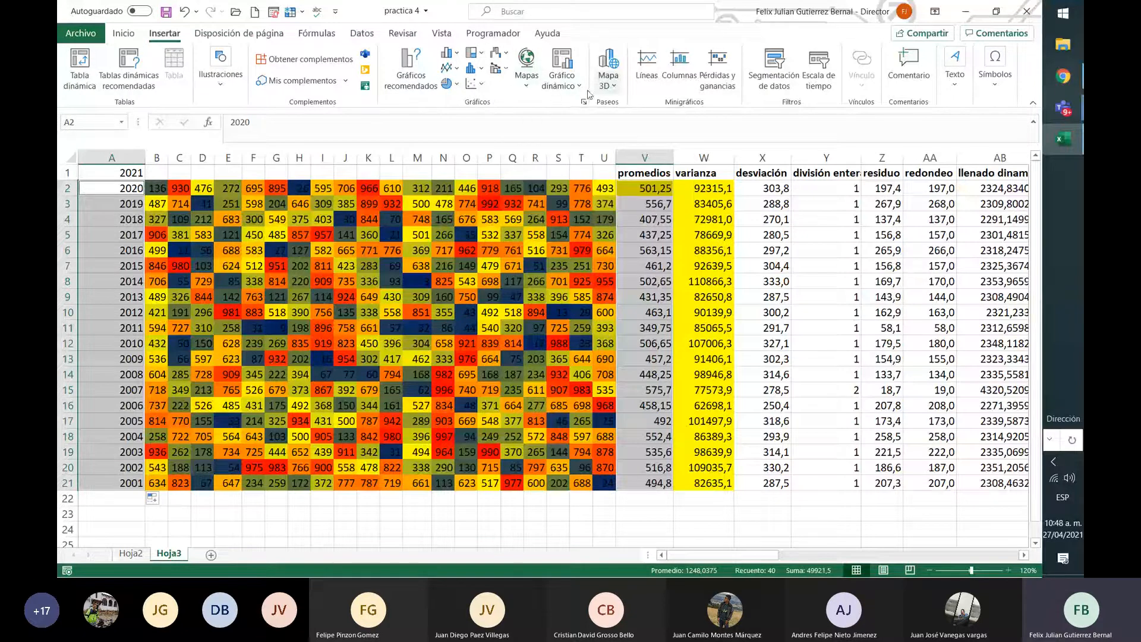
click(434, 82)
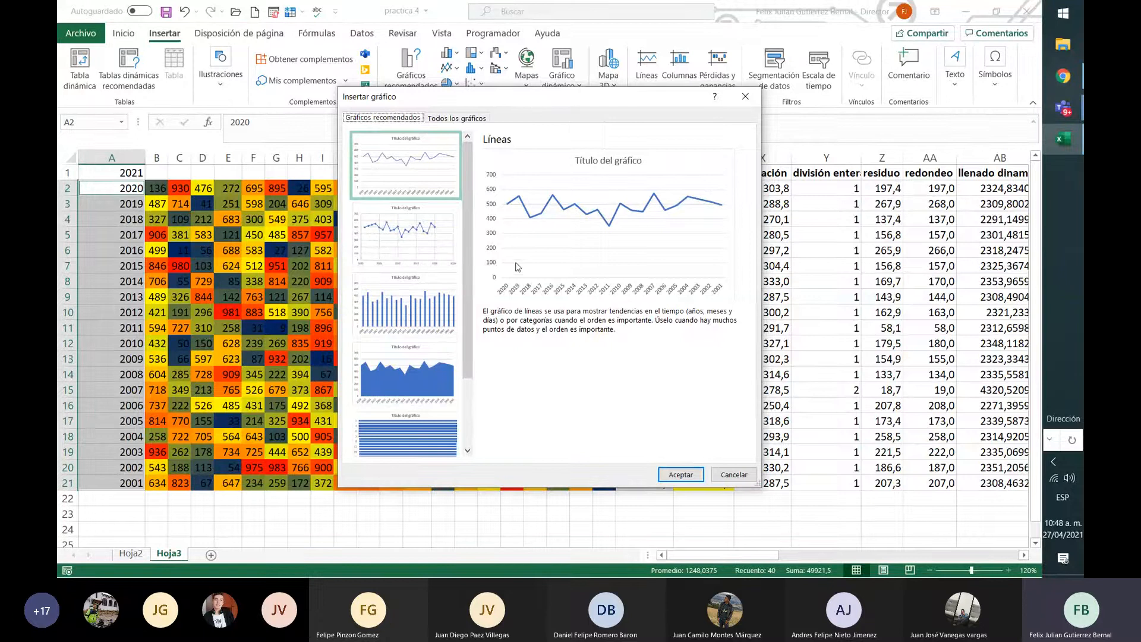
drag(529, 98, 497, 311)
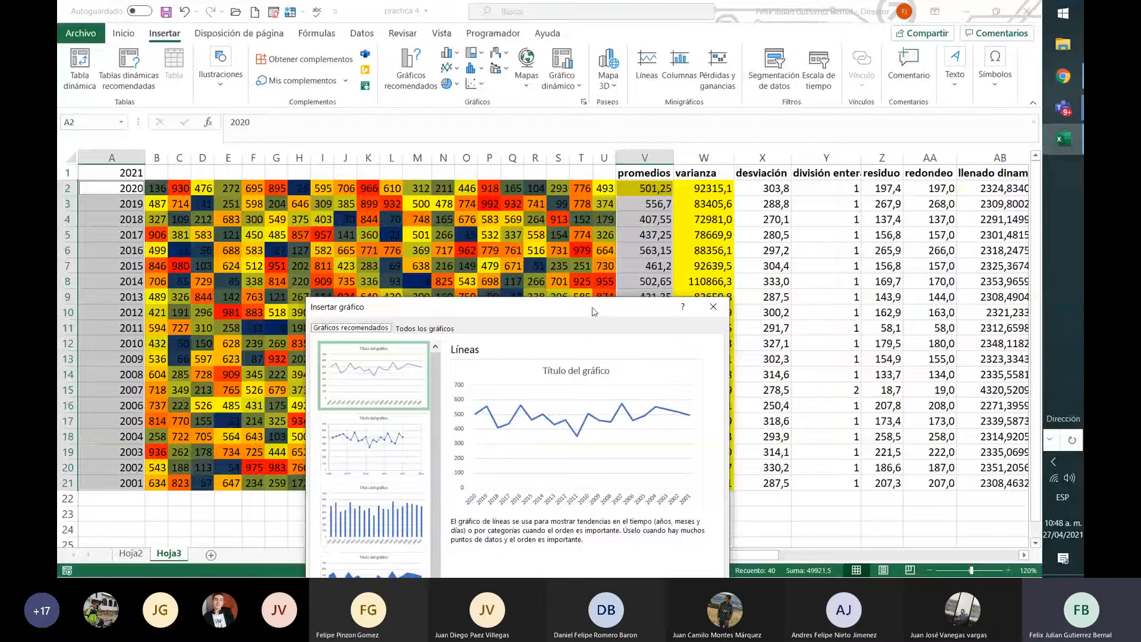
drag(596, 307, 663, 69)
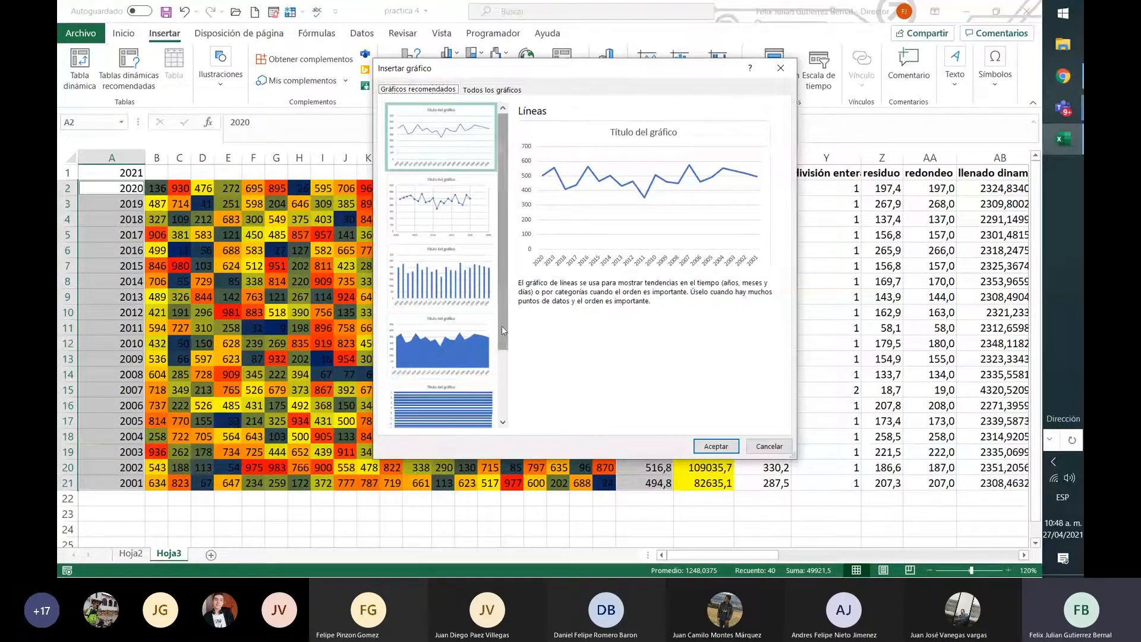
Preview the recommended Pareto, funnel, stacked area and clustered column charts for the yearly averages
drag(502, 326, 498, 414)
click(442, 398)
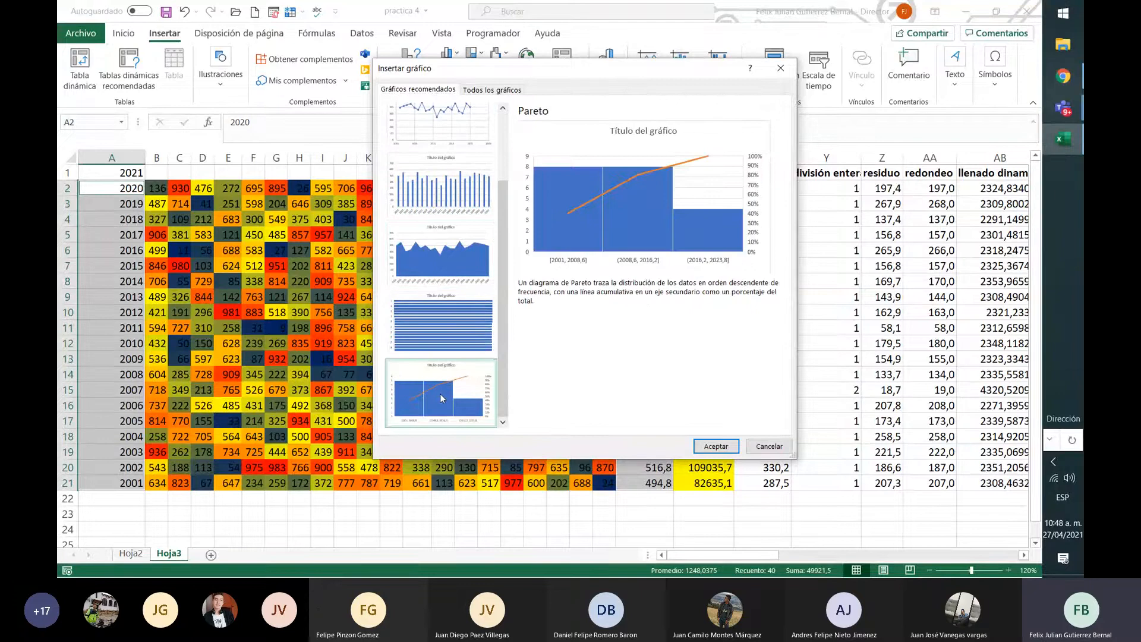
click(444, 331)
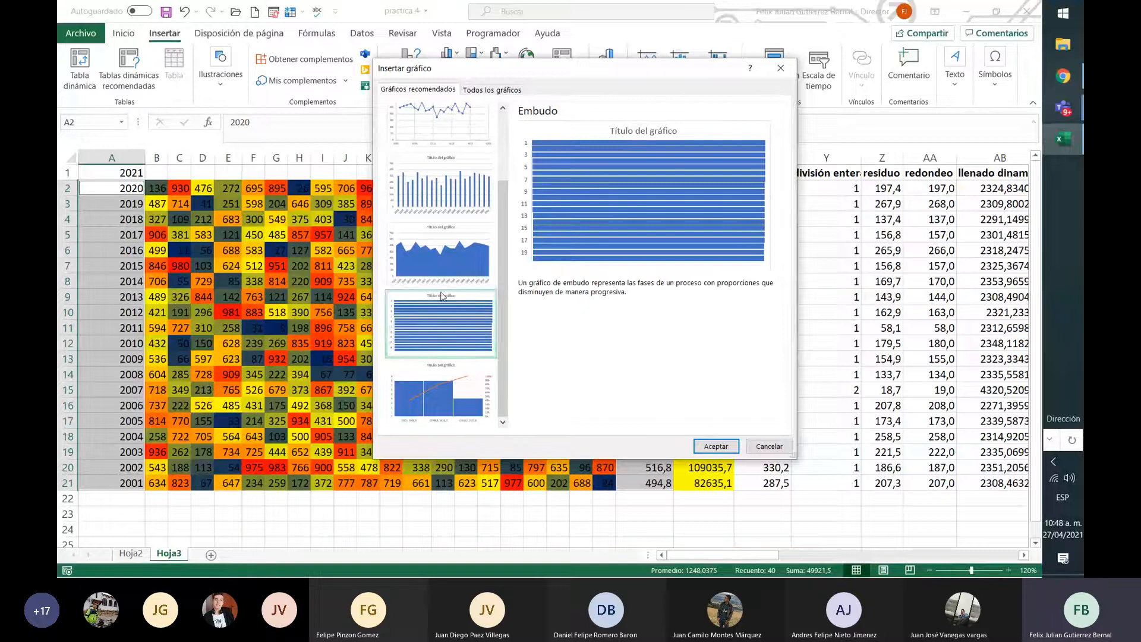
click(465, 270)
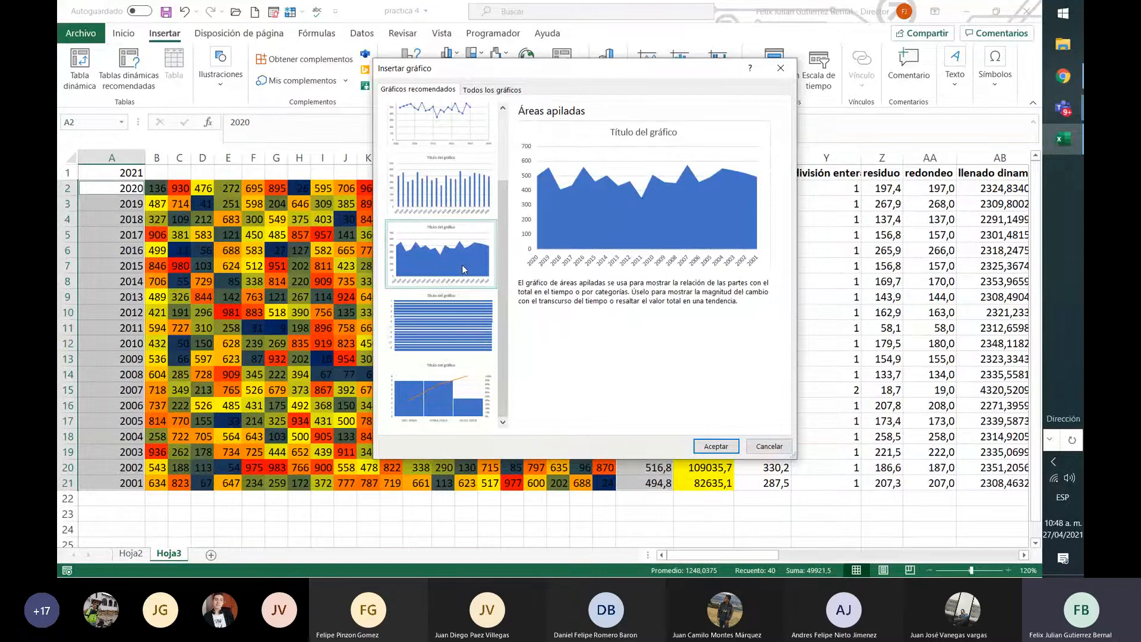
click(442, 183)
scroll(467, 202, up, 1)
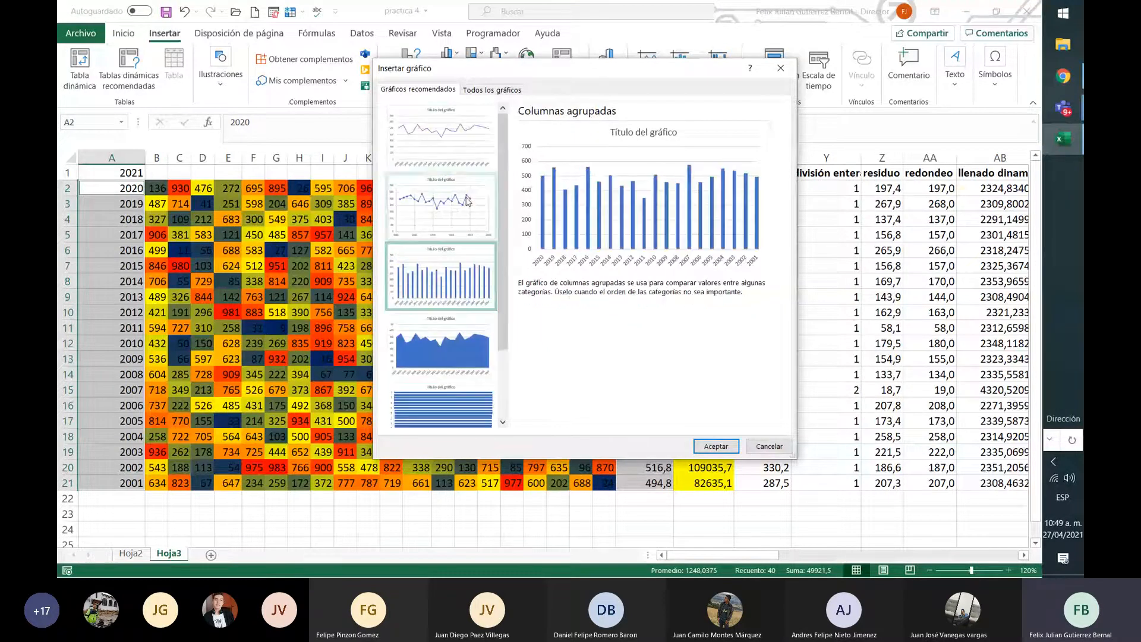
Insert the recommended scatter chart (Dispersión) with connected markers for the yearly averages
click(468, 201)
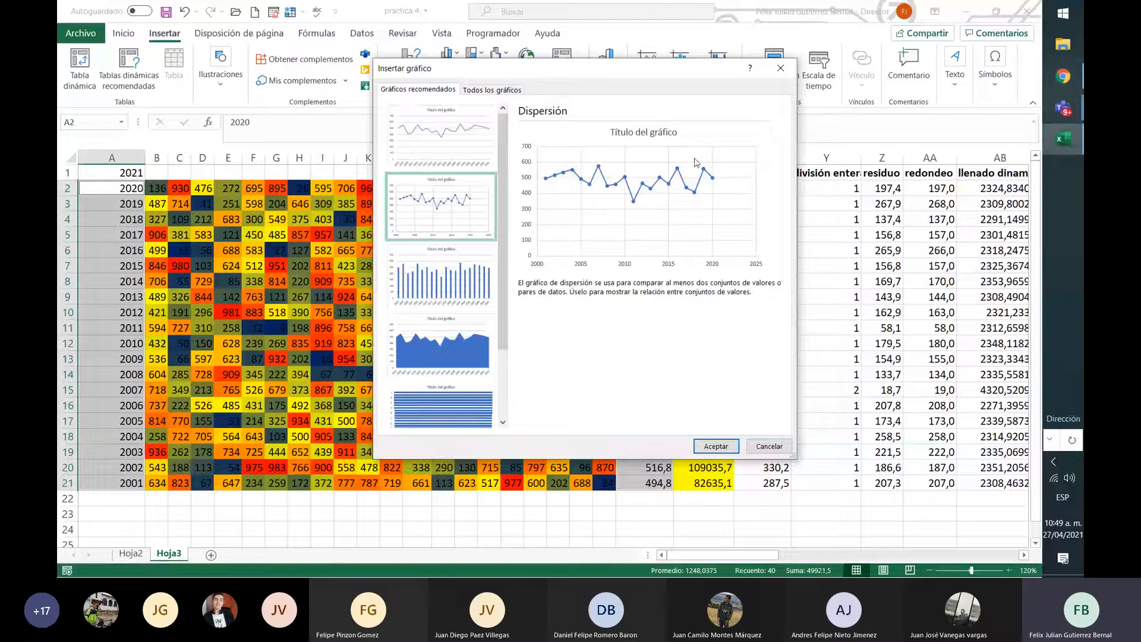
click(480, 143)
click(458, 204)
click(714, 447)
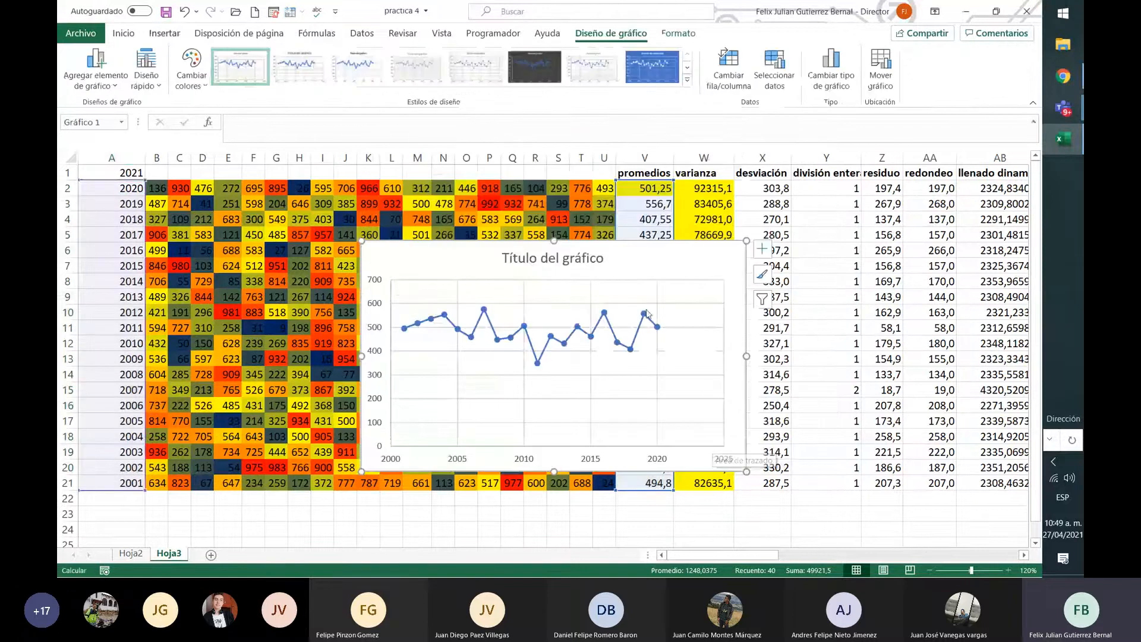
Move the scatter chart below the data table so that it starts at about row 23 in column B
scroll(651, 334, down, 5)
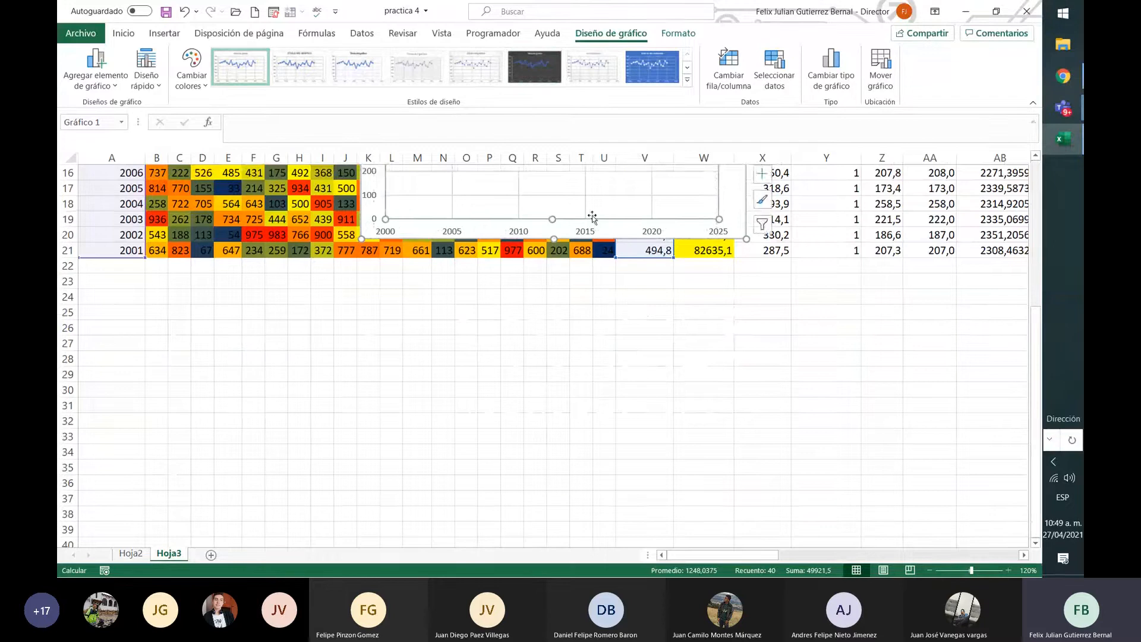
scroll(591, 219, up, 5)
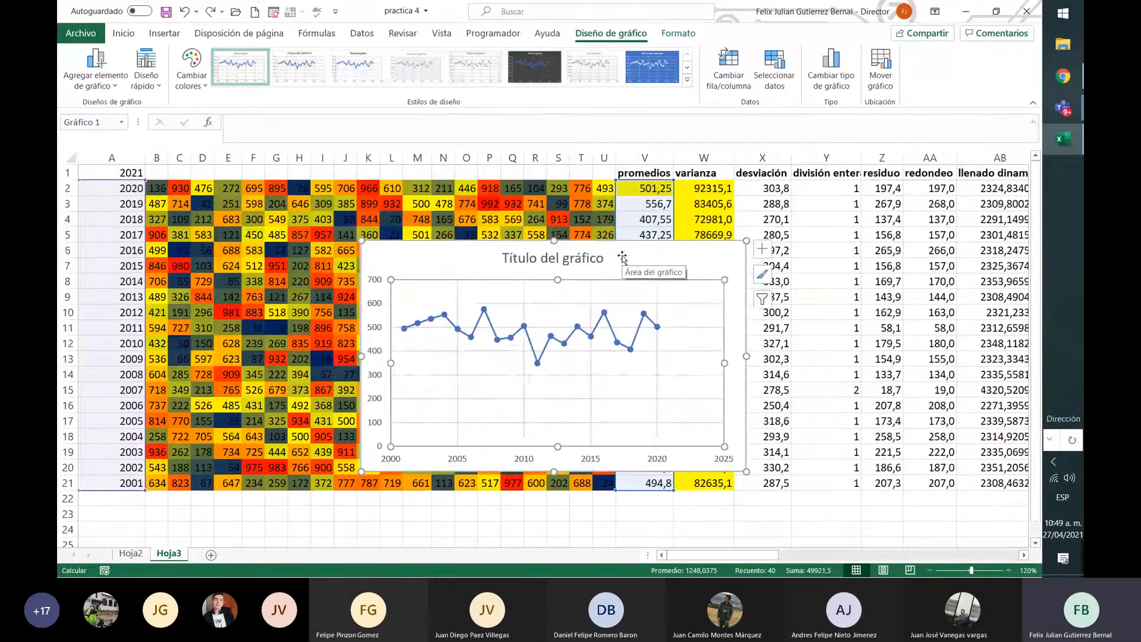
drag(652, 249, 391, 489)
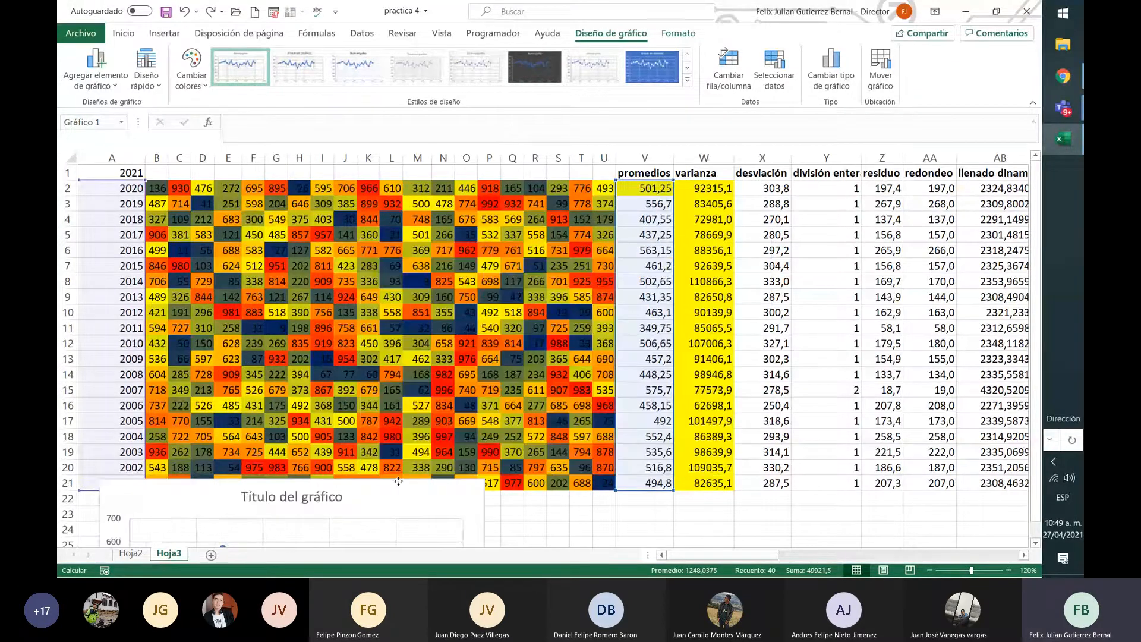
scroll(510, 399, down, 2)
scroll(510, 399, down, 4)
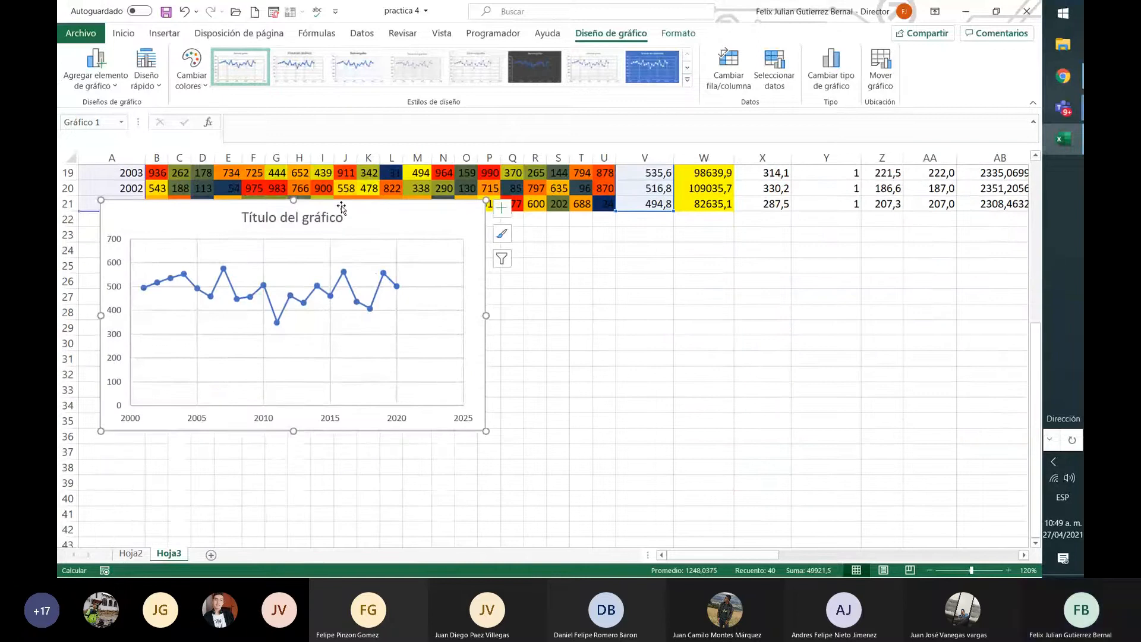
drag(341, 205, 399, 231)
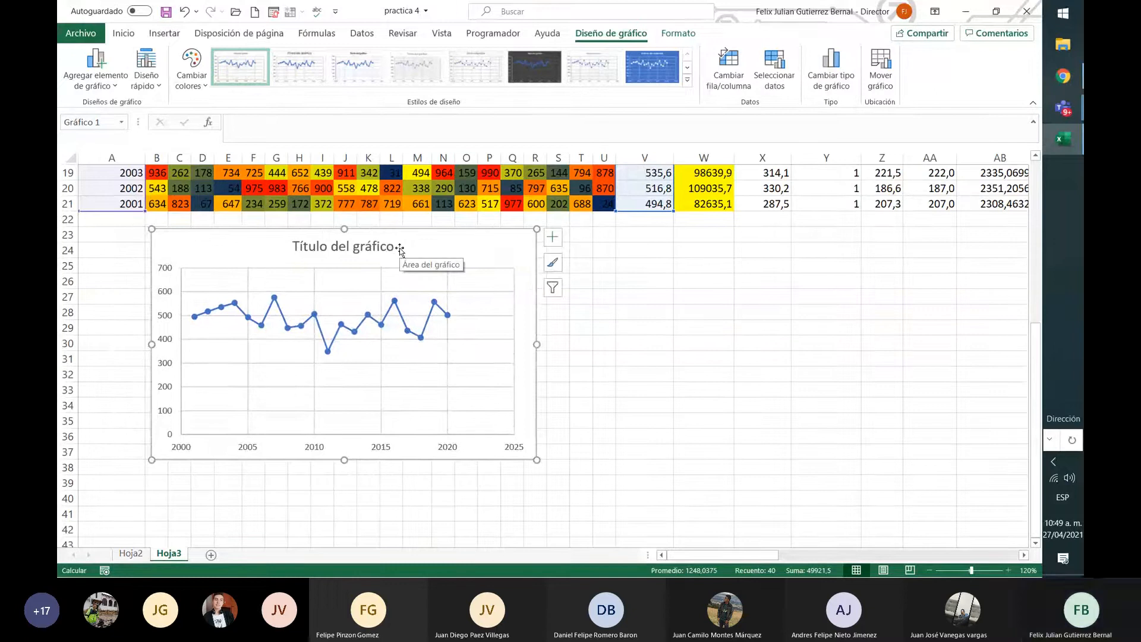
Replace the chart title with "promedio casos 2001-2020"
click(388, 249)
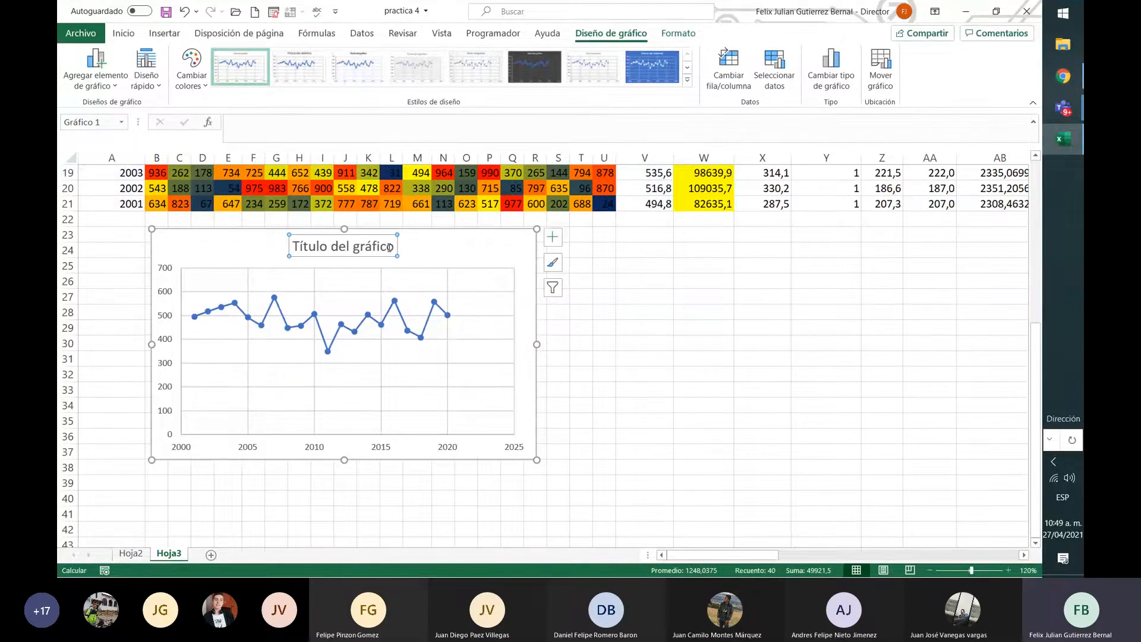
double_click(389, 249)
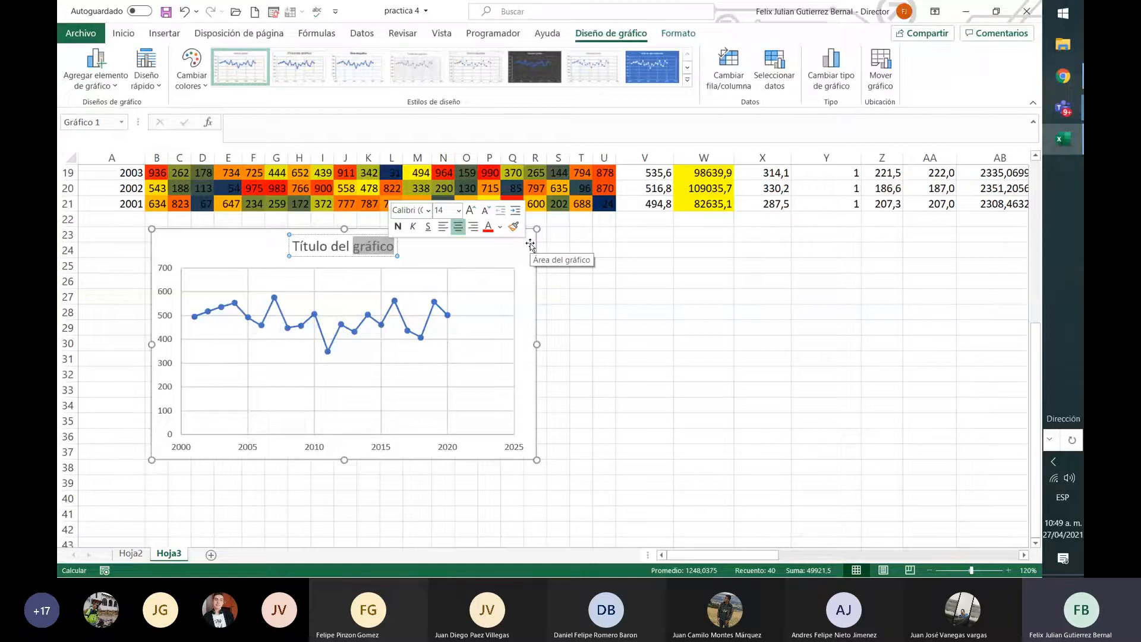
key(BackSpace)
key(BackSpace)
key(BackSpace)
key(BackSpace)
key(BackSpace)
key(BackSpace)
key(BackSpace)
key(BackSpace)
key(BackSpace)
key(BackSpace)
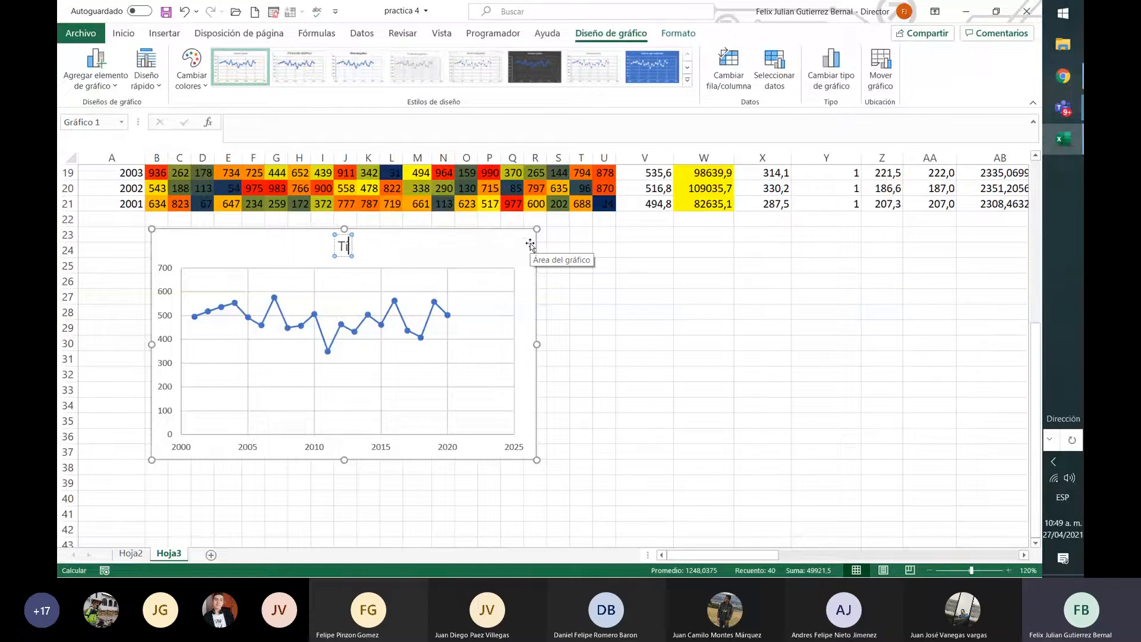
key(BackSpace)
key(BackSpace)
text(promedio)
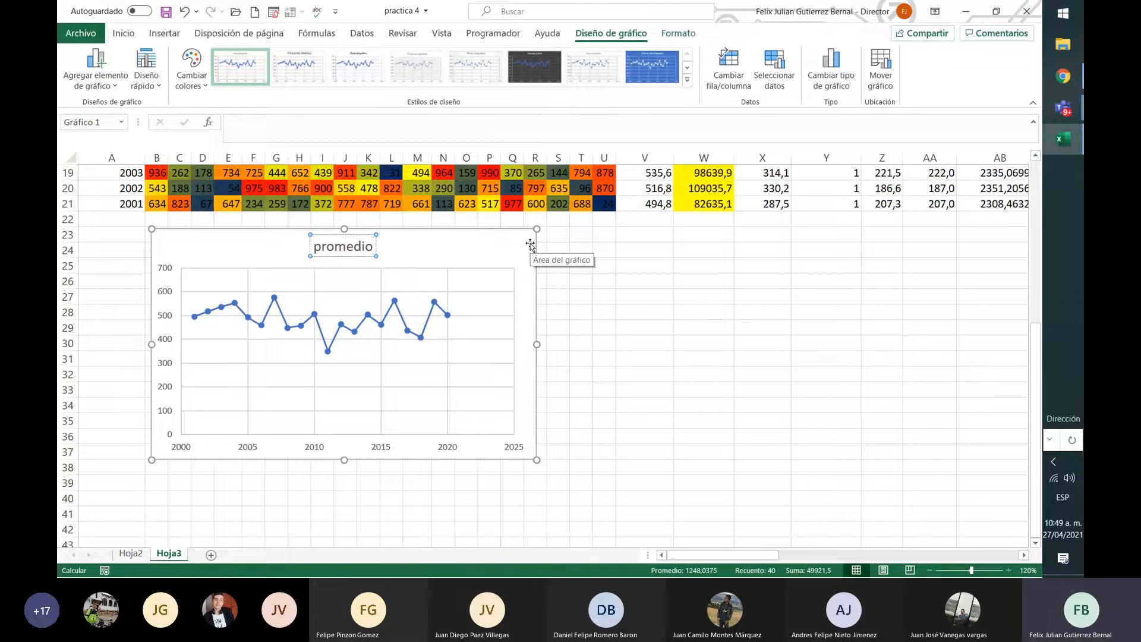
text( casos)
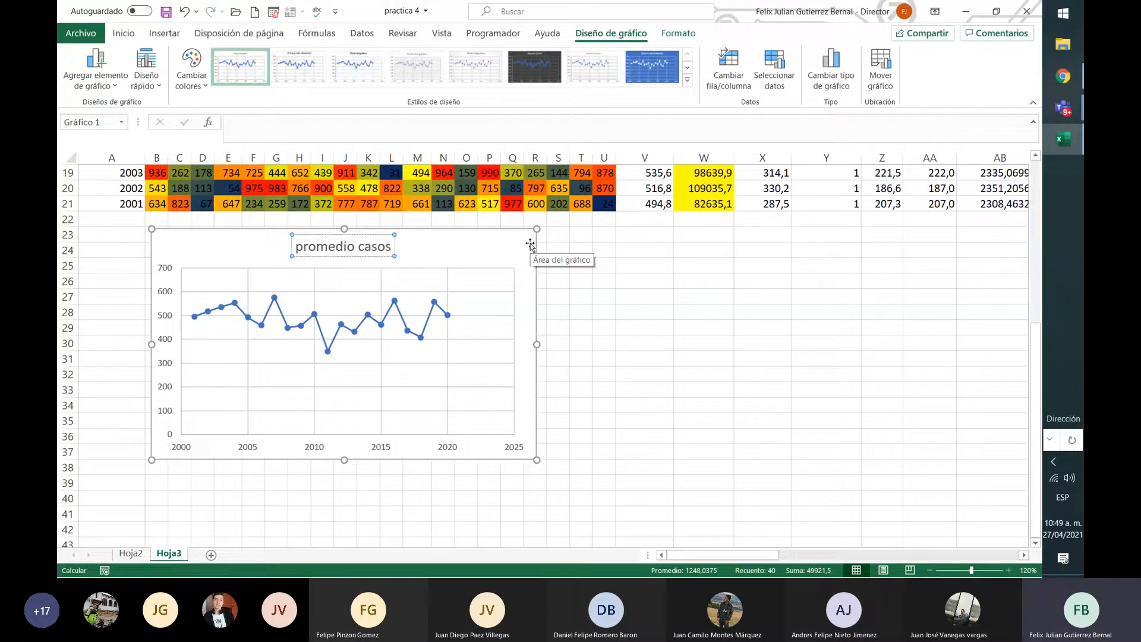
text( 2001-2020)
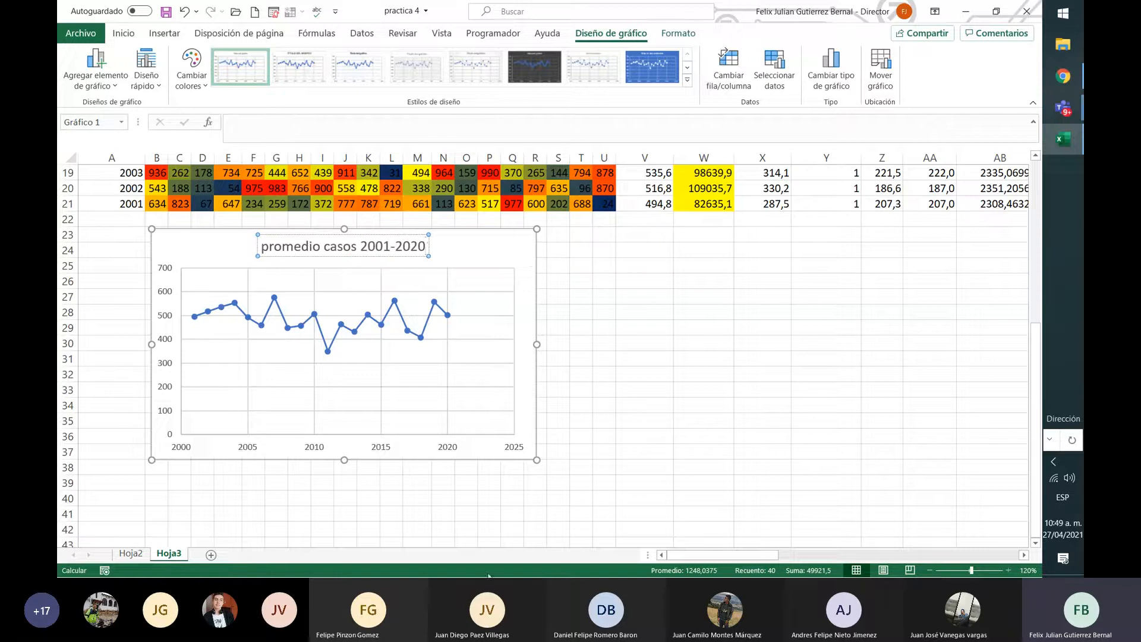
Set the maximum bound of the chart's horizontal axis to 2022
click(448, 450)
double_click(448, 451)
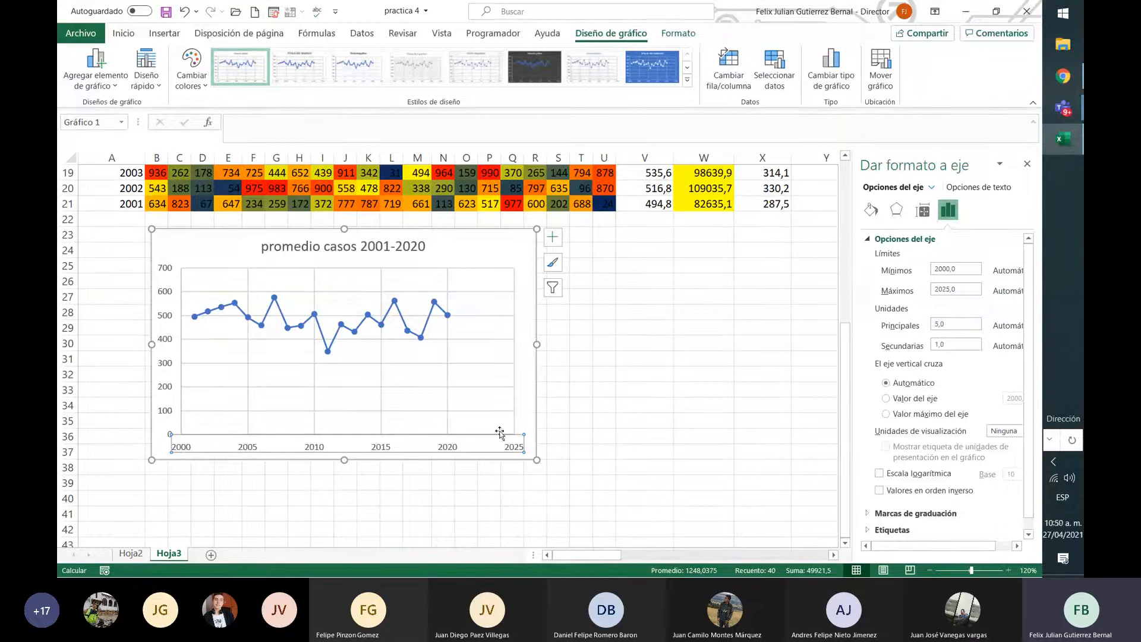
click(961, 288)
text(2)
scroll(950, 383, down, 1)
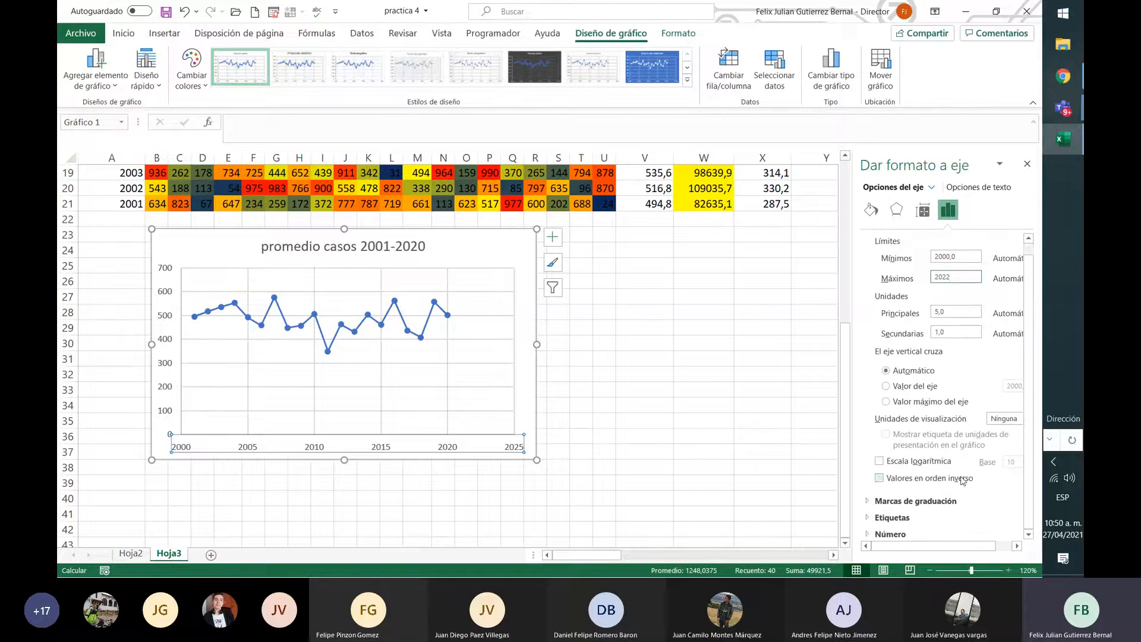
Expand the horizontal axis's tick mark and label options and look over their settings
click(871, 503)
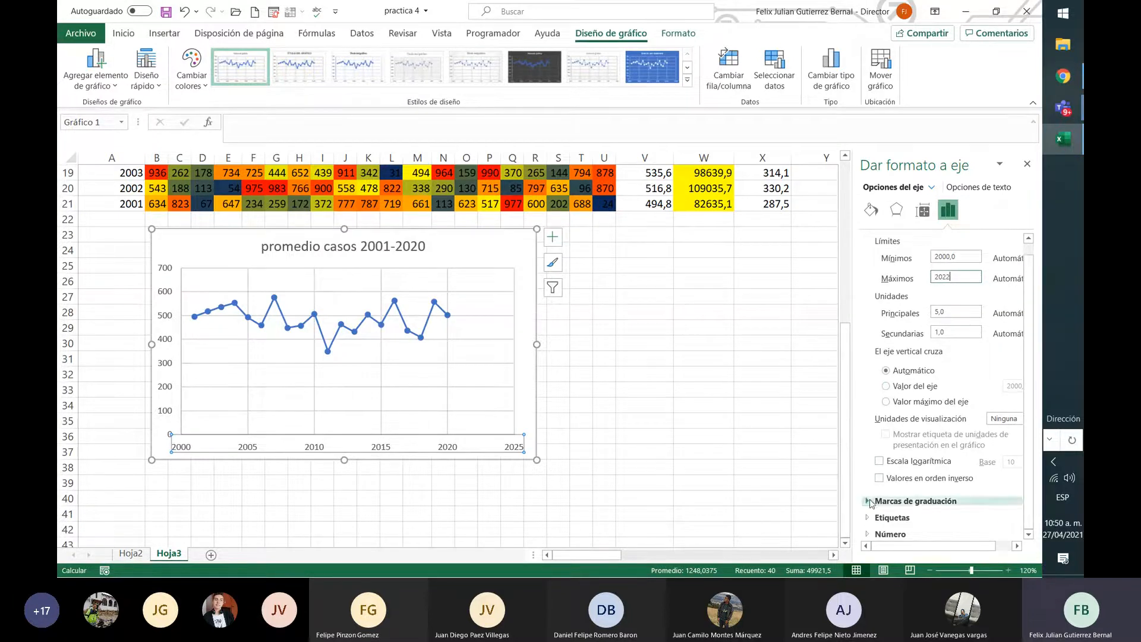
scroll(928, 488, down, 3)
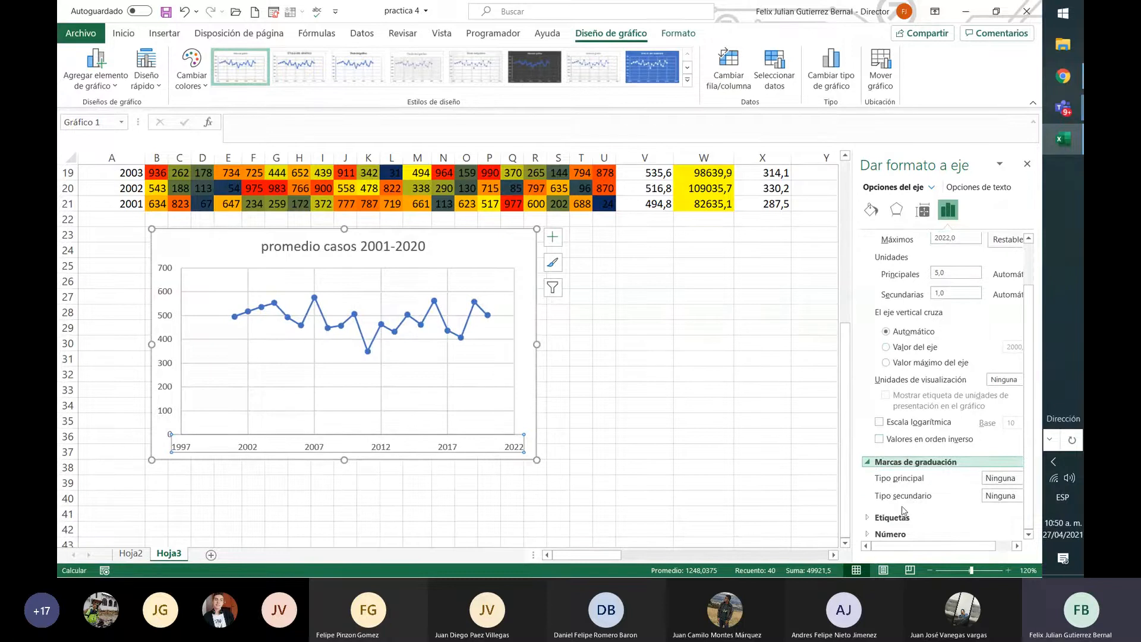
click(870, 522)
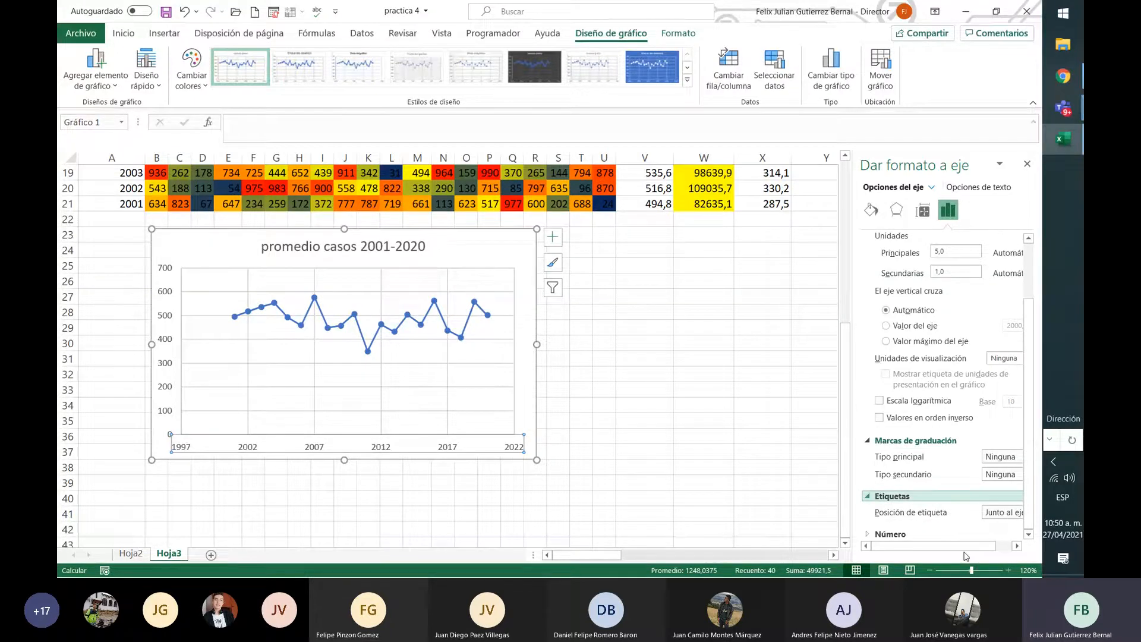
drag(964, 552, 1026, 522)
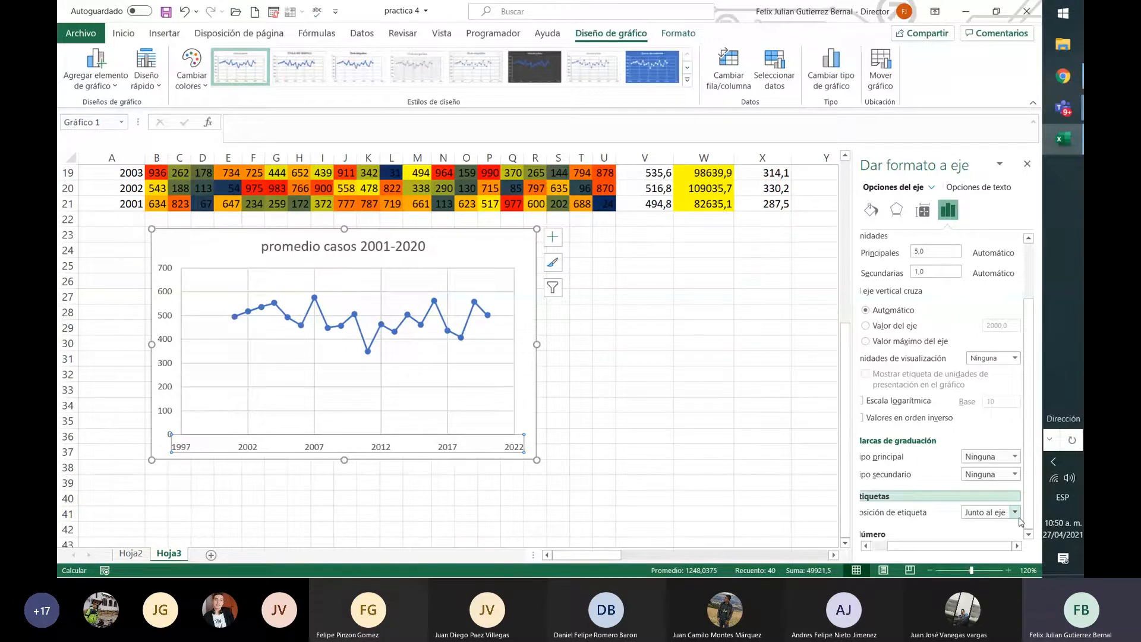
Set the minimum bound of the horizontal axis to 1999
scroll(1020, 461, up, 3)
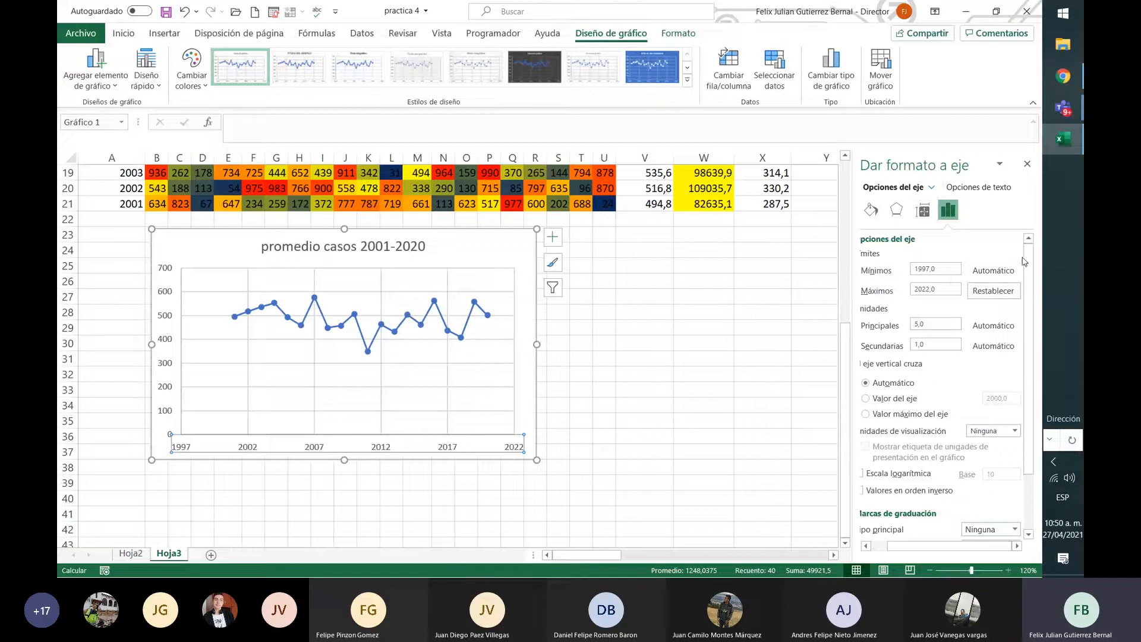
drag(936, 279, 892, 272)
text(1999)
key(Return)
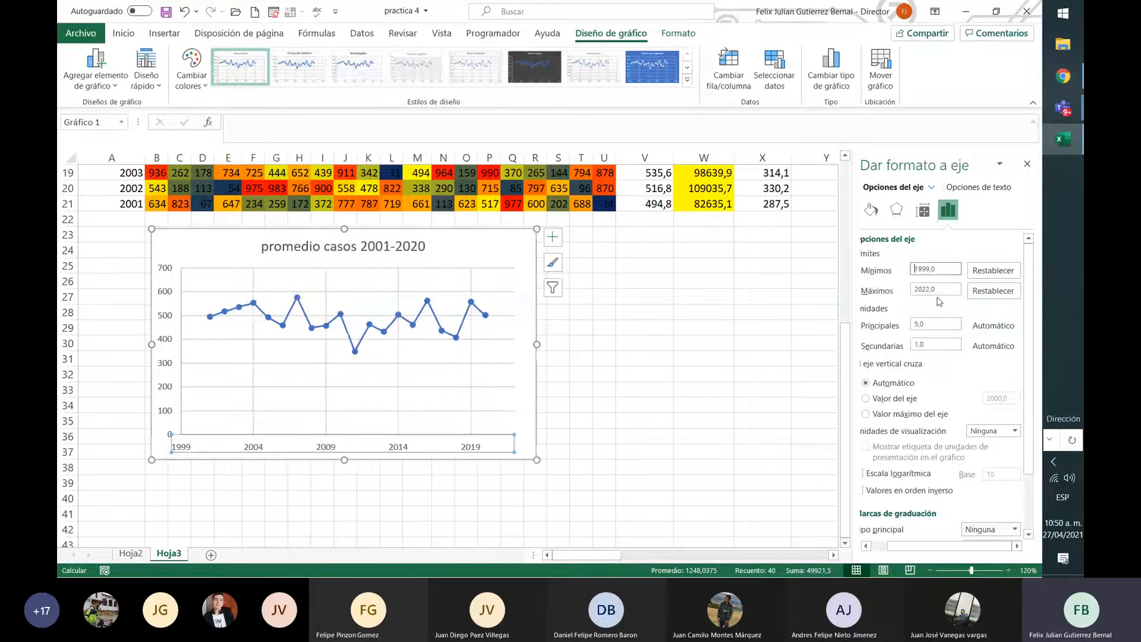
Look over the horizontal axis's unit and tick mark settings and expand its number format options
click(953, 325)
scroll(1016, 409, down, 3)
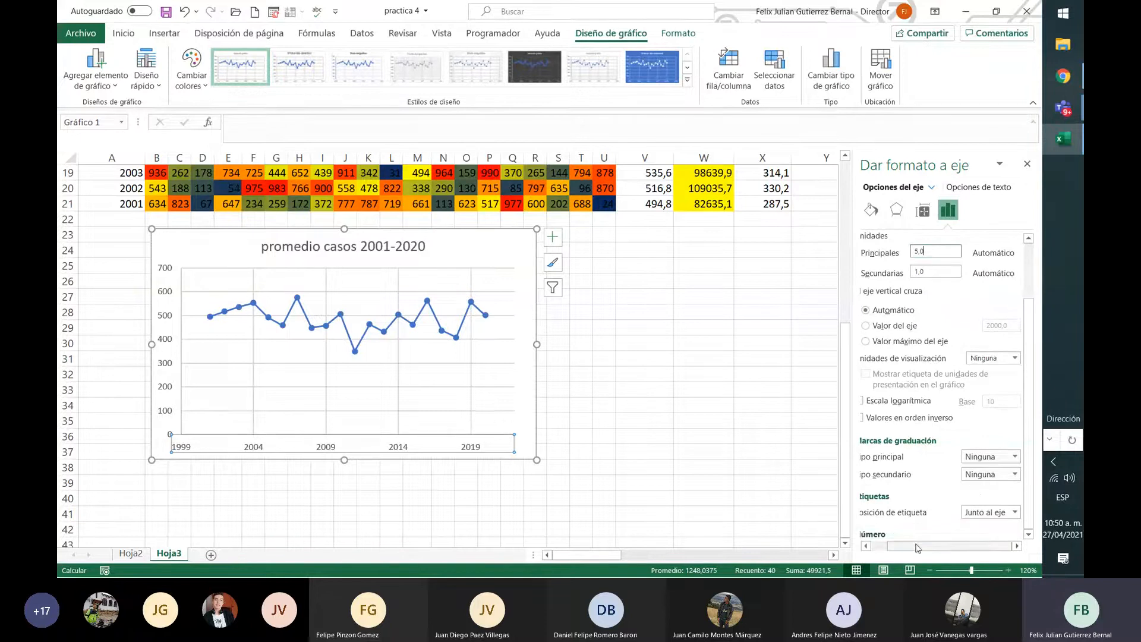
drag(917, 546, 855, 543)
click(879, 534)
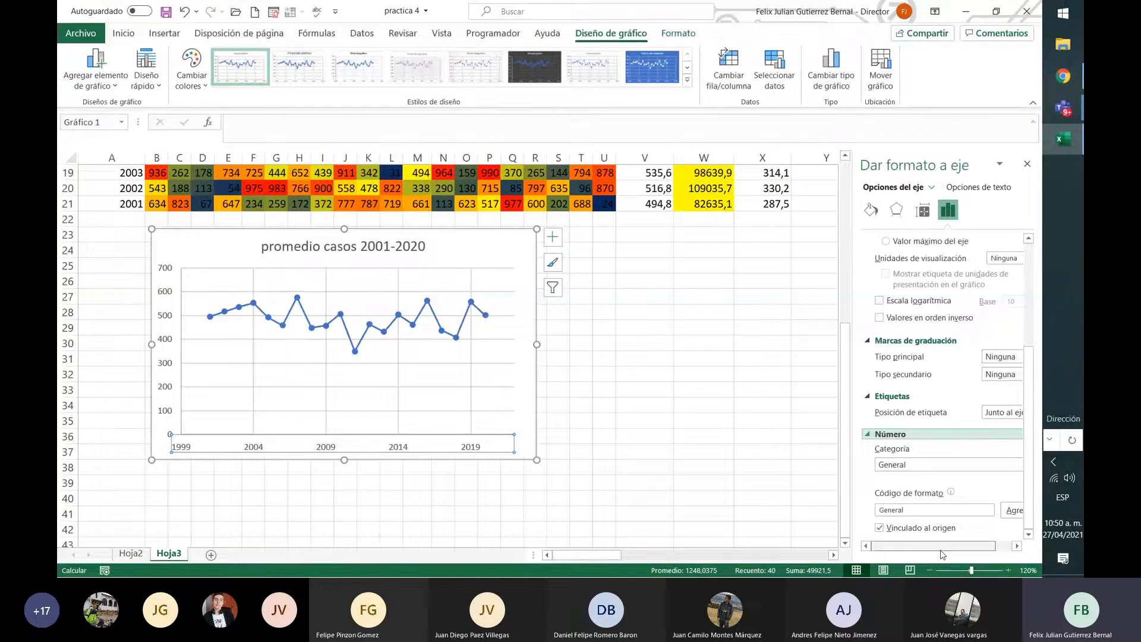
Try the Moneda, Número and Fecha categories on the horizontal axis labels, and return the category to General
click(950, 467)
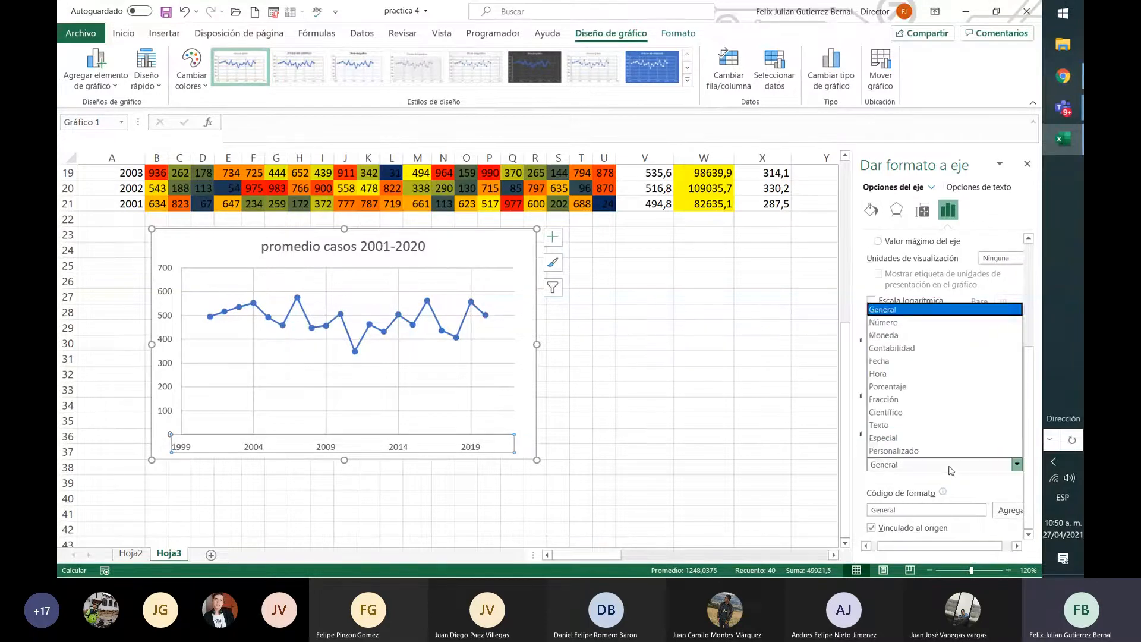
click(904, 335)
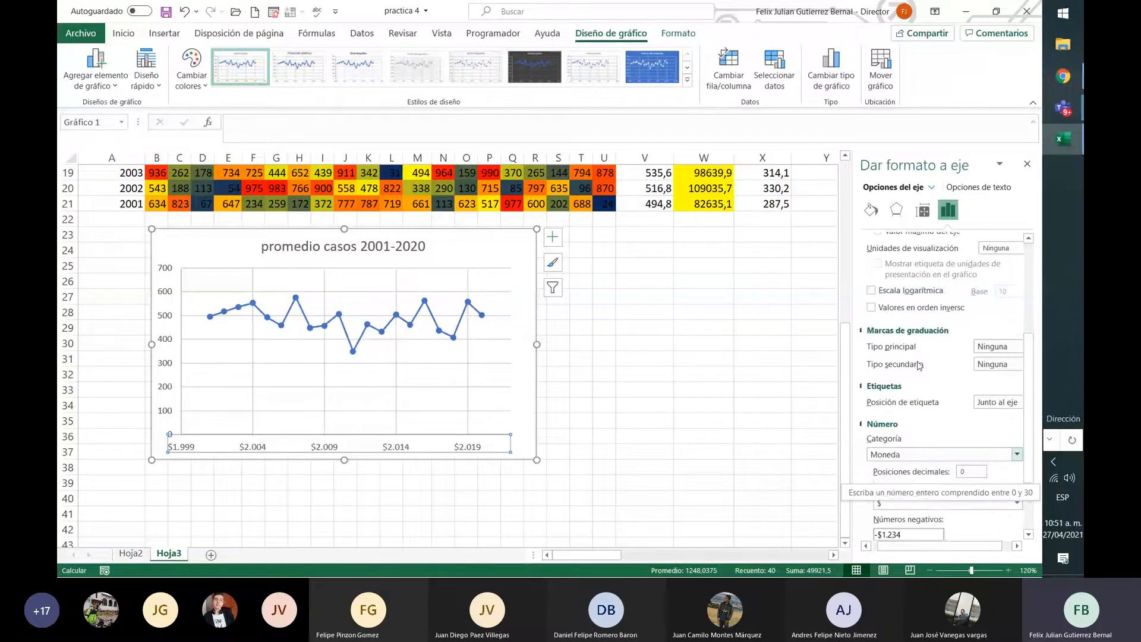
scroll(969, 359, down, 3)
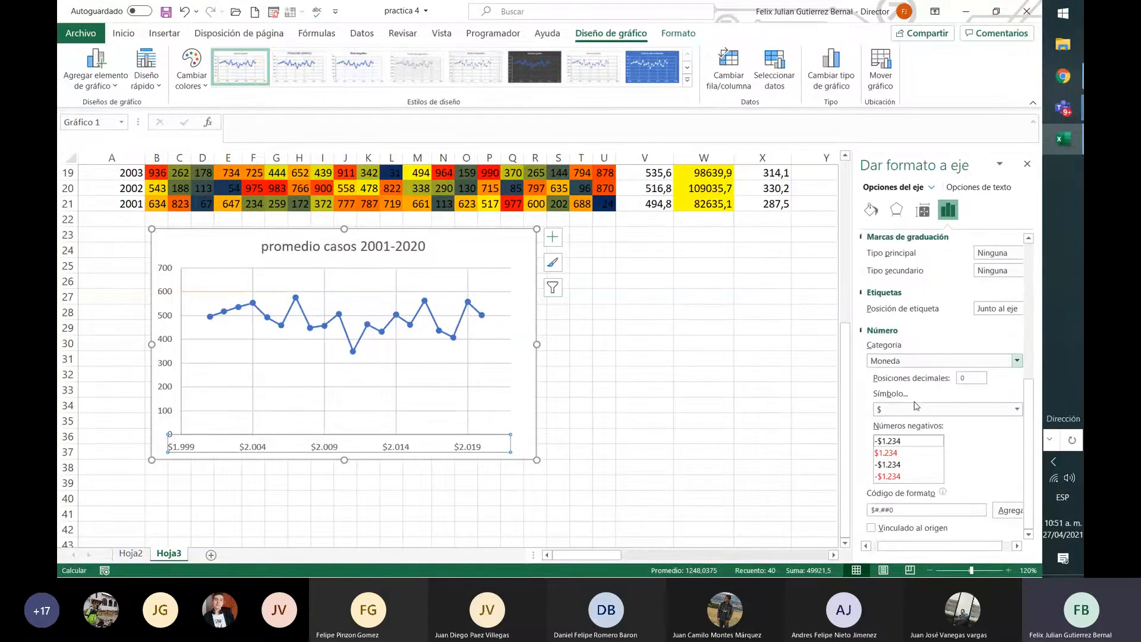
click(951, 361)
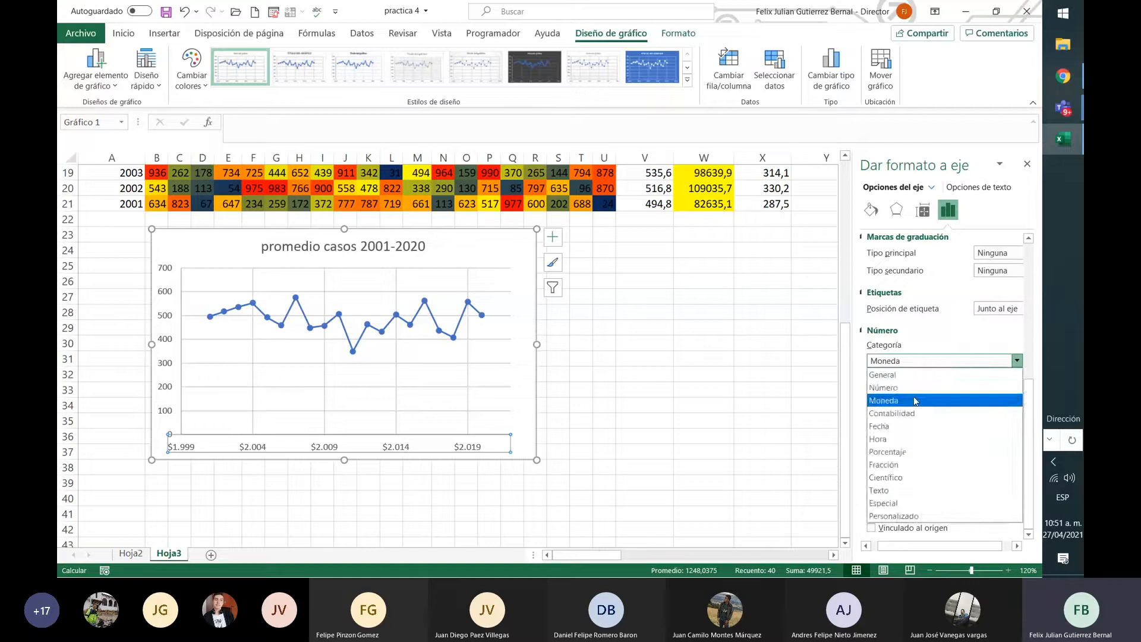
click(960, 383)
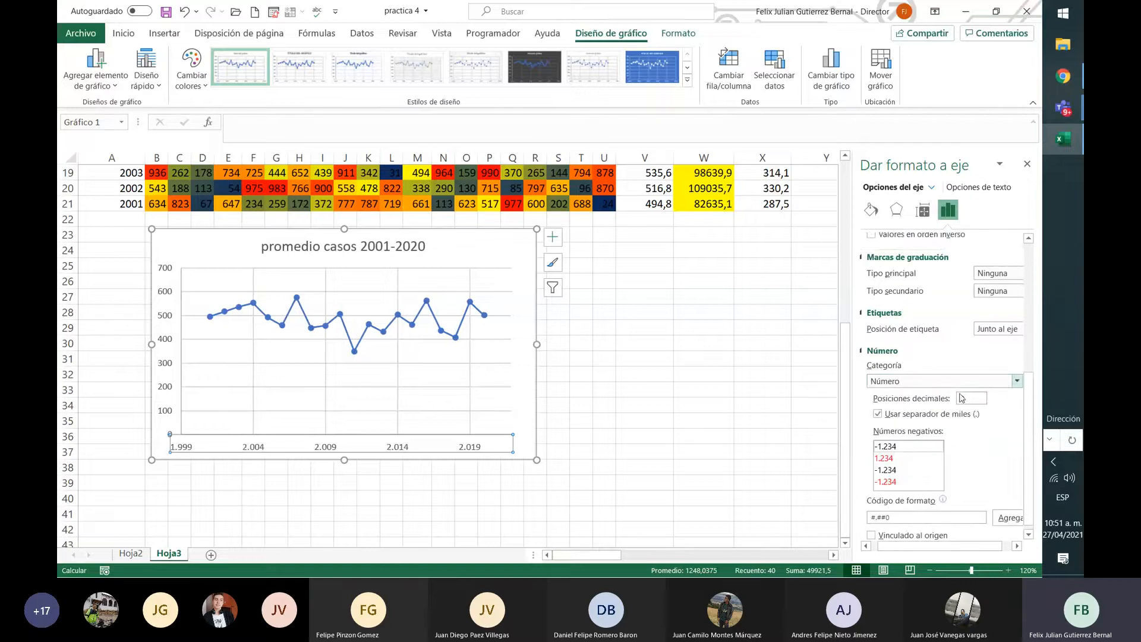
click(1014, 381)
click(938, 453)
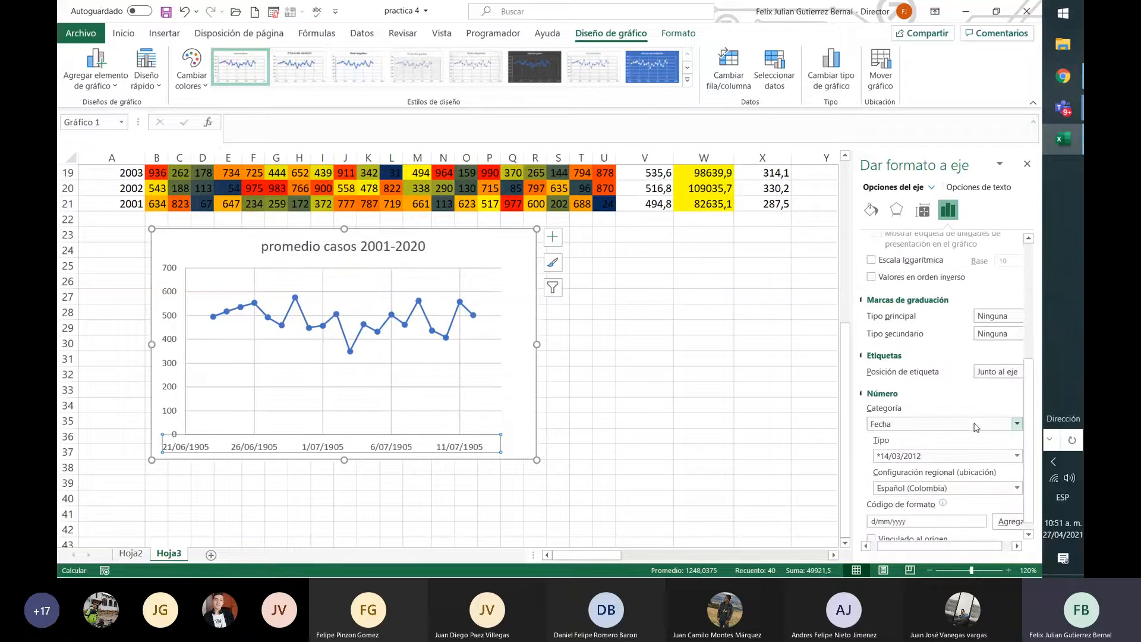
click(975, 427)
click(947, 282)
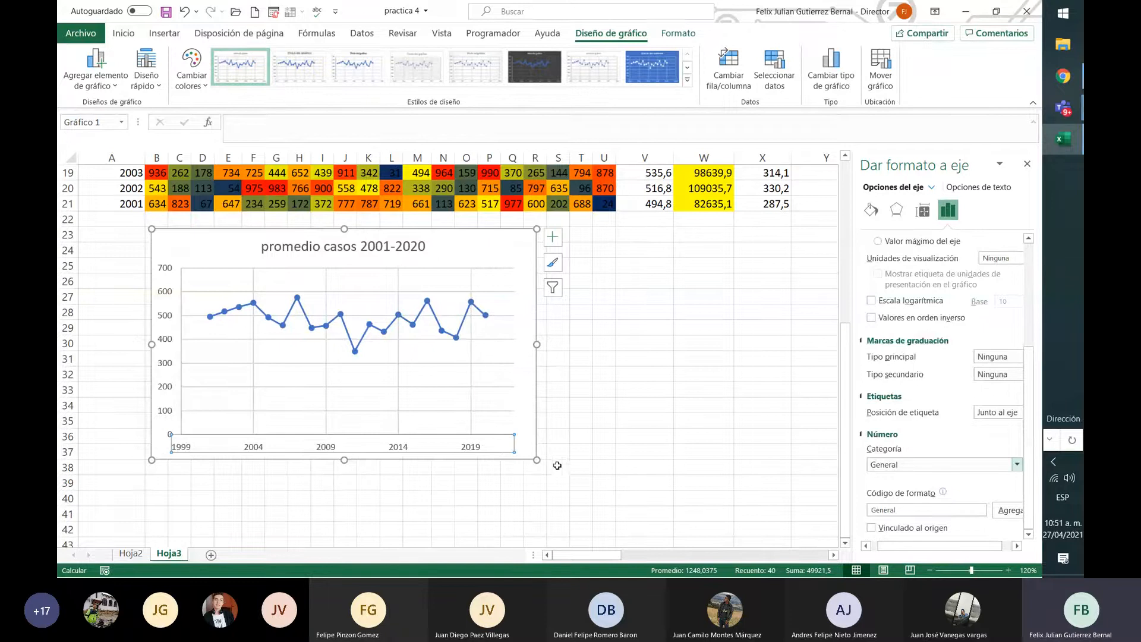
Select the chart's vertical axis and look over its number format options and its fill and line settings
click(173, 339)
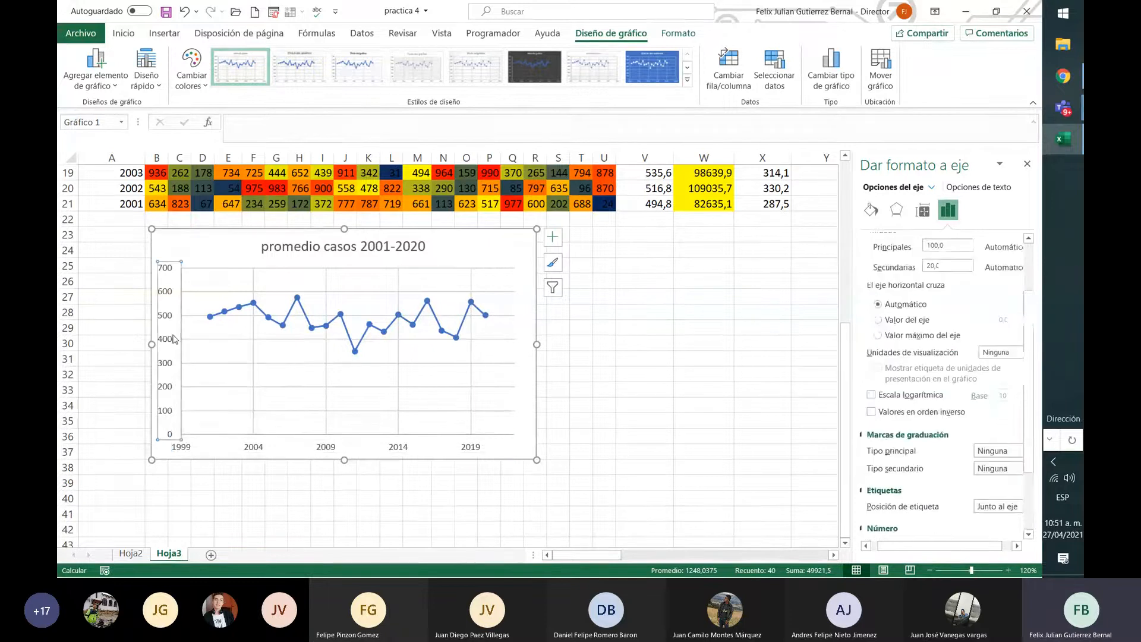
scroll(908, 476, down, 3)
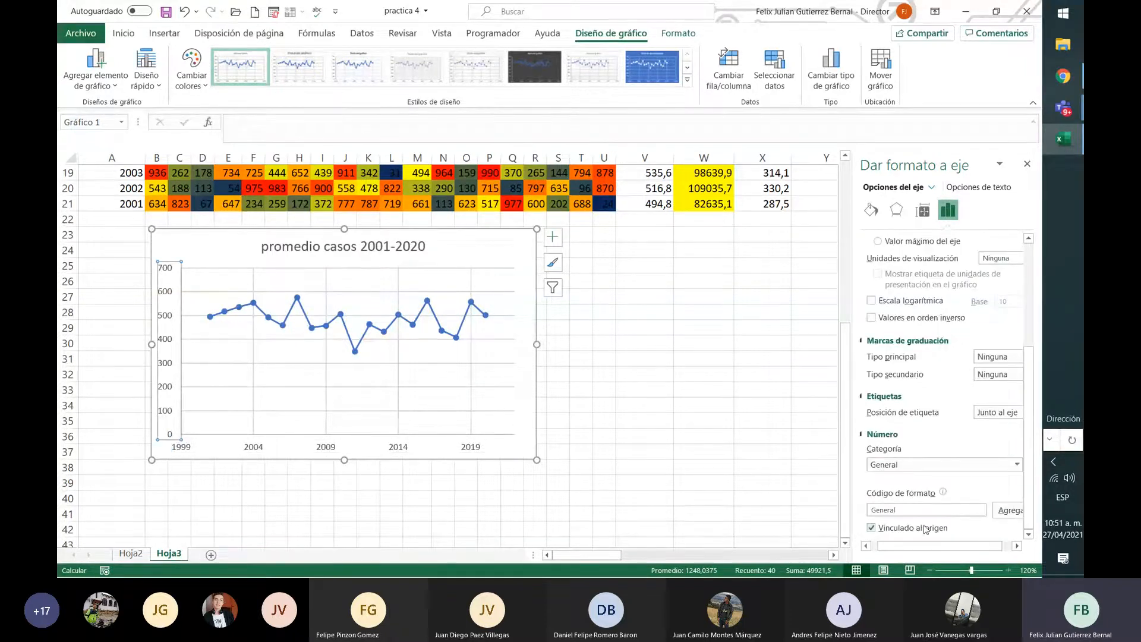
click(1017, 546)
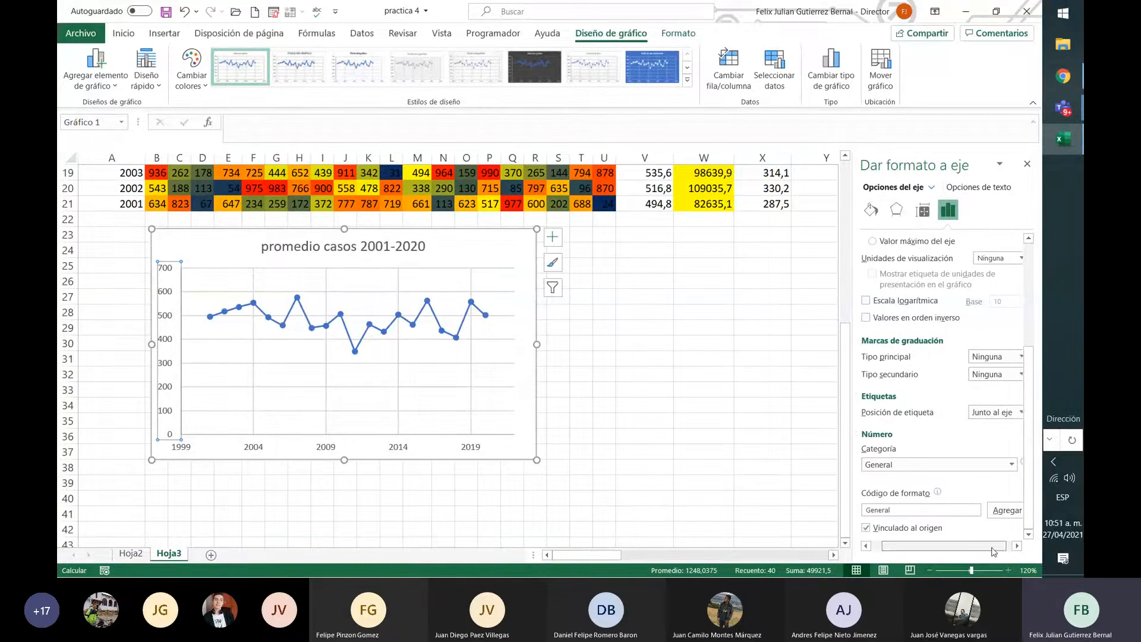
drag(987, 546, 930, 548)
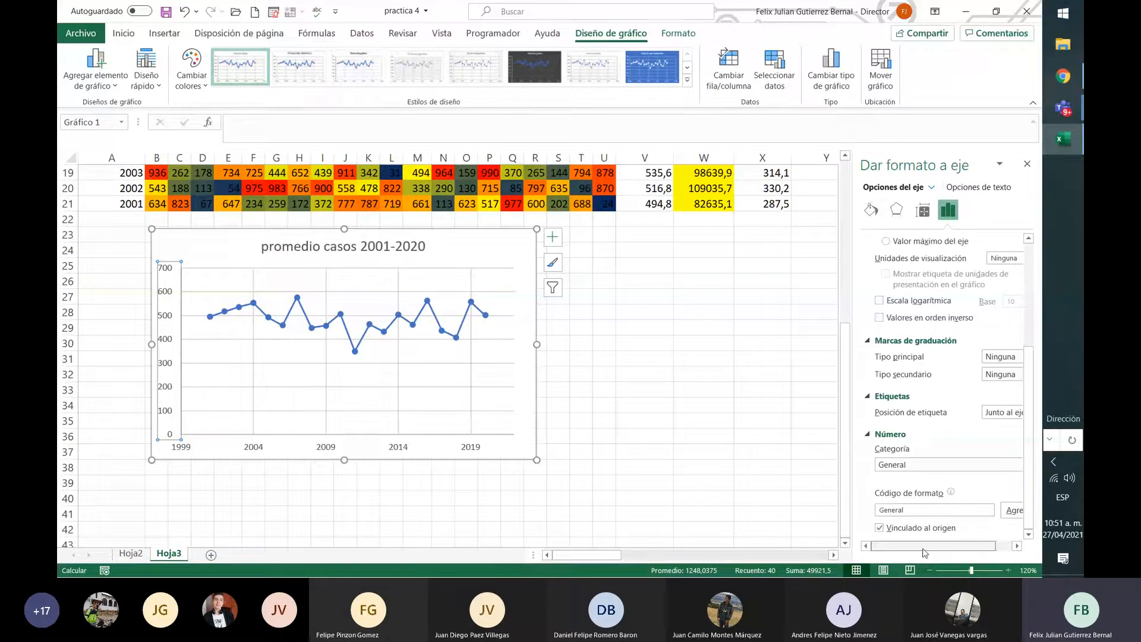
click(871, 209)
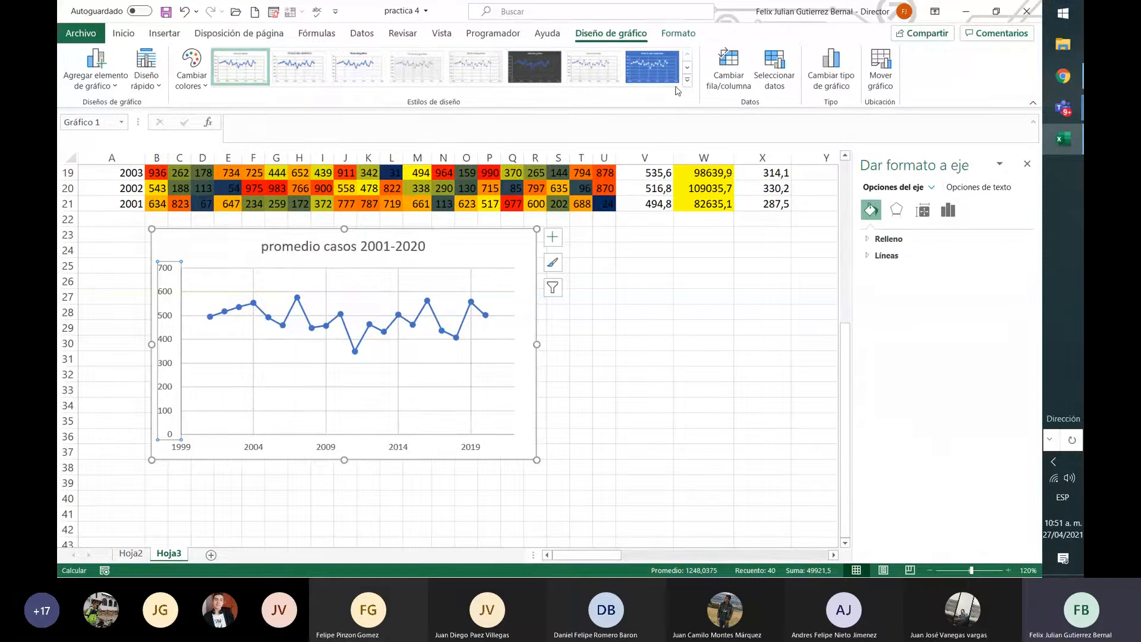
Try the blue-background chart style, and reapply the first style of the gallery
click(659, 67)
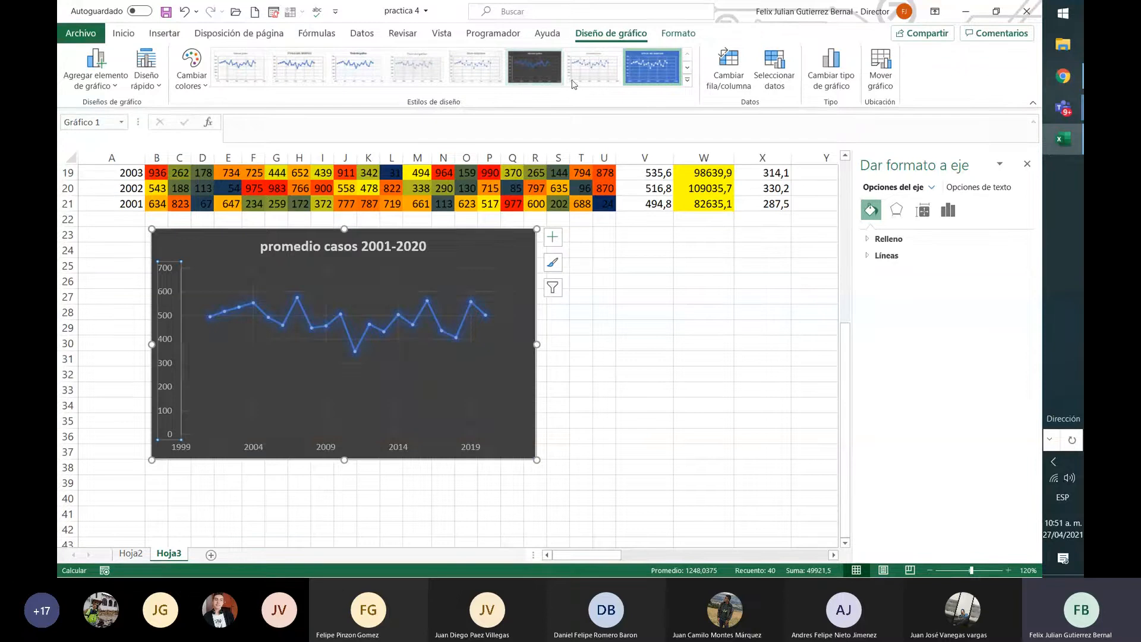
click(687, 82)
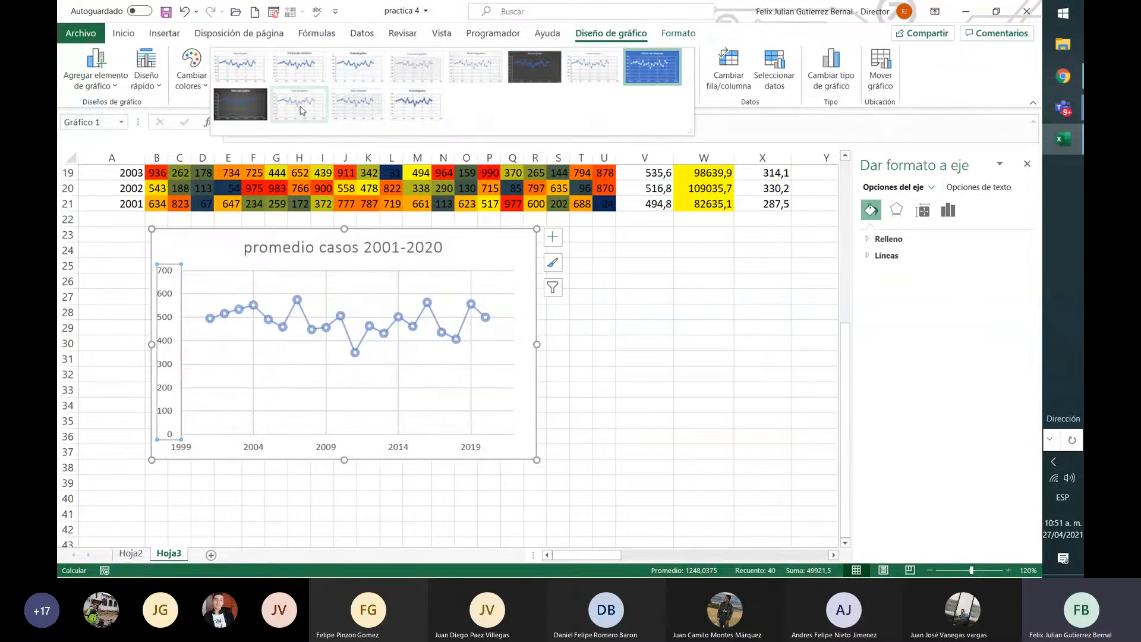
click(246, 63)
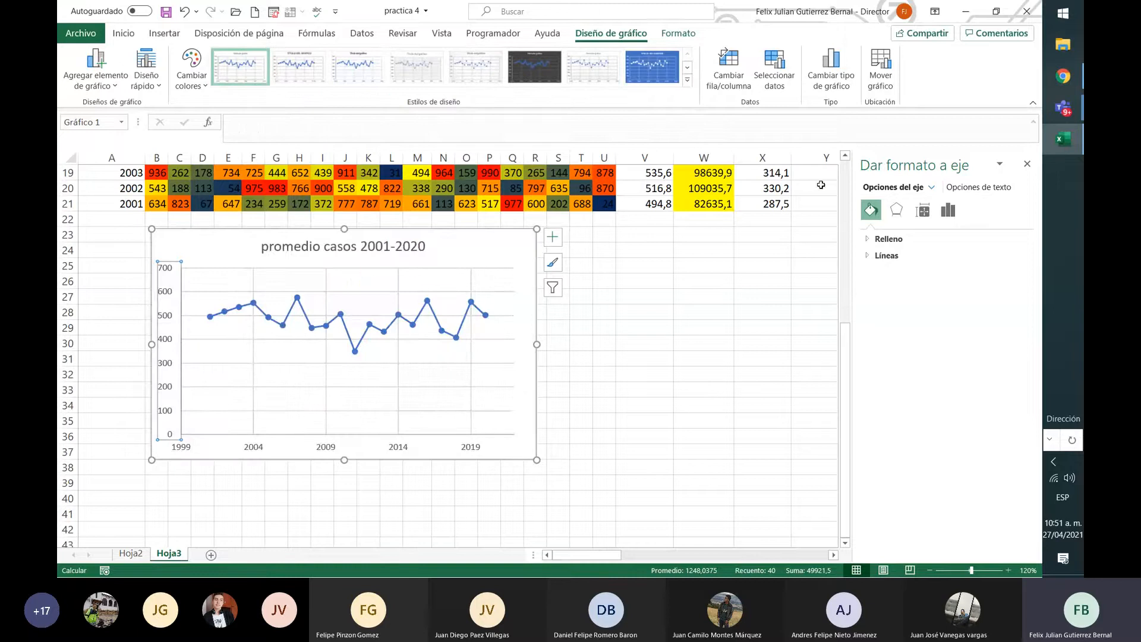
Deselect the chart and view it together with the yearly data table above it
click(584, 381)
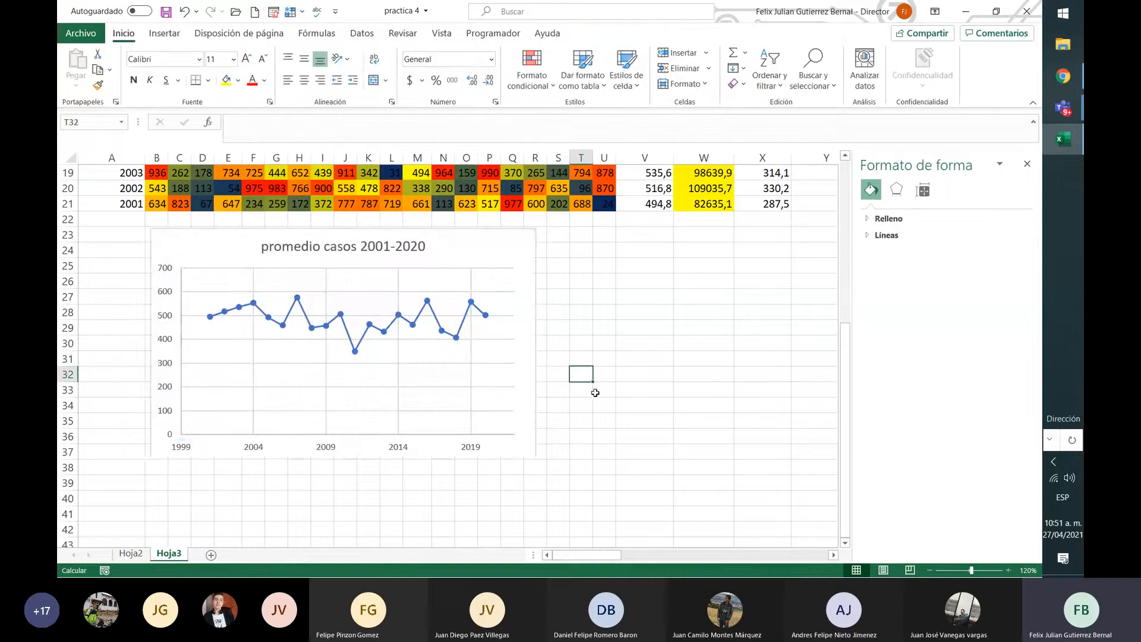
scroll(593, 389, up, 6)
scroll(600, 379, down, 6)
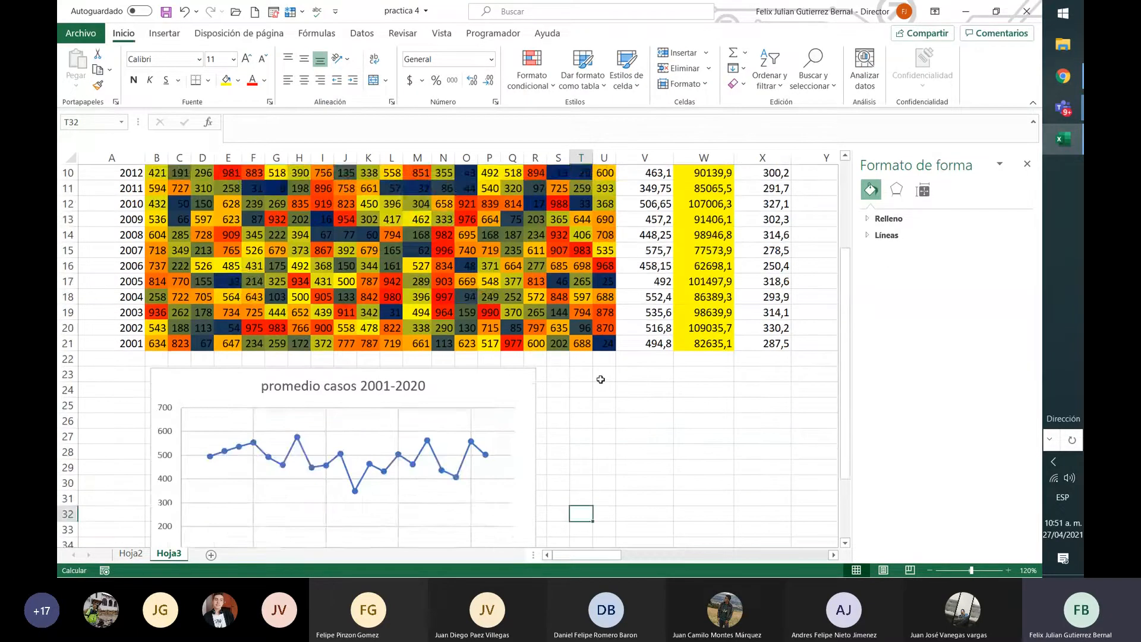
scroll(601, 380, down, 1)
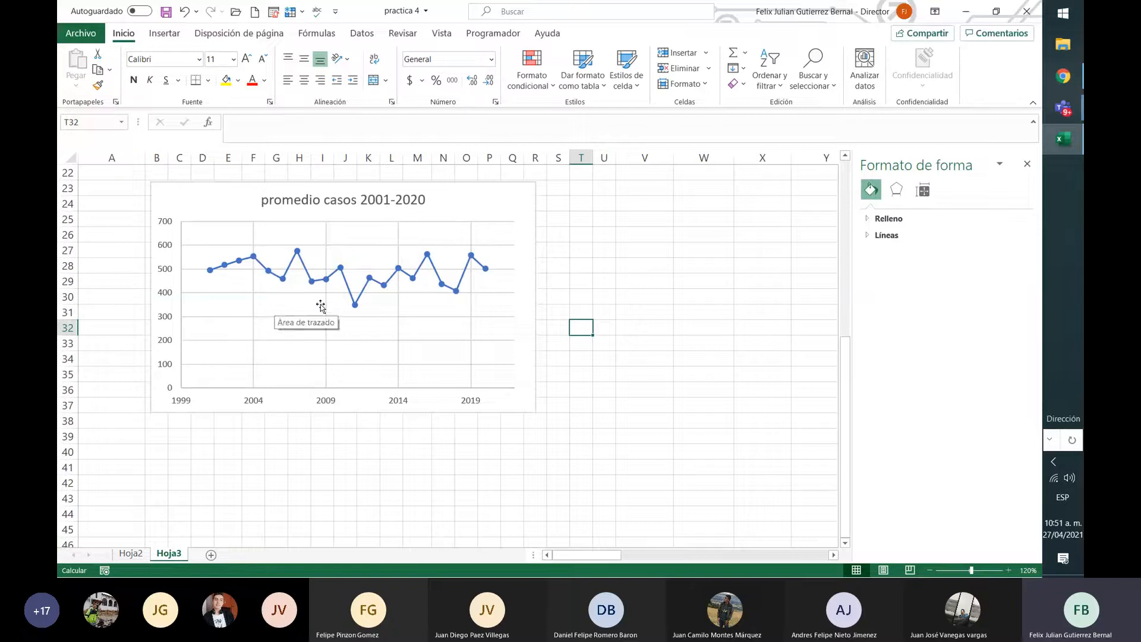
scroll(414, 251, up, 1)
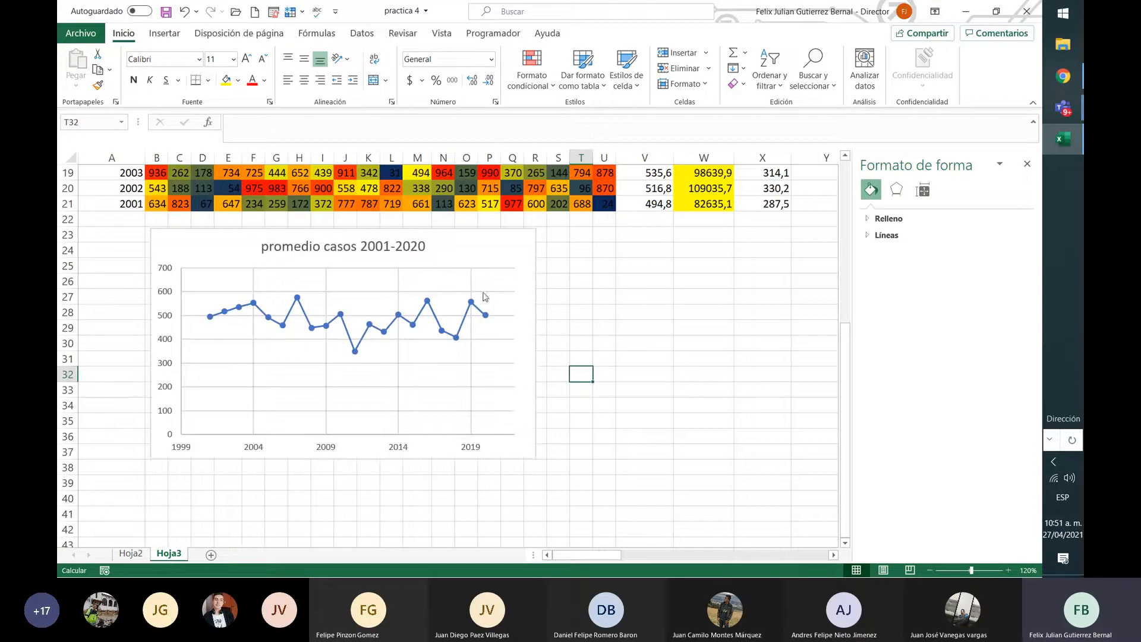
Move the chart down very slightly, and select the 2020 average in cell V2 to check its formula
drag(477, 241, 477, 243)
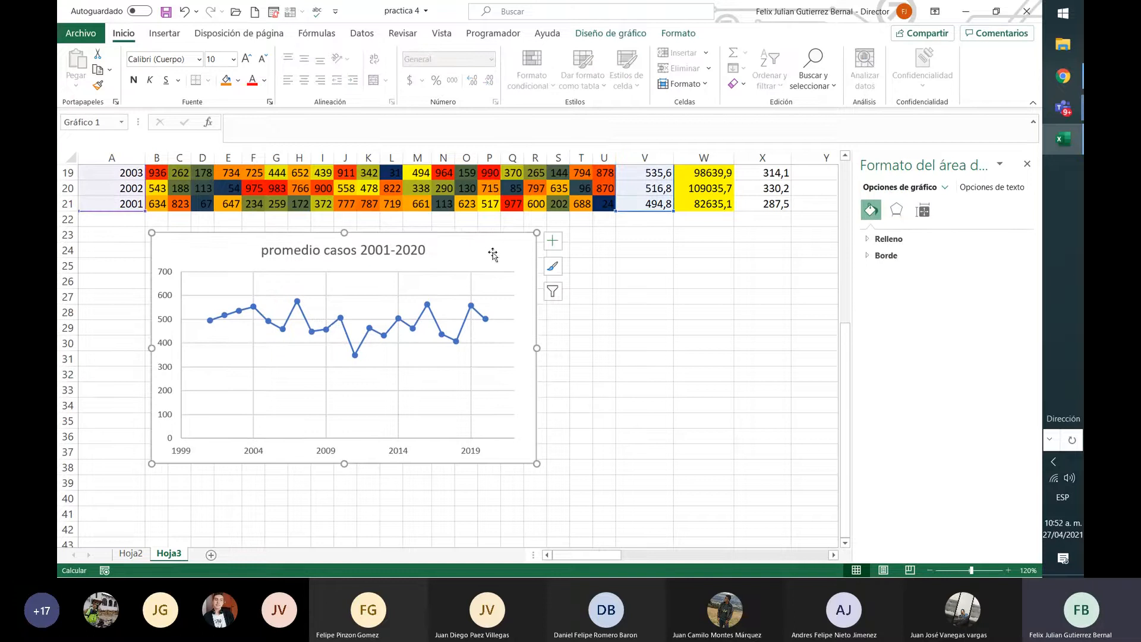
scroll(490, 250, up, 1)
scroll(492, 252, up, 2)
scroll(492, 252, up, 3)
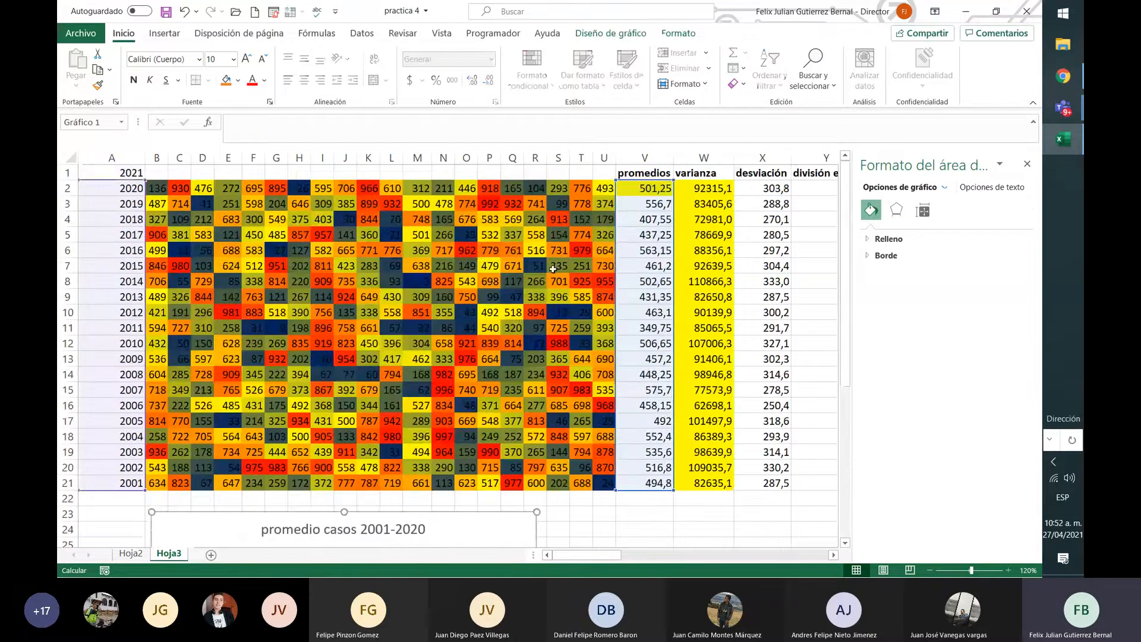
click(623, 187)
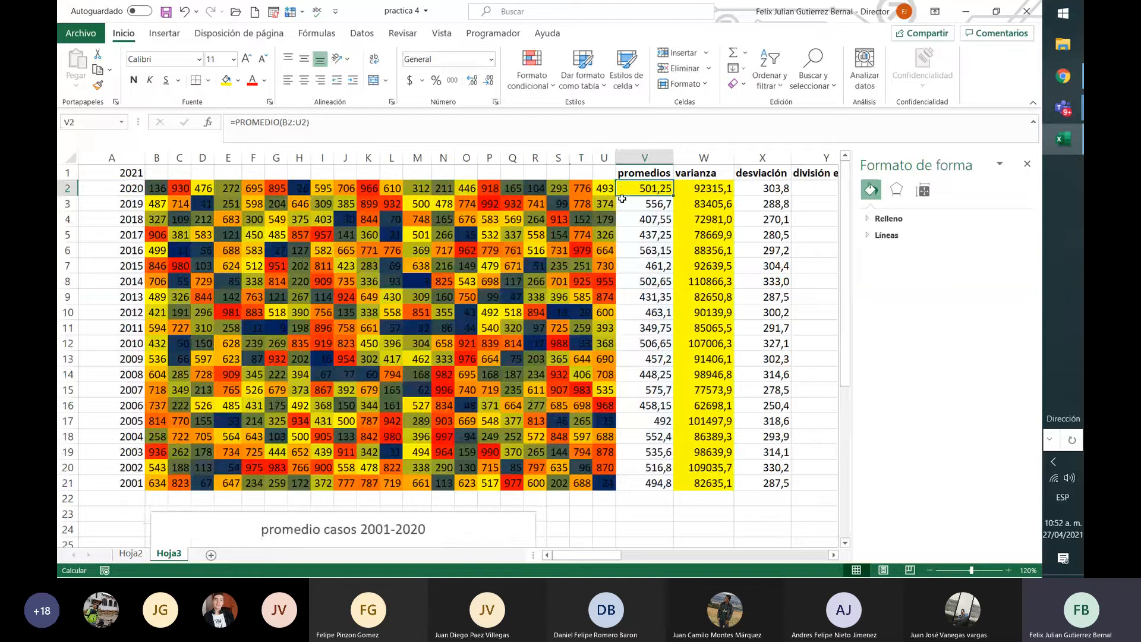
Compare the chart and its title with the random case values and the promedios column it plots
scroll(381, 285, down, 4)
click(390, 349)
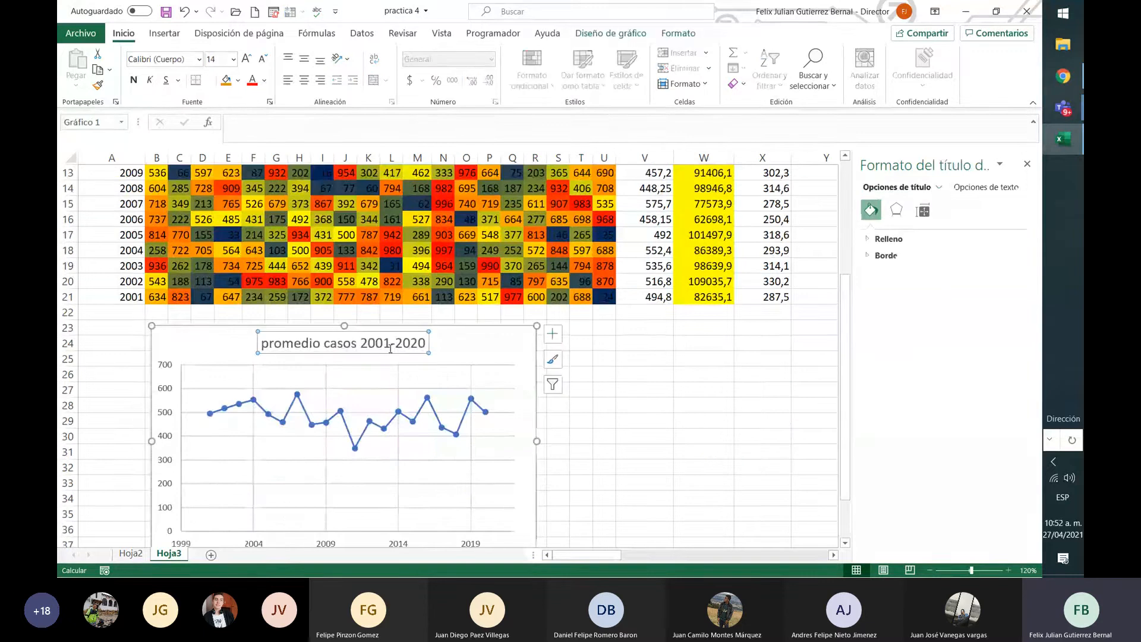
click(200, 337)
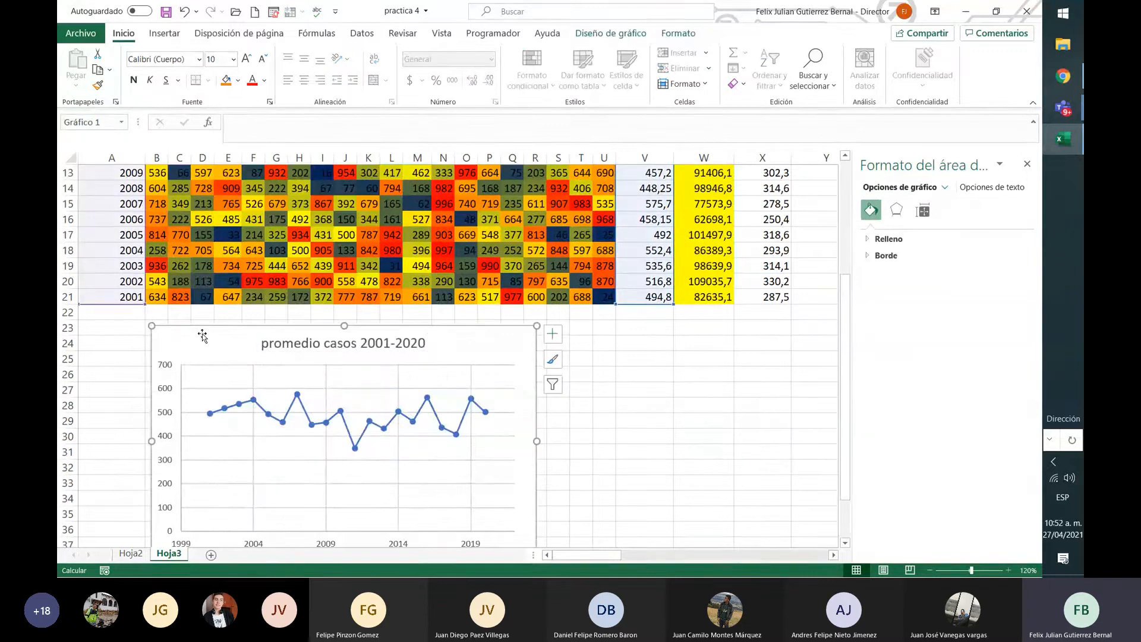
scroll(502, 350, up, 3)
click(579, 344)
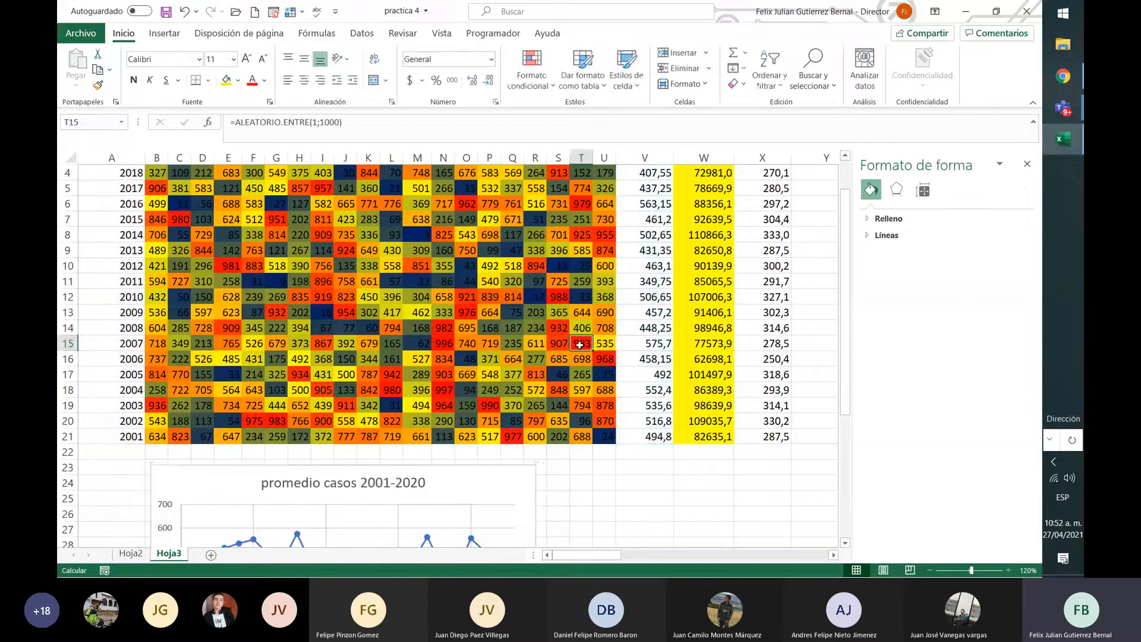
scroll(592, 394, down, 4)
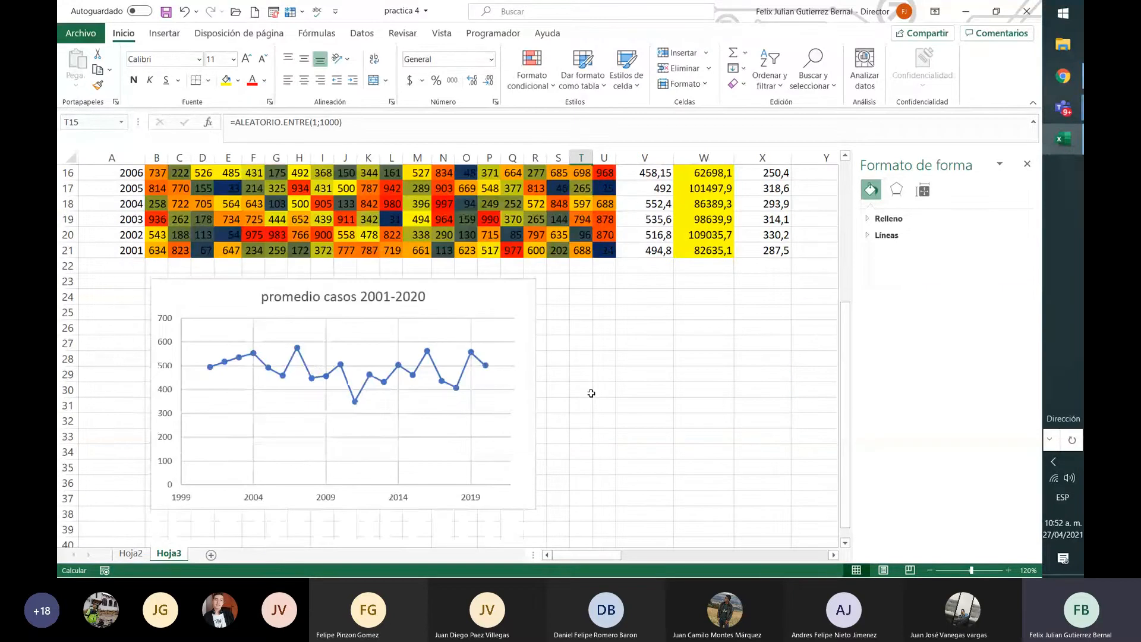
click(681, 390)
scroll(677, 242, up, 4)
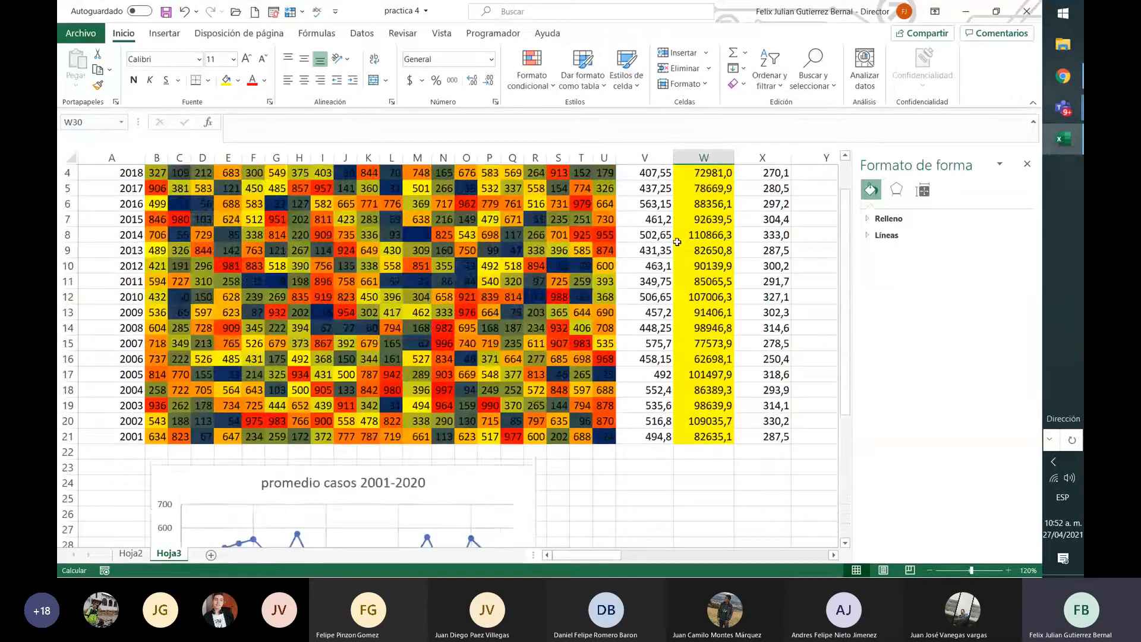
scroll(654, 262, down, 4)
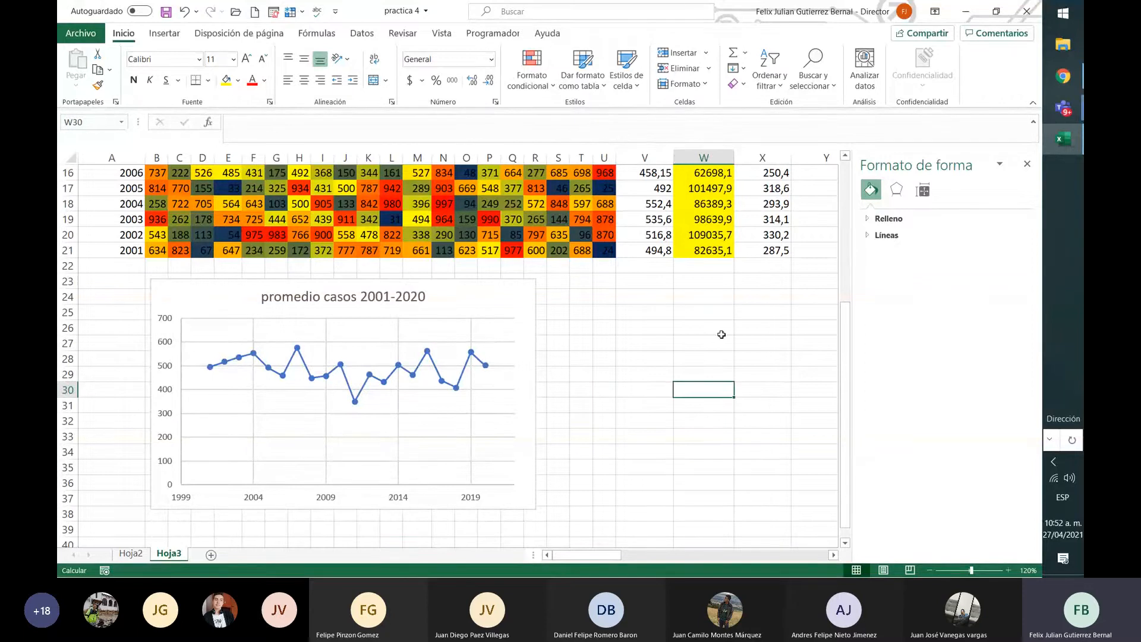
scroll(722, 335, up, 5)
click(645, 218)
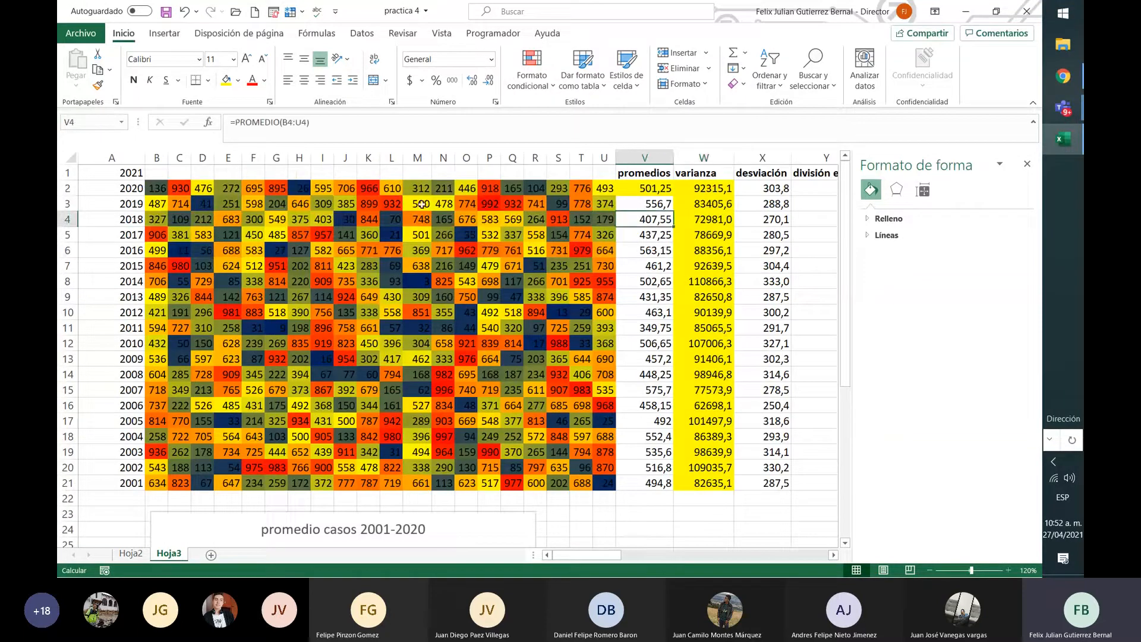
Re-enter =ALEATORIO.ENTRE(1;1000) in cell P2 to recalculate the random table, and view the updated chart
click(493, 189)
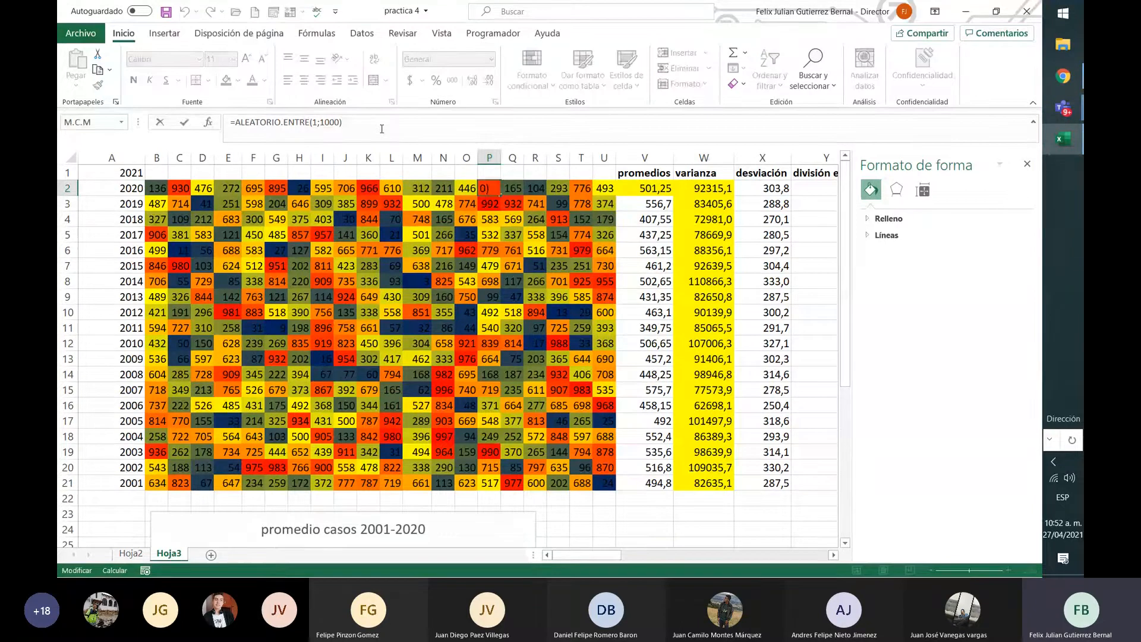
key(Return)
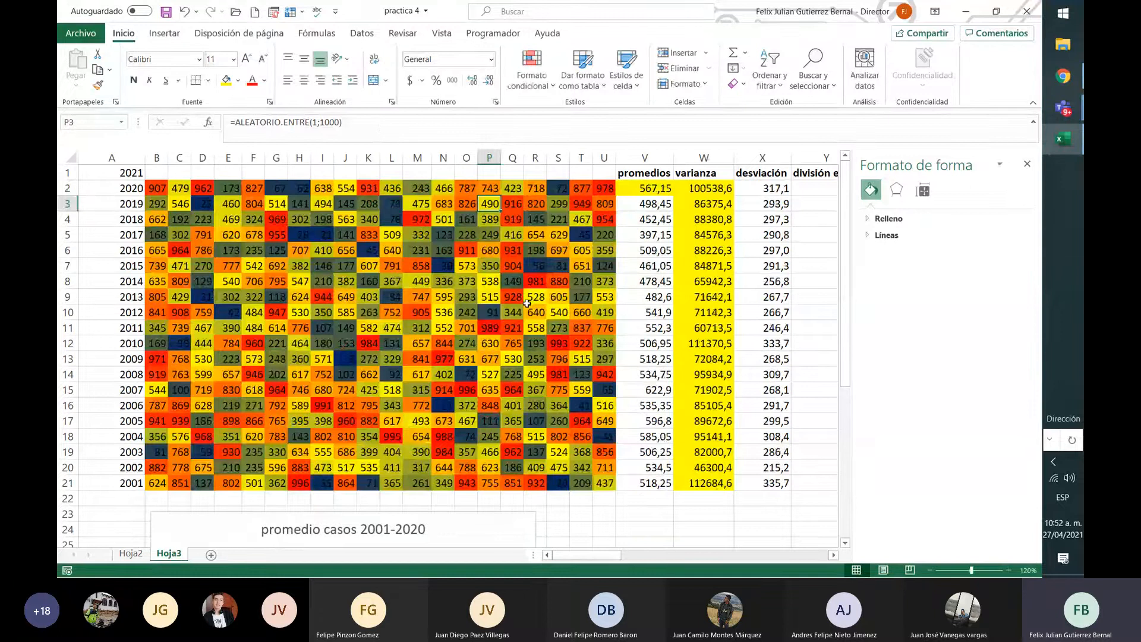
scroll(198, 411, down, 4)
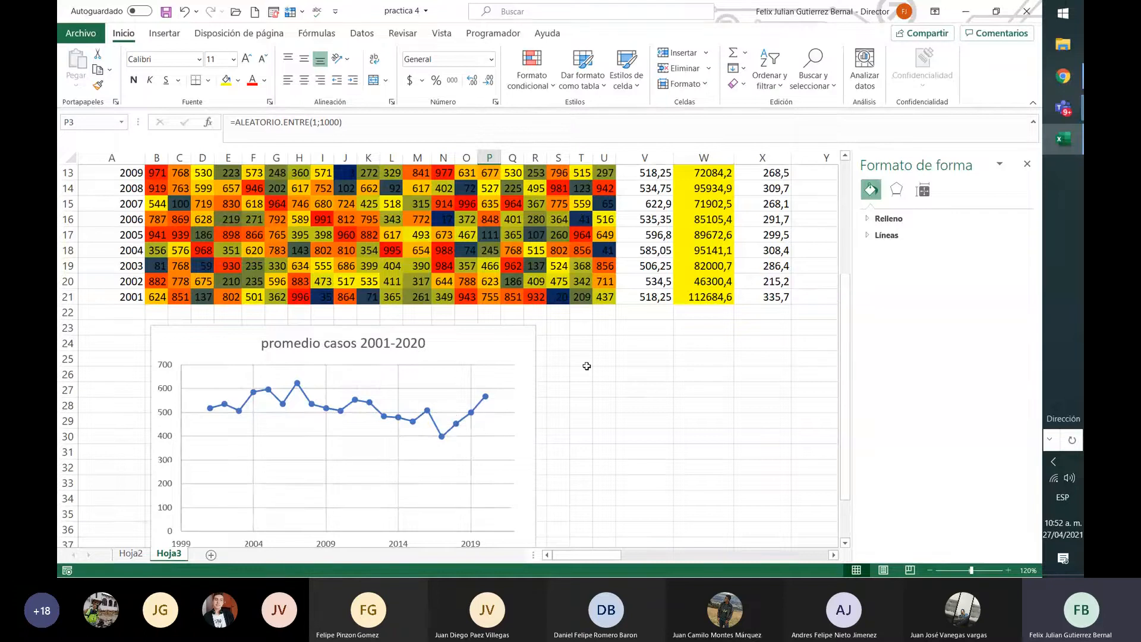
scroll(587, 366, down, 1)
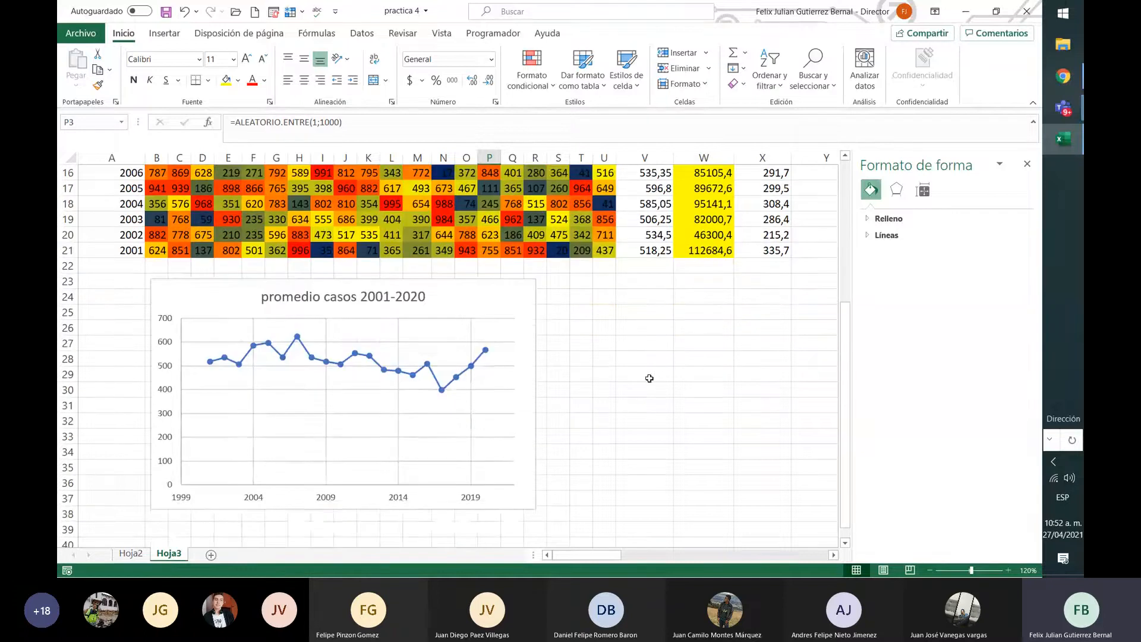
Check the 2020 average formula in cell V2 and compare the yearly averages with the chart below the table
scroll(597, 373, up, 5)
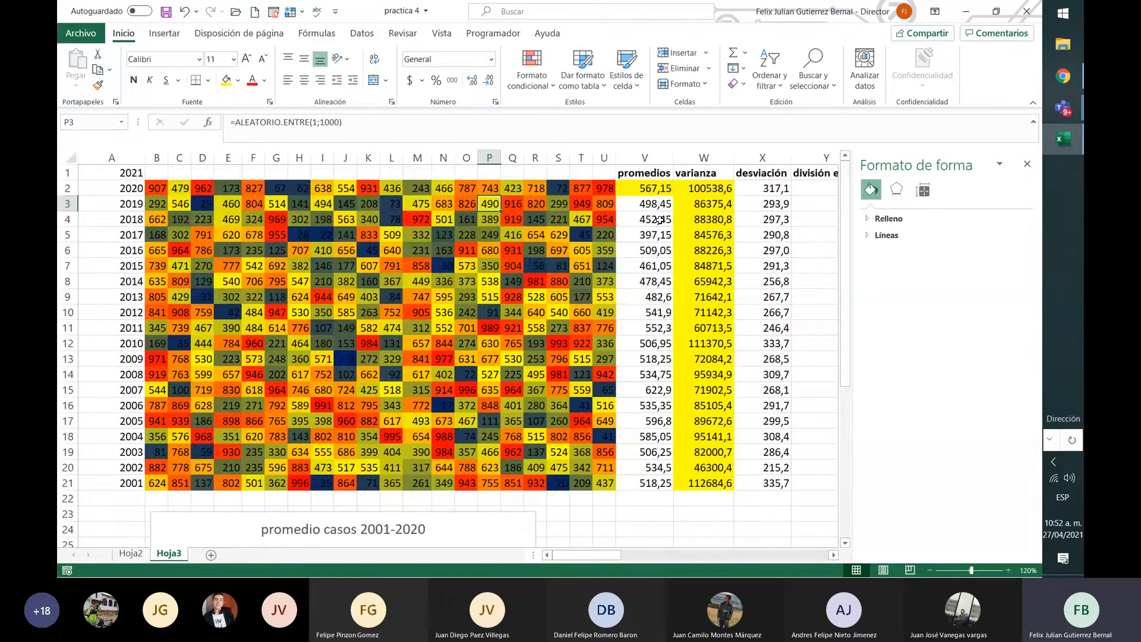
click(648, 189)
scroll(571, 369, down, 4)
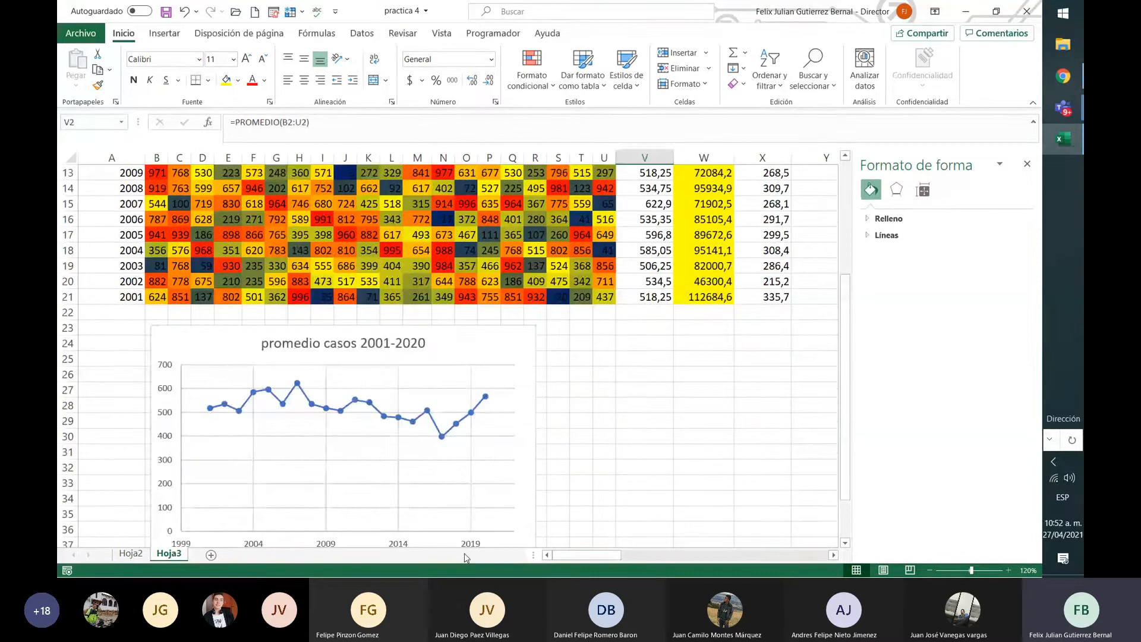
scroll(186, 315, down, 2)
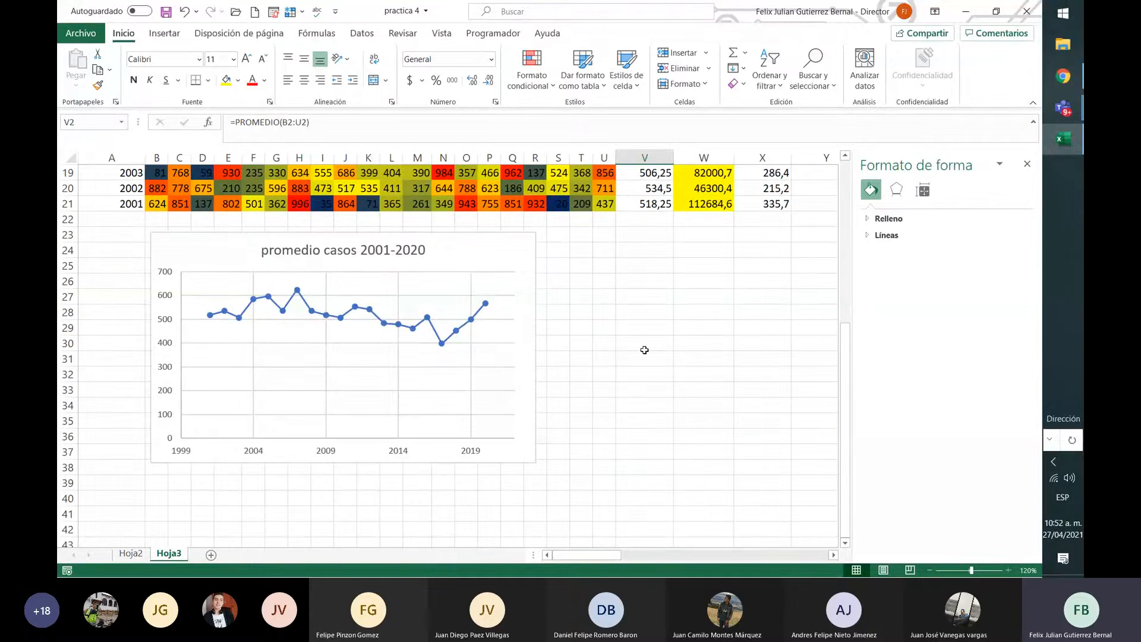
scroll(686, 326, up, 2)
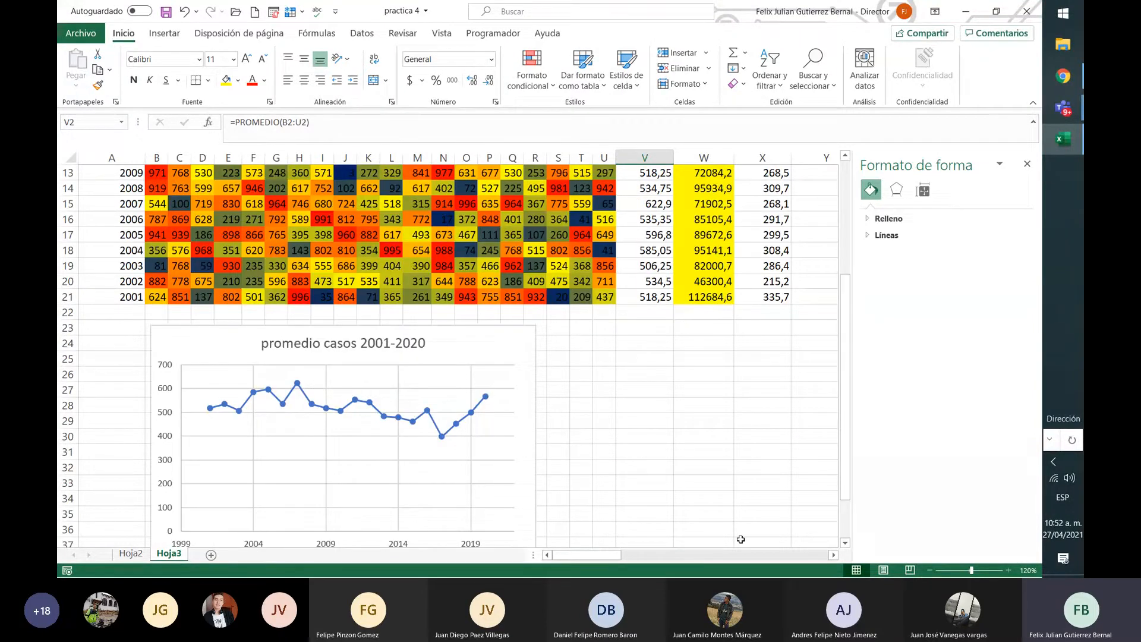
Set the sheet zoom to 100% and re-enter =ALEATORIO.ENTRE(1;1000) in cell P12 to recalculate the random table and chart
click(936, 571)
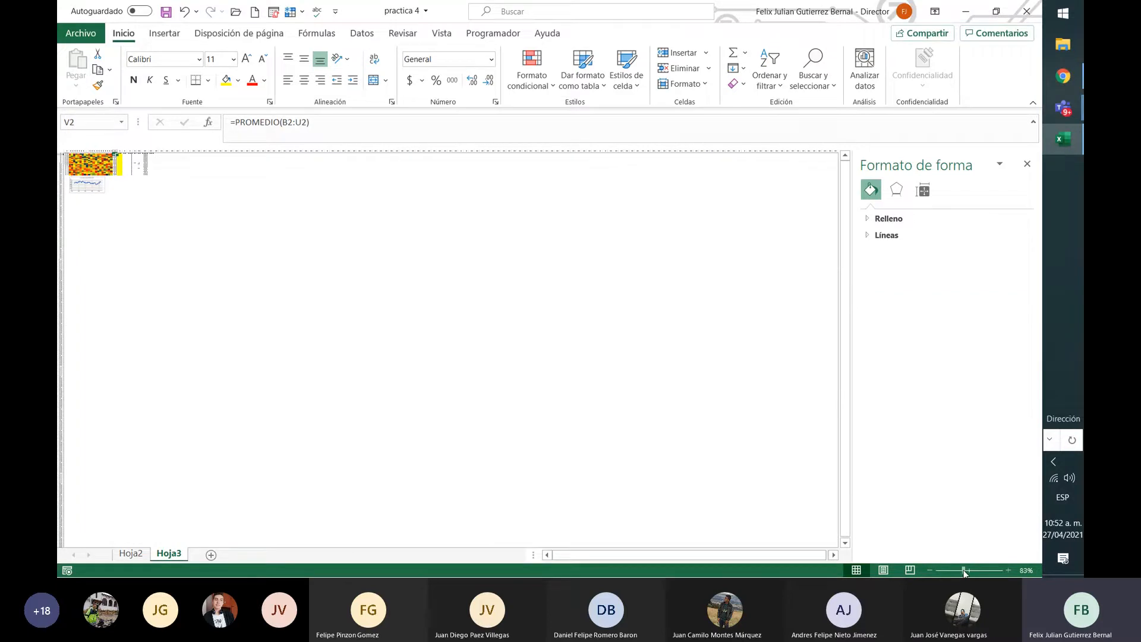
drag(965, 571, 973, 574)
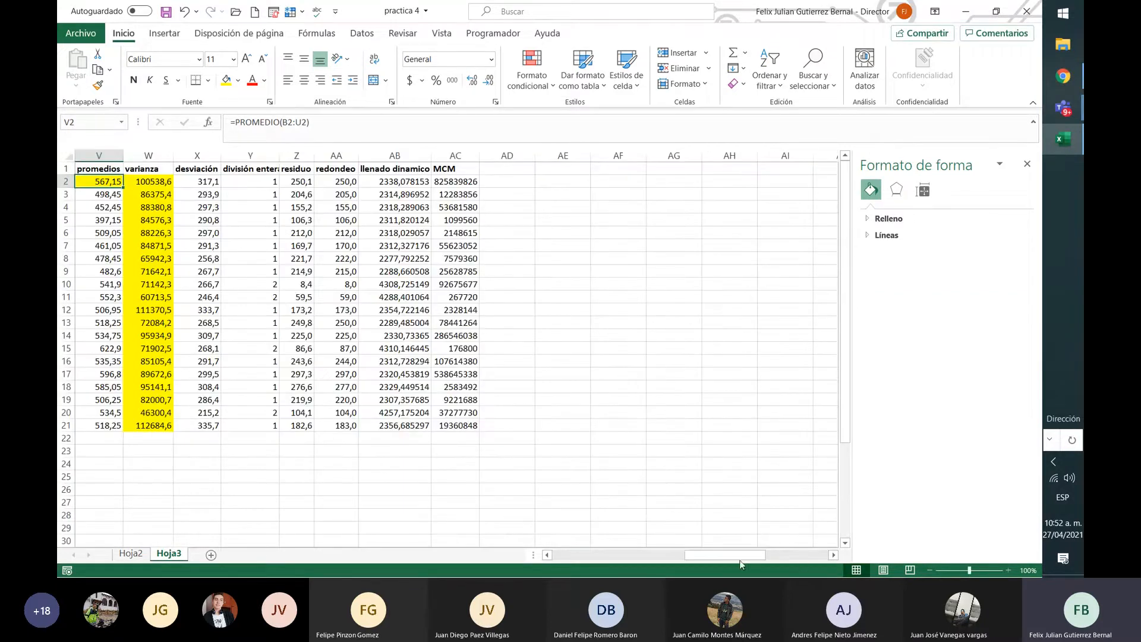
drag(741, 556, 605, 555)
click(402, 316)
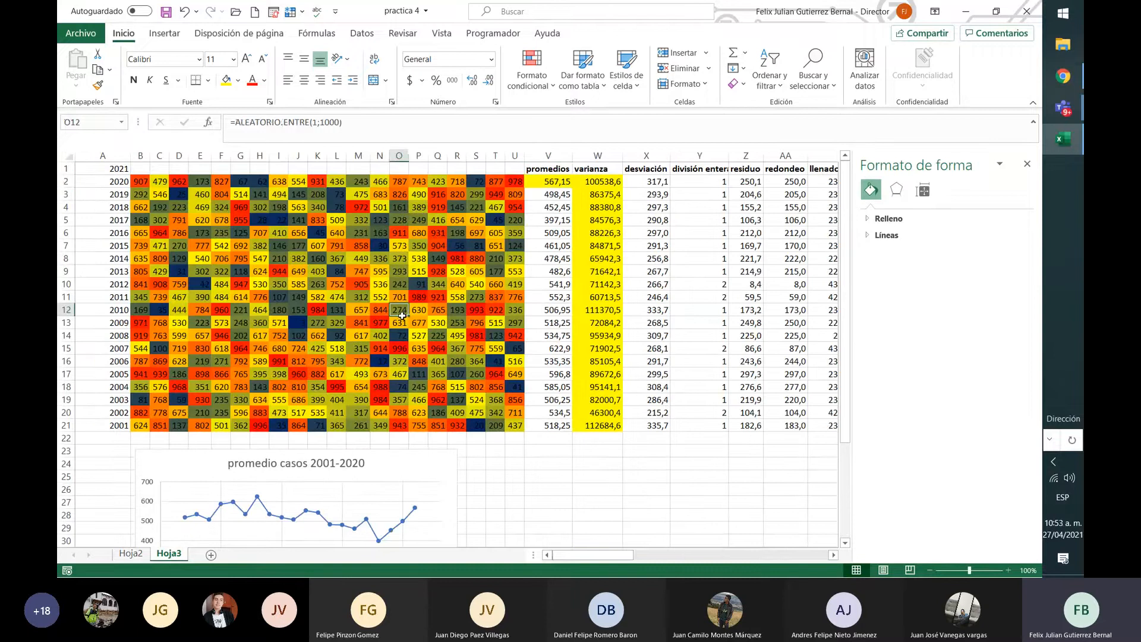
click(408, 320)
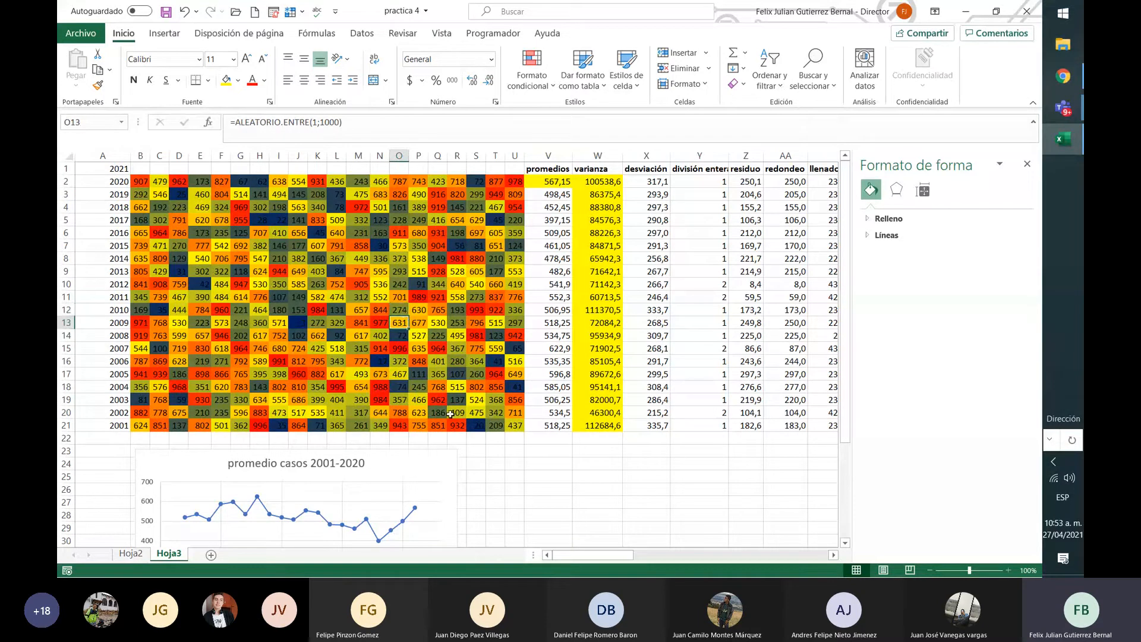
click(419, 309)
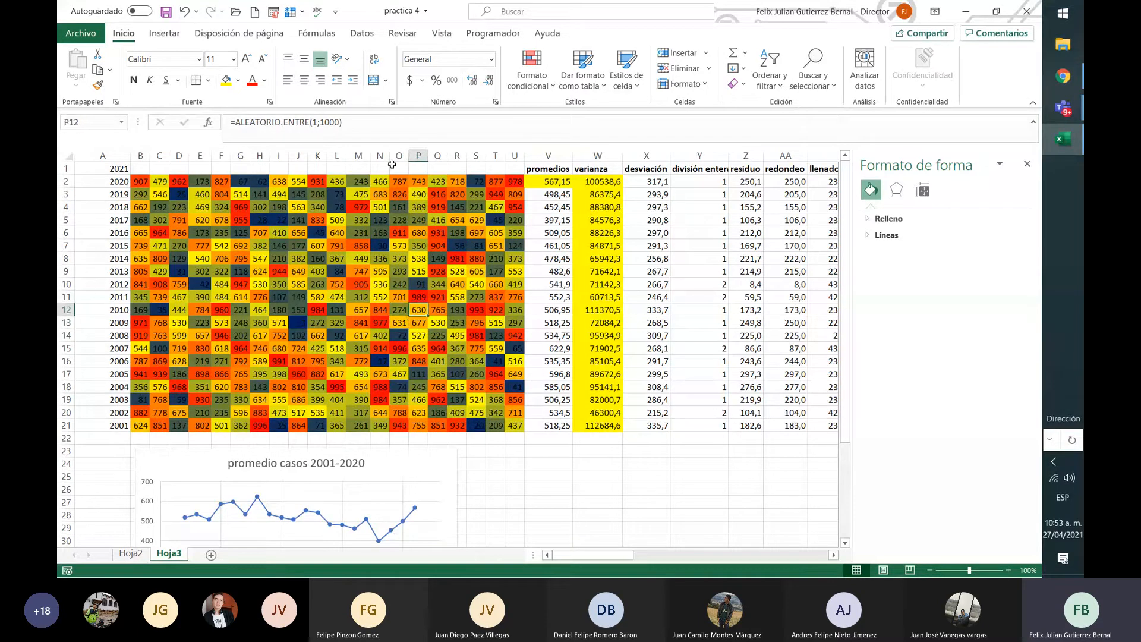
click(384, 136)
key(Return)
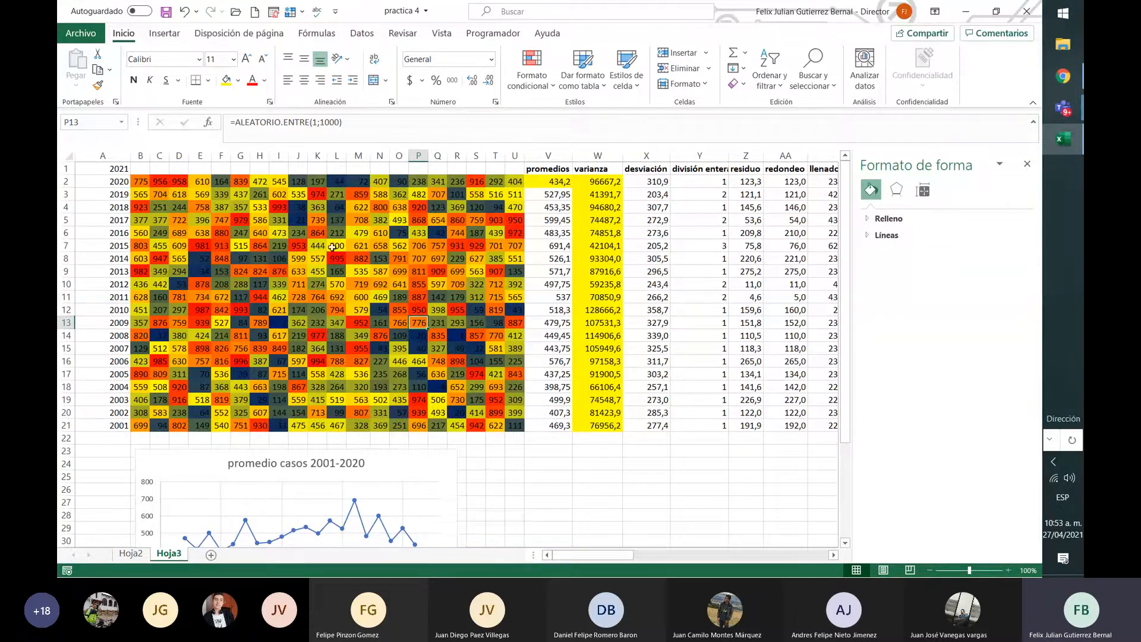
scroll(550, 340, down, 4)
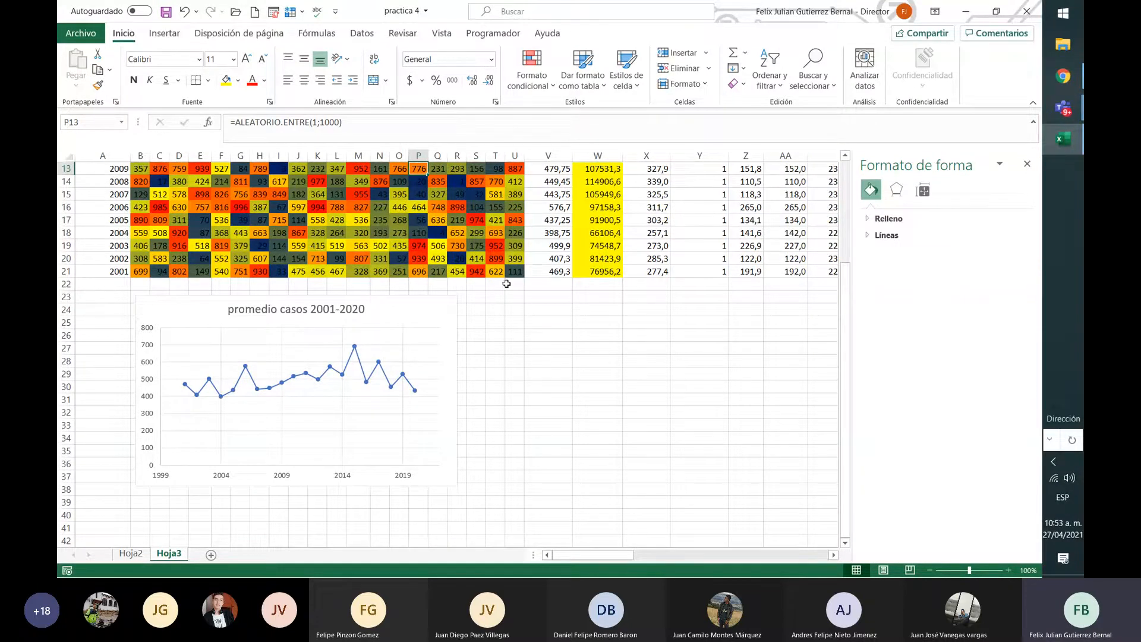
scroll(510, 333, up, 3)
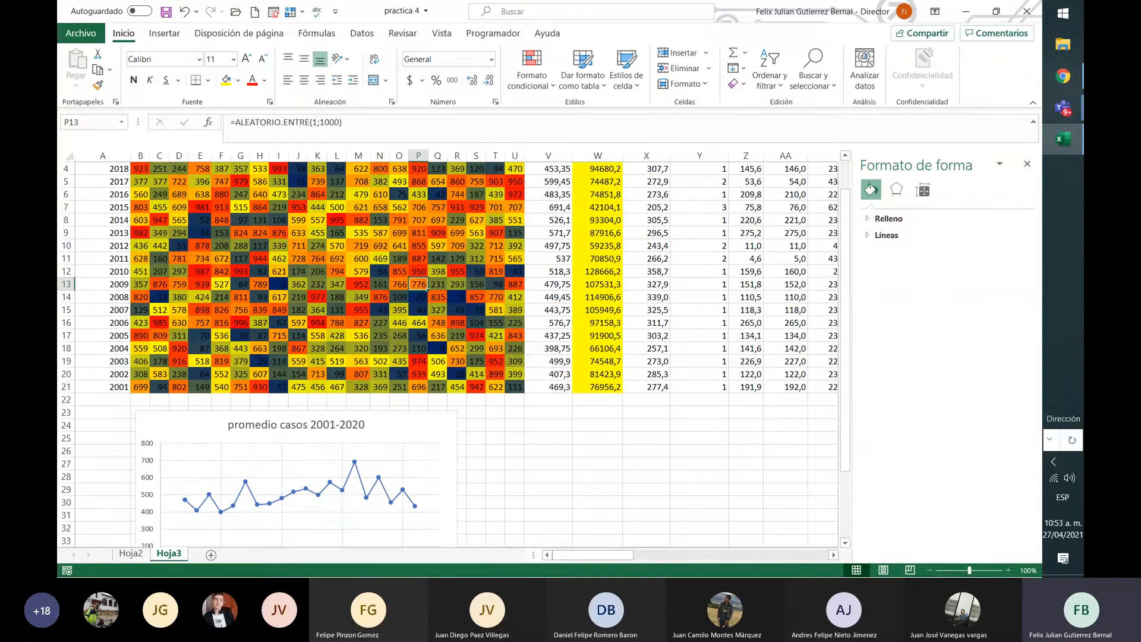
Check the 2008 average formula in cell V14 and the year label in cell A4
mouse_move(1063, 112)
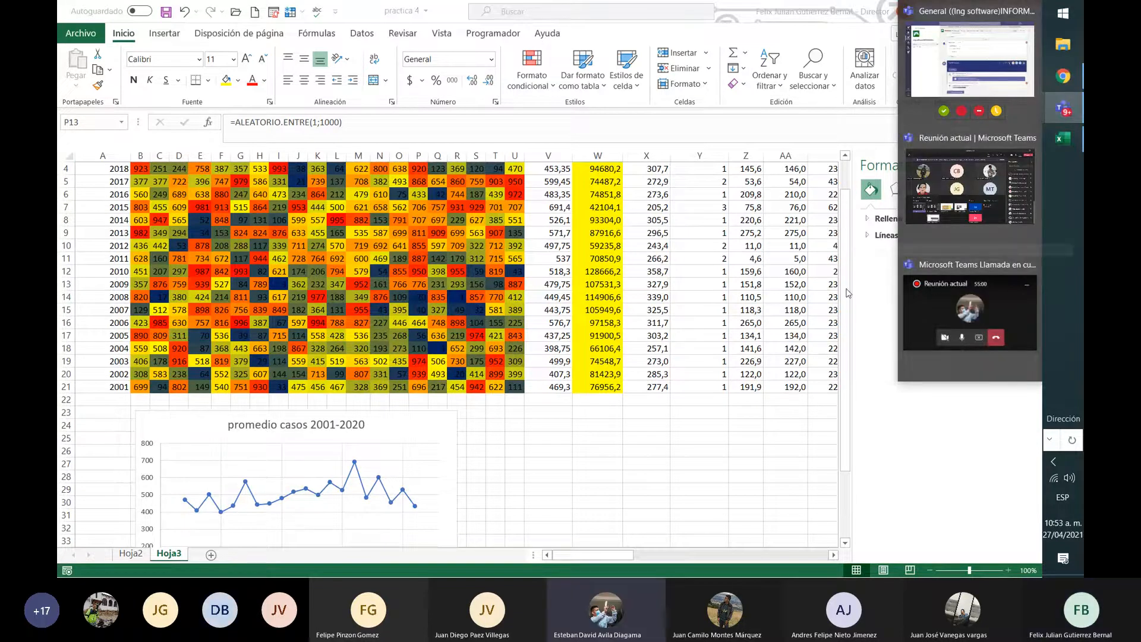
click(564, 294)
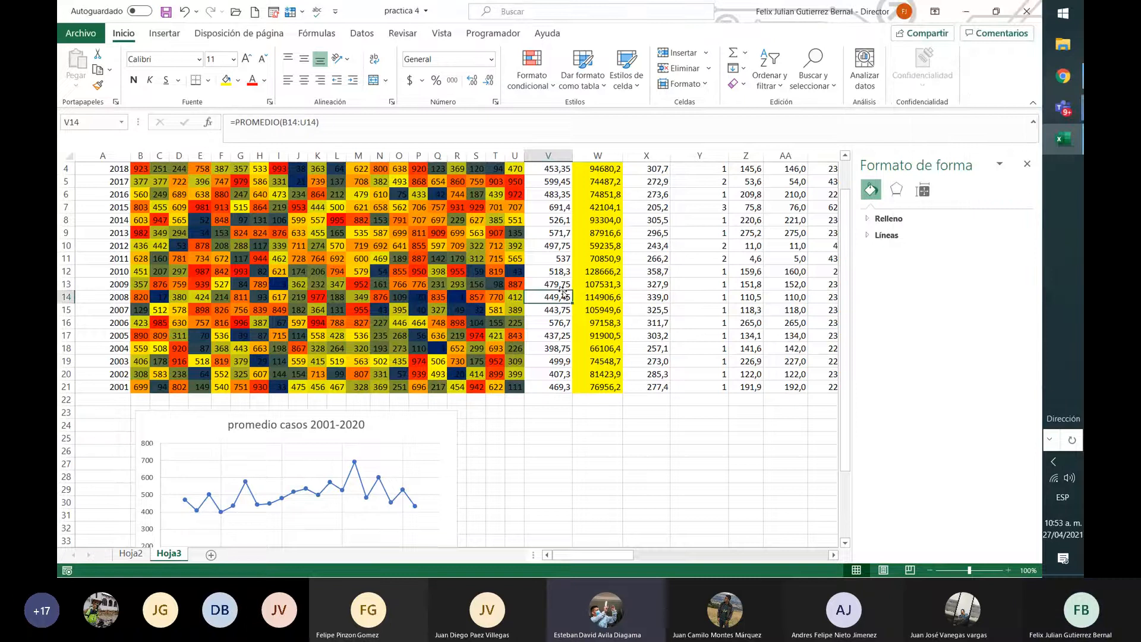
scroll(563, 294, up, 1)
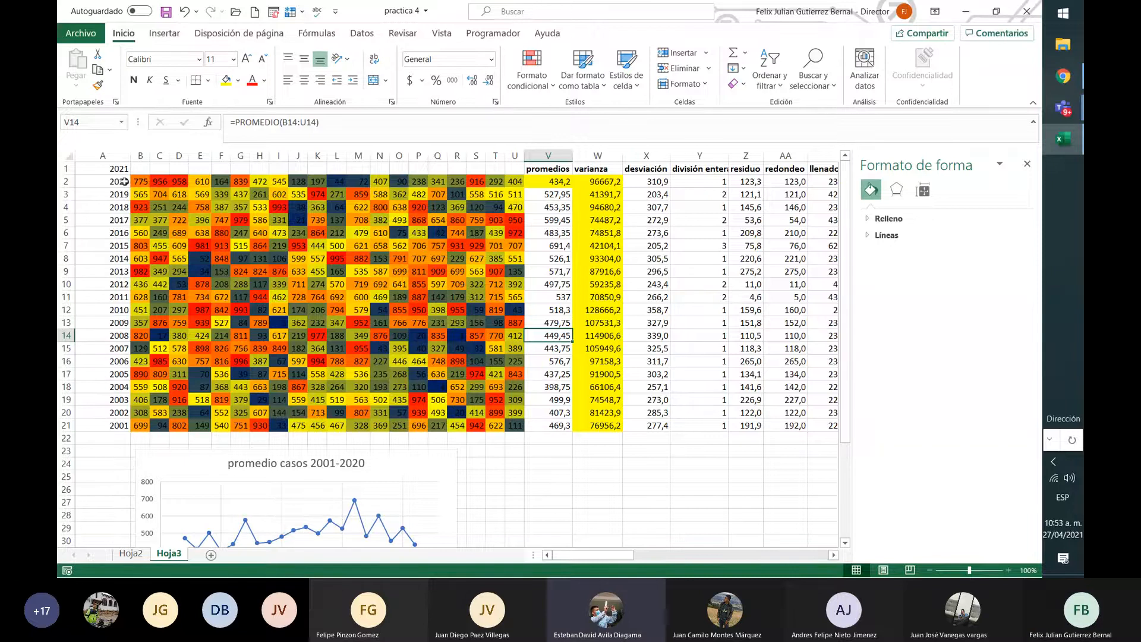
click(119, 207)
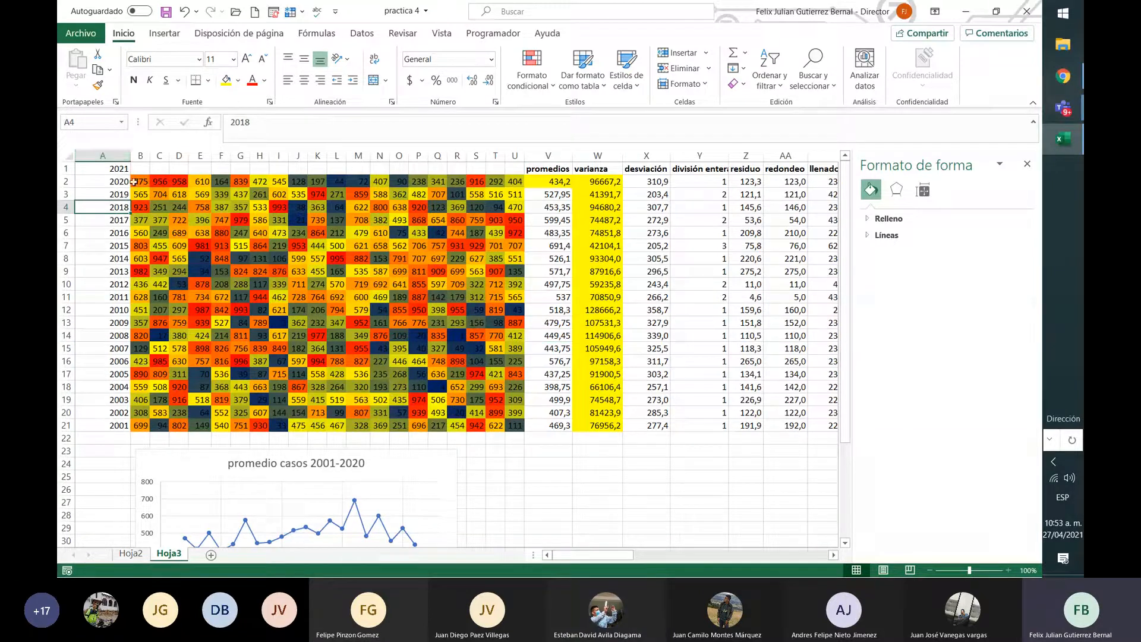
Copy the random table B2:U21 and paste it as values only below the chart, starting at cell B40
drag(138, 183, 519, 422)
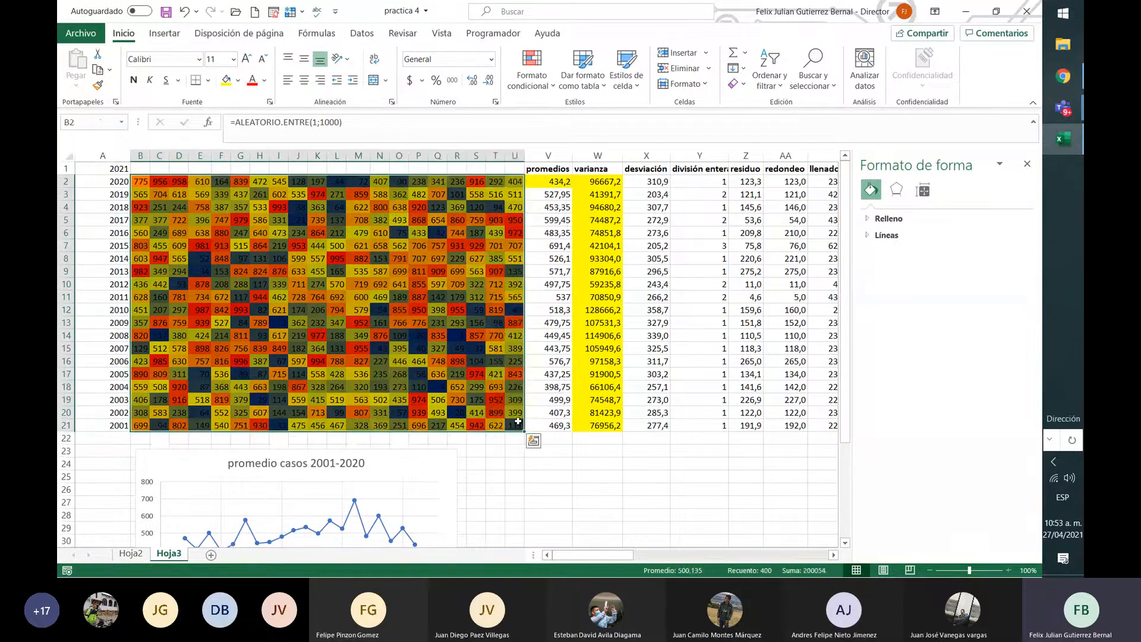
key(ctrl+c)
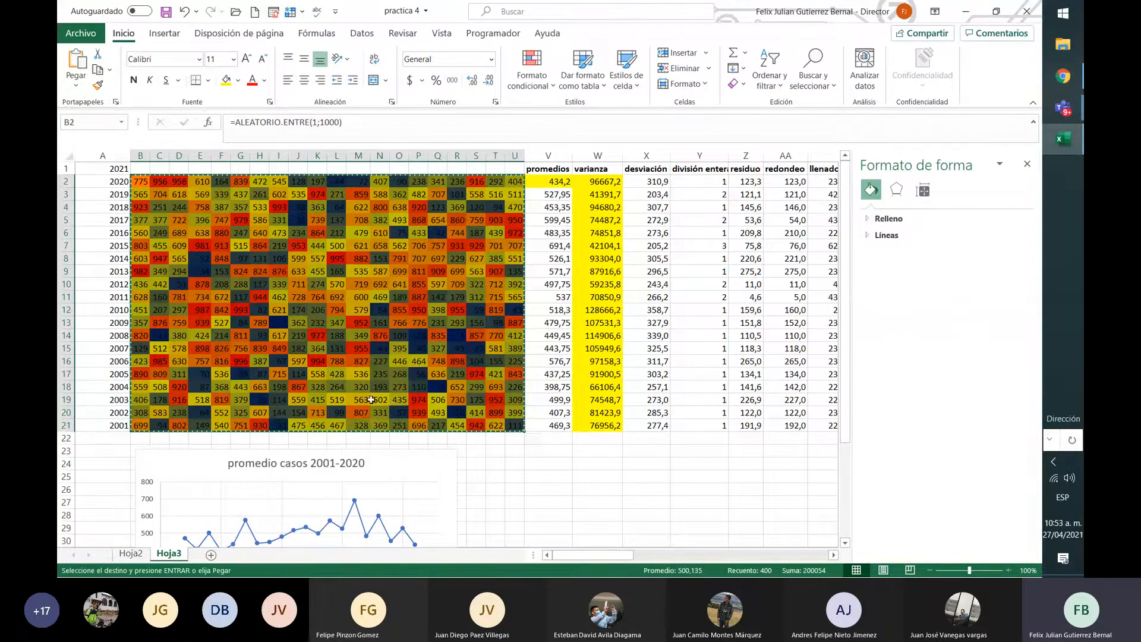
scroll(367, 407, down, 1)
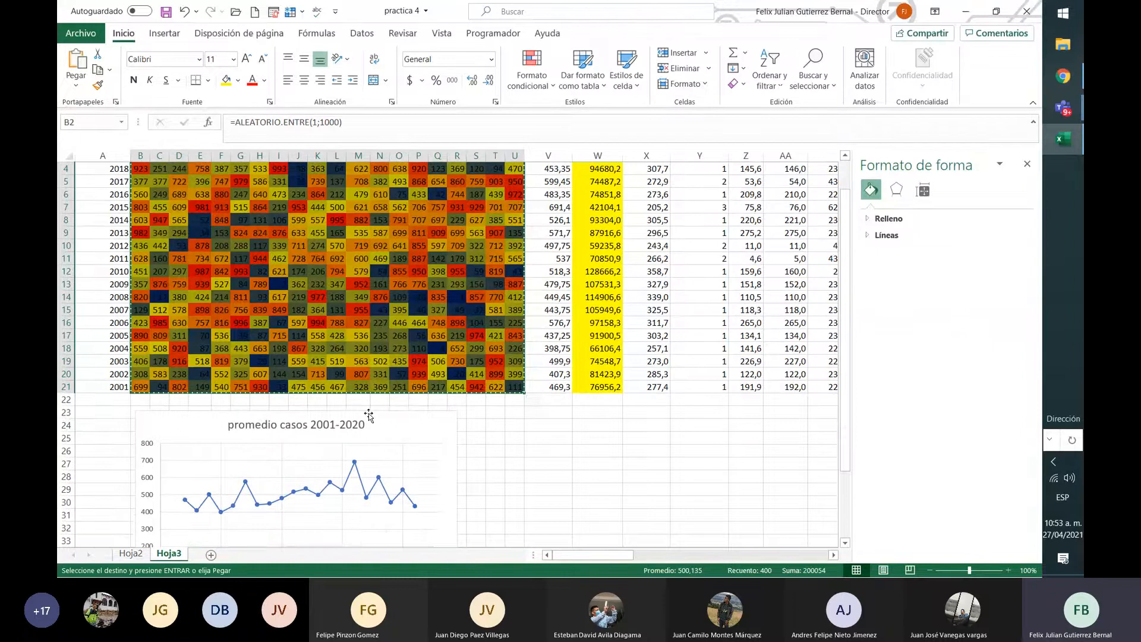
scroll(368, 417, down, 6)
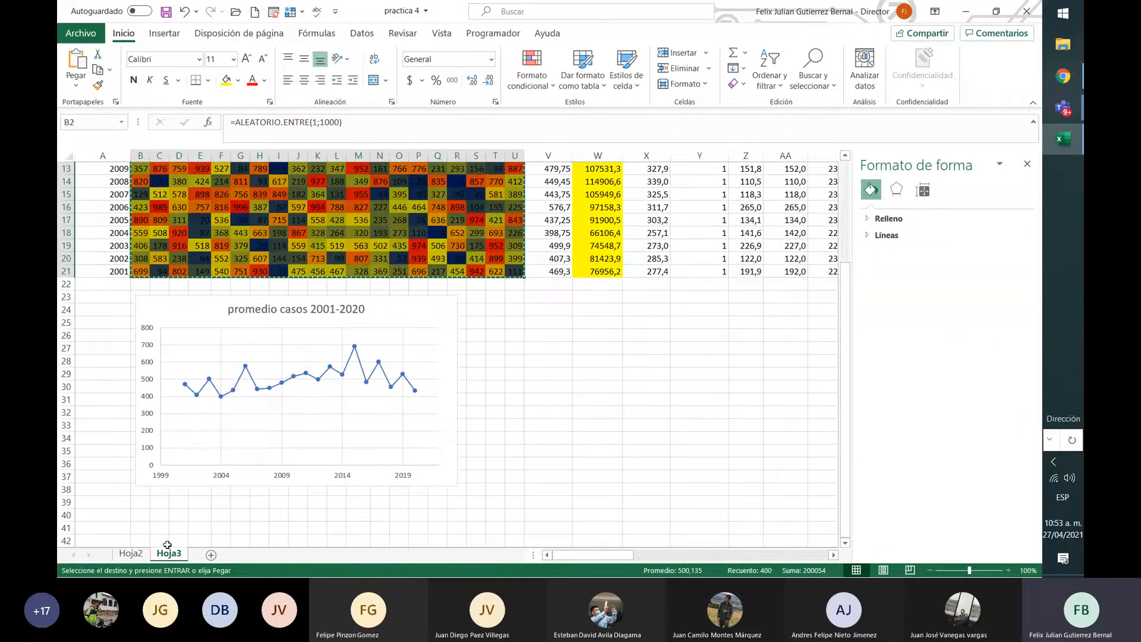
click(141, 400)
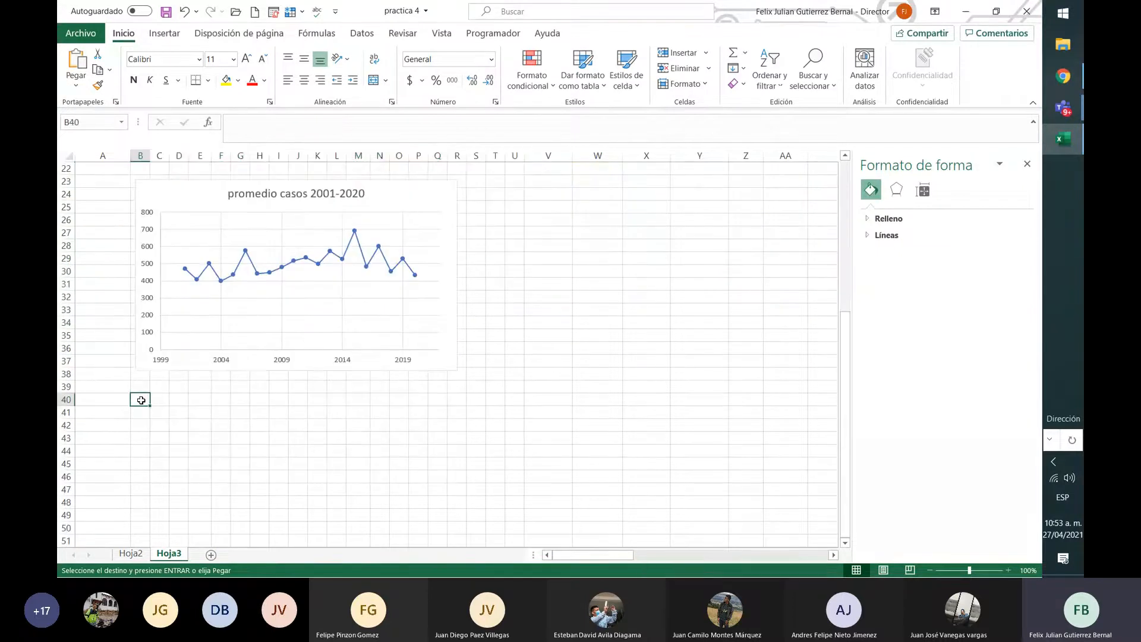
key(ctrl+v)
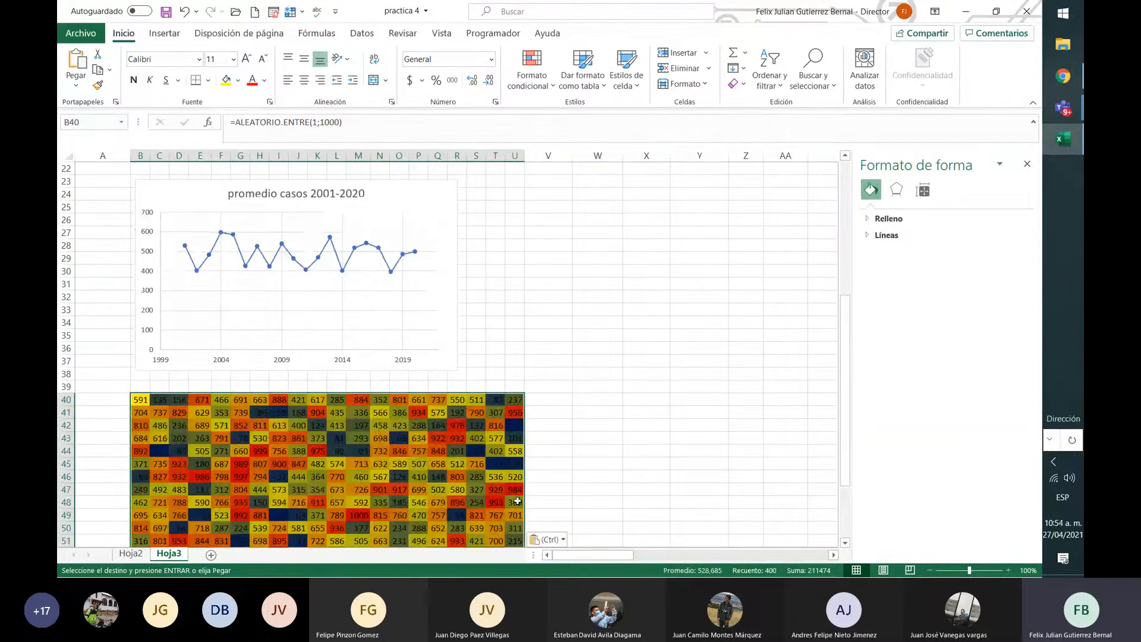
click(560, 540)
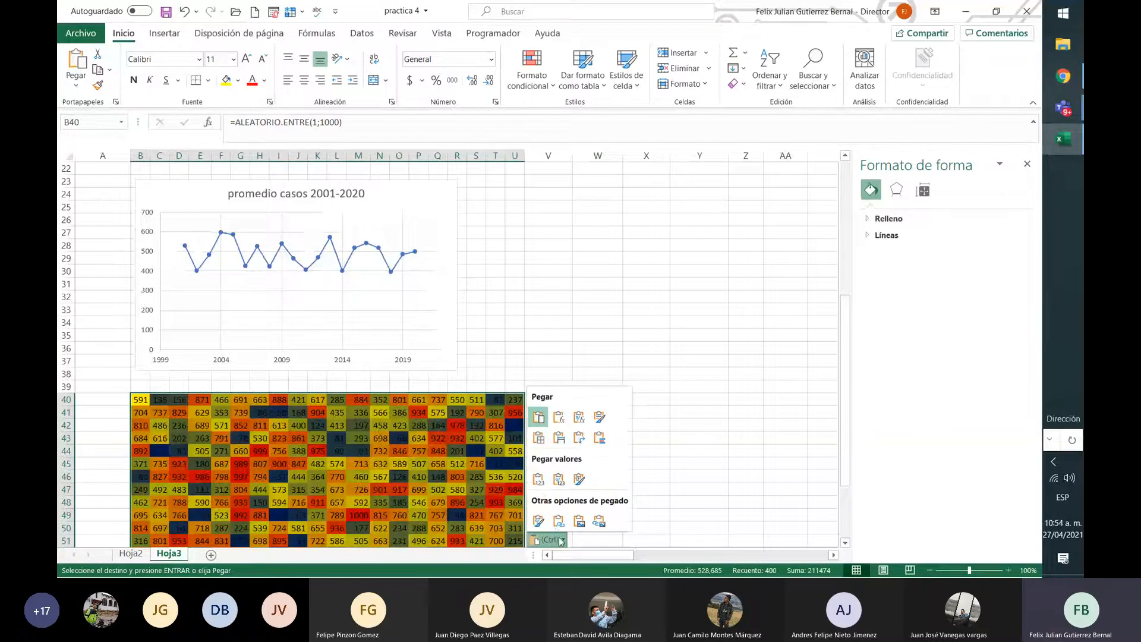
click(539, 483)
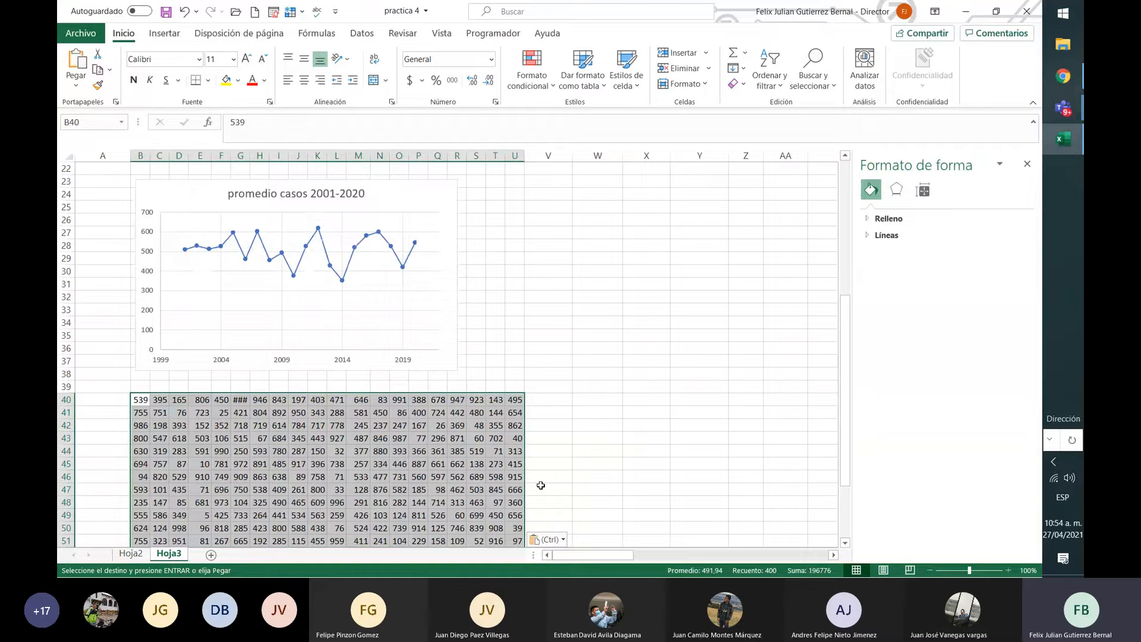
Re-enter the value 539 in pasted cell B40 to compare the fixed copy with the recalculating chart
click(579, 387)
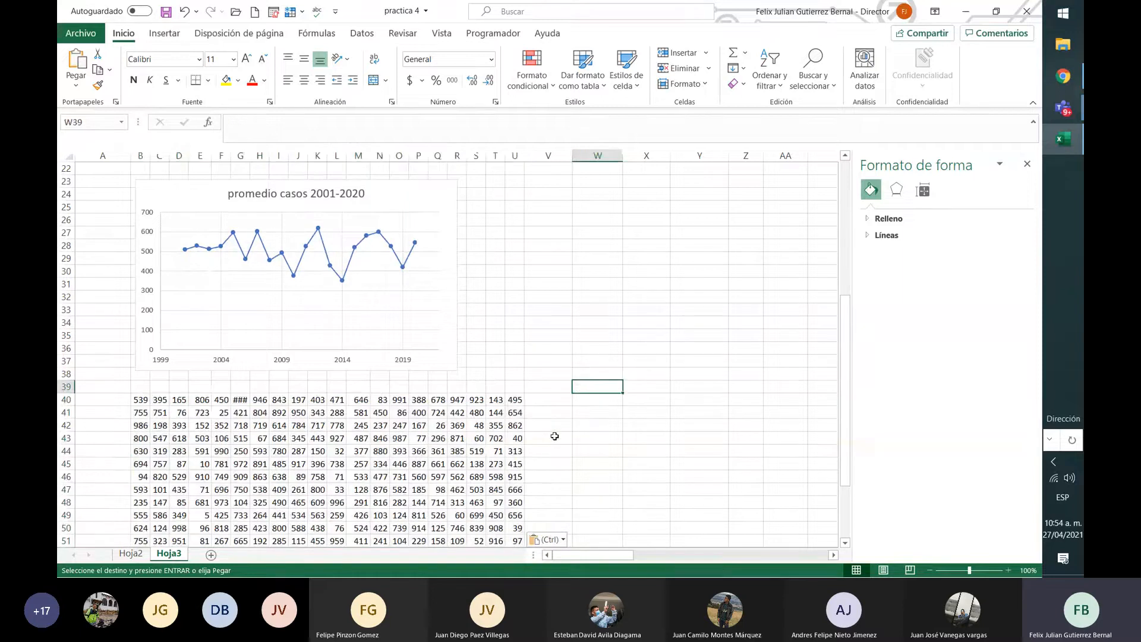
click(140, 401)
click(224, 138)
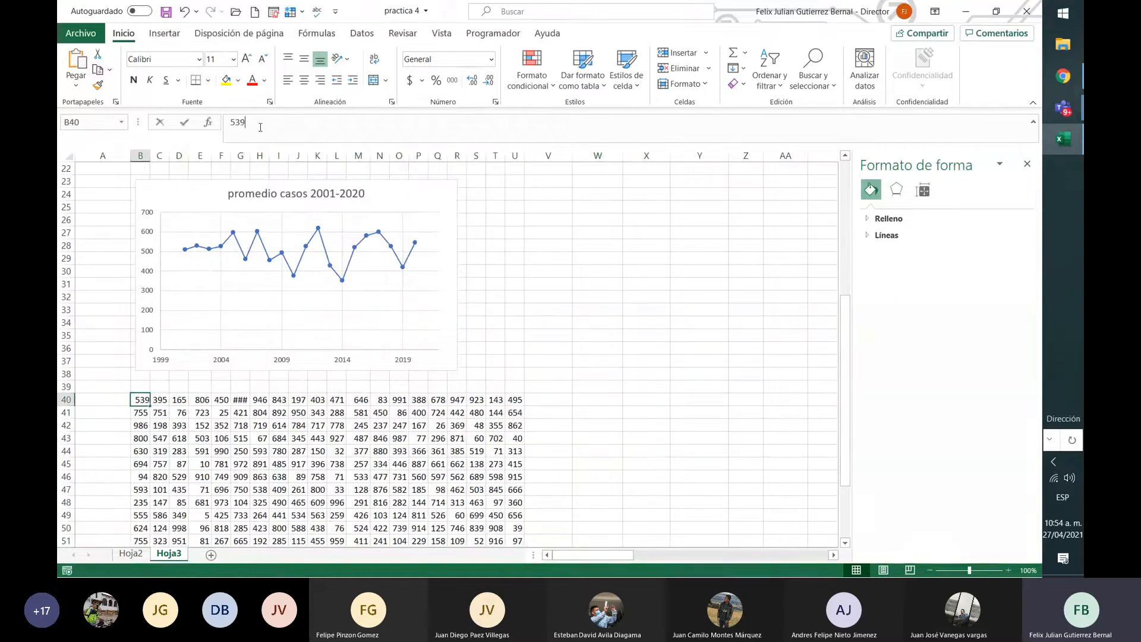
key(Tab)
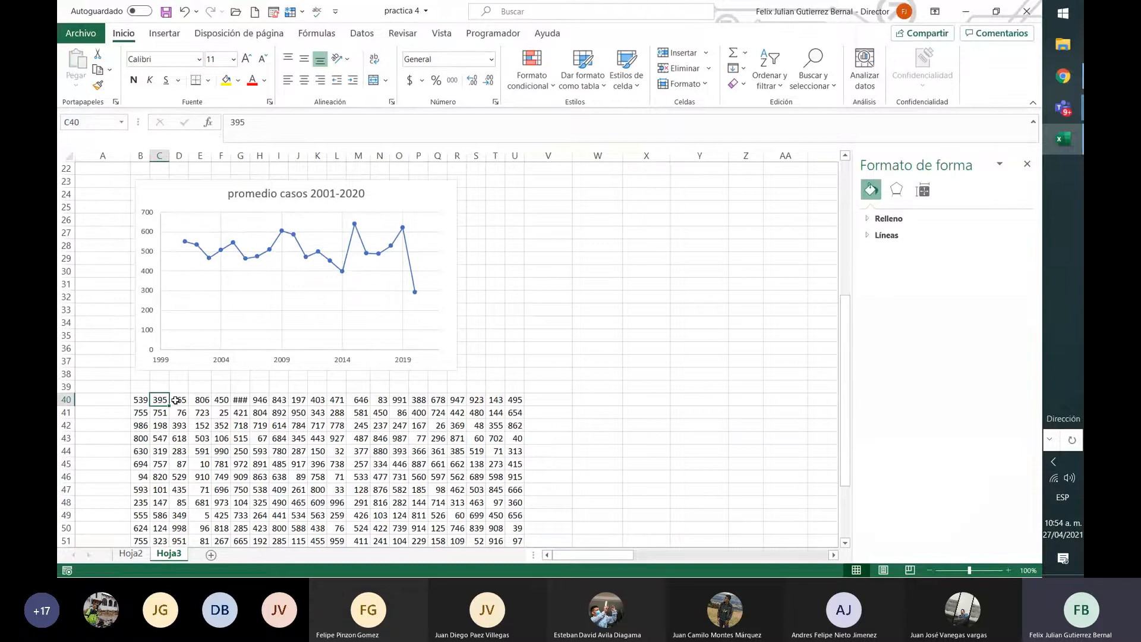
Inspect the contents of the pasted cells along row 40 and down column J to row 44
key(Tab)
key(Tab)
key(Tab)
key(Tab)
key(Right)
key(Right)
key(Right)
key(Down)
key(Down)
key(Down)
key(Down)
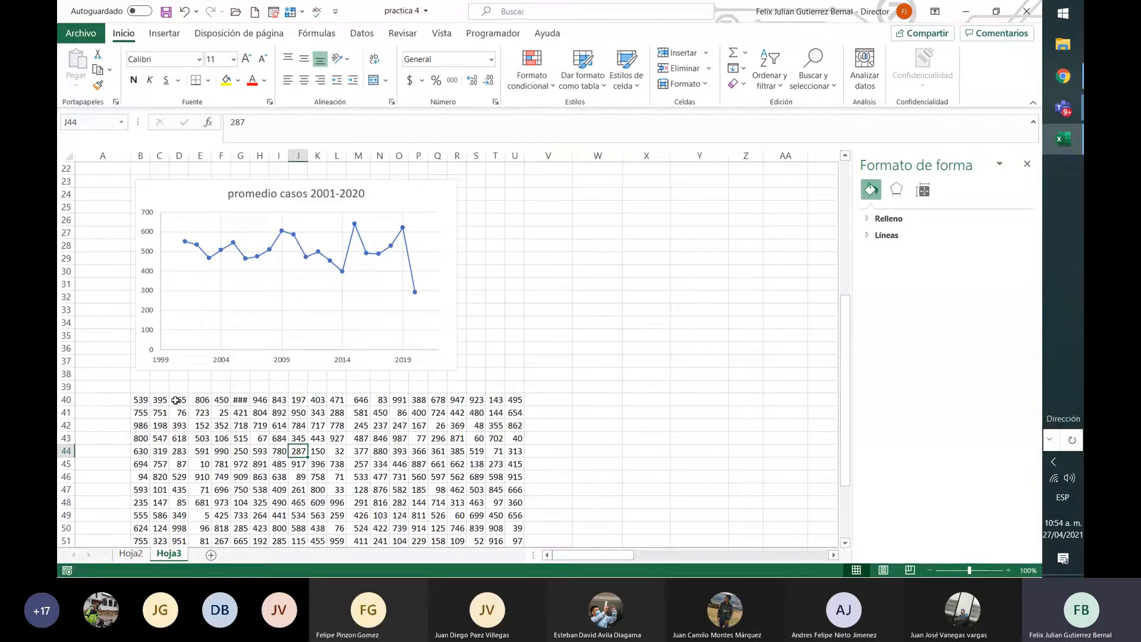
key(Up)
key(Up)
key(Up)
key(Up)
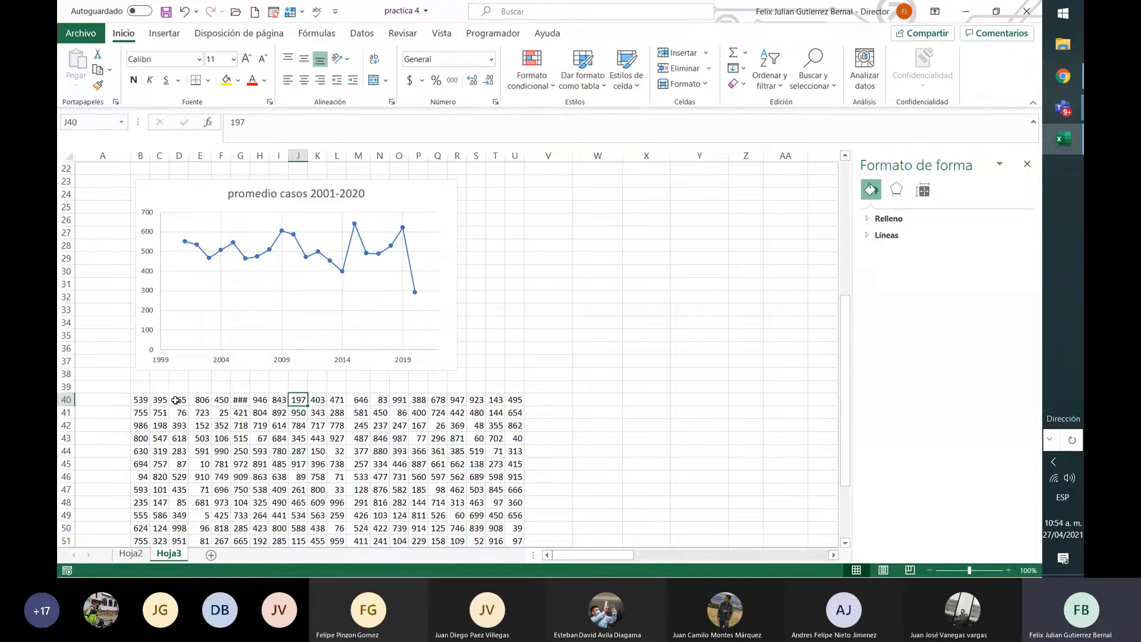
Autofit the width of column G, and re-enter =ALEATORIO.ENTRE(1;1000) in cell E5 to recalculate the random table
double_click(247, 158)
scroll(311, 530, up, 7)
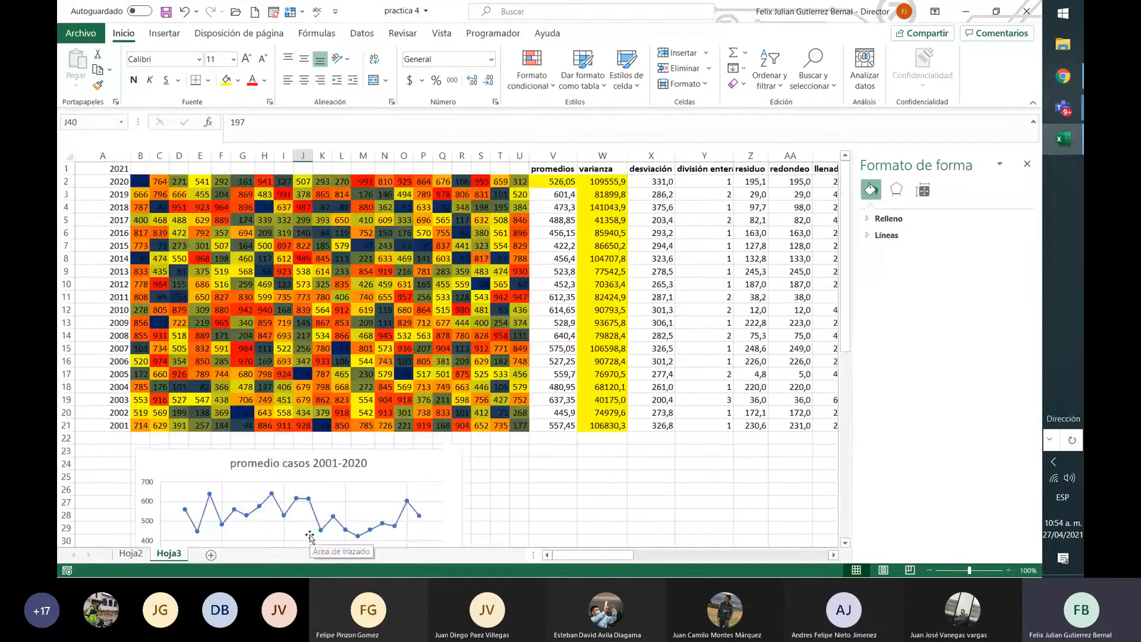
click(185, 218)
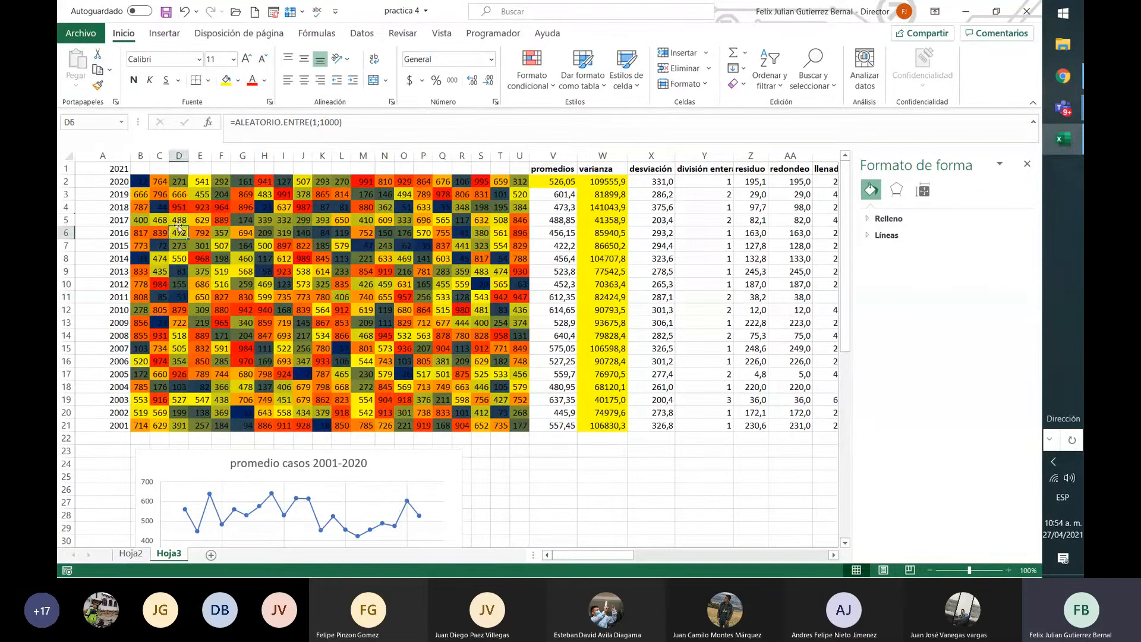
key(Right)
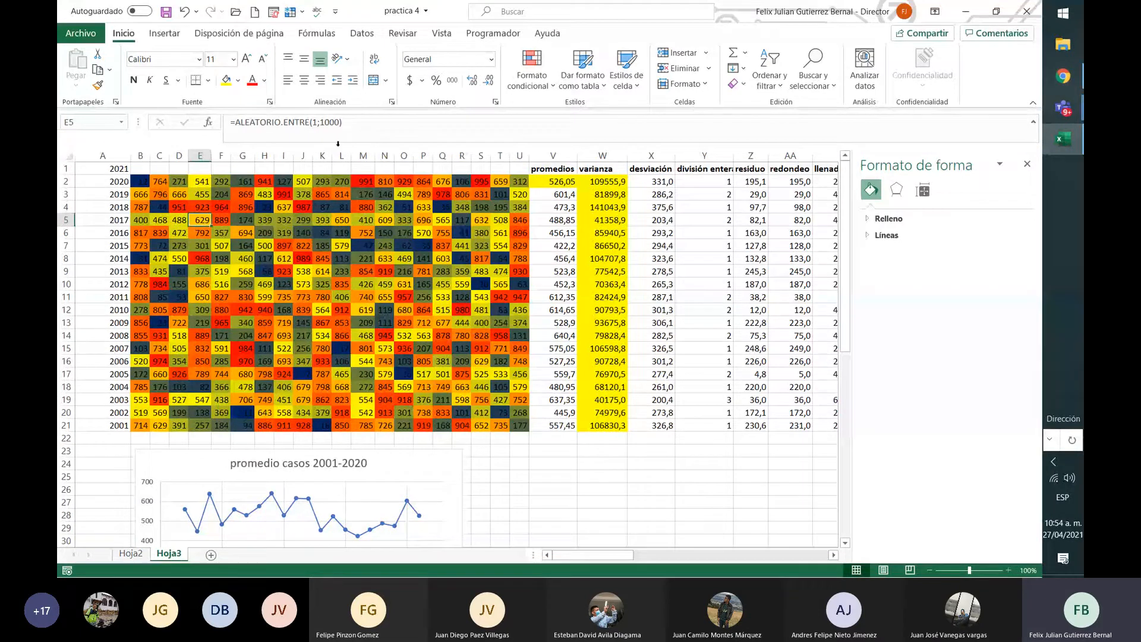
click(410, 122)
key(Return)
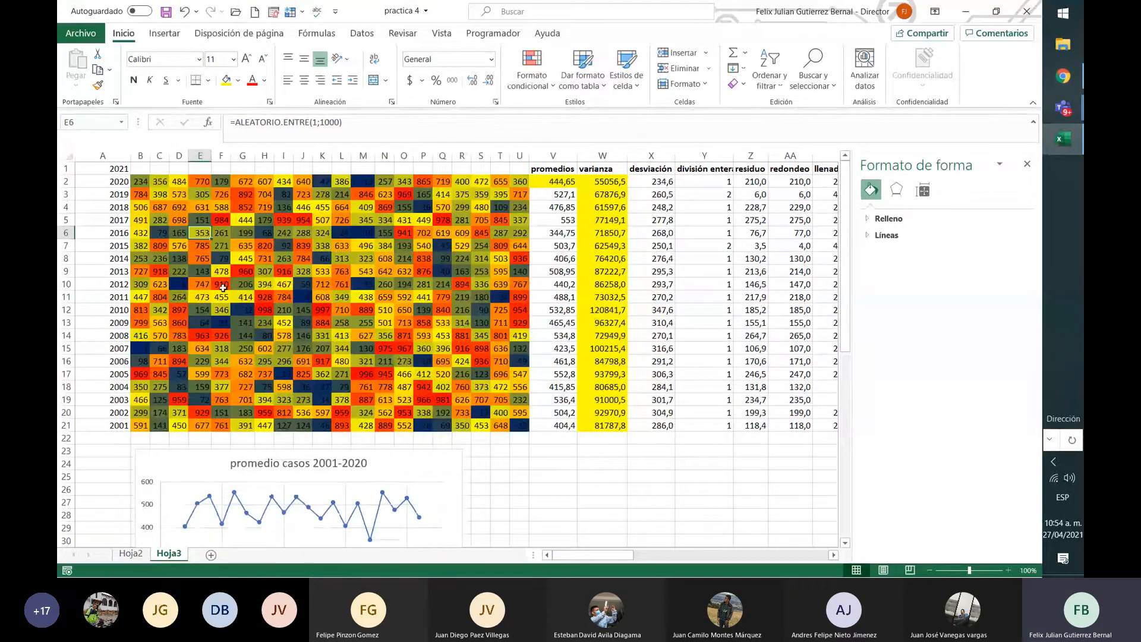
Compare the contents of cell B2 in the random table with cell B40 in the pasted copy
click(143, 182)
scroll(142, 182, down, 8)
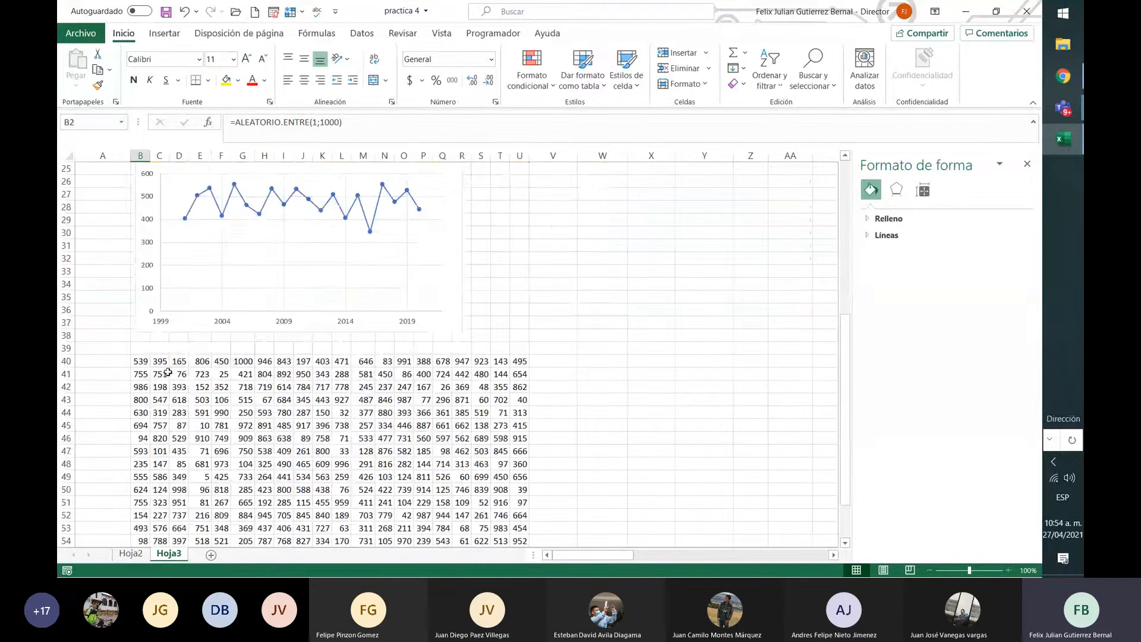
click(145, 362)
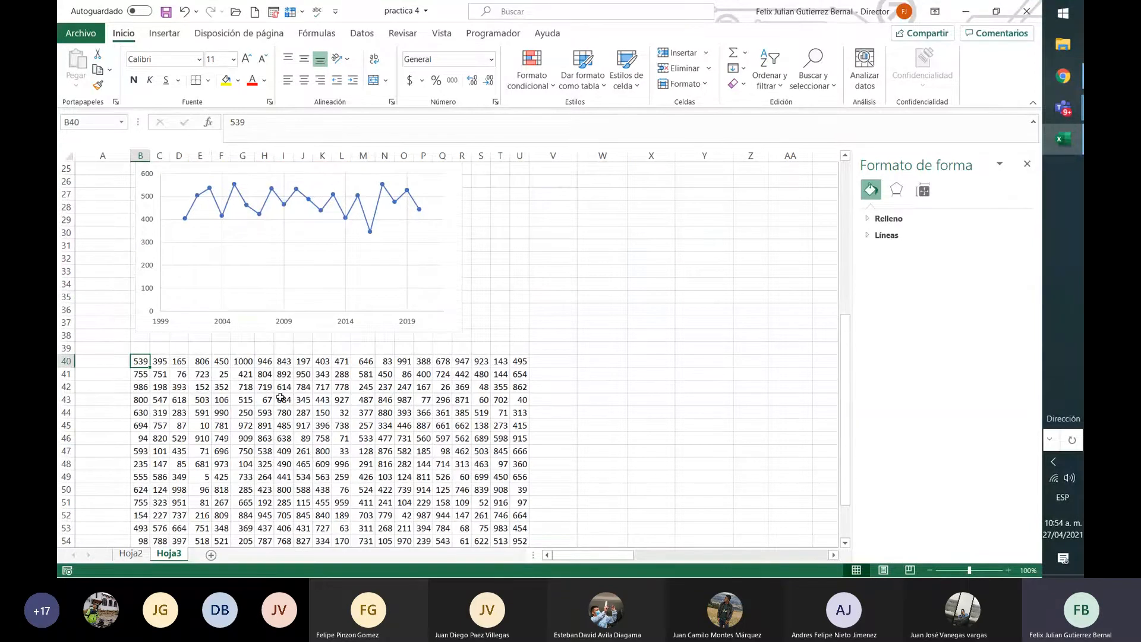
Refill the descending yearly series from cells A1:A2 down to A21
scroll(324, 381, up, 8)
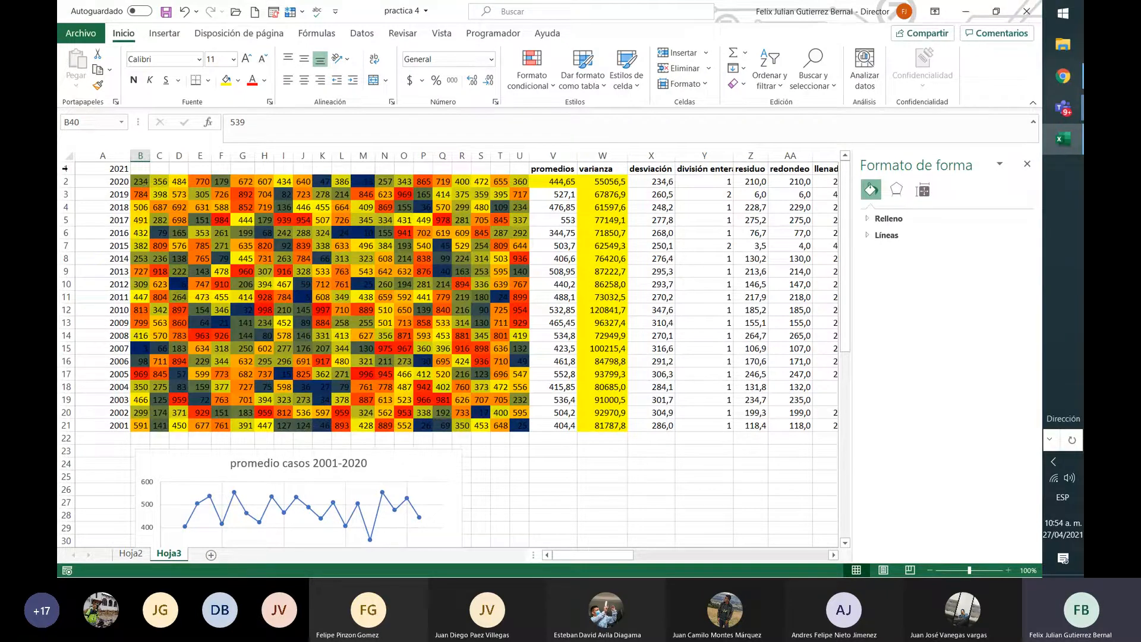
drag(102, 169, 103, 182)
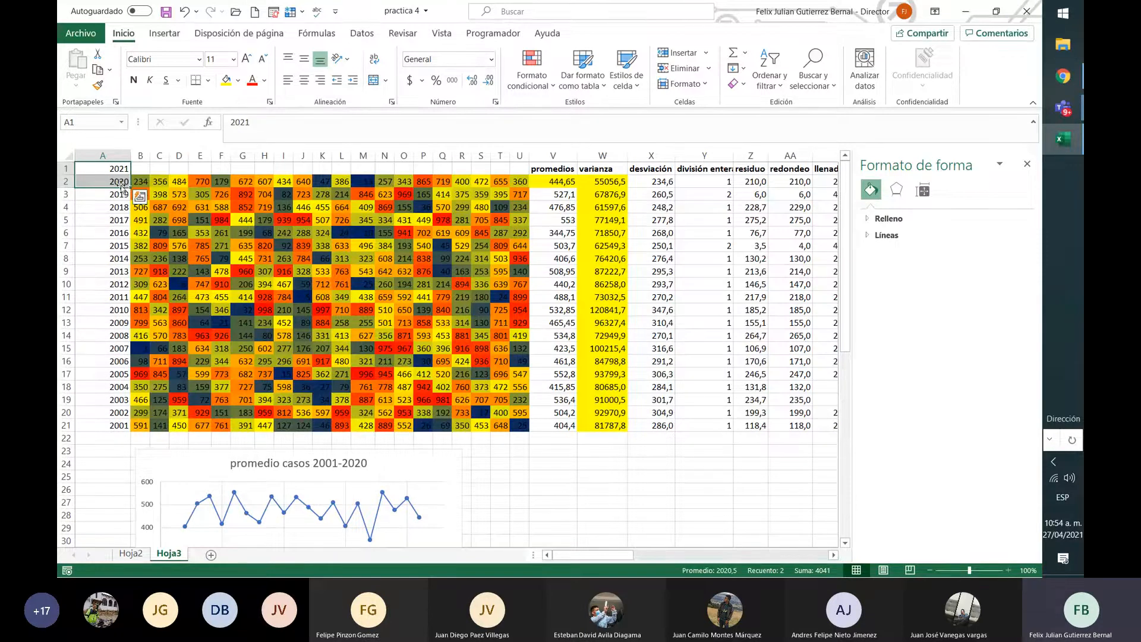
drag(130, 187, 114, 429)
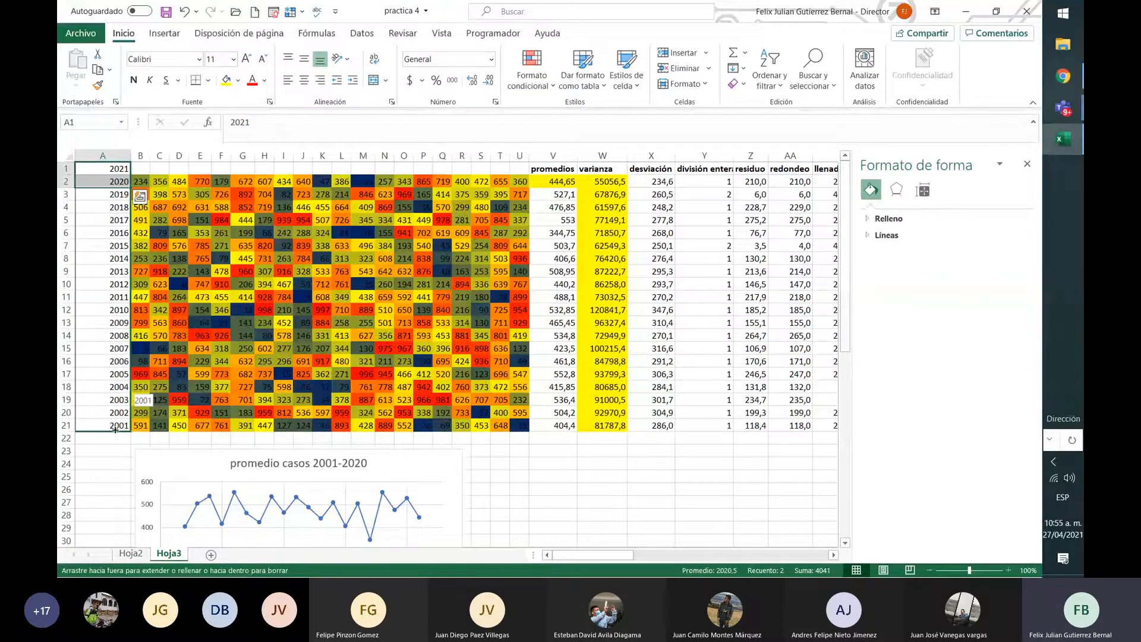
drag(115, 429, 115, 429)
Set cell A2 to 2019 and extend the two-year decreasing series from A1:A2 down to A21
click(129, 183)
text(2019)
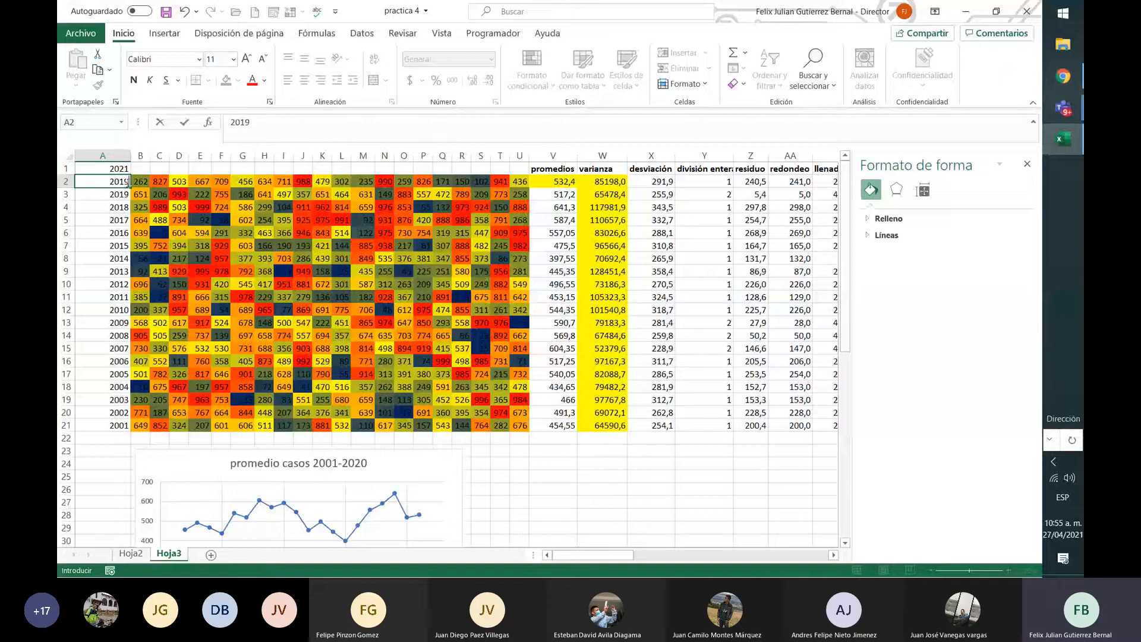
drag(119, 169, 126, 189)
click(583, 332)
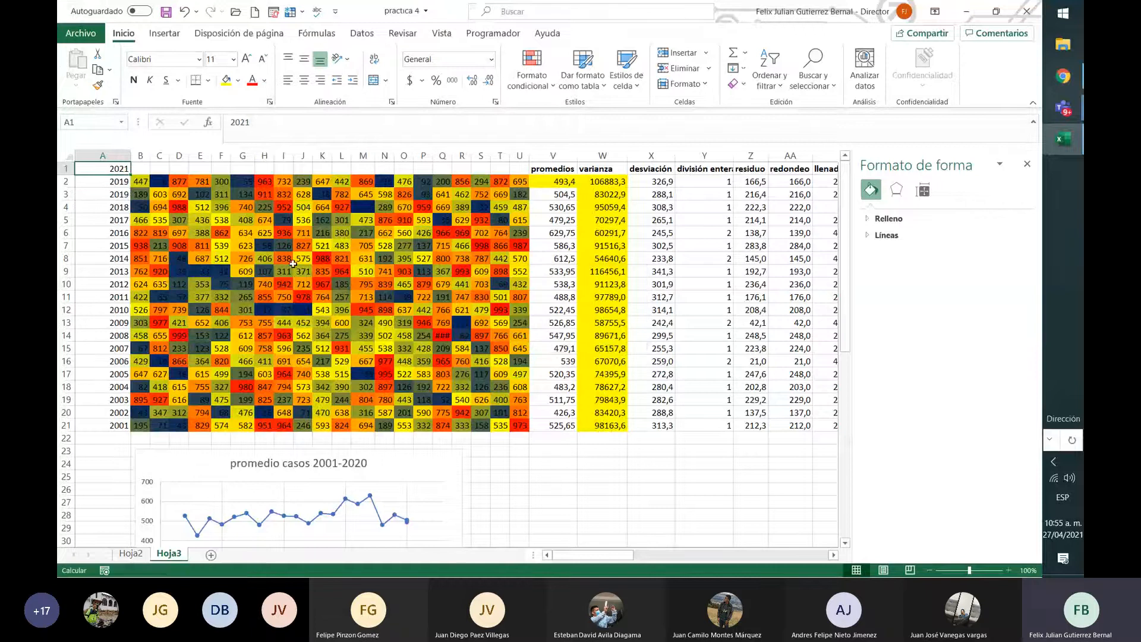
click(122, 174)
drag(120, 171, 125, 434)
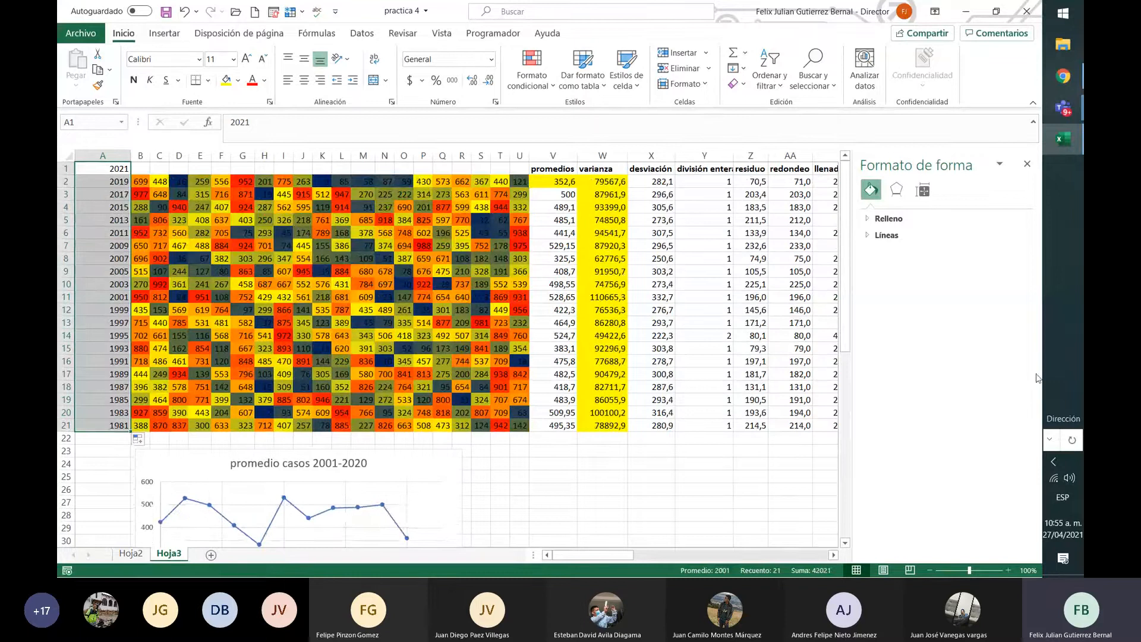
Open the data source settings of the yearly averages chart and examine its series and horizontal-axis category years
scroll(908, 309, down, 3)
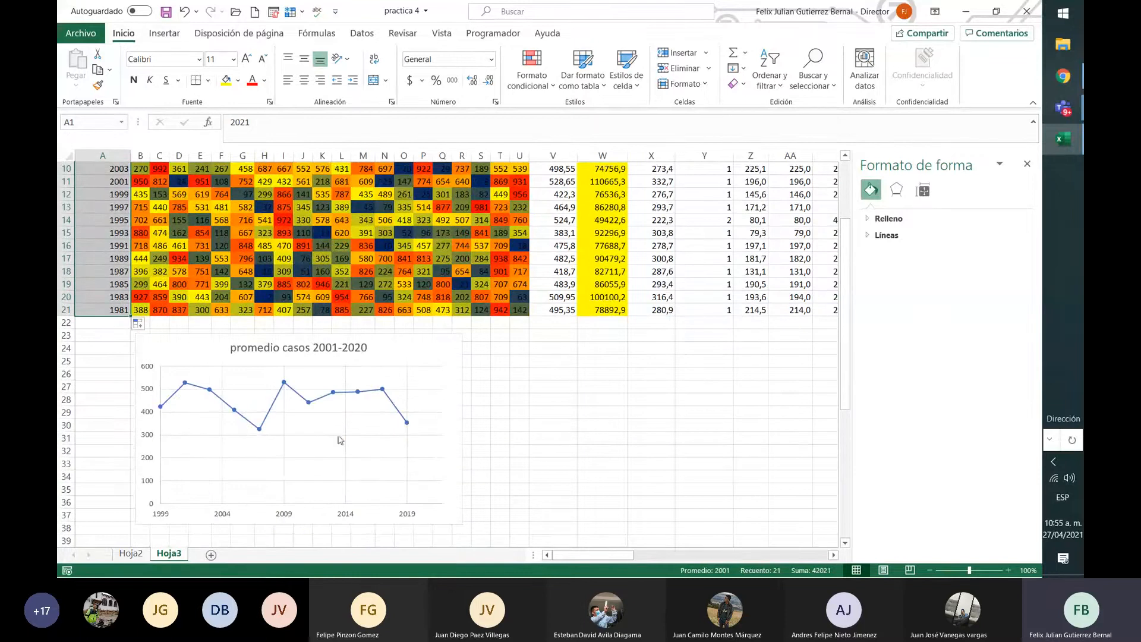
click(314, 459)
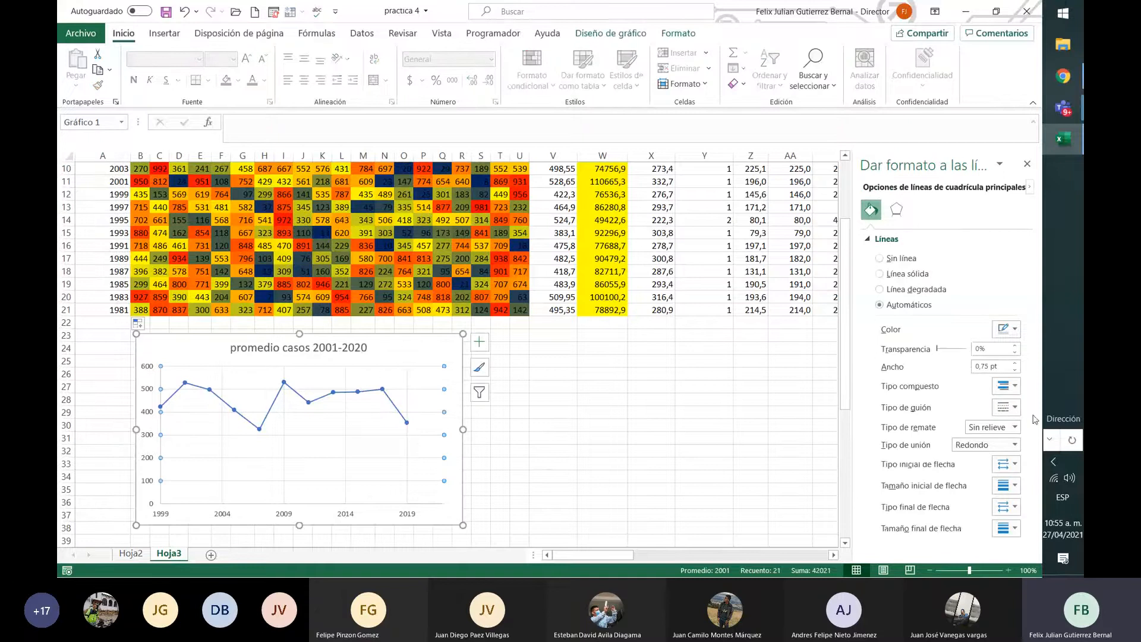
click(357, 397)
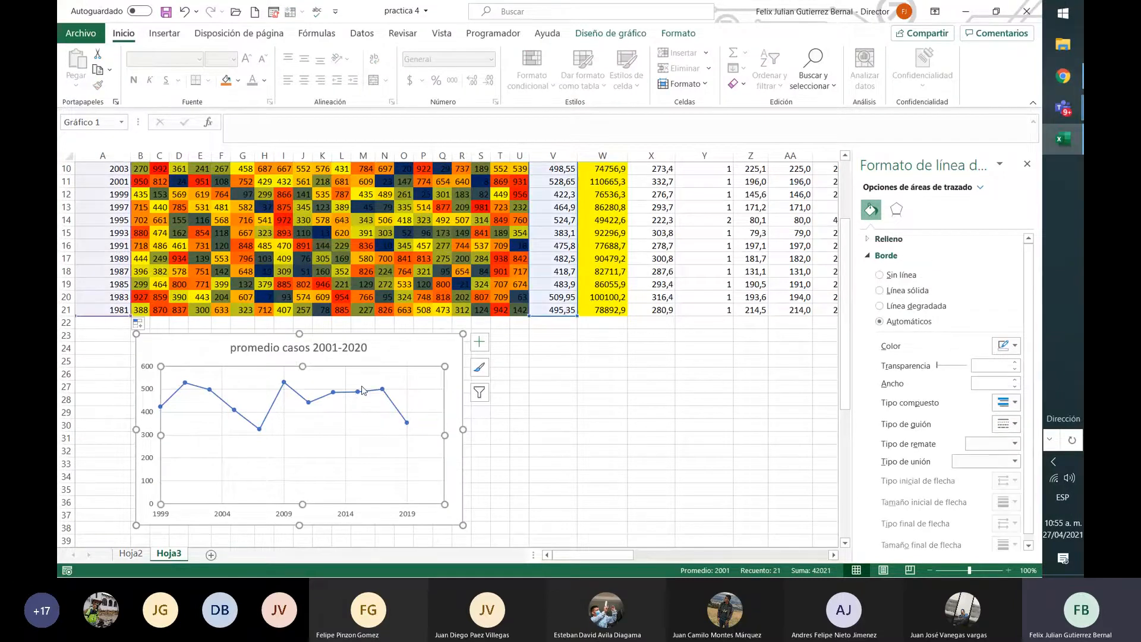
click(398, 341)
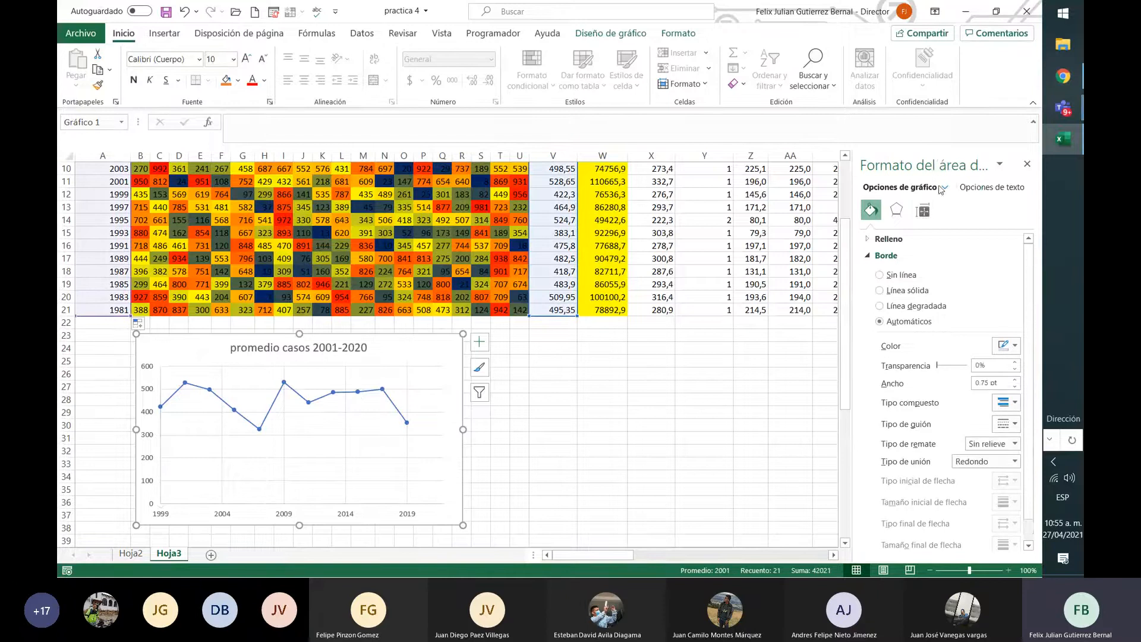
click(923, 210)
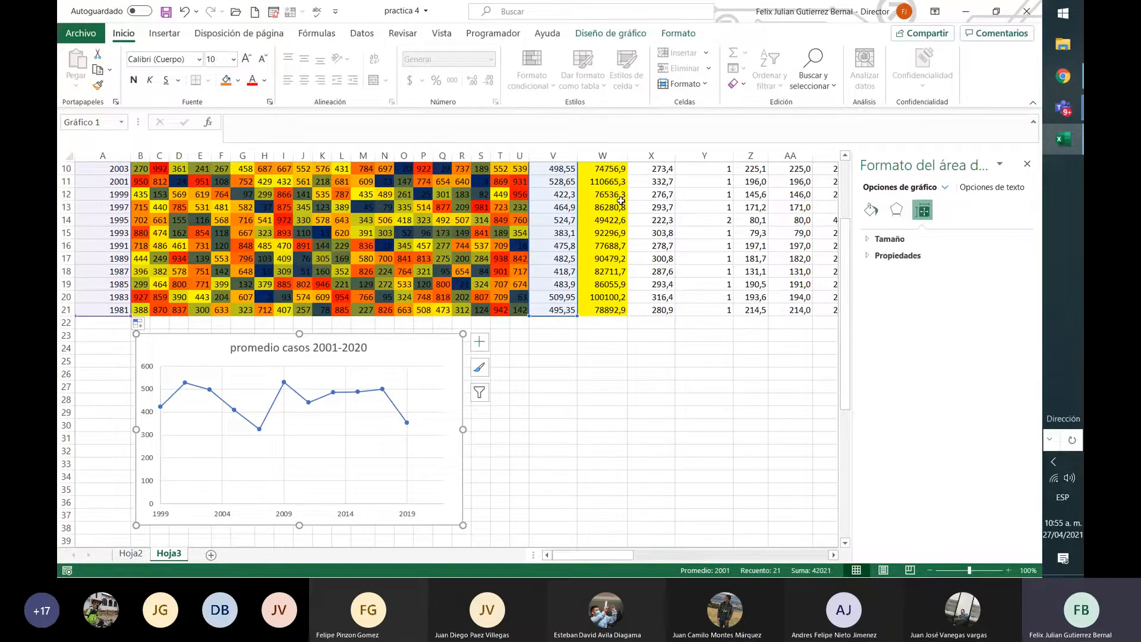
click(611, 33)
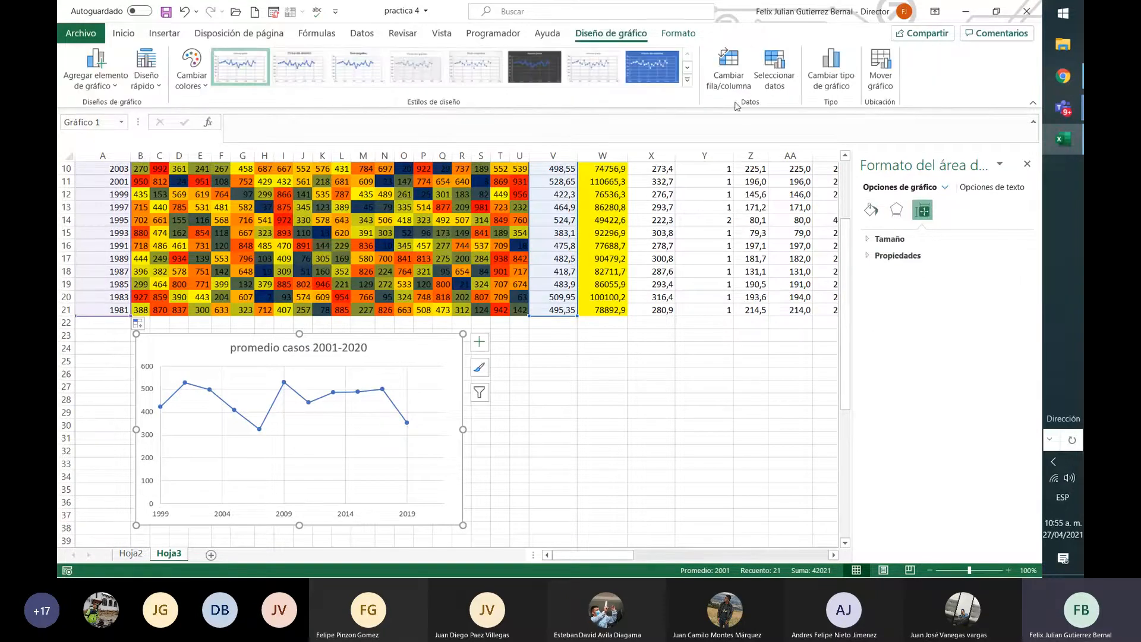
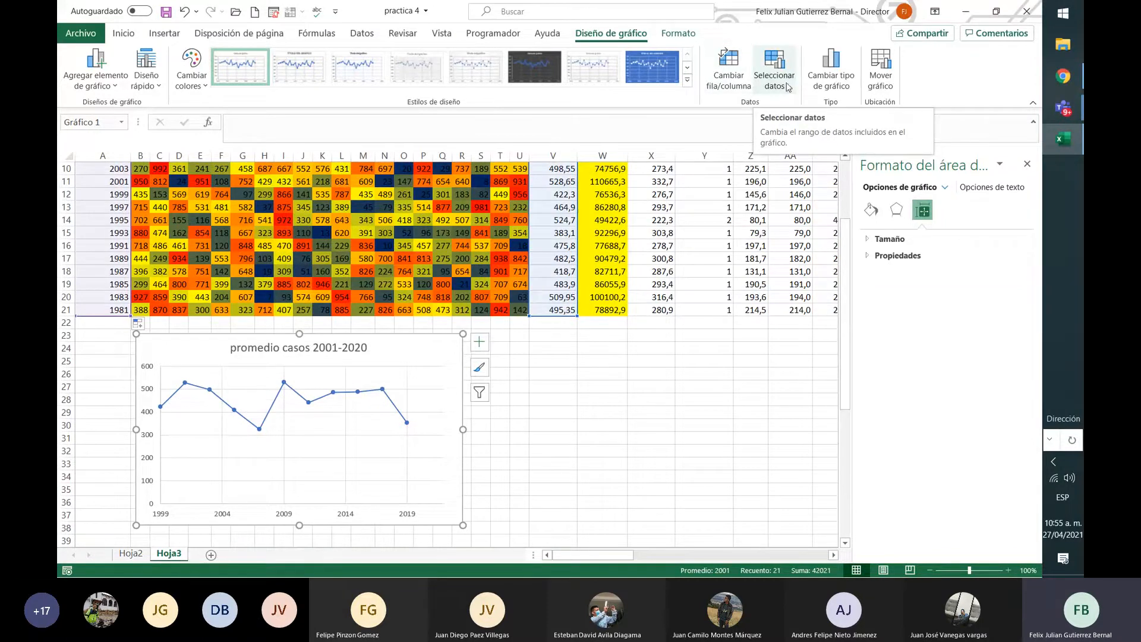
click(788, 87)
scroll(598, 434, down, 4)
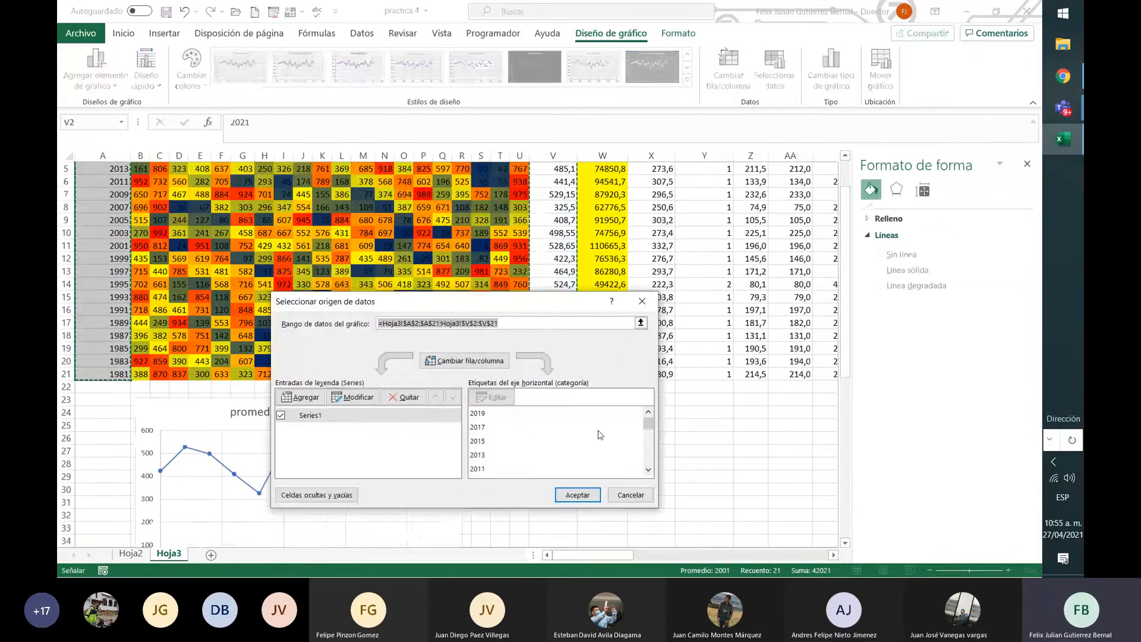
click(566, 433)
scroll(567, 435, down, 5)
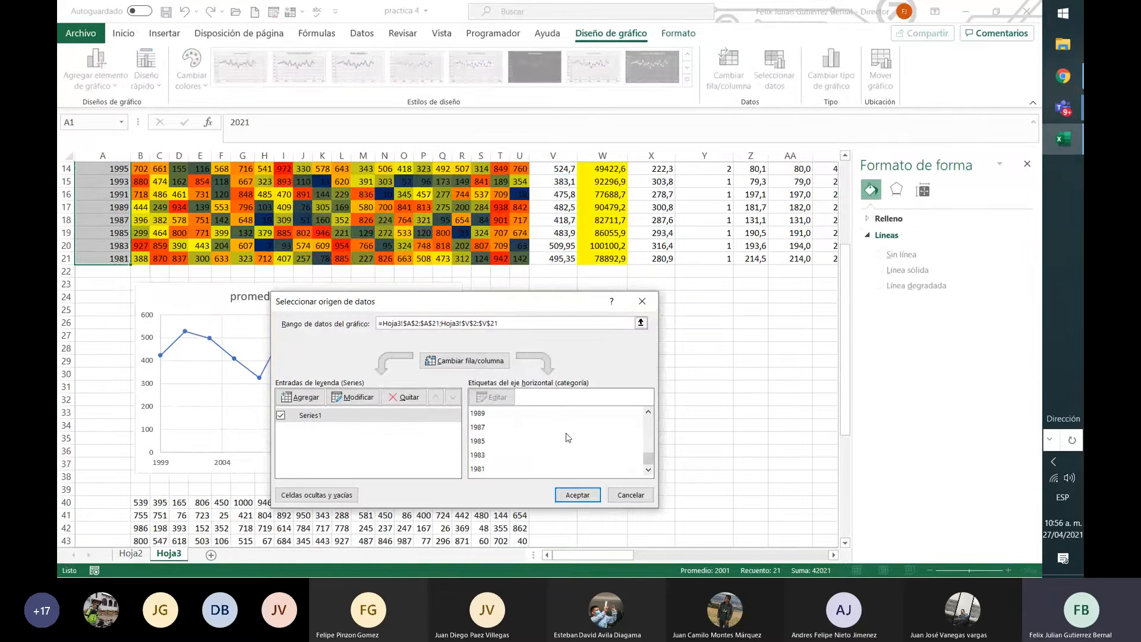
scroll(567, 433, up, 5)
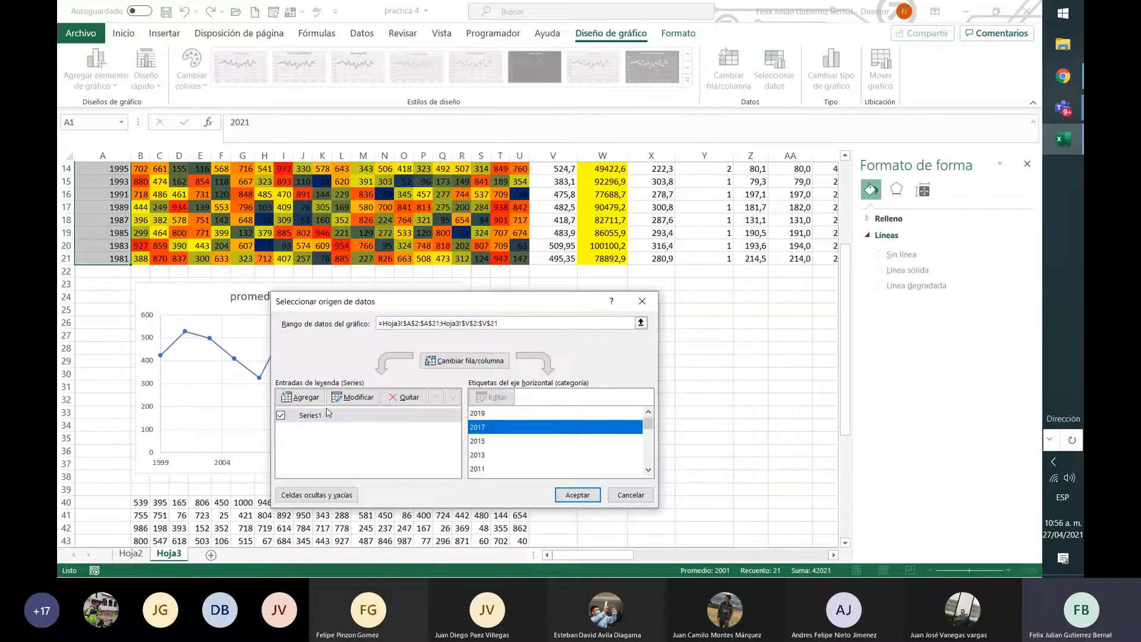
click(378, 420)
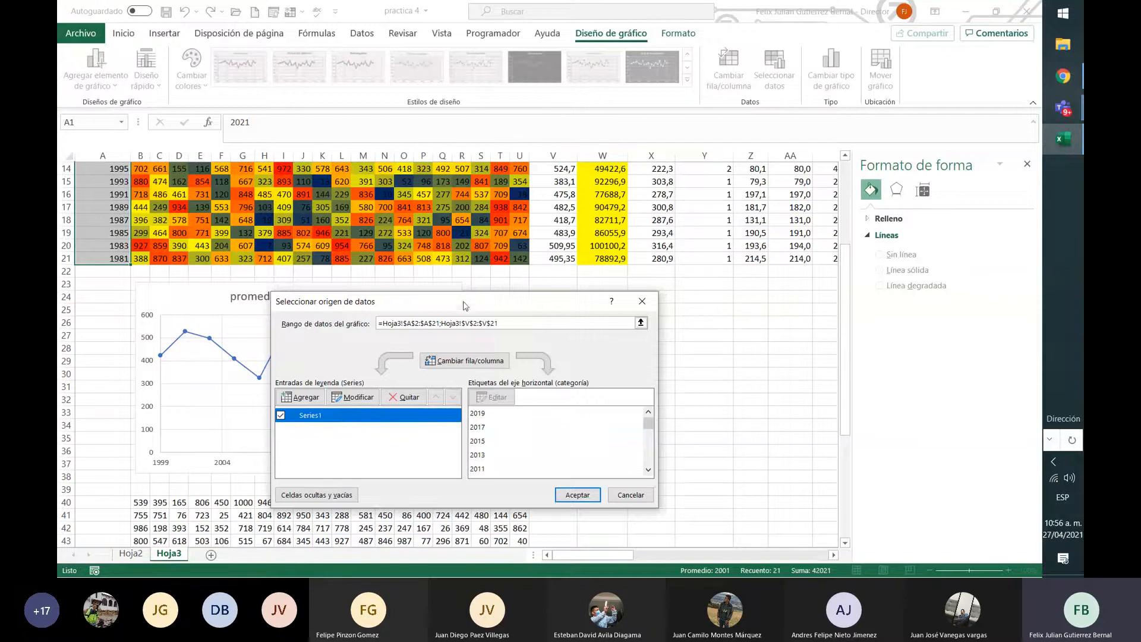
Try naming the chart's Series1 "casos COVID", and leave the data source settings without applying the name
drag(462, 301, 765, 131)
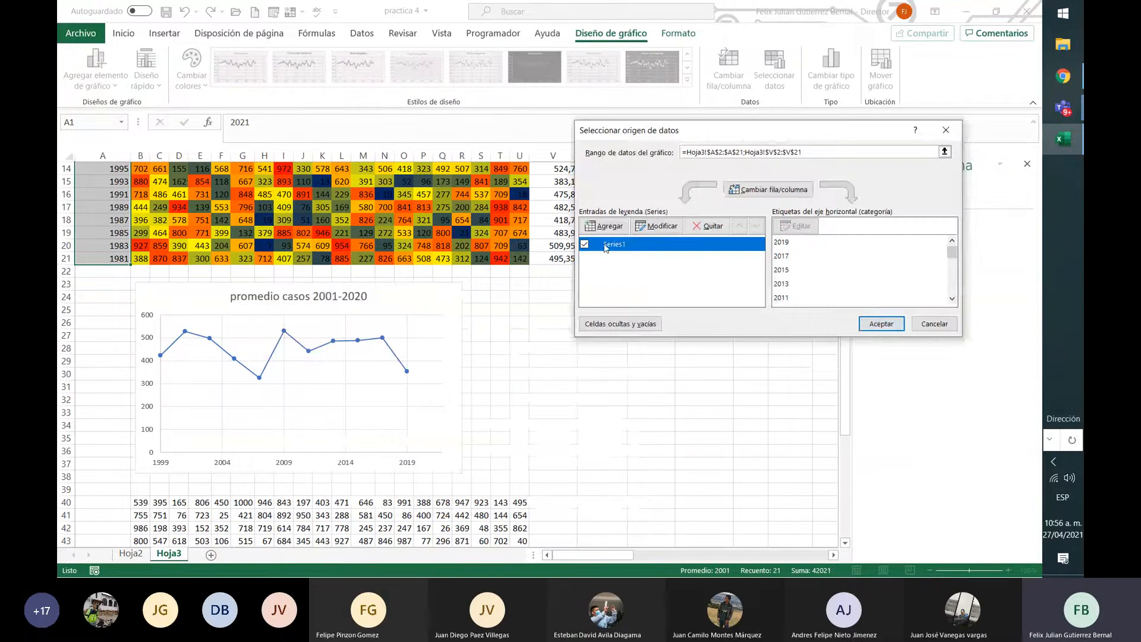
click(657, 227)
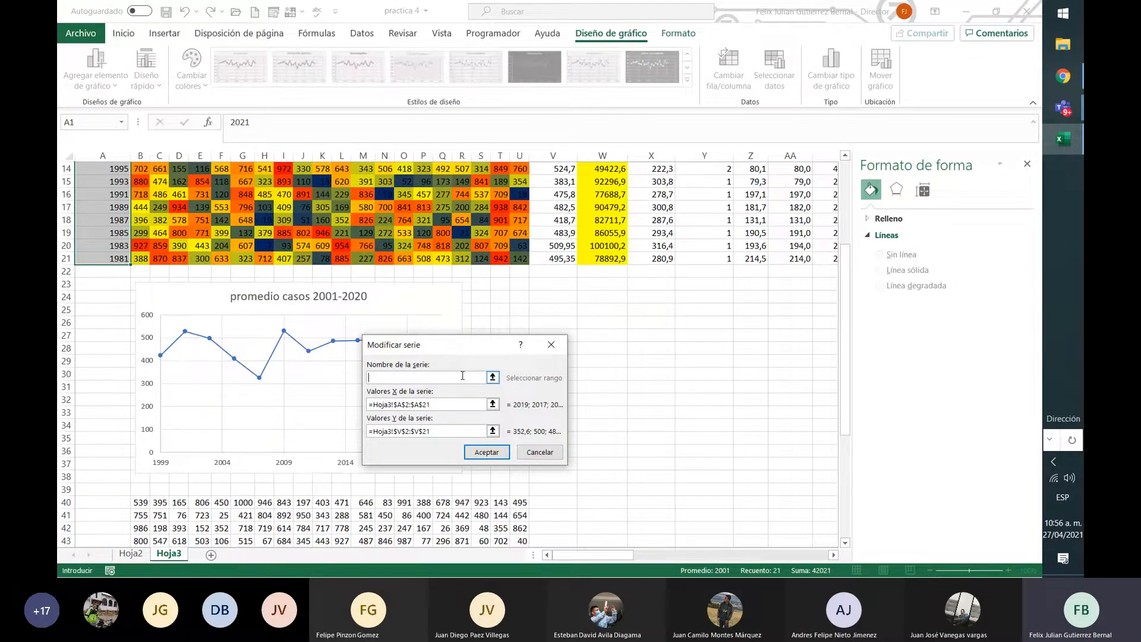
text(casos COVID)
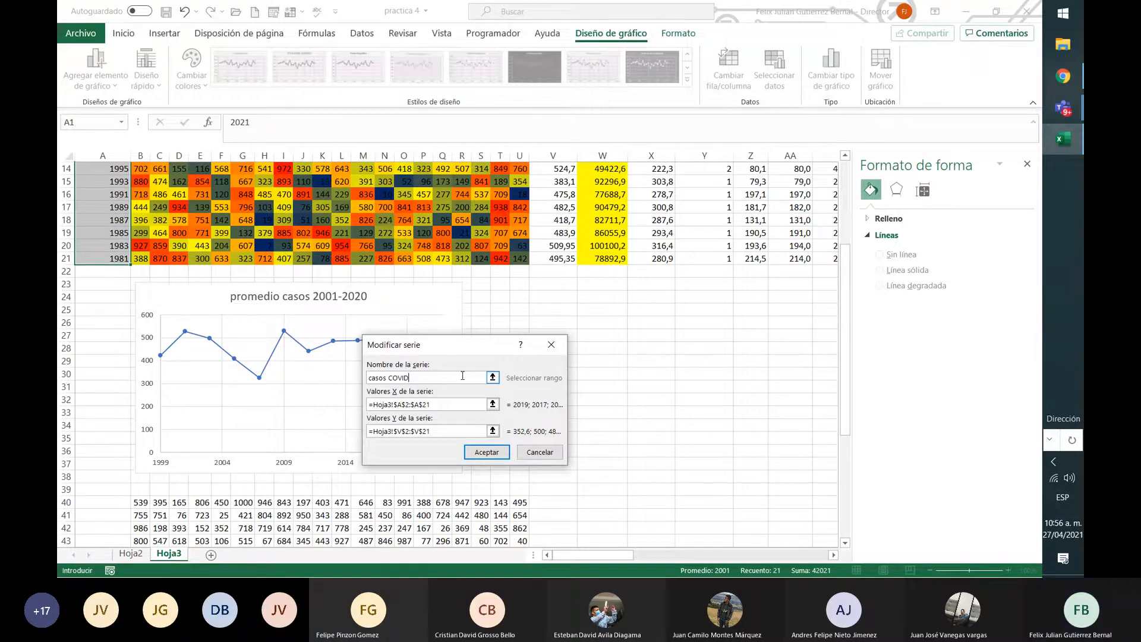
click(540, 452)
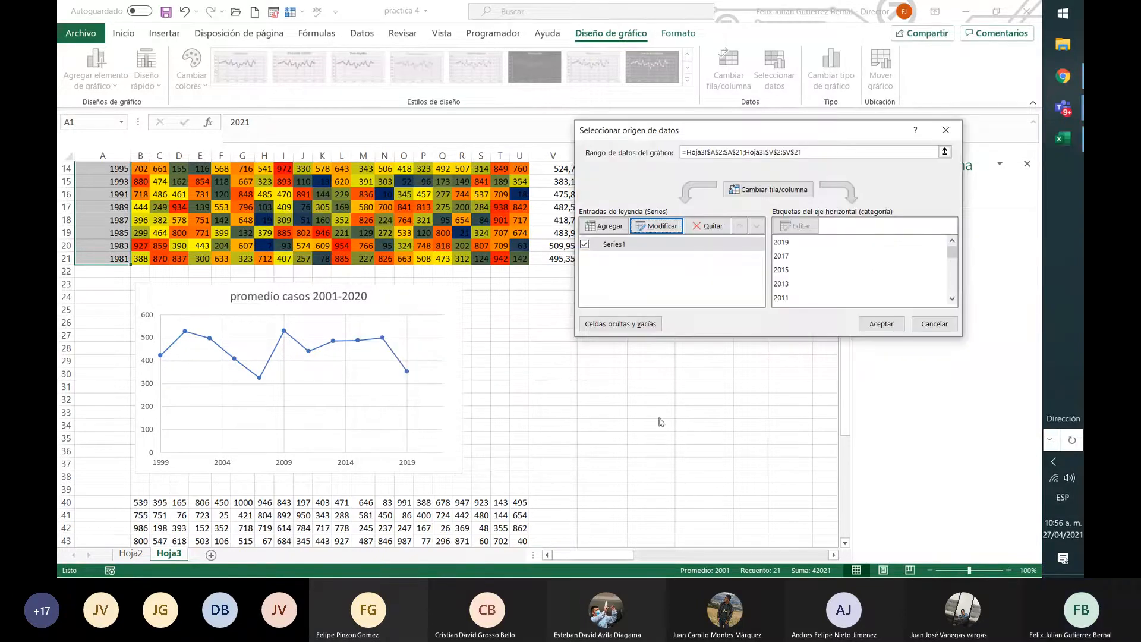
click(942, 326)
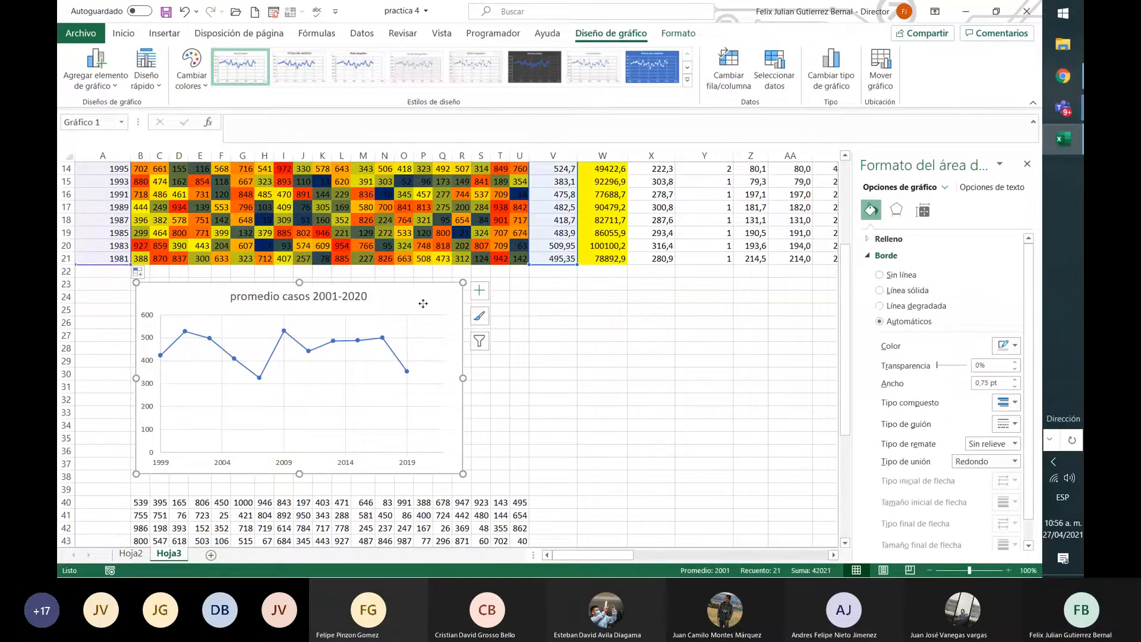
Reopen the chart's data source settings clear of the table and review the full list of category years
click(766, 81)
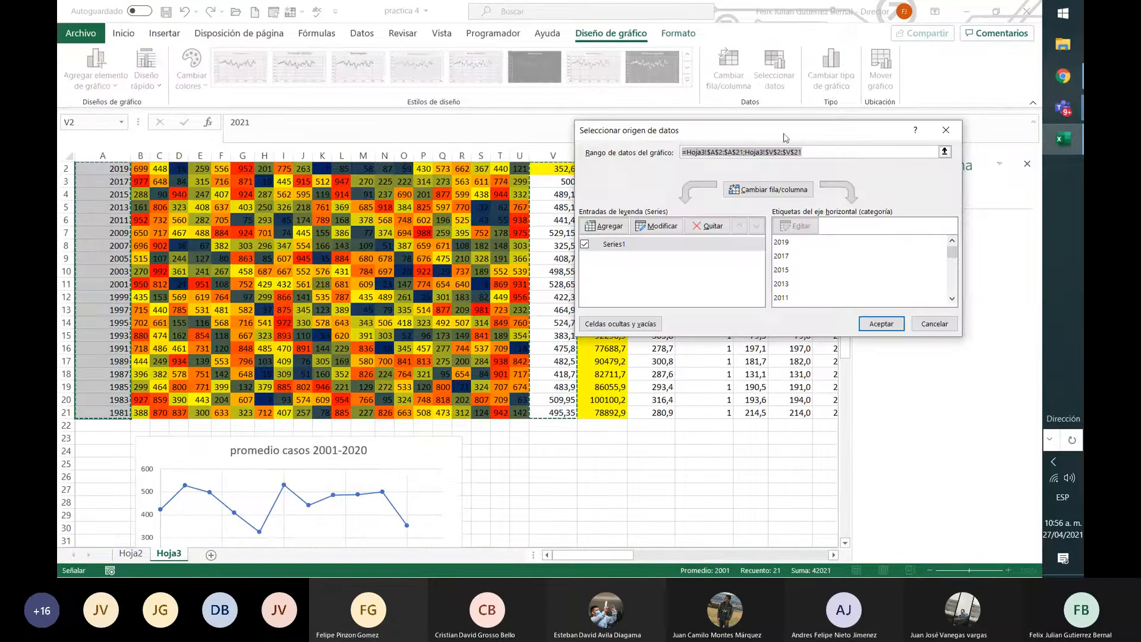
drag(740, 132, 791, 328)
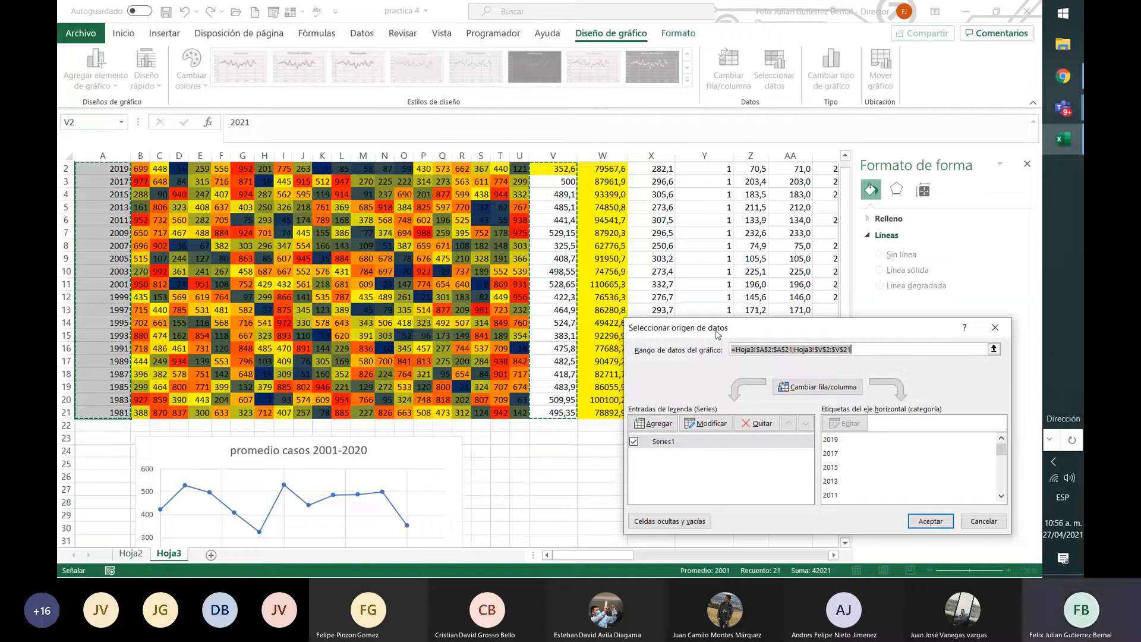
drag(718, 334, 720, 87)
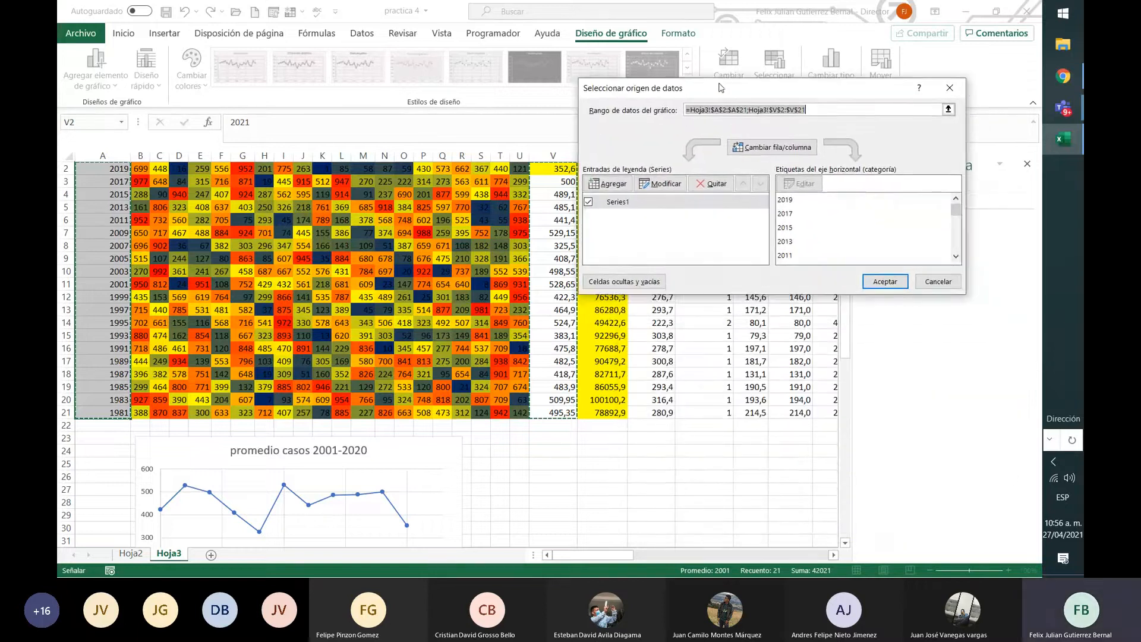
click(812, 202)
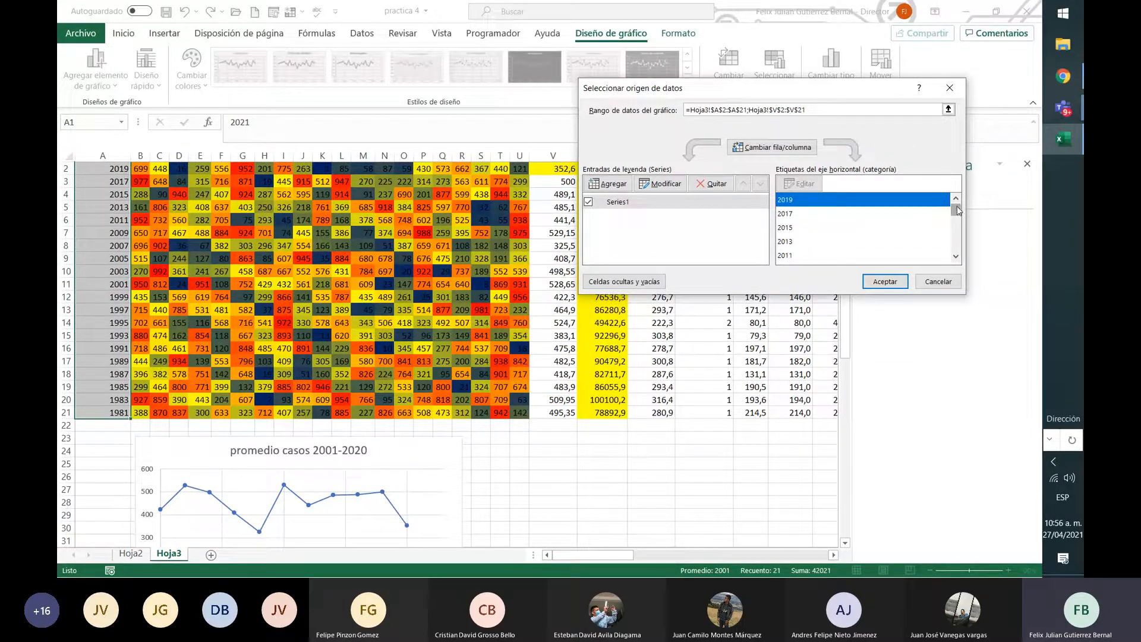
drag(956, 209, 957, 245)
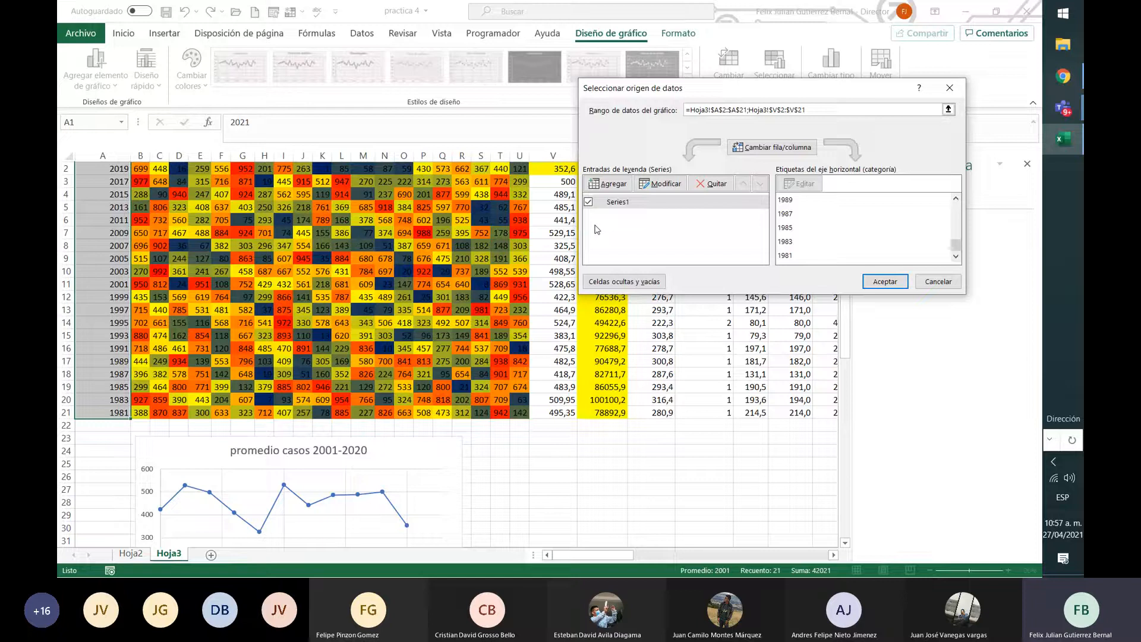
Check the X and Y ranges of the chart's Series1, name the series "Casos covid 1981-2019", and apply the changes
click(624, 202)
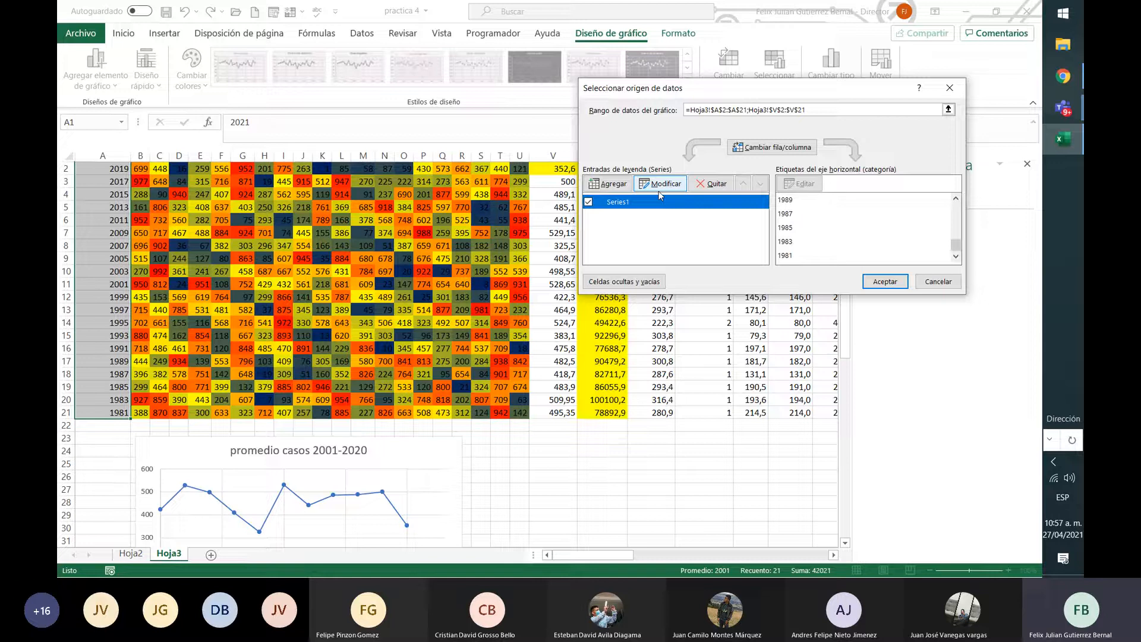
click(652, 185)
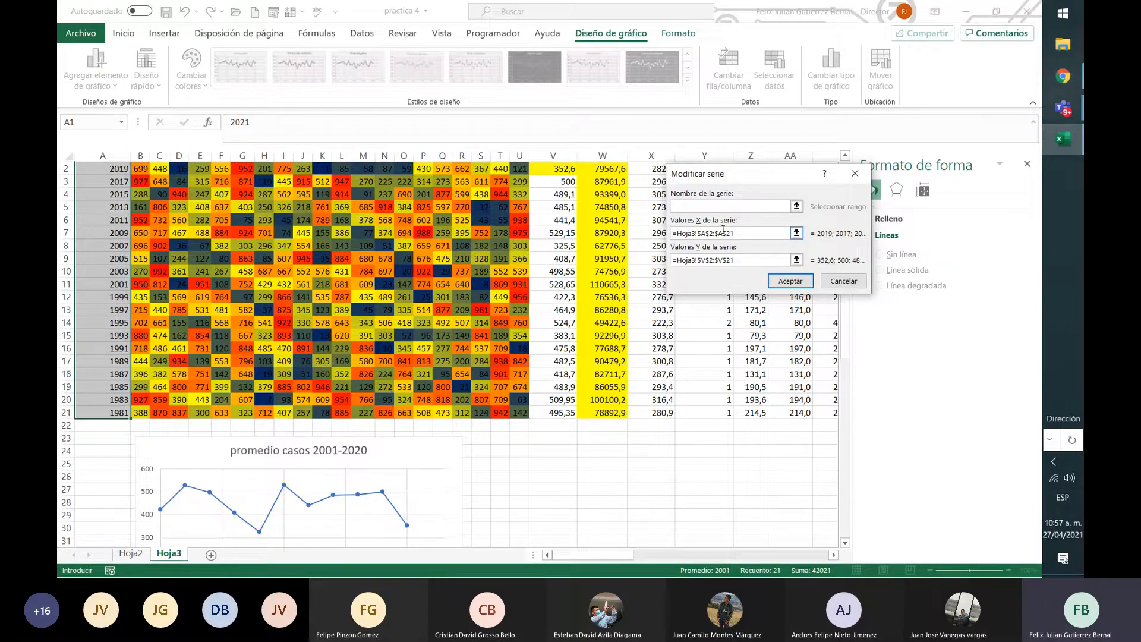
click(767, 234)
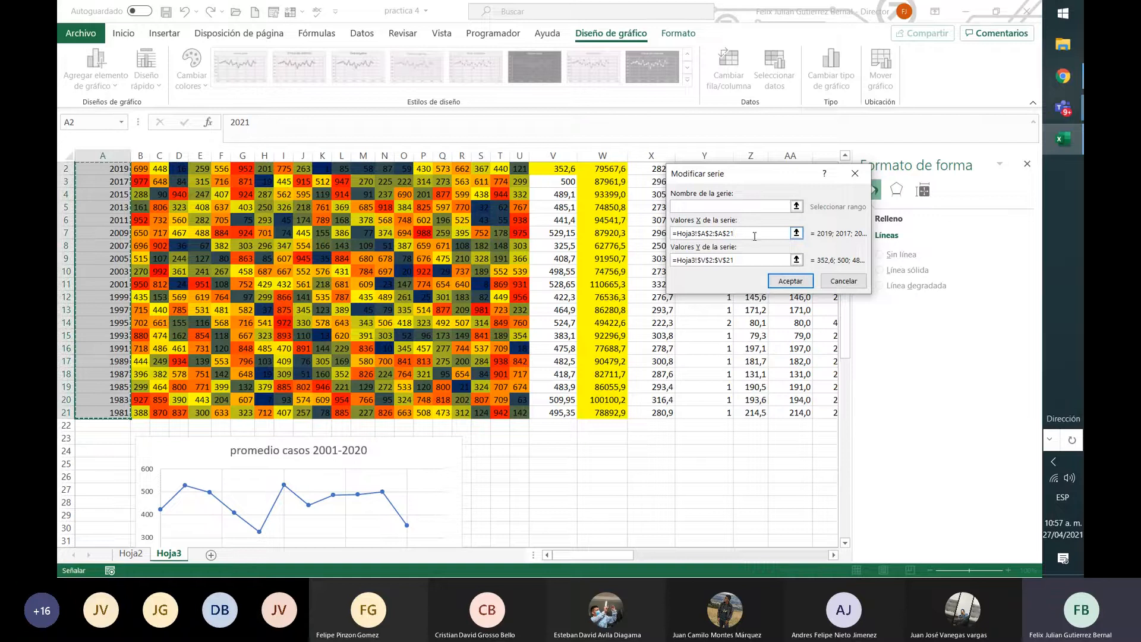
click(679, 263)
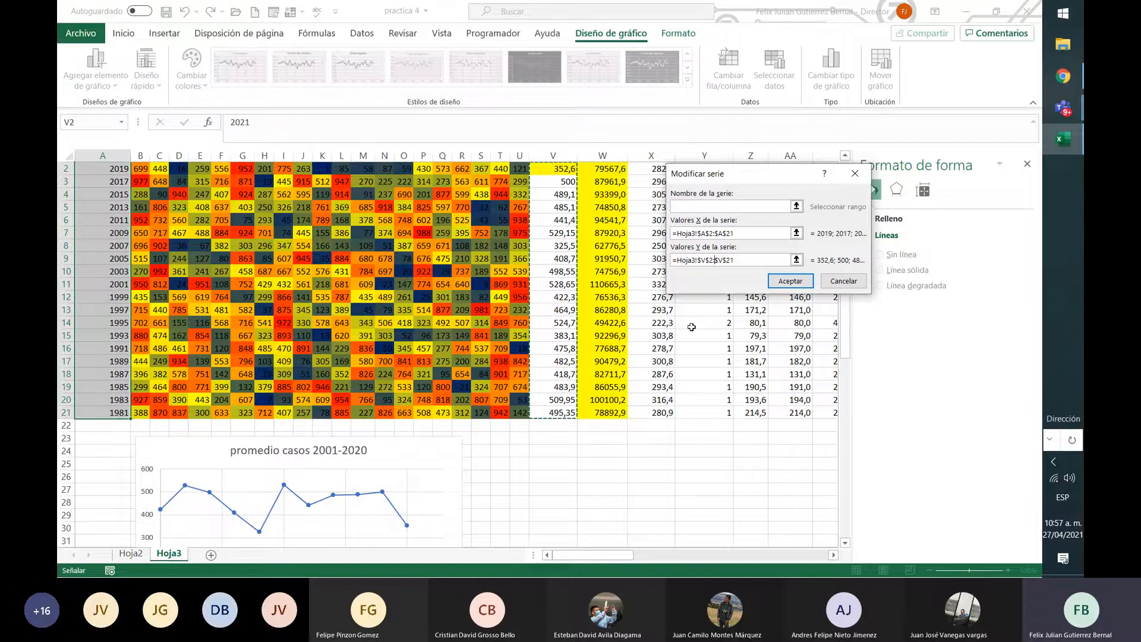
click(736, 205)
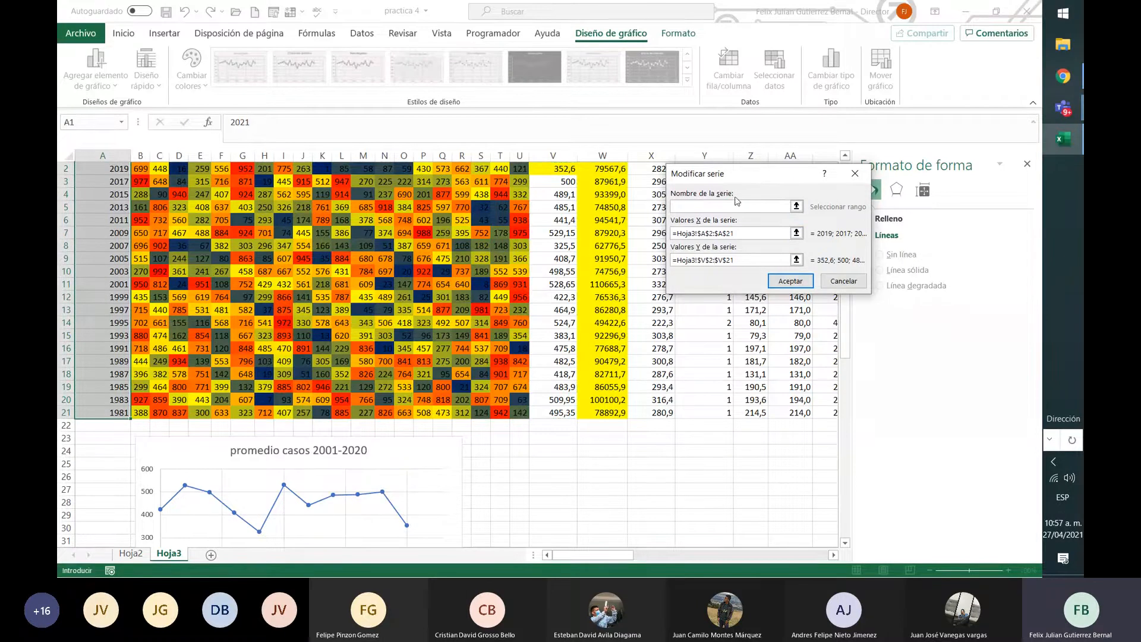
text(Casos)
text(1981-2019)
click(791, 280)
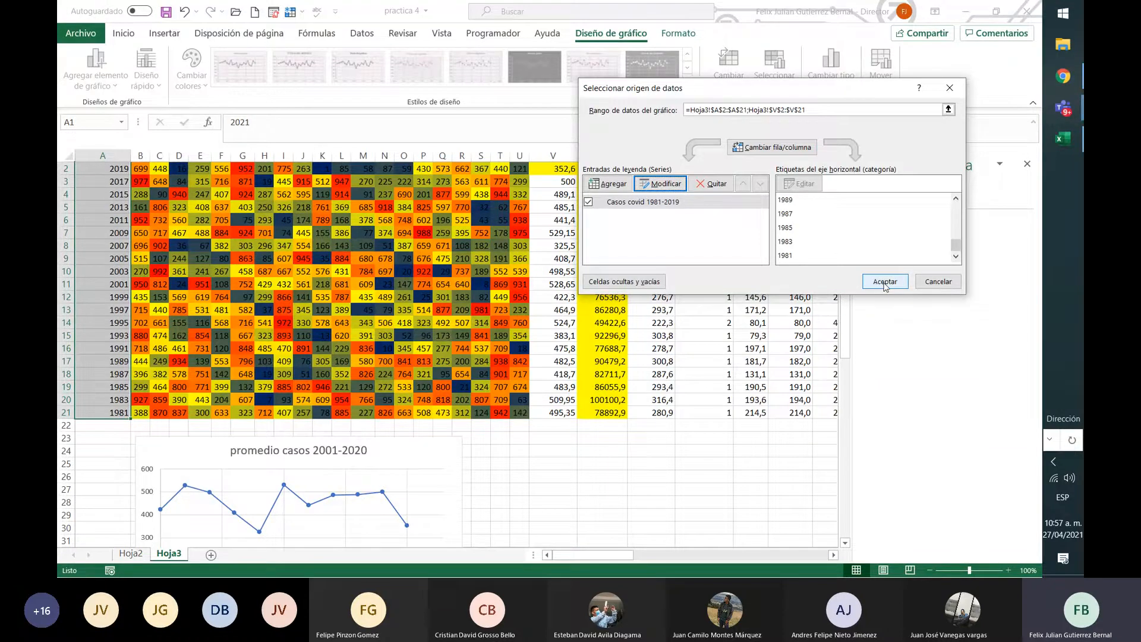
click(885, 282)
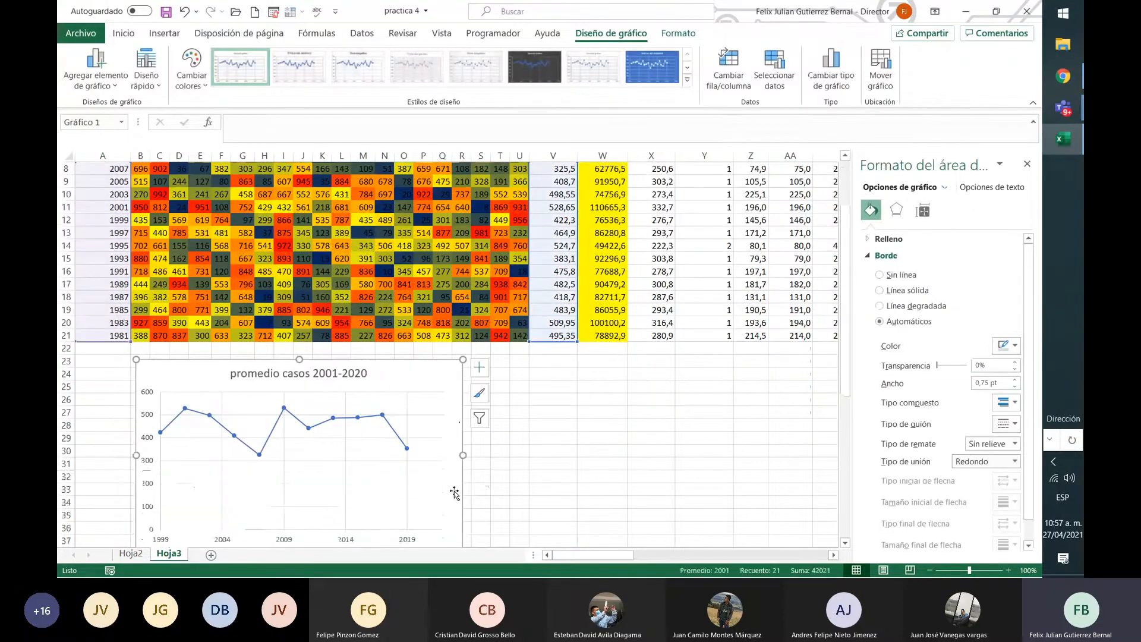
scroll(454, 494, down, 3)
click(432, 284)
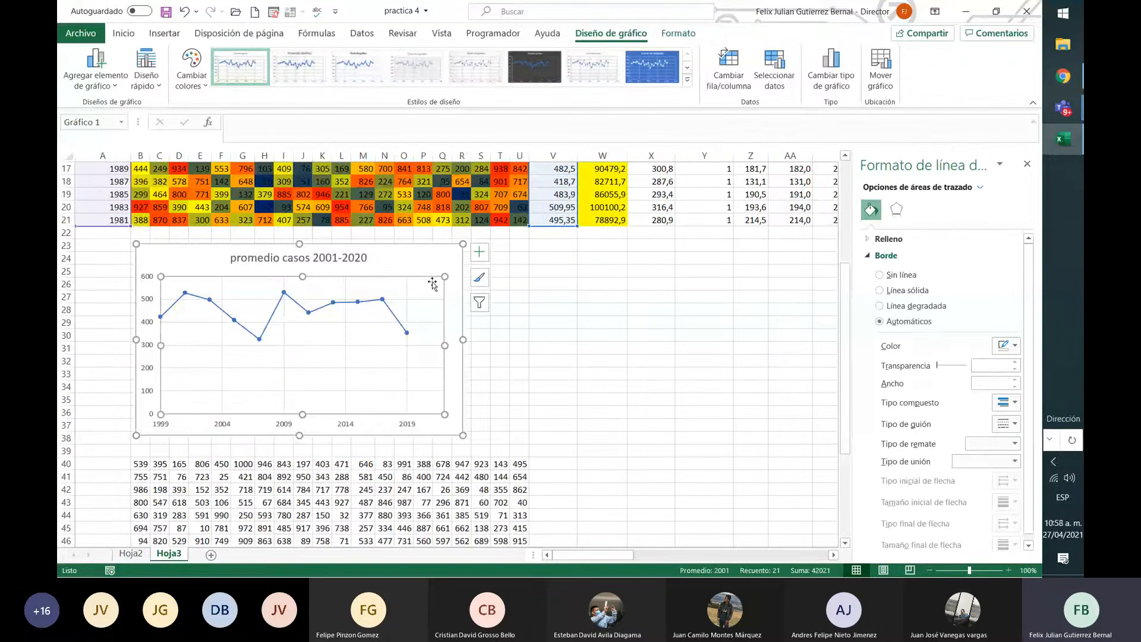
Add axis titles to the yearly averages chart
click(423, 263)
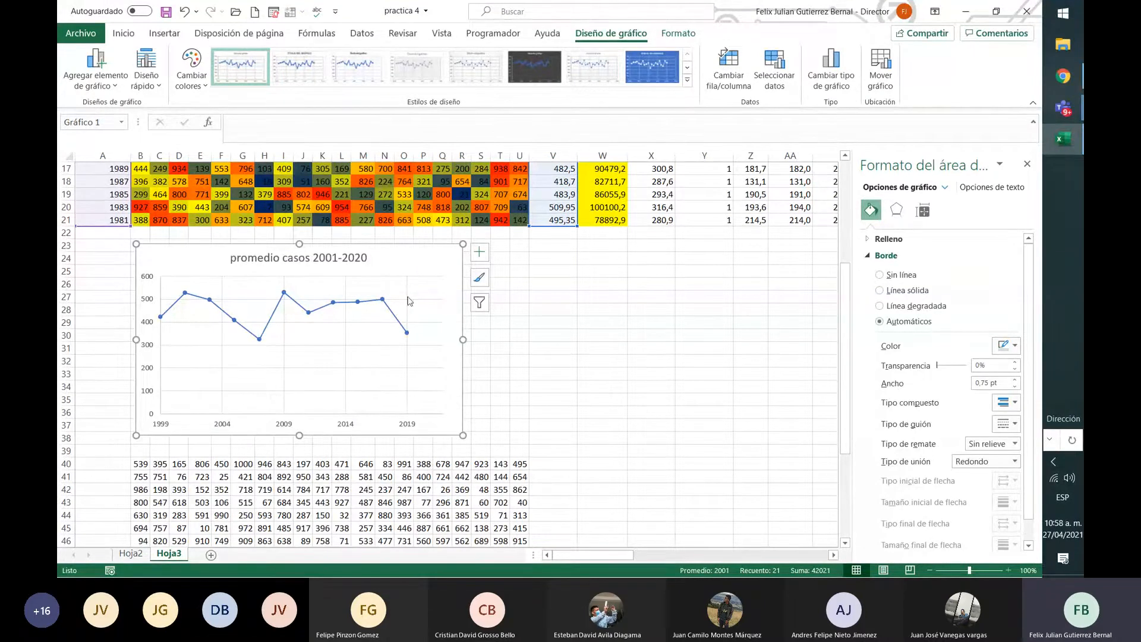
click(479, 252)
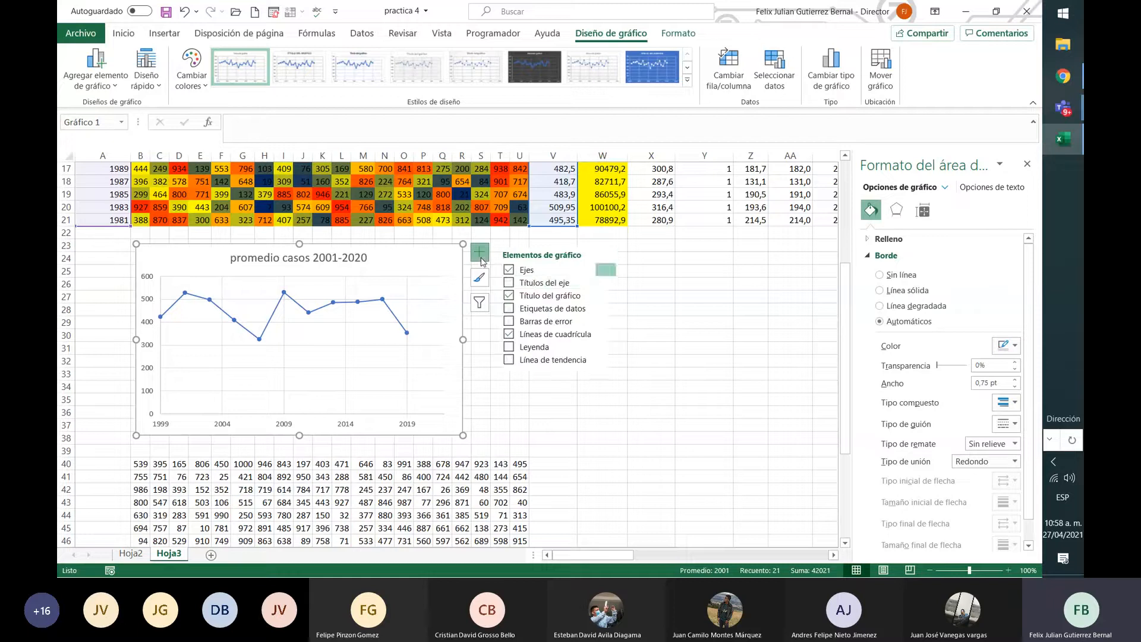
click(534, 287)
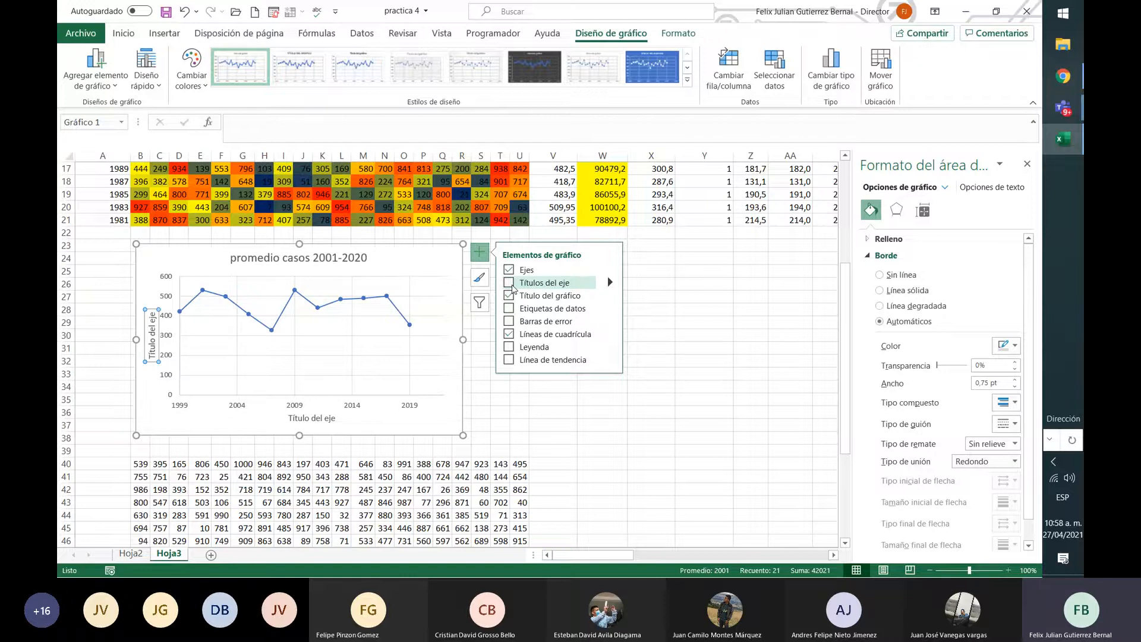
click(509, 283)
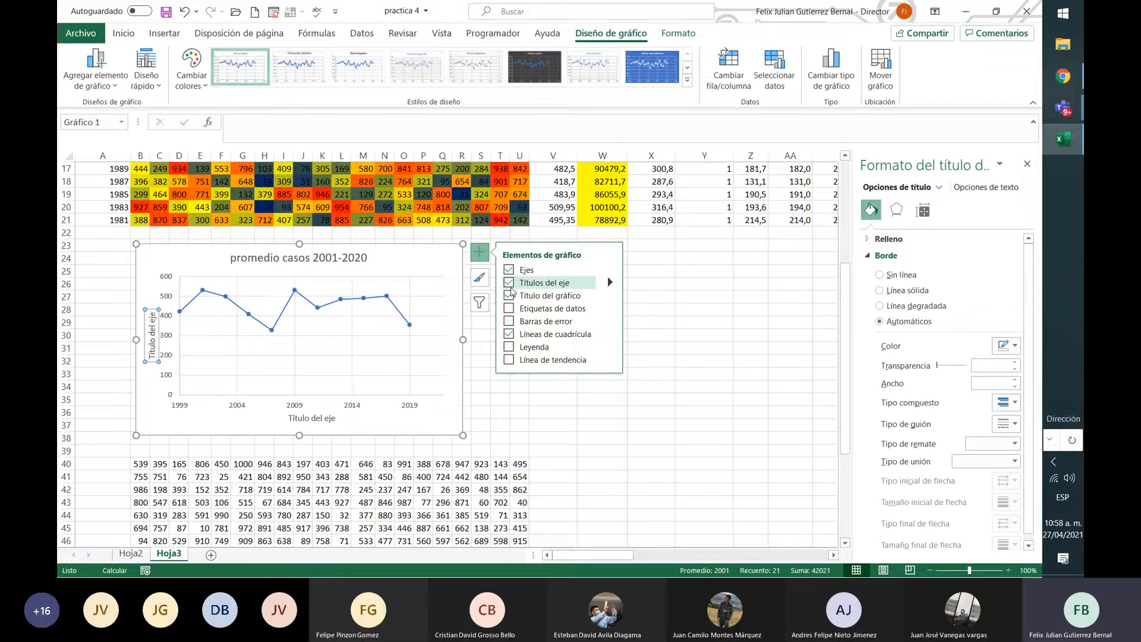
Replace the horizontal axis title's placeholder text with "años"
click(332, 419)
click(337, 418)
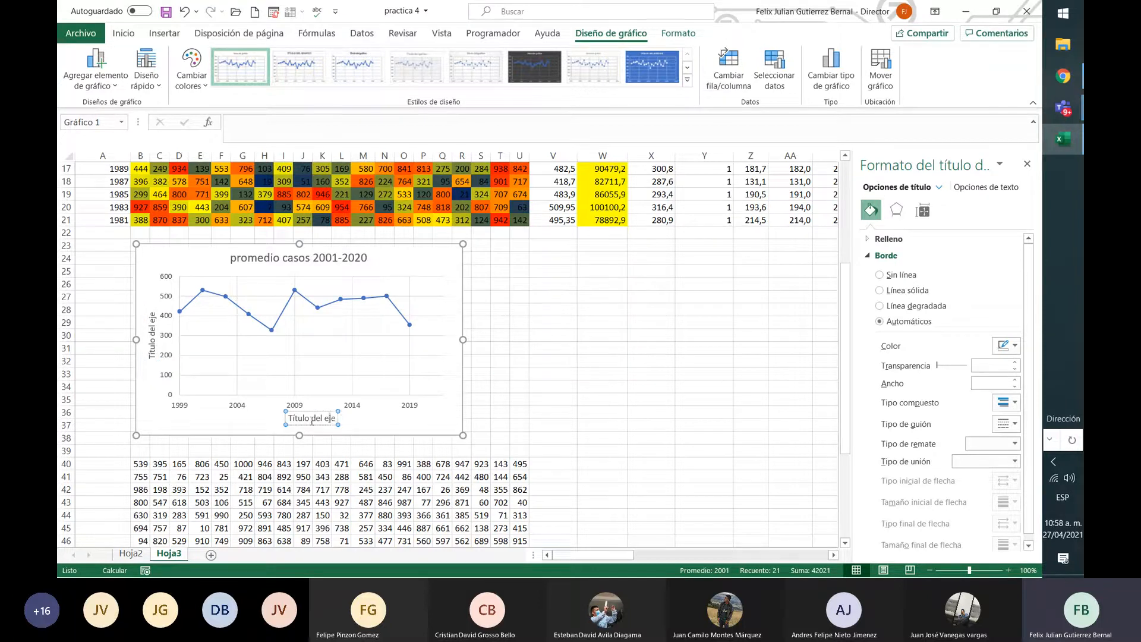
drag(337, 418, 255, 424)
text(años)
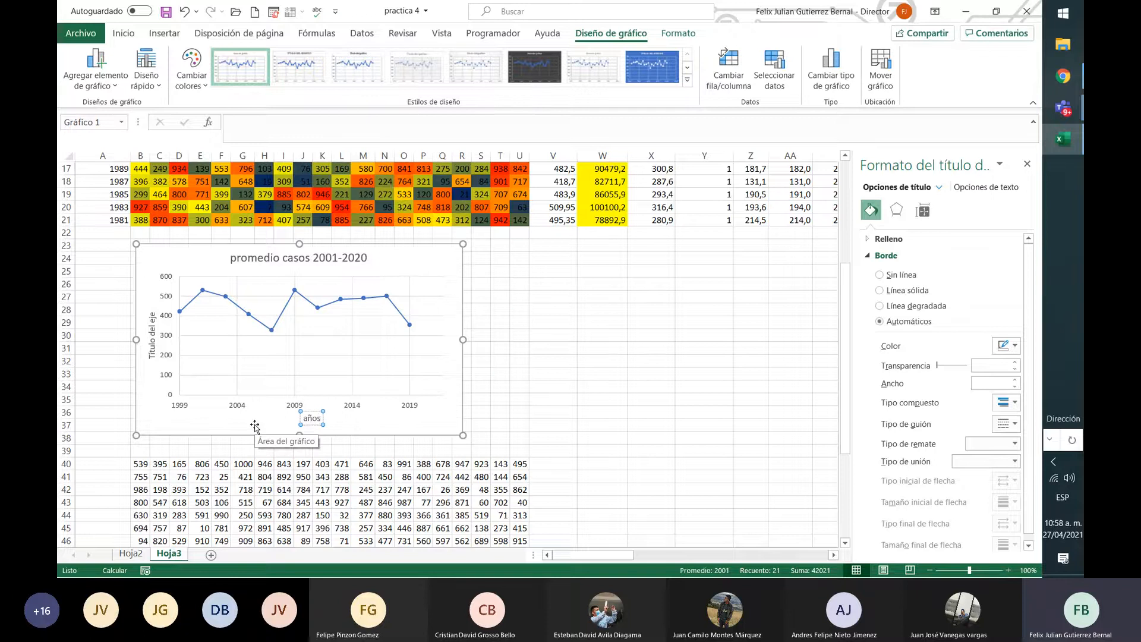
Replace the vertical axis title's placeholder text with "Casos"
click(150, 340)
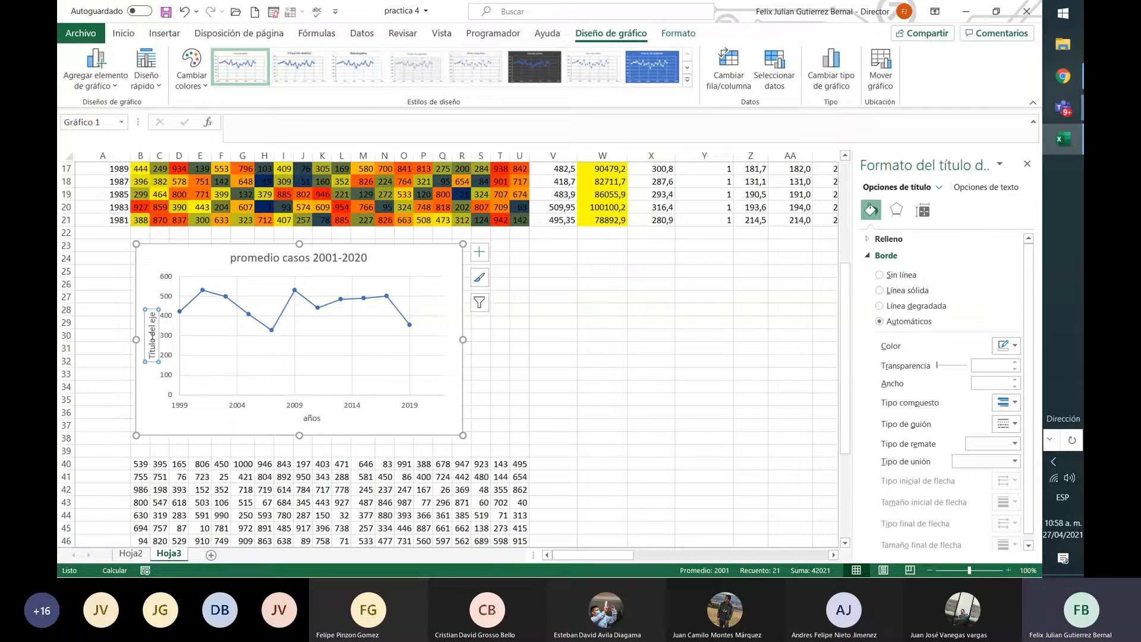
click(150, 336)
key(Delete)
key(Delete)
key(Delete)
key(Delete)
key(Delete)
key(Delete)
key(Delete)
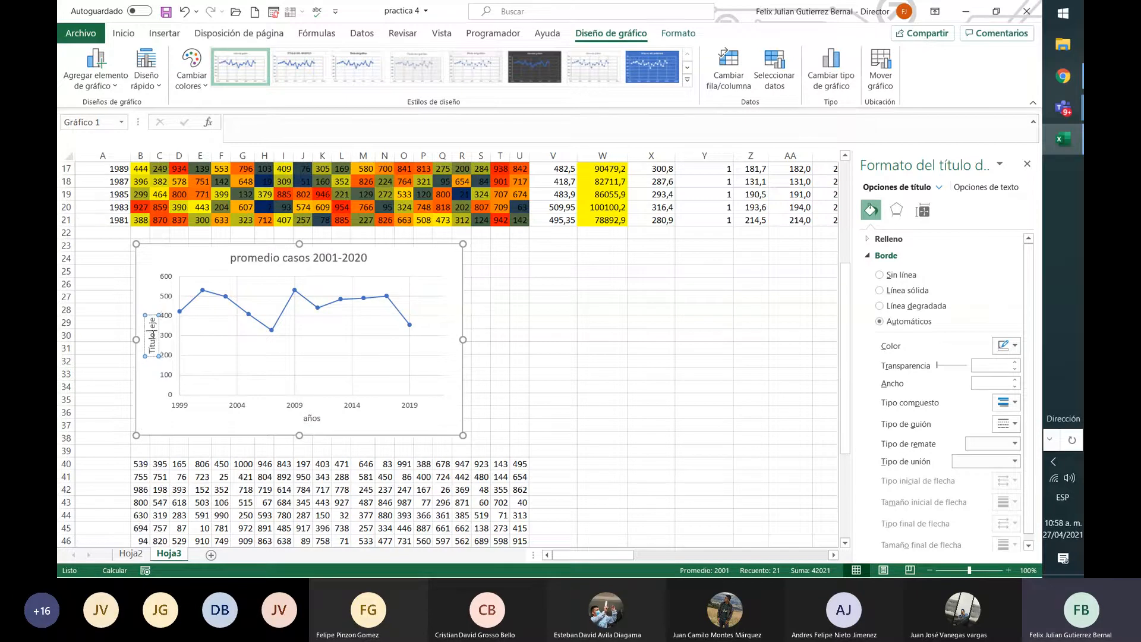
key(BackSpace)
key(BackSpace)
key(BackSpace)
key(BackSpace)
key(BackSpace)
key(BackSpace)
key(BackSpace)
text(Casos)
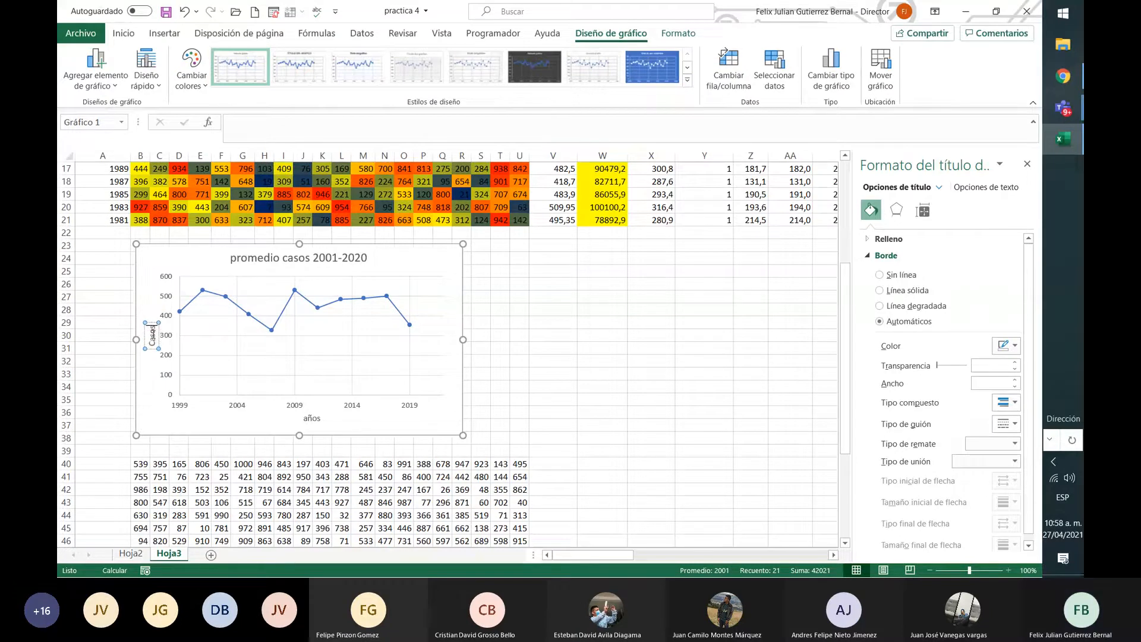
click(621, 362)
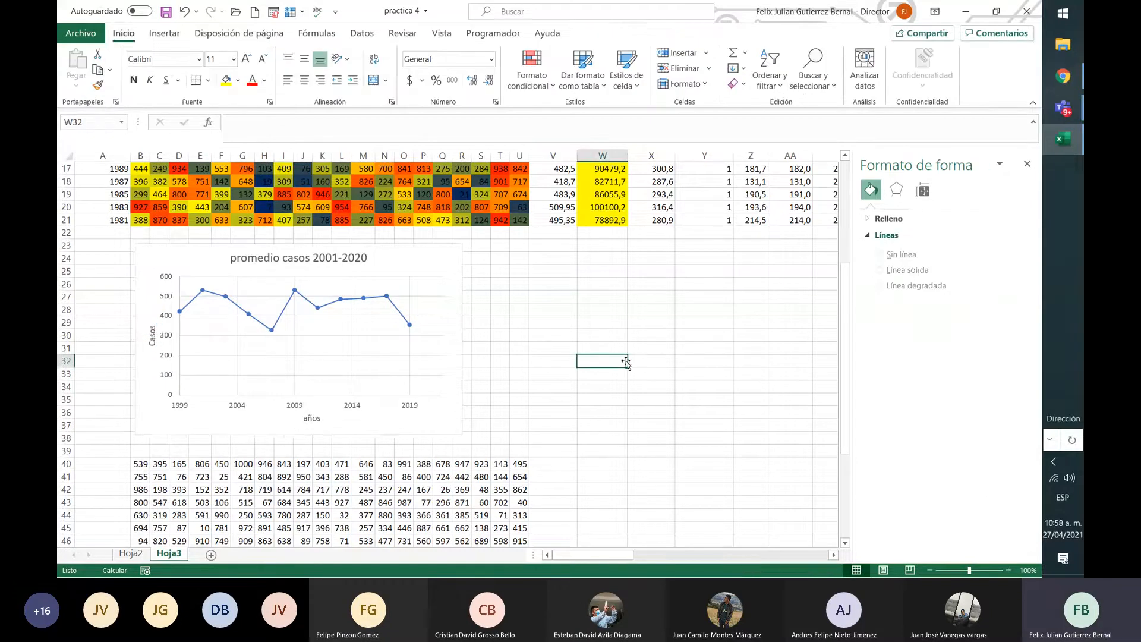
Shorten the horizontal axis title to the singular "año"
click(318, 419)
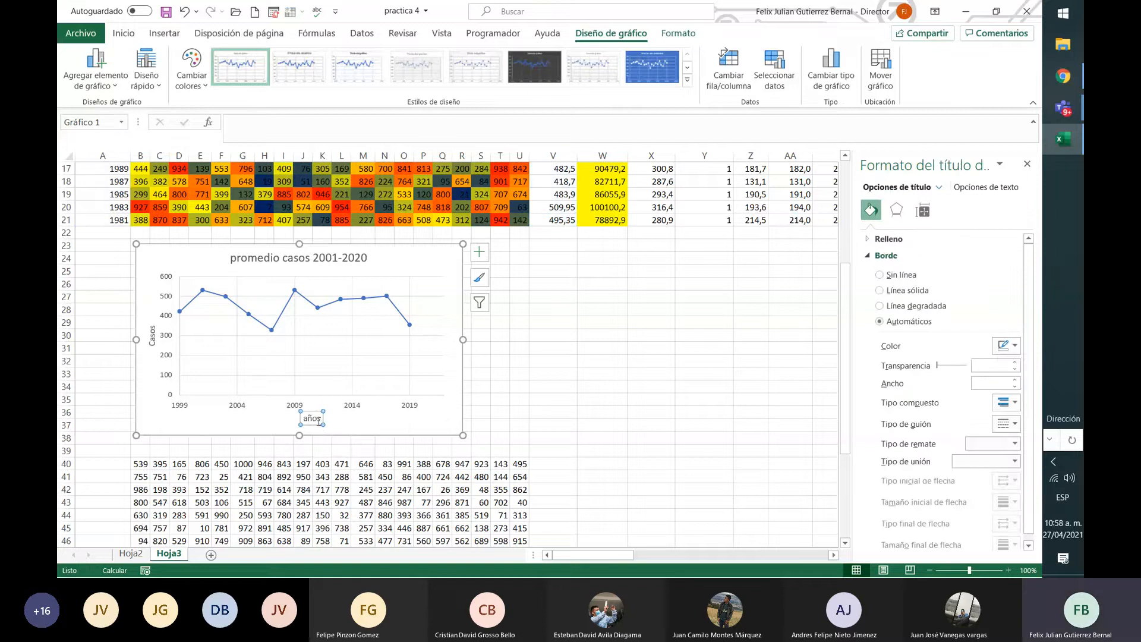
click(323, 418)
key(BackSpace)
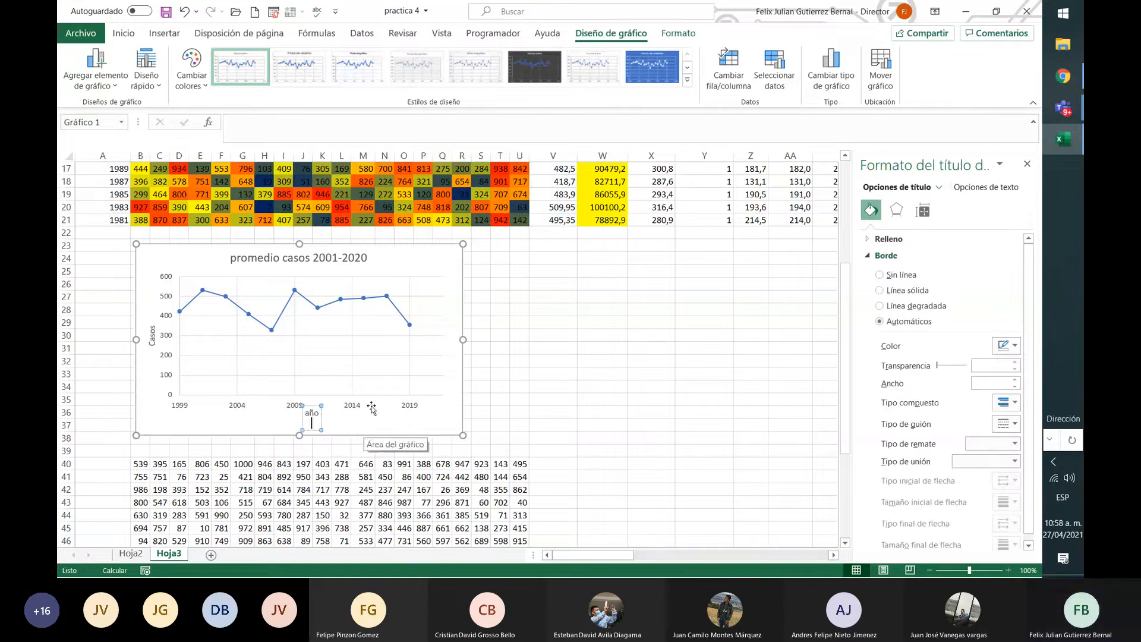
click(544, 343)
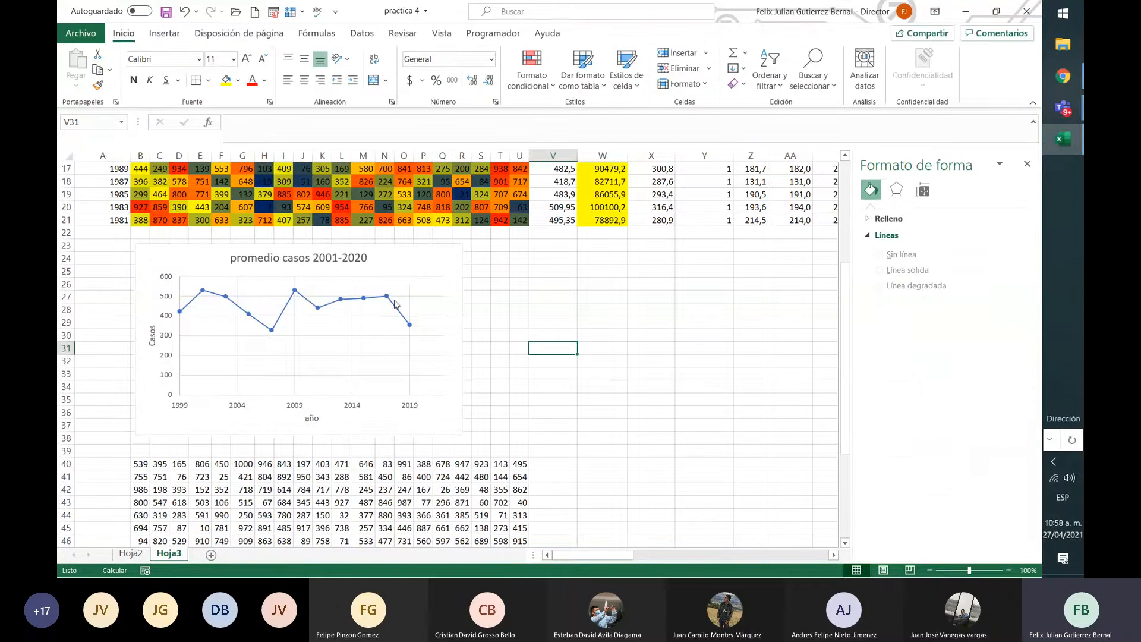
Show the chart's legend and widen the chart to make room for it, extending it to about the end of column V
click(441, 274)
click(481, 255)
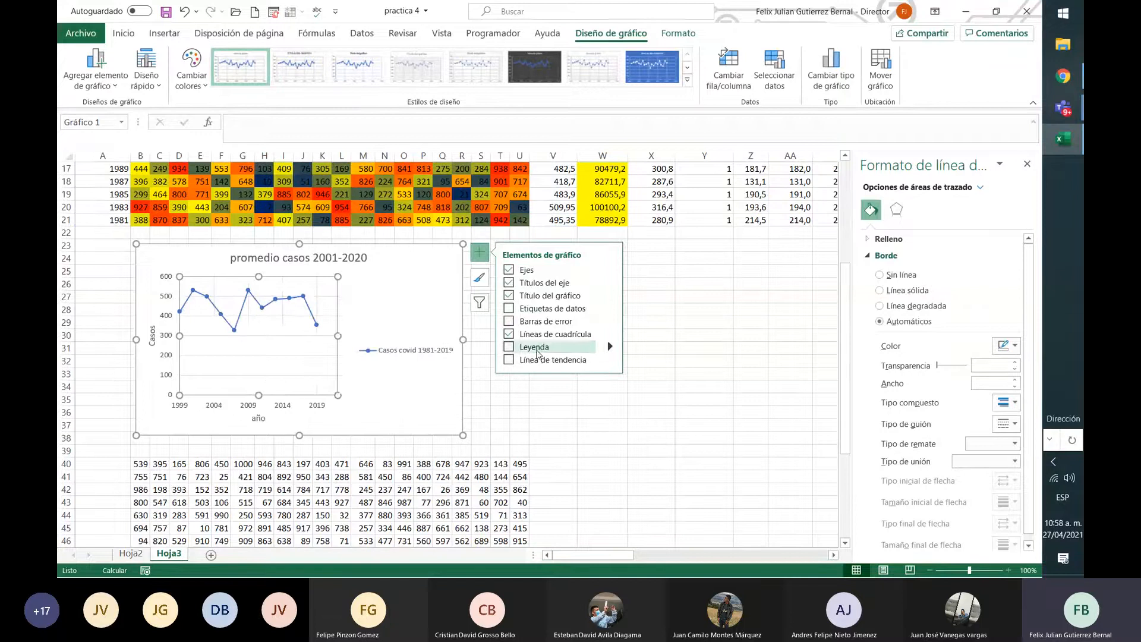
click(535, 348)
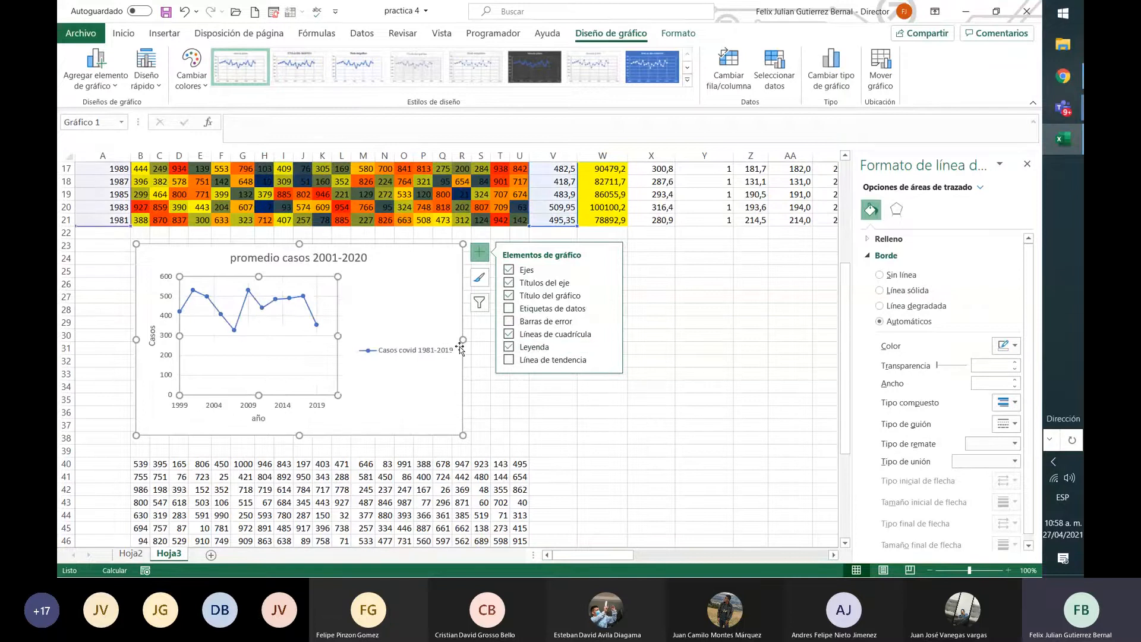
drag(461, 349, 548, 350)
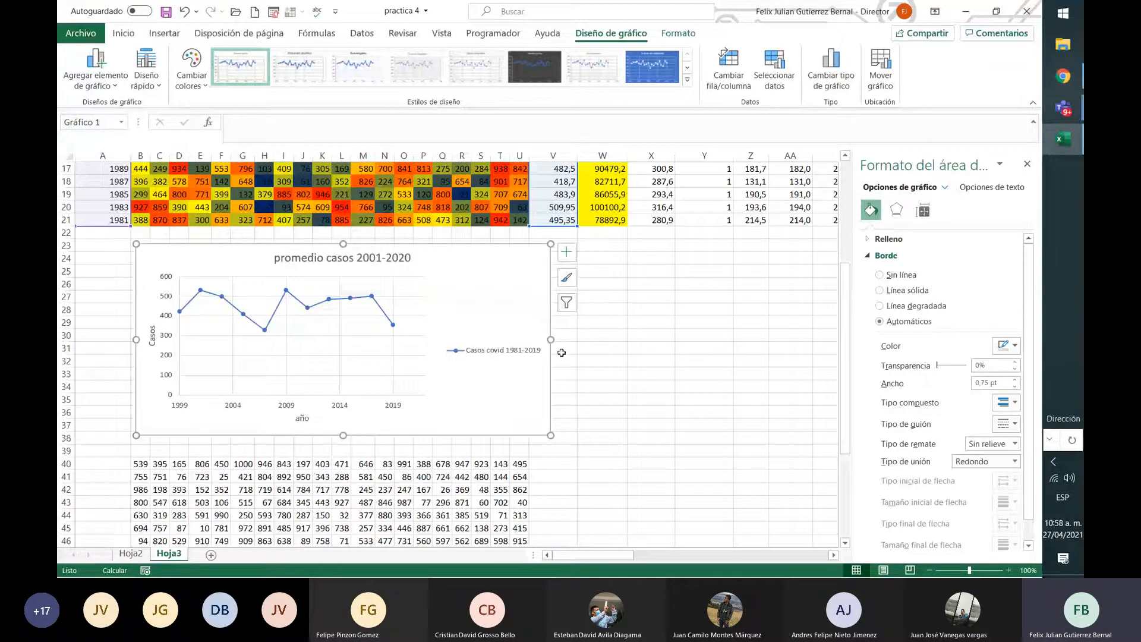
click(346, 374)
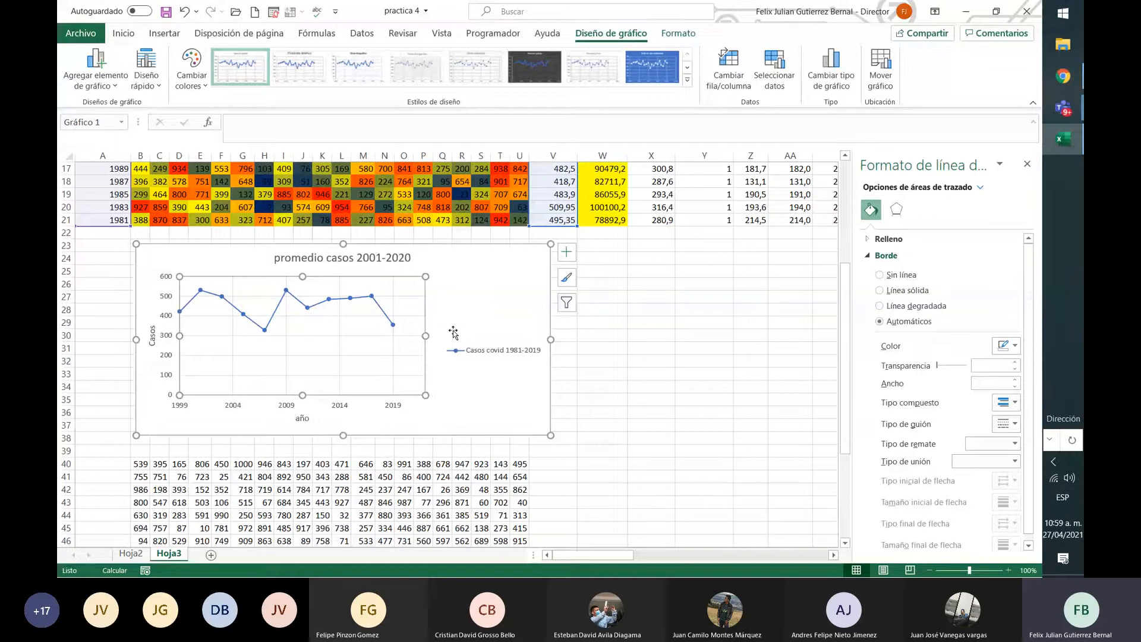
click(383, 311)
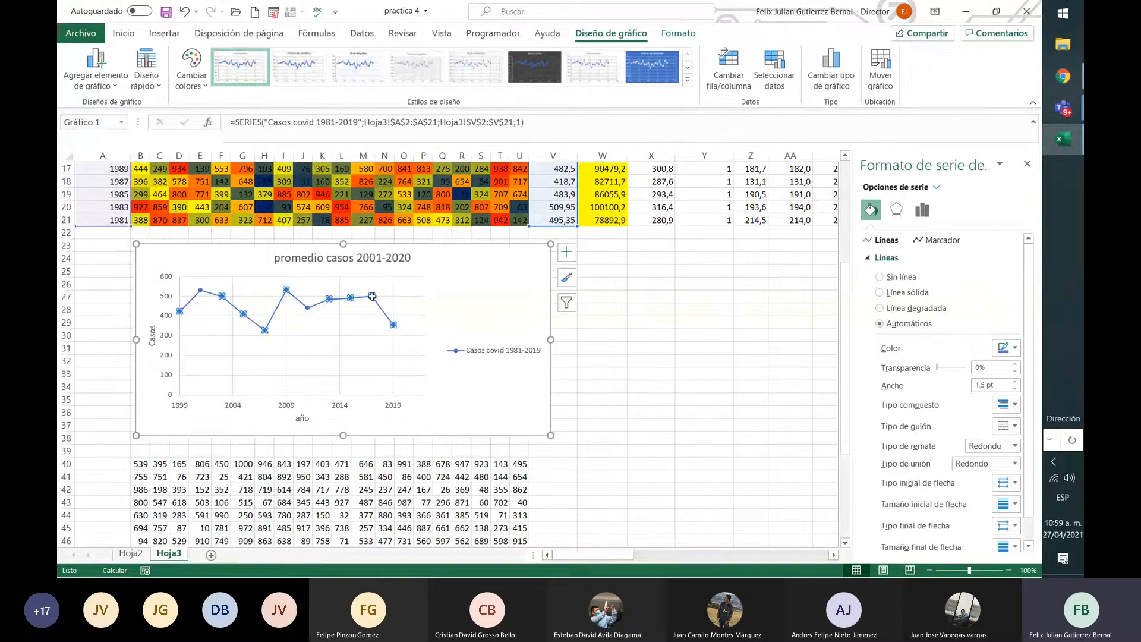
click(923, 210)
click(896, 210)
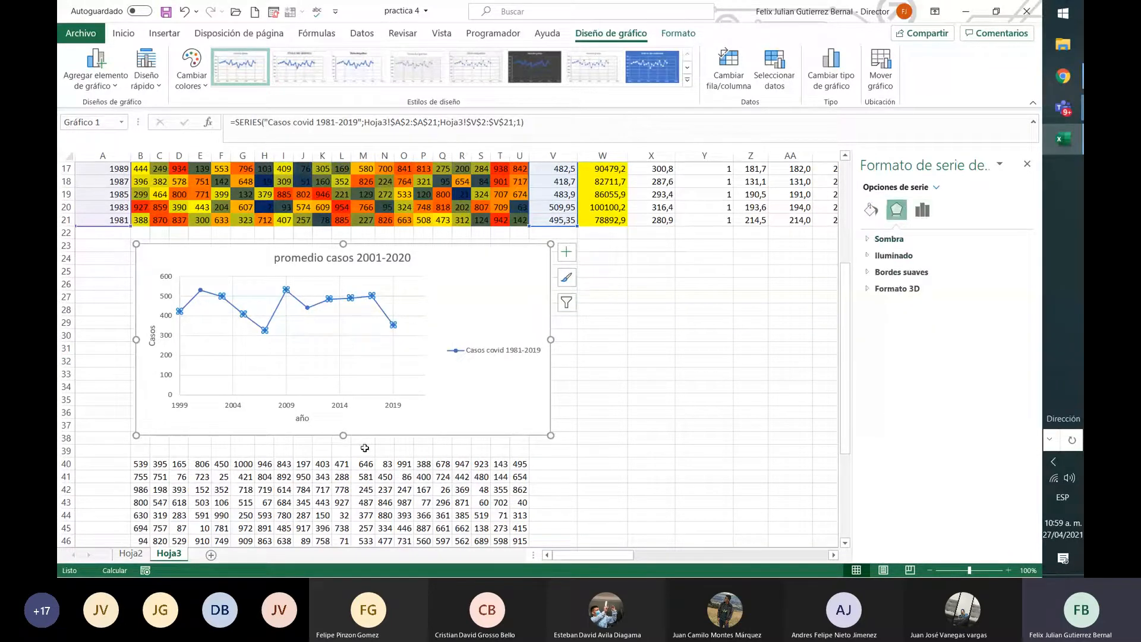
click(340, 313)
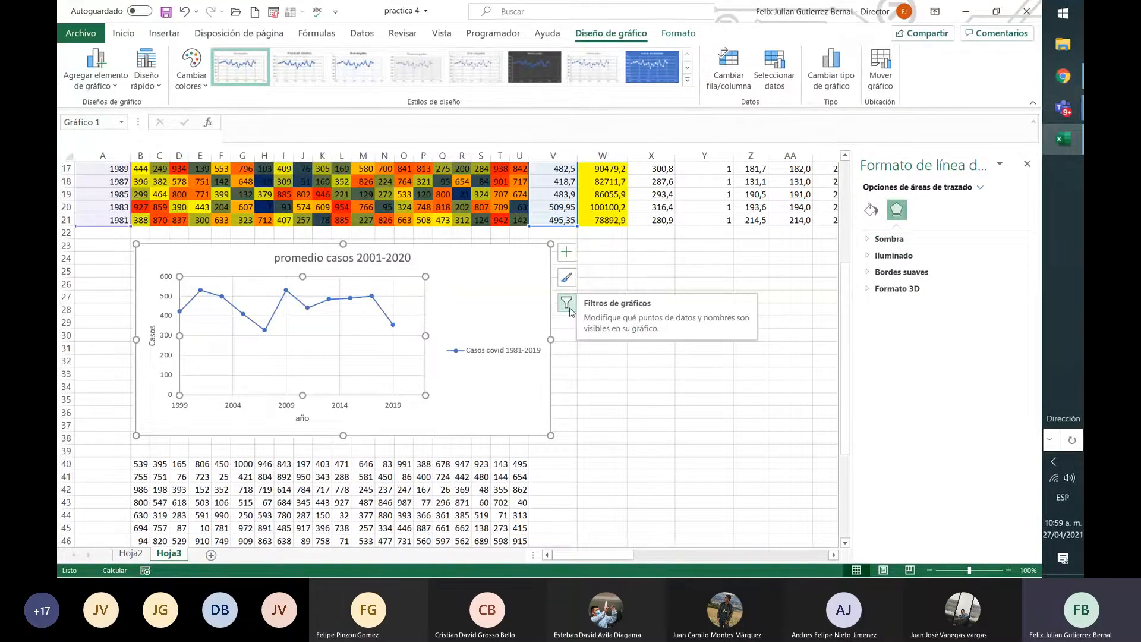
Add a second data series to the chart, taking its X values from the years in A2:A21 of Hoja3
scroll(642, 301, up, 1)
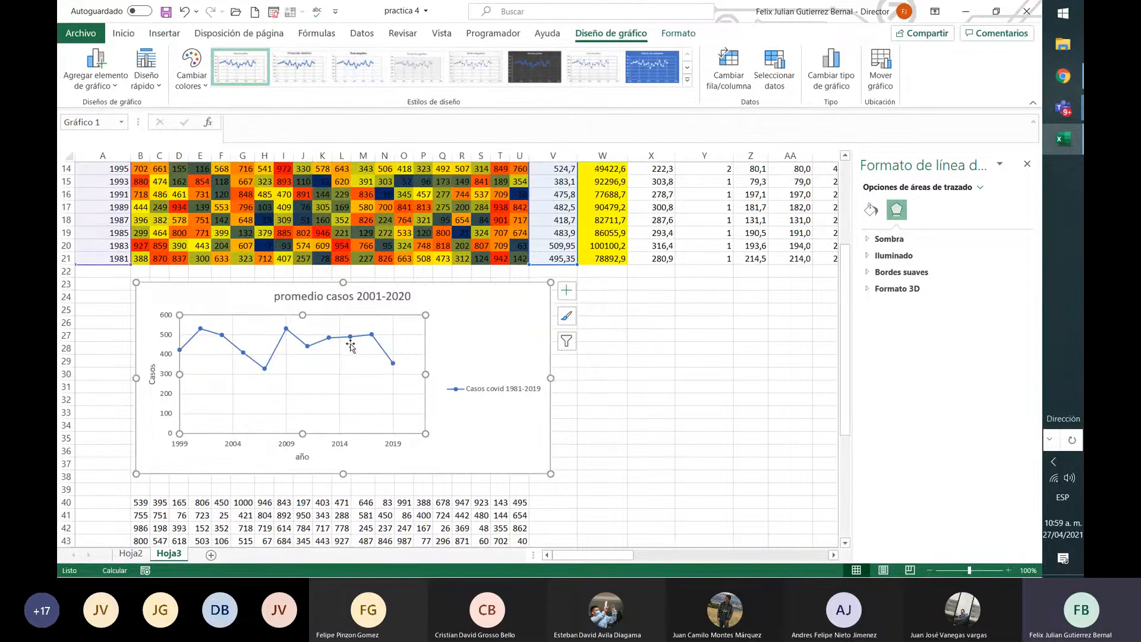
drag(407, 350, 410, 349)
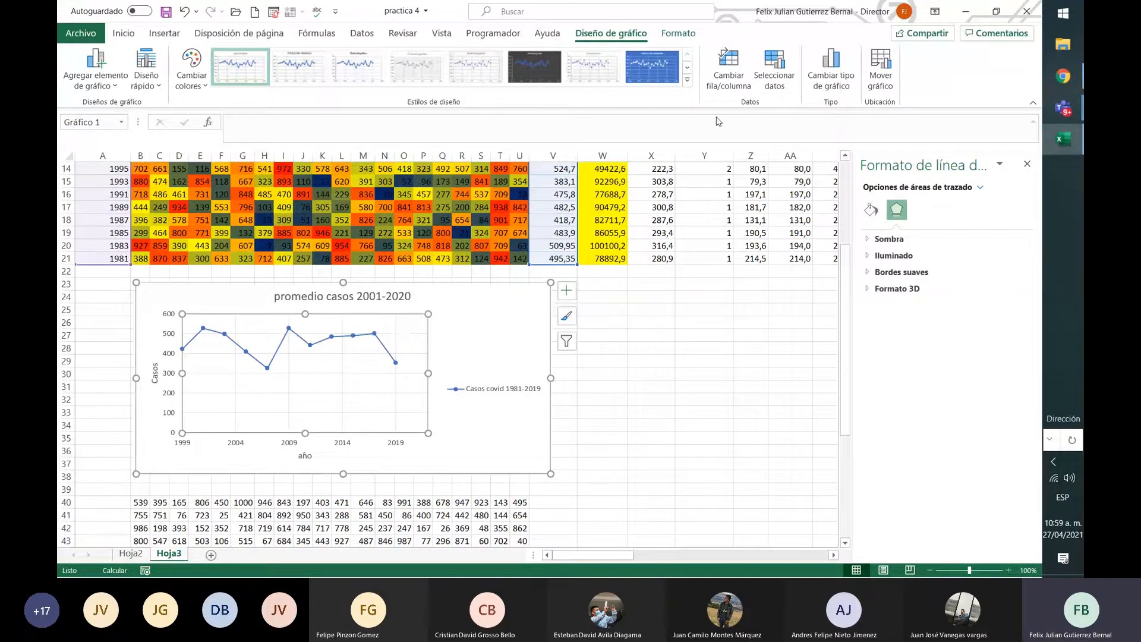
click(771, 81)
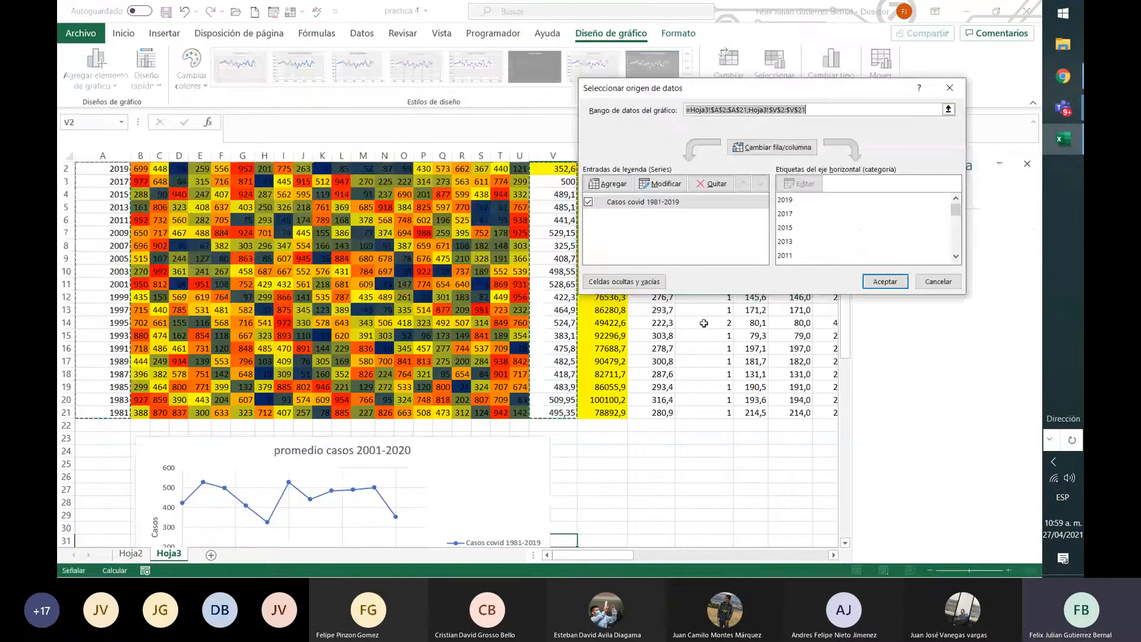
click(612, 186)
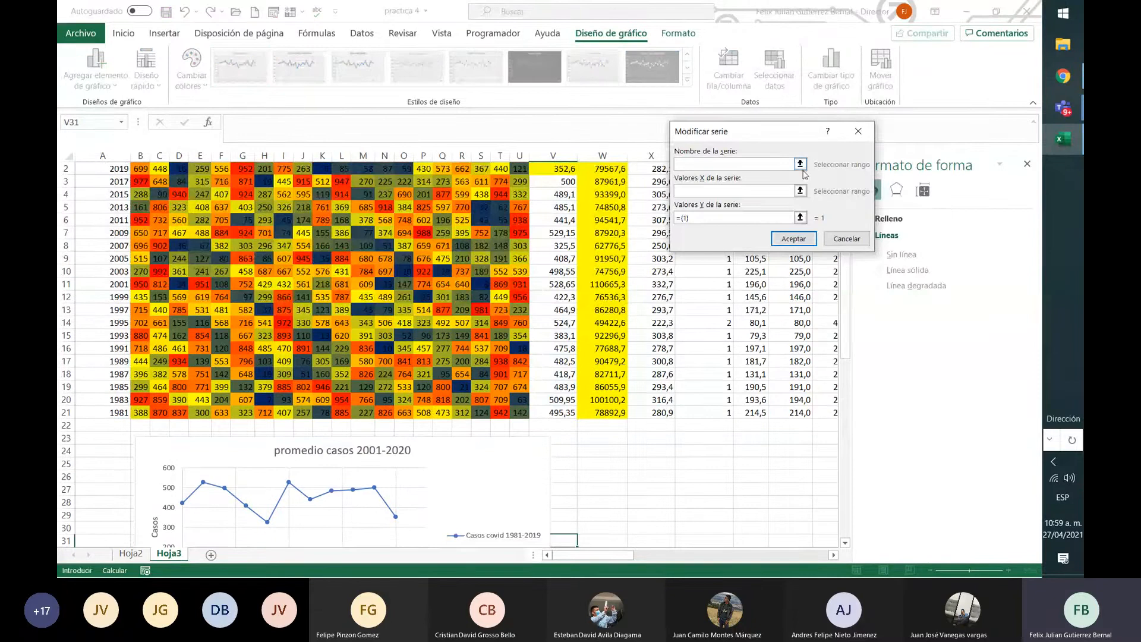
click(801, 191)
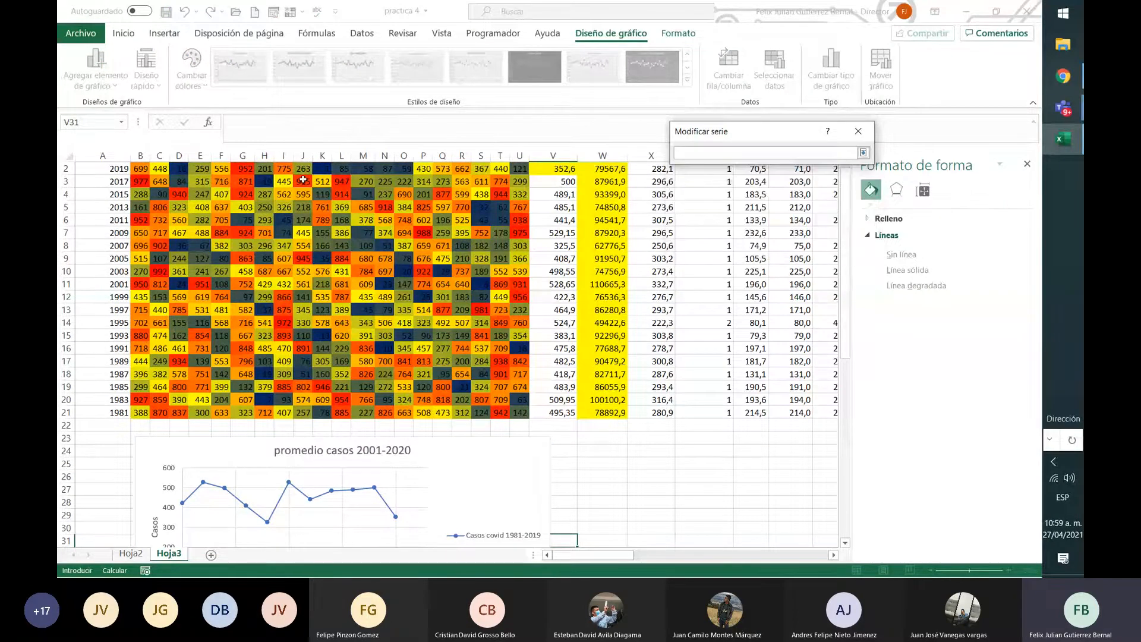
drag(103, 169, 103, 412)
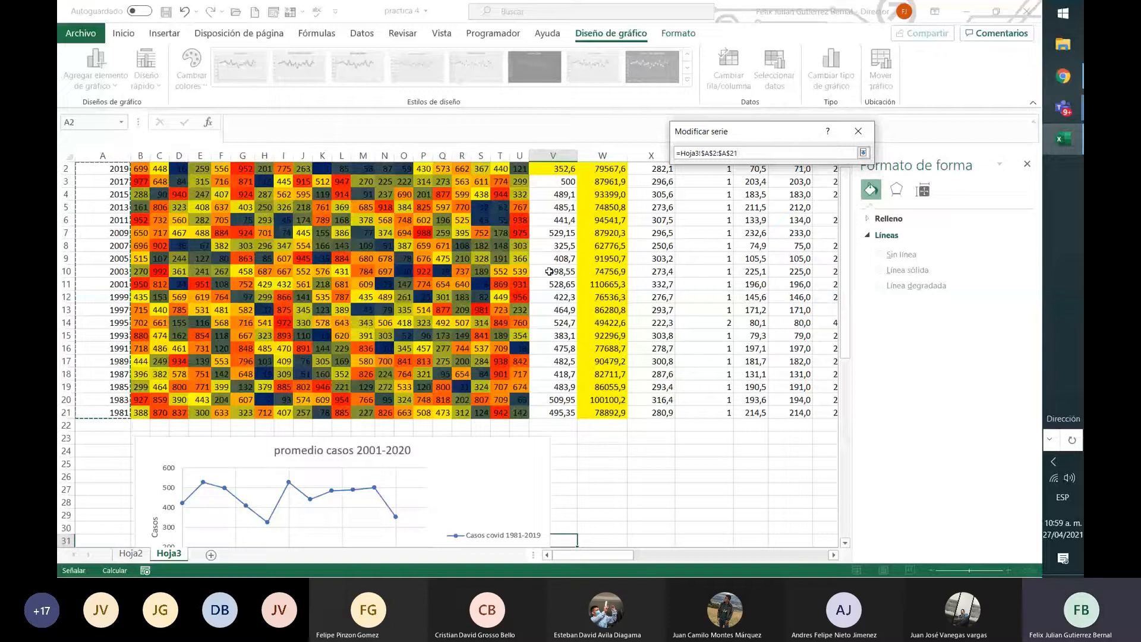
click(864, 153)
Set the new series' Y values to the standard deviations in X2:X21 and apply the data source changes
click(801, 217)
scroll(705, 257, up, 1)
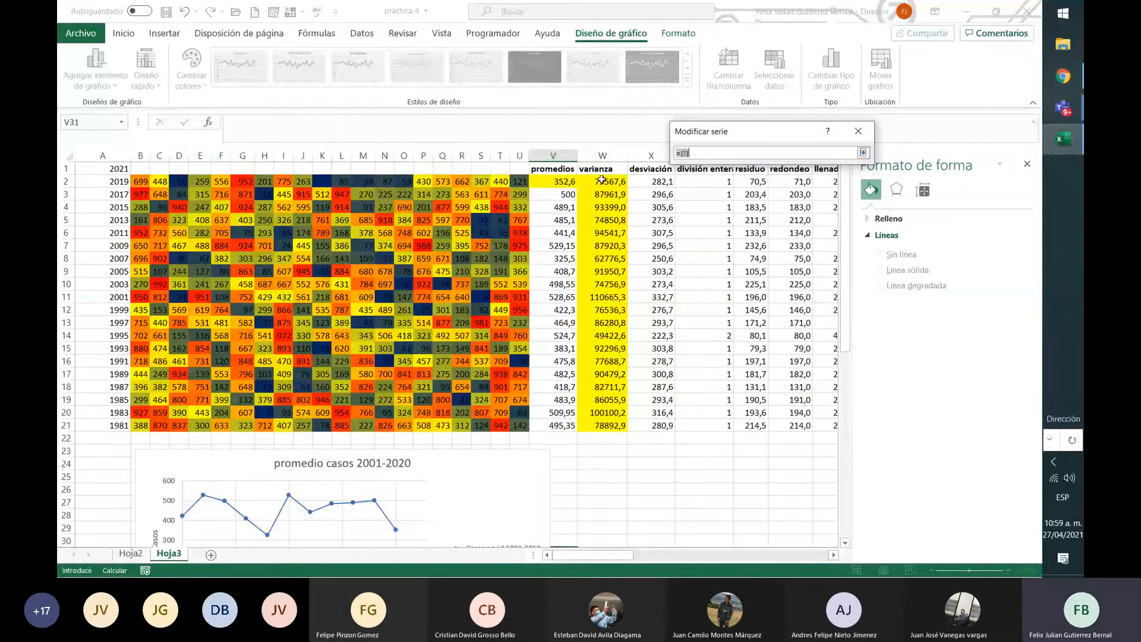
drag(651, 181, 650, 421)
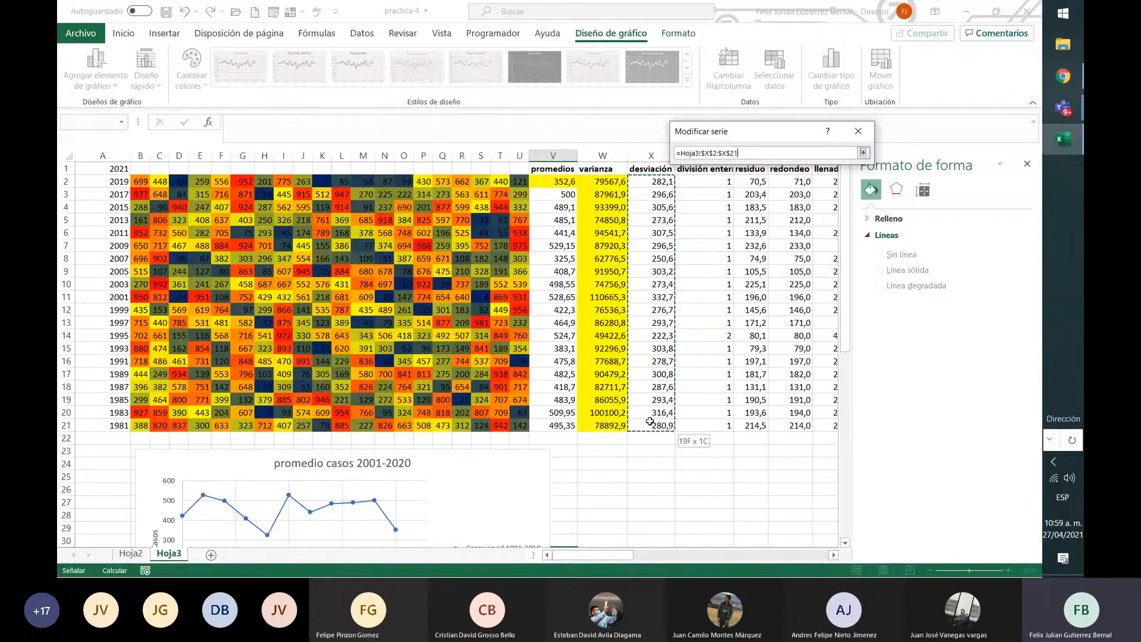
click(864, 153)
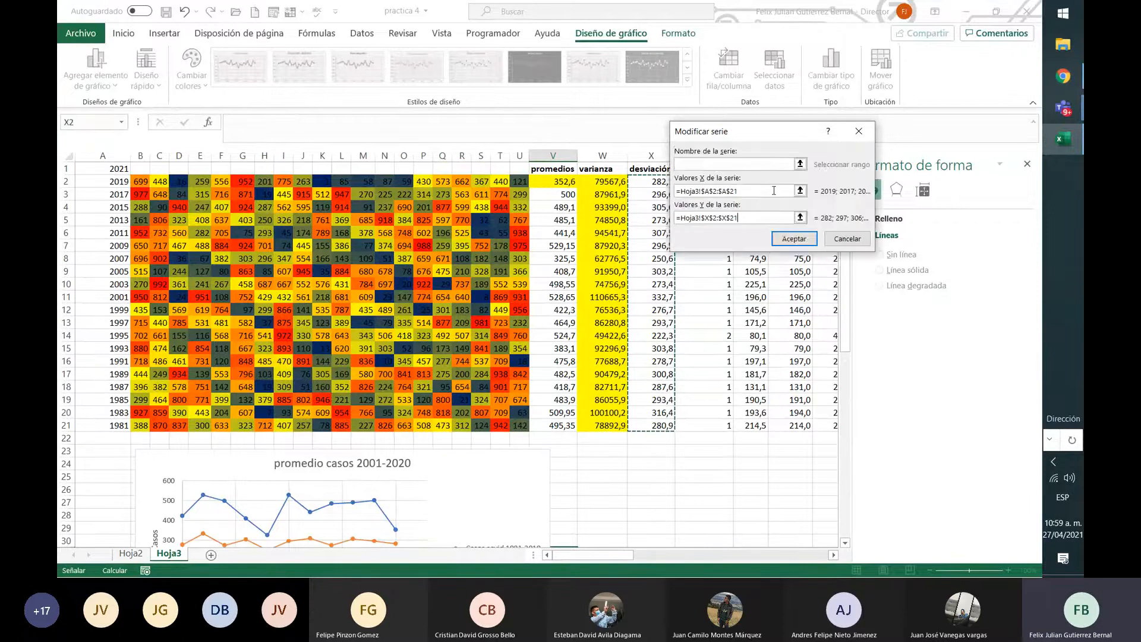
click(786, 239)
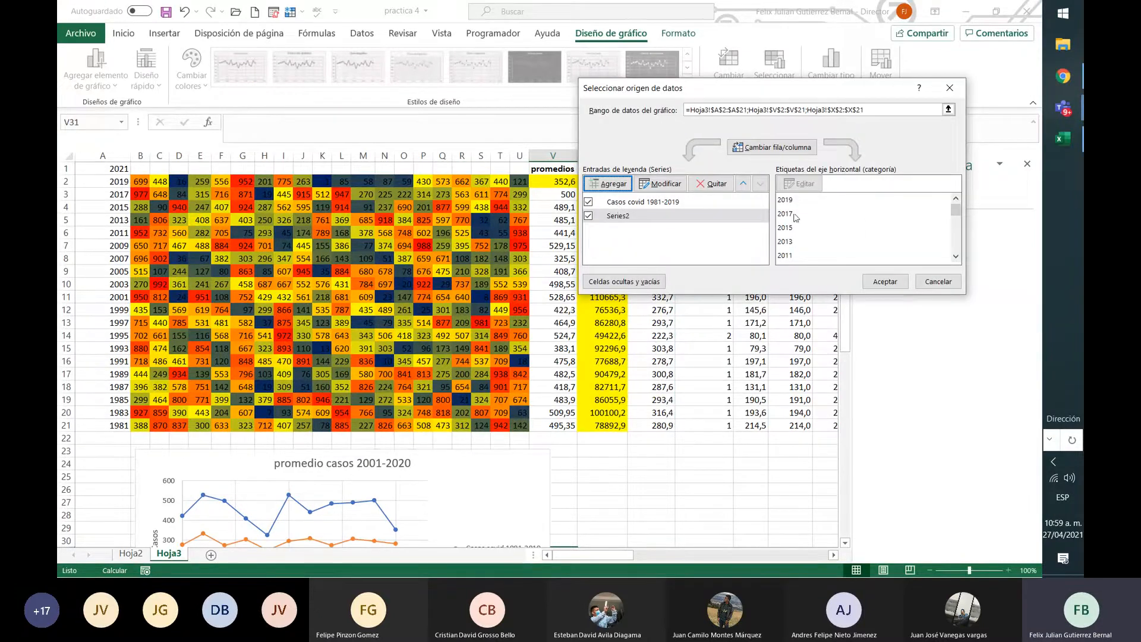
click(885, 281)
scroll(618, 414, down, 2)
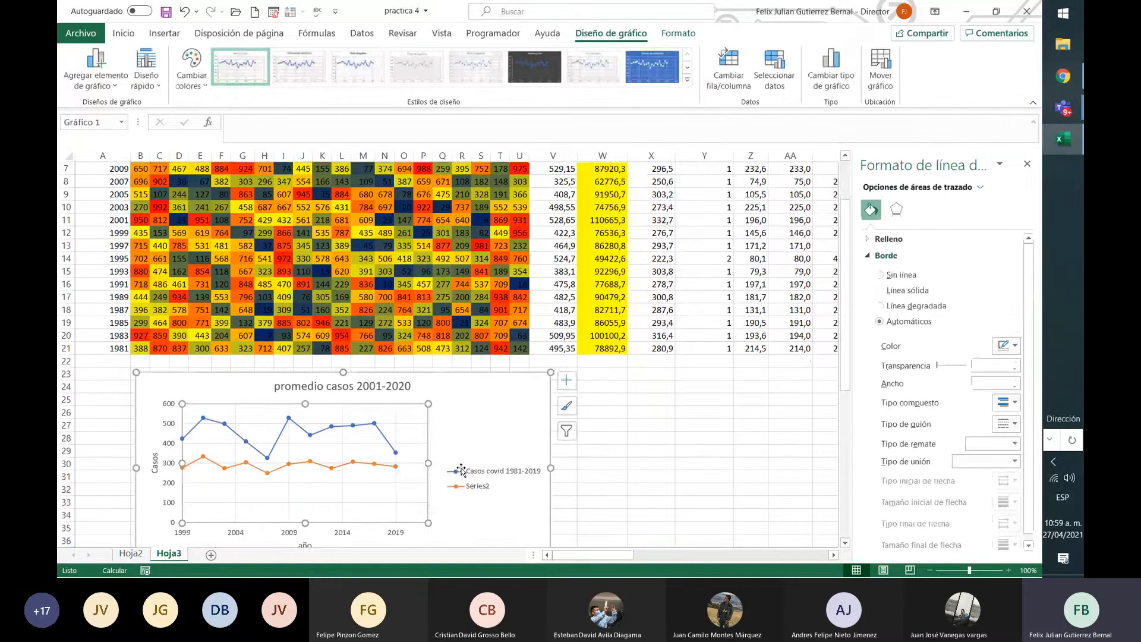
scroll(461, 471, down, 1)
click(485, 454)
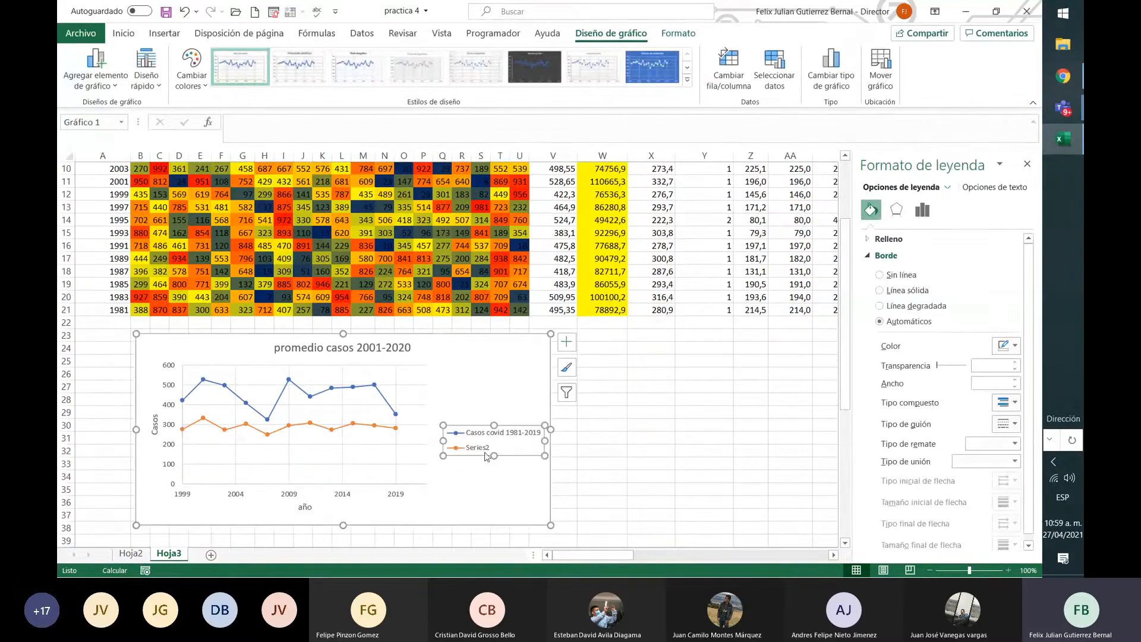
click(568, 348)
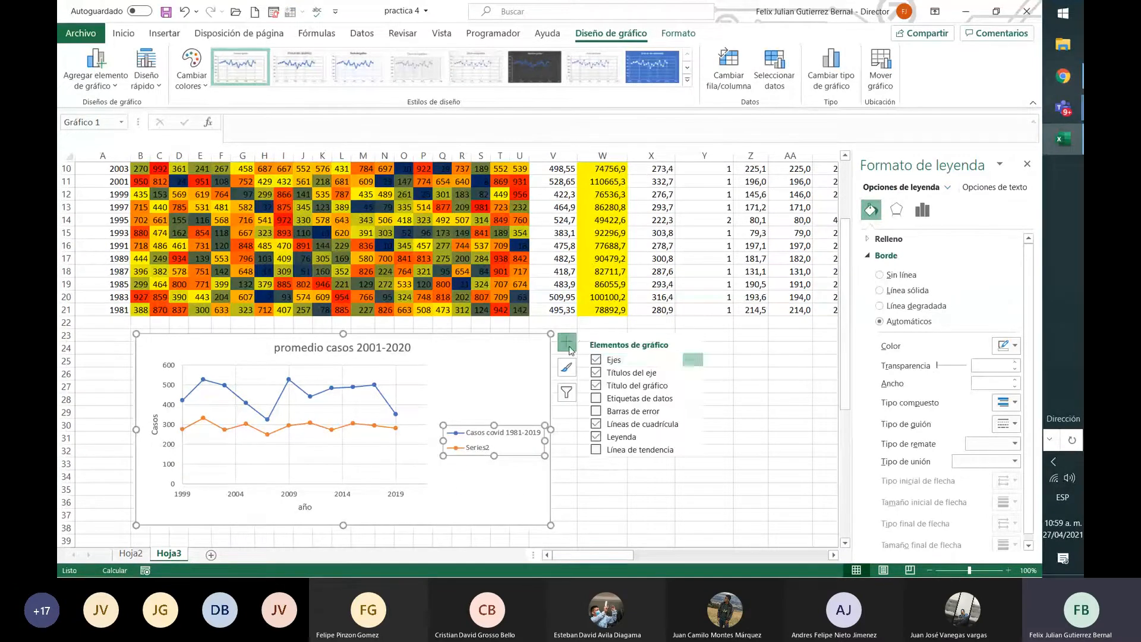
click(750, 361)
click(386, 404)
Name the chart's second data series "desviación tipica"
click(481, 366)
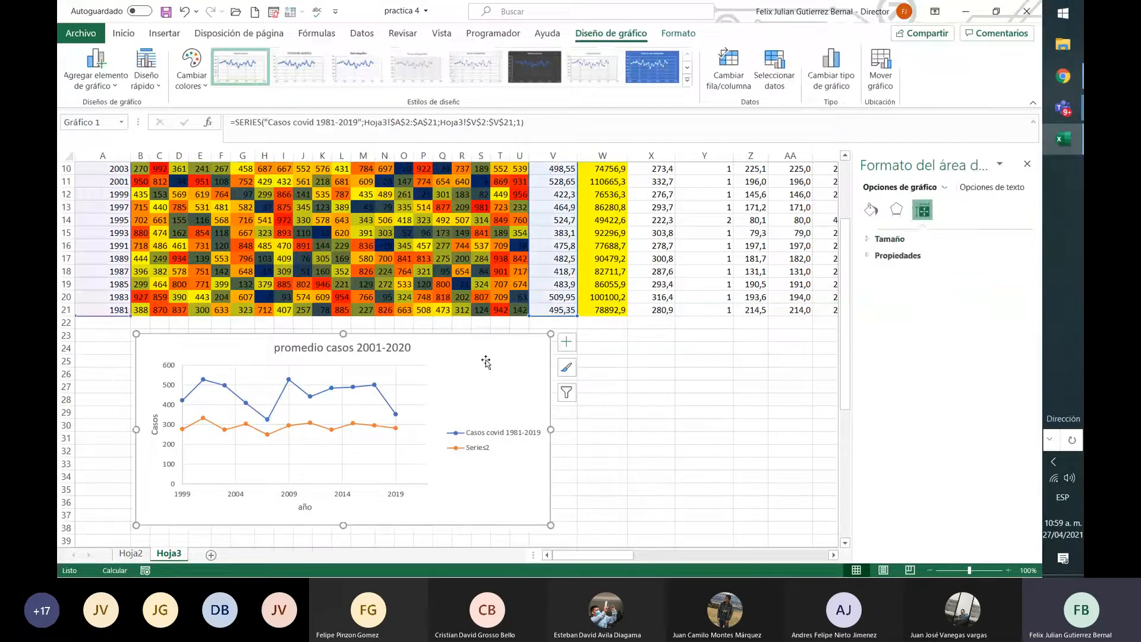
click(775, 66)
click(662, 215)
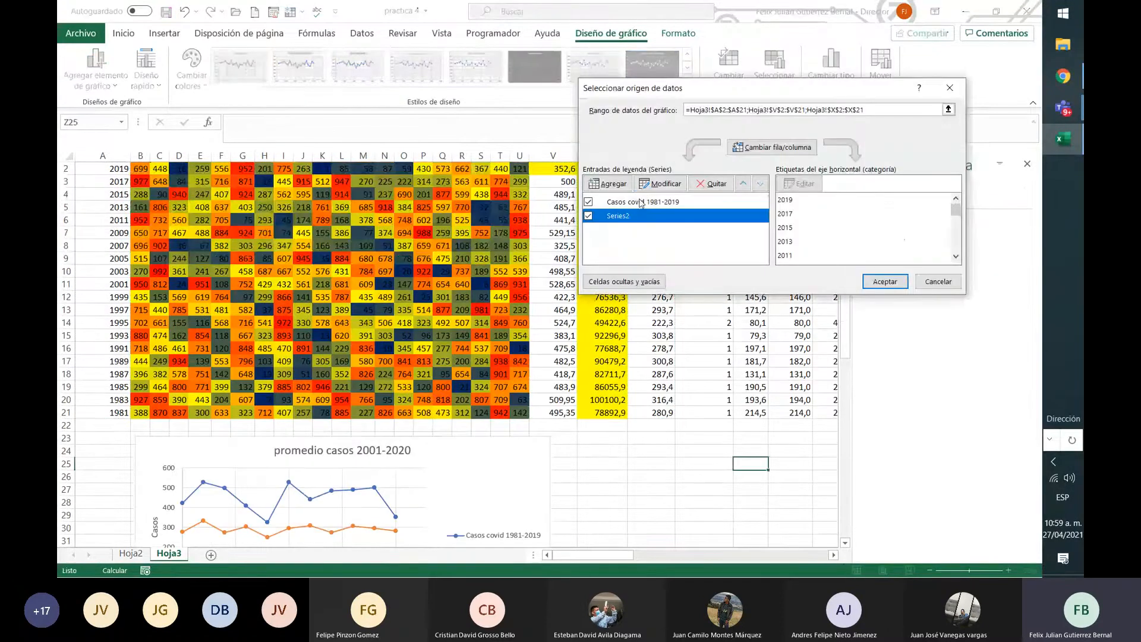
click(671, 189)
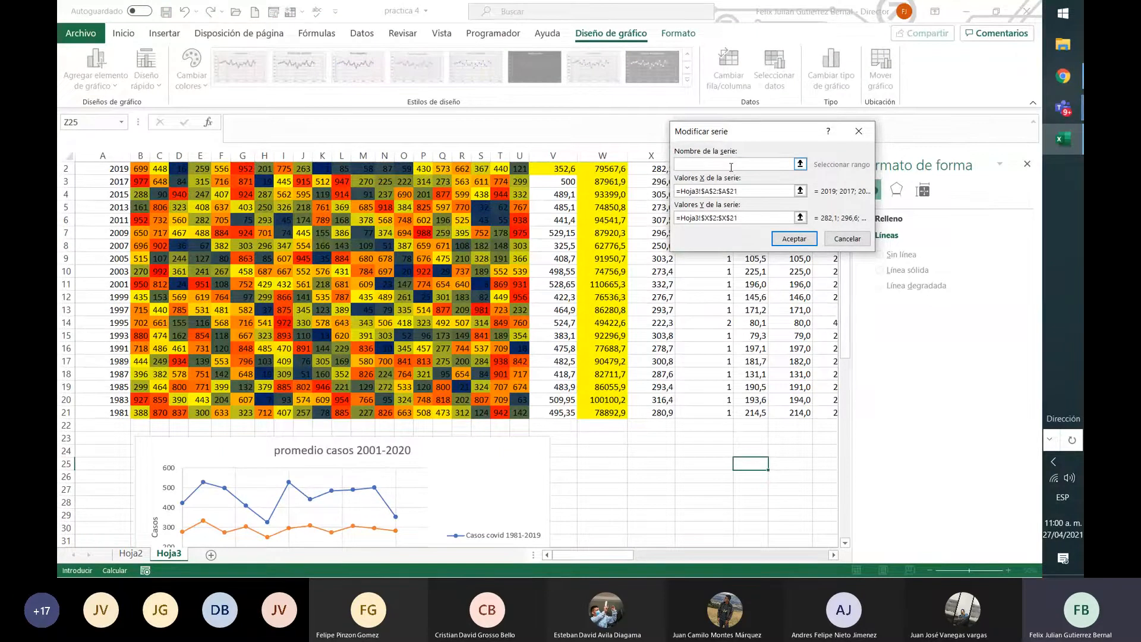
text(desviación tipica)
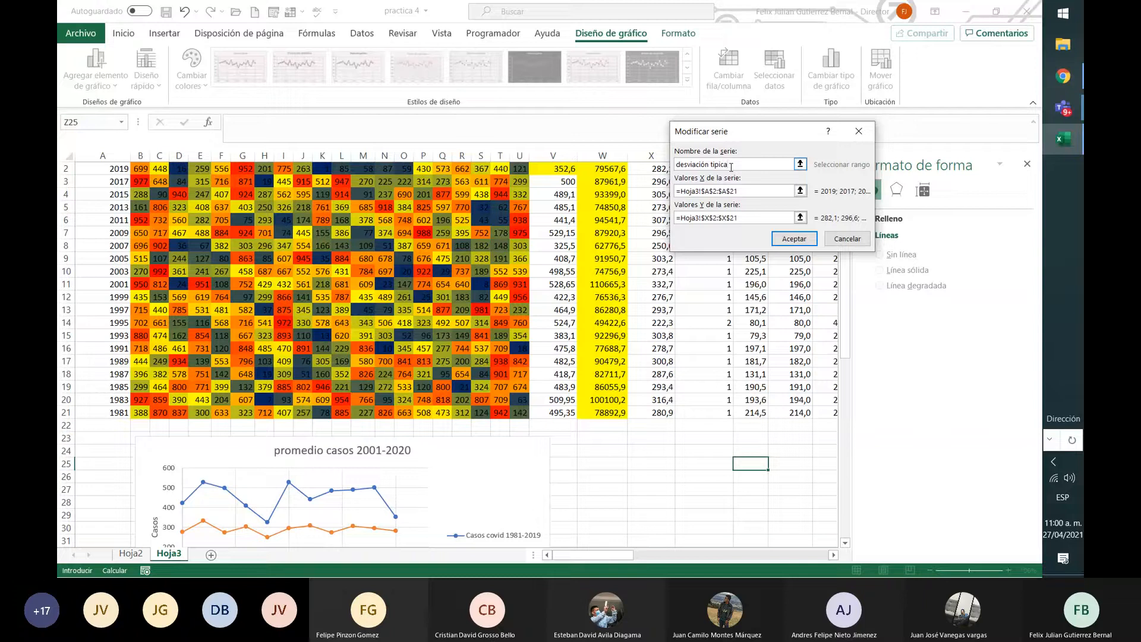
click(806, 240)
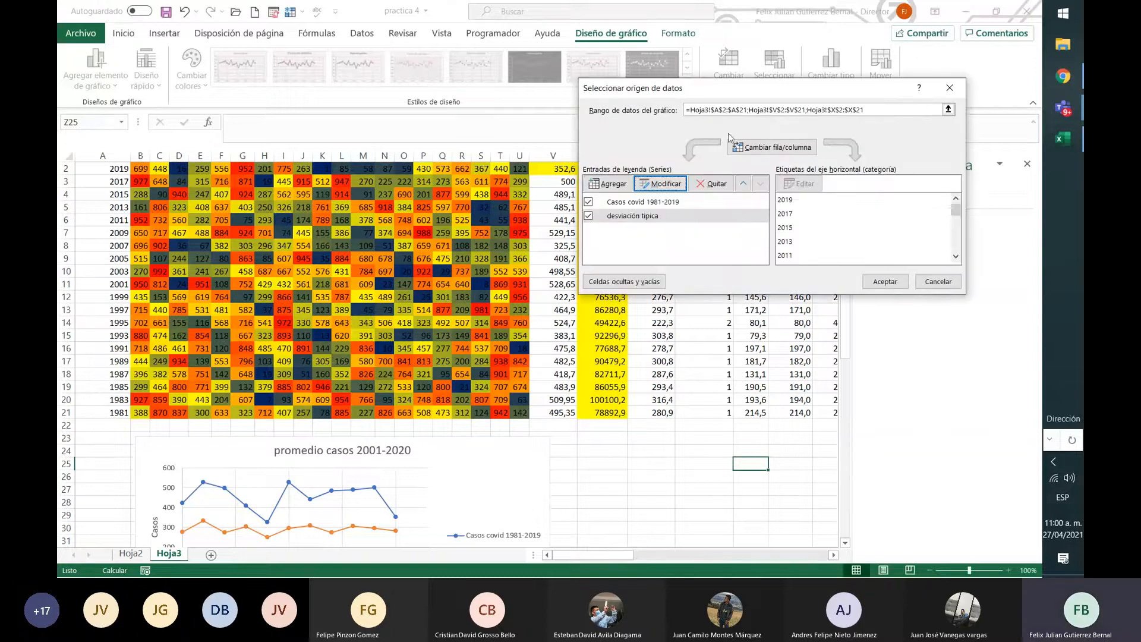
Add another data series to the chart, taking its X values from the years in A2:A21 of Hoja3
click(610, 188)
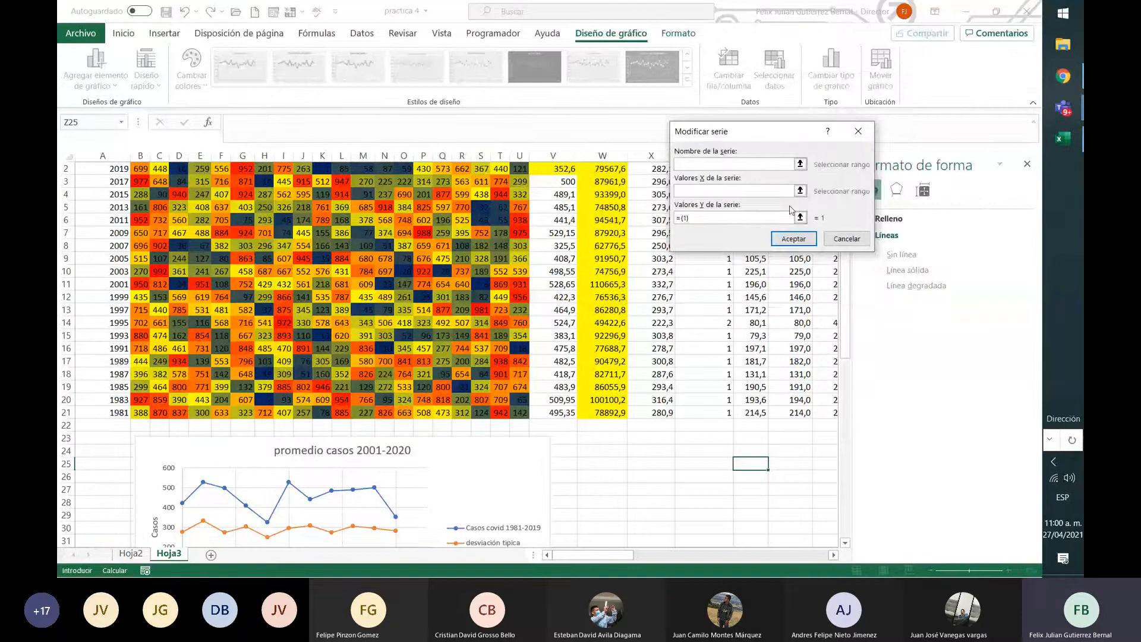
click(793, 238)
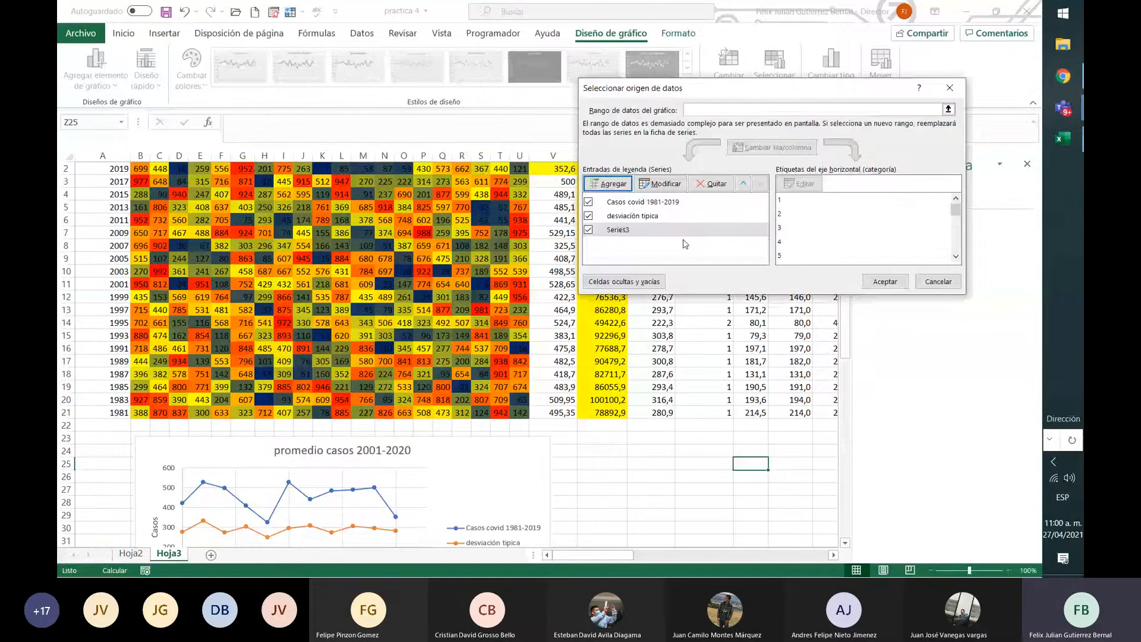
click(662, 185)
click(798, 191)
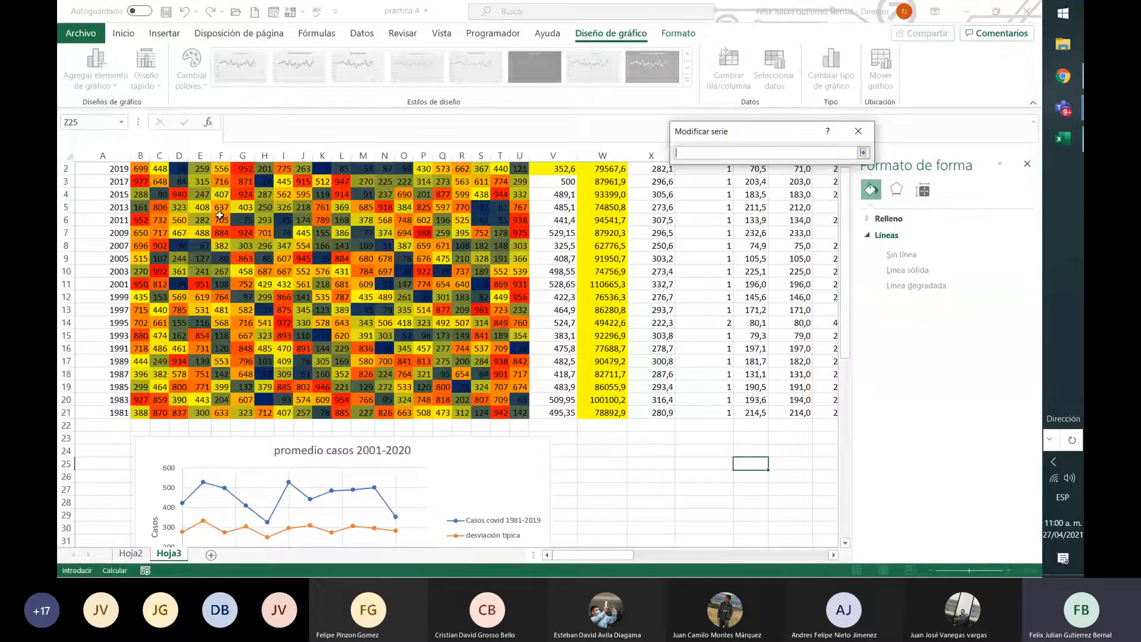
click(101, 171)
drag(101, 171, 104, 412)
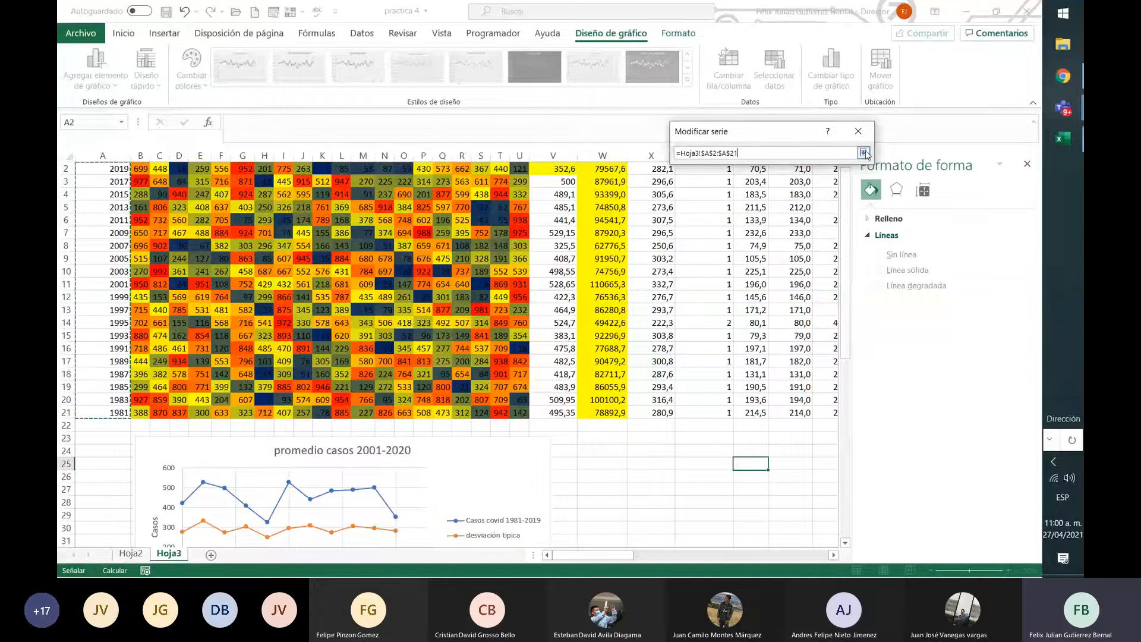
click(863, 153)
Set the new series' Y values to the rounded values in AA2:AA21 and name the series "redondeo"
click(803, 219)
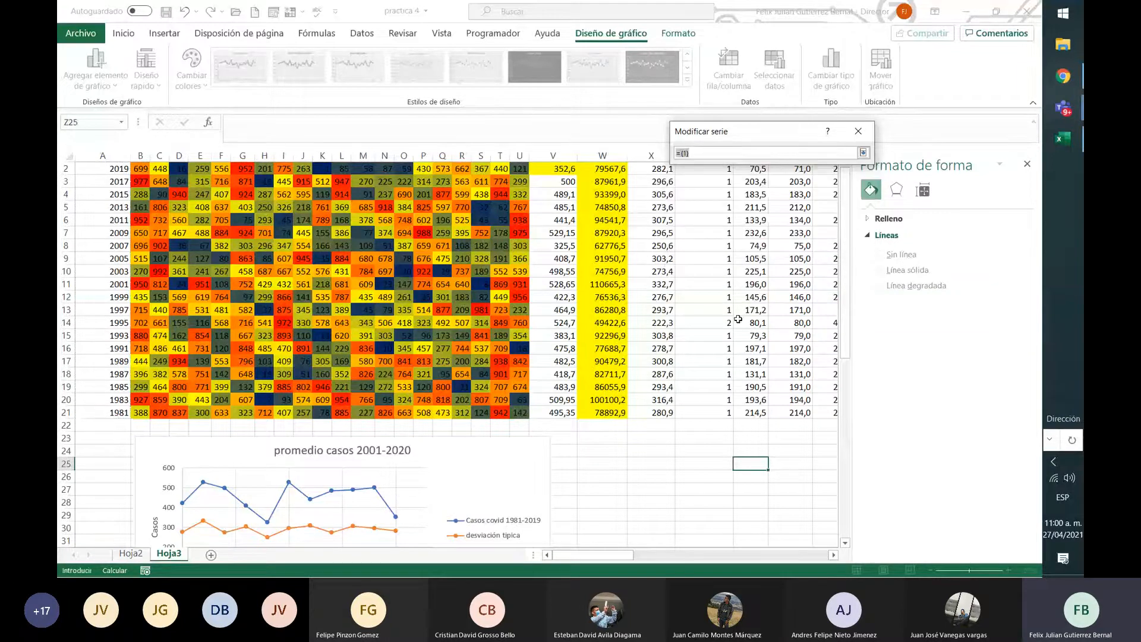
scroll(739, 319, up, 1)
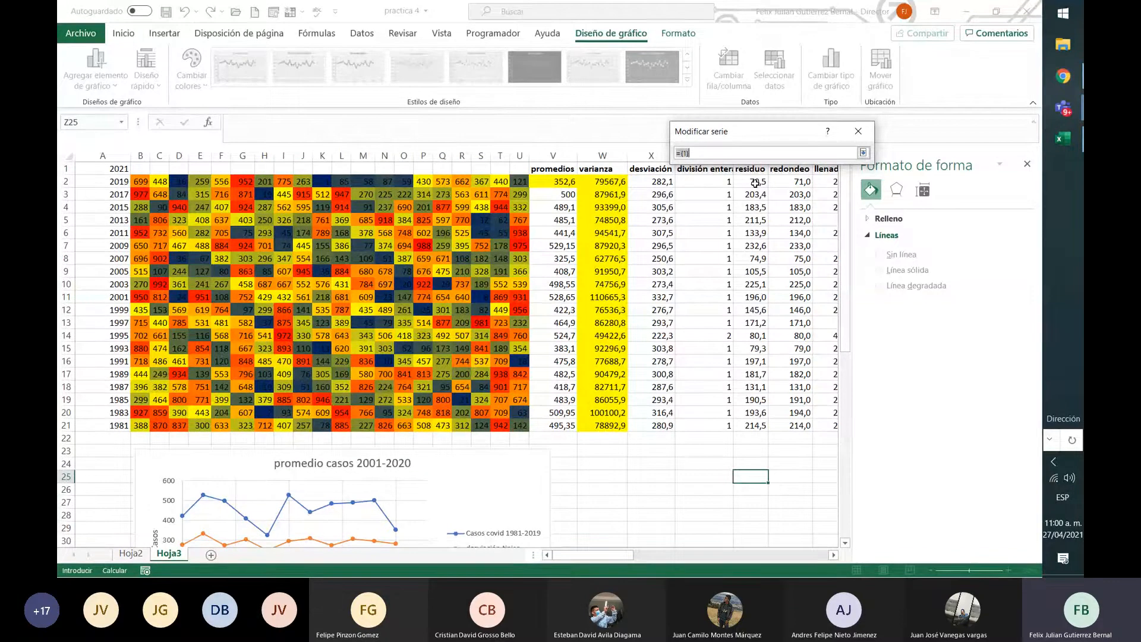
drag(783, 182, 791, 425)
click(864, 153)
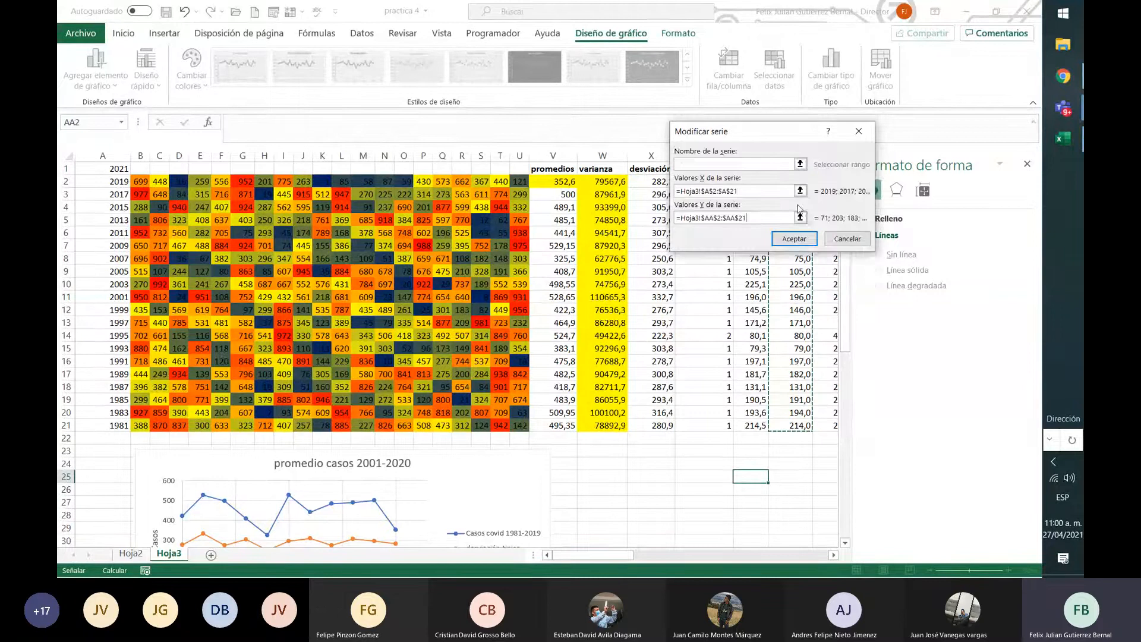
click(754, 164)
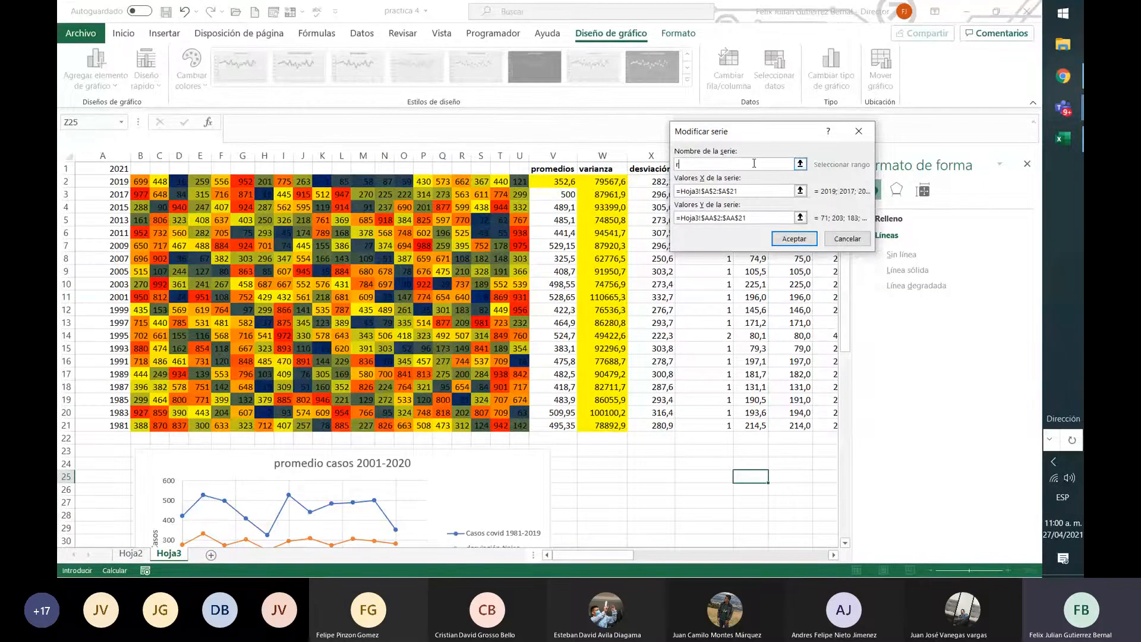
text(redondeo)
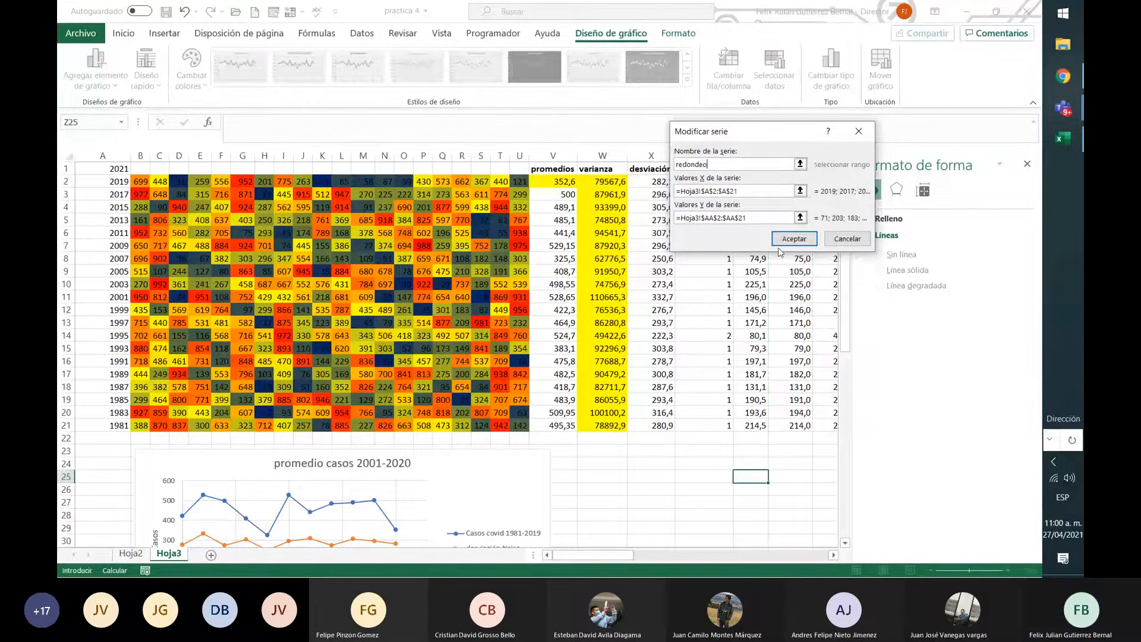
click(794, 238)
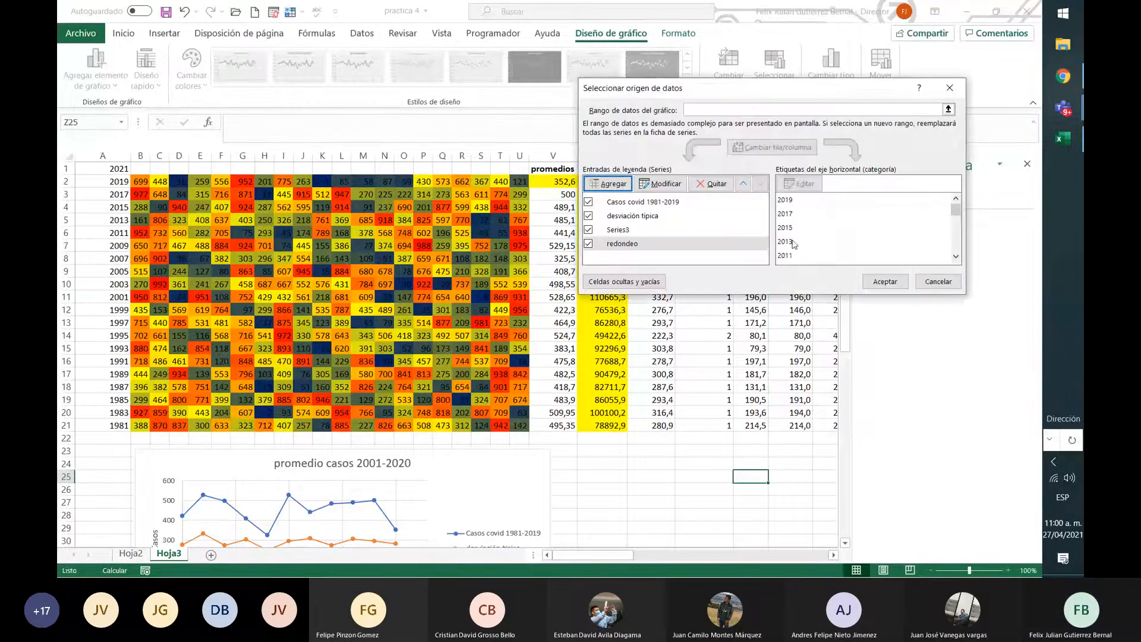
Remove the empty Series3 from the chart's data and apply the data source changes
click(618, 232)
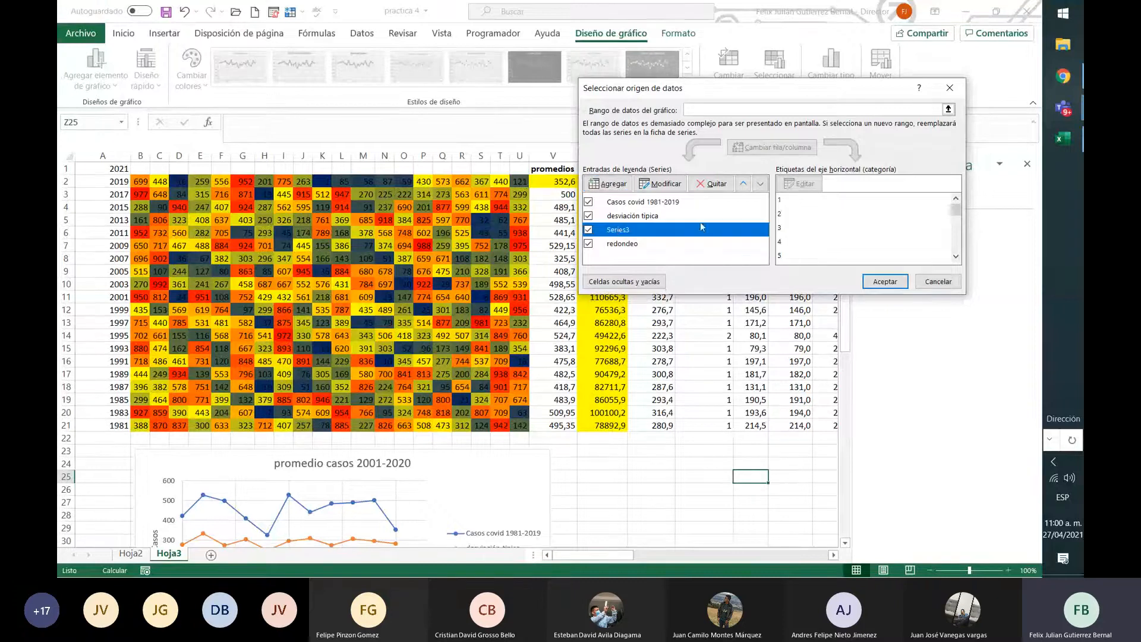
click(588, 231)
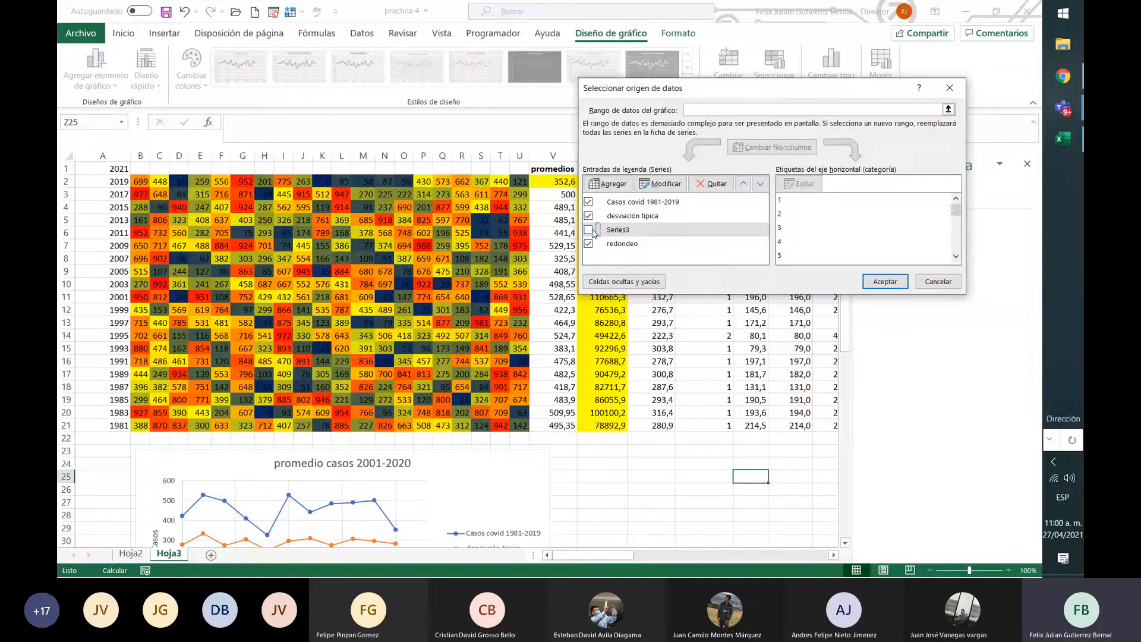
click(590, 231)
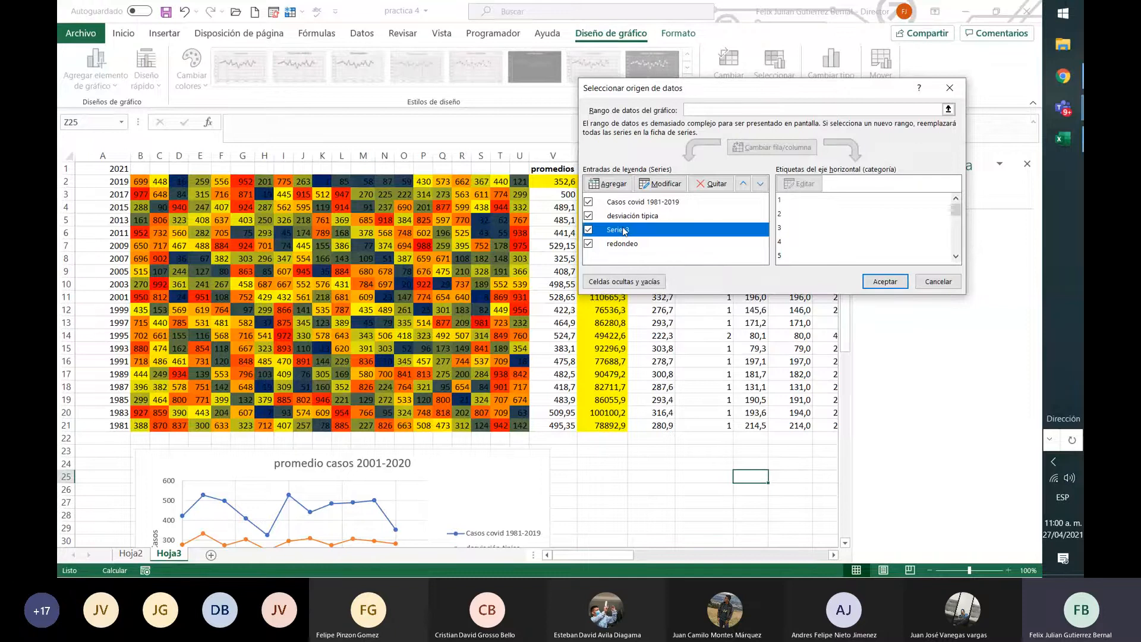
click(716, 184)
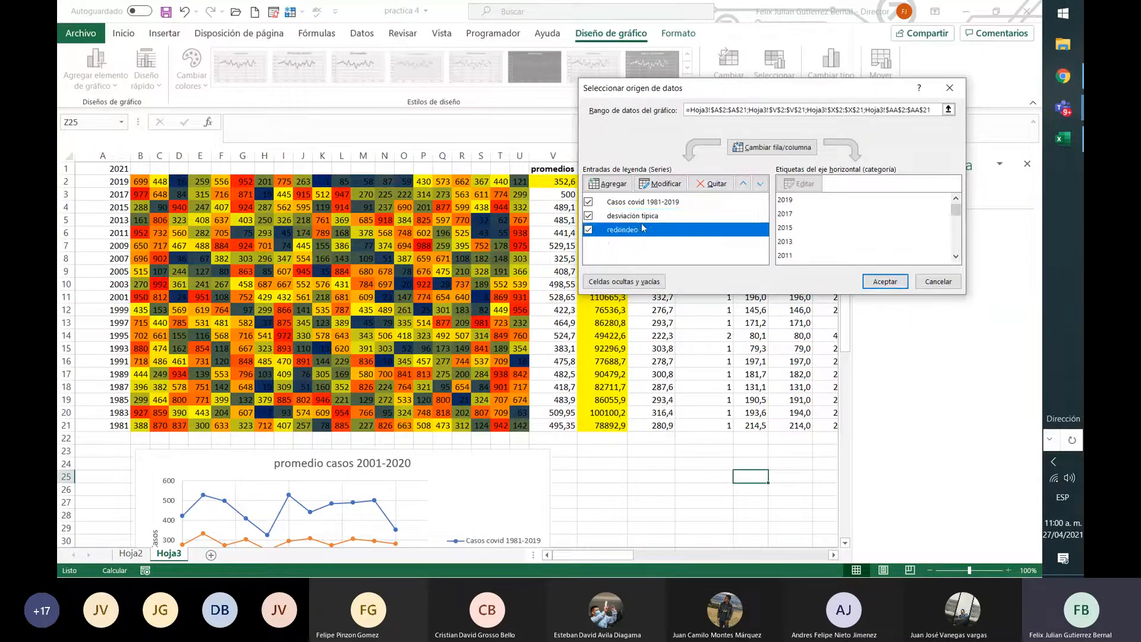
click(651, 203)
click(645, 218)
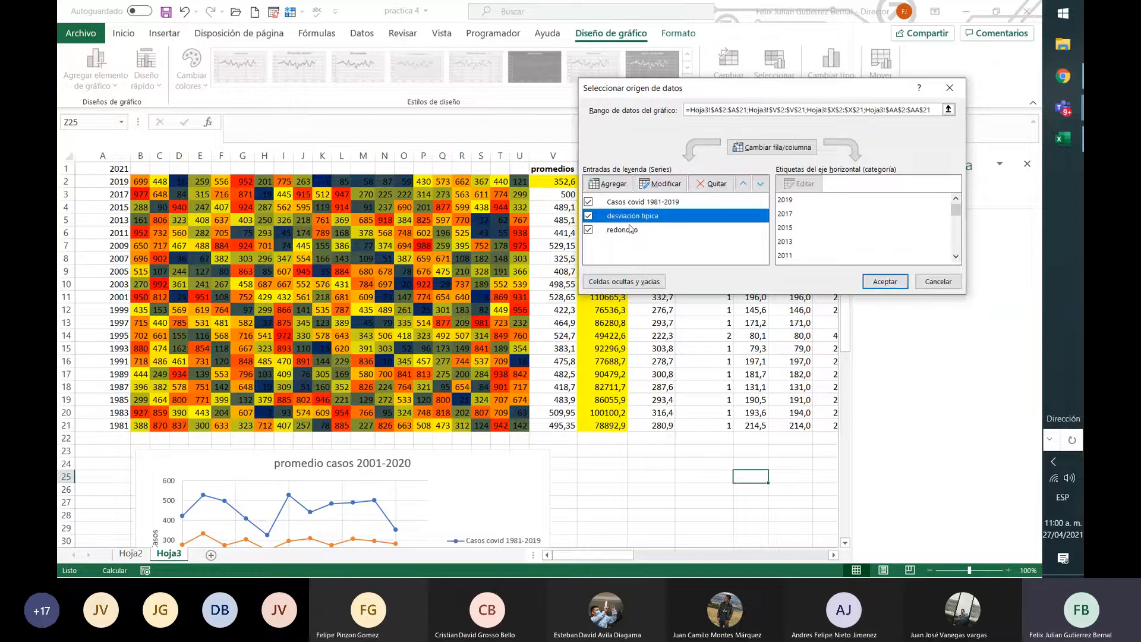
click(634, 231)
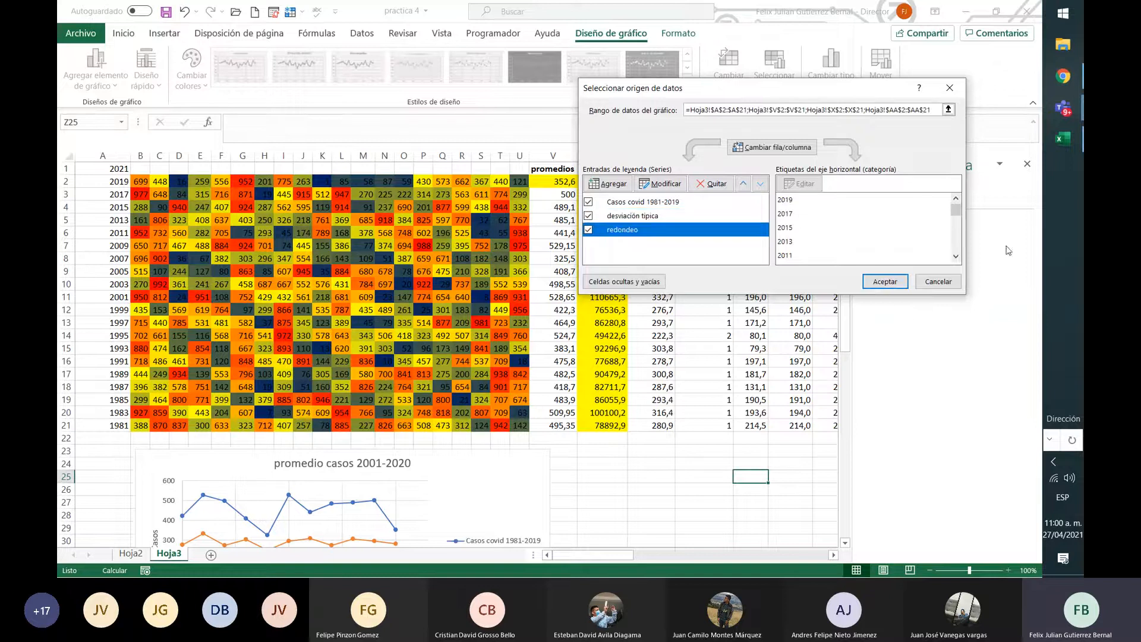
click(885, 281)
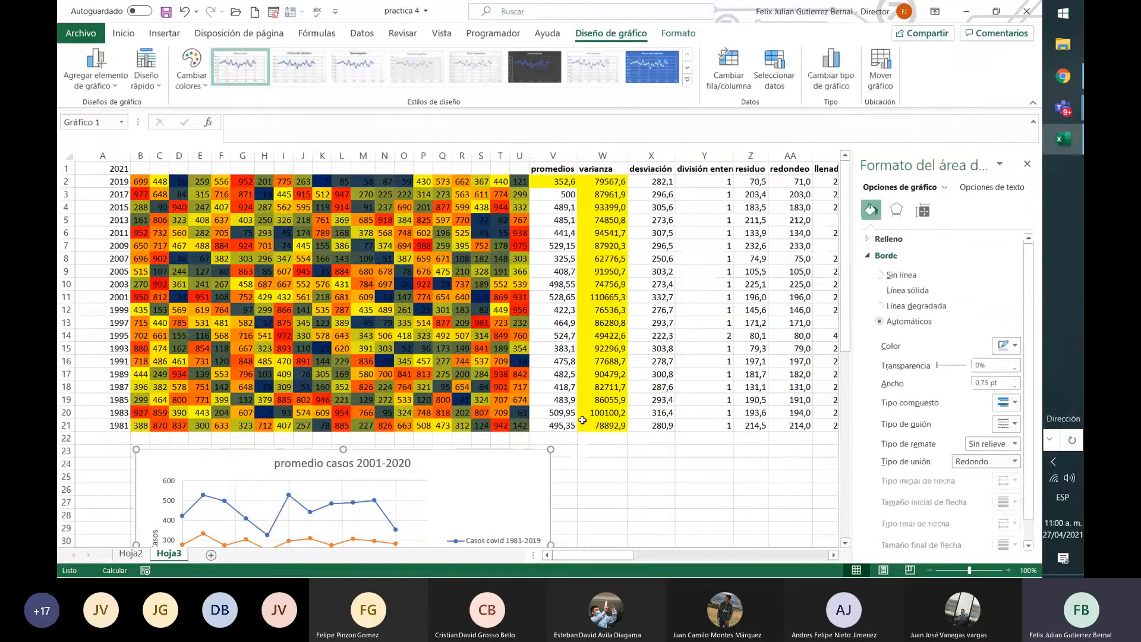
Review the chart's filter options for values and names and its list of chart elements
scroll(583, 420, down, 2)
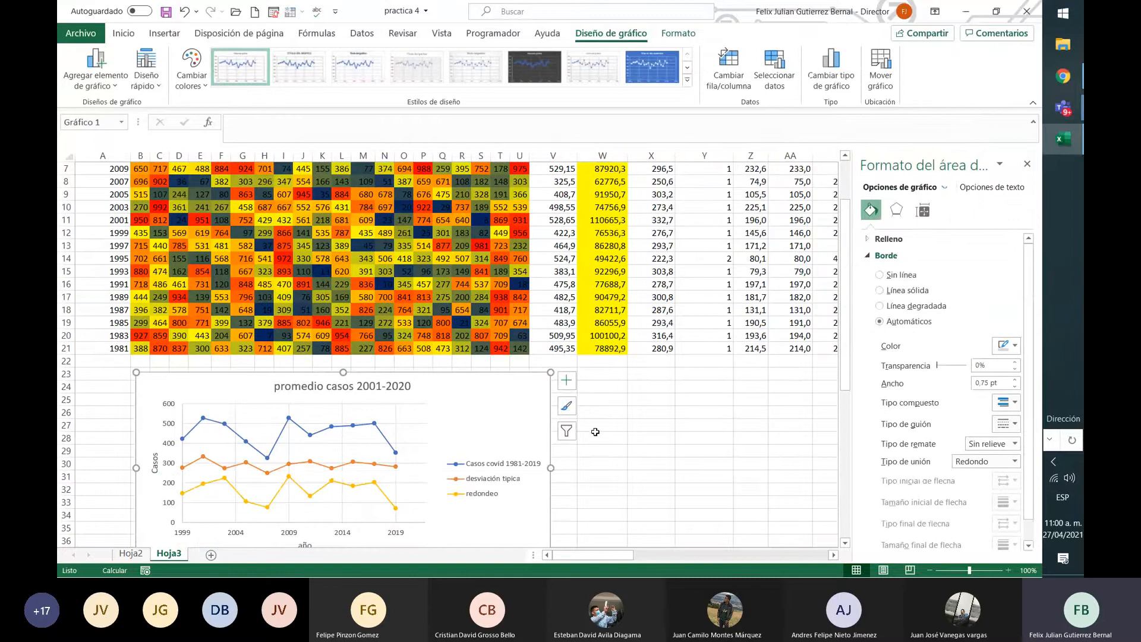
click(567, 434)
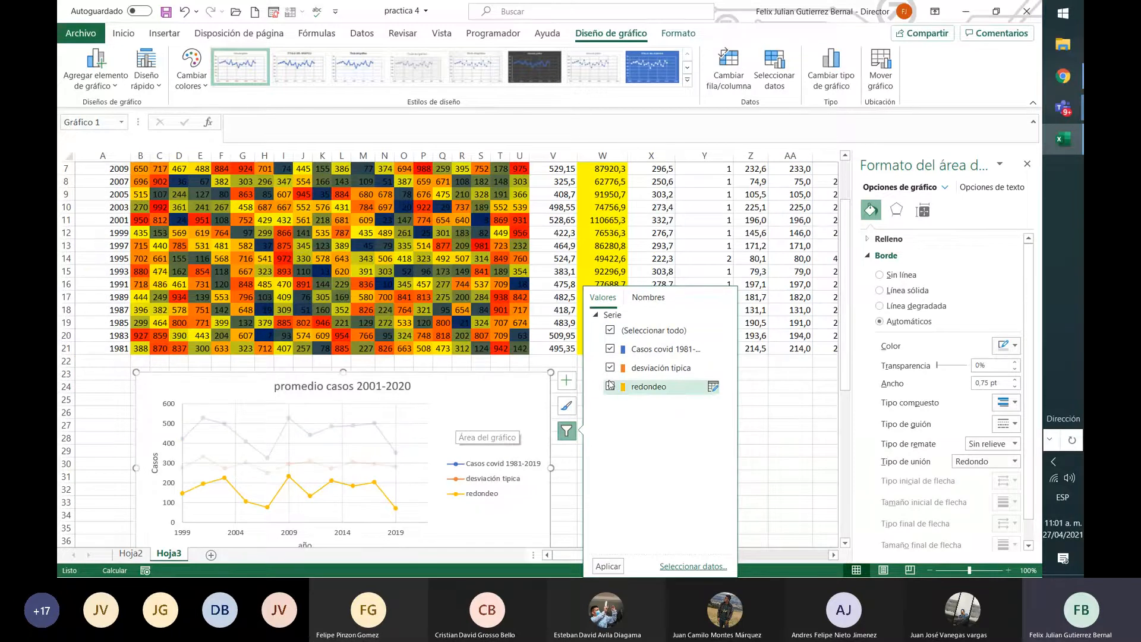
click(649, 298)
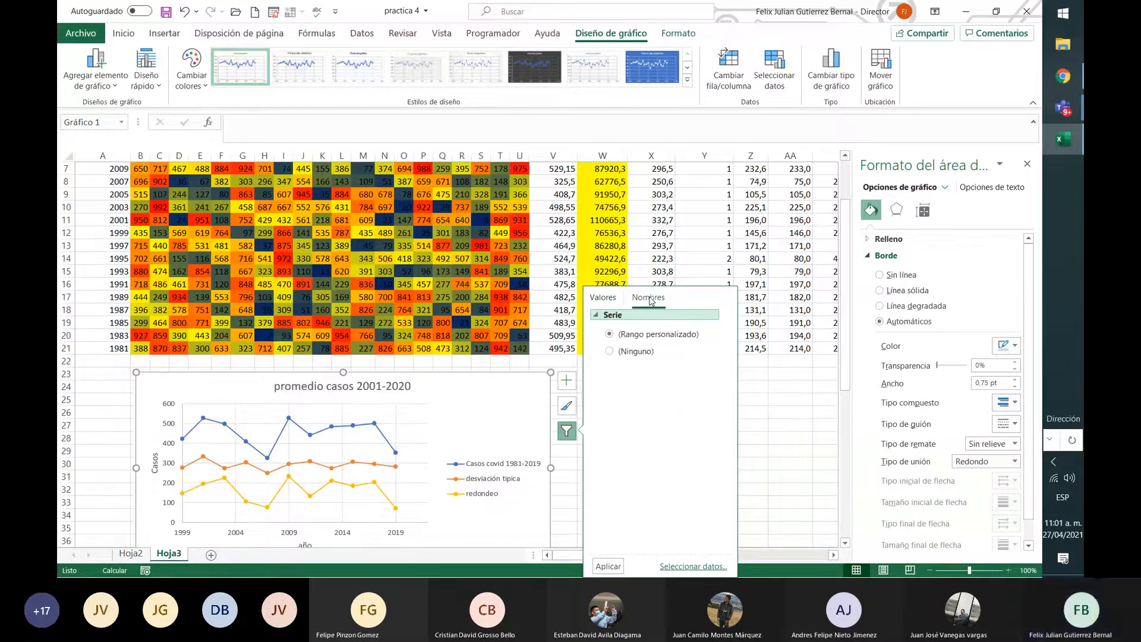
click(523, 390)
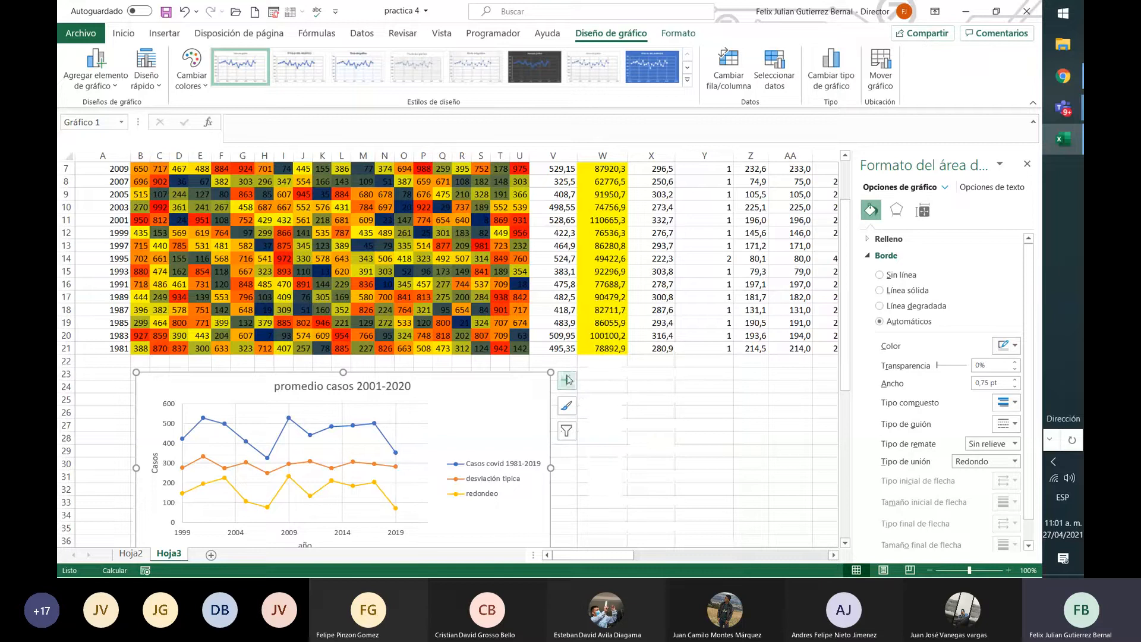
click(565, 382)
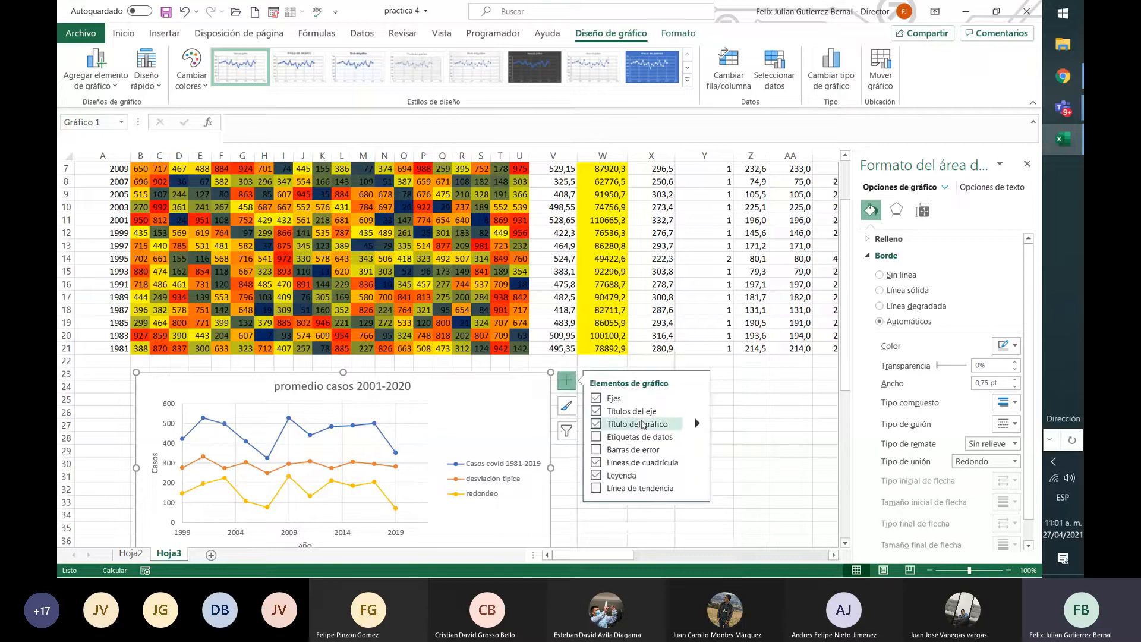
Examine the formatting options of the legend, the "Casos covid 1981-2019" series and the plot area
click(501, 467)
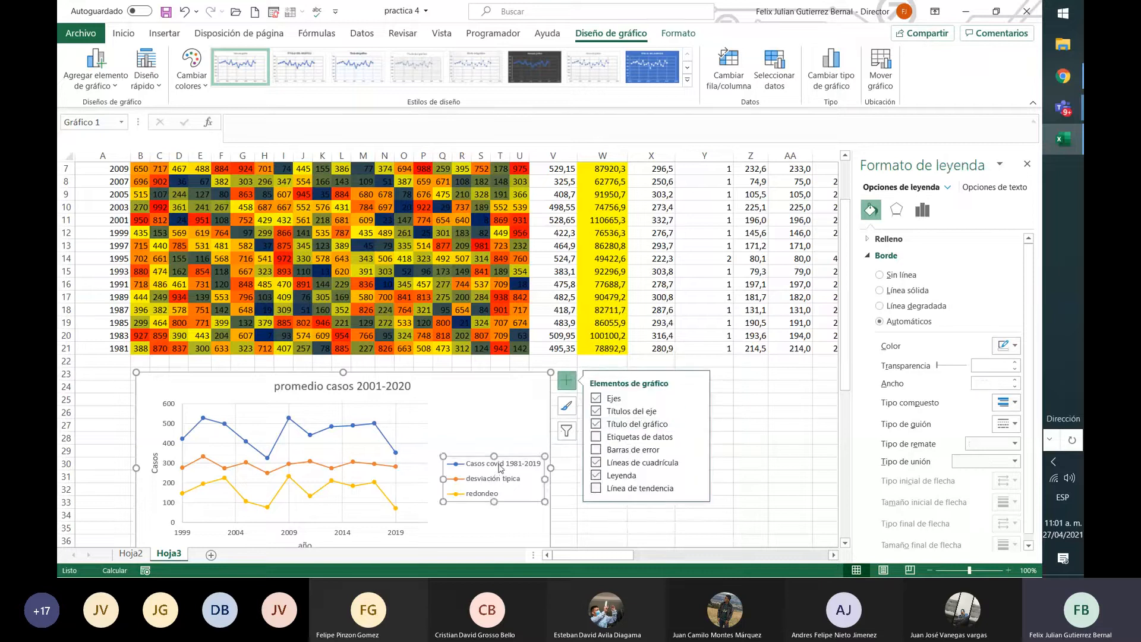
click(510, 407)
click(343, 429)
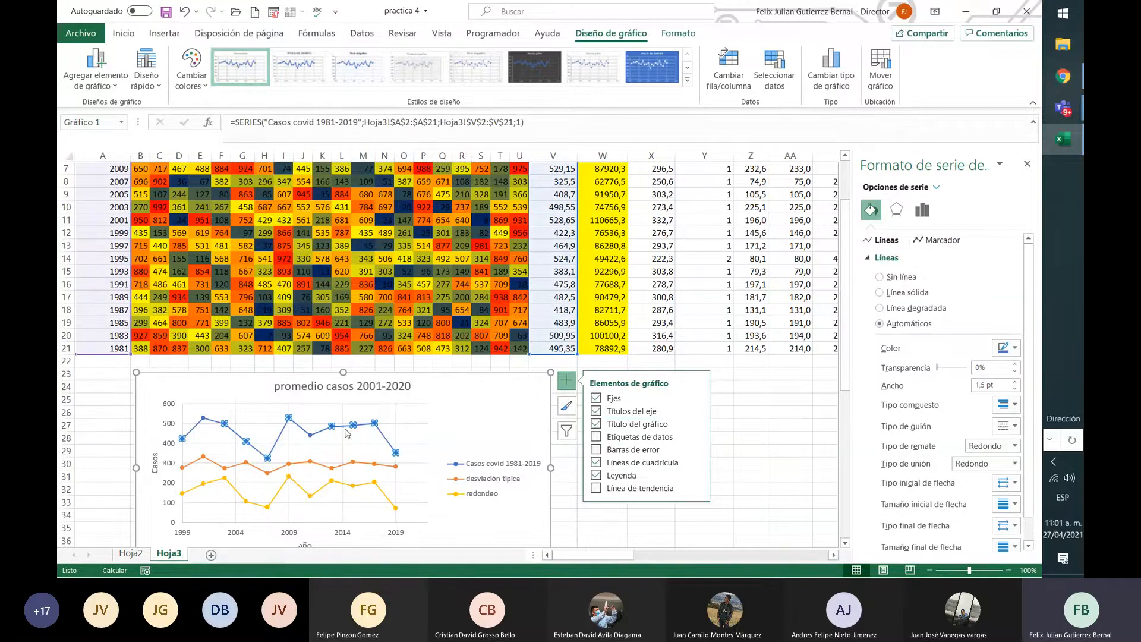
click(939, 240)
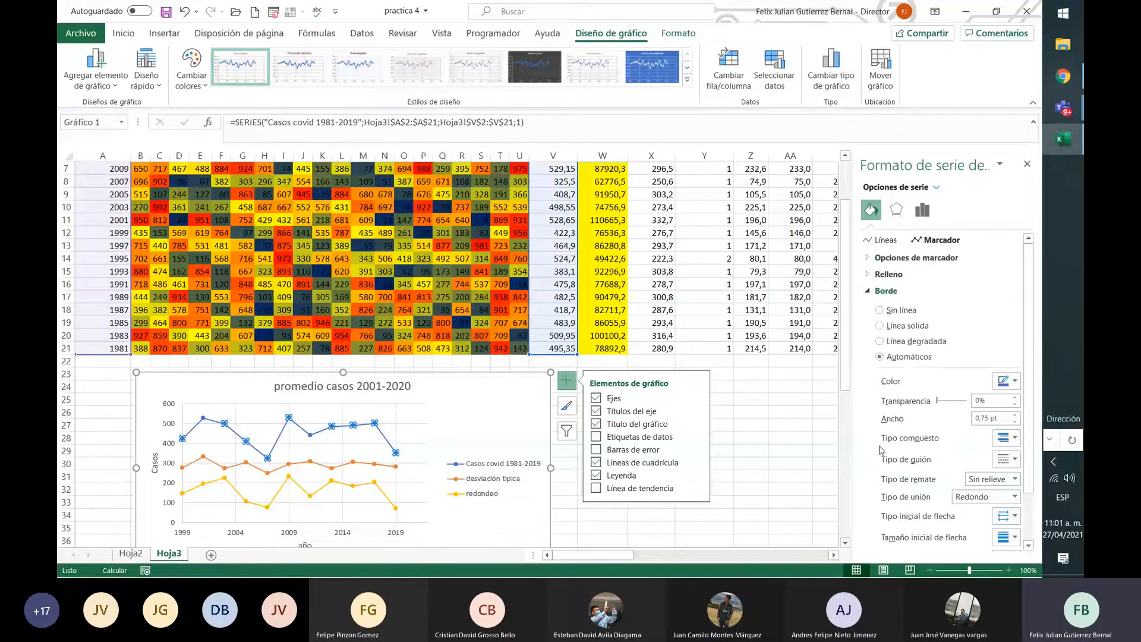
click(729, 433)
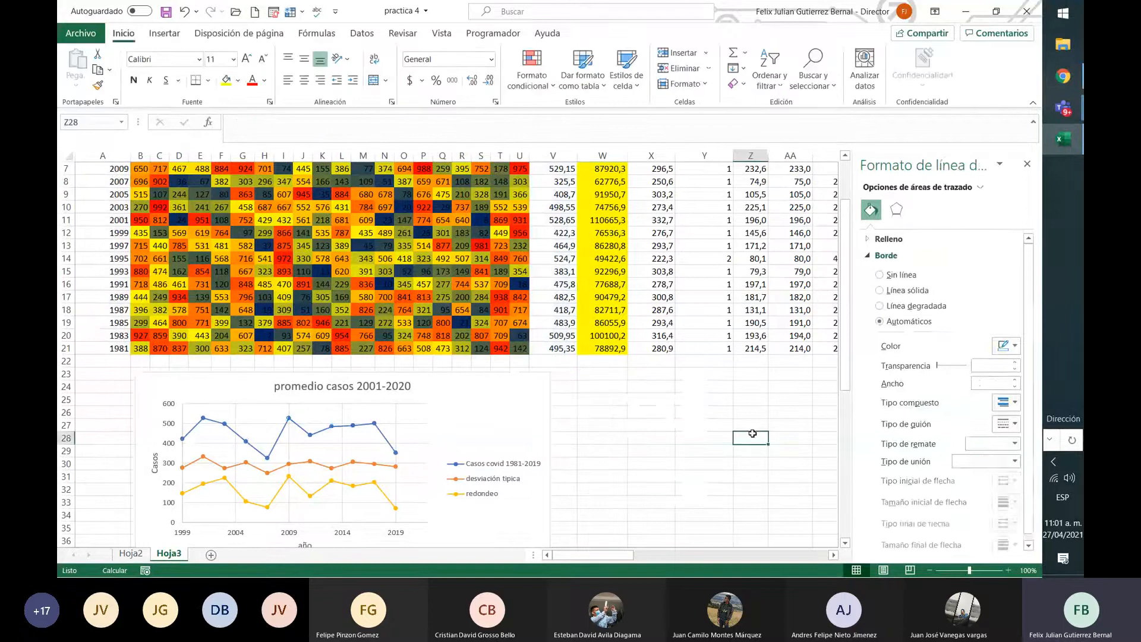
click(344, 426)
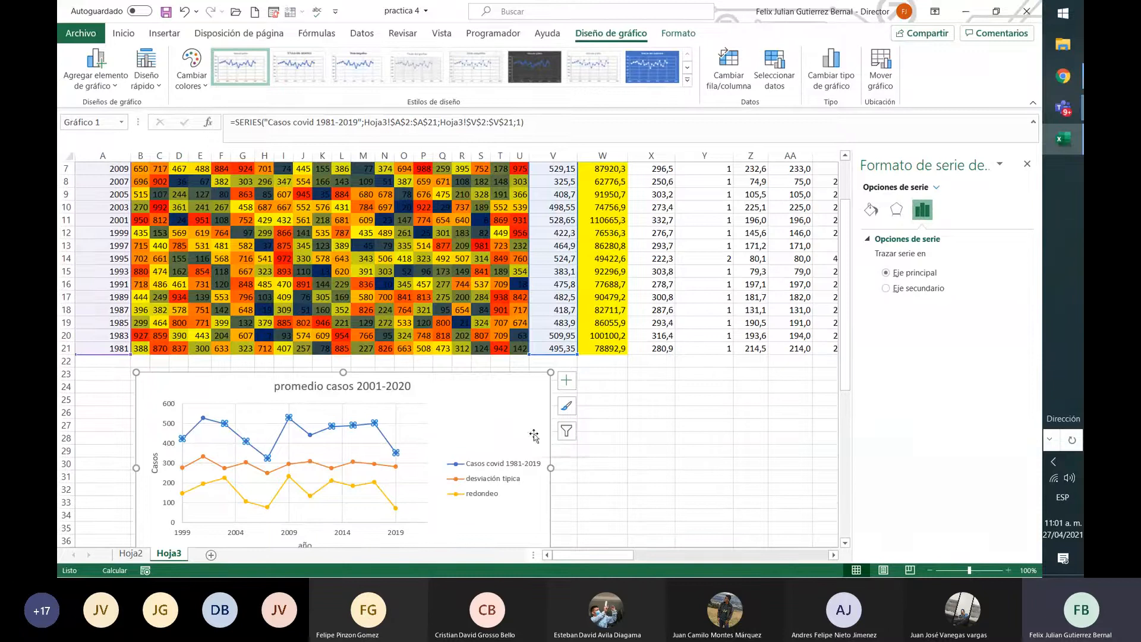
click(472, 434)
click(420, 414)
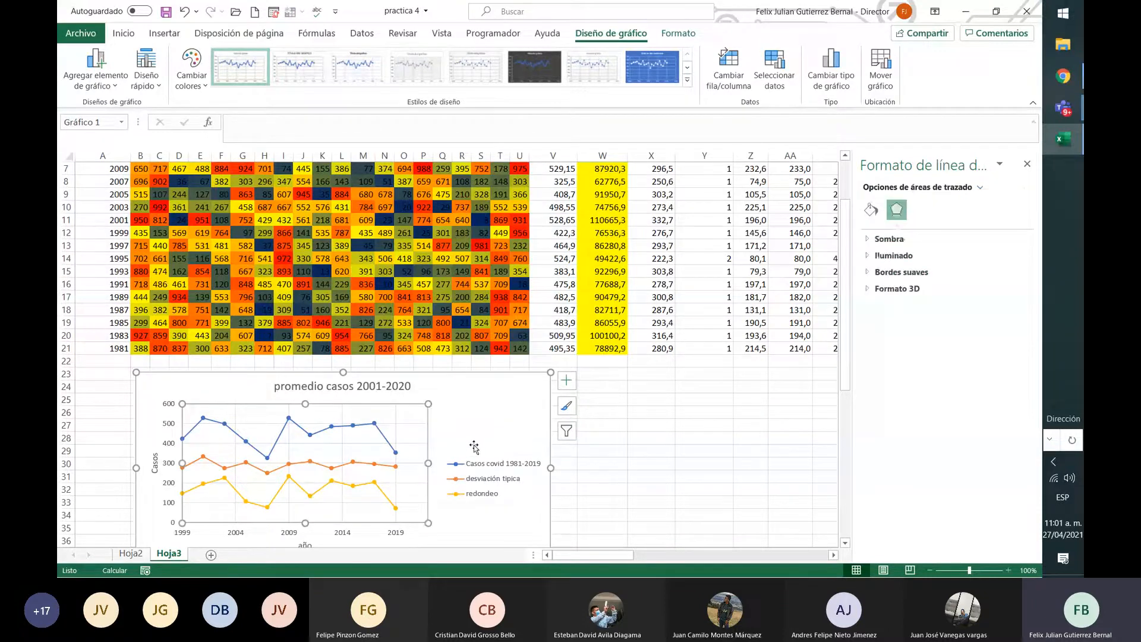
click(492, 484)
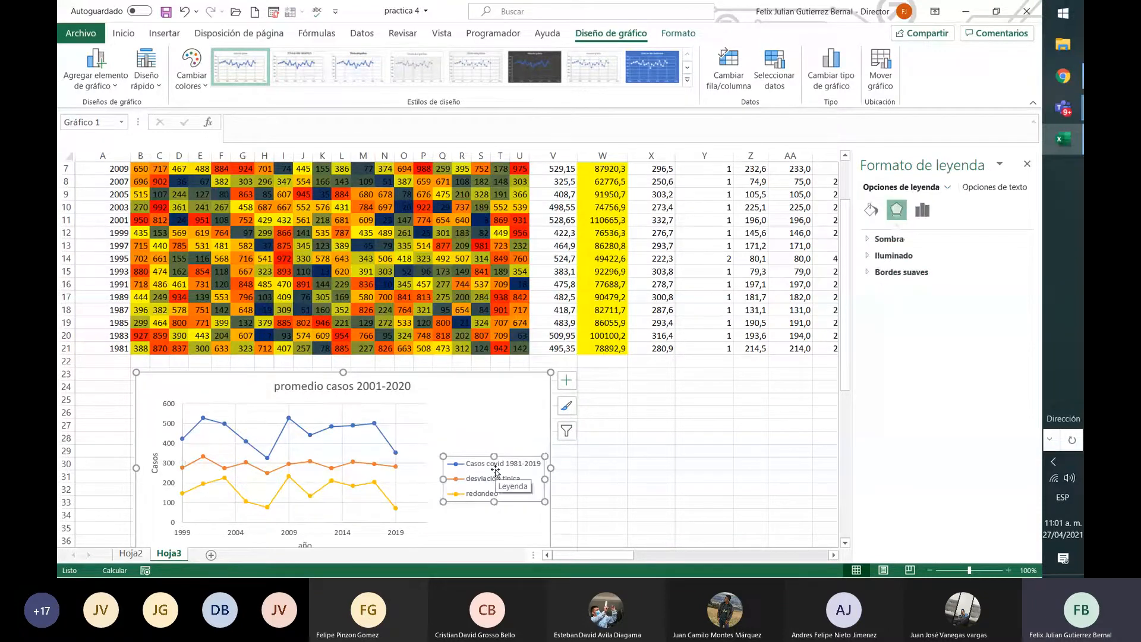
click(1009, 188)
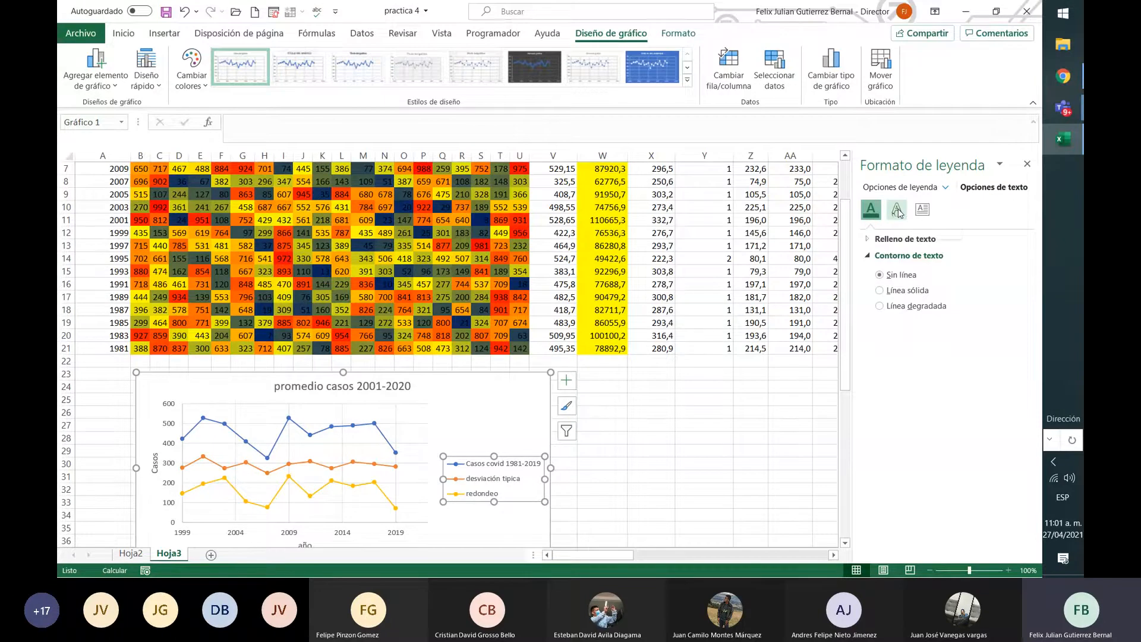
click(433, 427)
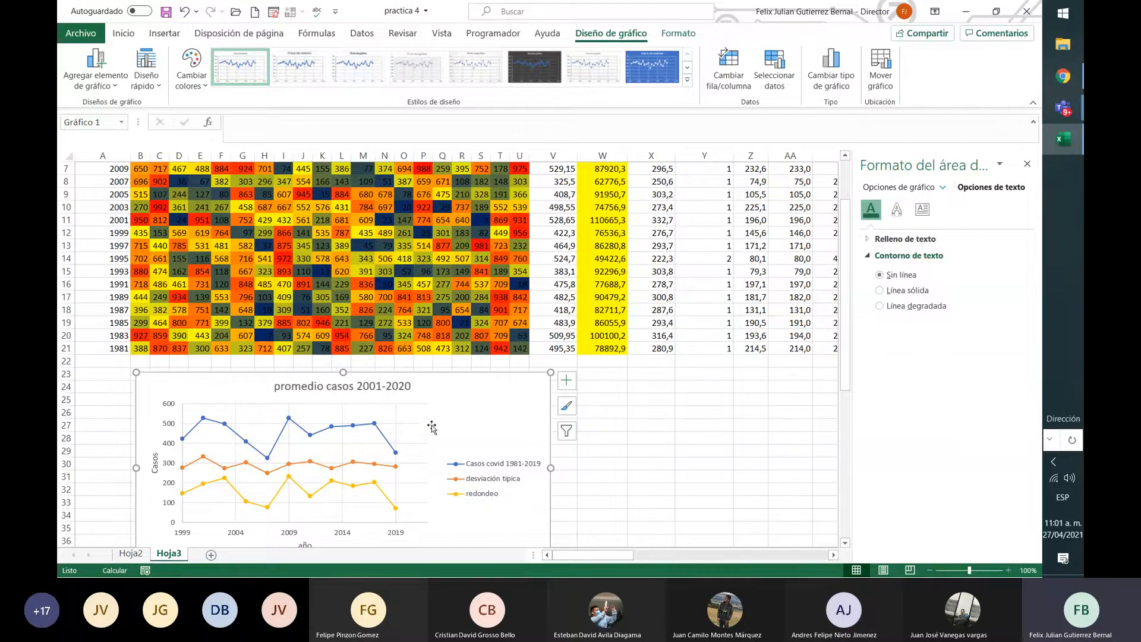
Reset the minimum and maximum bounds of the chart's horizontal axis to automatic
scroll(432, 427, down, 4)
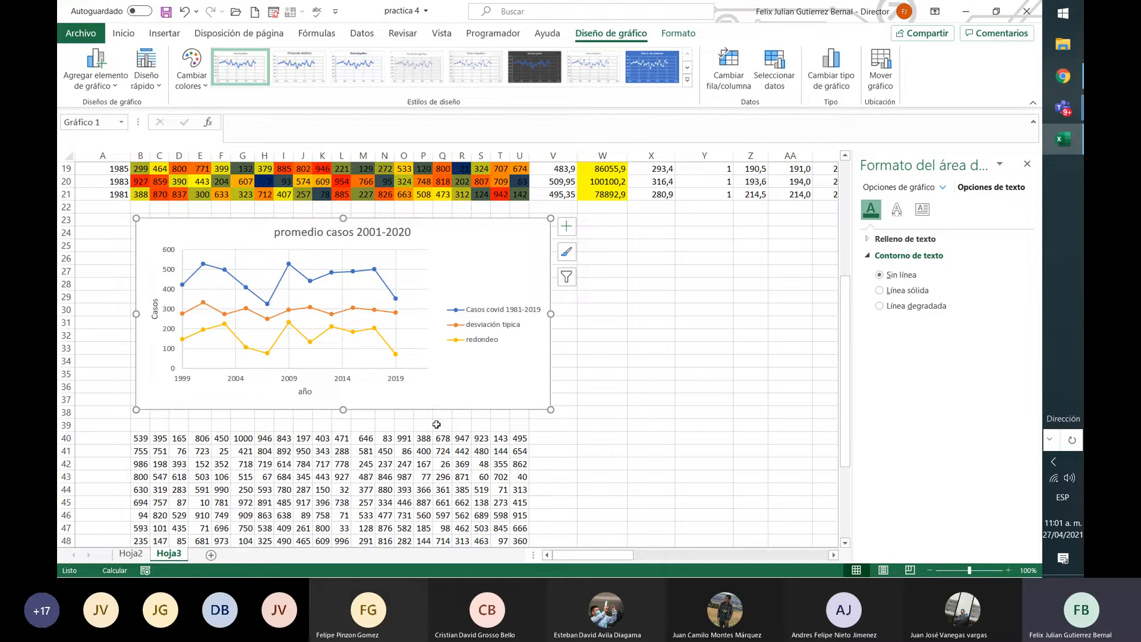
click(182, 381)
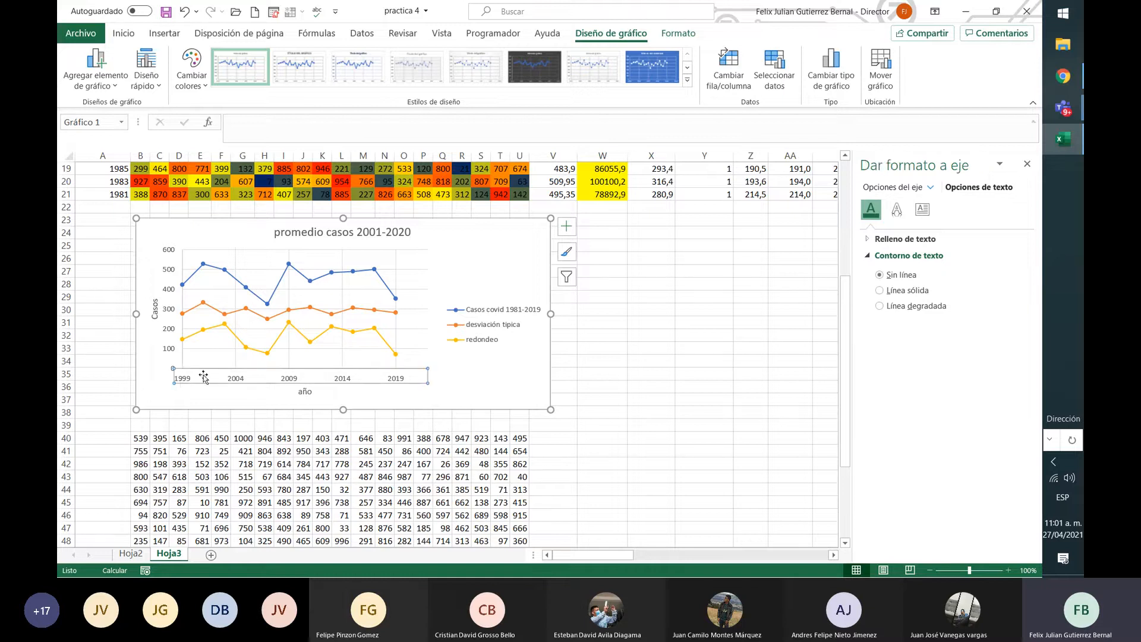
click(931, 187)
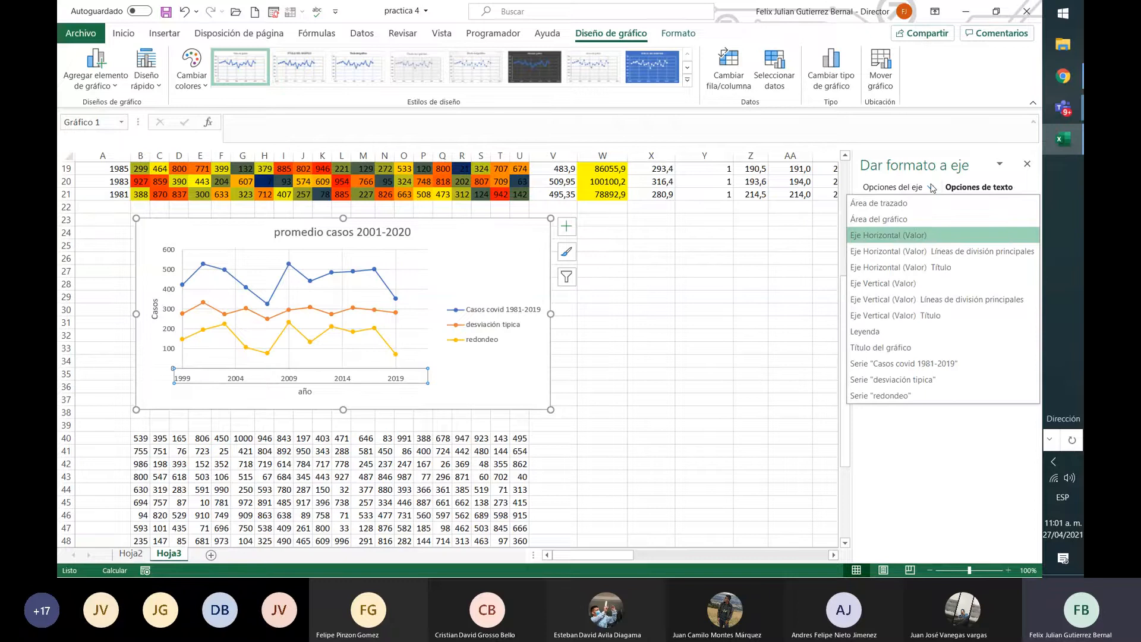
click(923, 240)
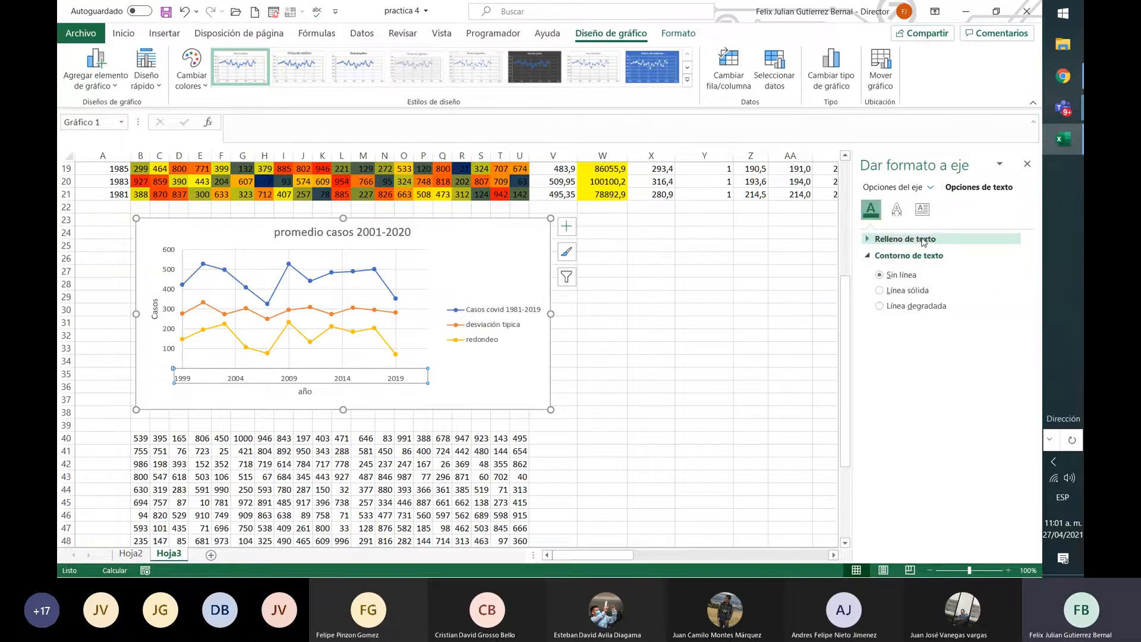
click(881, 187)
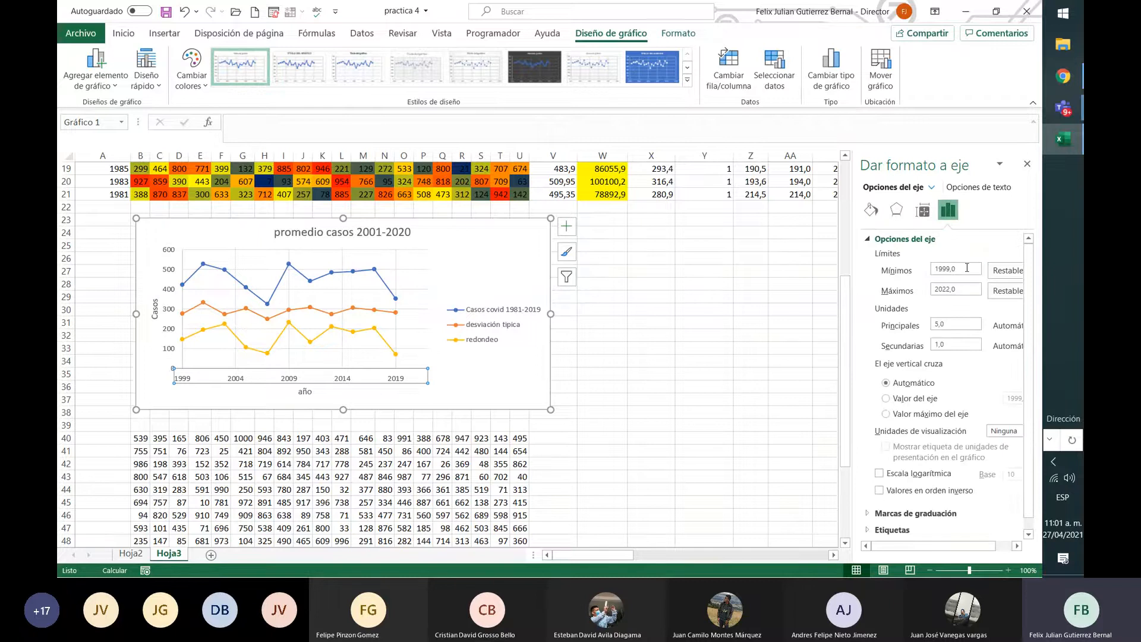
click(1004, 271)
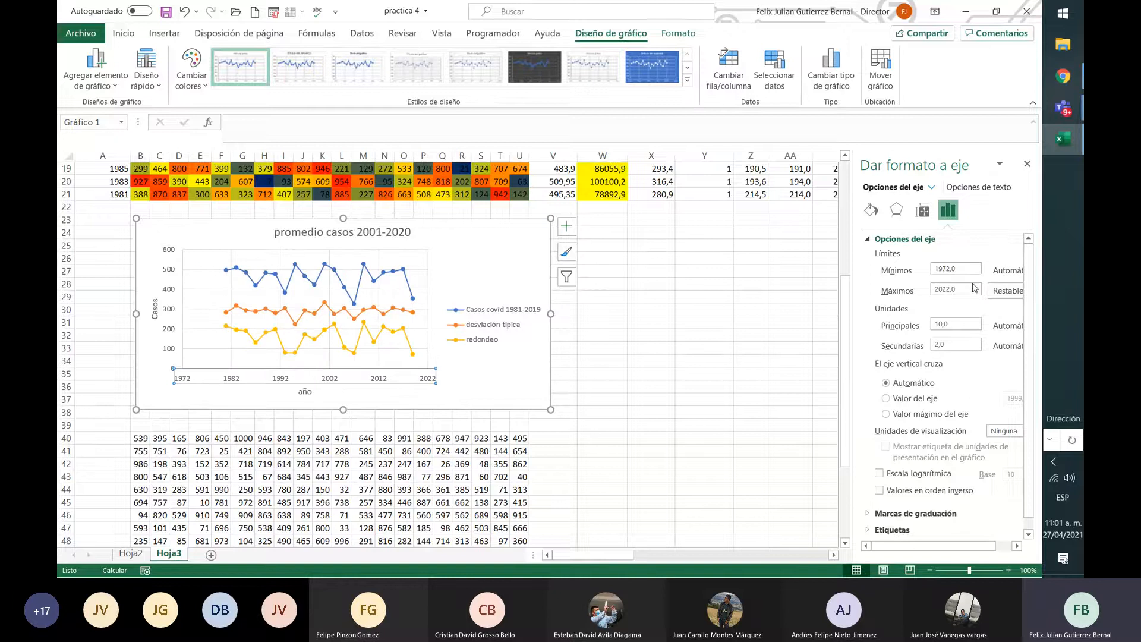
click(1005, 291)
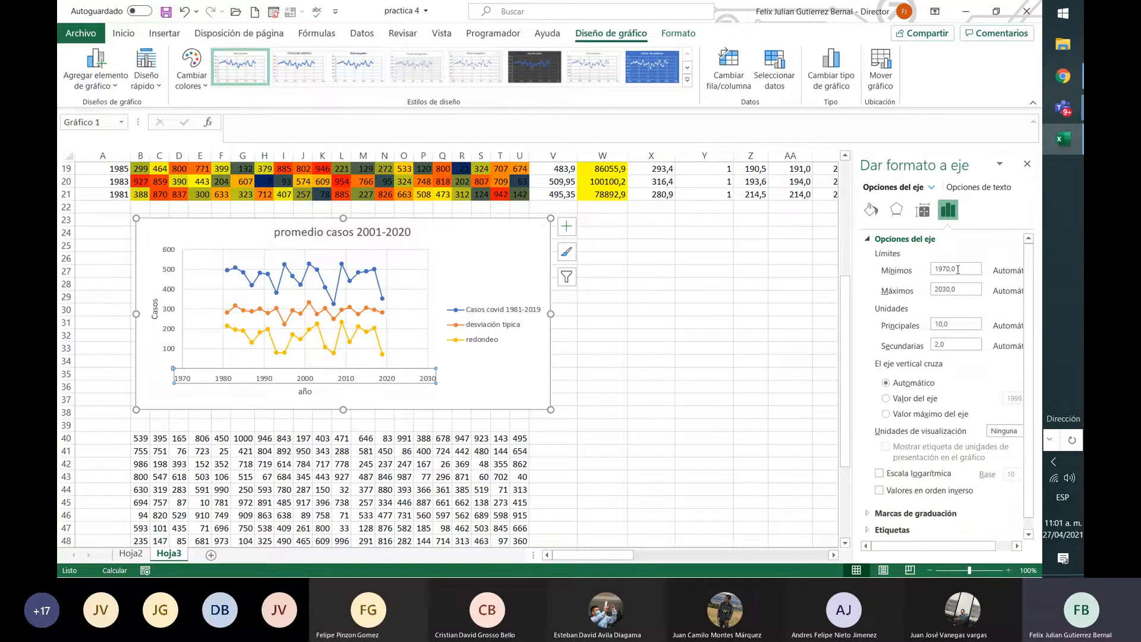
Set the horizontal axis bounds to a minimum of 1980 and a maximum of 2020
drag(959, 268, 912, 271)
text(1)
click(965, 287)
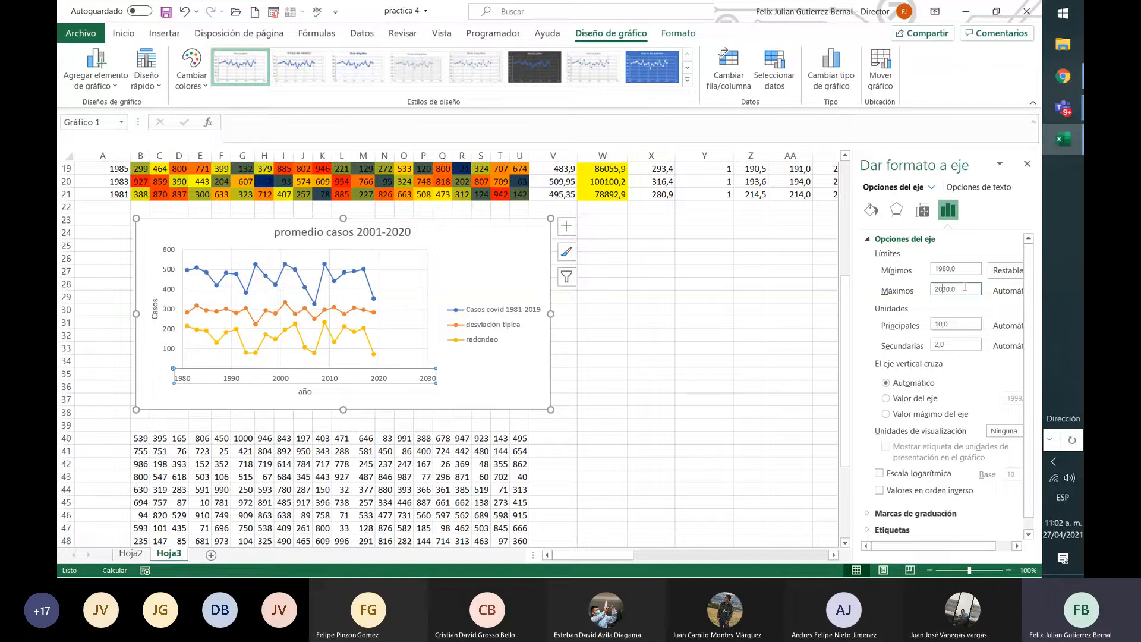
text(2)
click(538, 370)
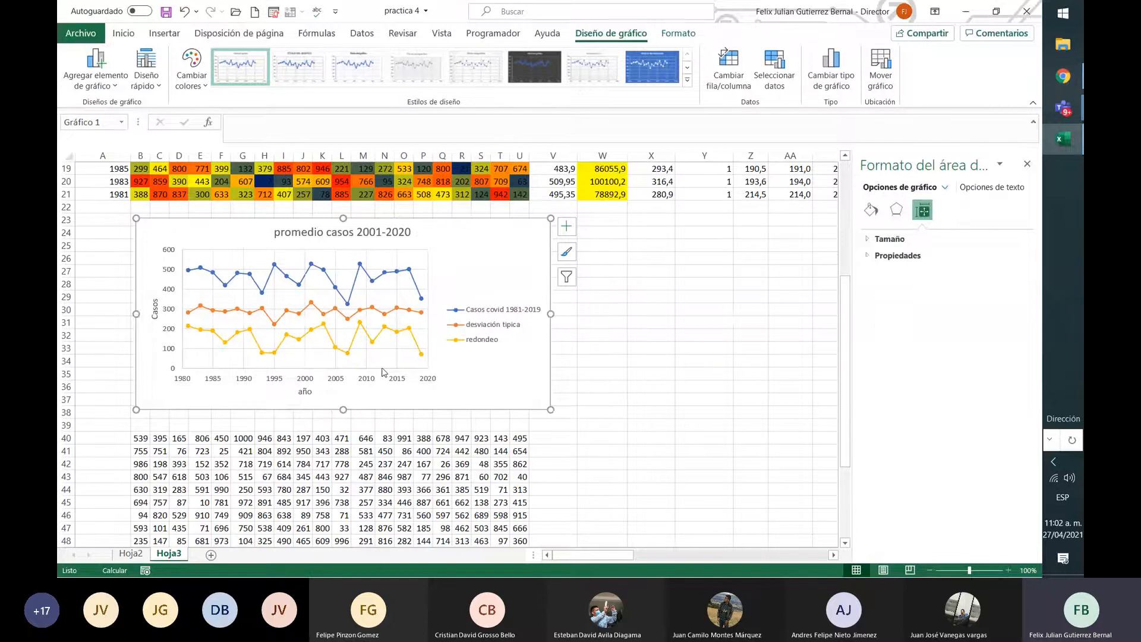
Examine the vertical axis title's alignment settings and the horizontal axis's scale, line and effects options
click(169, 297)
click(149, 307)
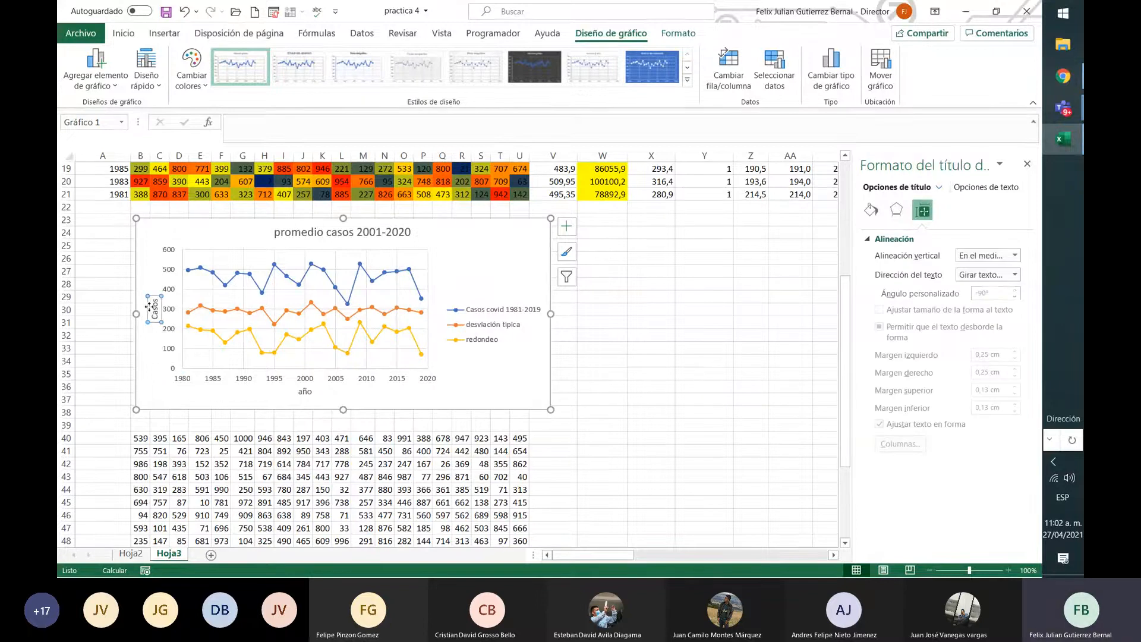
click(258, 385)
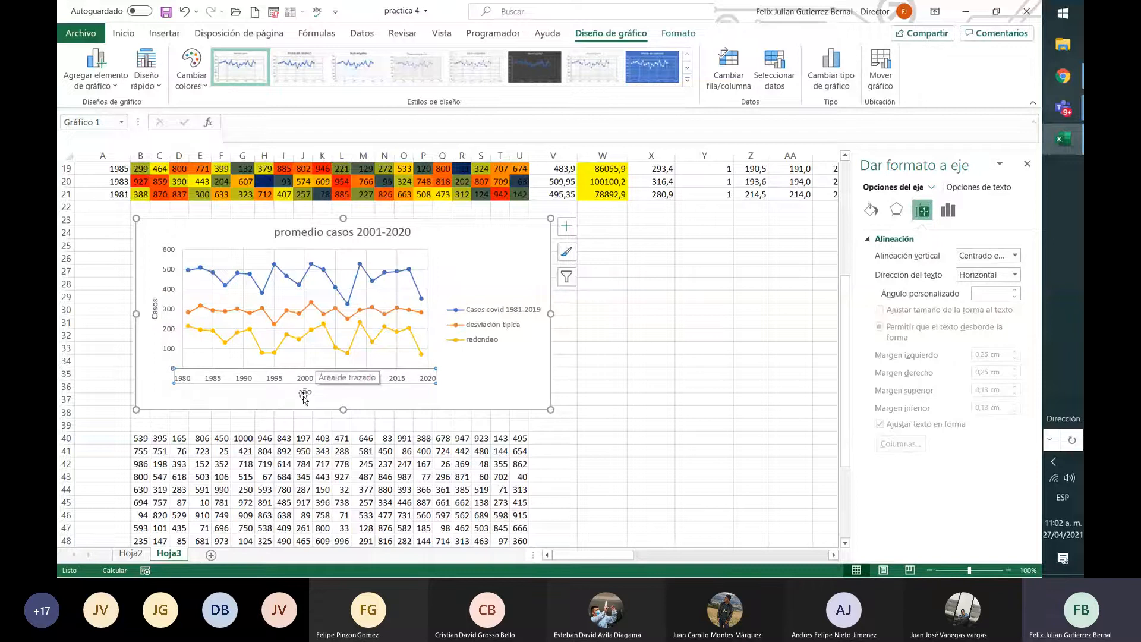
click(950, 209)
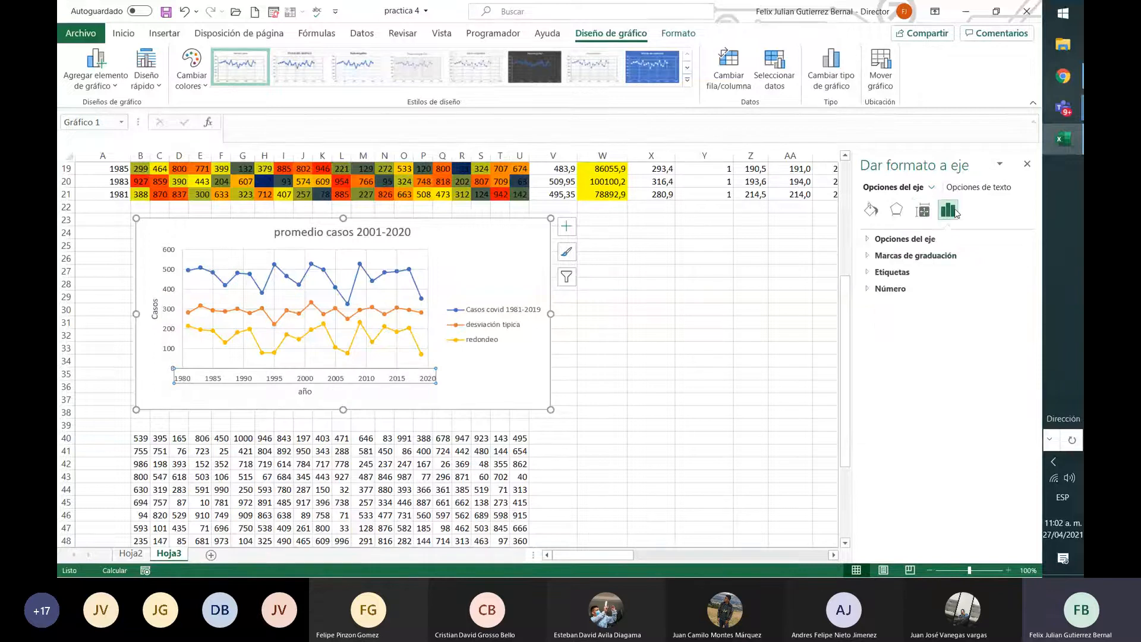
click(875, 213)
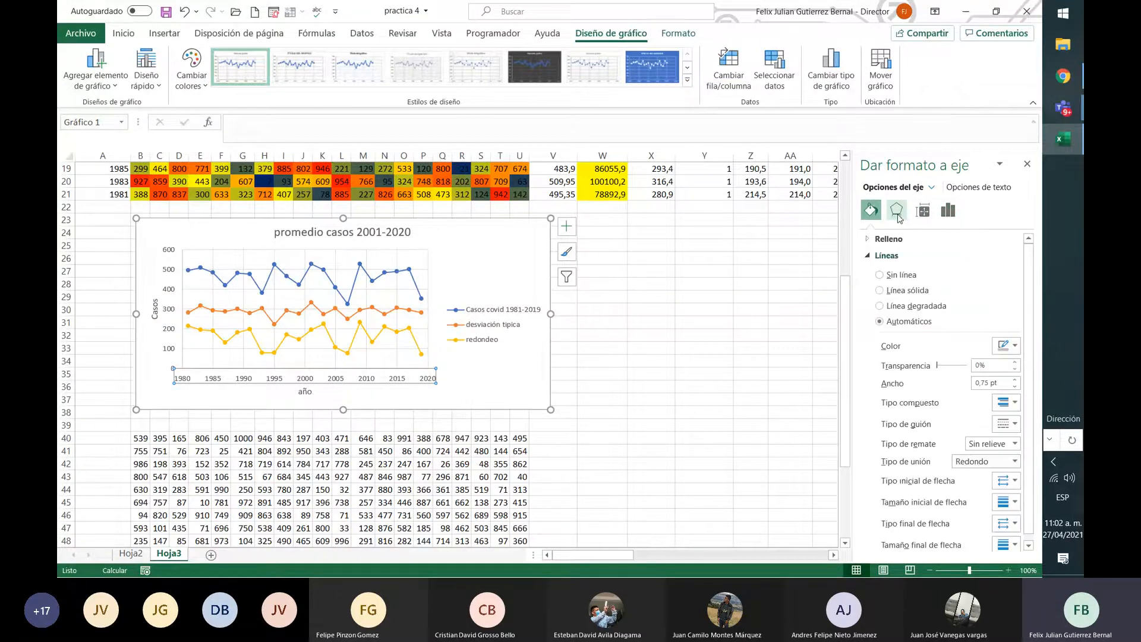
click(897, 214)
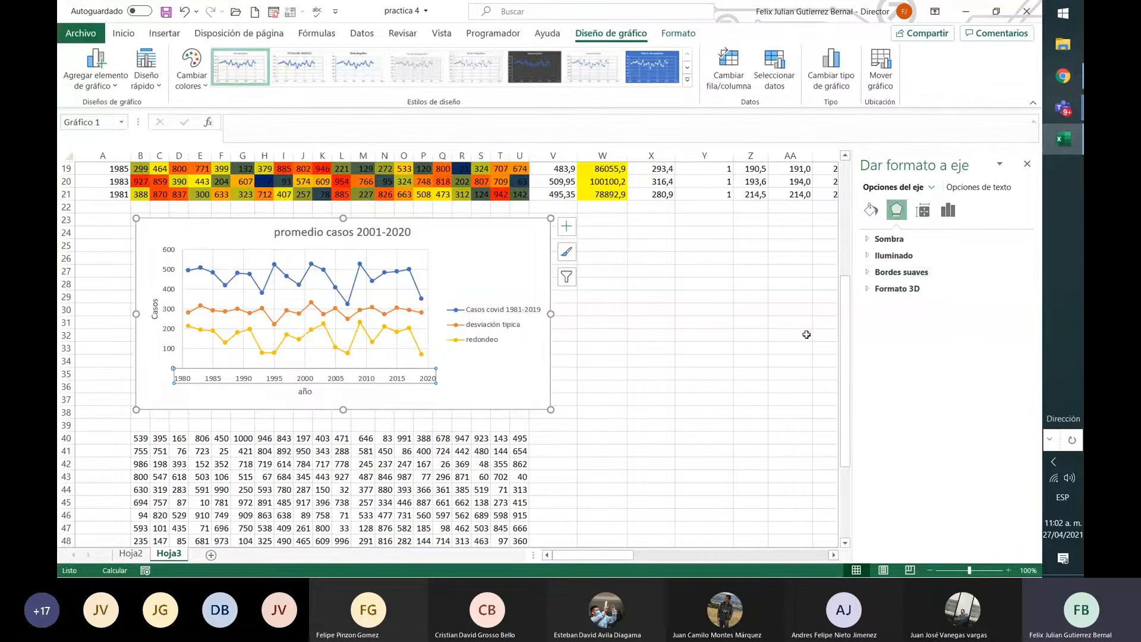
click(516, 274)
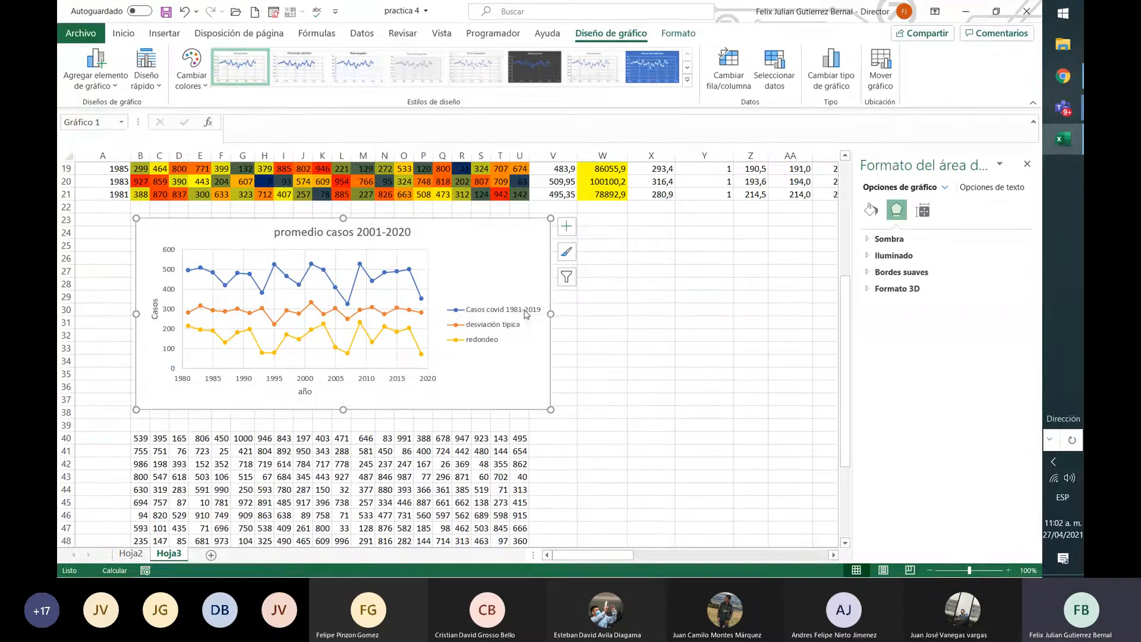
Apply the orange-outlined shape style to the chart area
scroll(527, 305, up, 4)
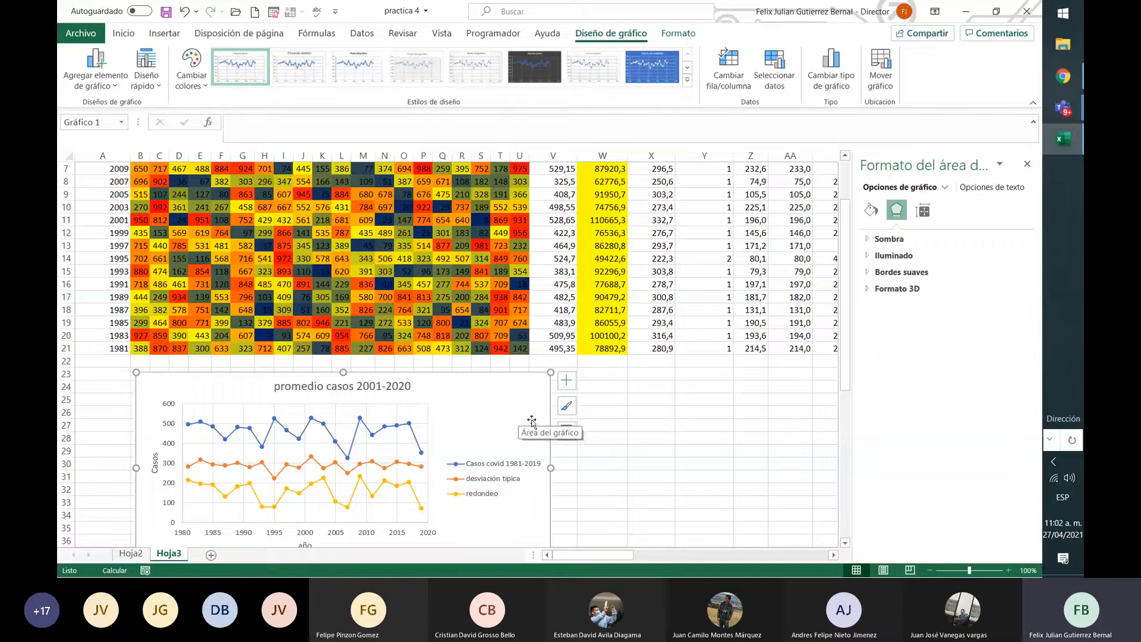
click(678, 34)
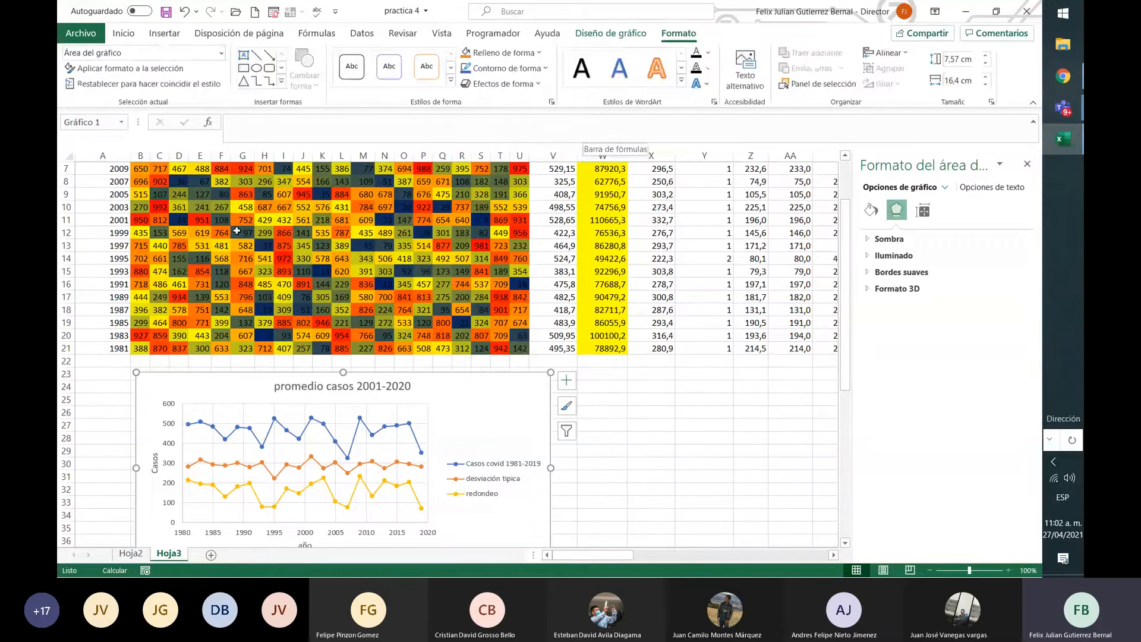
click(363, 70)
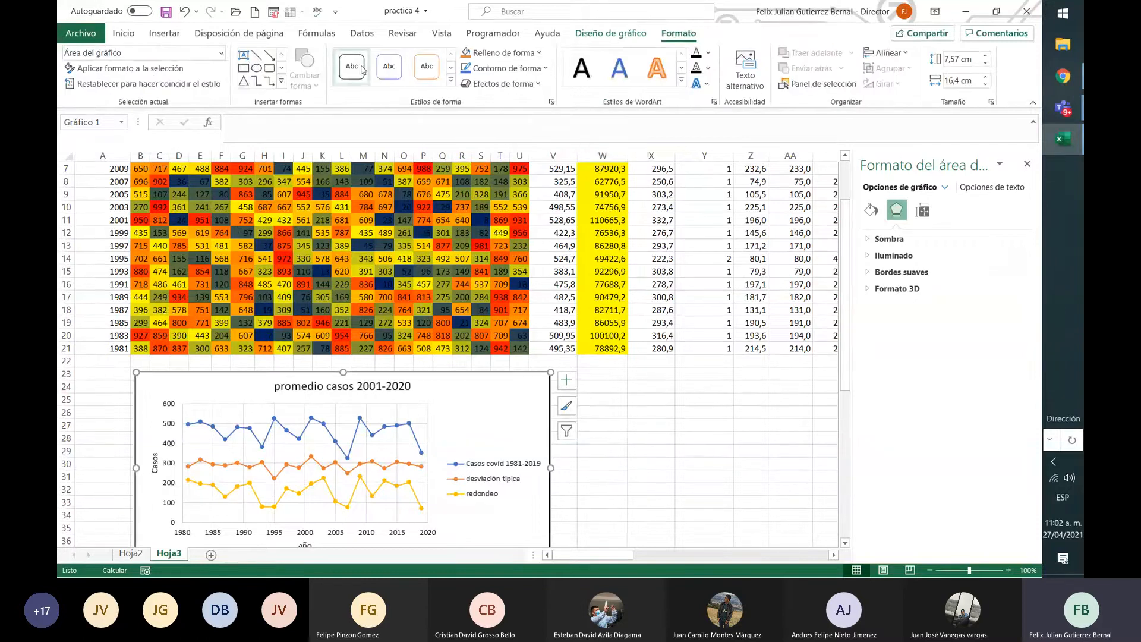
click(427, 67)
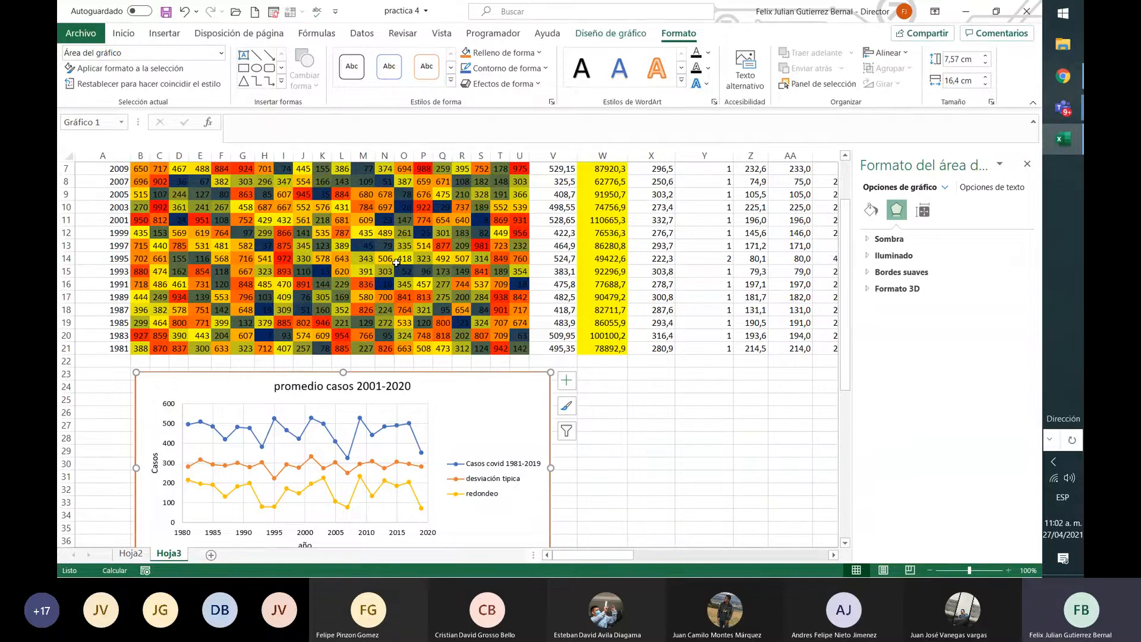
scroll(396, 263, down, 3)
click(599, 452)
click(502, 325)
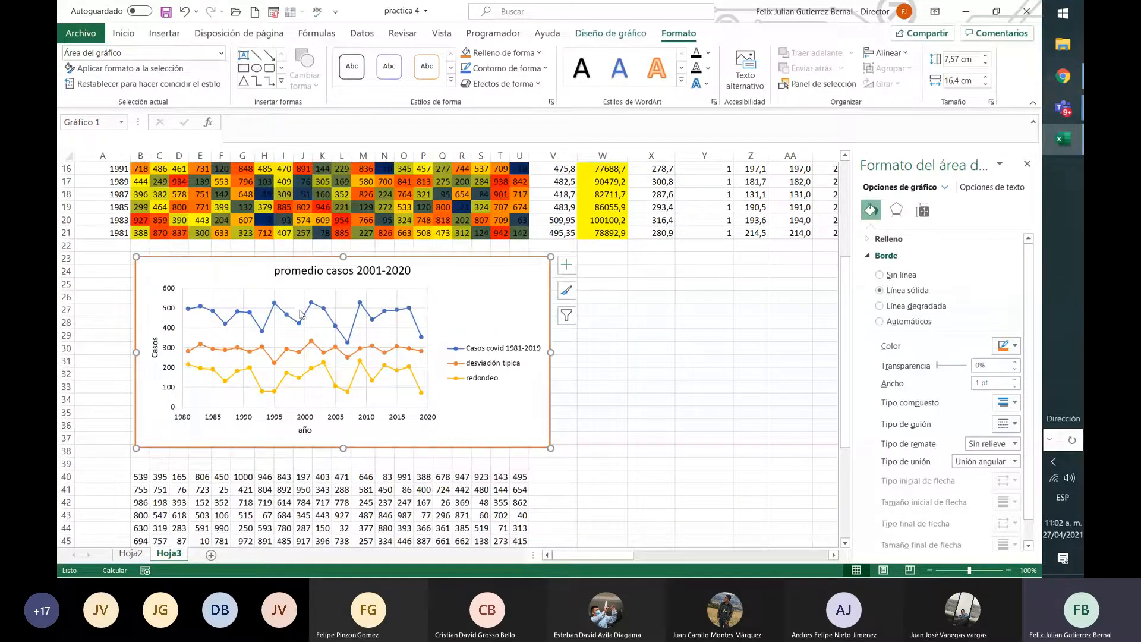
Select the horizontal axis title "año" and widen its formatting pane
click(276, 422)
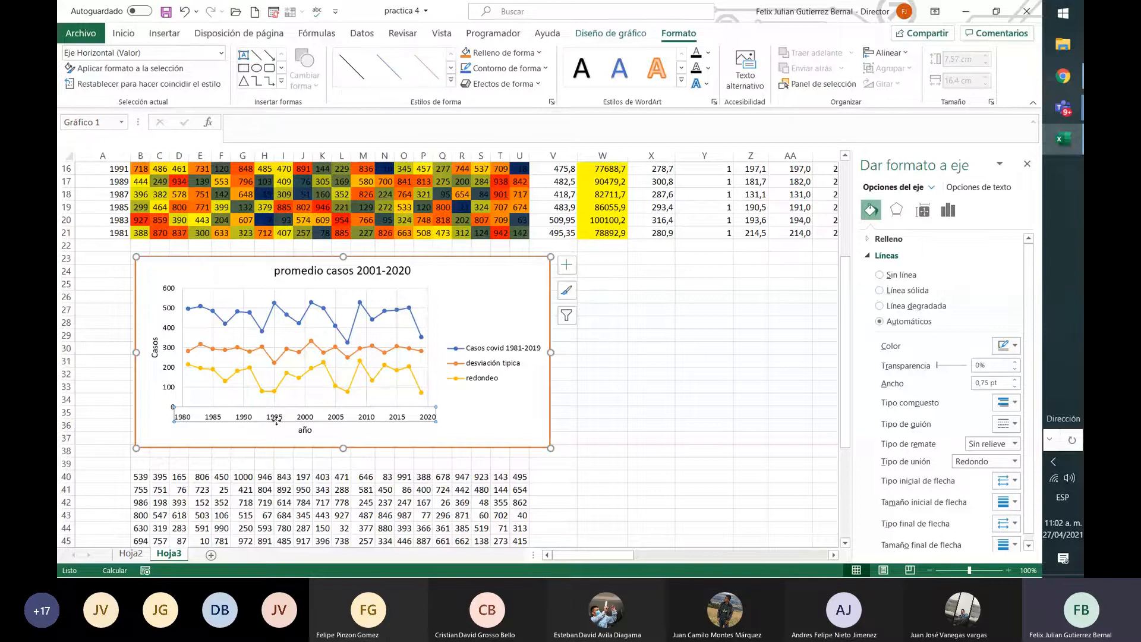
click(305, 432)
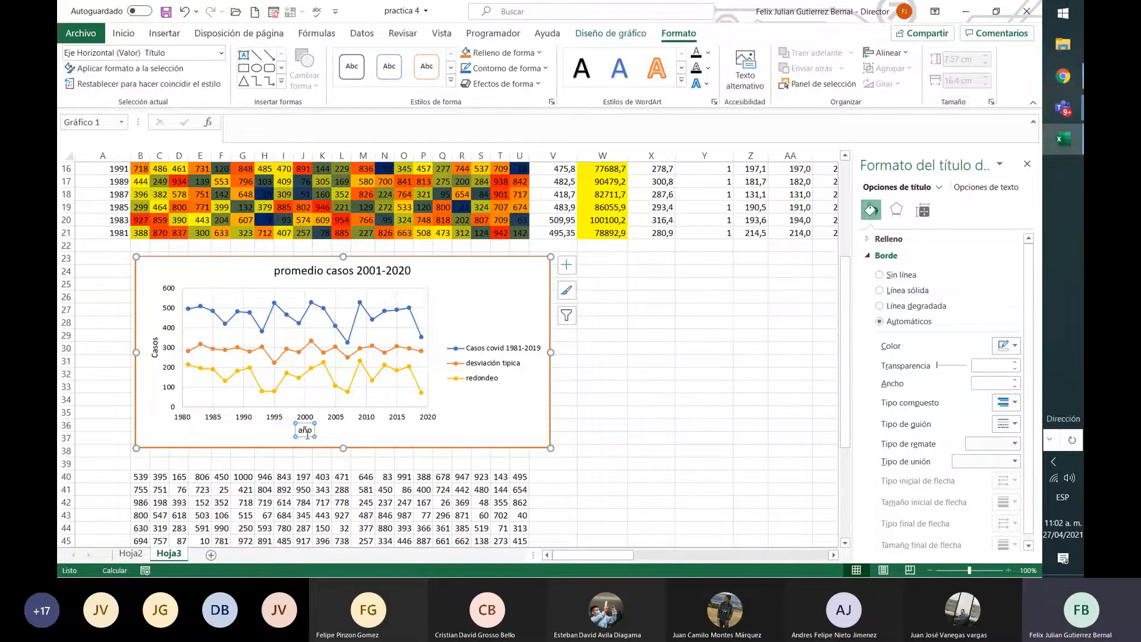
click(1000, 164)
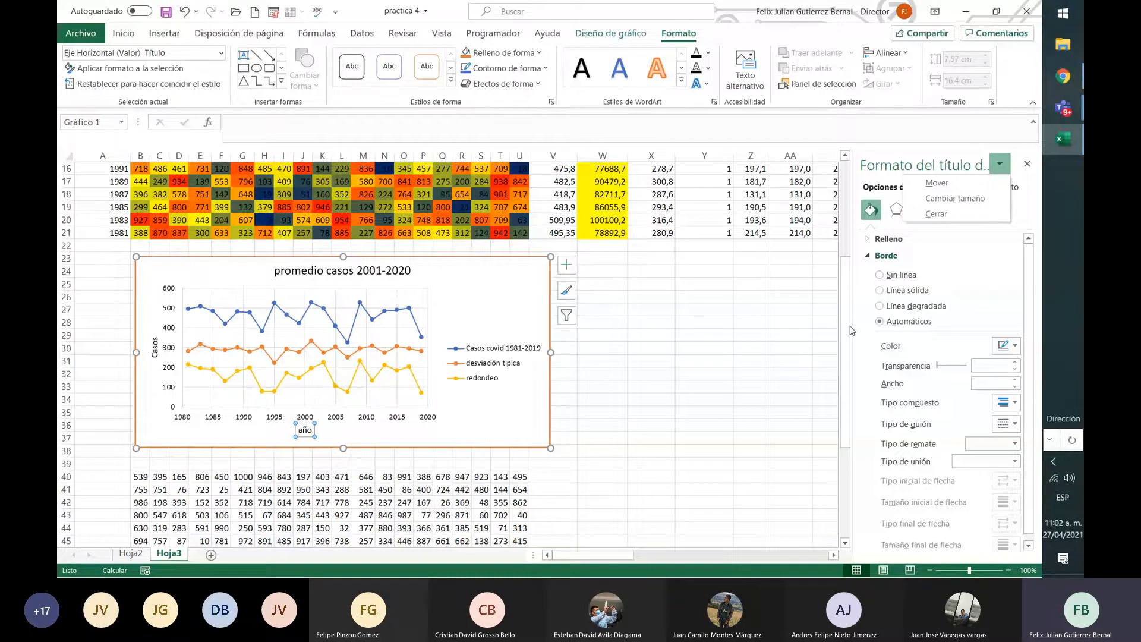
drag(855, 331, 782, 331)
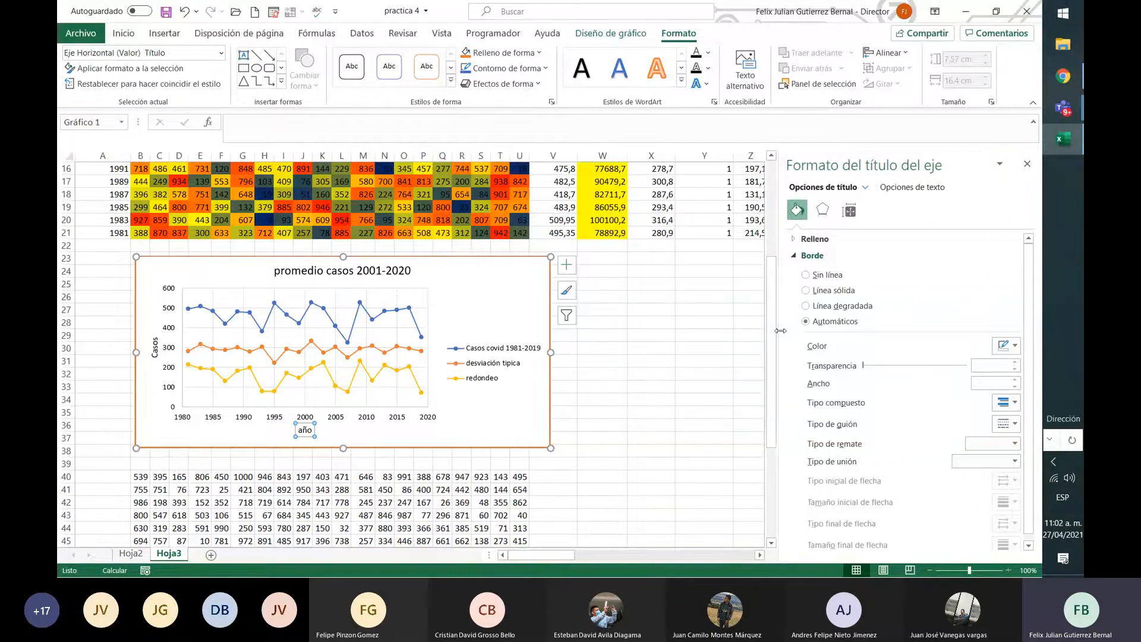
Give the "Casos covid 1981-2019" series line a dashed style
click(357, 327)
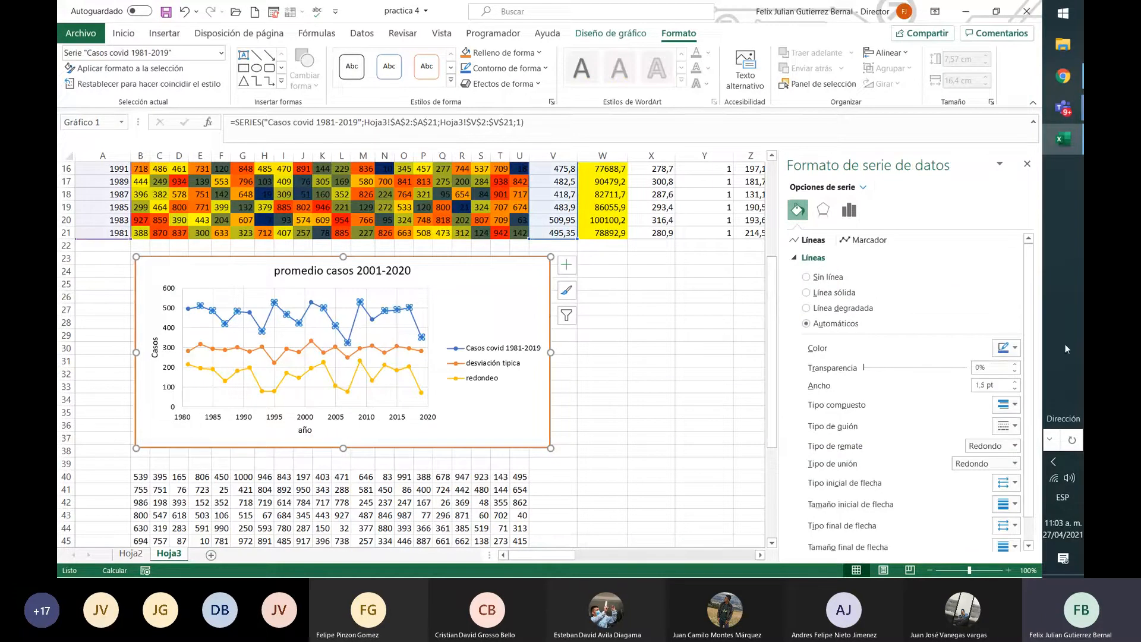
click(1010, 352)
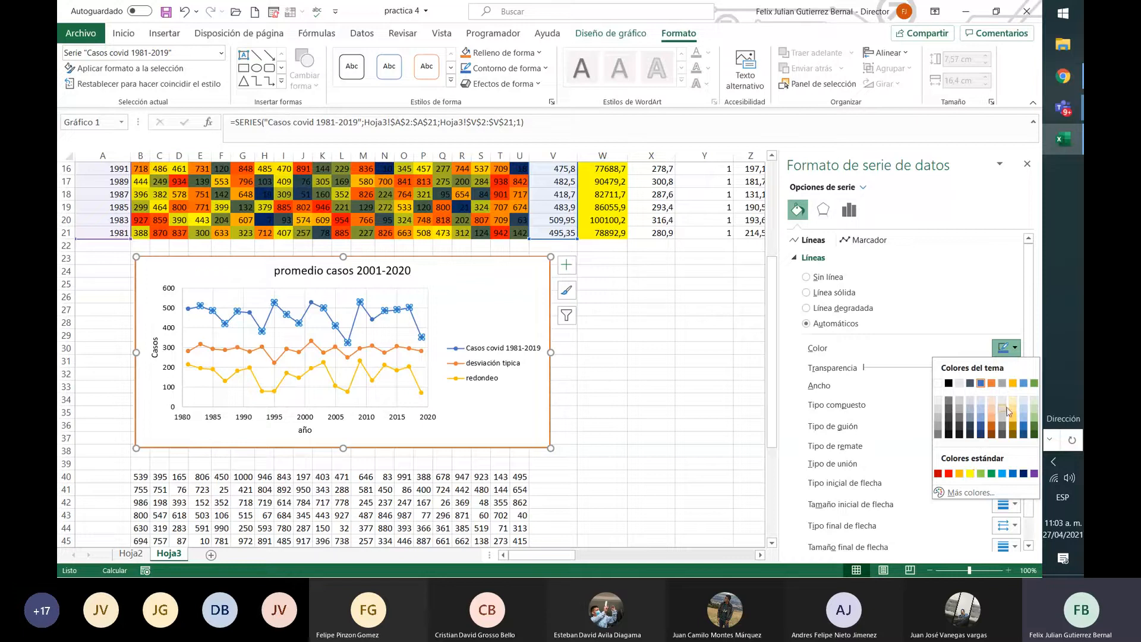
click(975, 296)
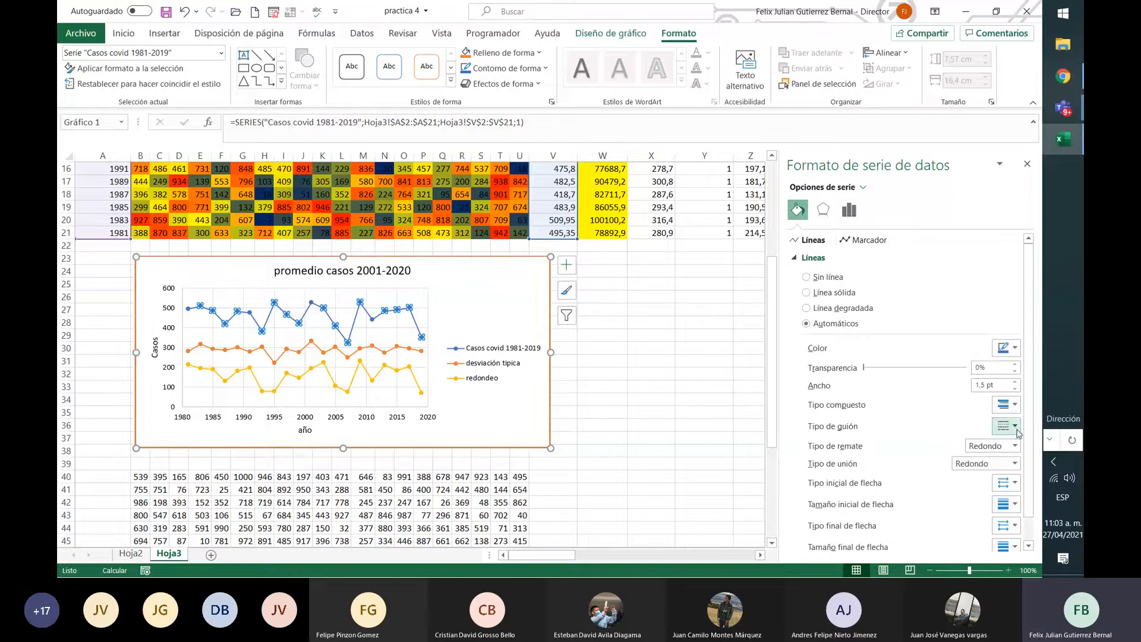
click(1018, 433)
click(1012, 472)
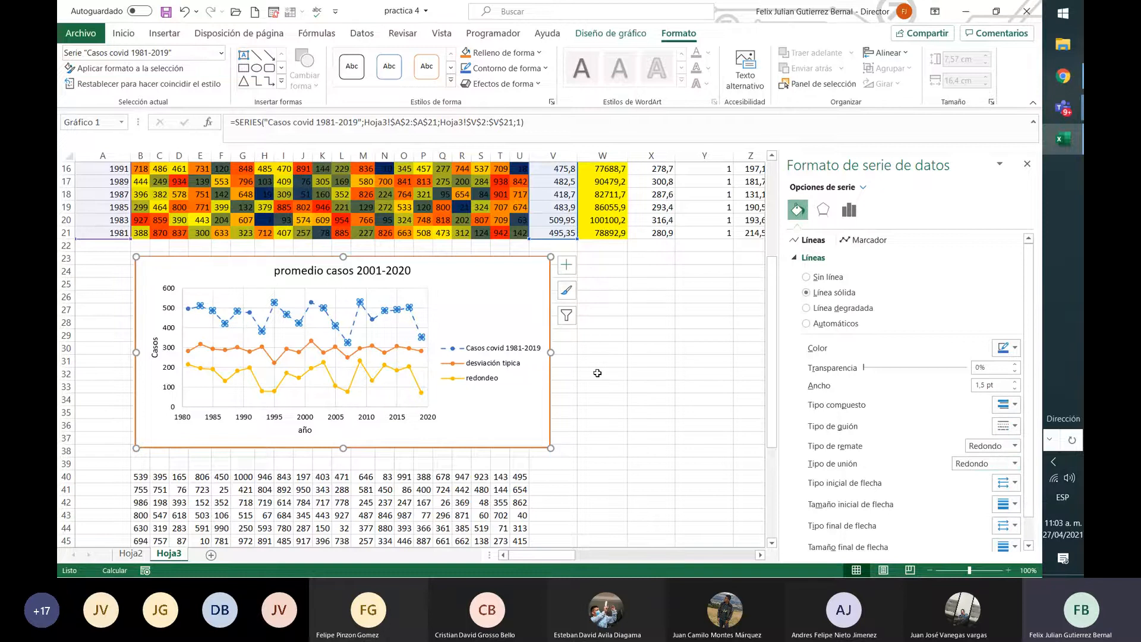
click(562, 374)
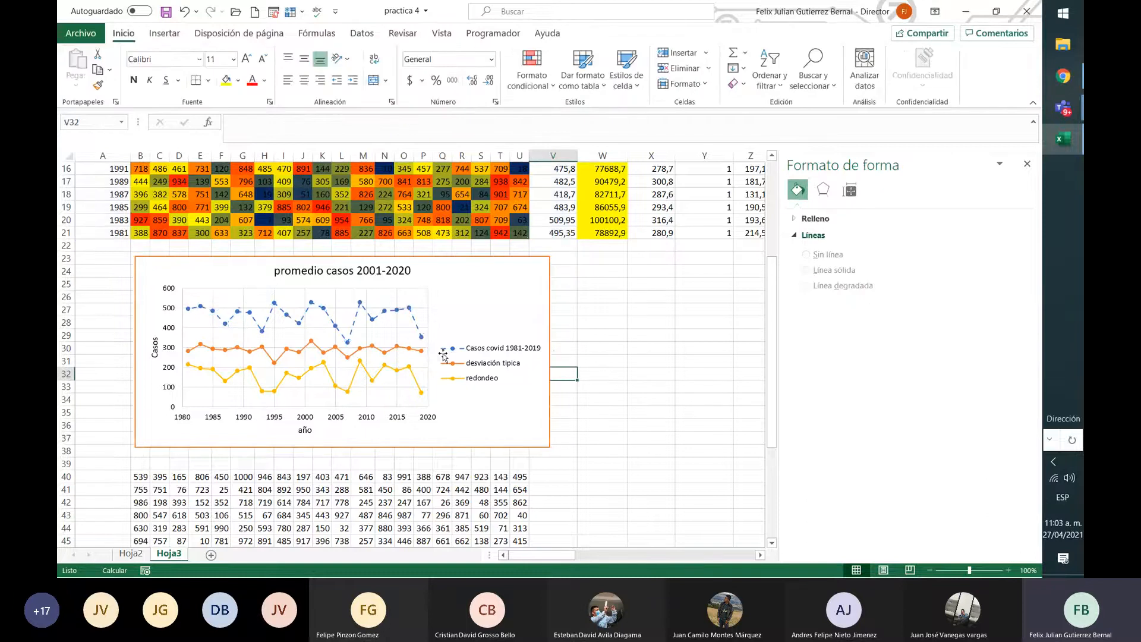
Give the "redondeo" series line a fine dotted style
click(387, 370)
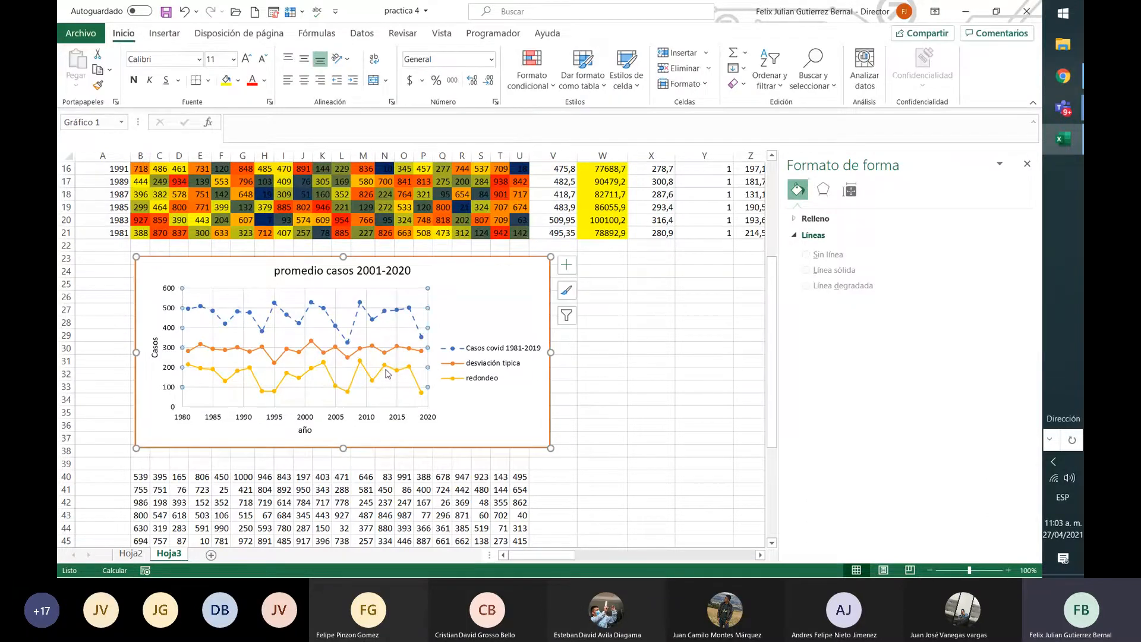
click(395, 369)
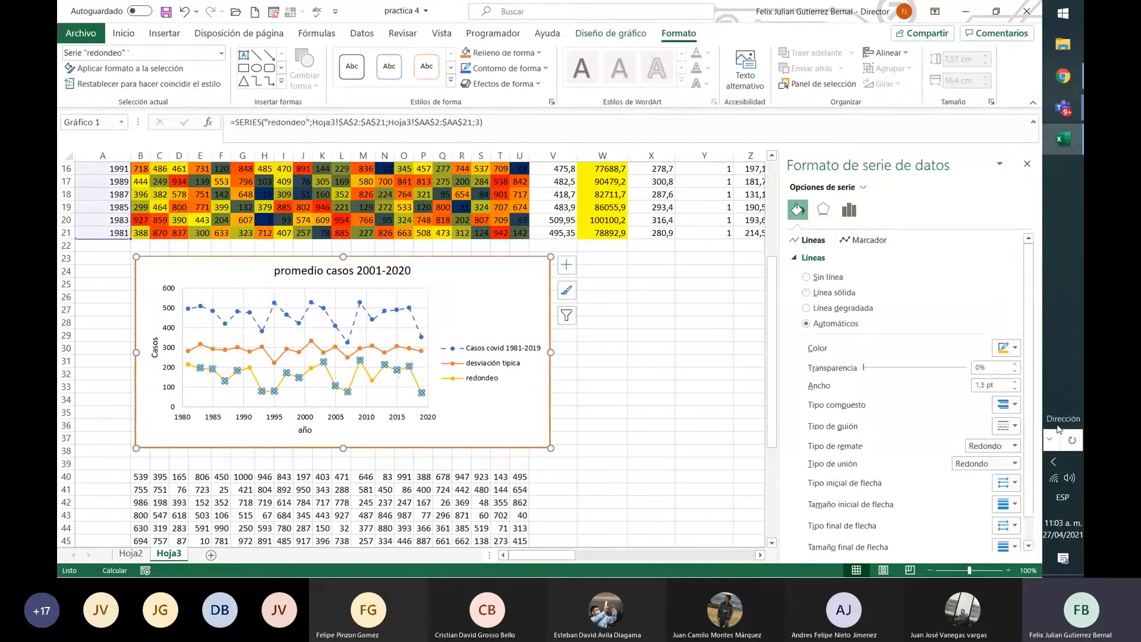
click(1009, 425)
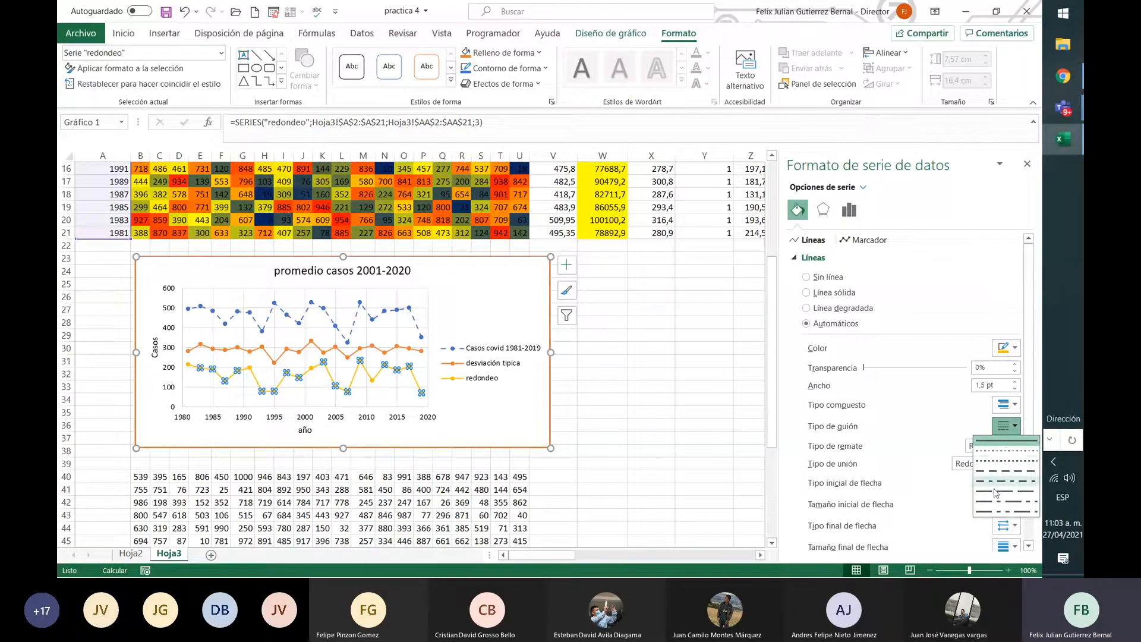
click(1006, 452)
click(661, 363)
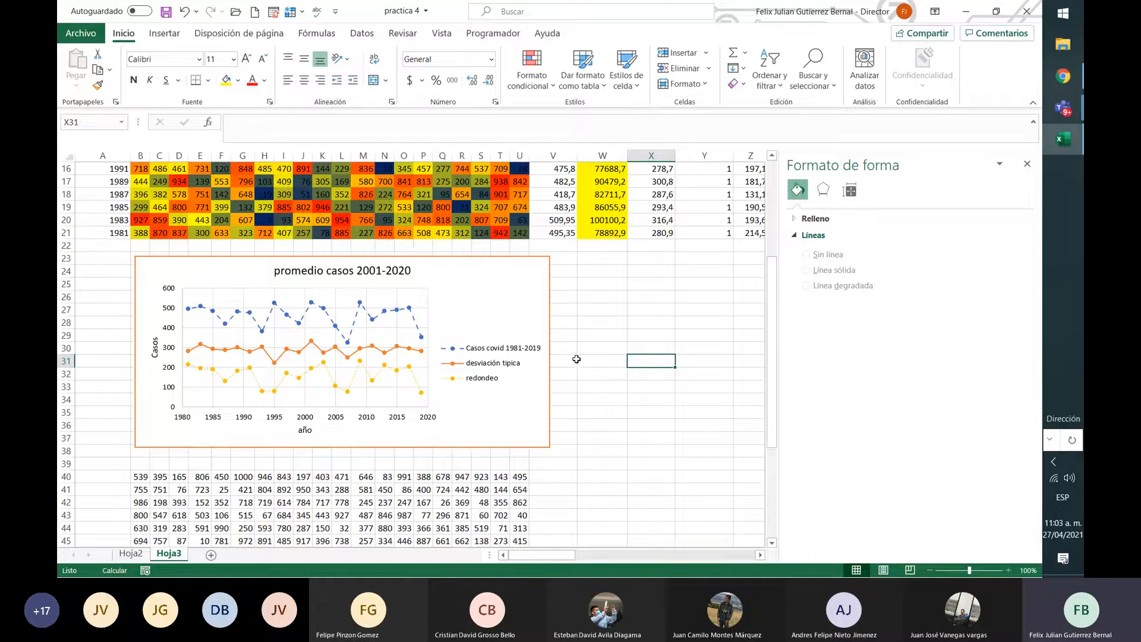
Set the "Casos covid 1981-2019" series line to the Cuadrado cap type and the Unión angular join type
click(300, 326)
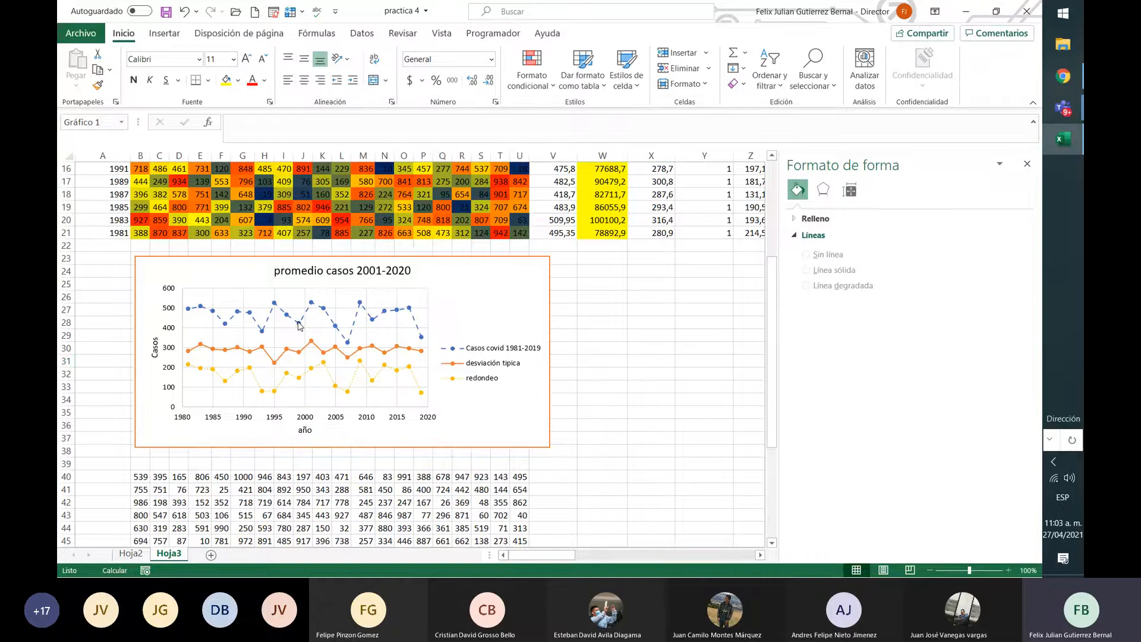
click(301, 326)
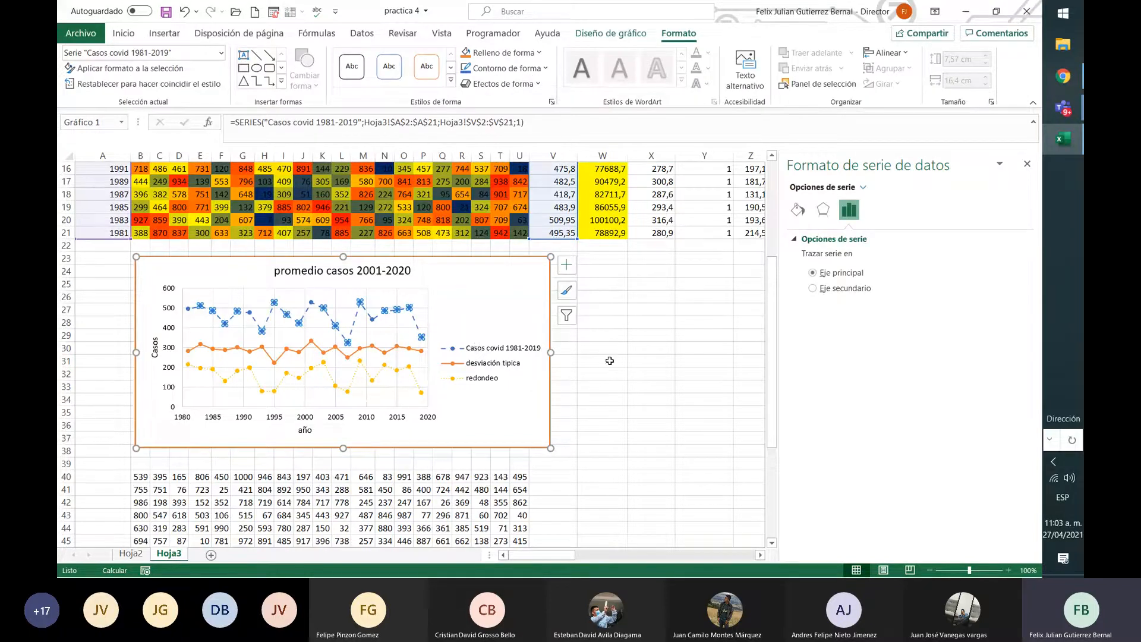
click(824, 210)
click(799, 214)
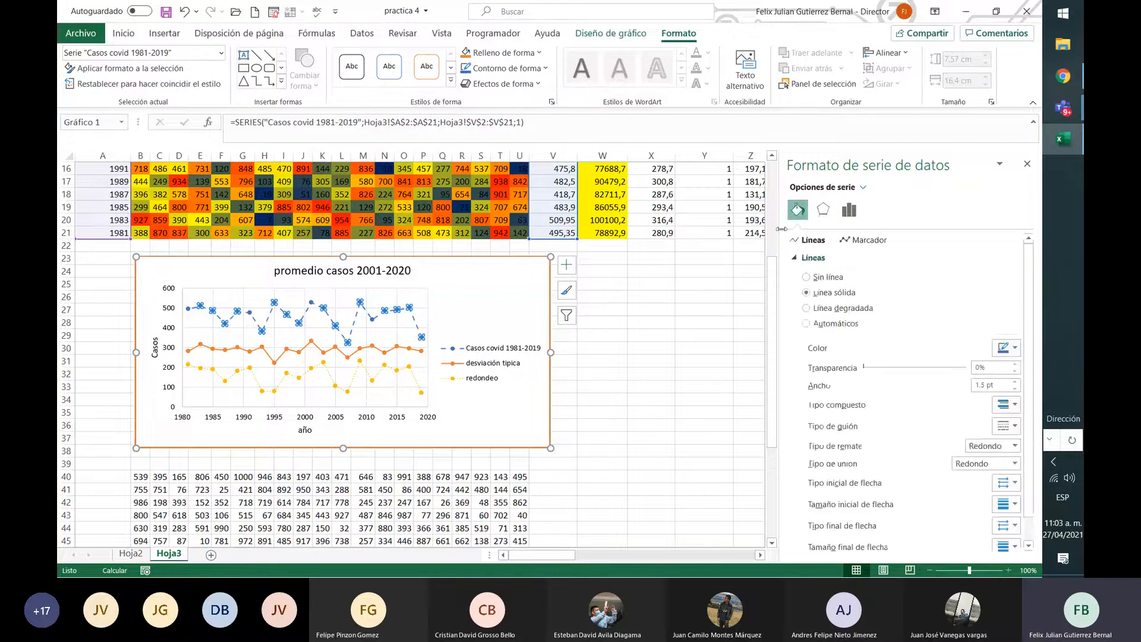
scroll(934, 405, down, 1)
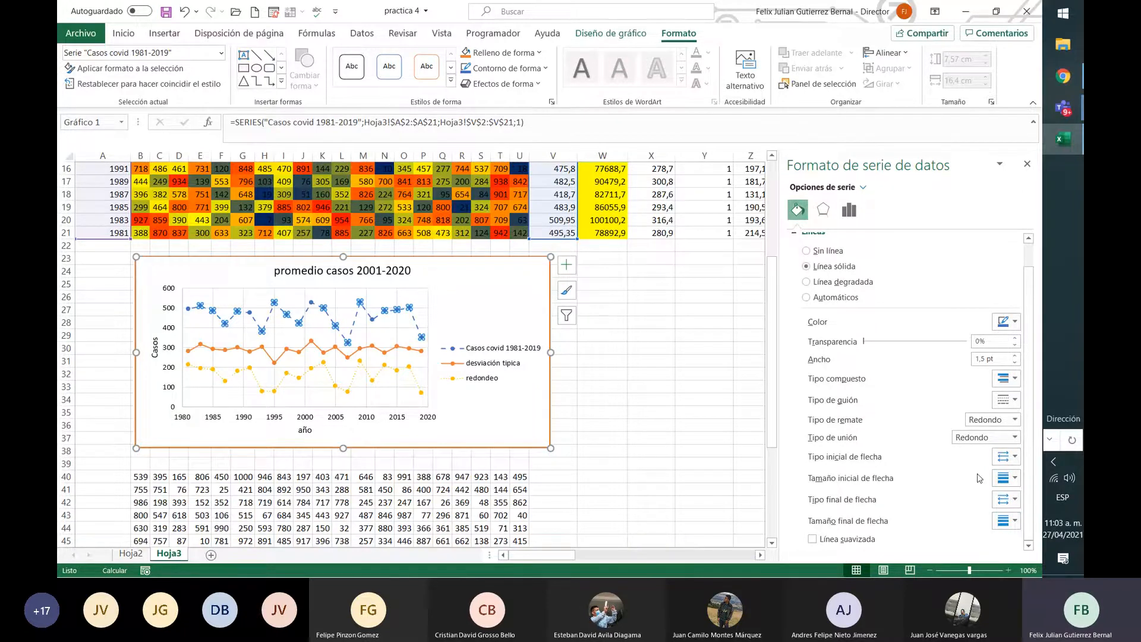
click(1015, 420)
click(1008, 433)
click(1015, 438)
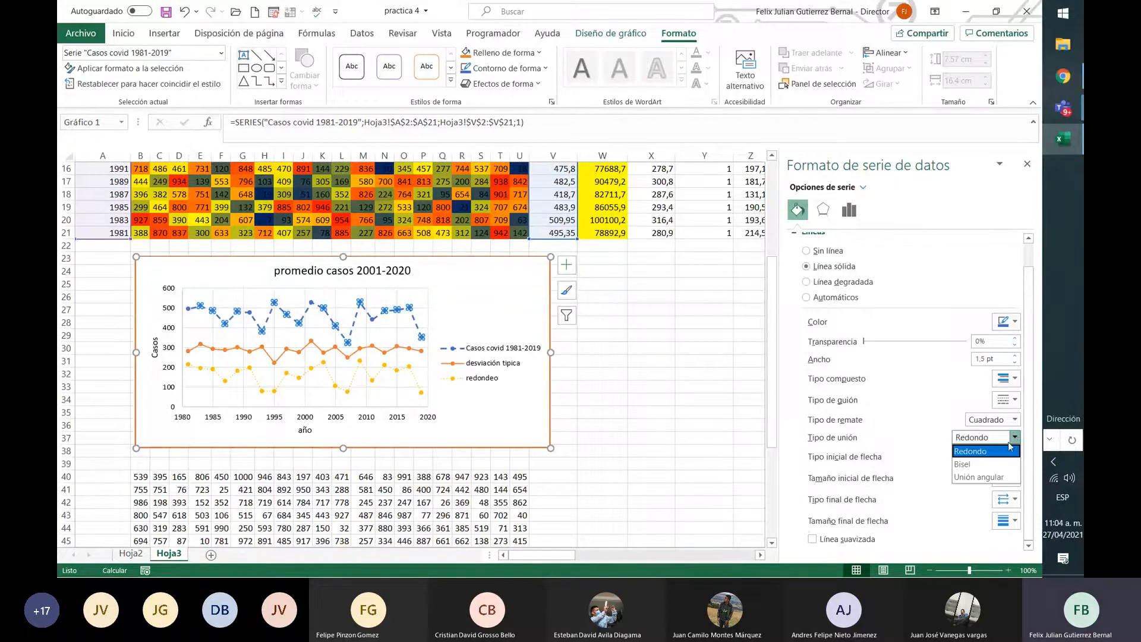
click(990, 477)
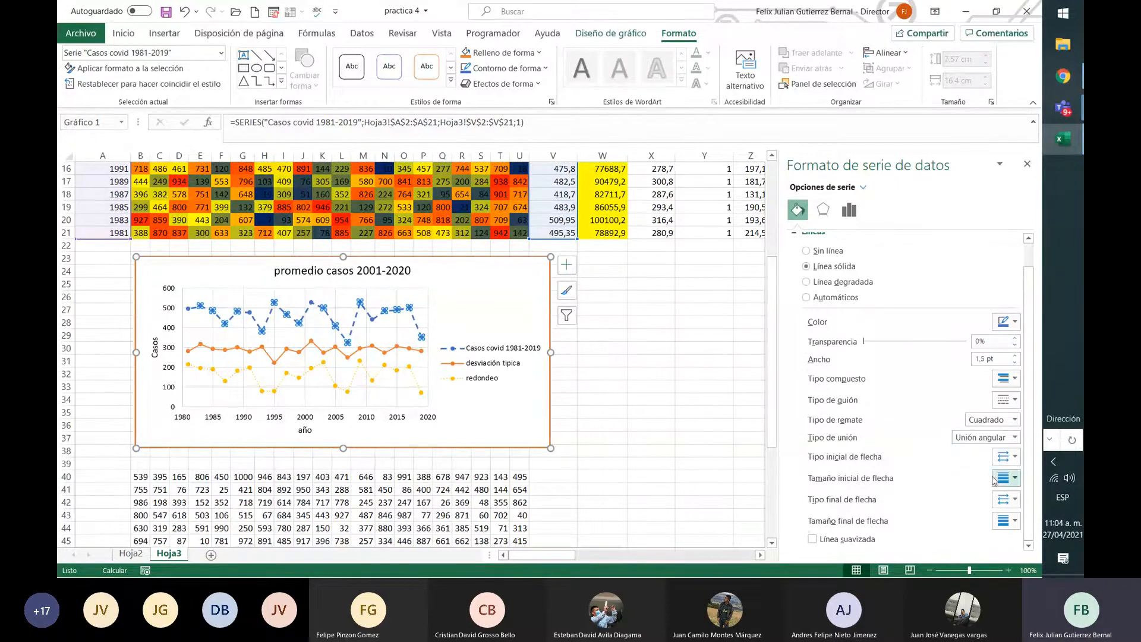
click(618, 364)
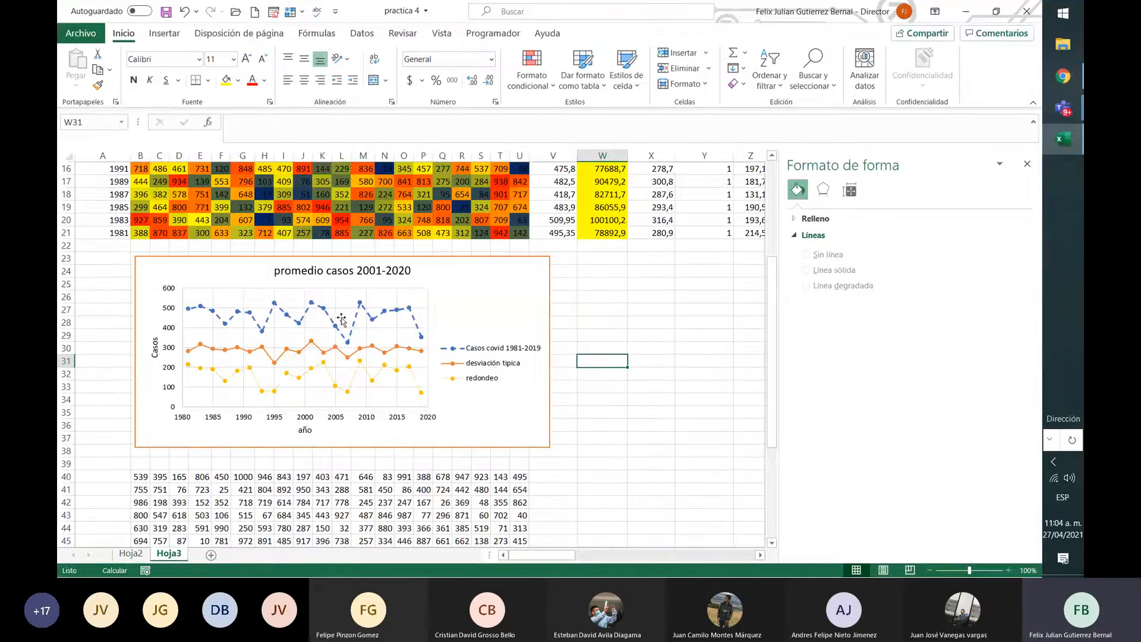
Try a different line width for the "Casos covid 1981-2019" series
click(324, 312)
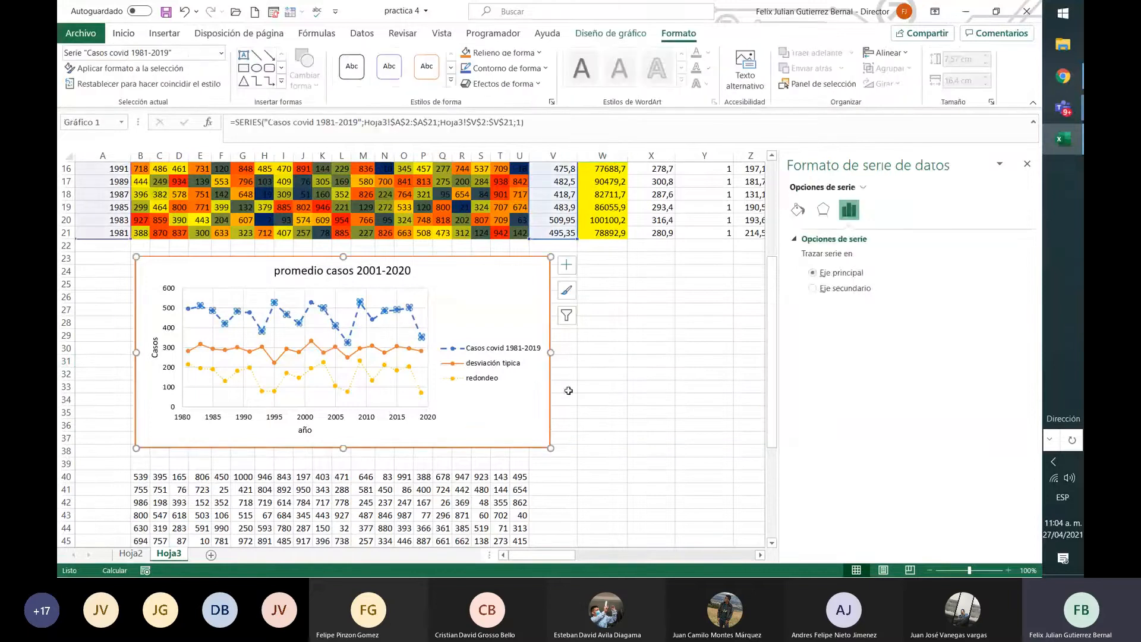
click(823, 209)
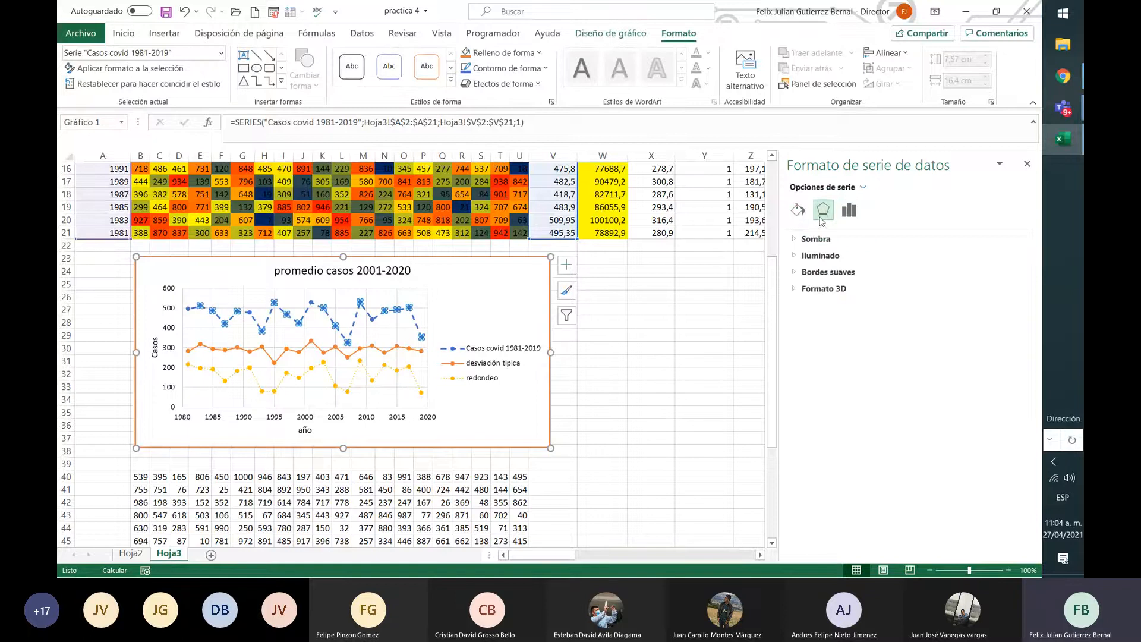
click(797, 210)
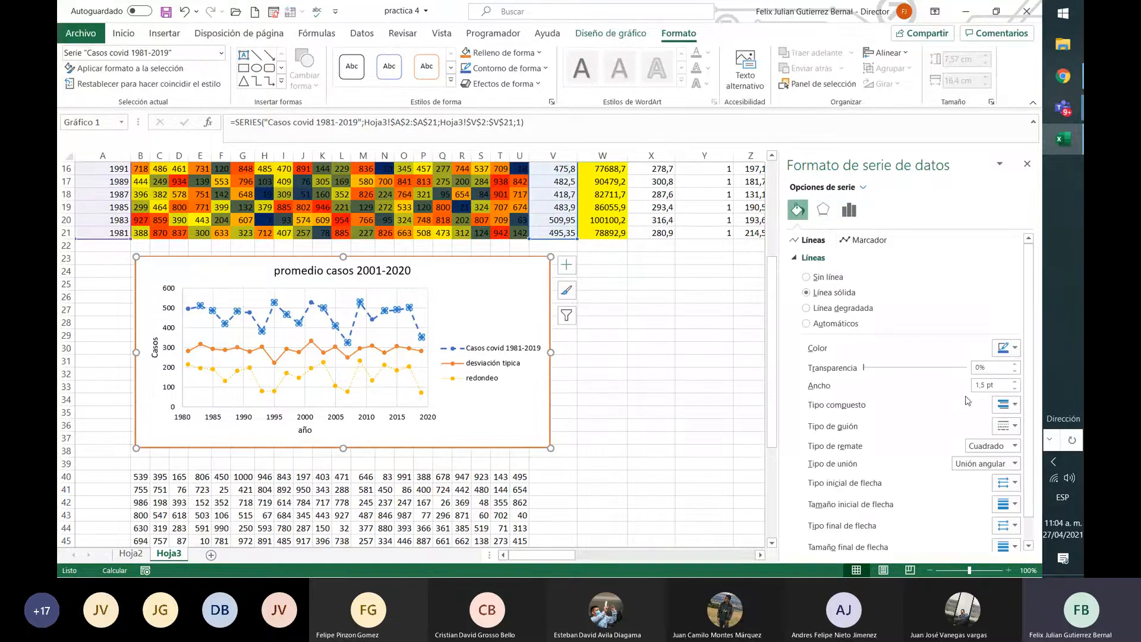
click(1014, 383)
click(1014, 389)
click(698, 380)
On sheet Hoja2, enter the formula =aleatori.entre(0) in cell L2
scroll(488, 423, down, 4)
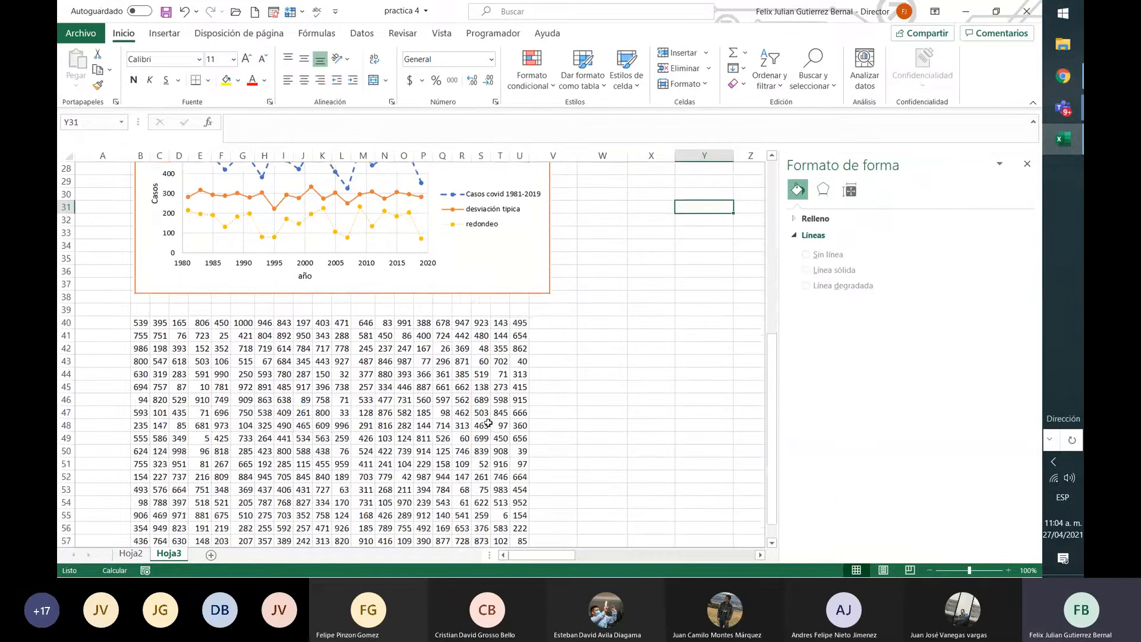
scroll(489, 422, up, 9)
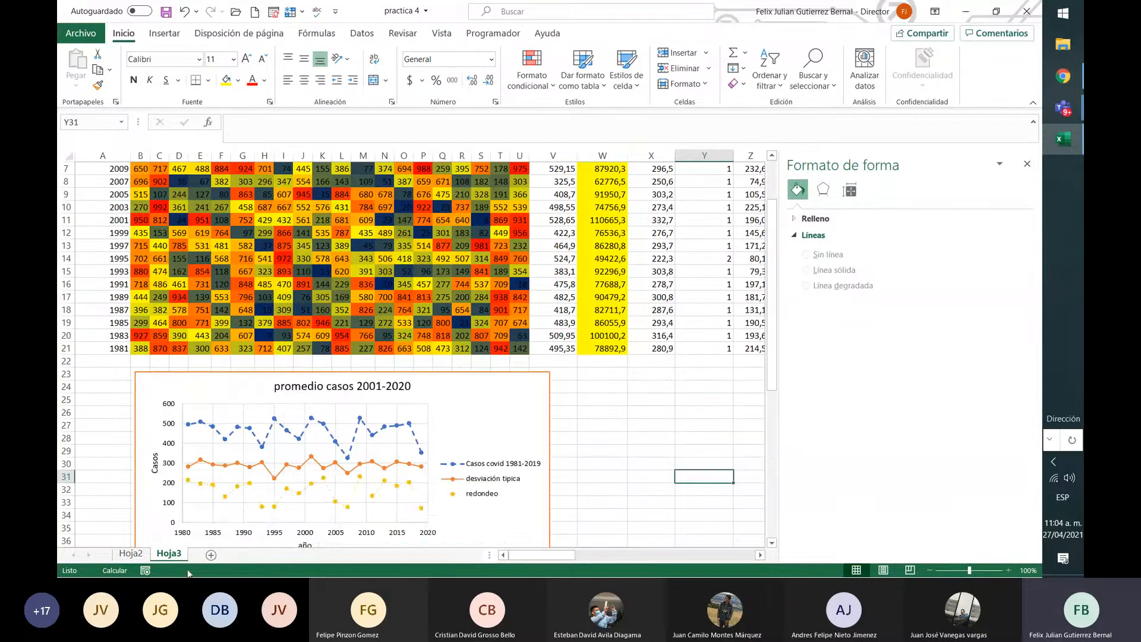
click(134, 558)
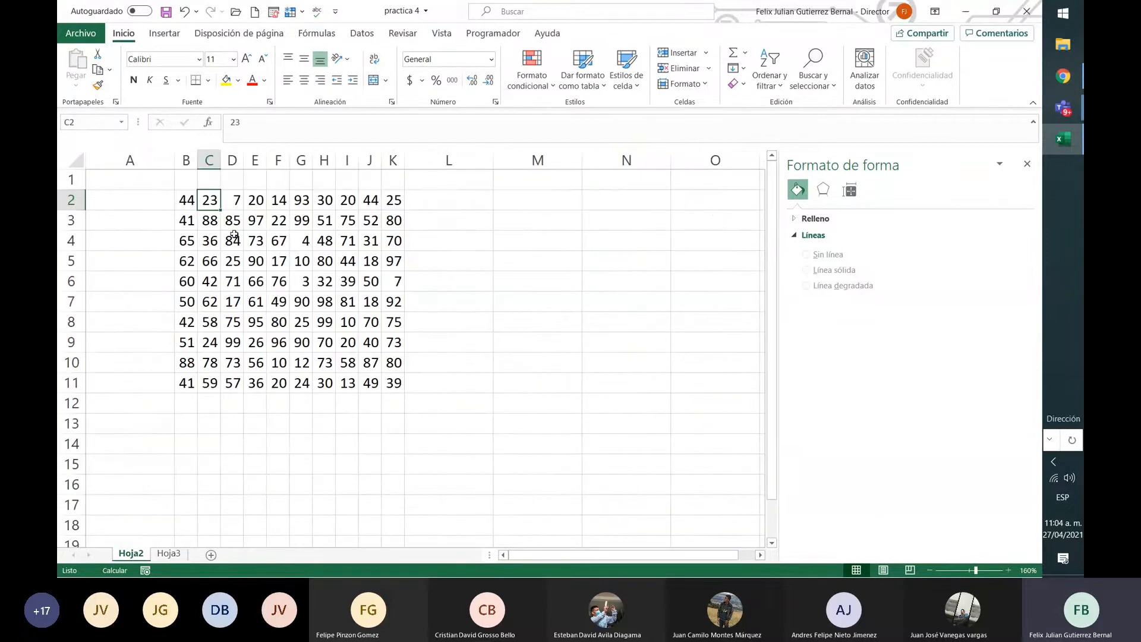
click(184, 196)
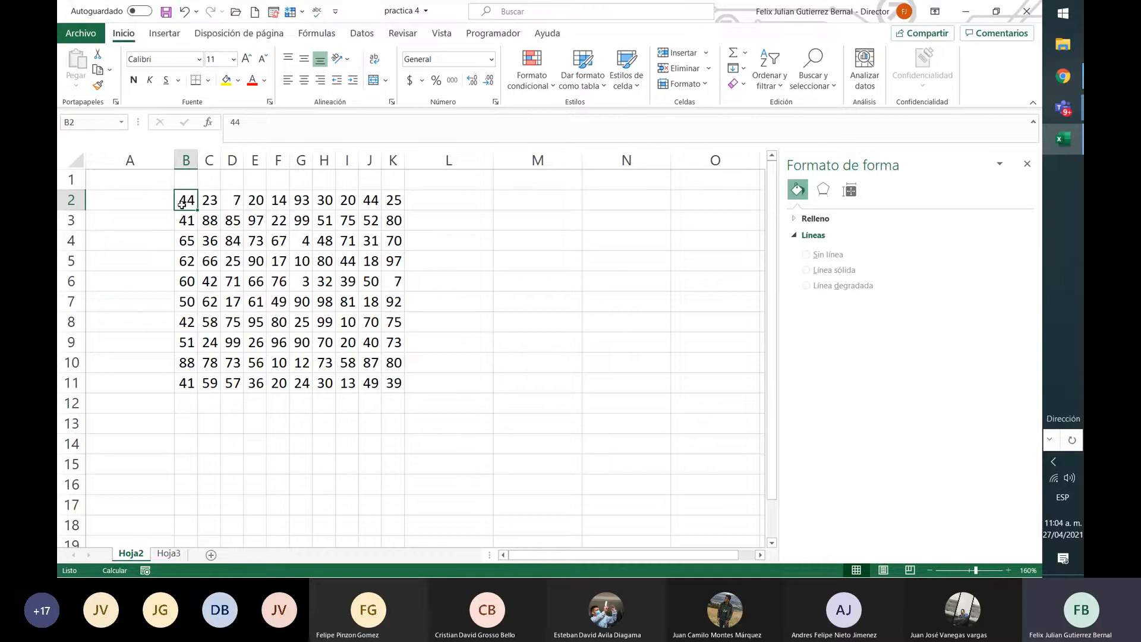
click(419, 208)
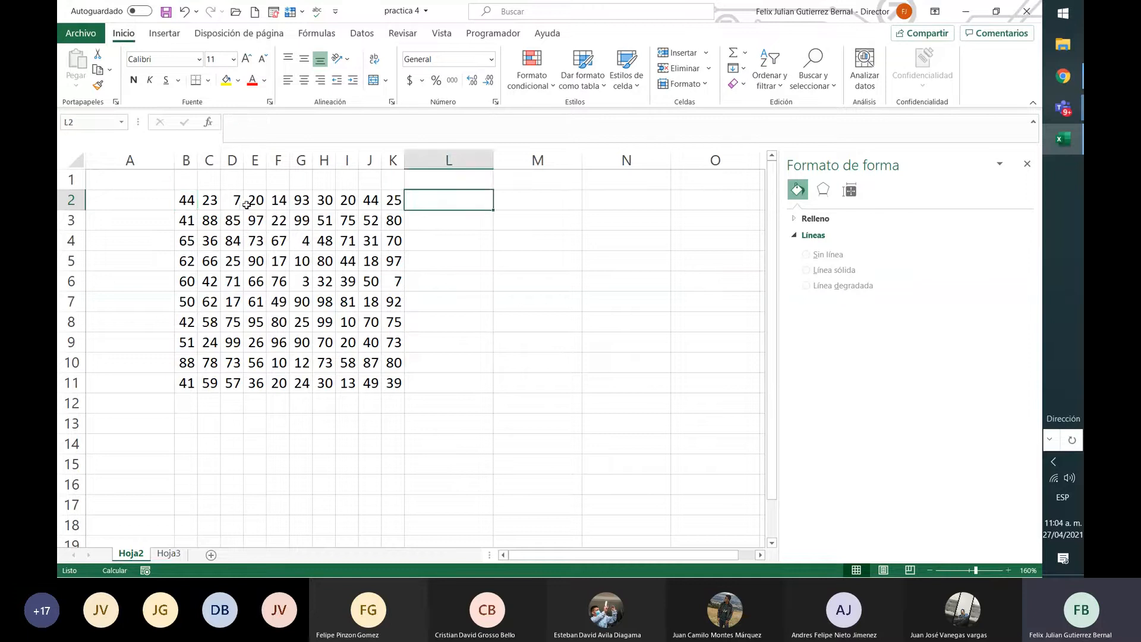
click(185, 200)
click(432, 206)
text(=a)
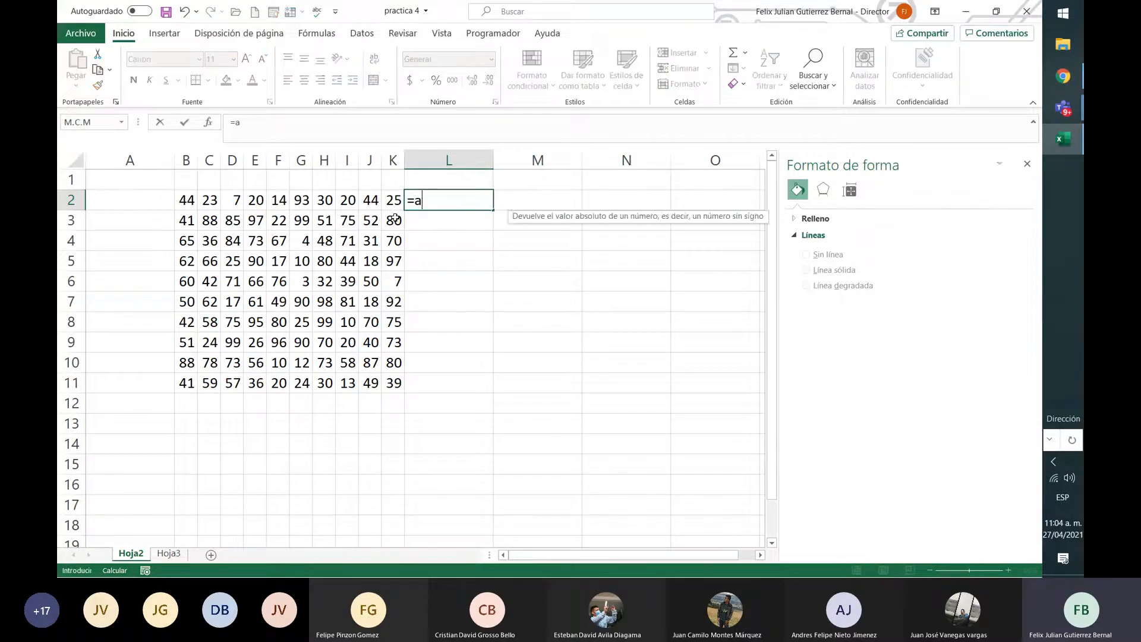
text(leatori)
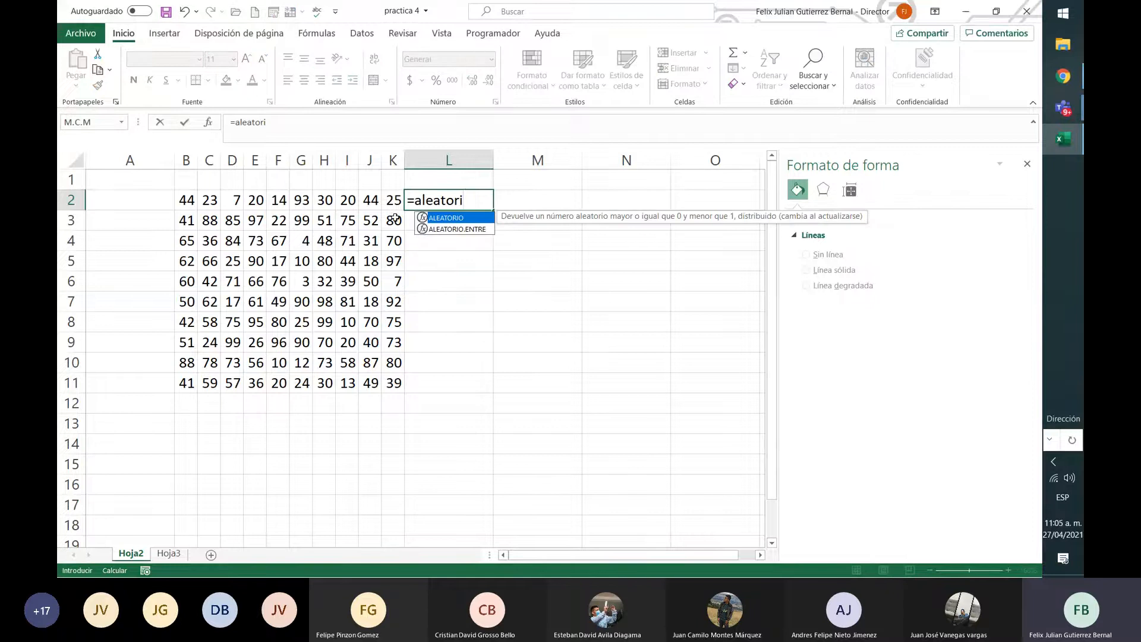
text(.entre()
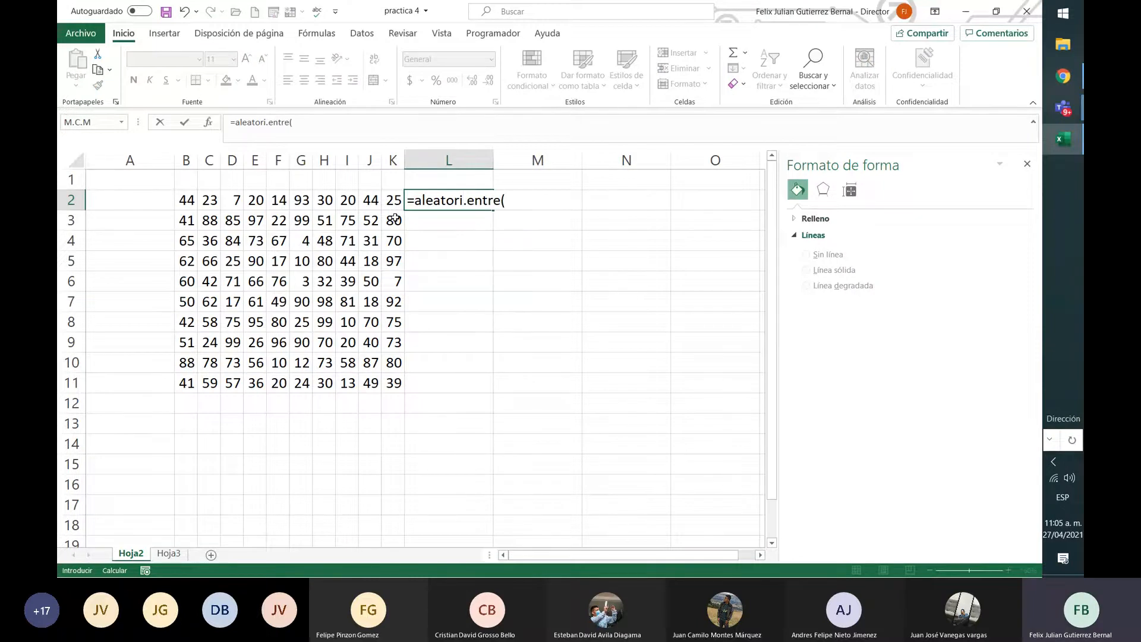
text(0,)
click(189, 205)
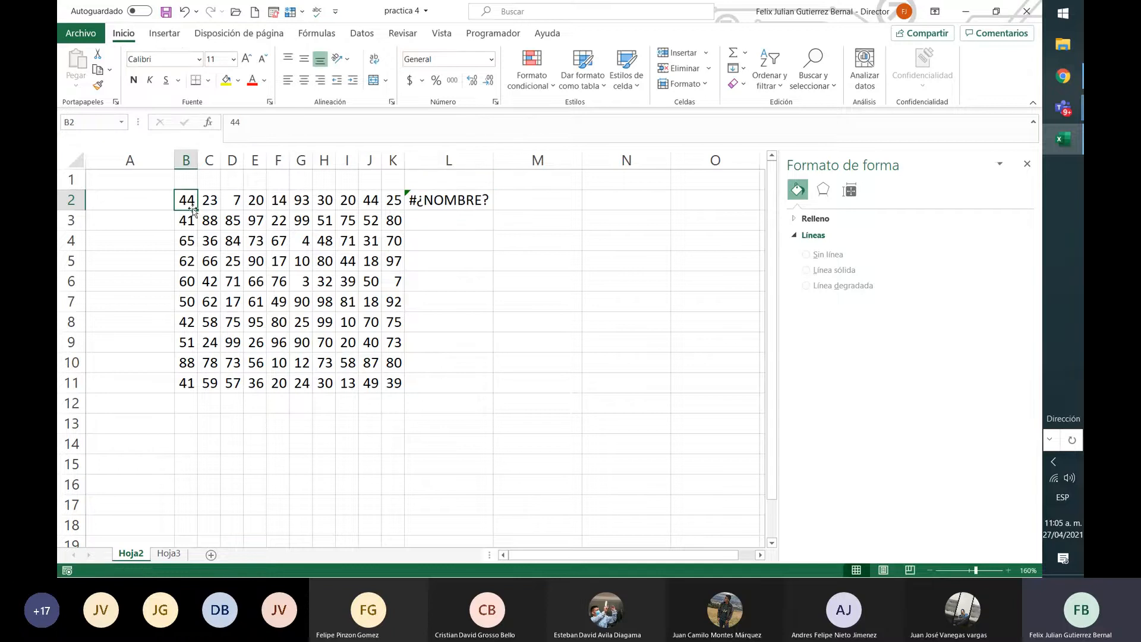
Add cell B2 as the upper limit in L2's formula so that it reads =aleatori.entre(0;B2)
click(443, 202)
click(298, 122)
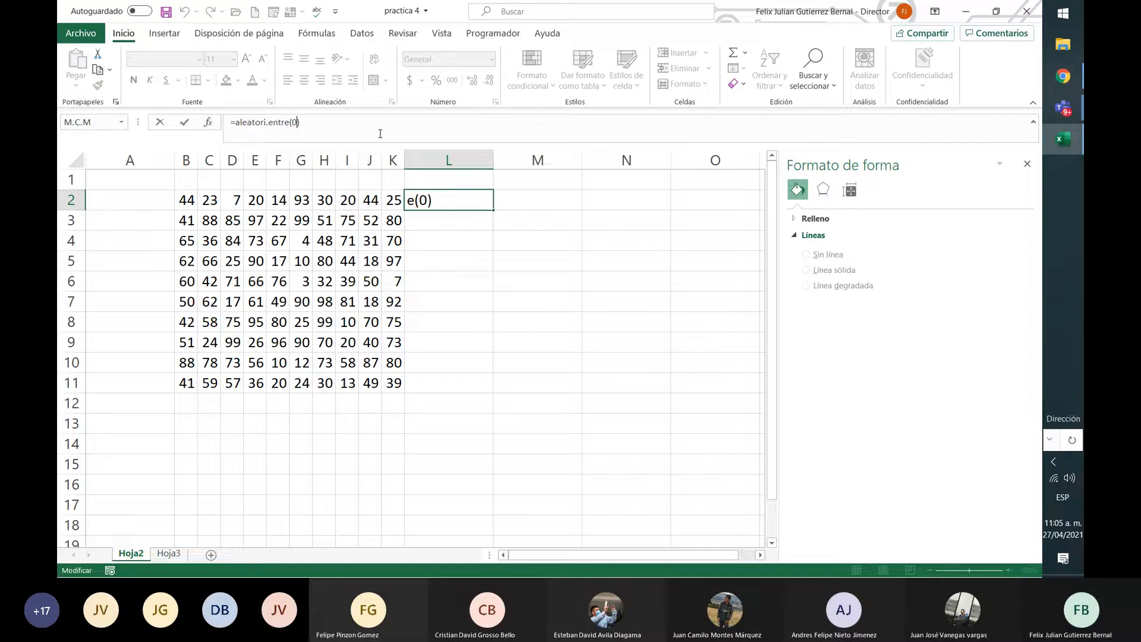
text(;)
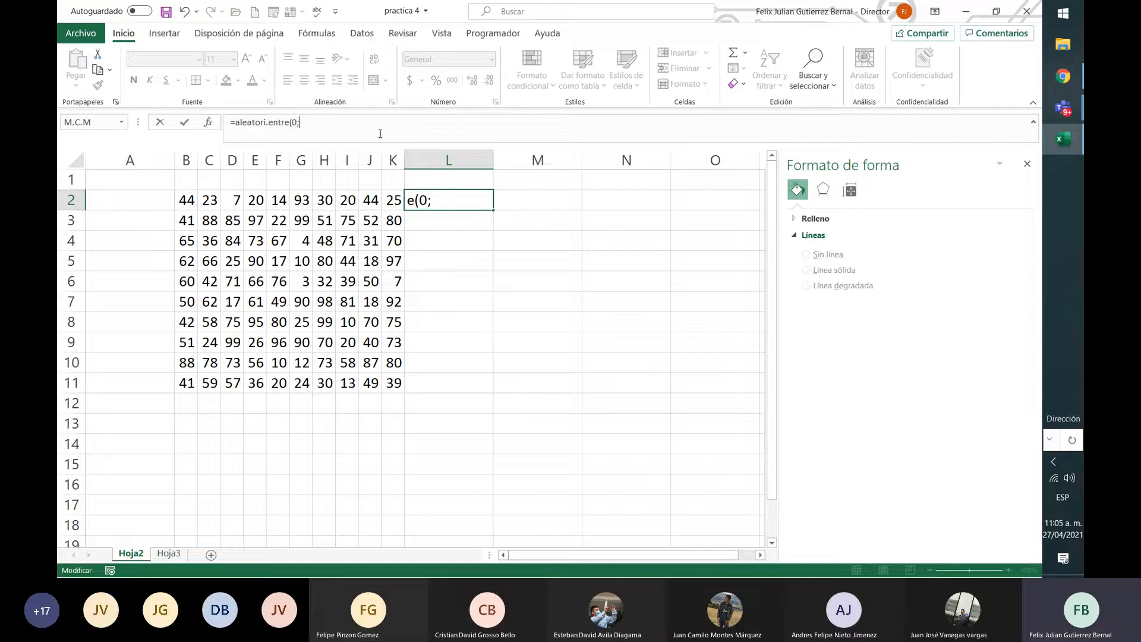
click(187, 198)
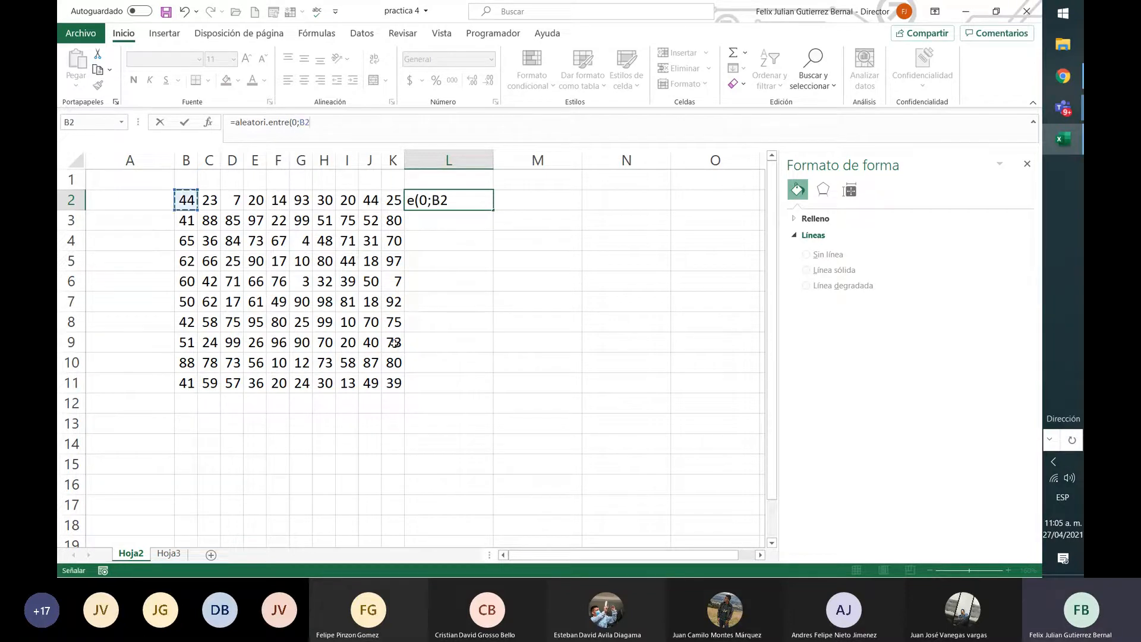
text())
key(Return)
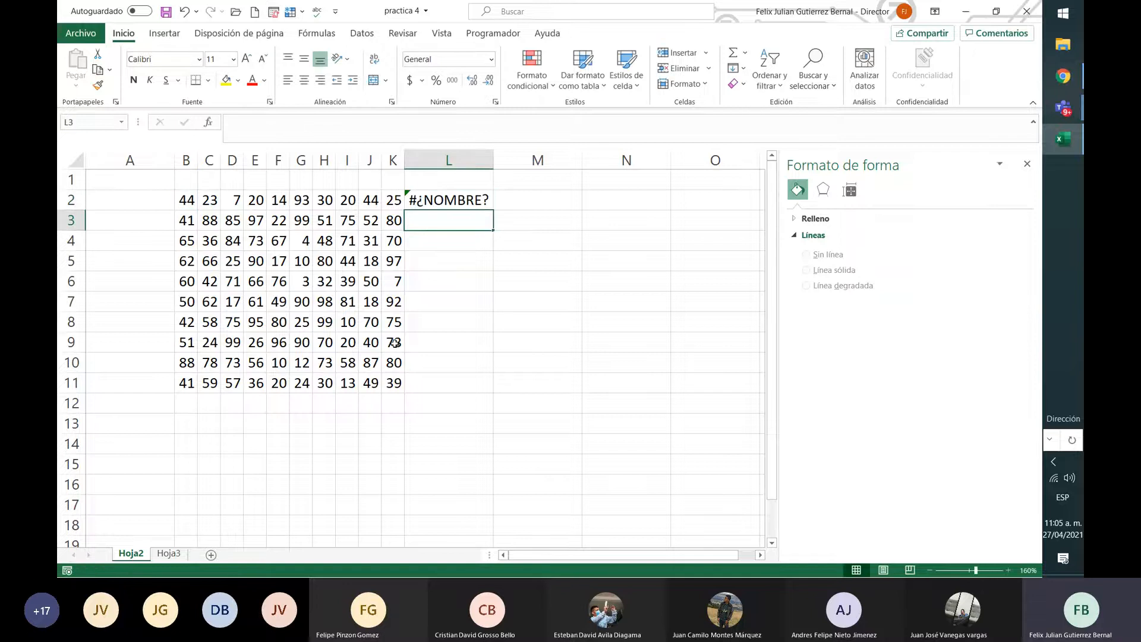
Correct the function name in cell L2 so that the formula reads =ALEATORIO.ENTRE(0;B2)
click(443, 199)
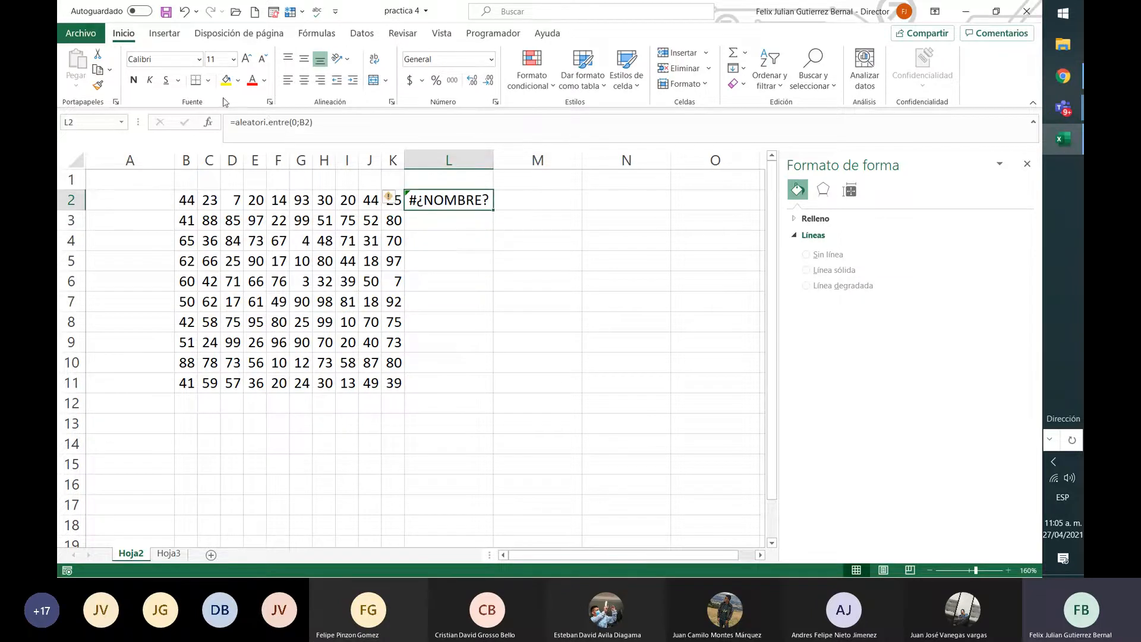
click(269, 121)
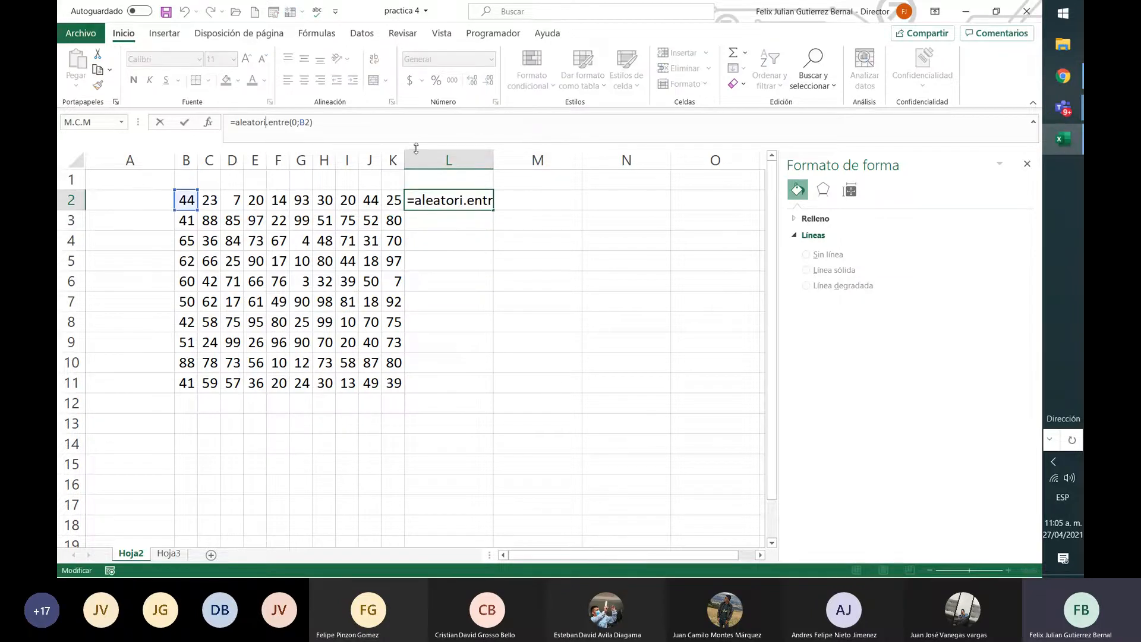
text(o)
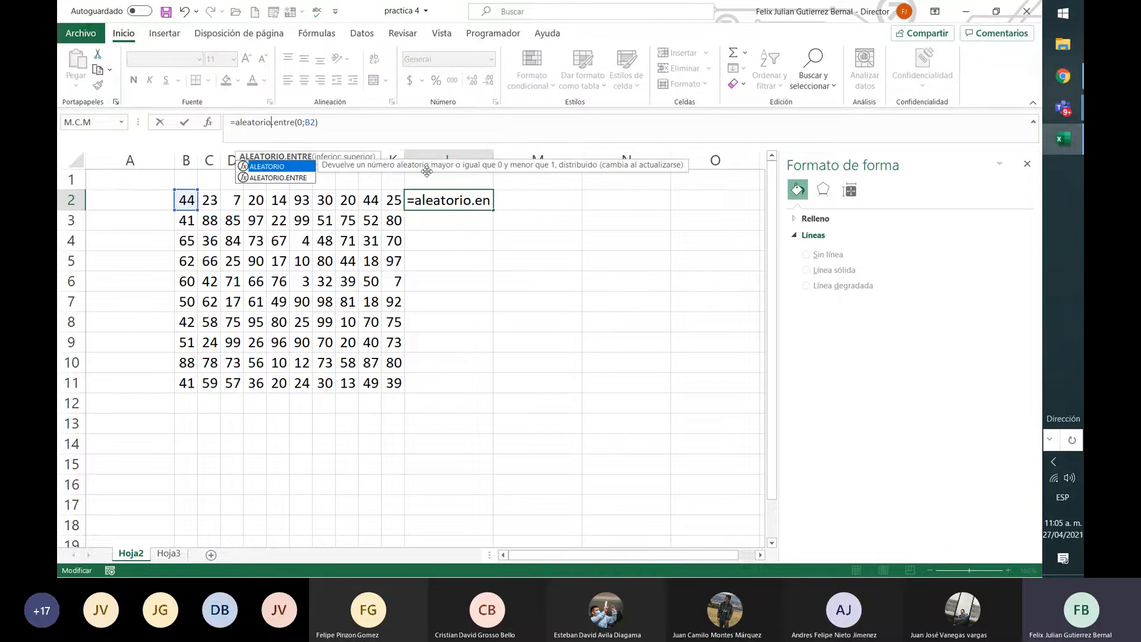
key(Return)
click(486, 201)
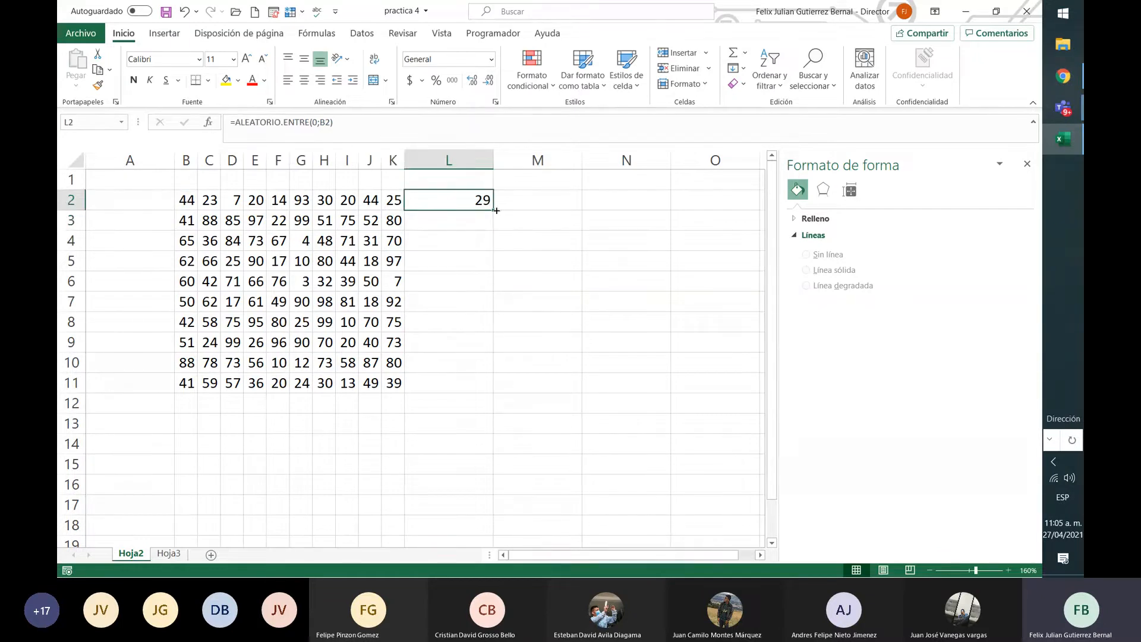
click(331, 127)
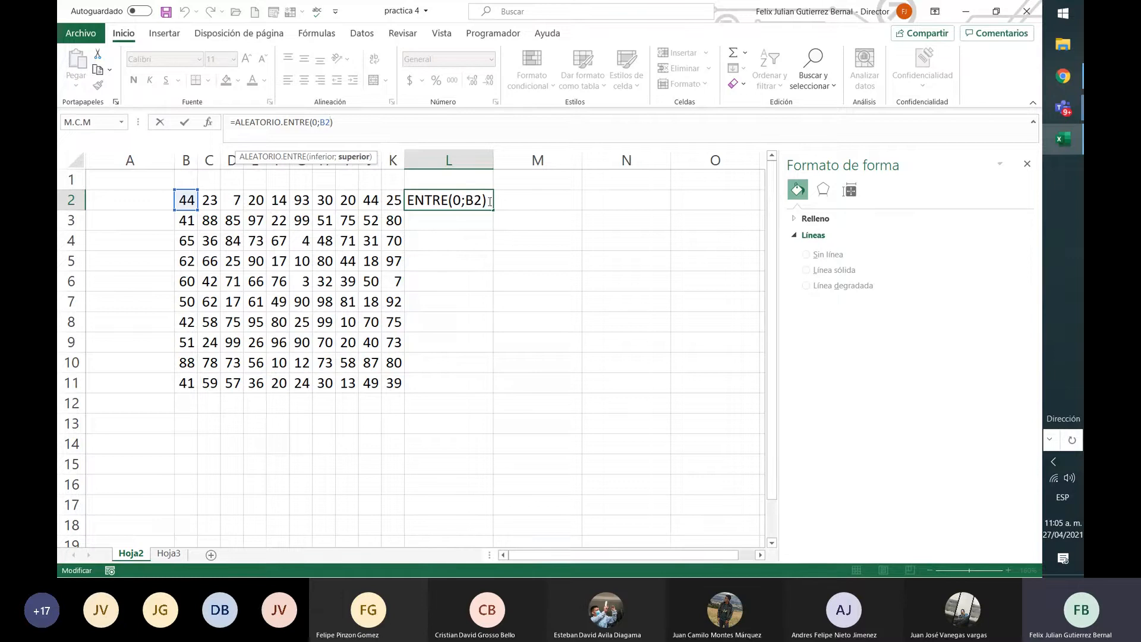
Fit column L to its content, narrow columns M through U to nearly the same width, and close the Formato de forma pane
click(497, 162)
double_click(494, 169)
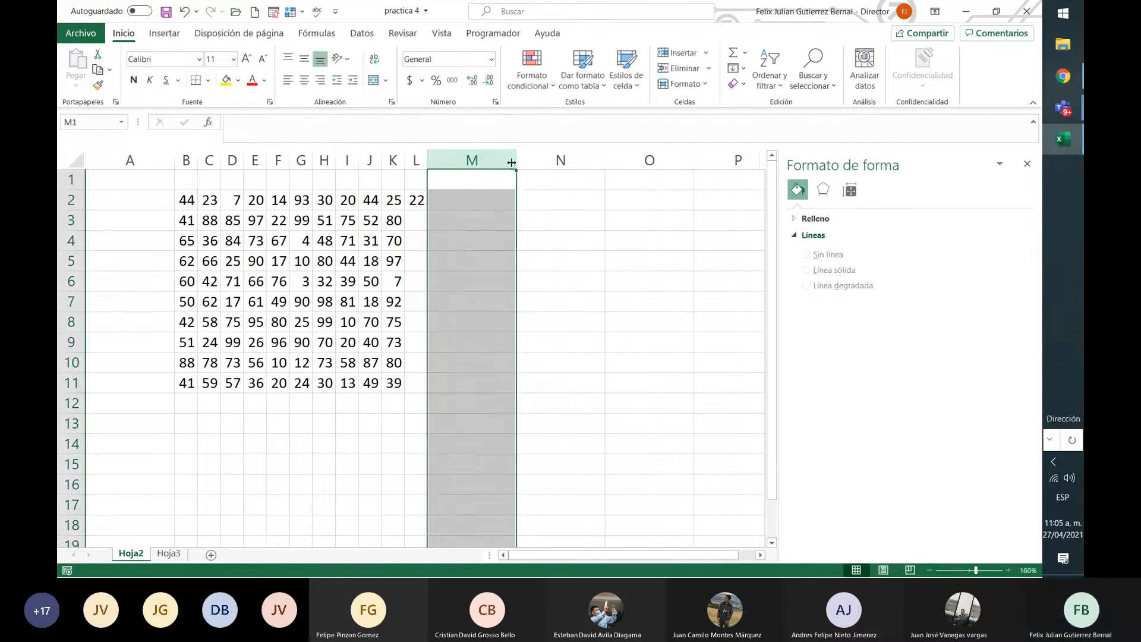
drag(516, 162, 471, 163)
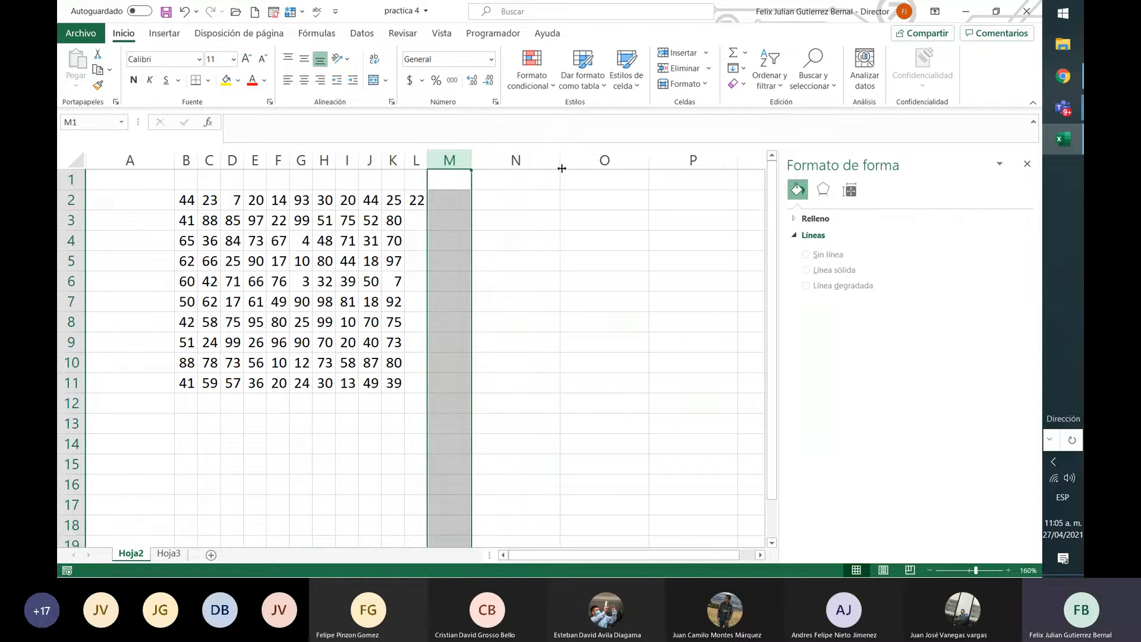
drag(563, 167, 504, 164)
drag(590, 161, 534, 161)
drag(627, 161, 570, 161)
click(1027, 164)
drag(659, 164, 602, 172)
drag(695, 165, 638, 167)
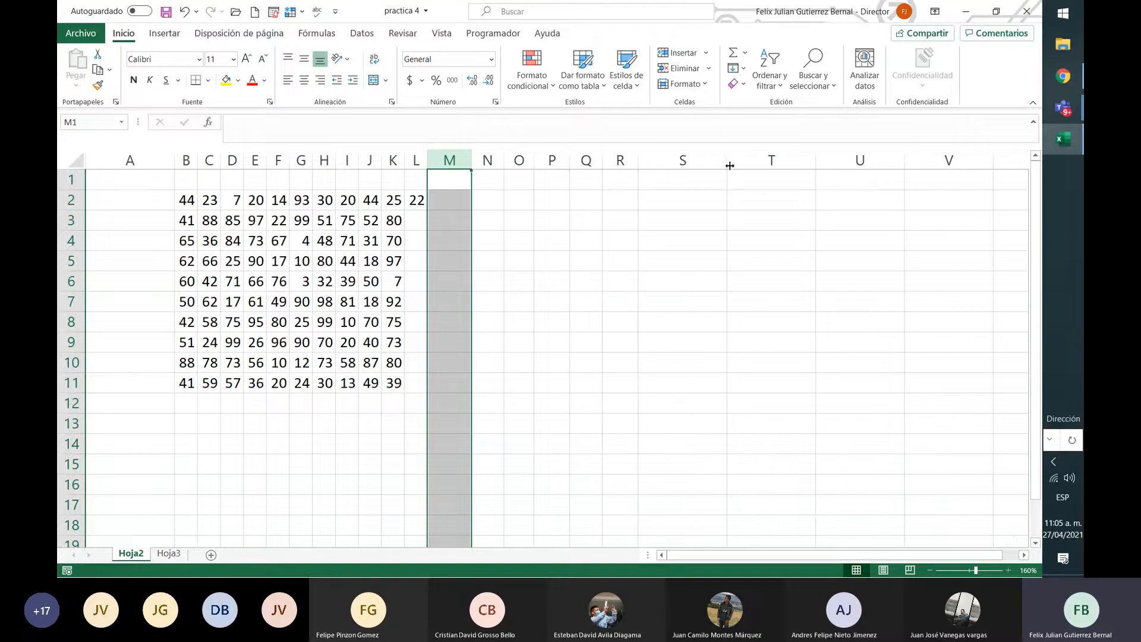
drag(730, 165, 677, 169)
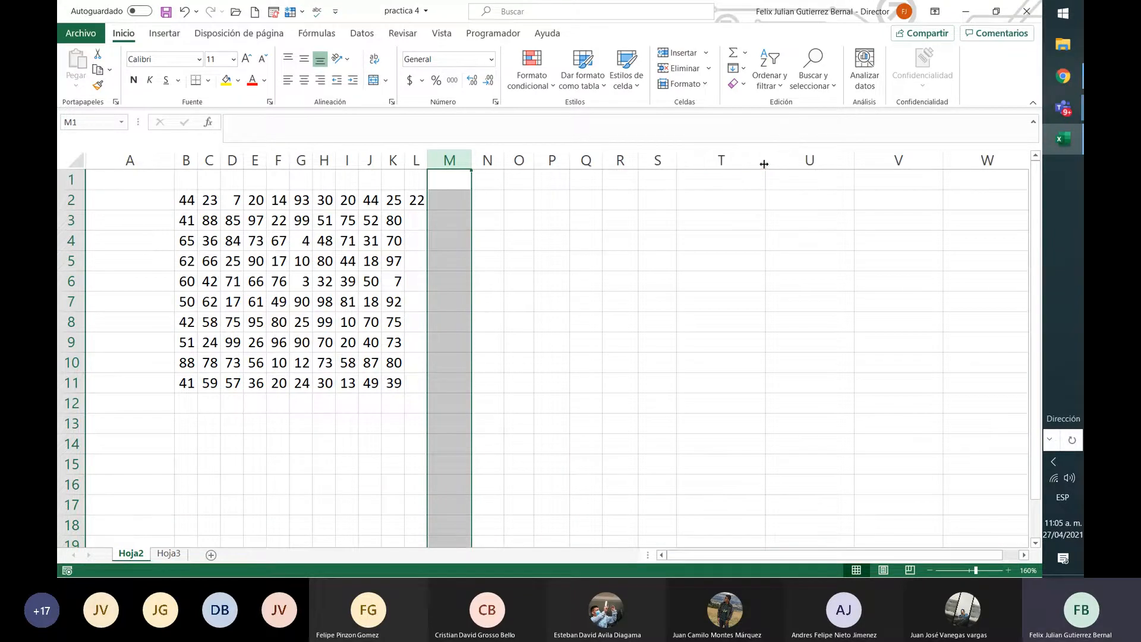
drag(764, 164, 713, 180)
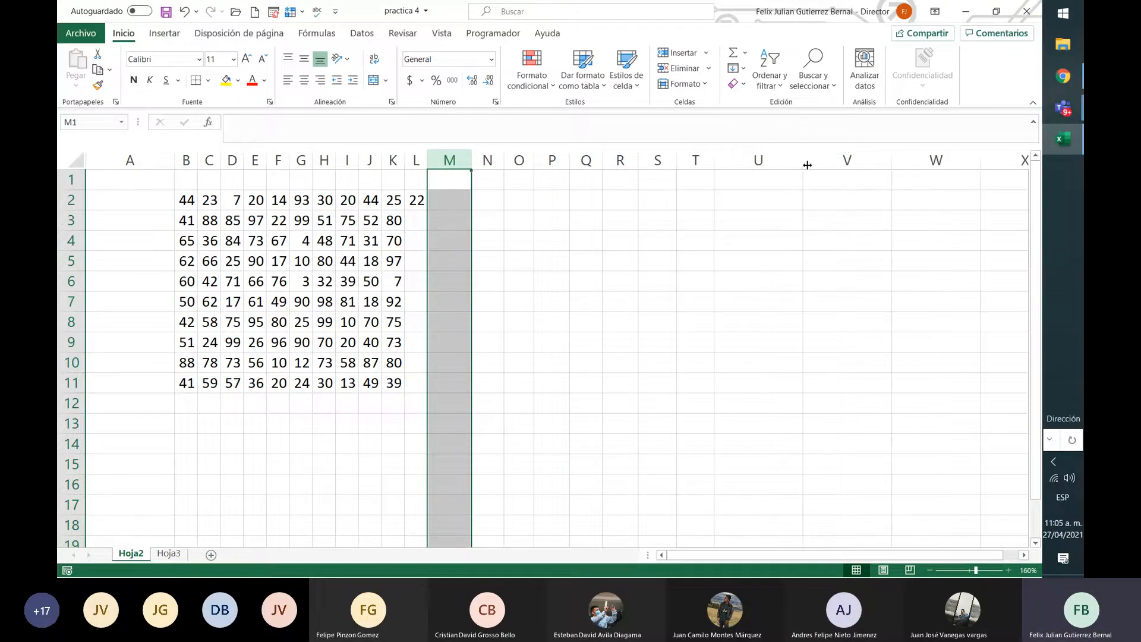
drag(803, 160, 749, 176)
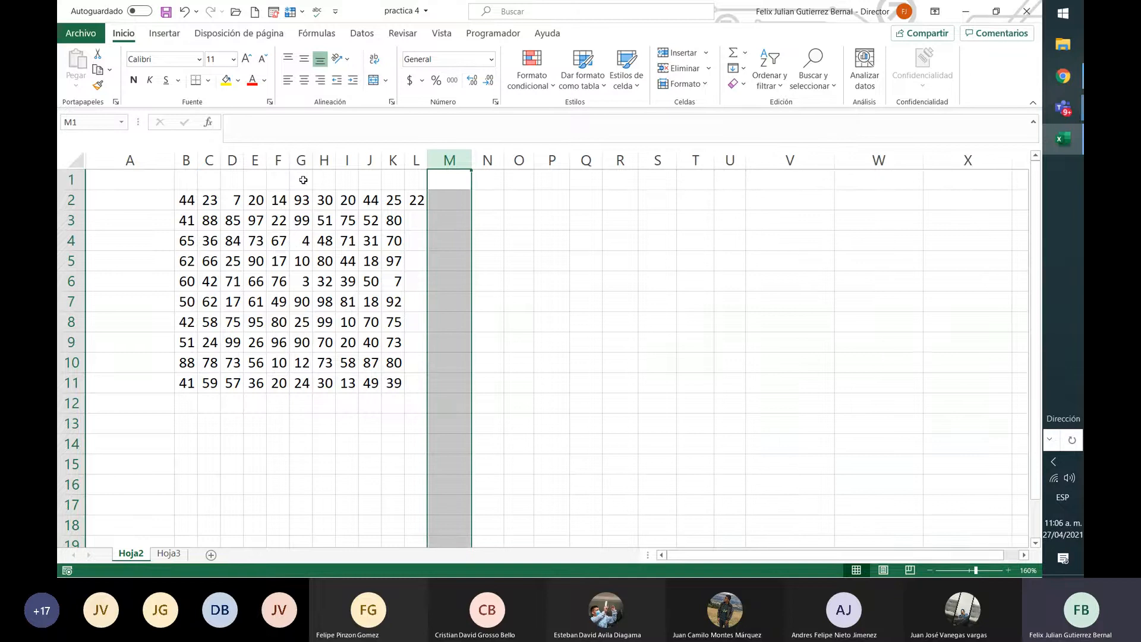
Fill the formula of cell L2 across to column U and down to row 11
click(371, 202)
click(420, 205)
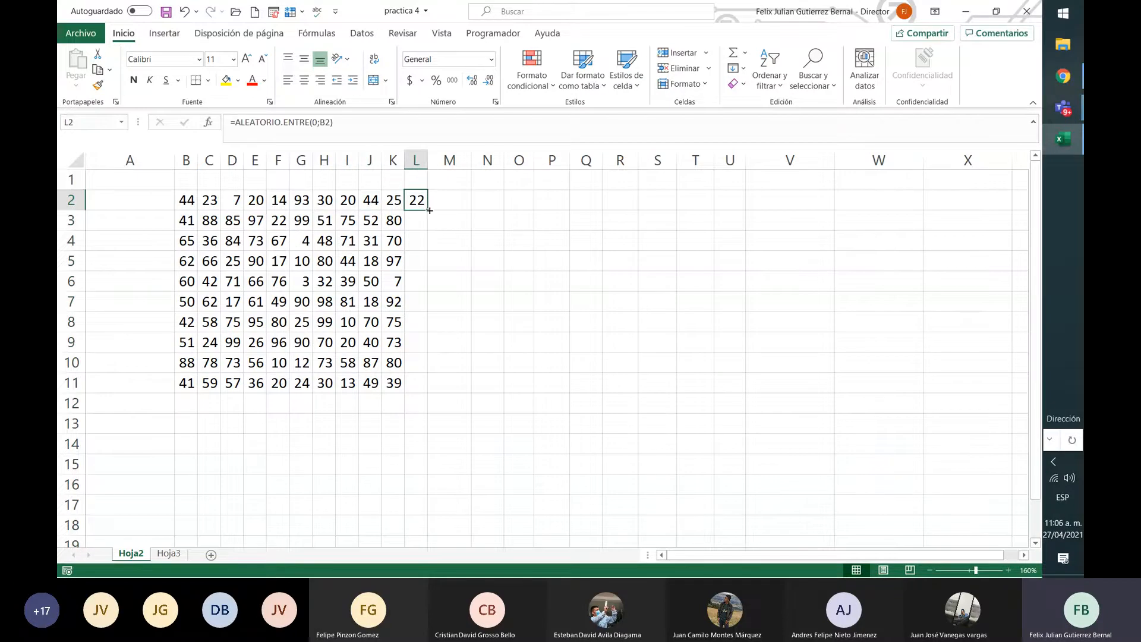
drag(429, 211, 744, 214)
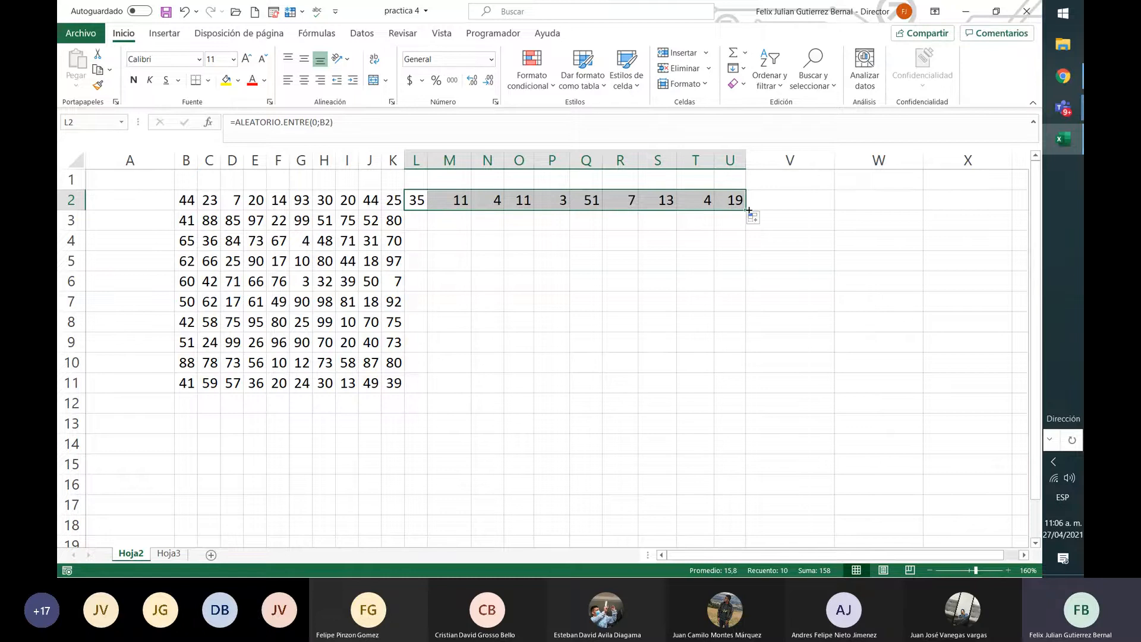
drag(745, 210, 748, 393)
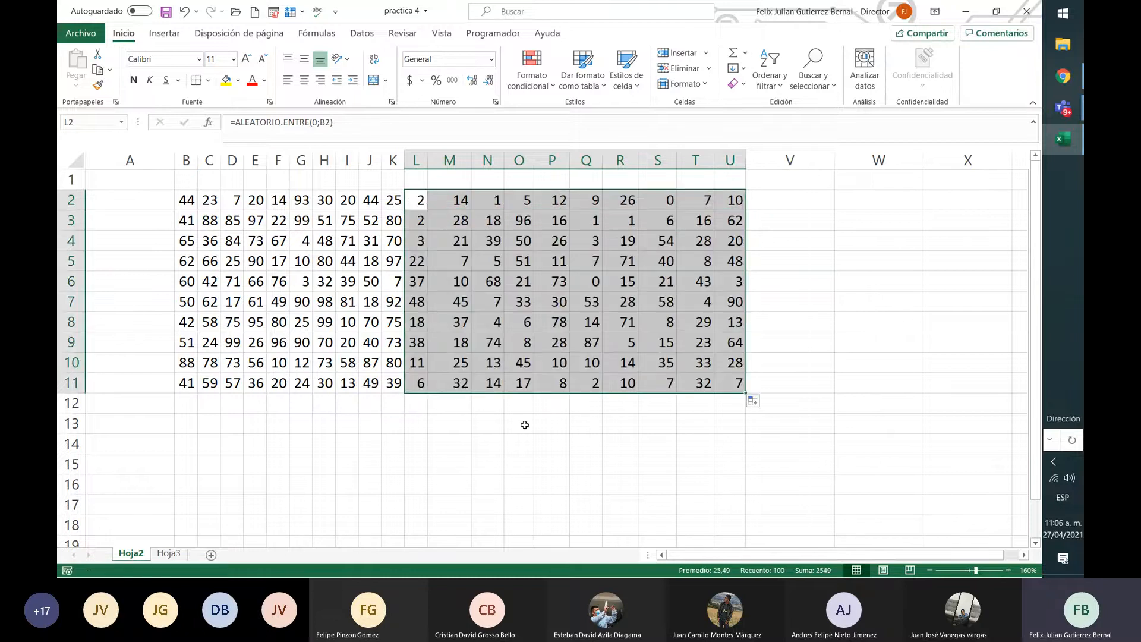
Try to enter the incomplete formula =aleatorio.entre(0, in cell B12
click(186, 405)
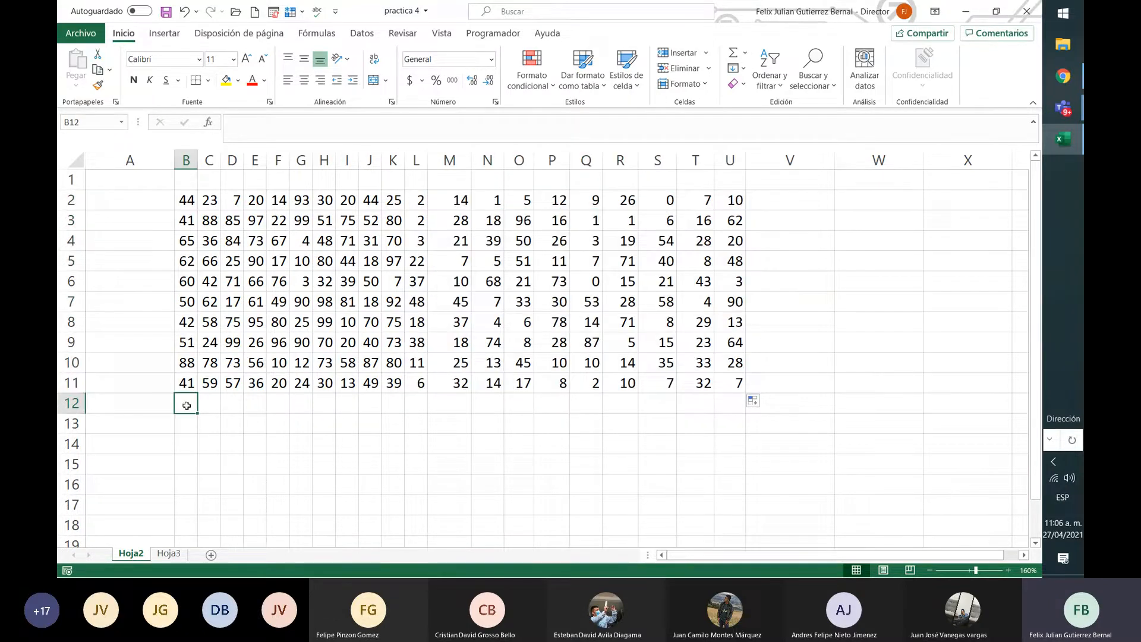
text(=)
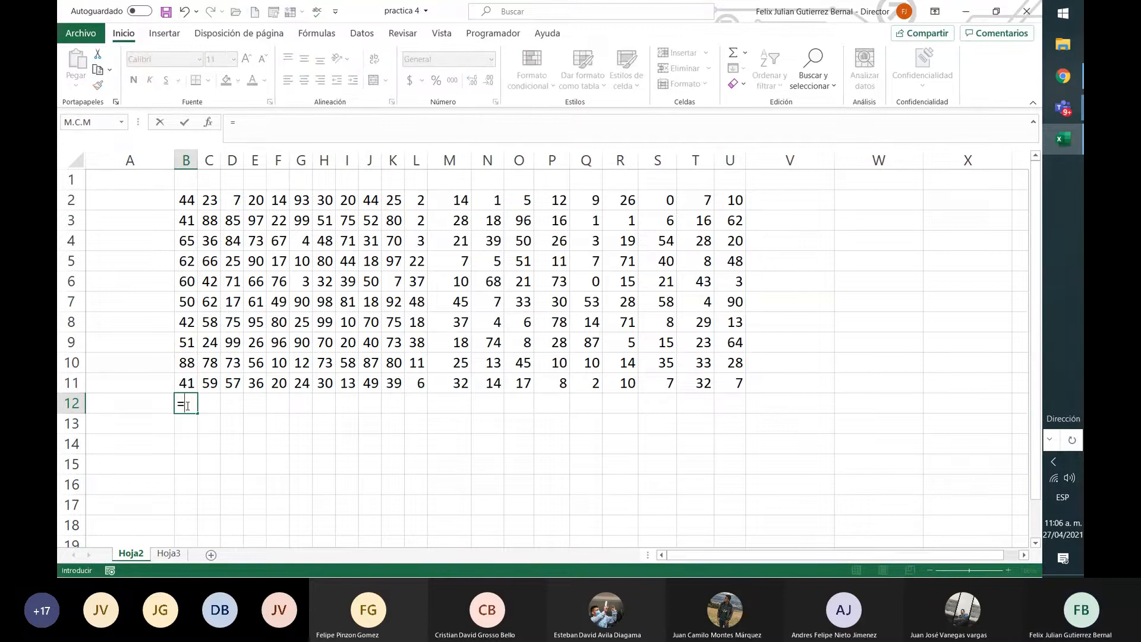
text(aleat)
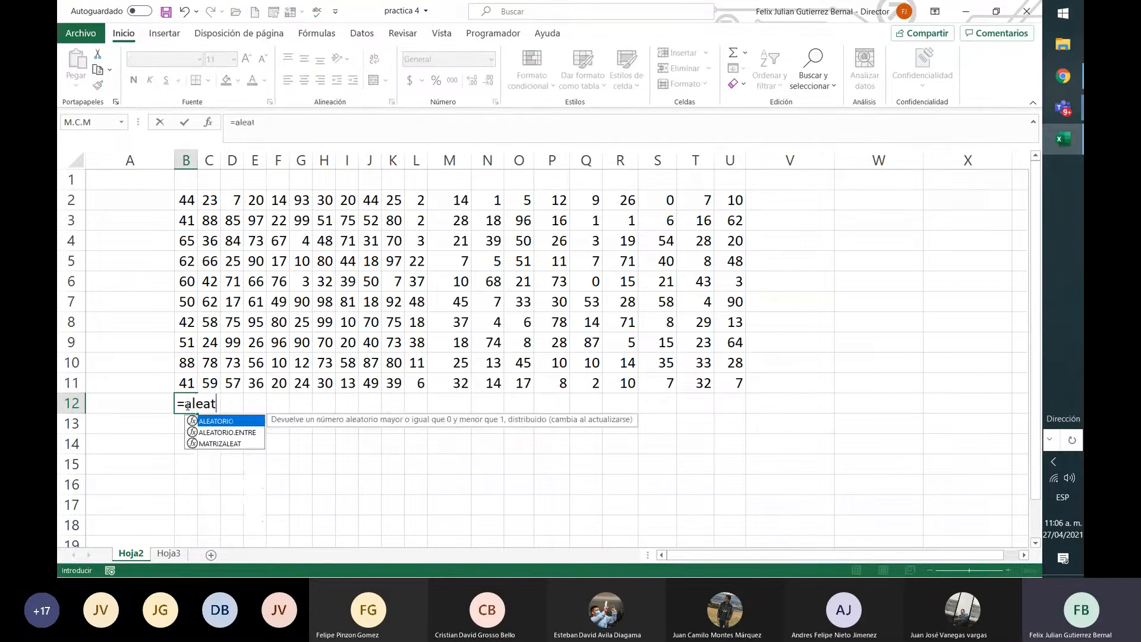
text(orio.entr)
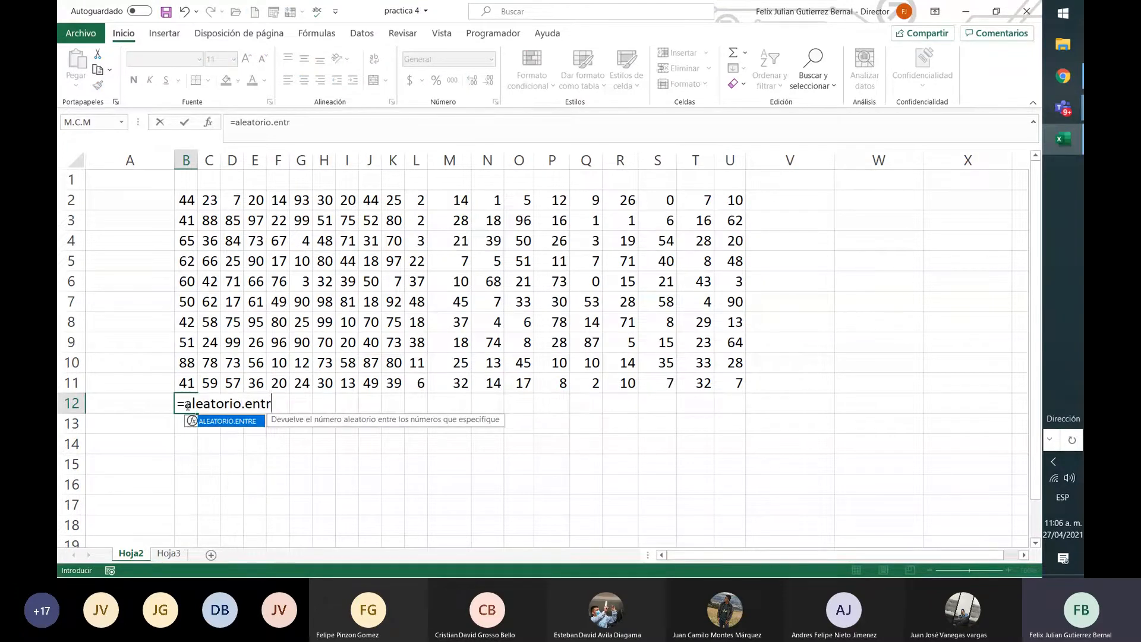
text(e()
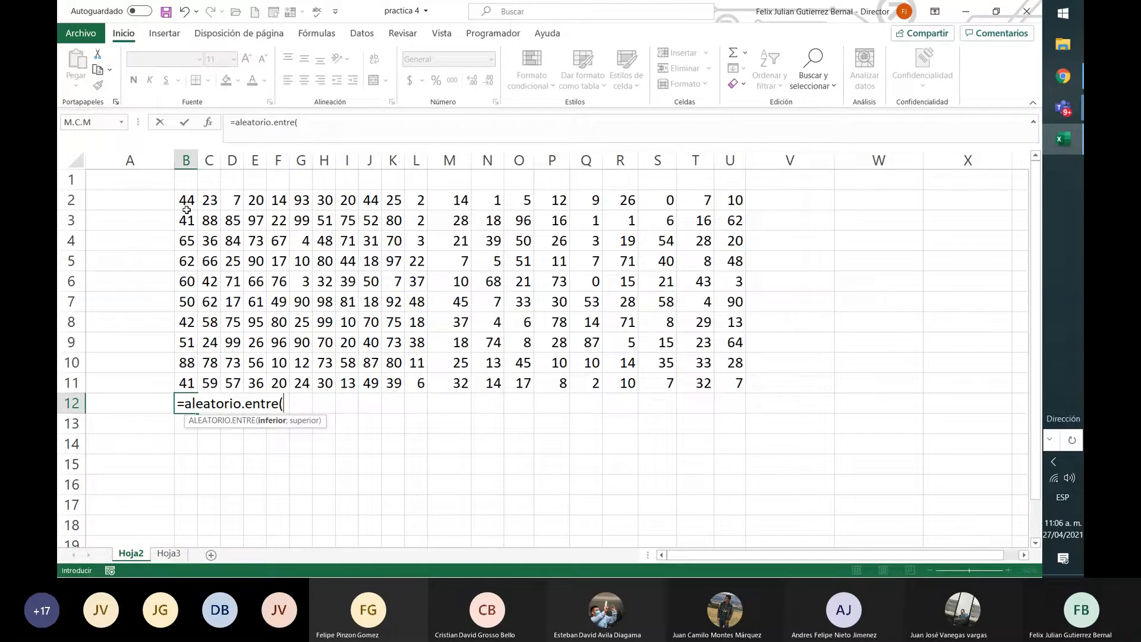
text(0,)
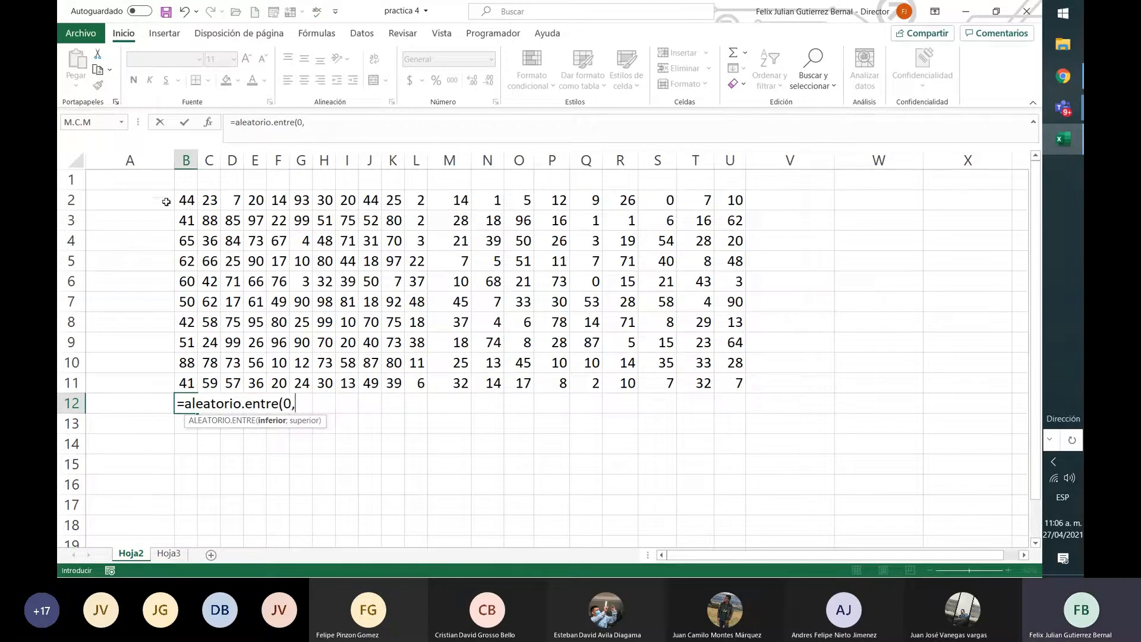
key(Return)
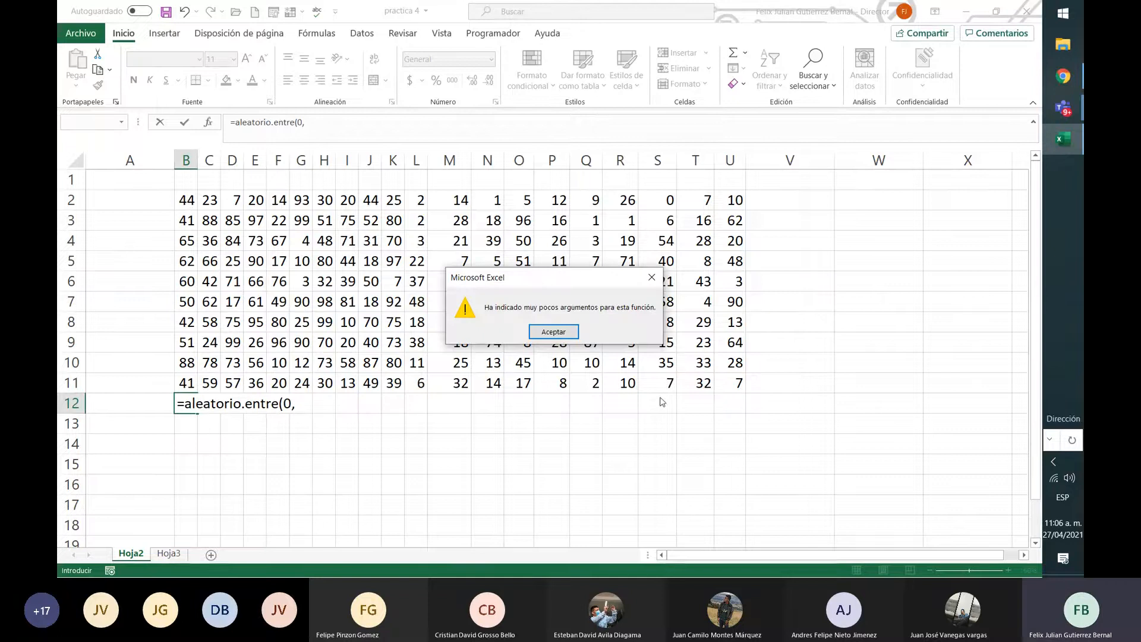
Replace the comma in B12's formula with a semicolon and complete it with cell B2 as =aleatorio.entre(0;B2)
click(553, 333)
key(BackSpace)
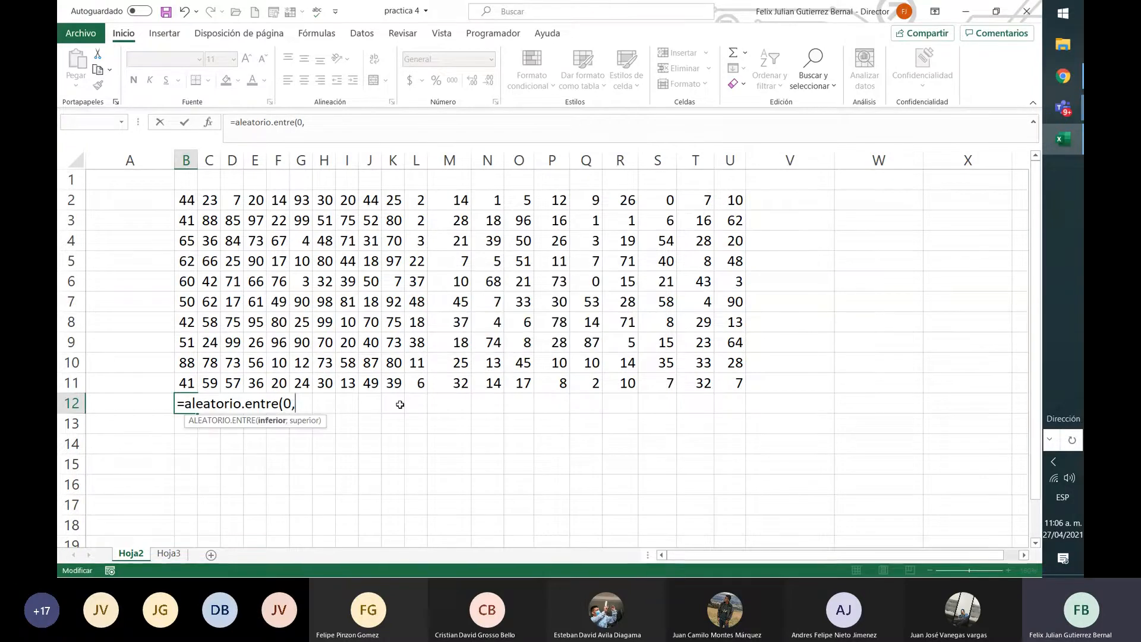
text(;)
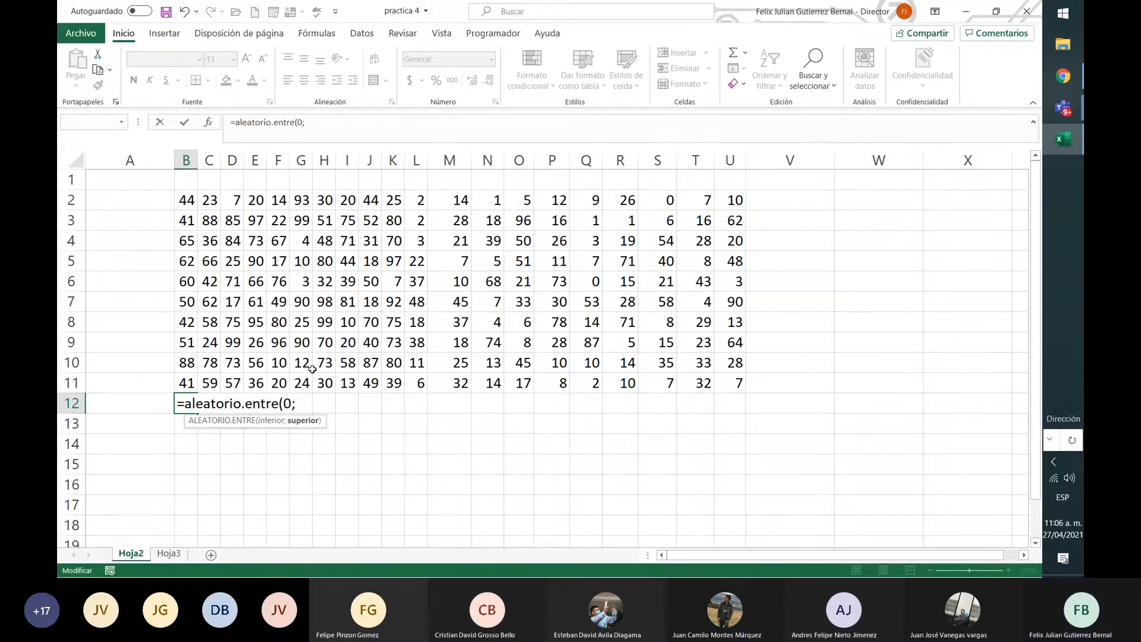
click(191, 205)
text())
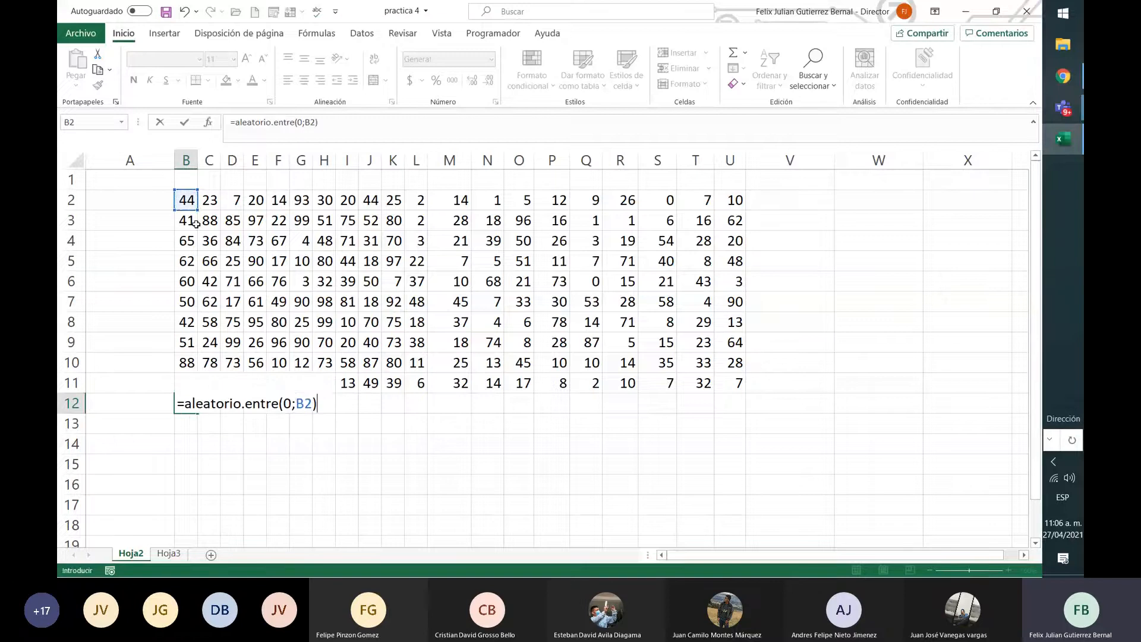
key(Return)
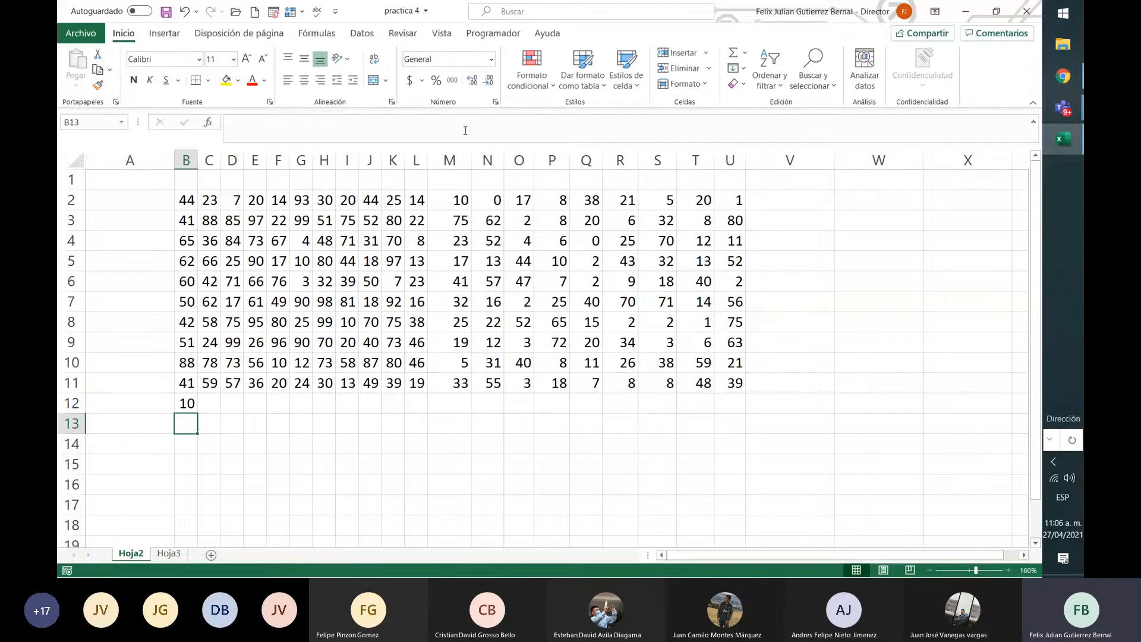
Fill the formula of cell B12 down to row 21 and across to column U
click(195, 408)
mouse_move(198, 411)
mouse_down()
mouse_move(193, 538)
mouse_move(170, 375)
mouse_move(184, 178)
mouse_move(204, 157)
mouse_move(179, 258)
mouse_move(191, 429)
mouse_move(186, 393)
mouse_up()
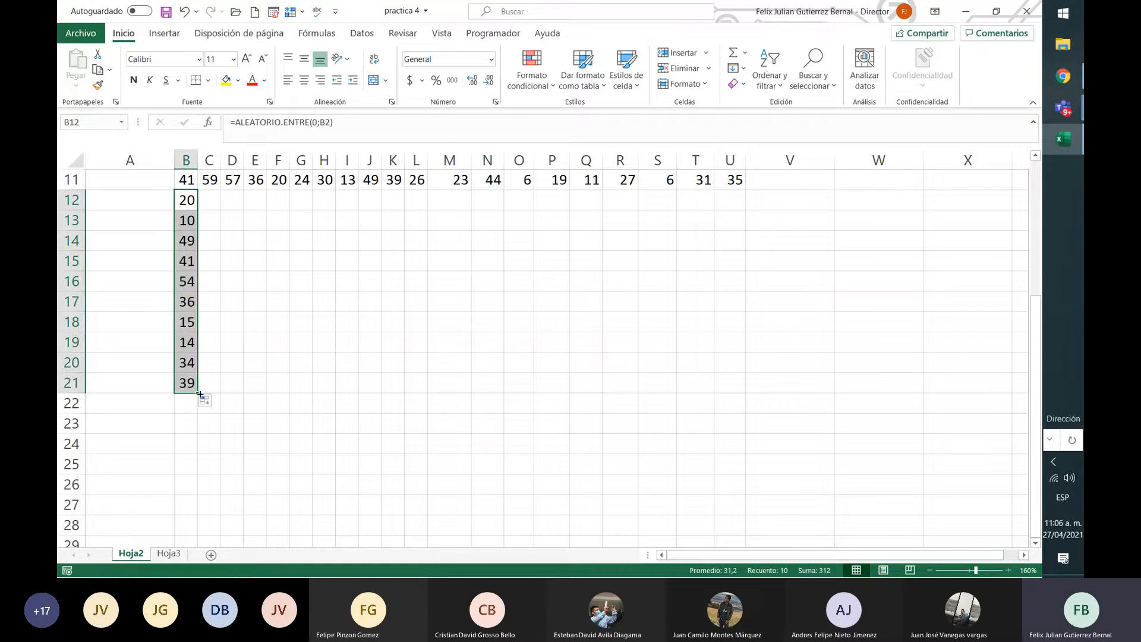
drag(200, 394, 771, 357)
click(581, 286)
Fit the widths of columns M, N and P to their contents
scroll(576, 338, up, 3)
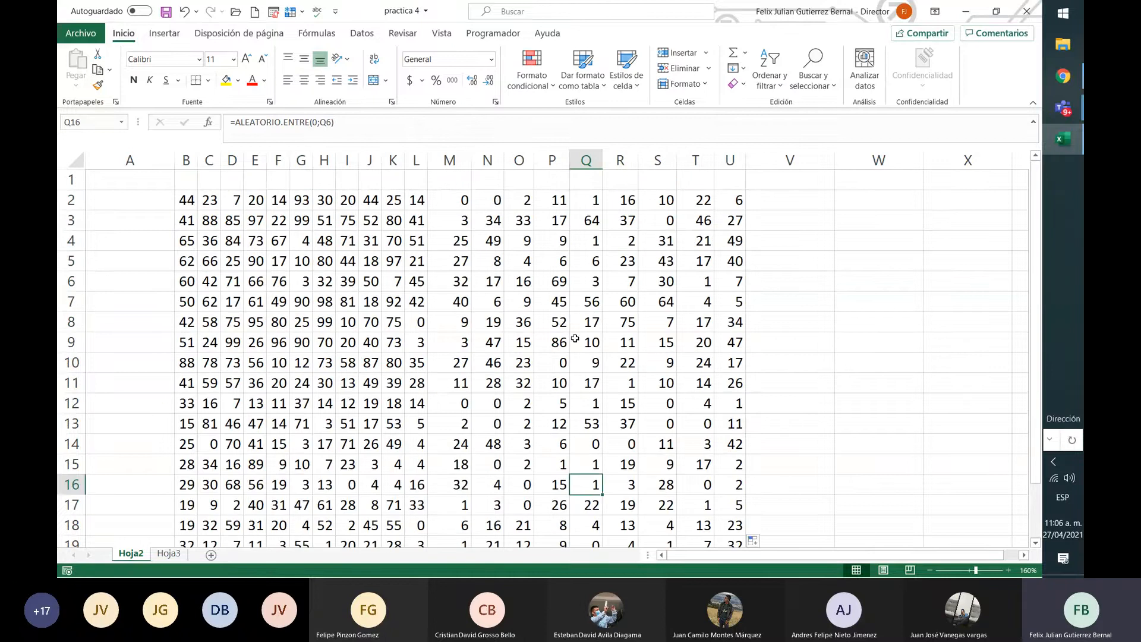
double_click(472, 160)
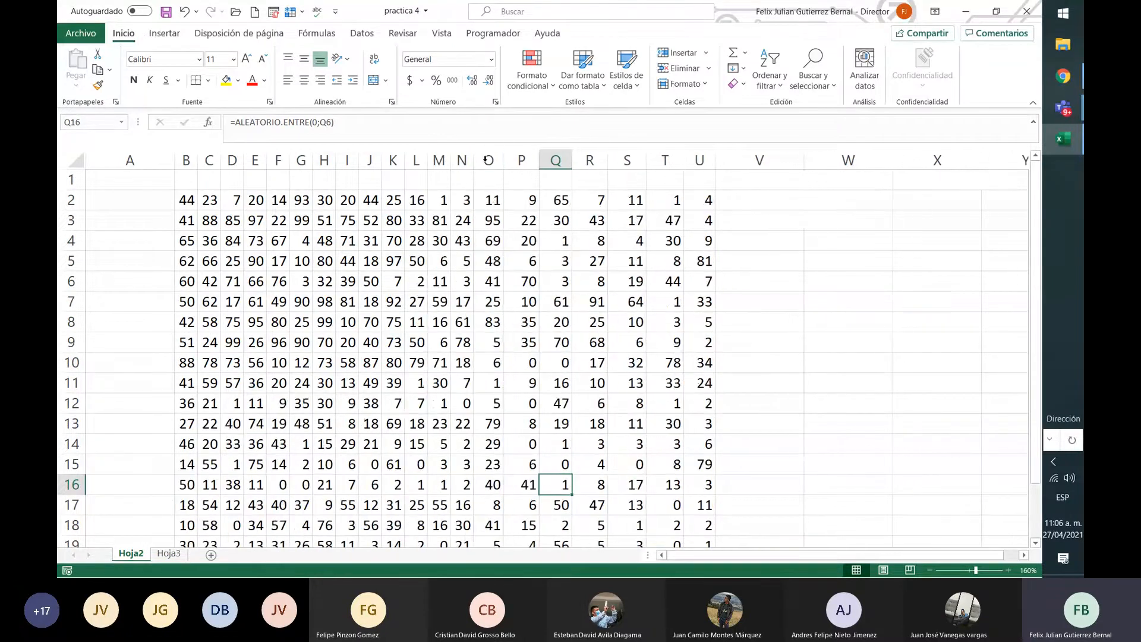
double_click(485, 161)
double_click(538, 160)
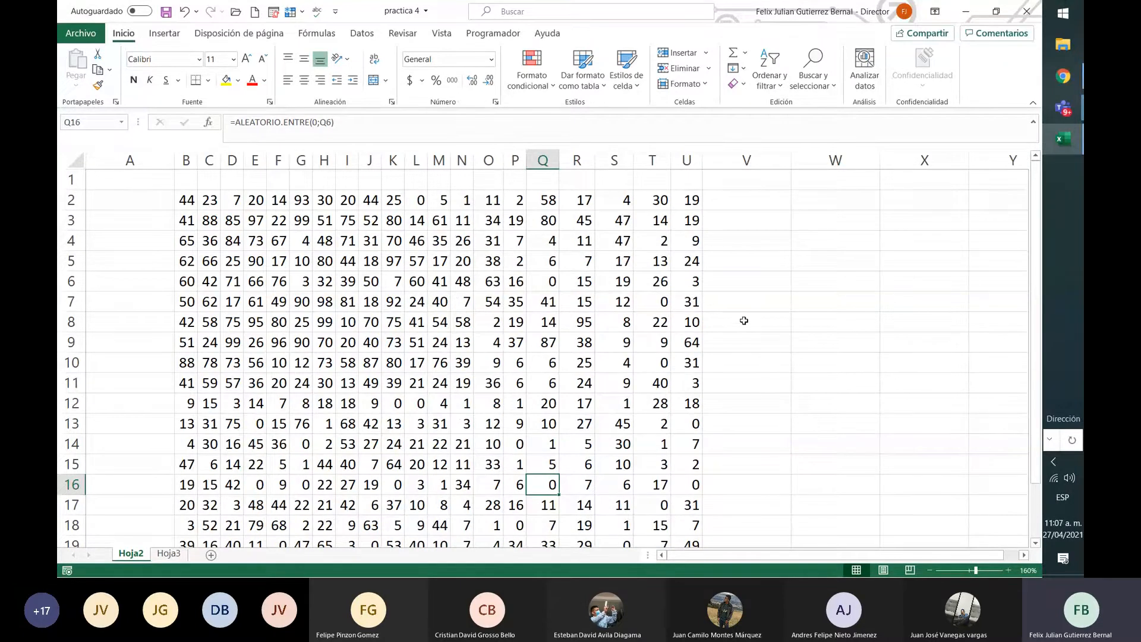
Examine the extended block of random numbers down to row 21 and the formula in cell L2
scroll(753, 314, down, 2)
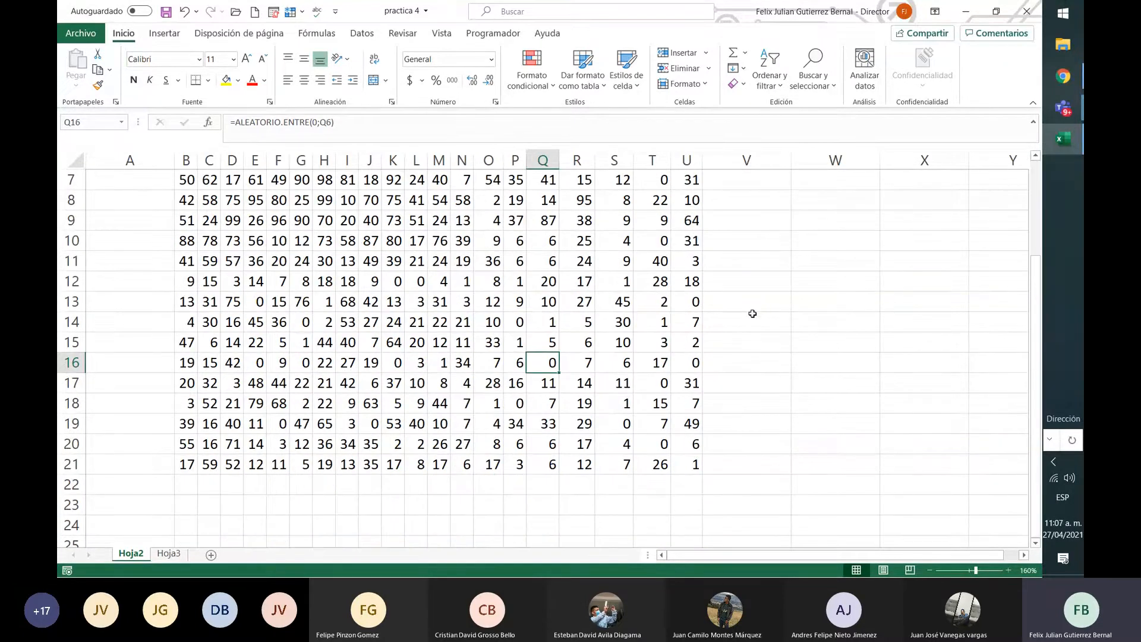
scroll(753, 313, up, 1)
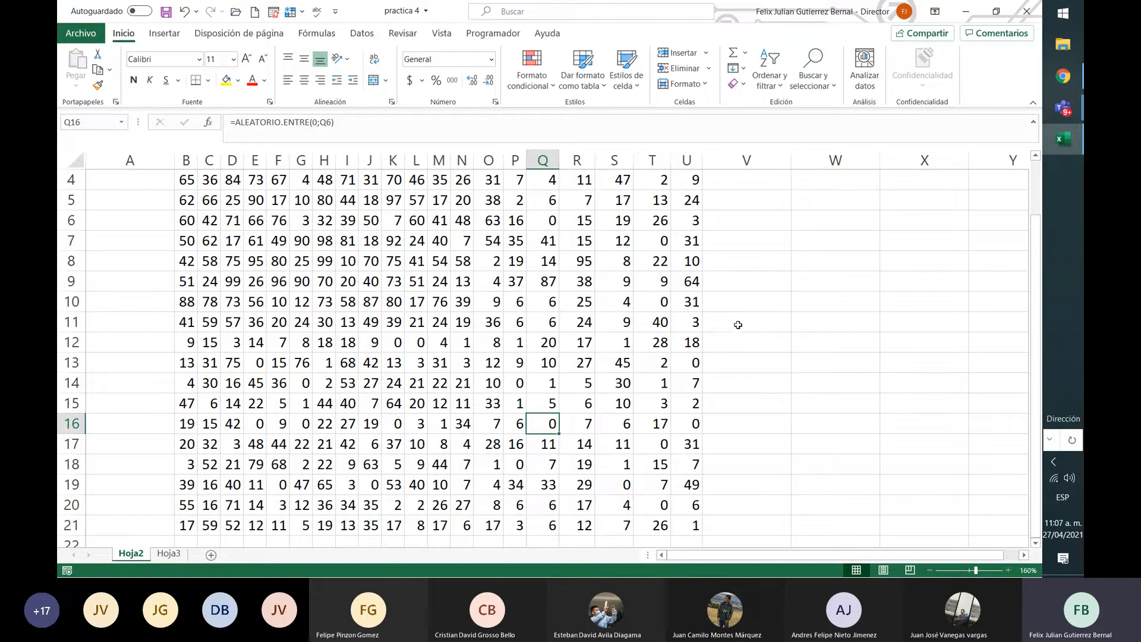
scroll(737, 328, up, 1)
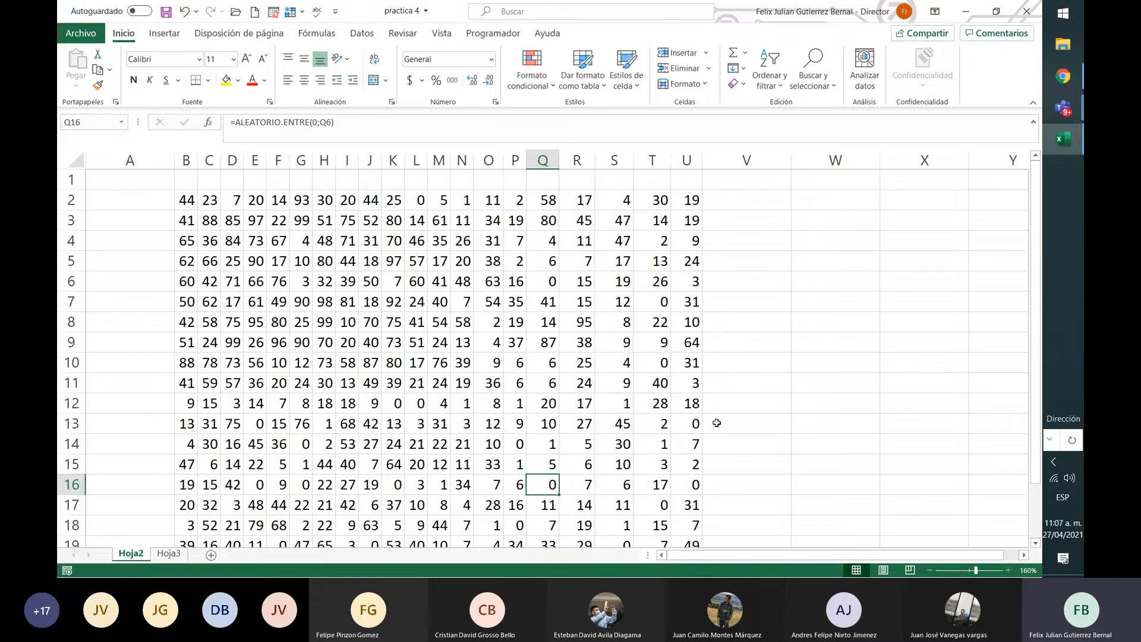
scroll(711, 426, down, 1)
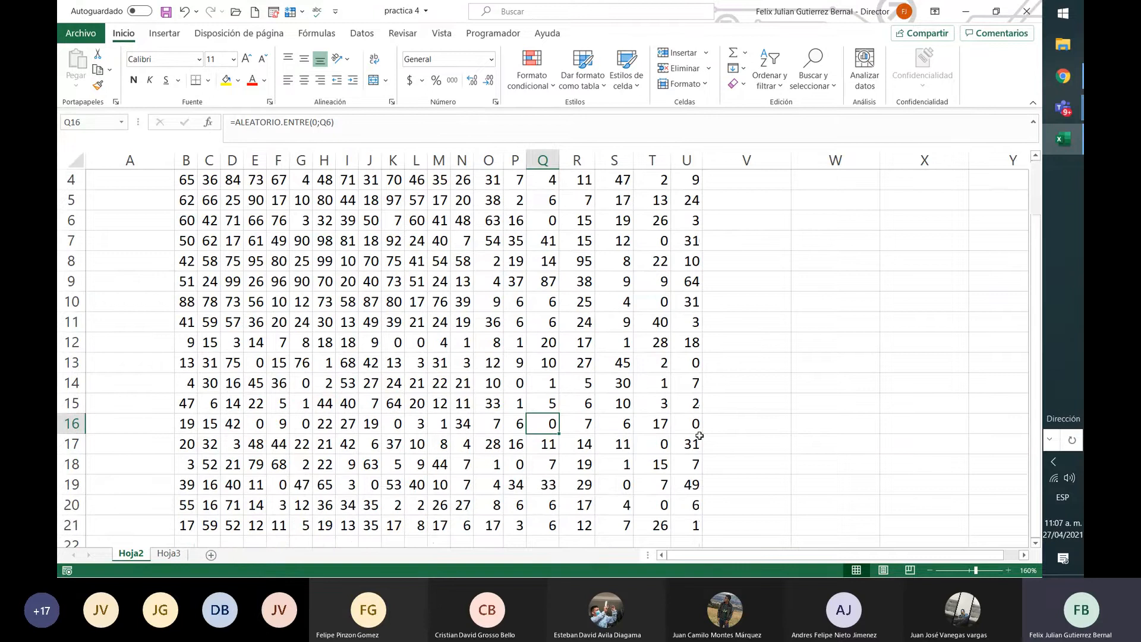
scroll(700, 437, up, 1)
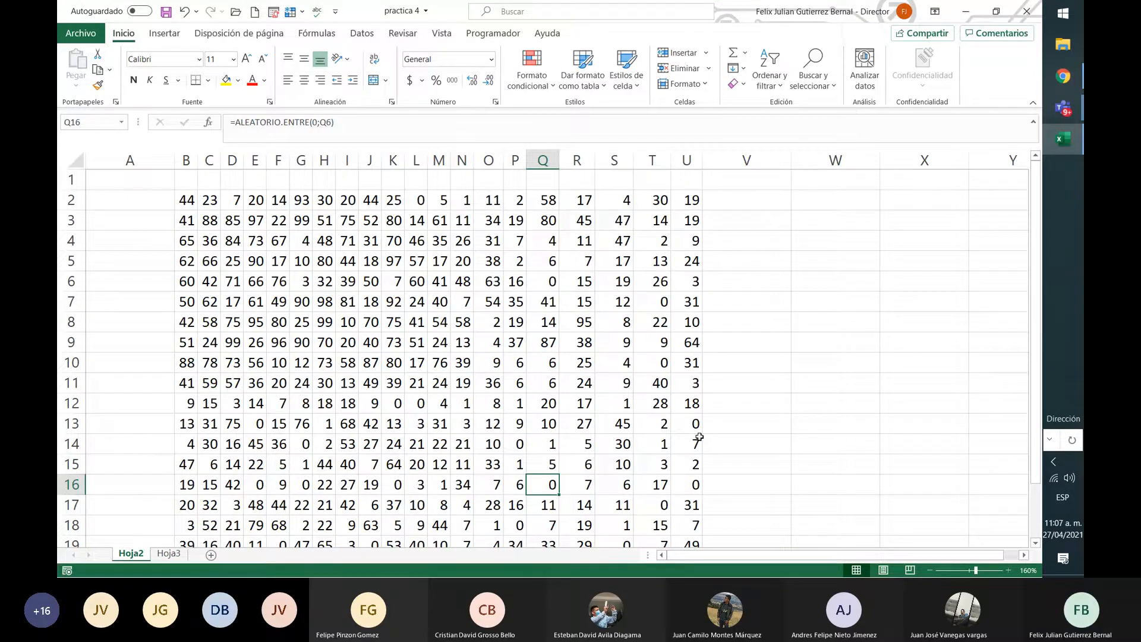
click(419, 204)
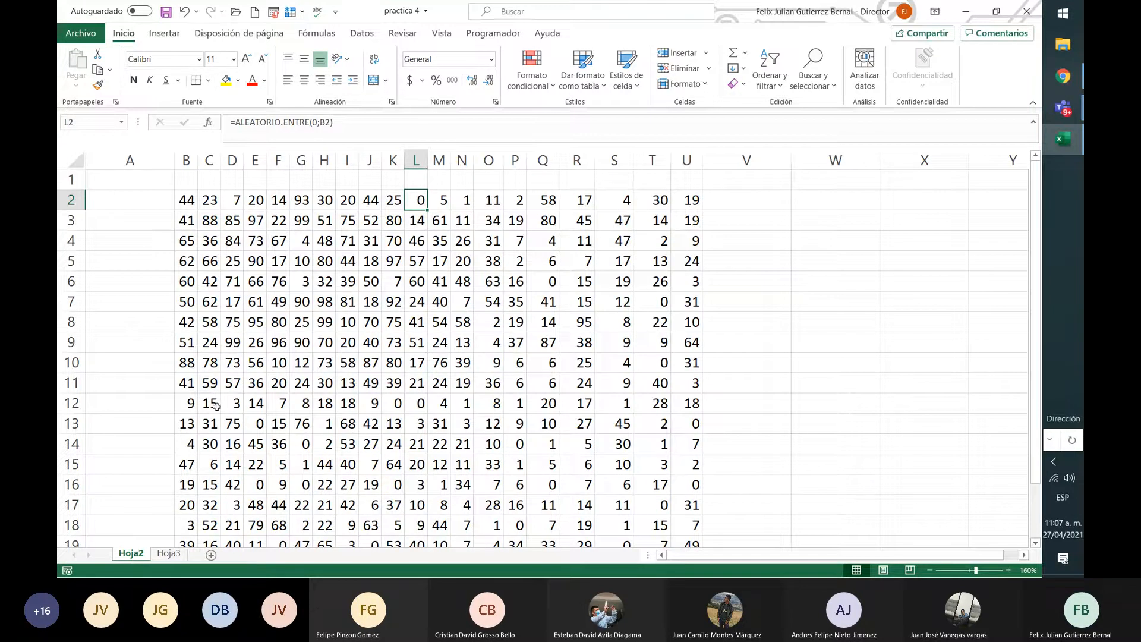
click(185, 404)
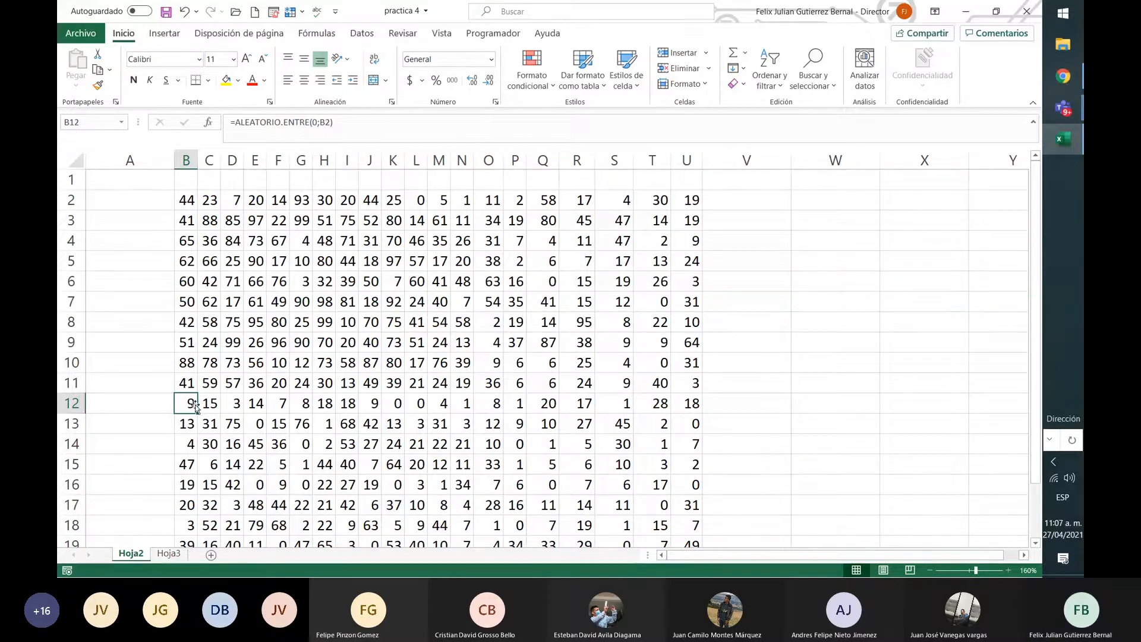
mouse_move(196, 408)
mouse_down()
mouse_move(616, 403)
mouse_move(189, 404)
mouse_up()
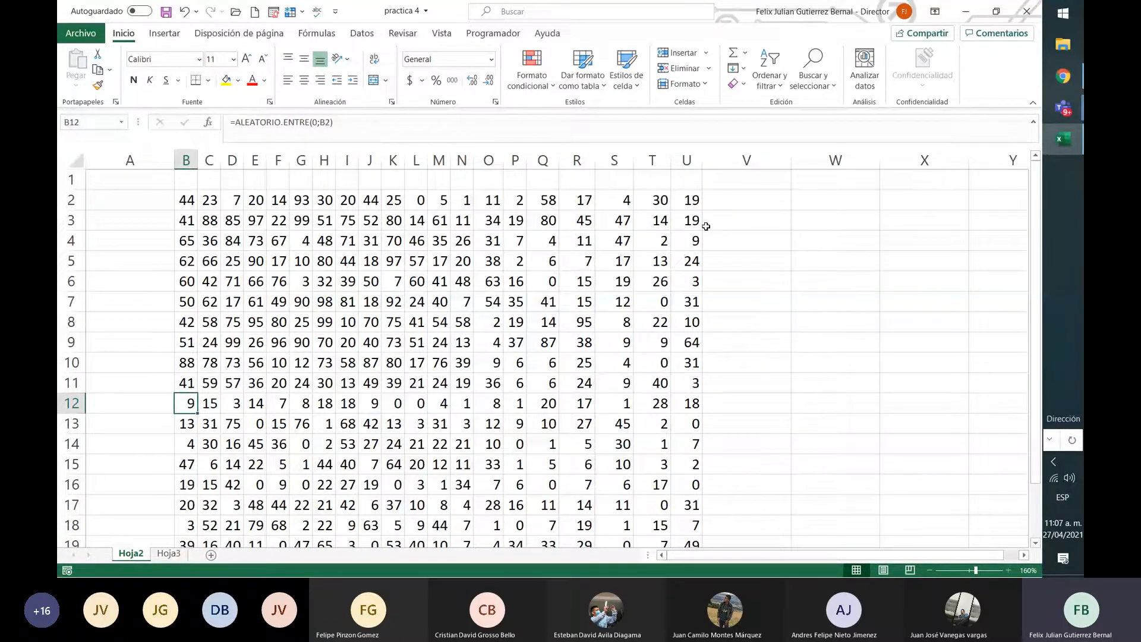
Enter the headings promedio, varianza and desv in cells V1, W1 and X1
click(746, 197)
click(749, 182)
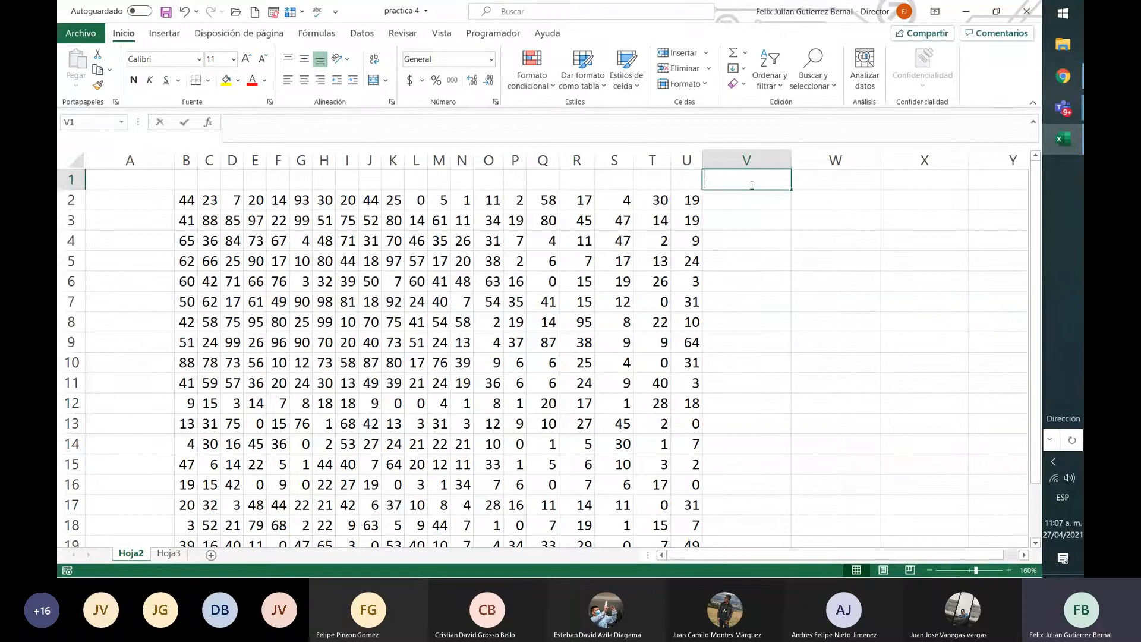
text(promedio)
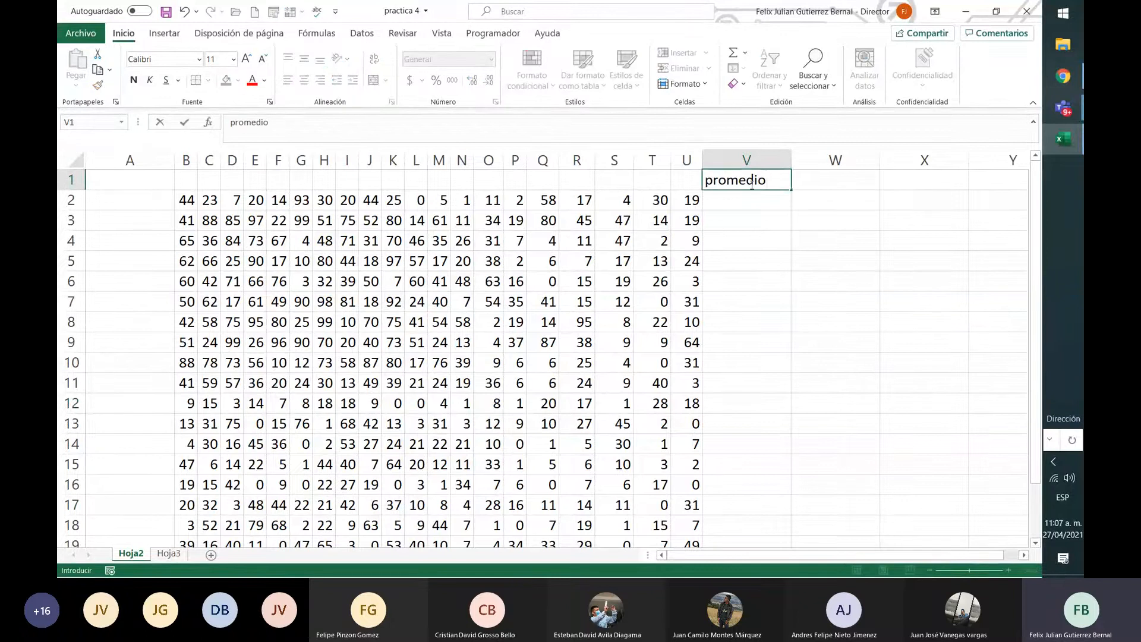
key(Tab)
text(varianza)
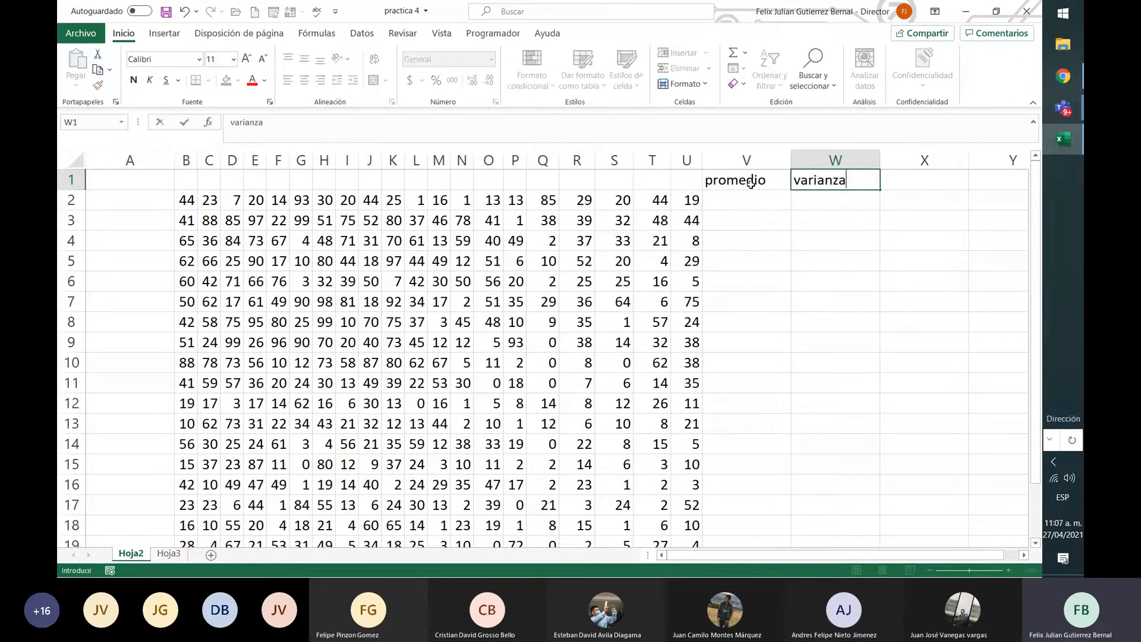
key(Return)
key(Up)
key(Right)
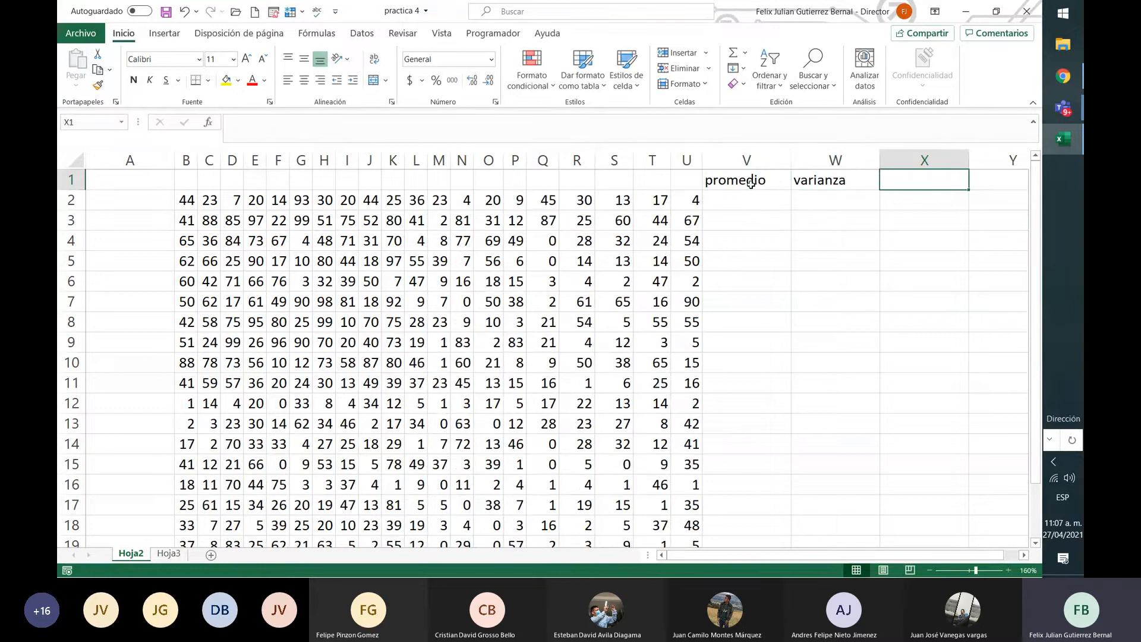
text(desv)
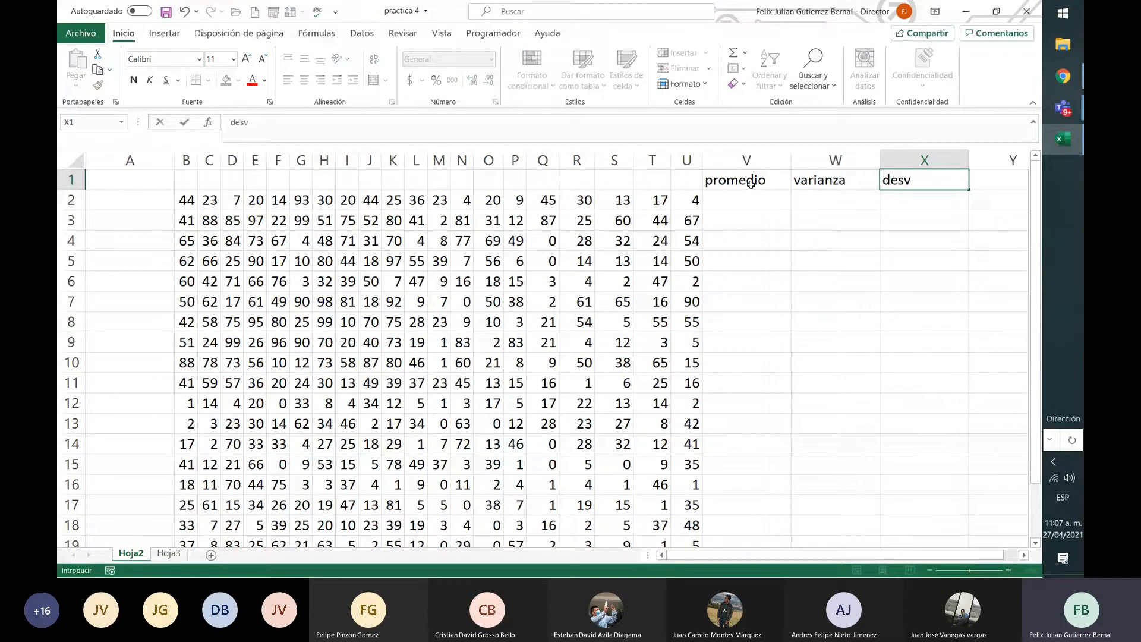
key(ctrl+Return)
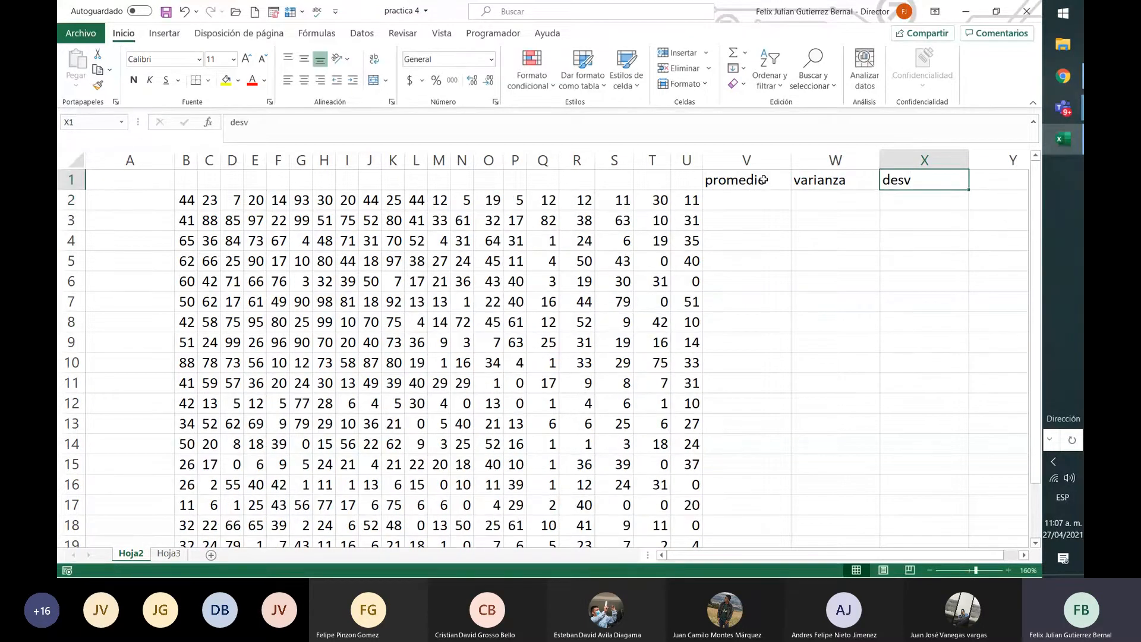
Fit the widths of columns V, W and X to their headings
double_click(792, 161)
double_click(860, 162)
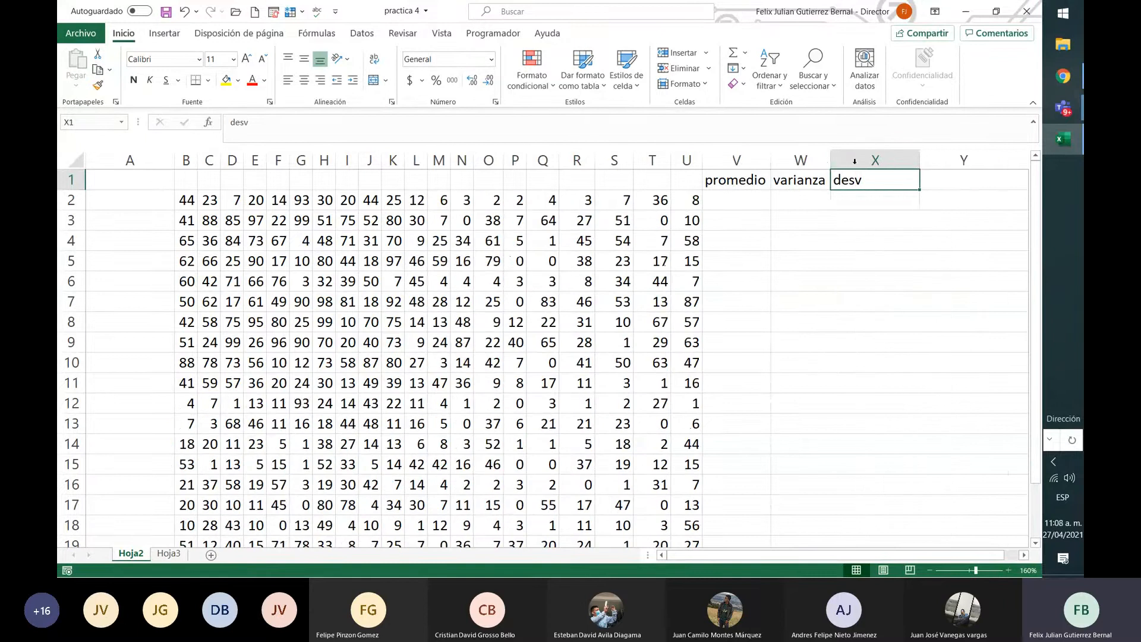
double_click(920, 161)
Write the heading residuo (prom/desv) in cell Y1
click(888, 189)
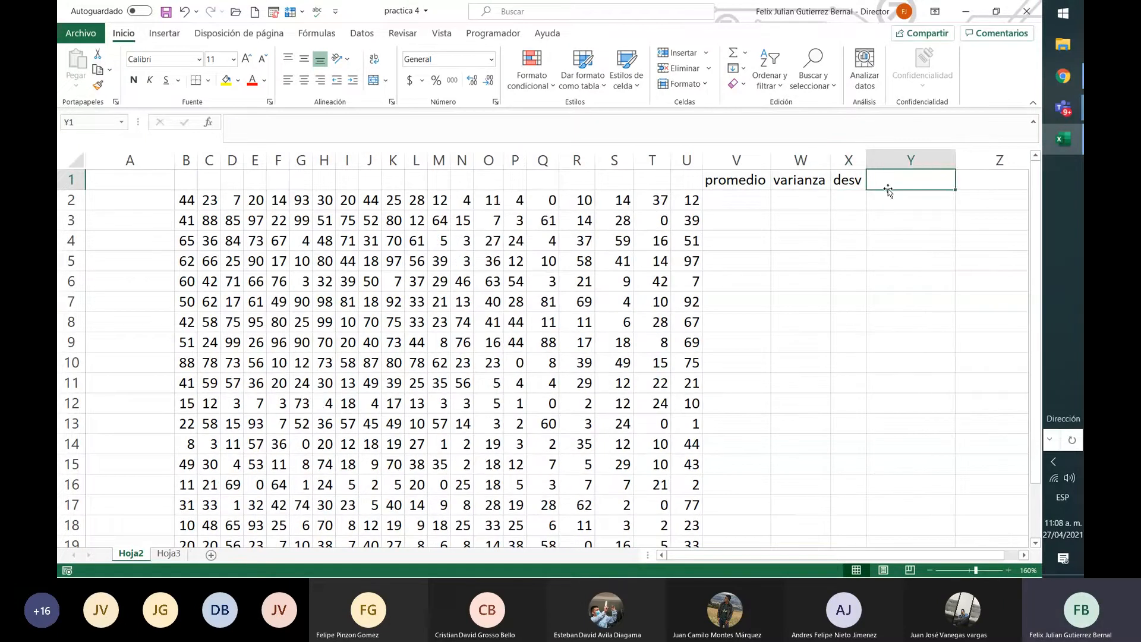
text(residuo)
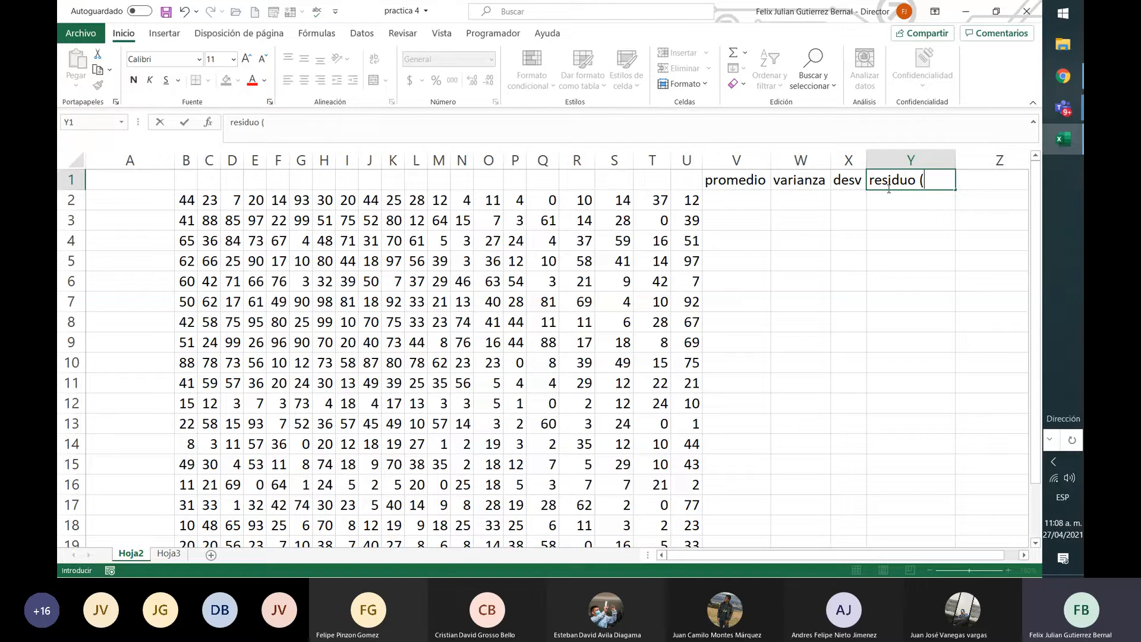
text( (prom/desv)
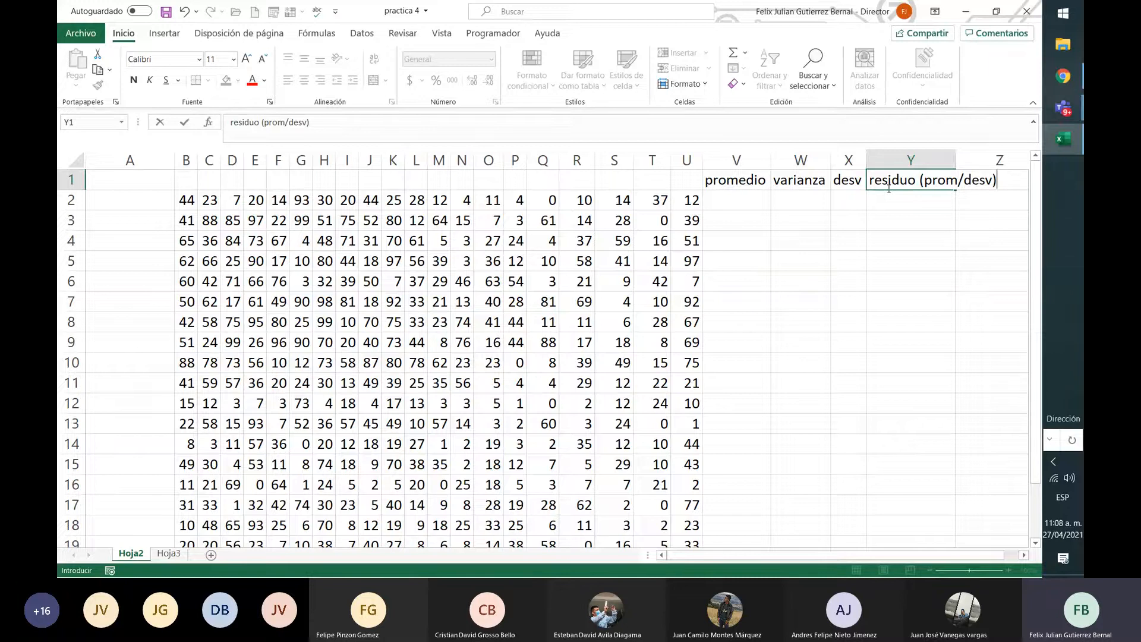
Replace the word residuo with cociente in Y1's heading so it reads cociente (prom/desv)
click(919, 181)
key(BackSpace)
key(BackSpace)
key(BackSpace)
key(BackSpace)
key(BackSpace)
key(BackSpace)
key(BackSpace)
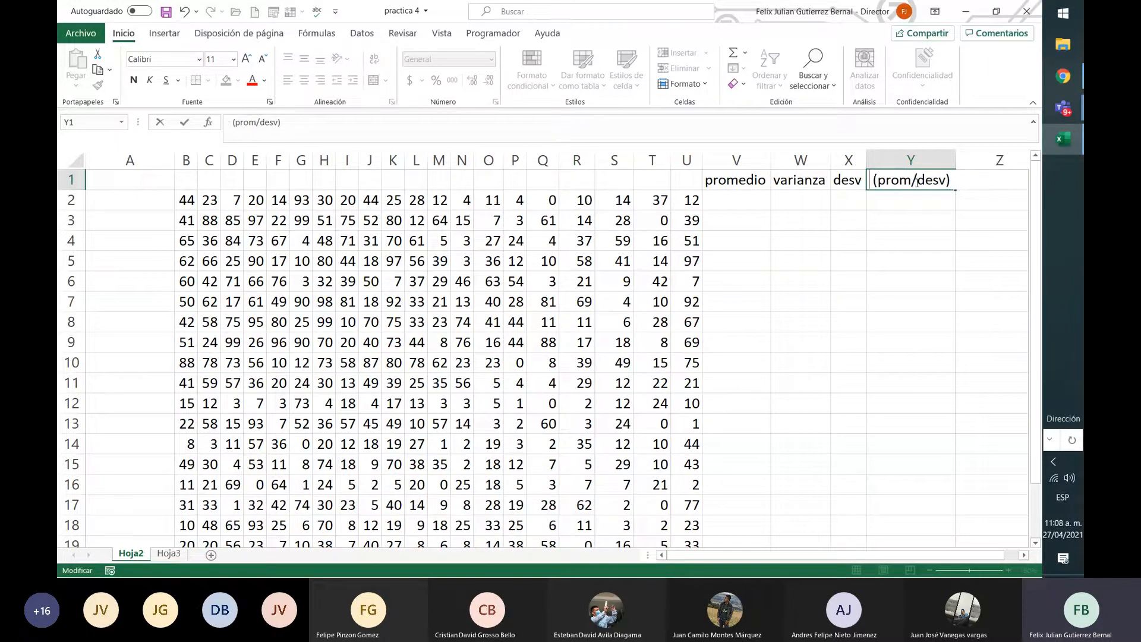
text(cociente)
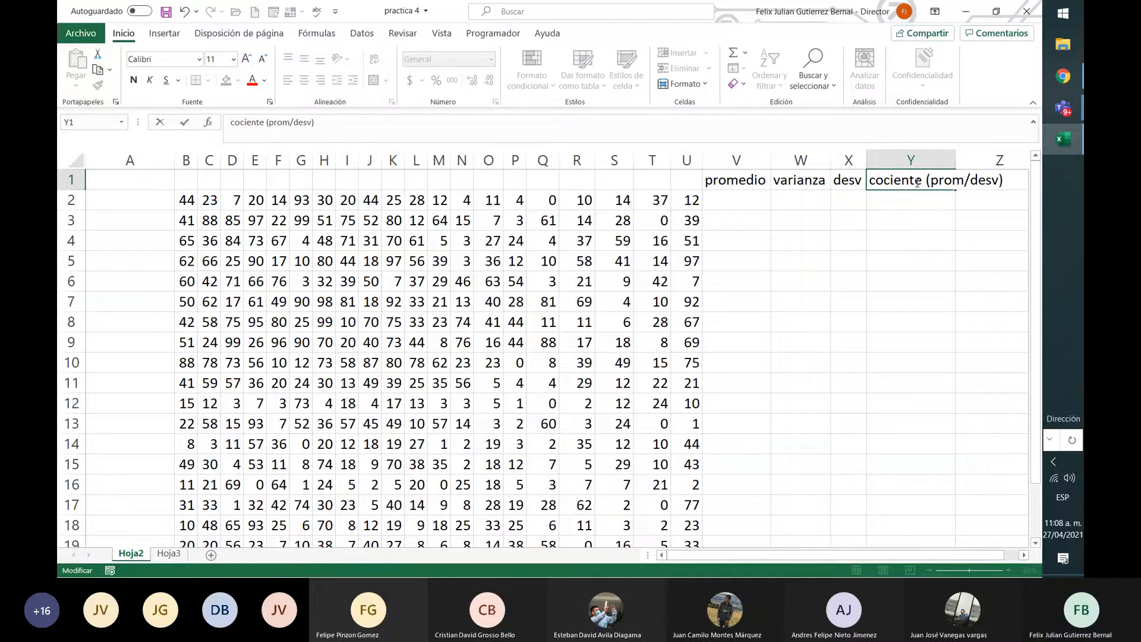
key(Tab)
Enter the heading residuo(prom/desv) in cell Z1
text(resi)
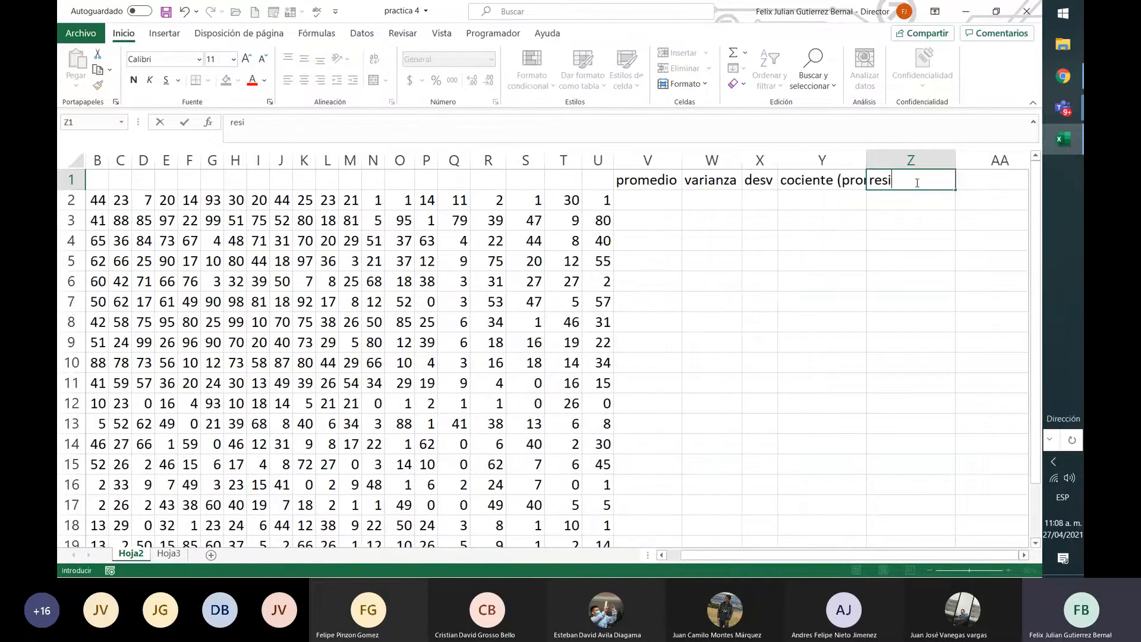
text(duo(prom/des)
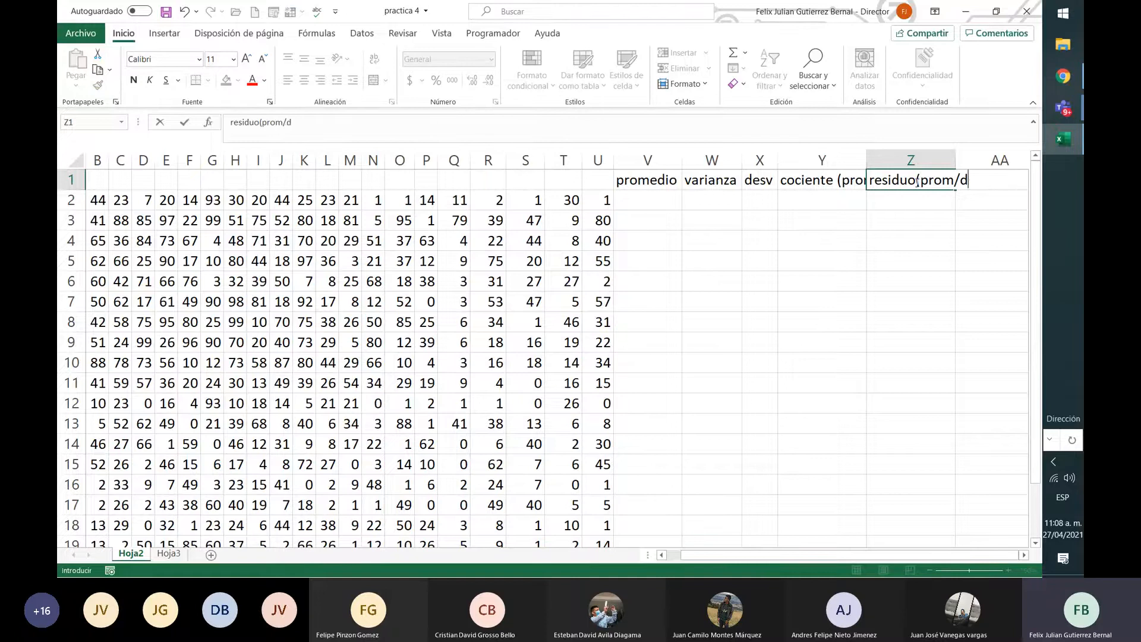
key(BackSpace)
key(BackSpace)
text(sv)
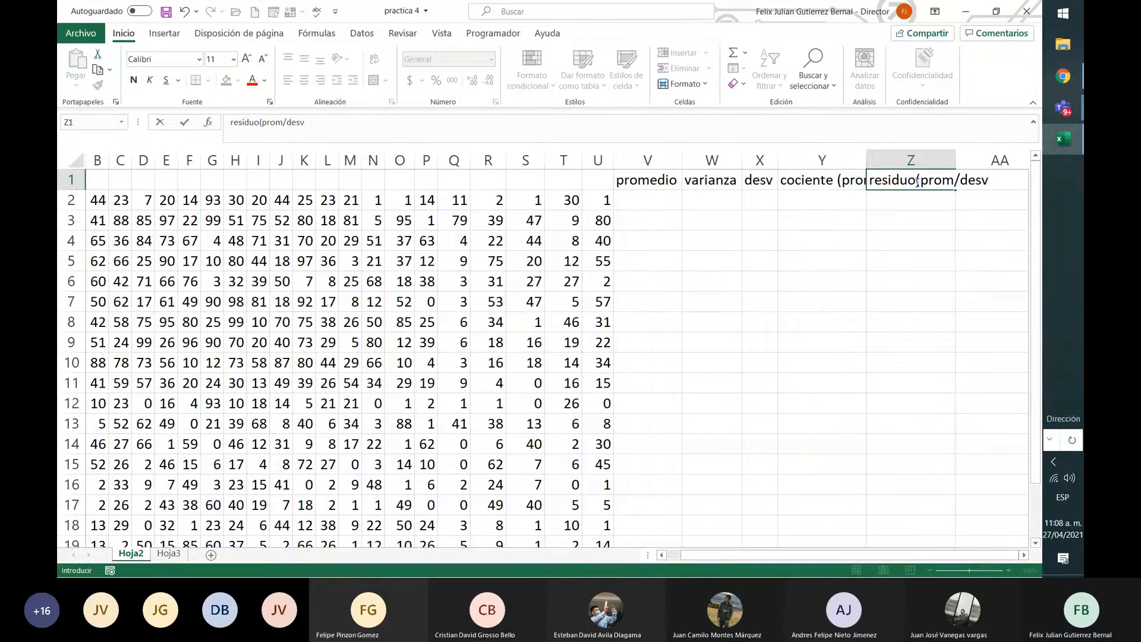
text())
key(Return)
Enter the heading redondeo in cell AA1 and narrow column AA to about the width of that text
key(Up)
key(Right)
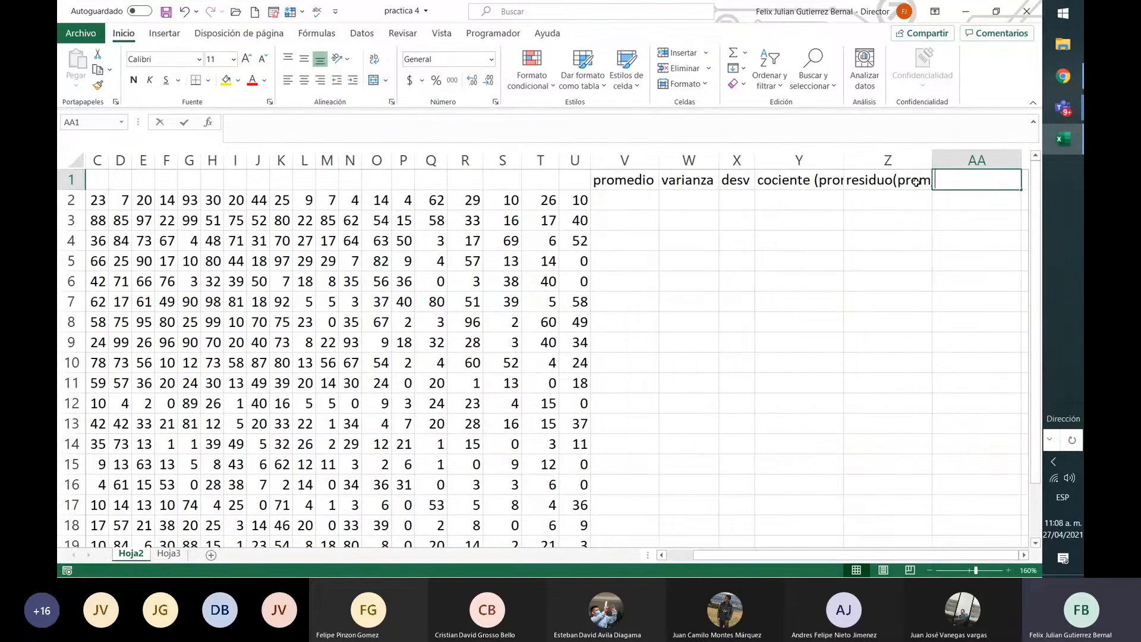
text(redondeo)
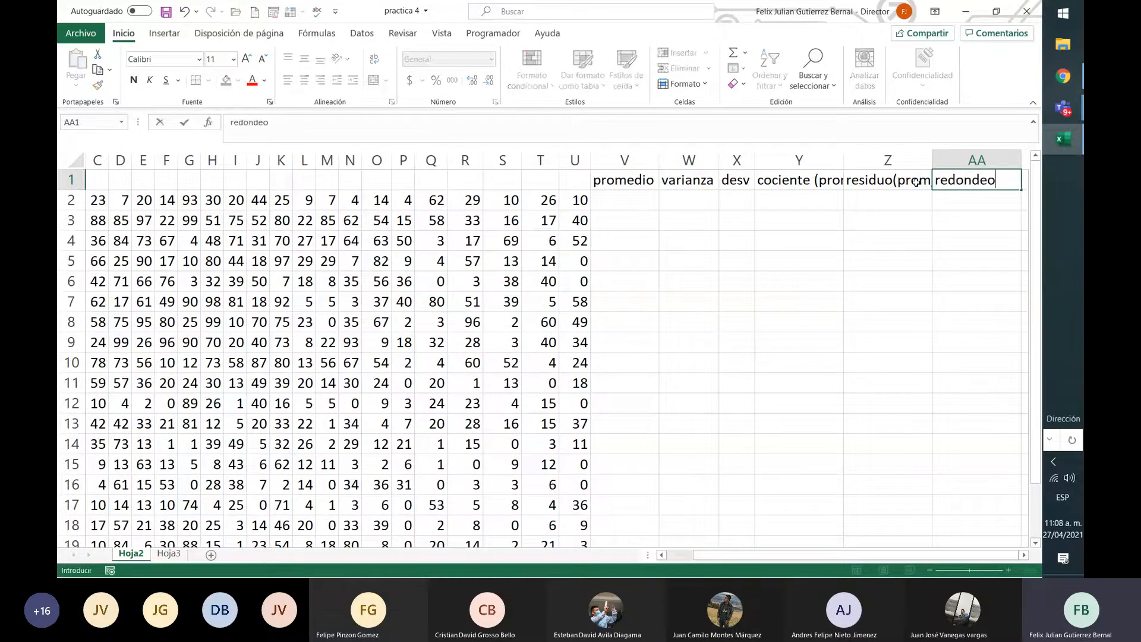
key(Return)
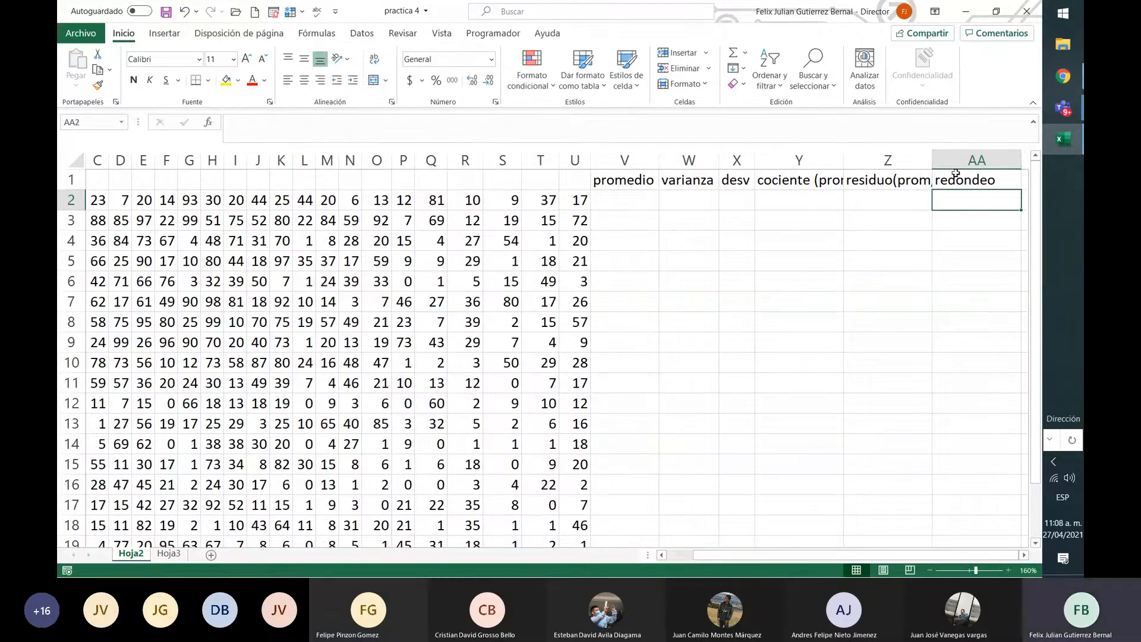
drag(1024, 162, 1002, 162)
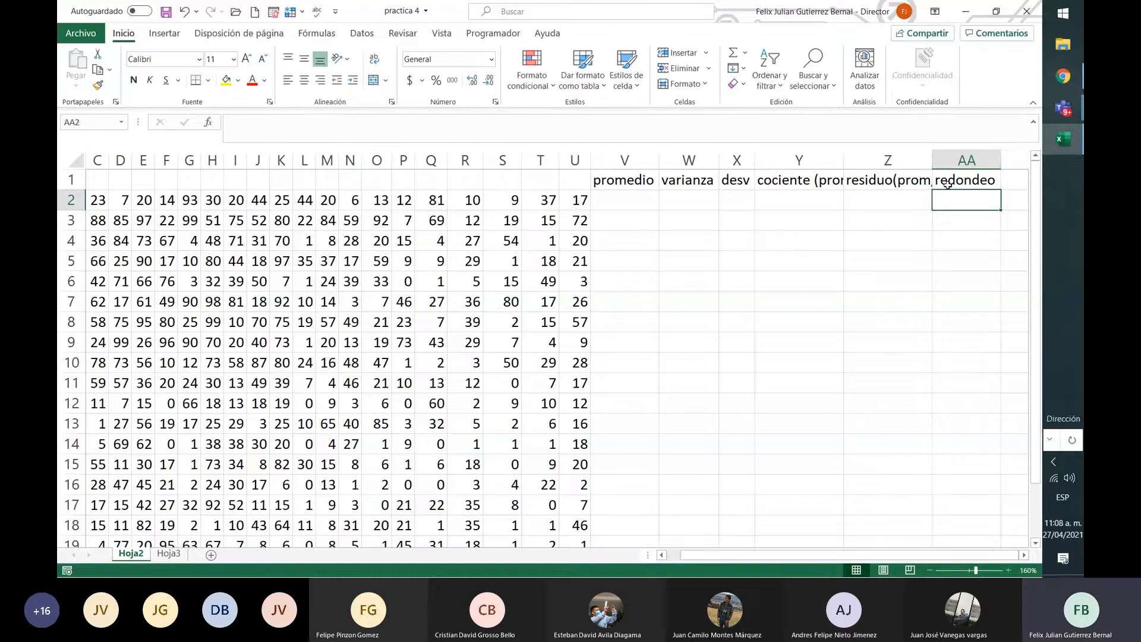
Enter Enero 2020 in cell A2 as the first month label beside the random numbers
drag(580, 220, 580, 200)
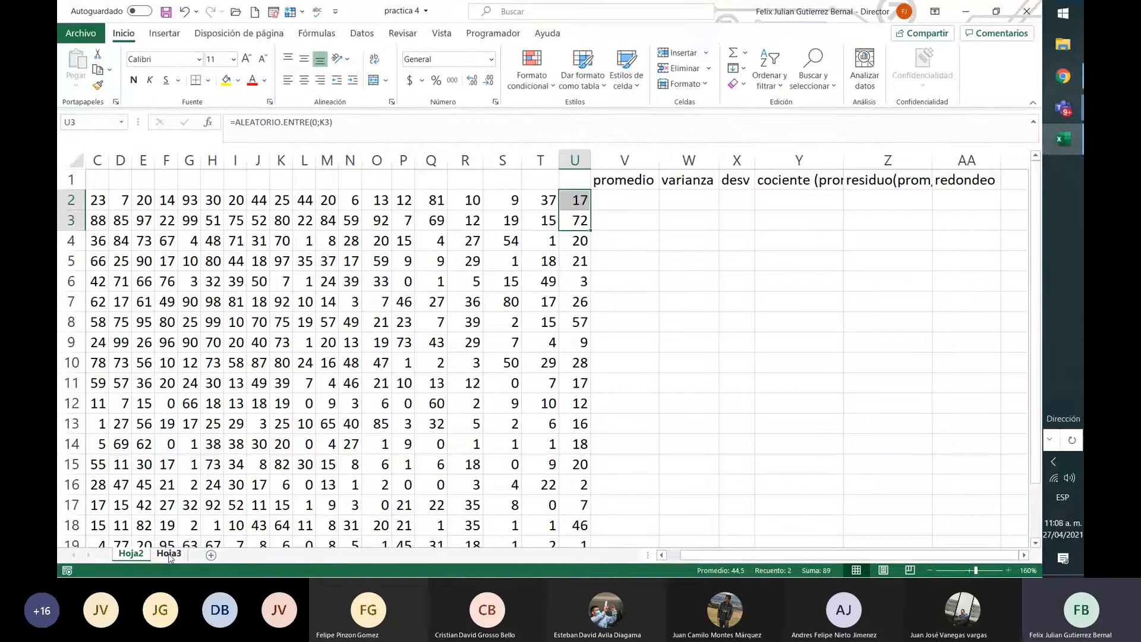
click(99, 235)
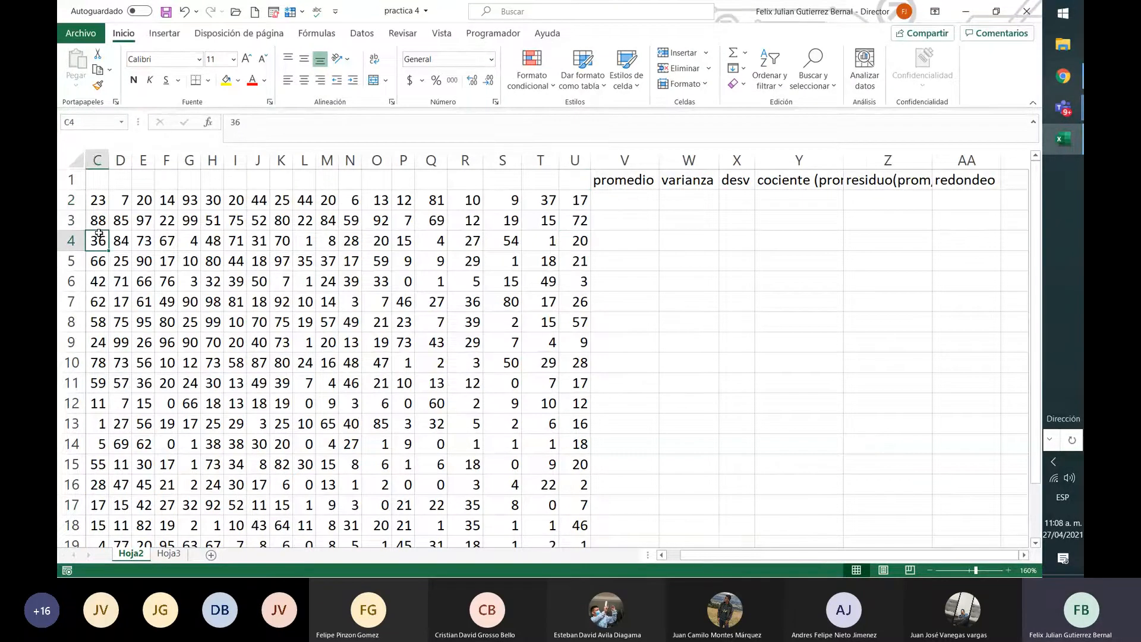
key(Left)
key(Left)
key(Up)
key(Up)
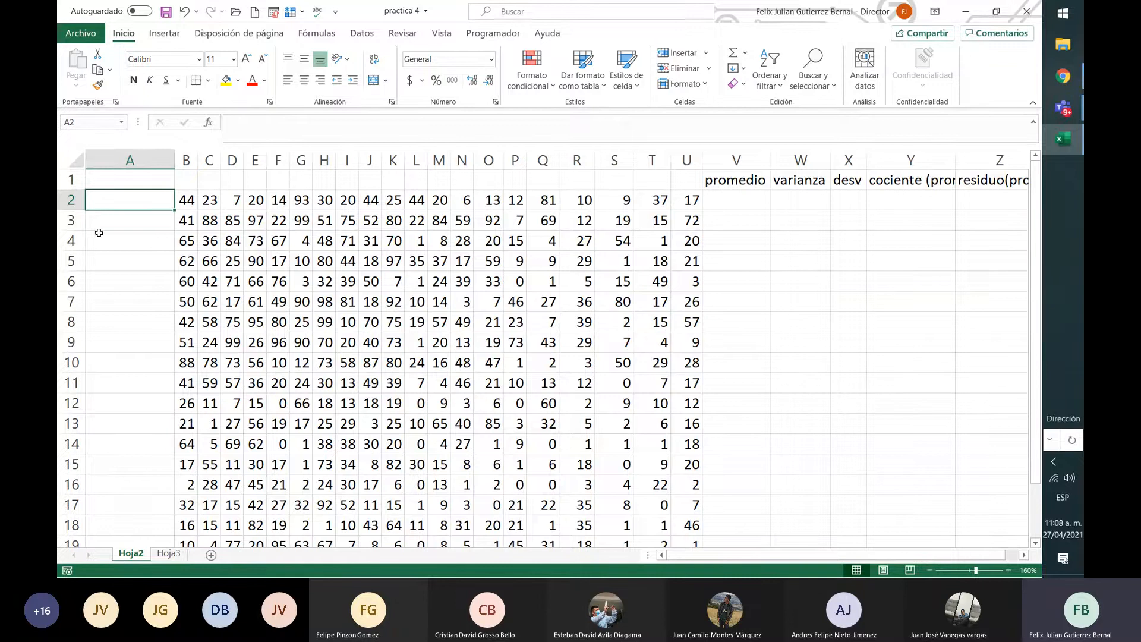
text(Ener)
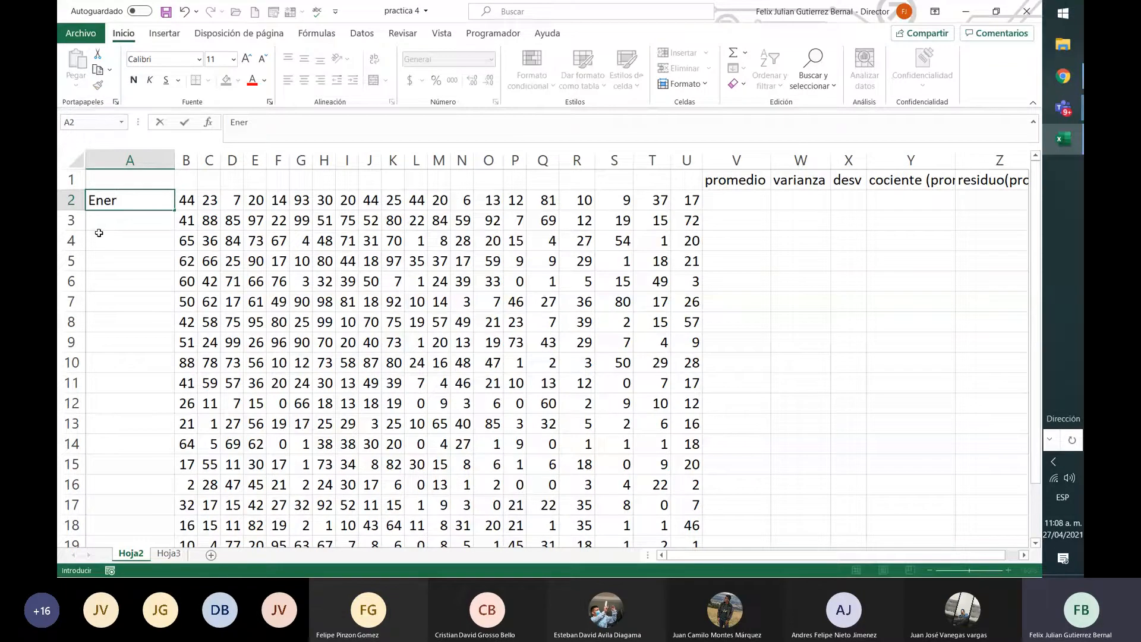
text(o 2020)
key(Return)
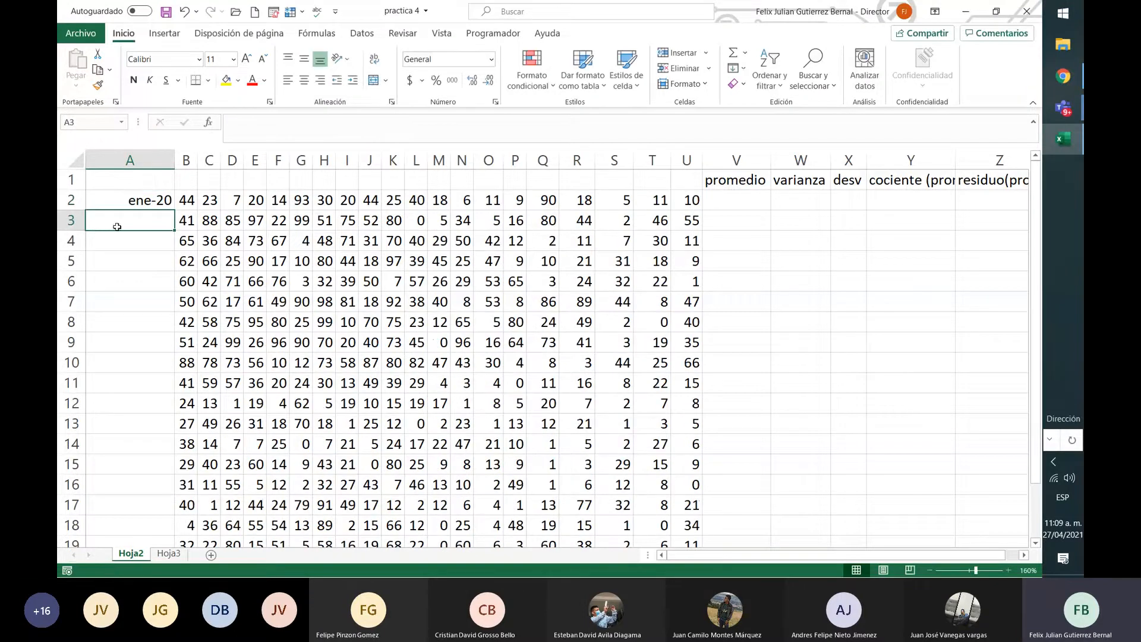
Enter febrero 2020 in cell A3 and fill the monthly series from A2:A3 down to row 21
click(132, 201)
click(161, 221)
text(febre)
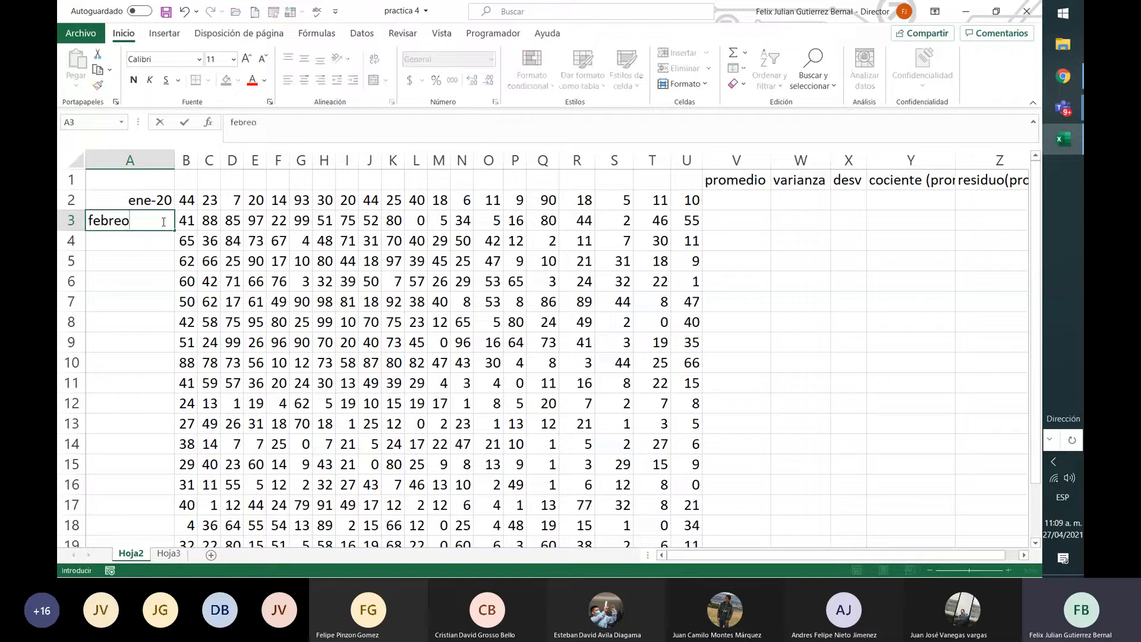
text(ro 2020)
key(Return)
drag(139, 200, 154, 509)
click(161, 480)
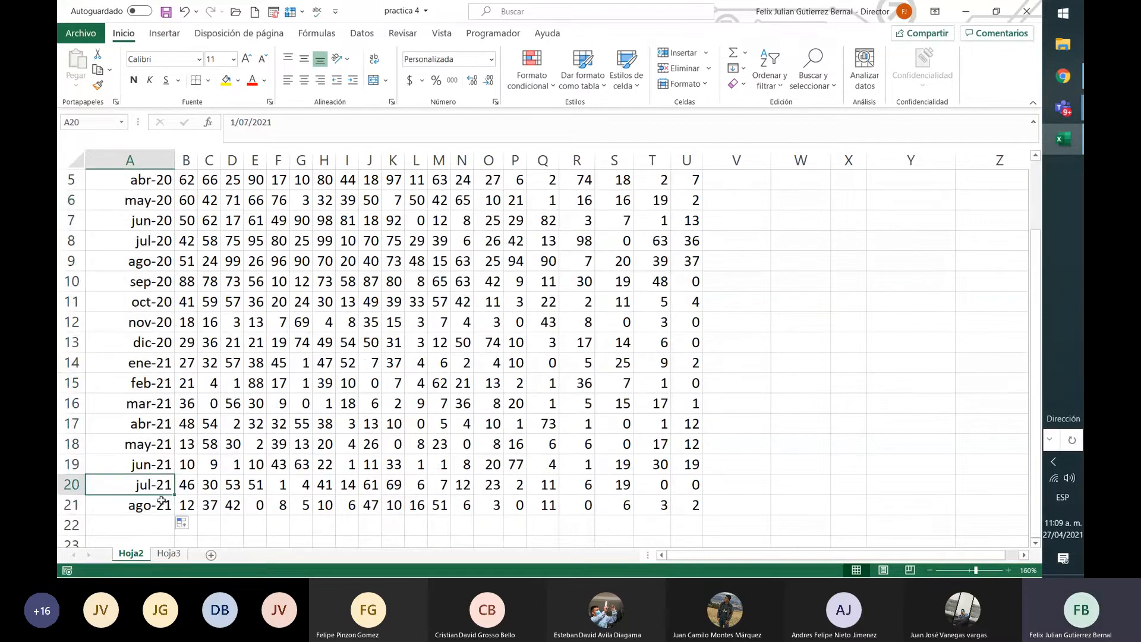
Review the month labels in column A and zoom out to 140% to view them with the headings through column AA
scroll(161, 501, up, 2)
scroll(187, 485, down, 4)
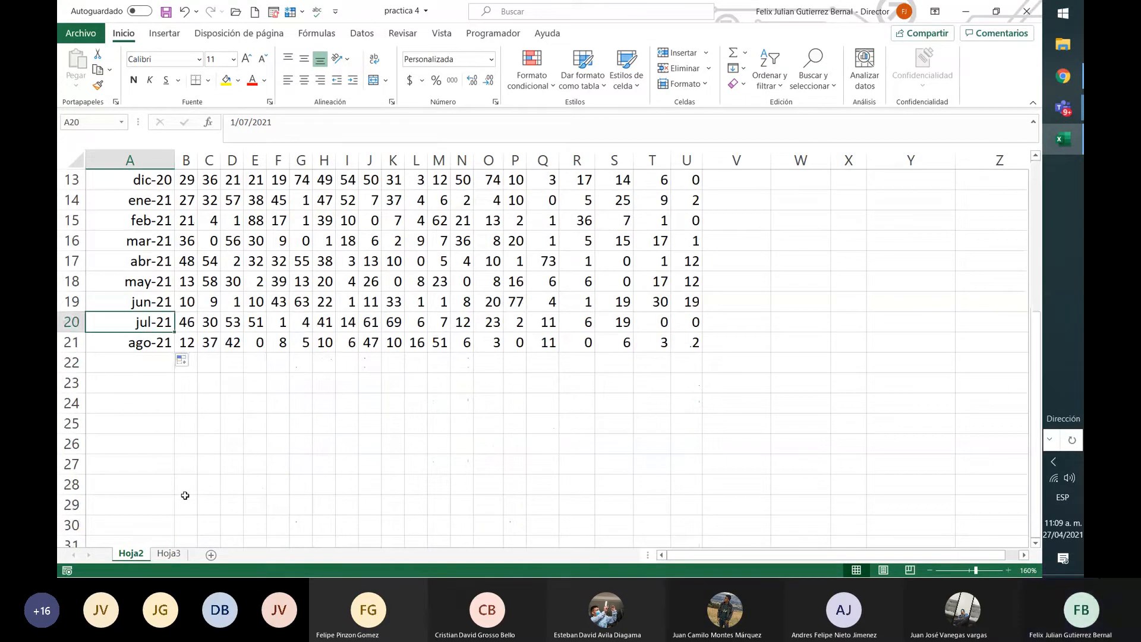
scroll(184, 497, up, 3)
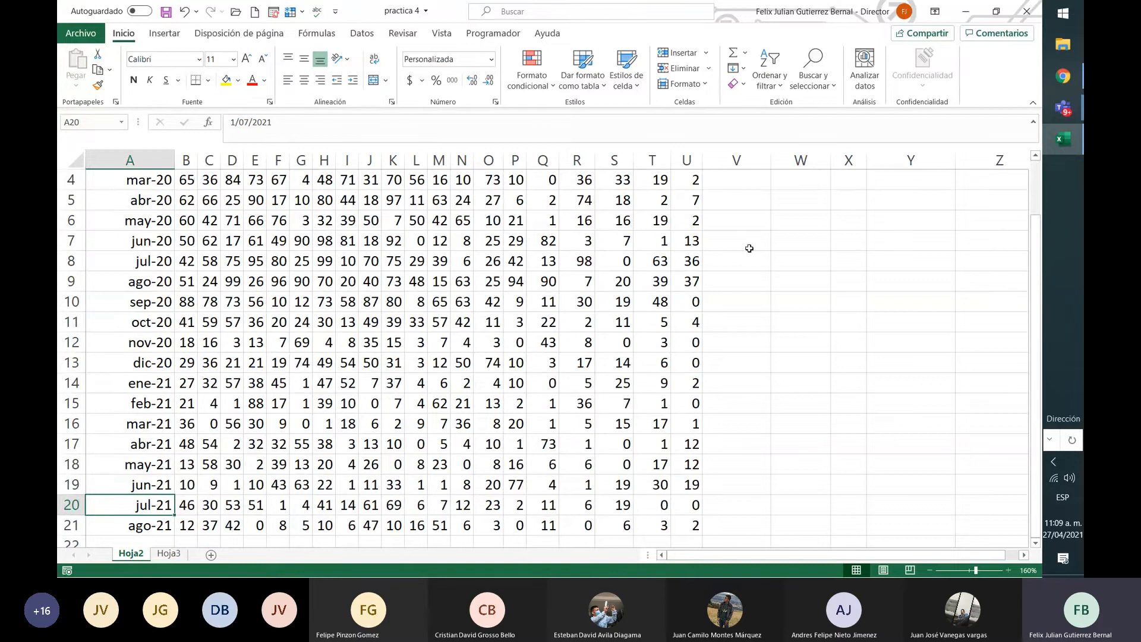
scroll(749, 249, up, 1)
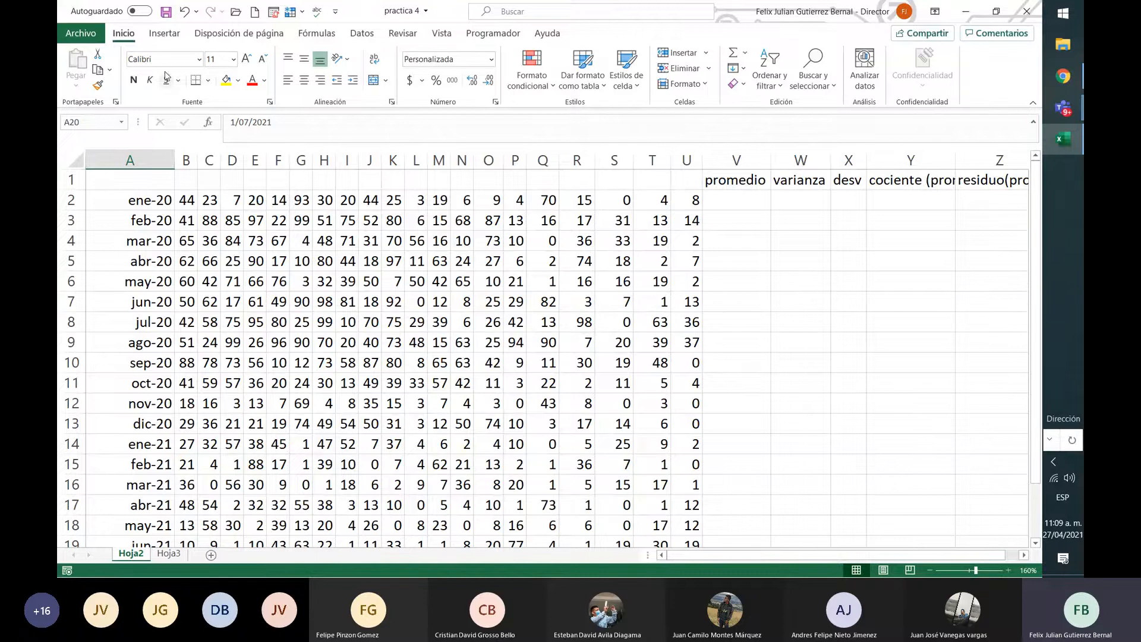
scroll(361, 218, down, 1)
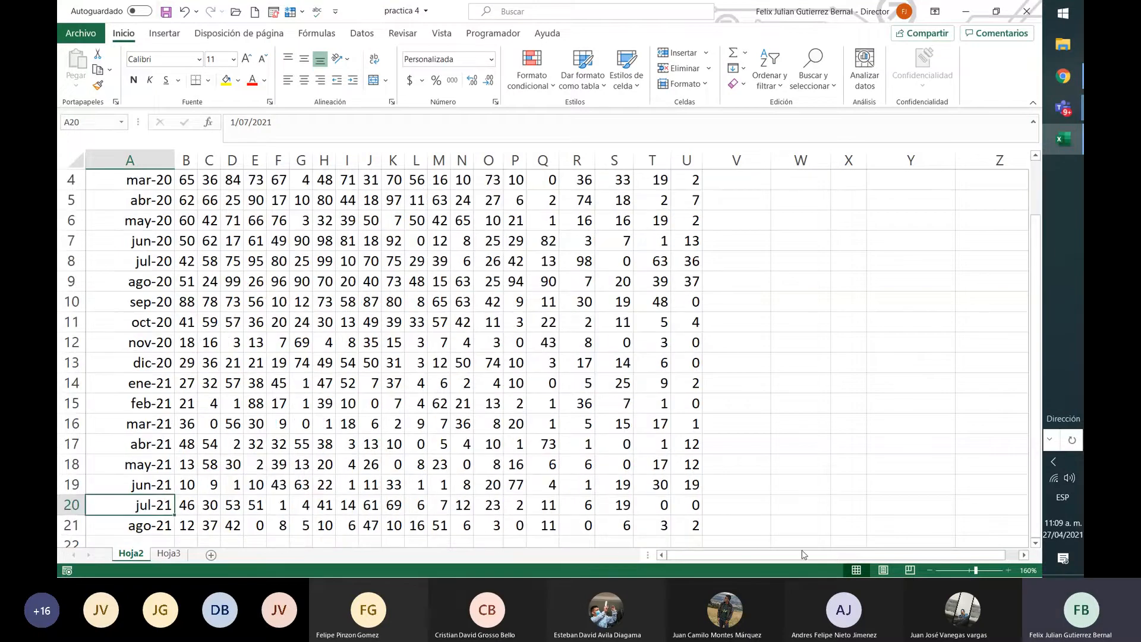
click(931, 570)
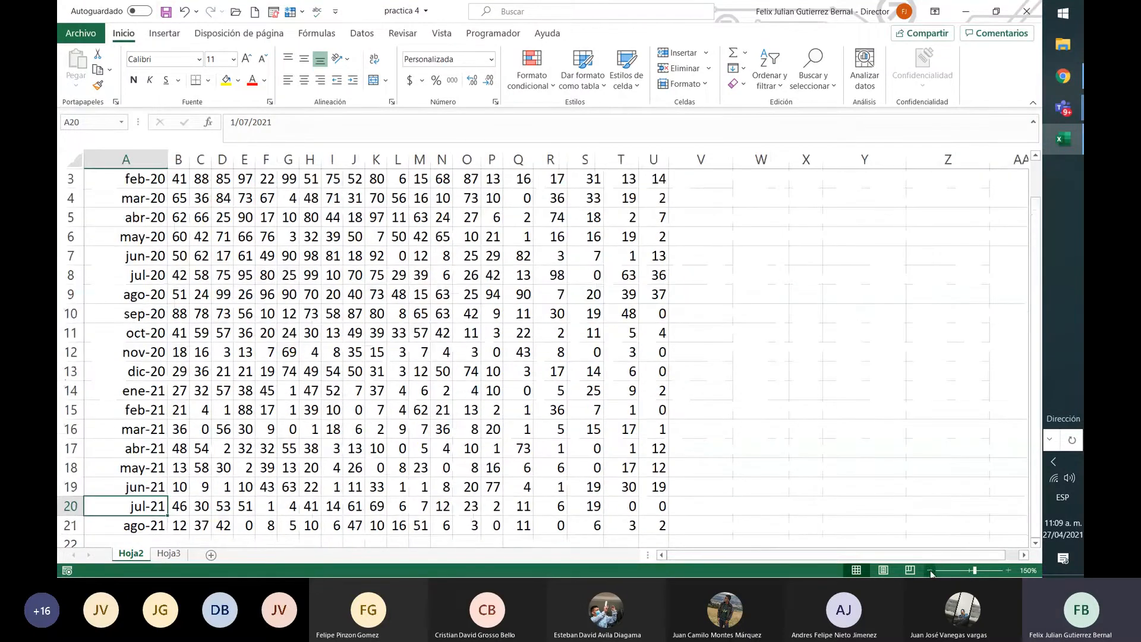
scroll(776, 514, up, 1)
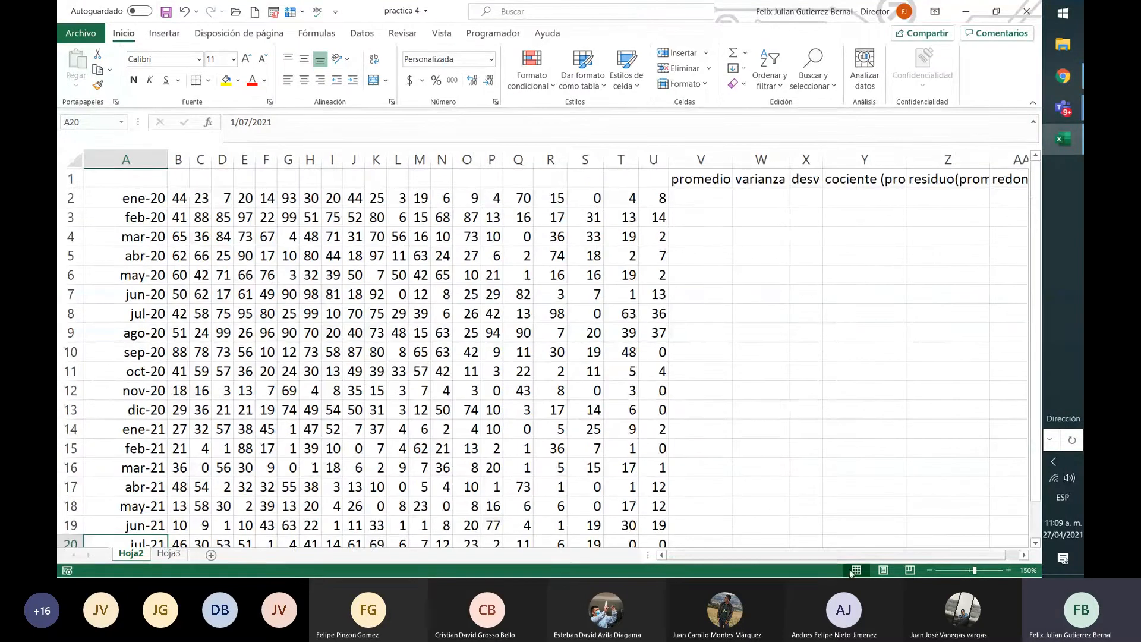
click(933, 571)
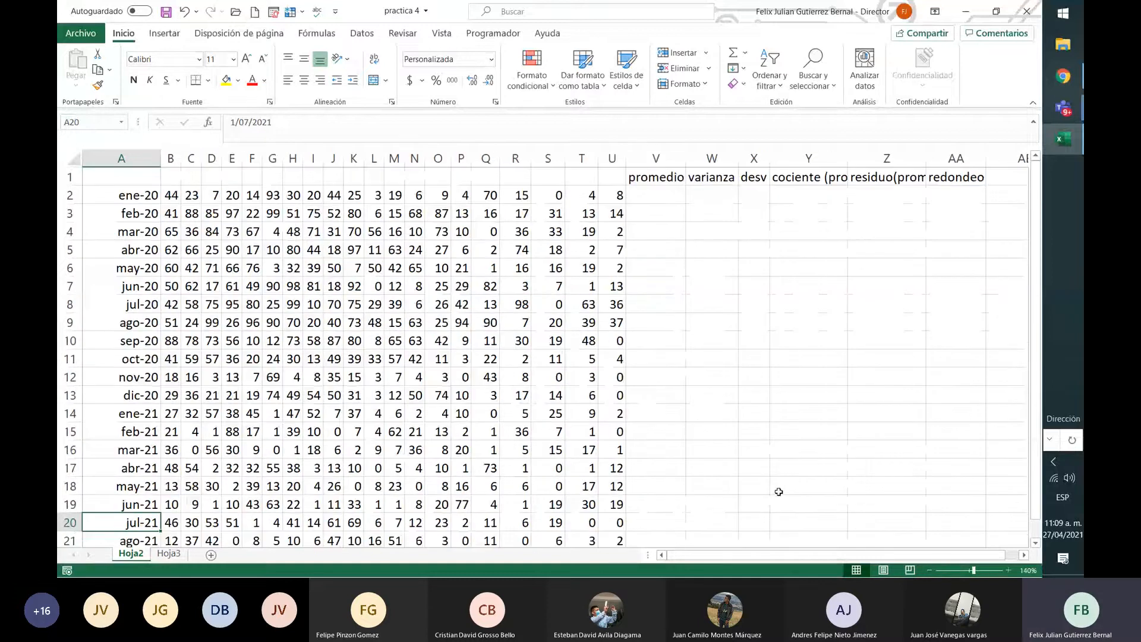
Examine the number block B2:K11, the random block L12:U21 and the formulas in L12 and L2
scroll(773, 479, down, 1)
scroll(775, 481, up, 1)
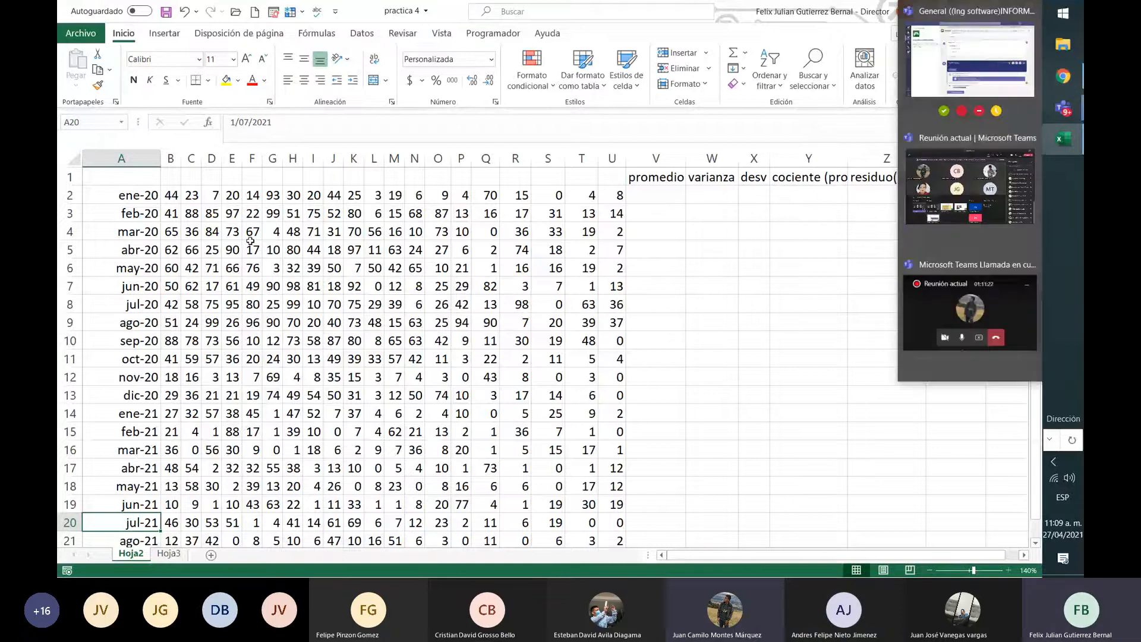
drag(170, 195, 346, 357)
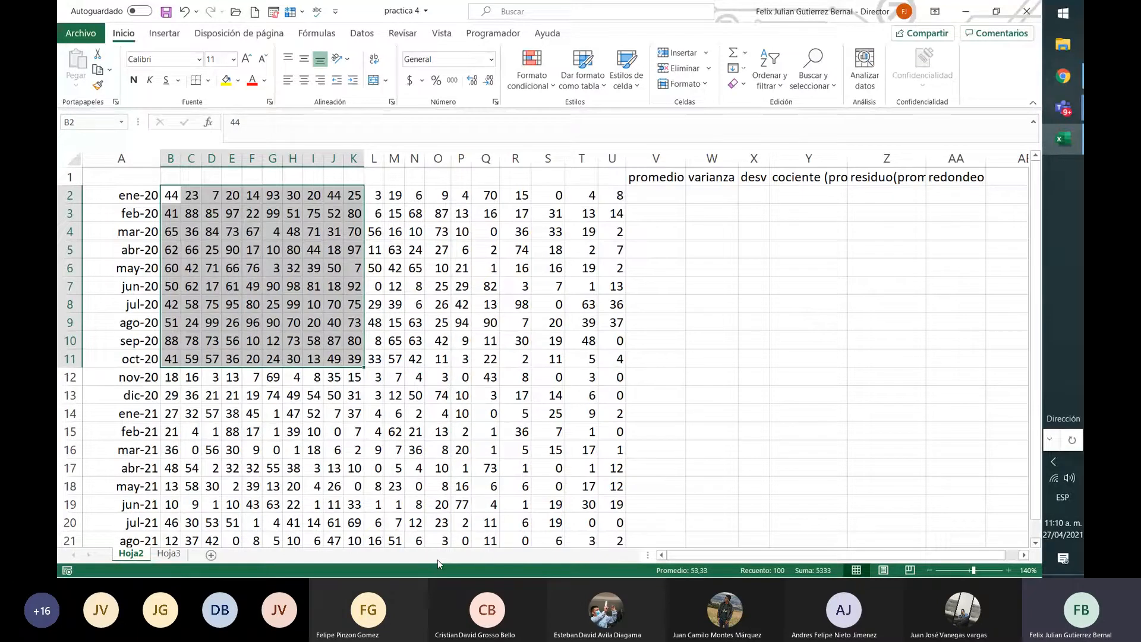
scroll(435, 542, down, 2)
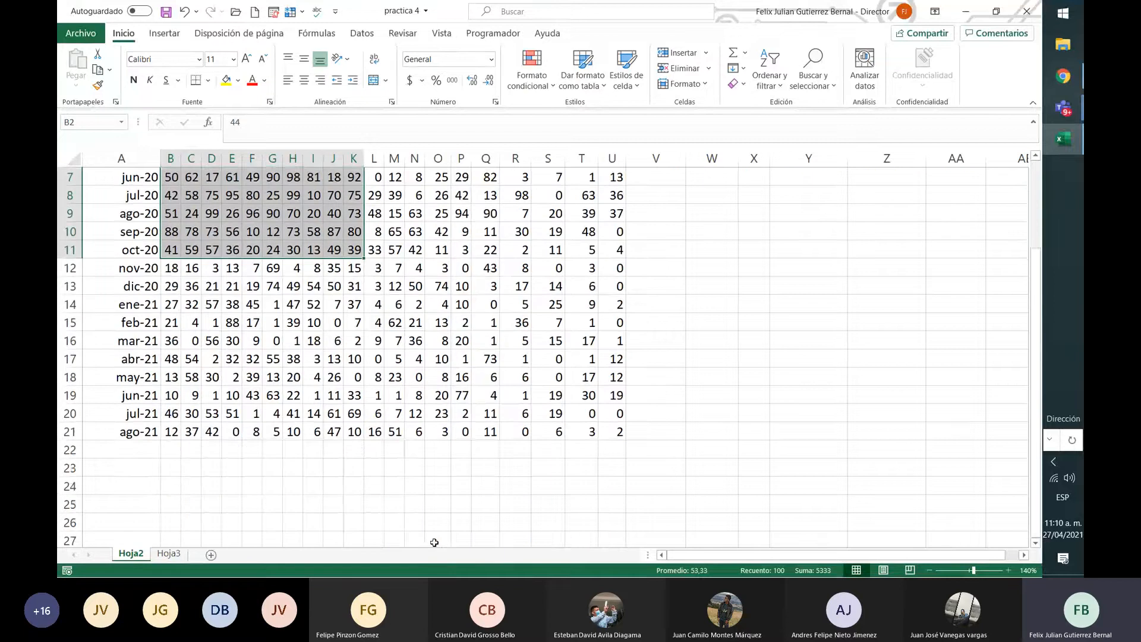
scroll(434, 511, up, 2)
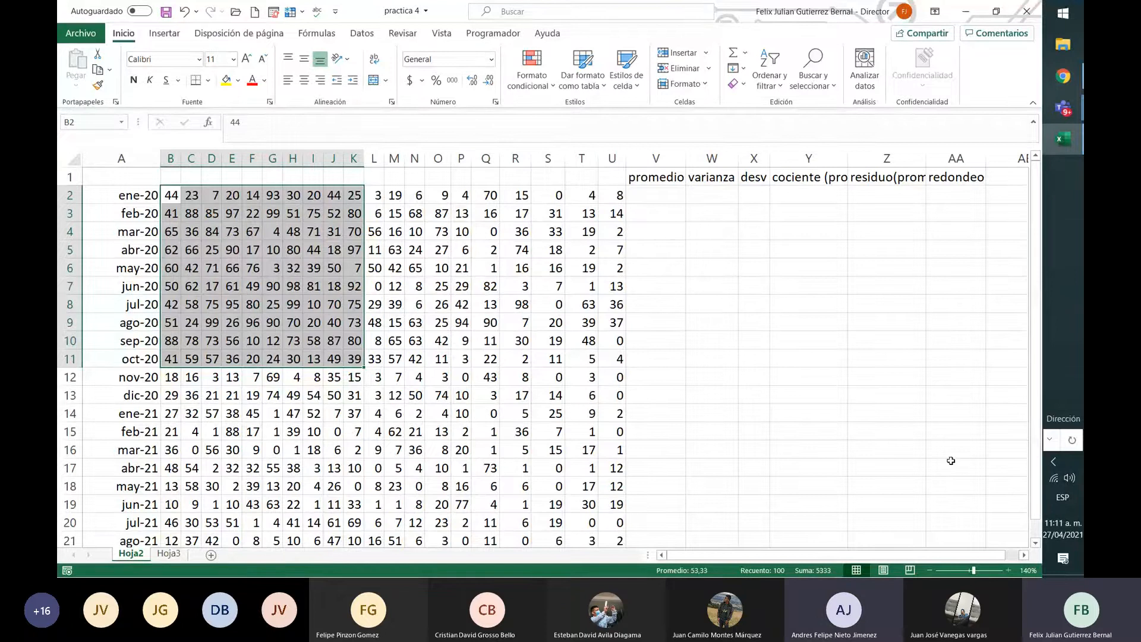
scroll(447, 376, down, 2)
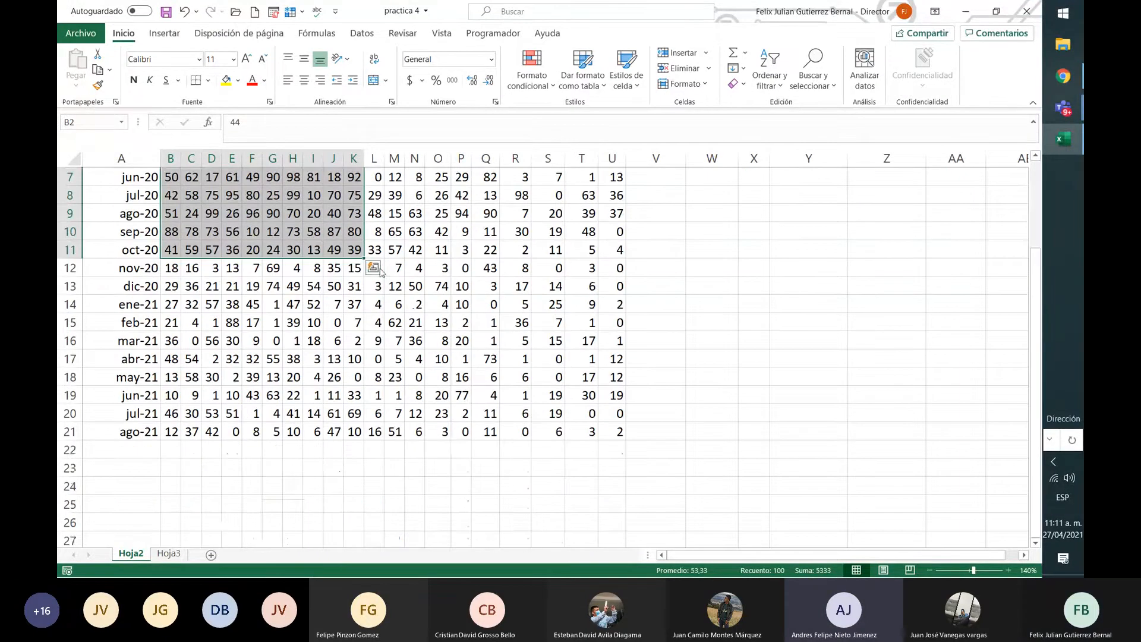
drag(618, 271, 379, 435)
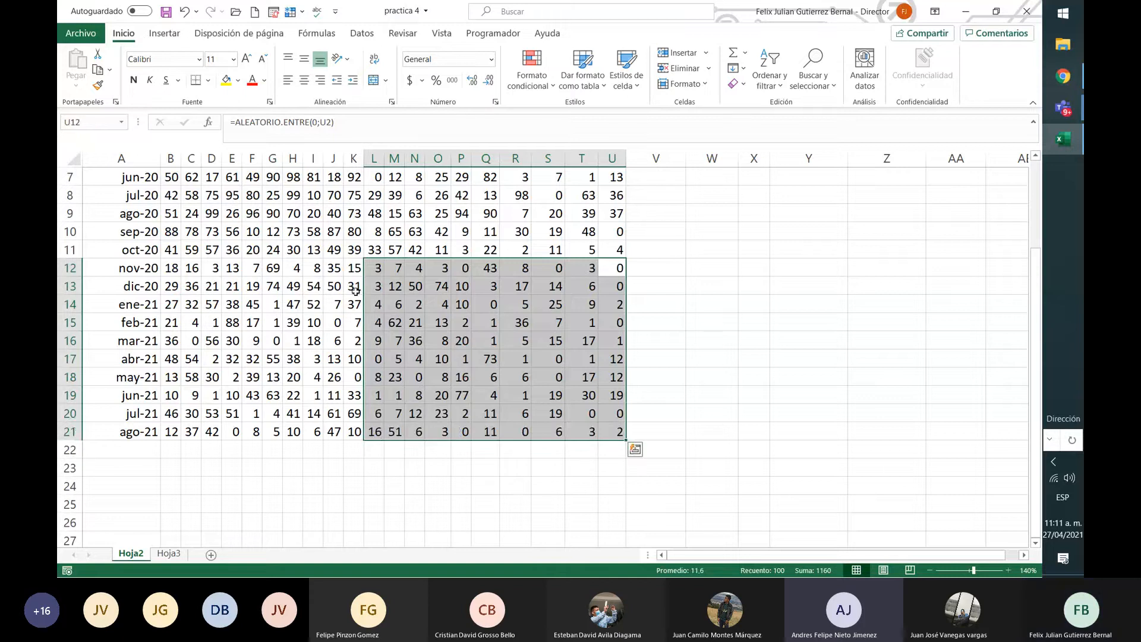
click(374, 267)
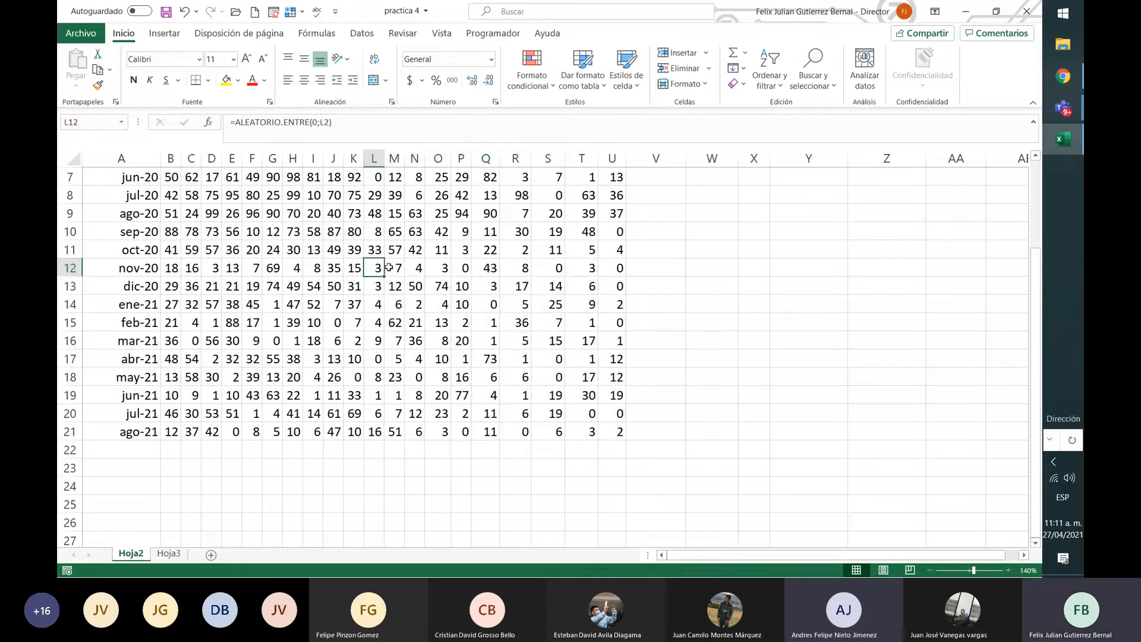
scroll(368, 339, up, 2)
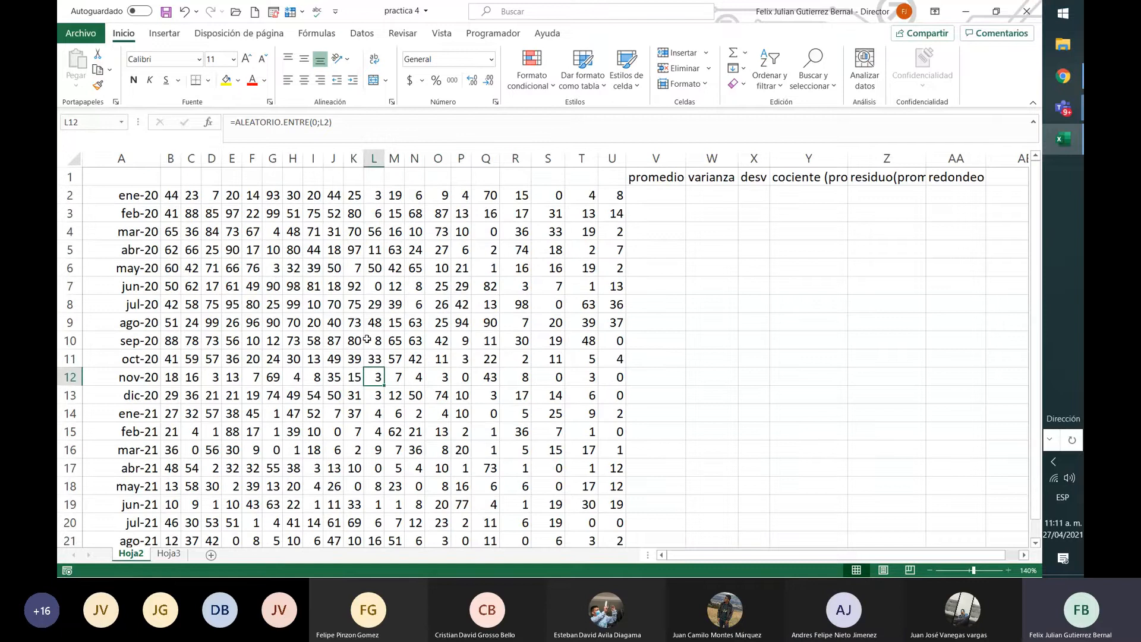
click(379, 192)
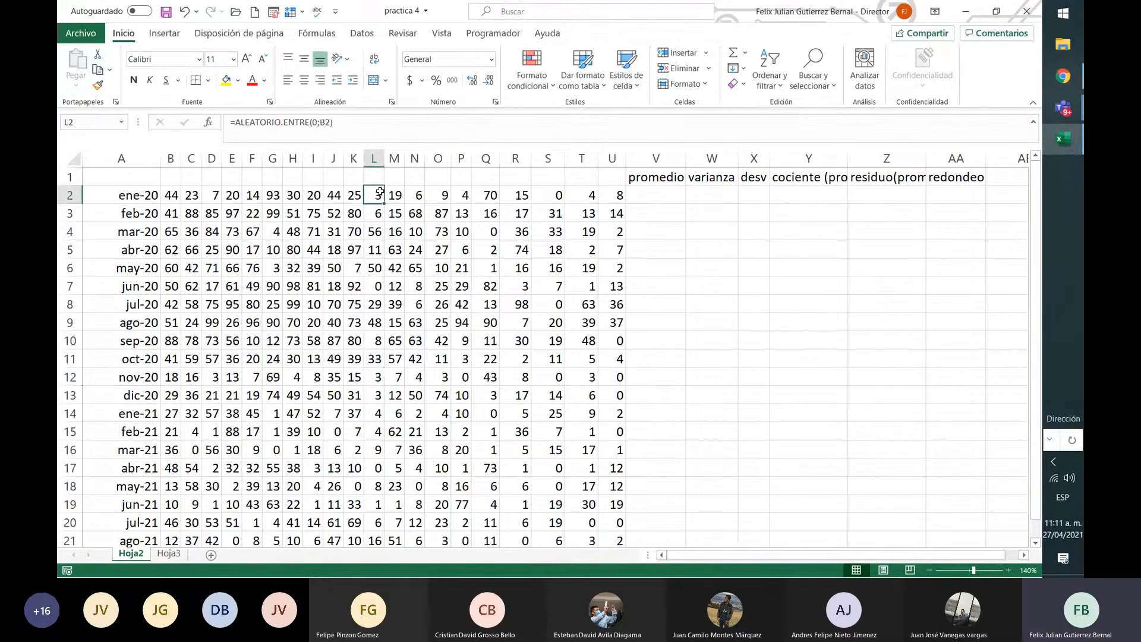
click(378, 380)
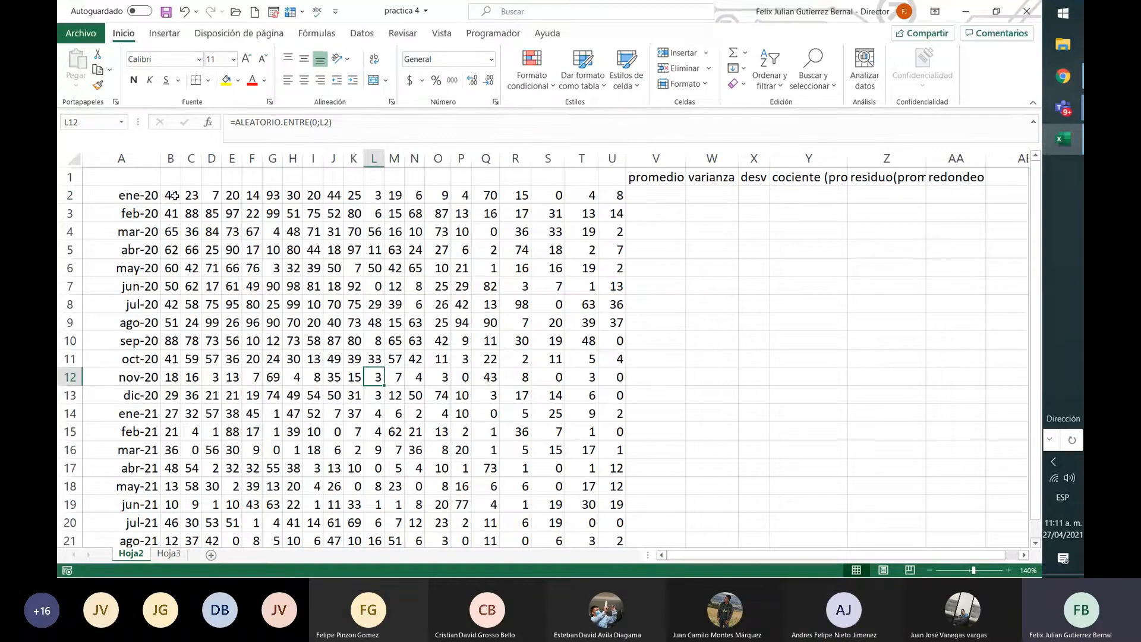
Compare the source numbers starting at B2 with the formula ranges L2:T2, B13:C21, N12:U21 and M2:U12
drag(172, 196, 338, 361)
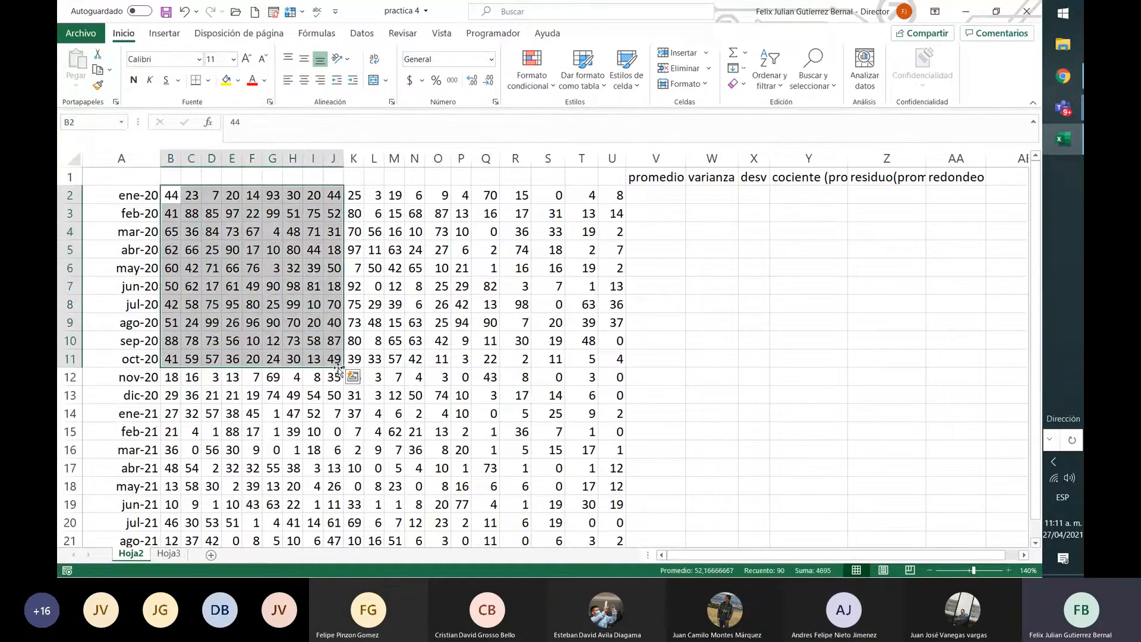
click(361, 193)
click(169, 197)
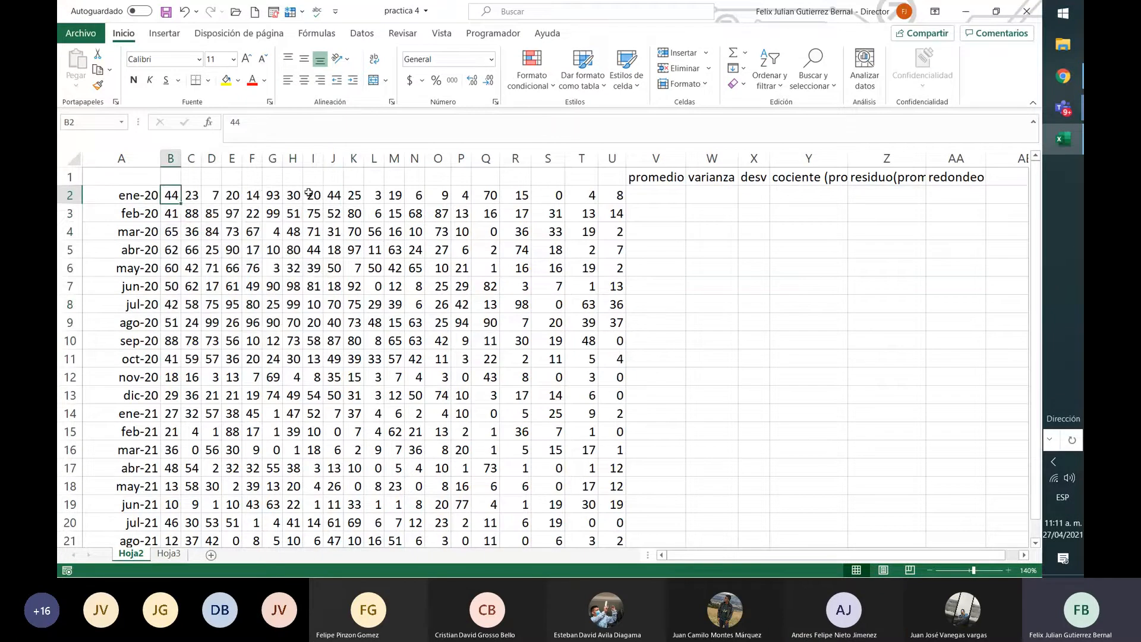
click(371, 198)
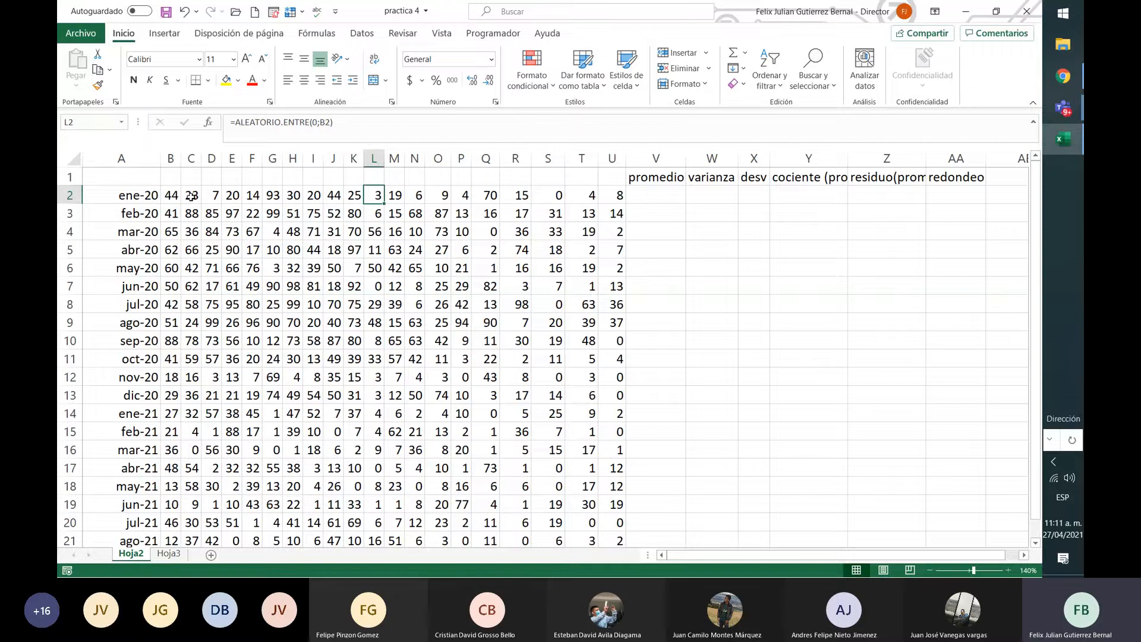
drag(170, 196, 607, 201)
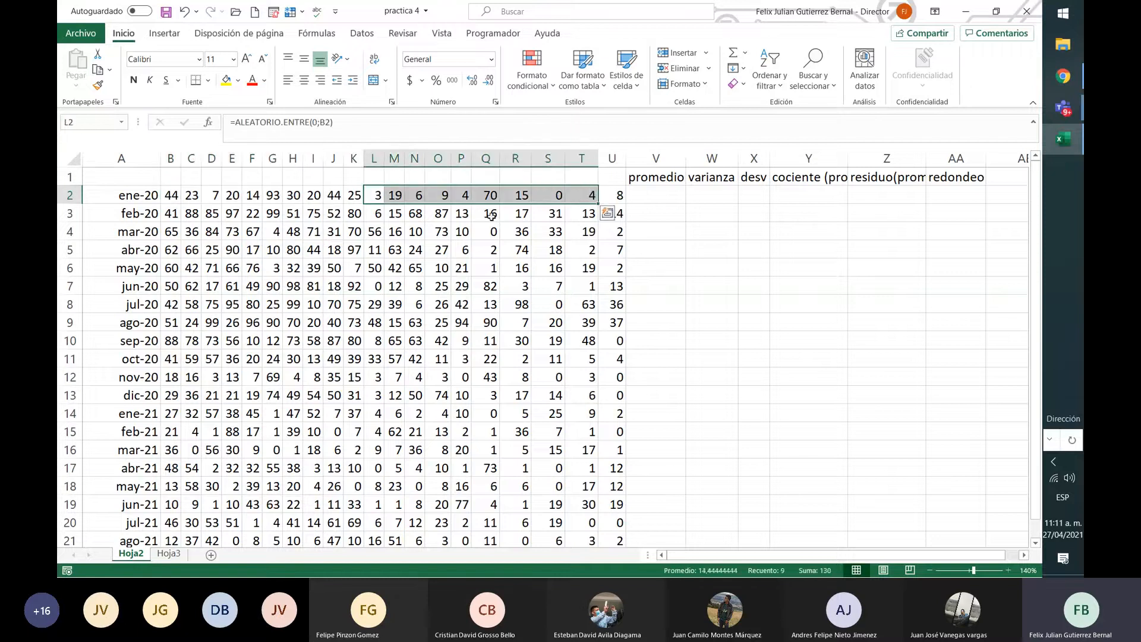
drag(170, 396, 184, 505)
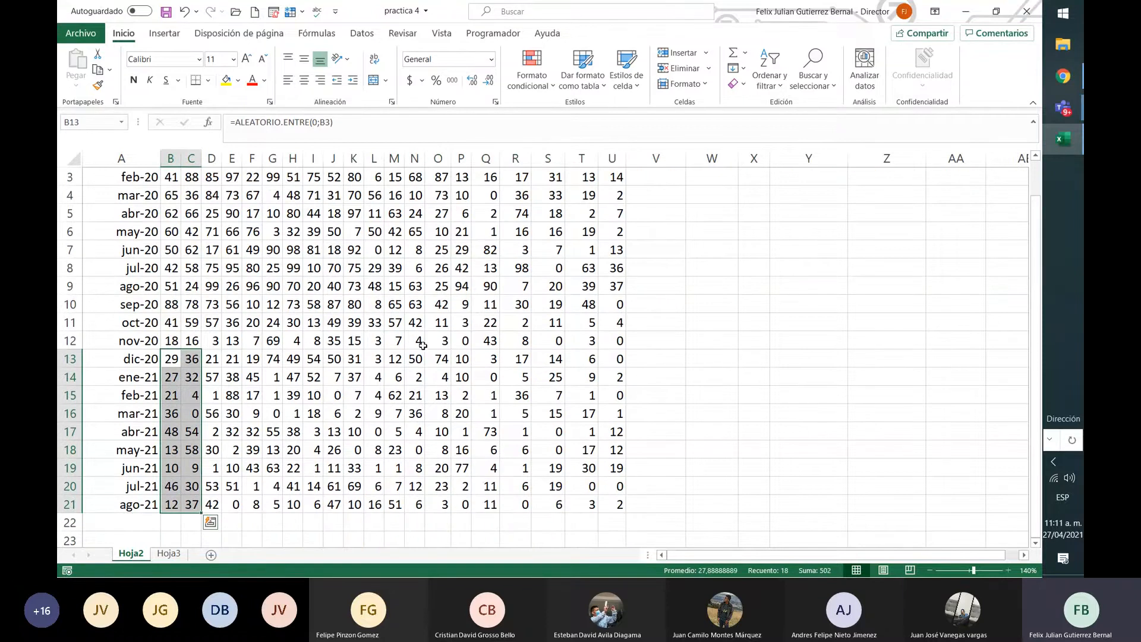
drag(415, 343, 613, 504)
scroll(580, 418, up, 1)
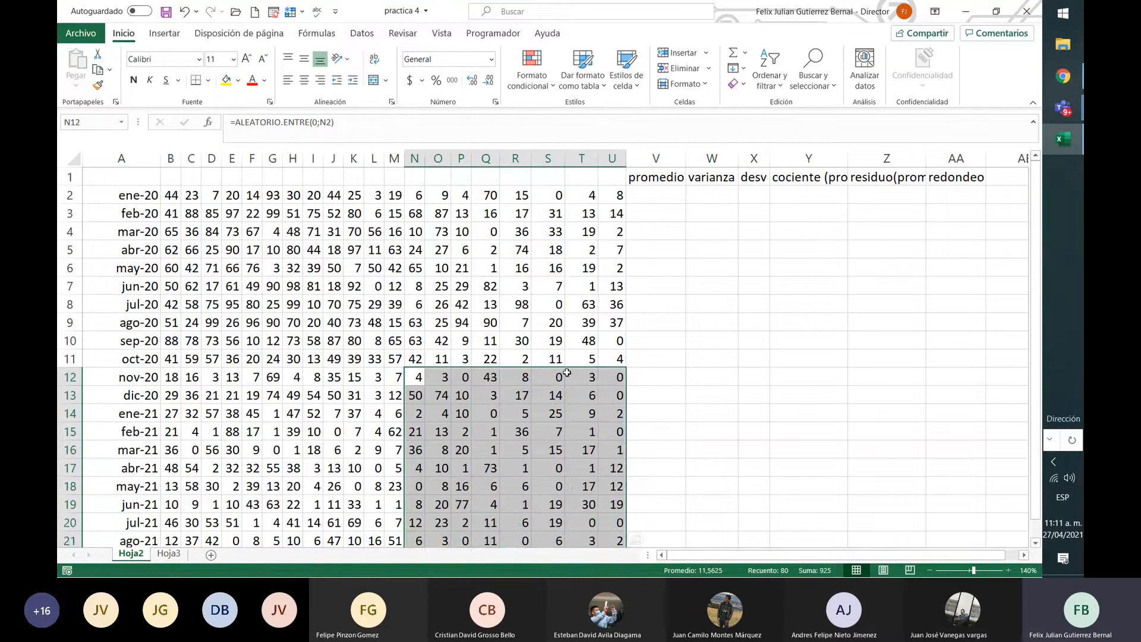
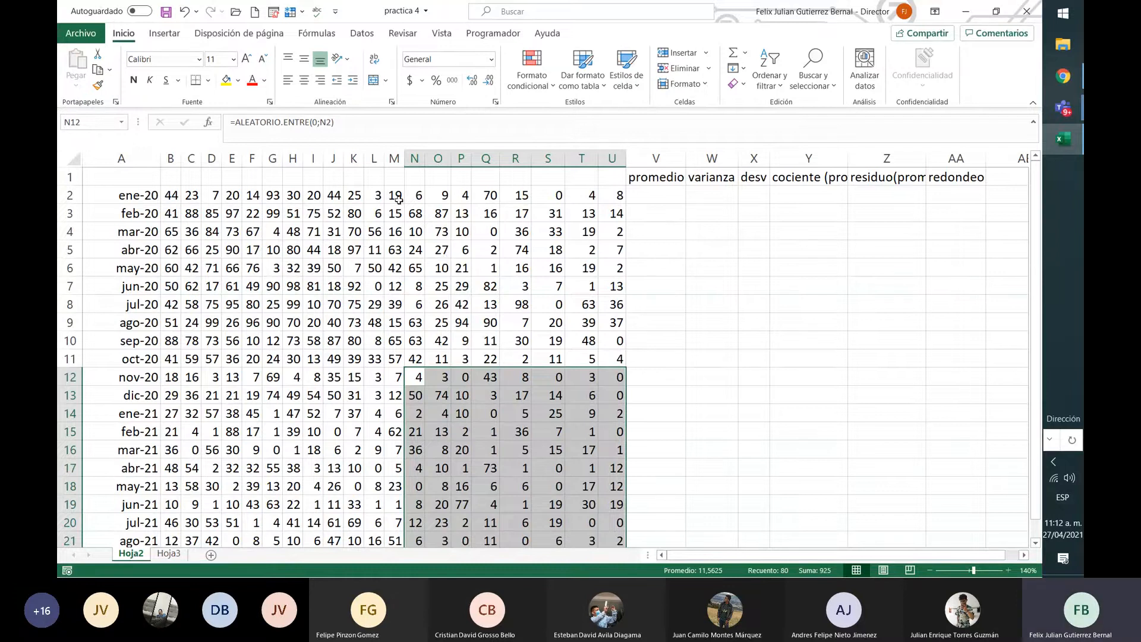
drag(394, 196, 607, 374)
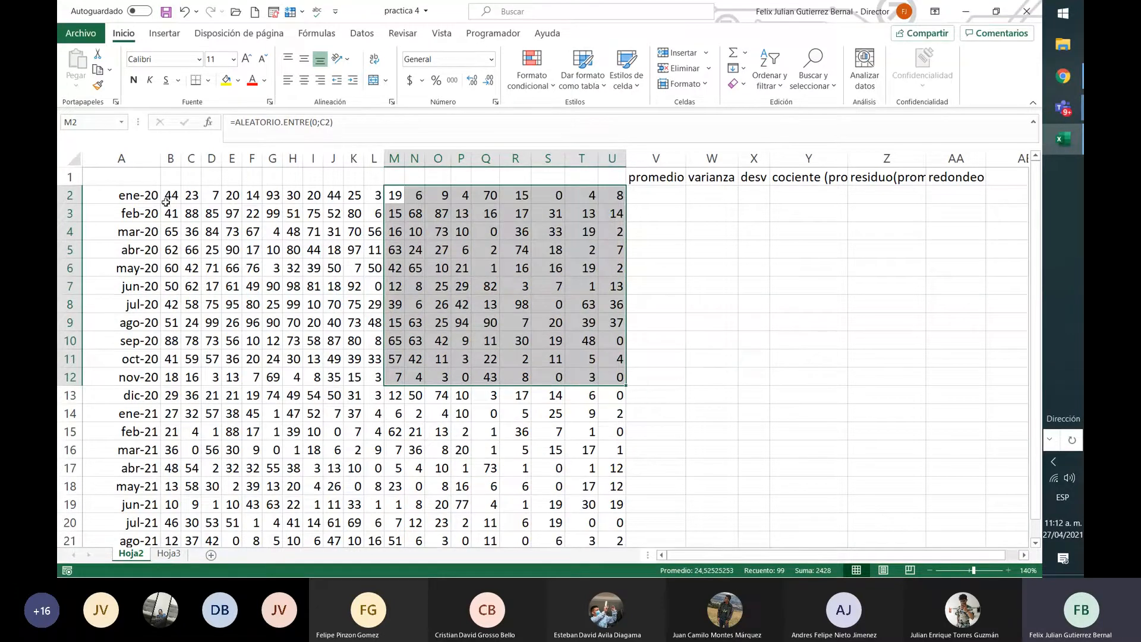
drag(171, 196, 333, 359)
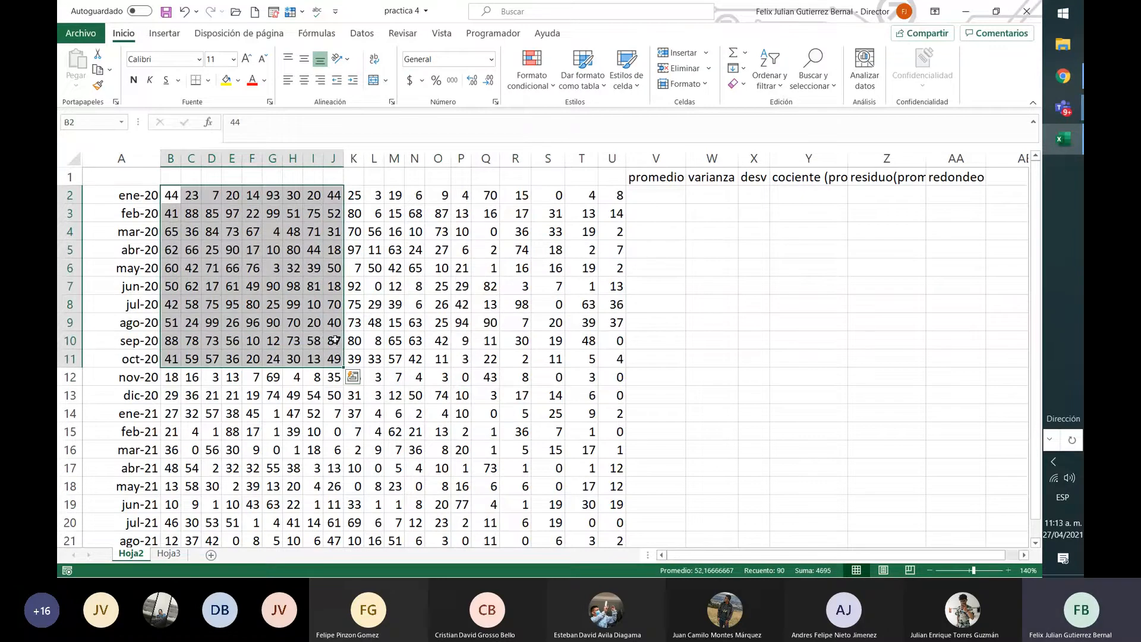
Fill source cell B2 and its dependent formula cell L2 with yellow
click(173, 199)
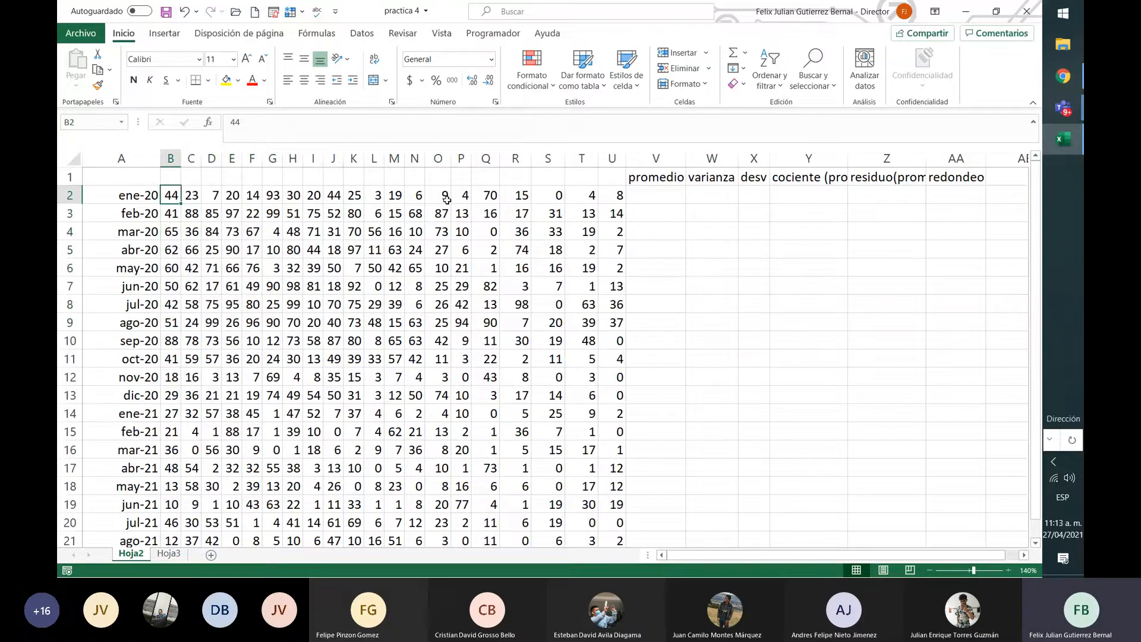
click(226, 79)
click(387, 195)
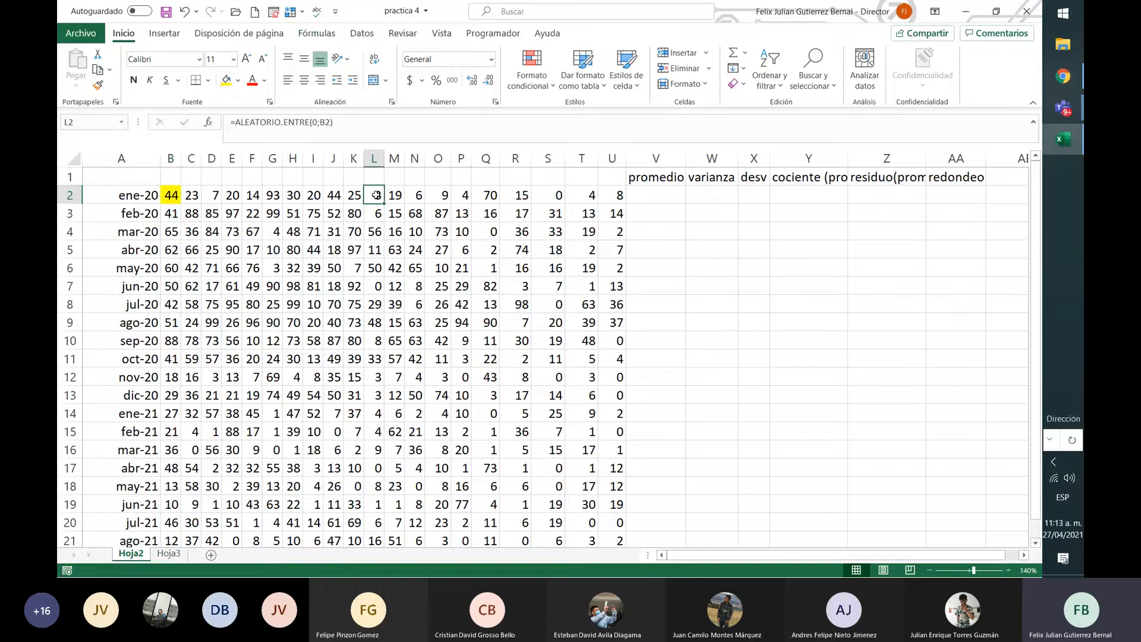
click(220, 82)
Inspect the content of B2, the source block B2:K11 and the formula in L2 that refers to B2
click(177, 195)
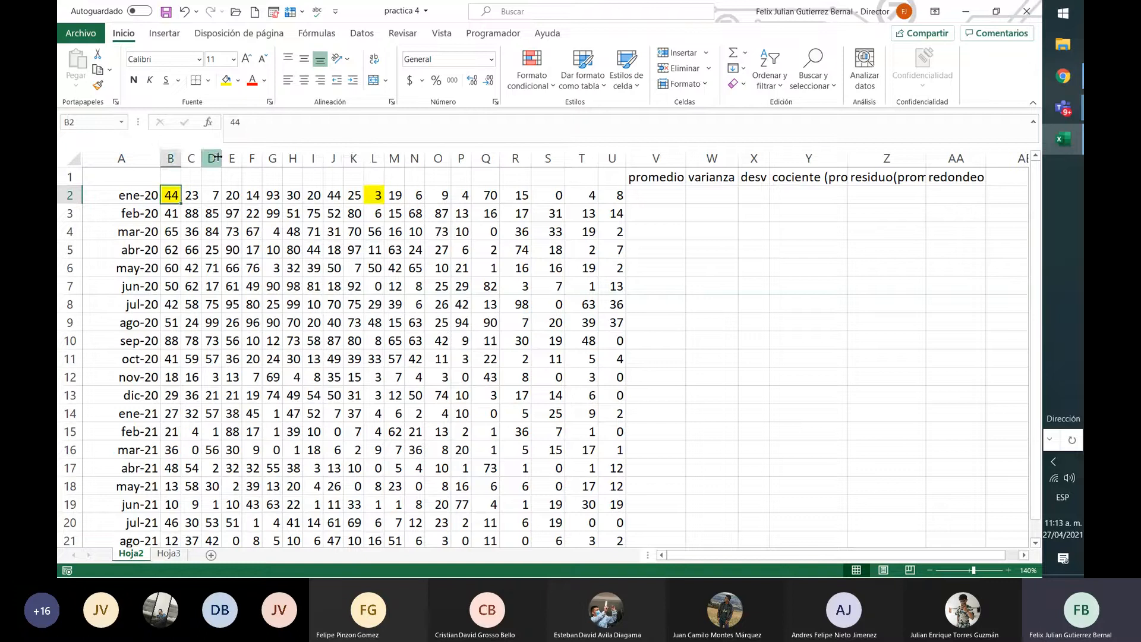
double_click(246, 127)
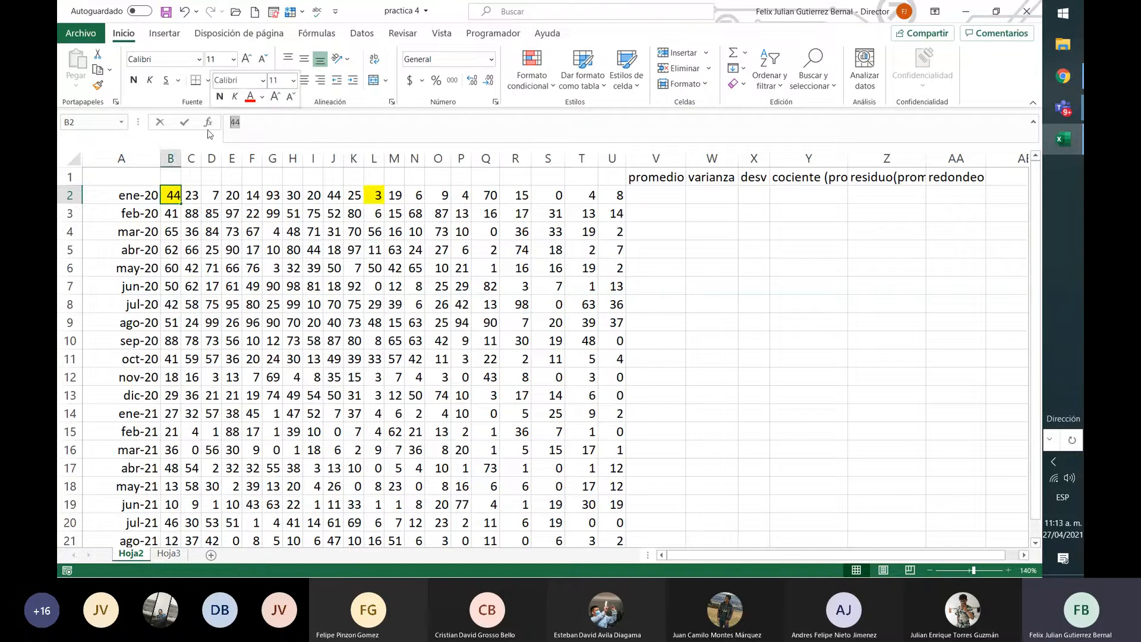
click(156, 262)
click(181, 196)
mouse_move(182, 196)
mouse_down()
mouse_move(357, 249)
mouse_move(348, 372)
mouse_move(361, 358)
mouse_up()
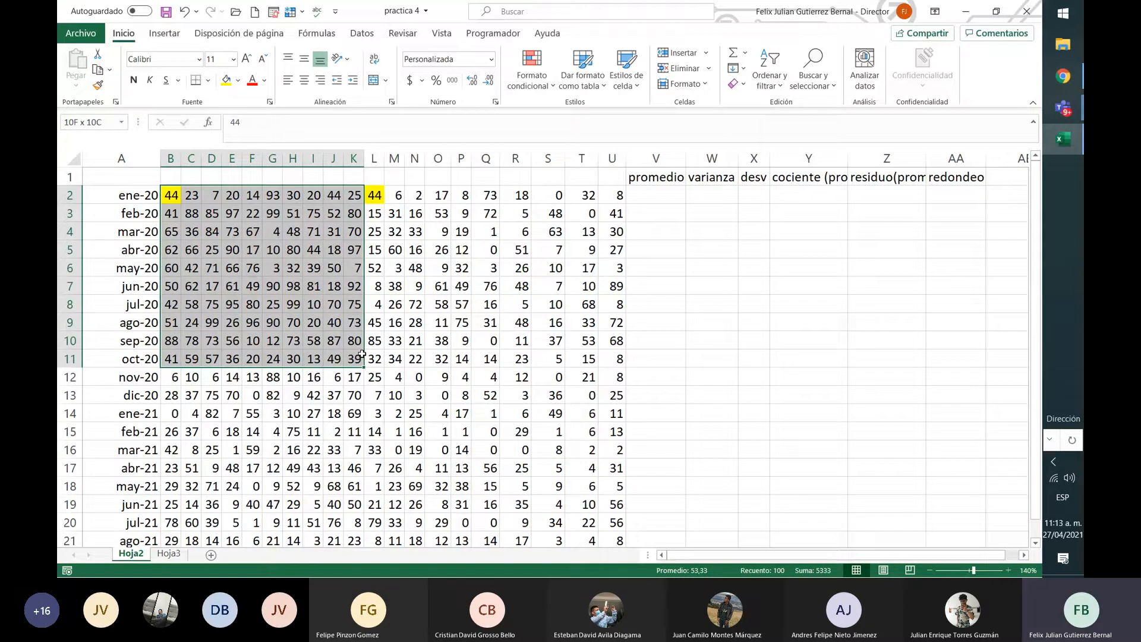
click(375, 195)
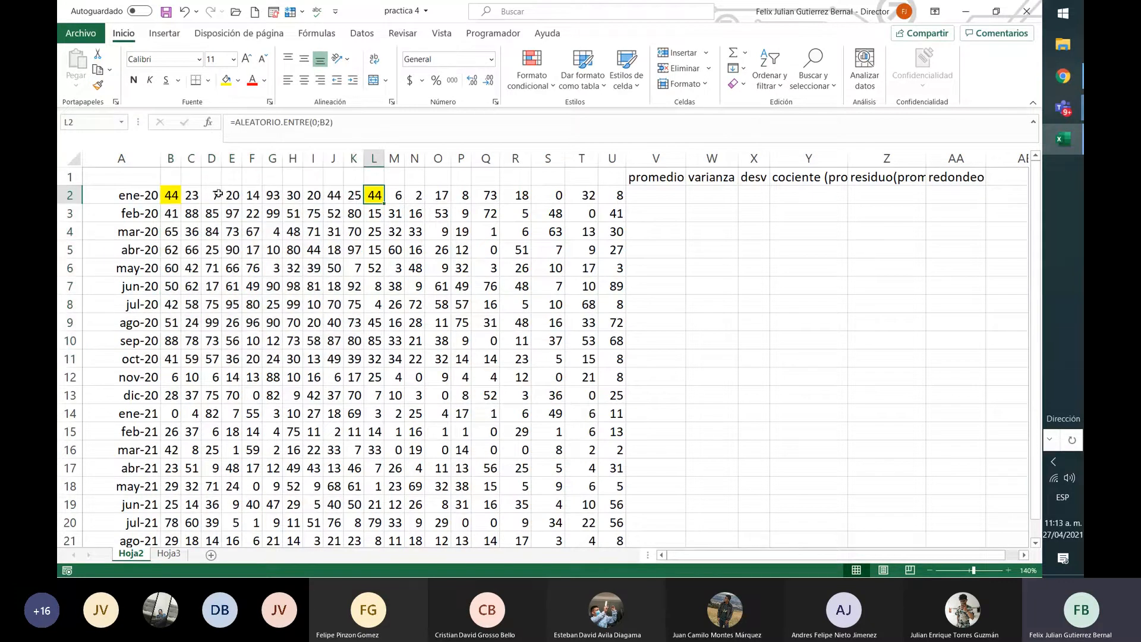
Fill formula cell M2 and its source cell C2 with the same blue theme colour
click(238, 80)
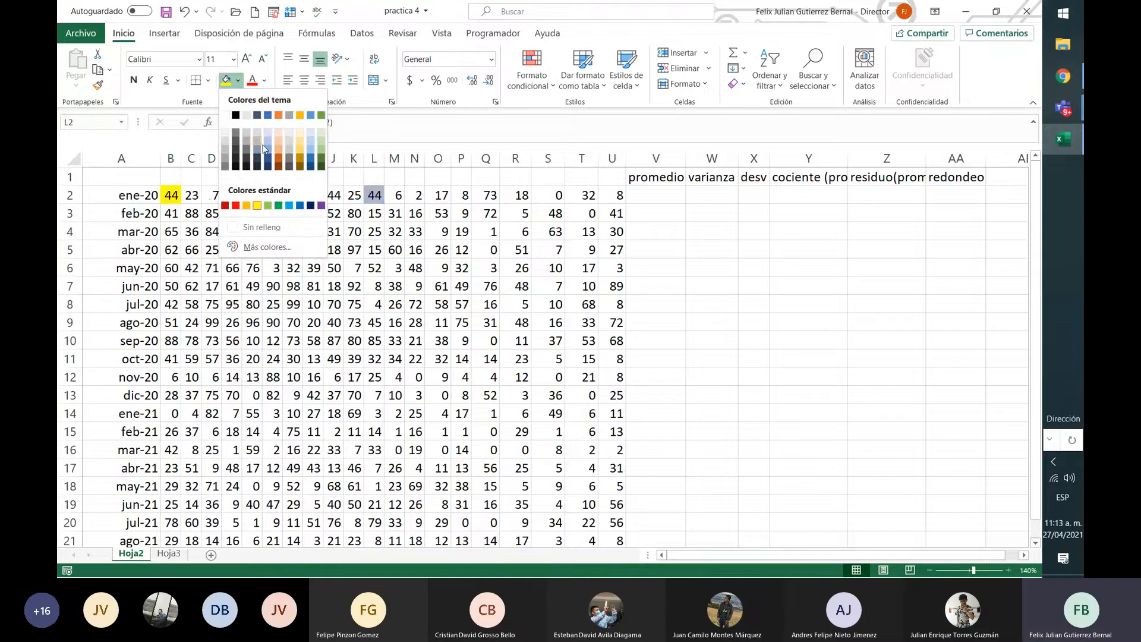
click(397, 196)
click(395, 195)
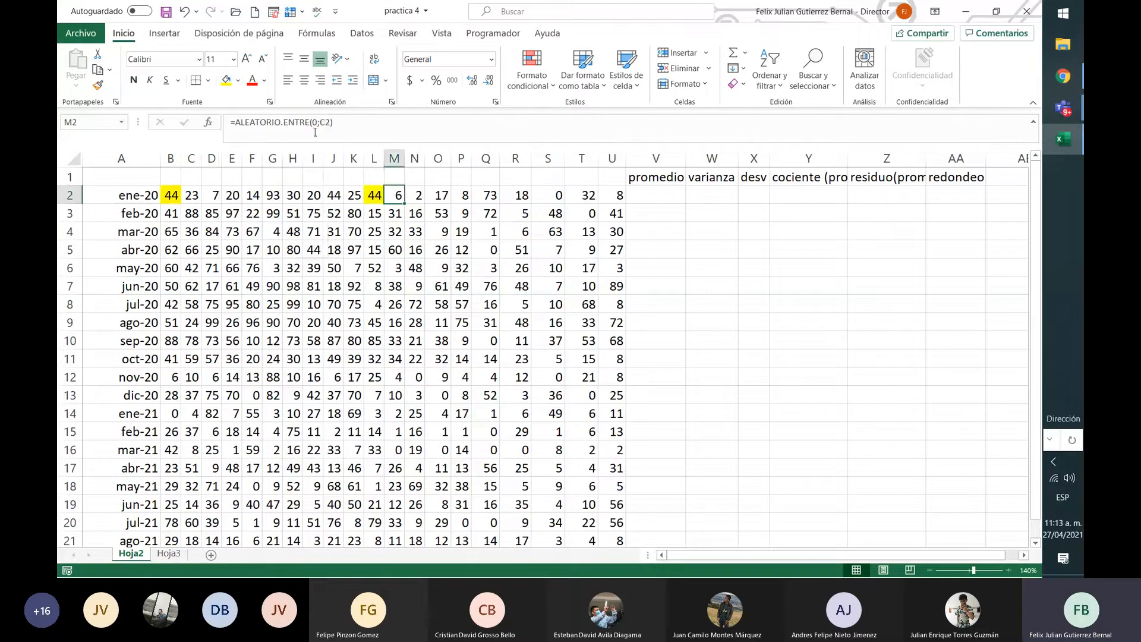
click(238, 82)
click(270, 118)
click(192, 191)
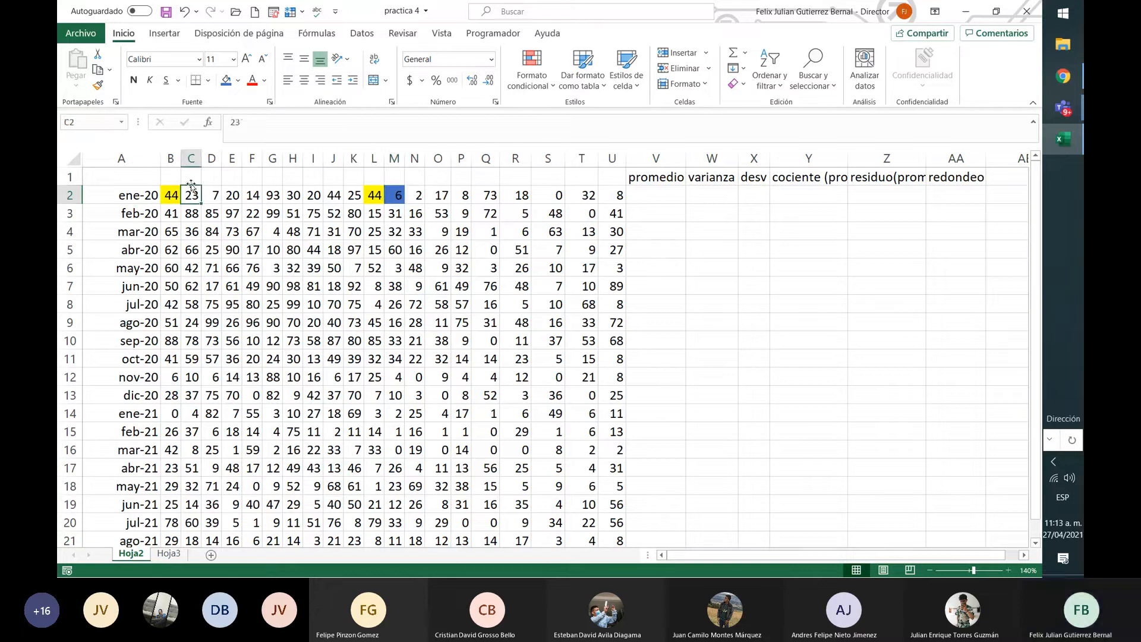
click(229, 82)
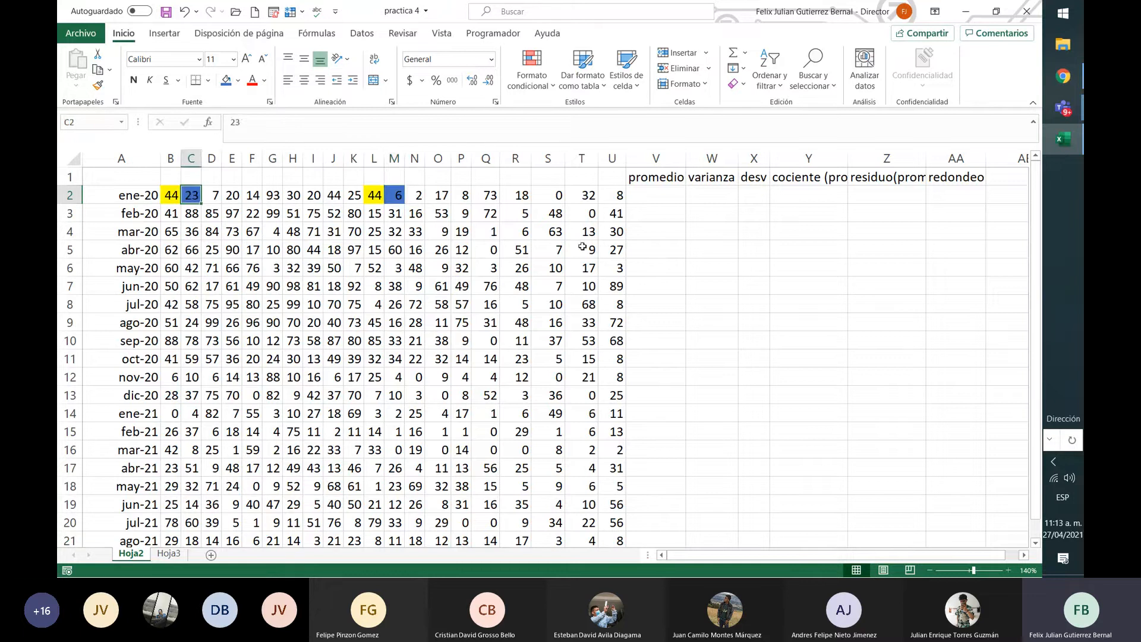
Fill cell B12 with yellow and cell B13 with blue
click(178, 376)
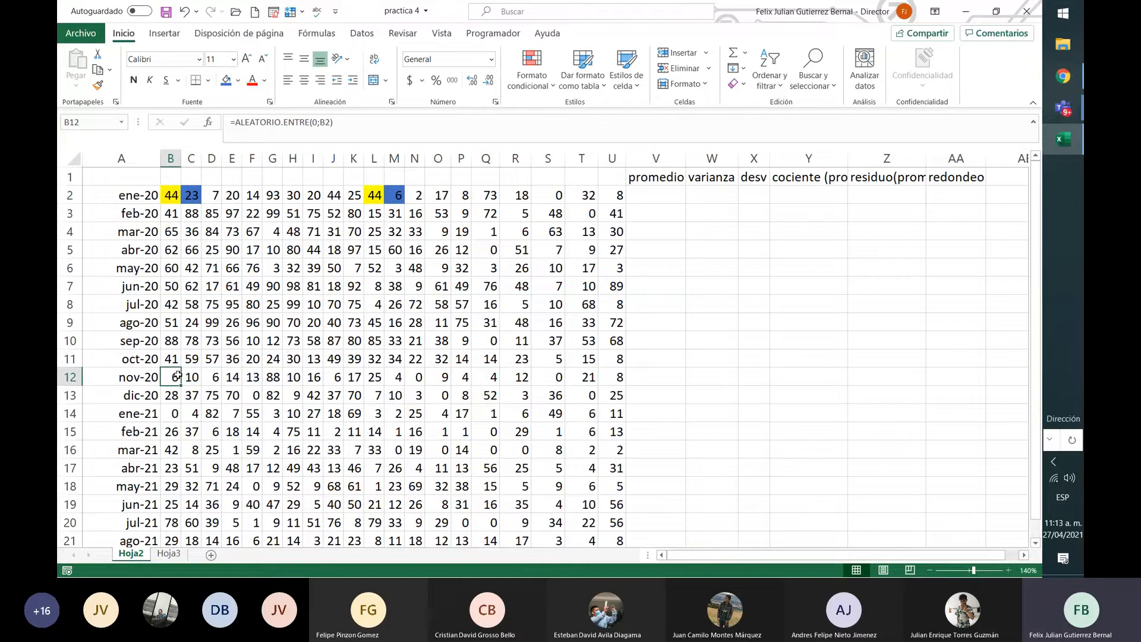
click(238, 80)
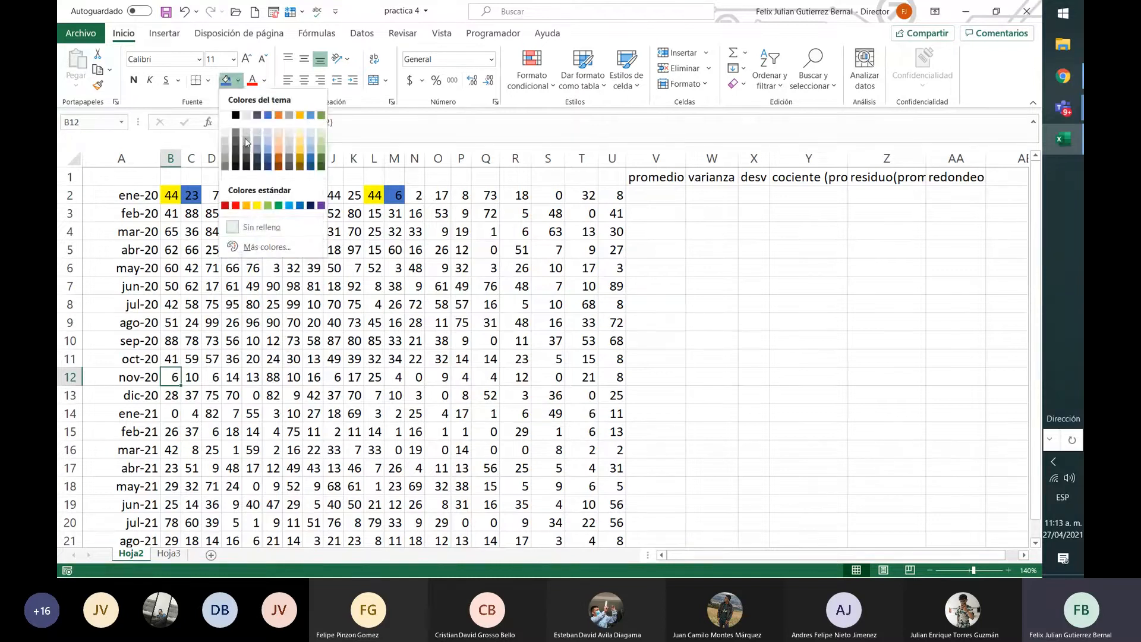
click(259, 207)
click(171, 396)
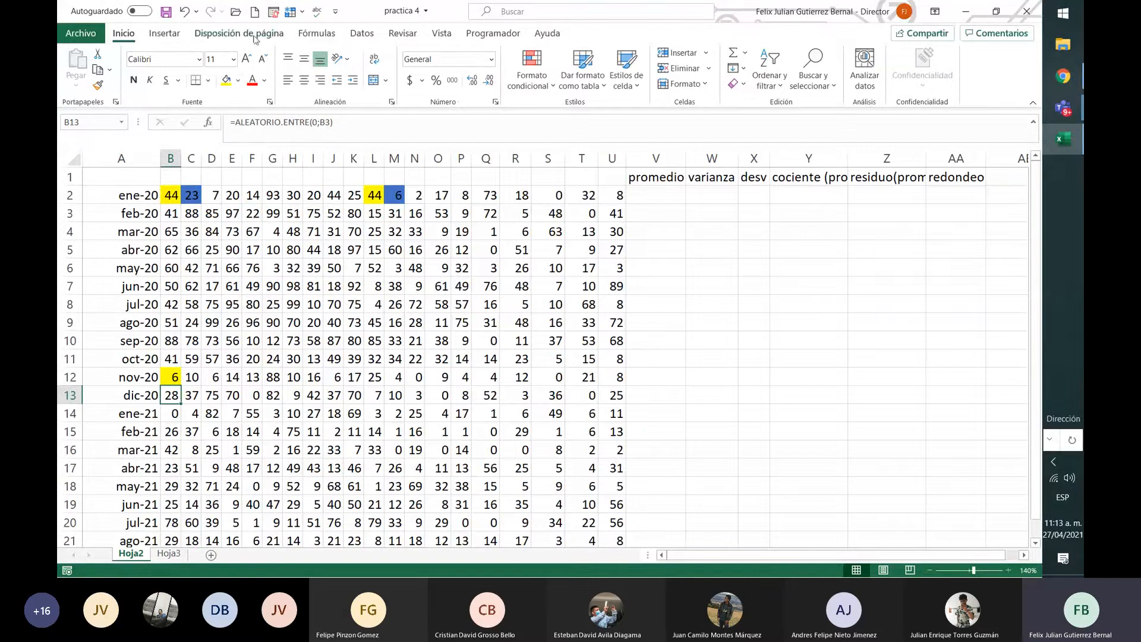
click(238, 82)
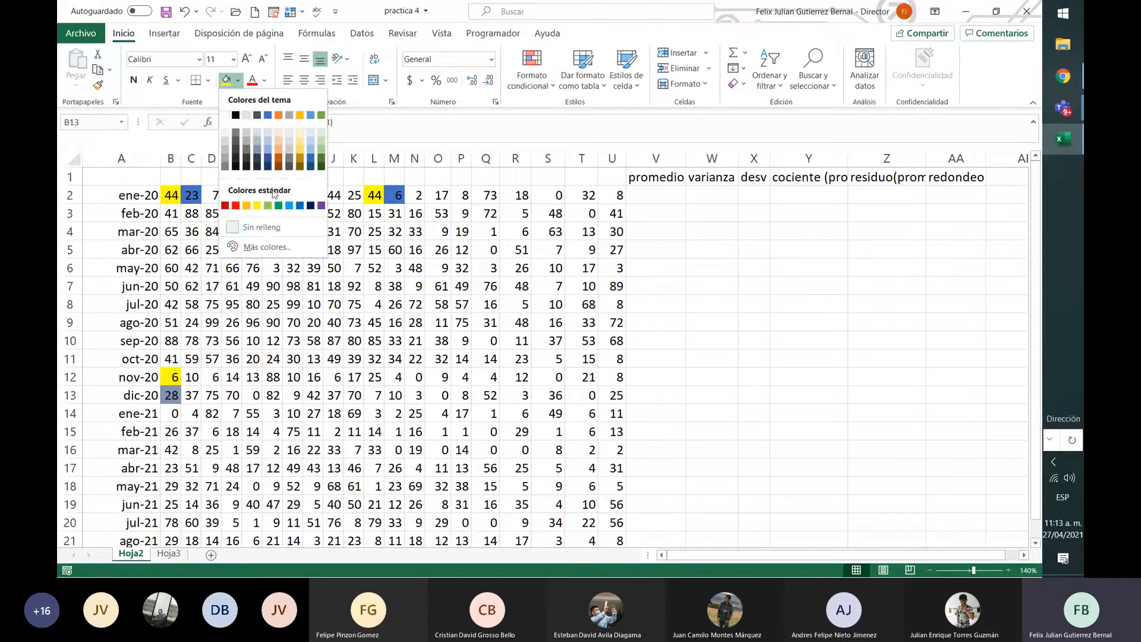
click(270, 118)
Fill formula cell L12 with yellow and formula cell M12 with the blue theme colour
click(286, 274)
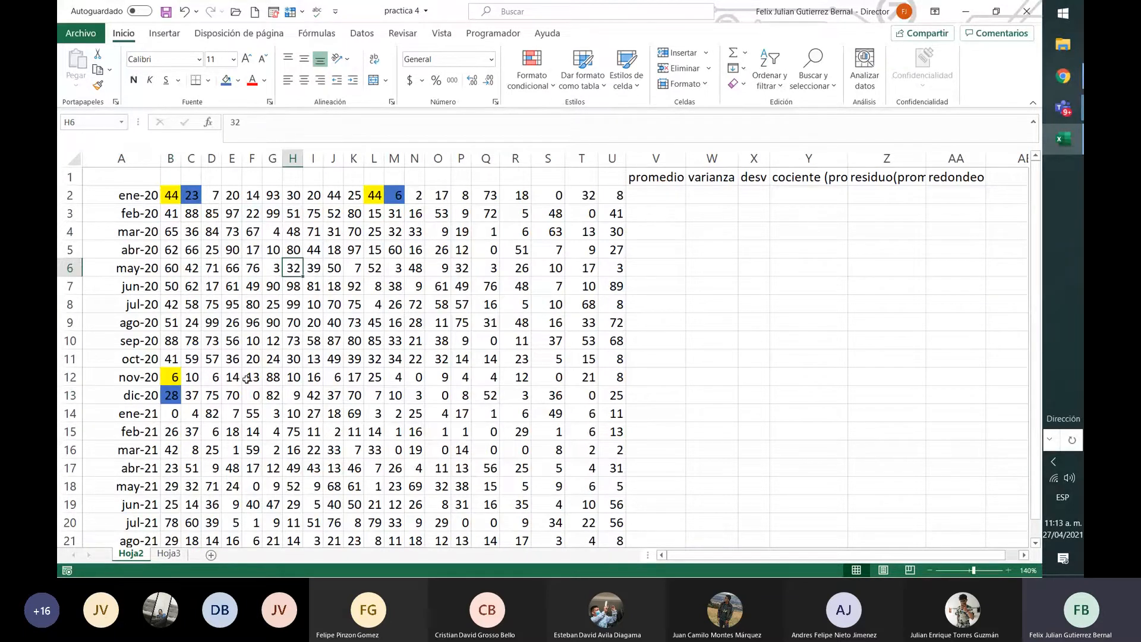
drag(169, 379, 378, 380)
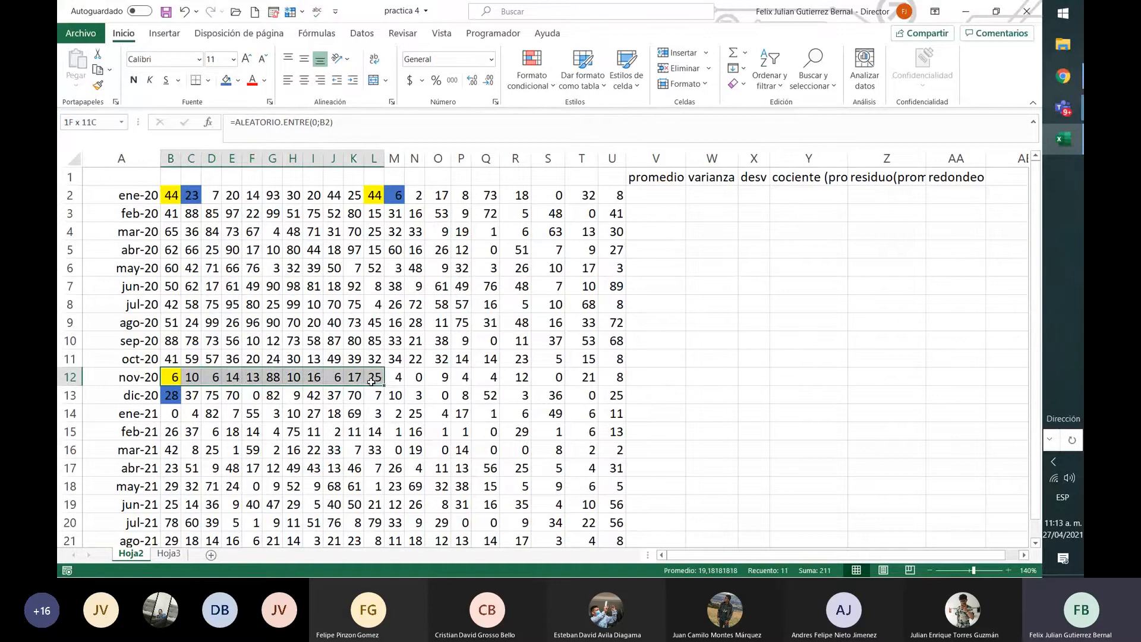
click(378, 377)
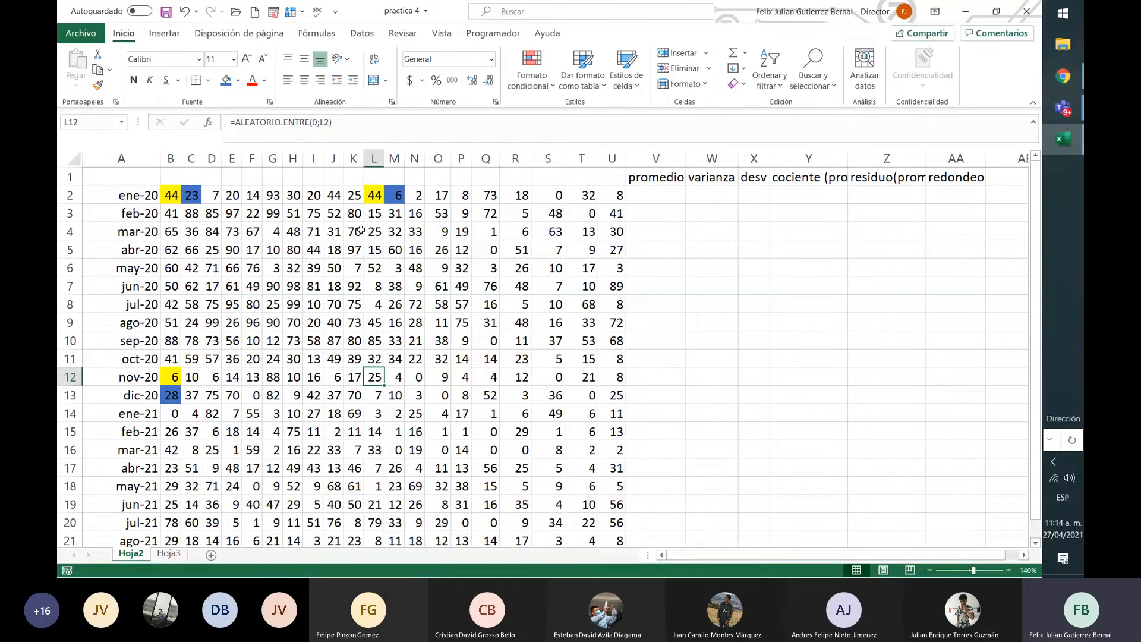
click(238, 80)
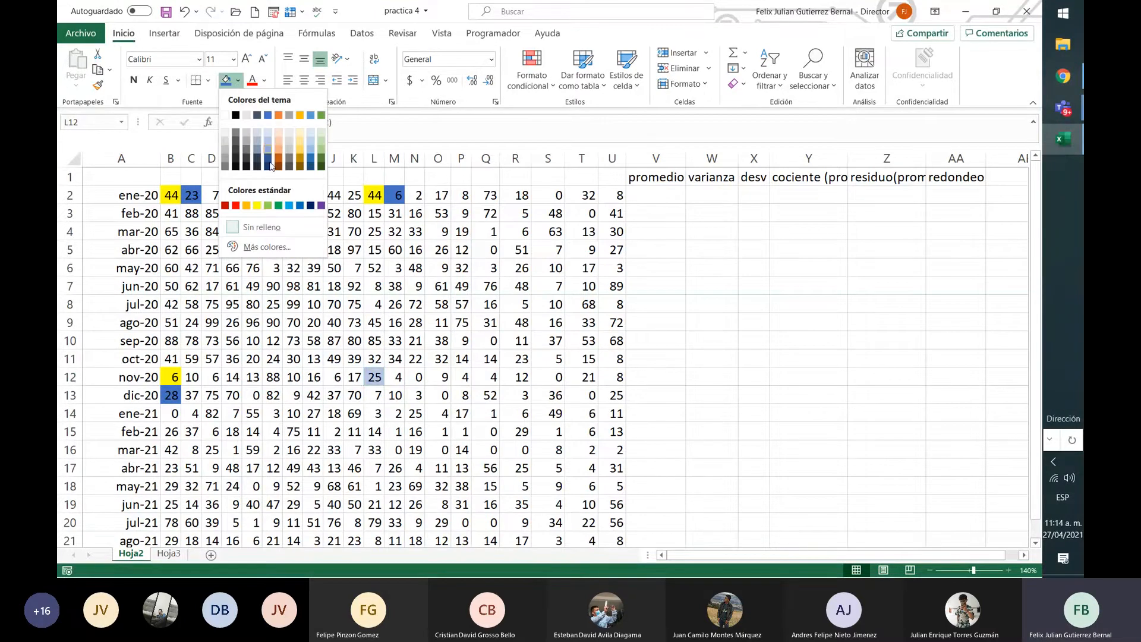
click(257, 207)
click(410, 399)
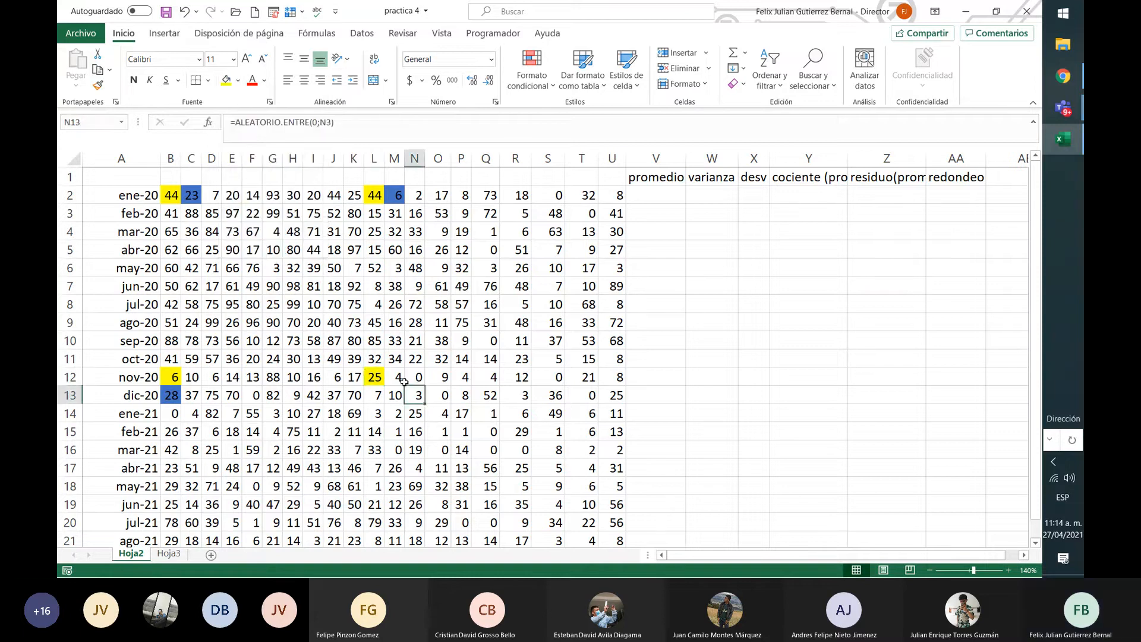
click(403, 382)
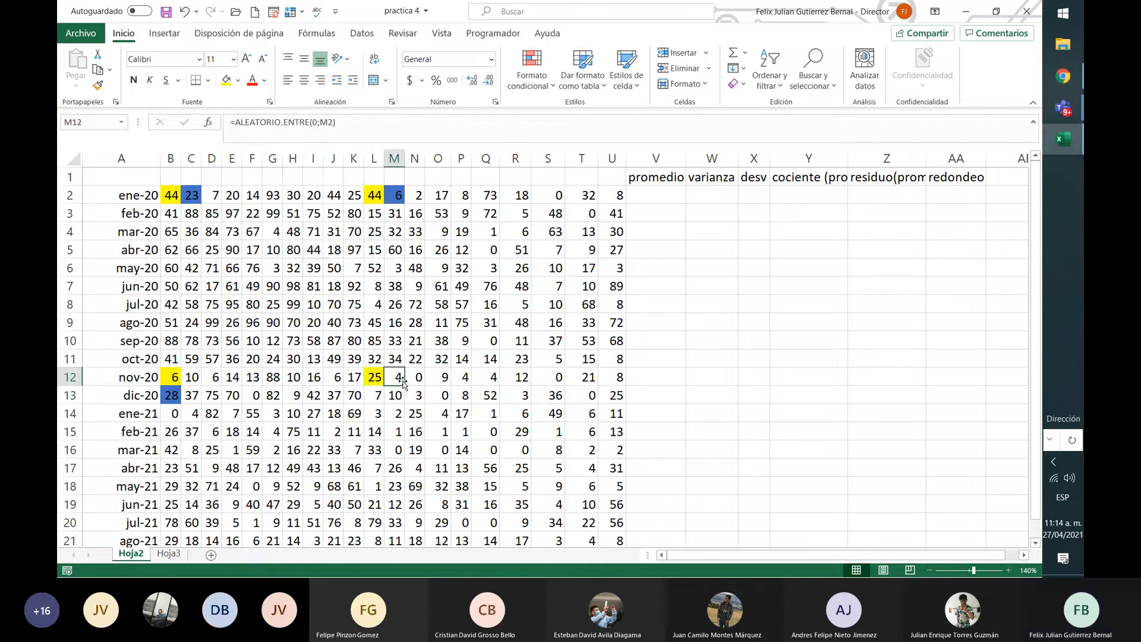
click(238, 81)
click(270, 112)
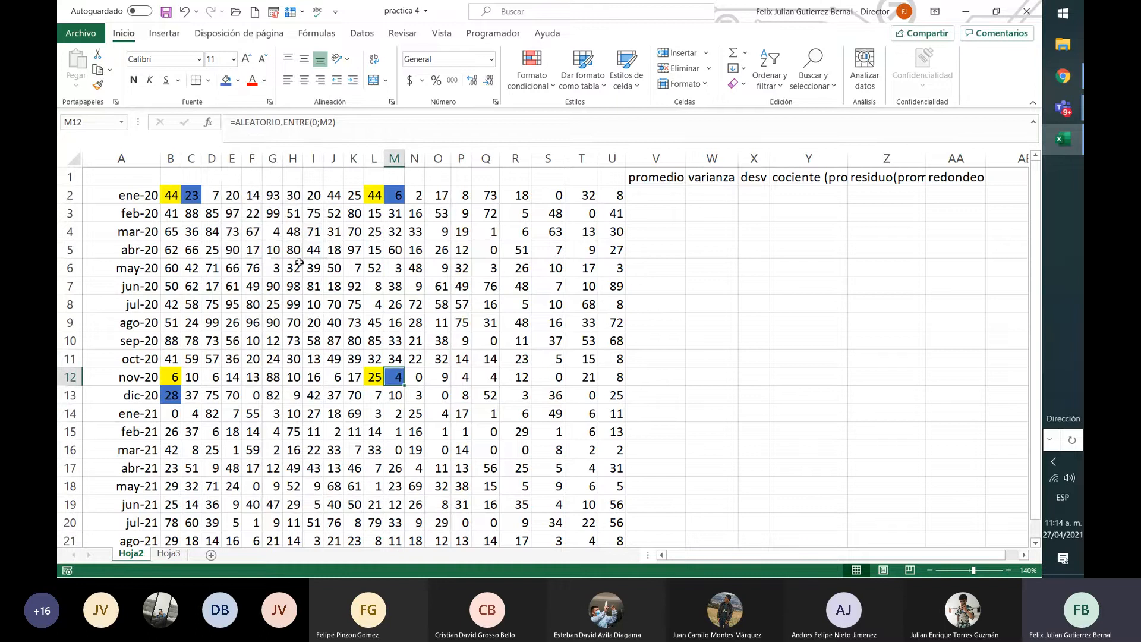
Fill cell L13 with the same blue as M12
click(373, 396)
click(227, 80)
click(419, 340)
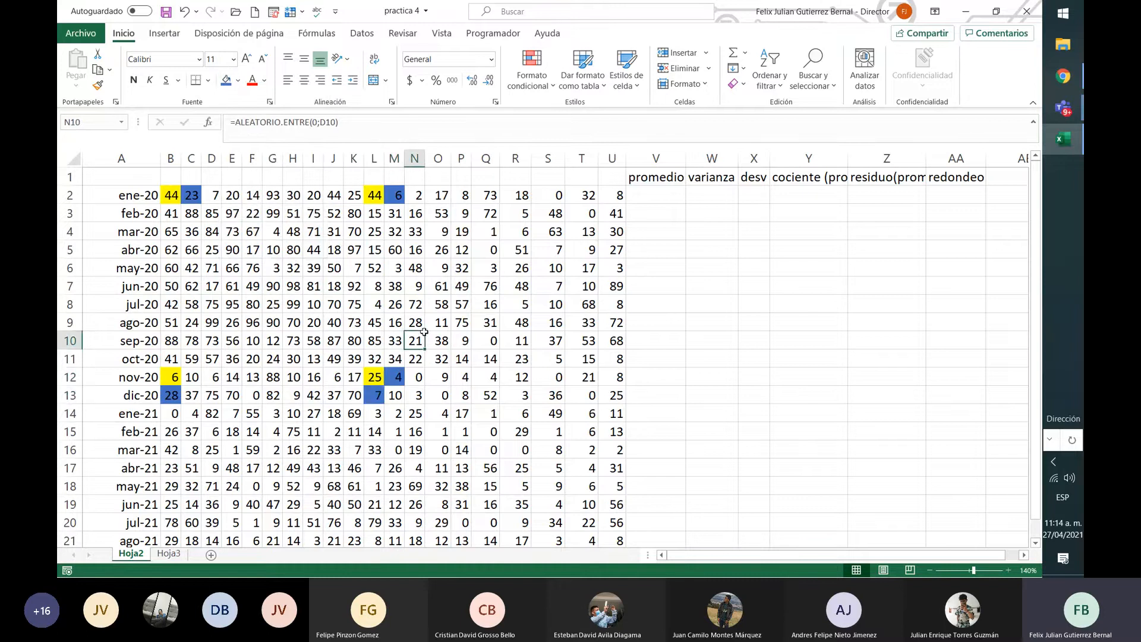
Fill source cell B3 and the formula cells B13 and L13 with standard light green
click(377, 396)
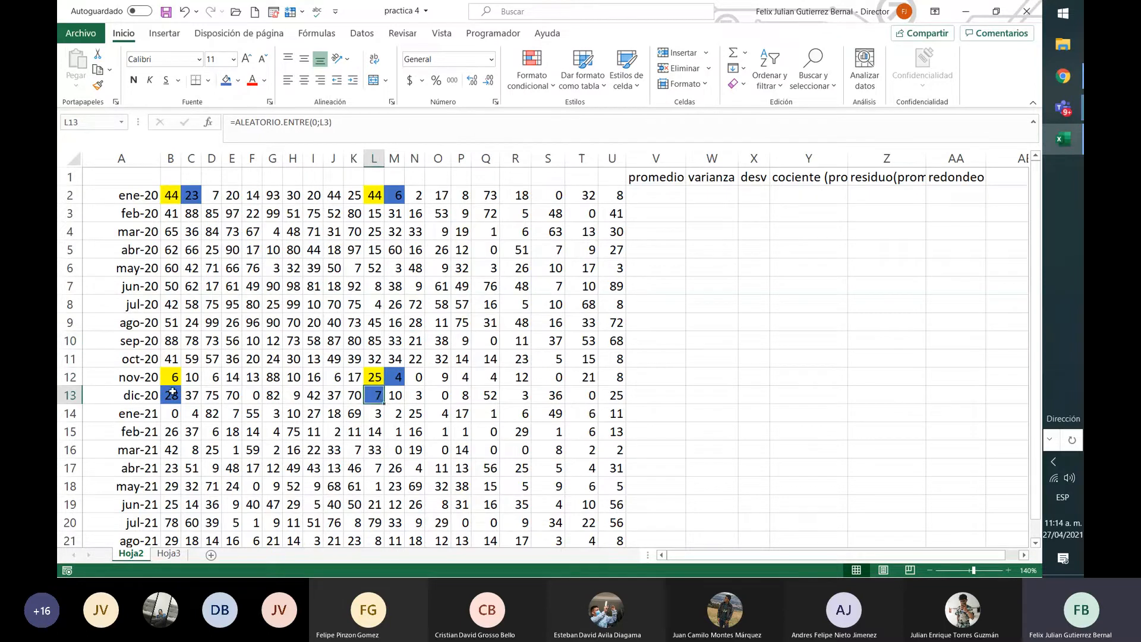
click(172, 393)
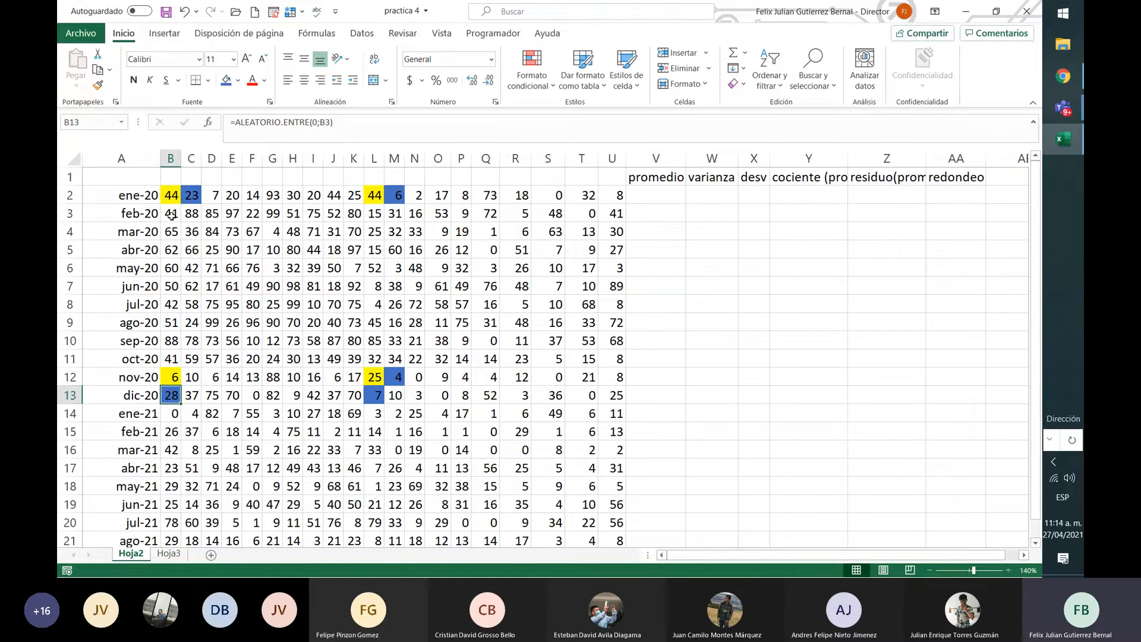
click(171, 213)
click(237, 80)
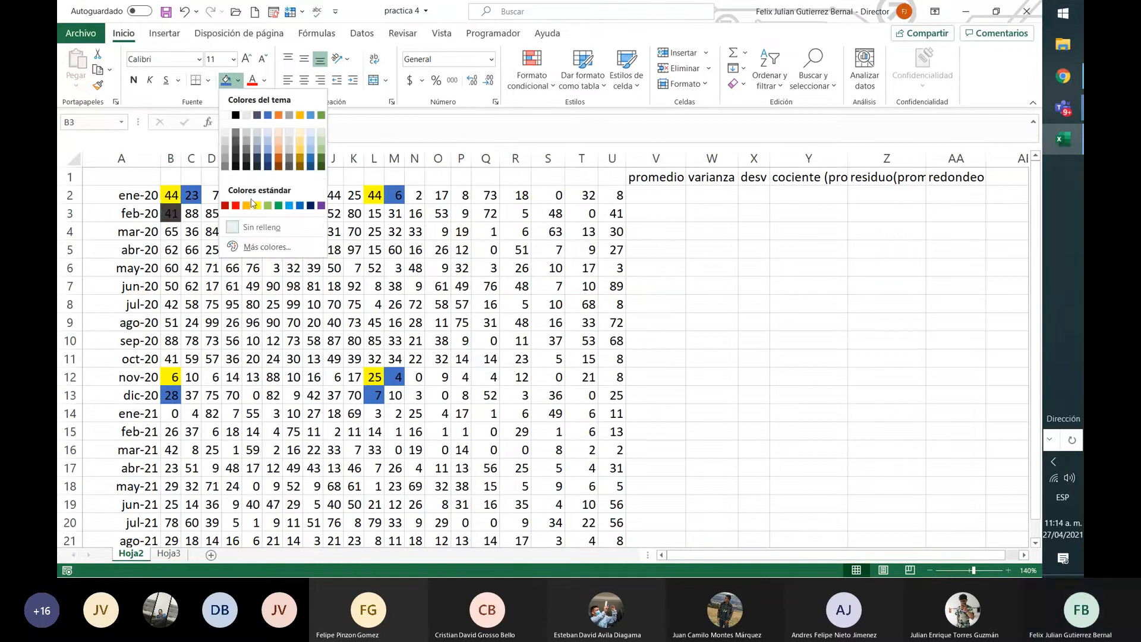
click(267, 205)
click(171, 399)
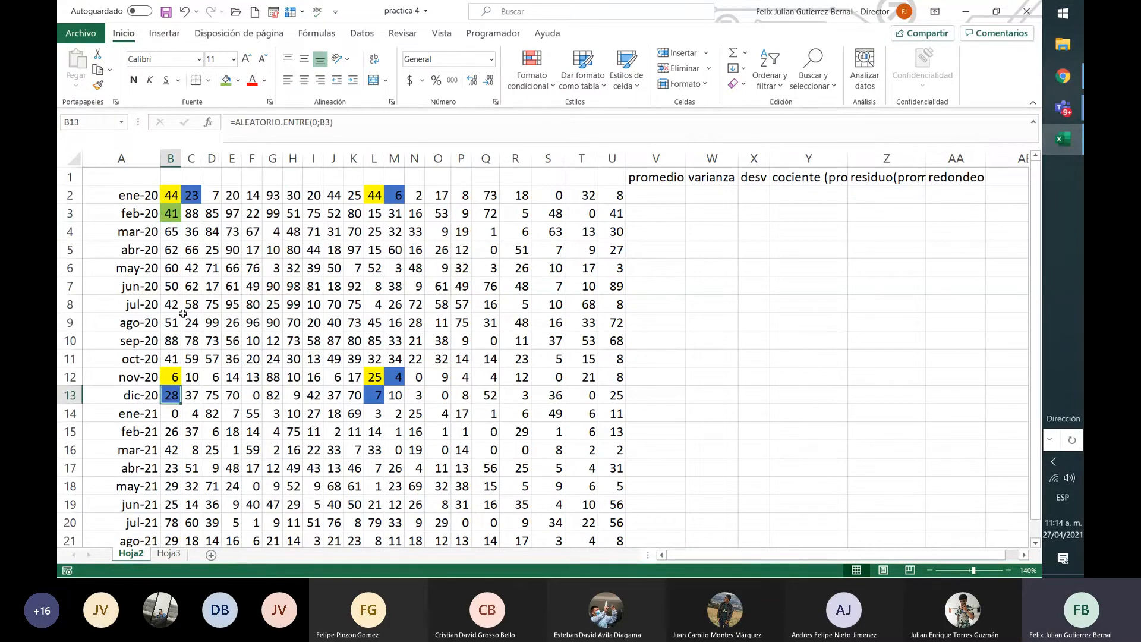
click(229, 77)
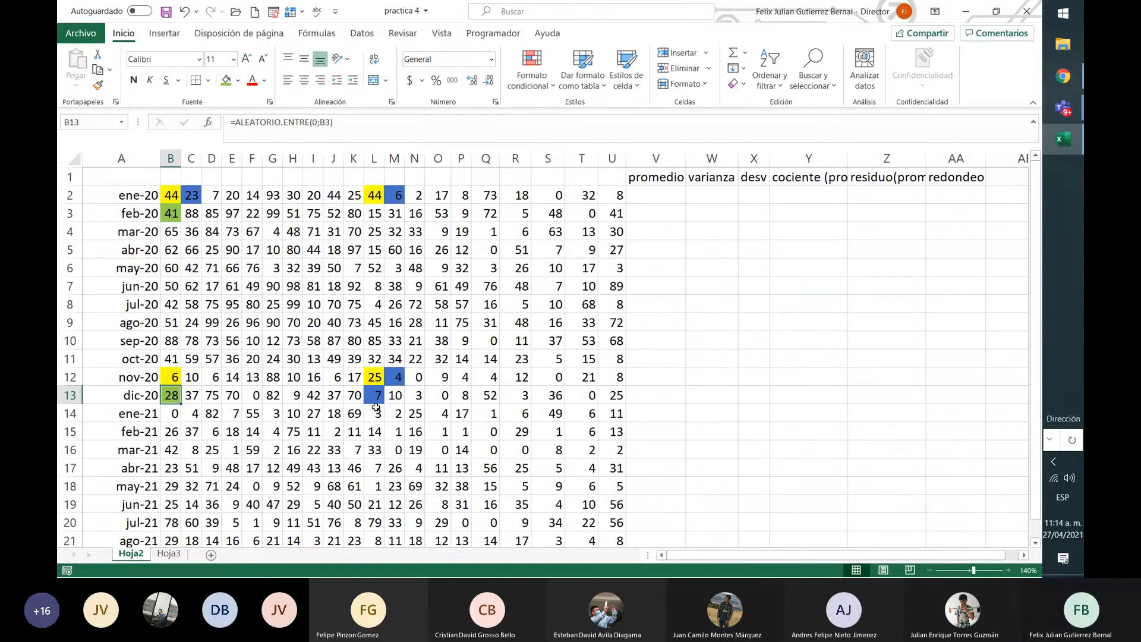
click(375, 395)
click(226, 80)
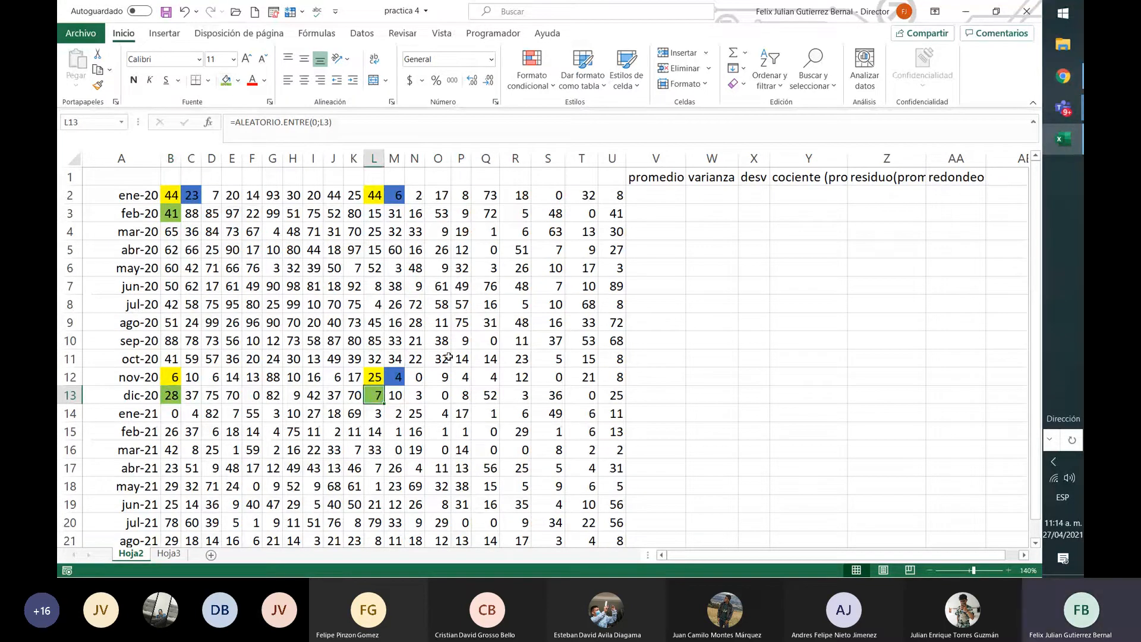
click(449, 357)
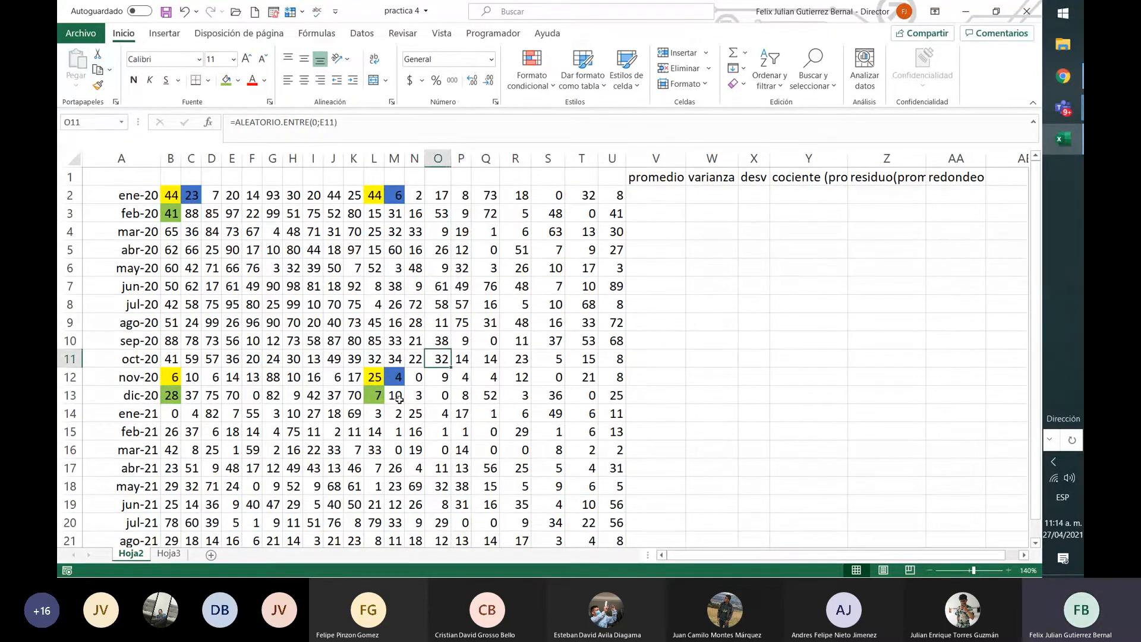
Fill cell M3 and its dependent formula cell M13 with the orange theme colour
click(399, 397)
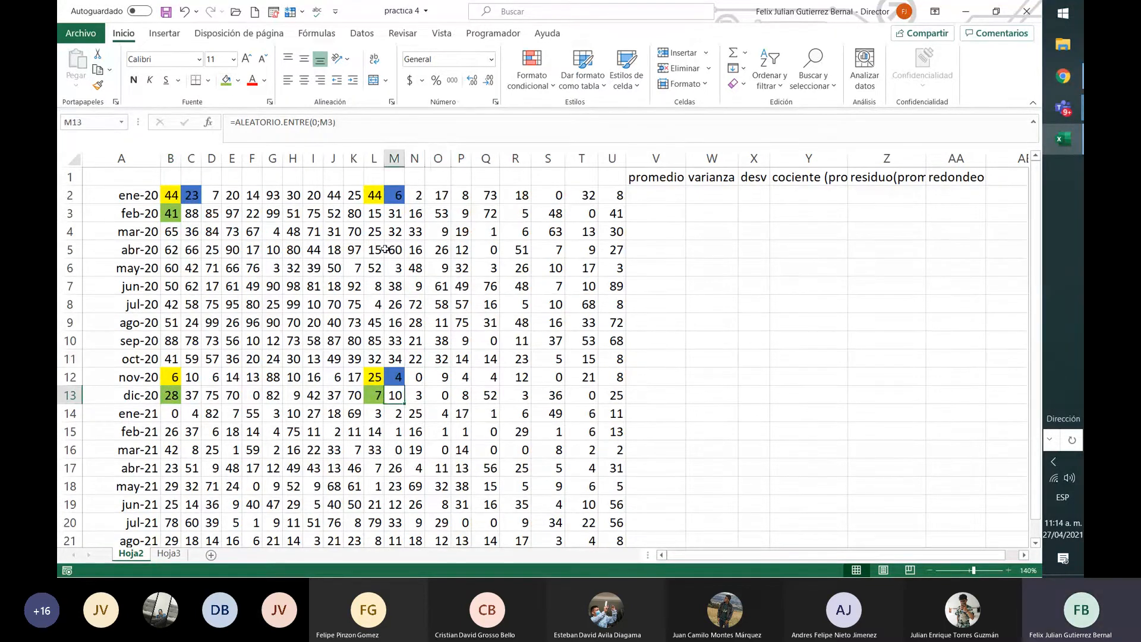
click(399, 213)
click(238, 80)
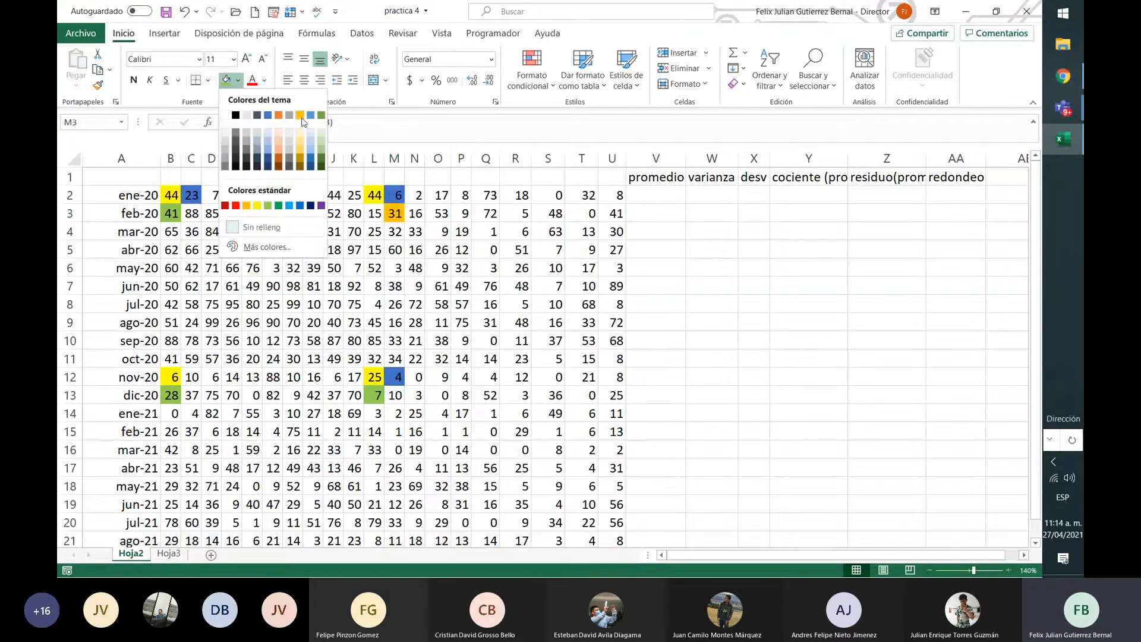
click(278, 115)
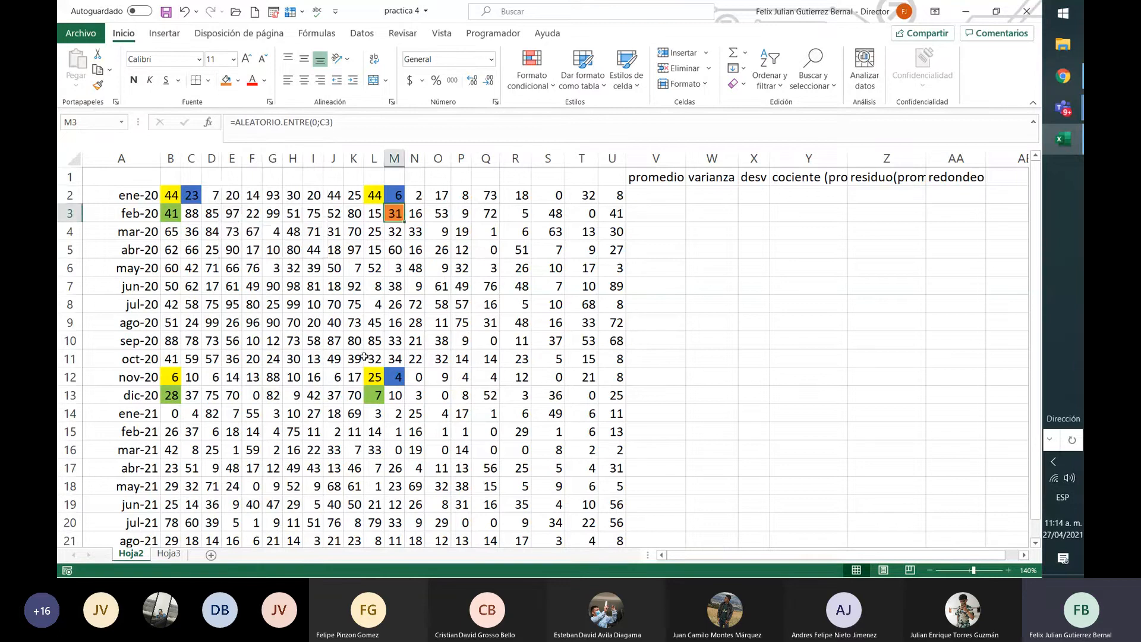
click(396, 399)
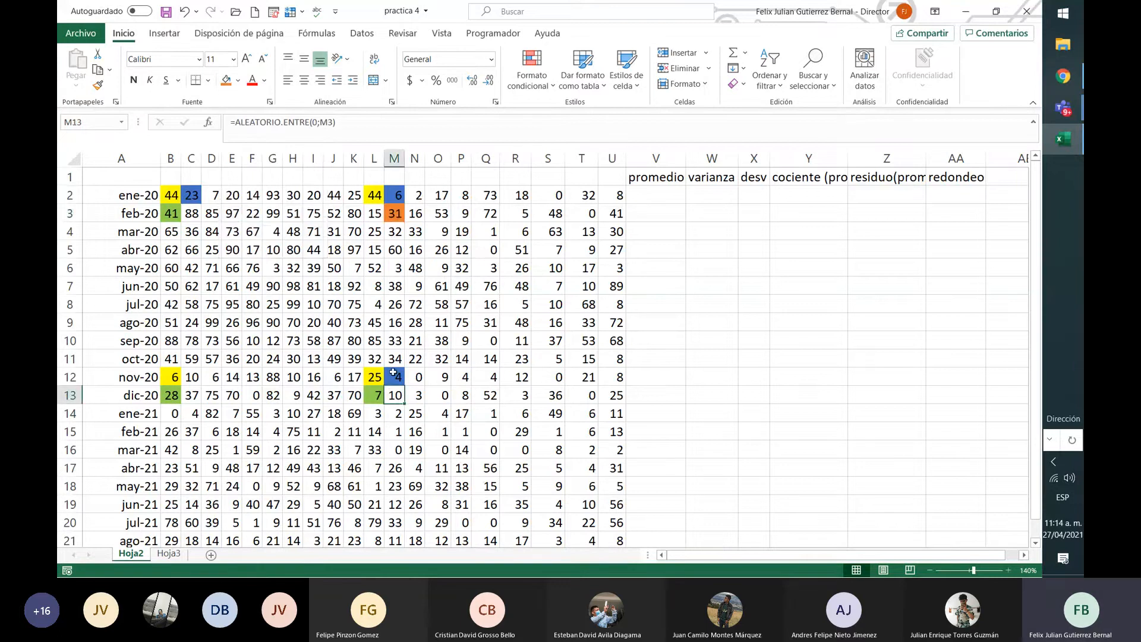
click(226, 80)
click(446, 305)
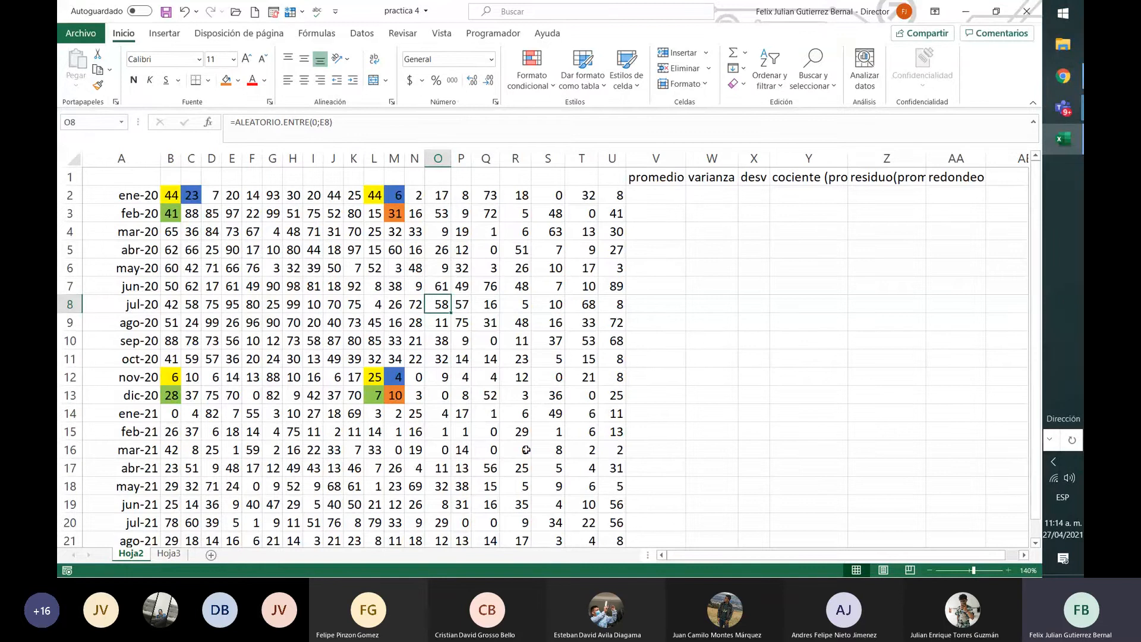
Compare the formula block L12:U21 with the source block B2:K11 by selecting each range
scroll(526, 450, down, 1)
click(373, 322)
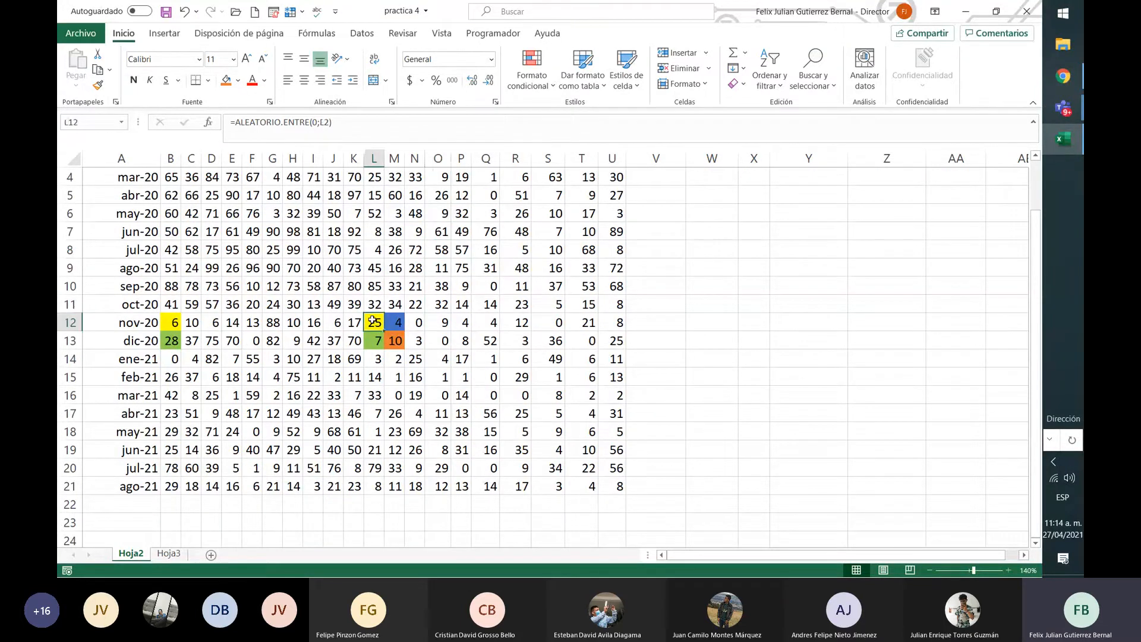
drag(373, 322, 618, 486)
scroll(636, 504, up, 1)
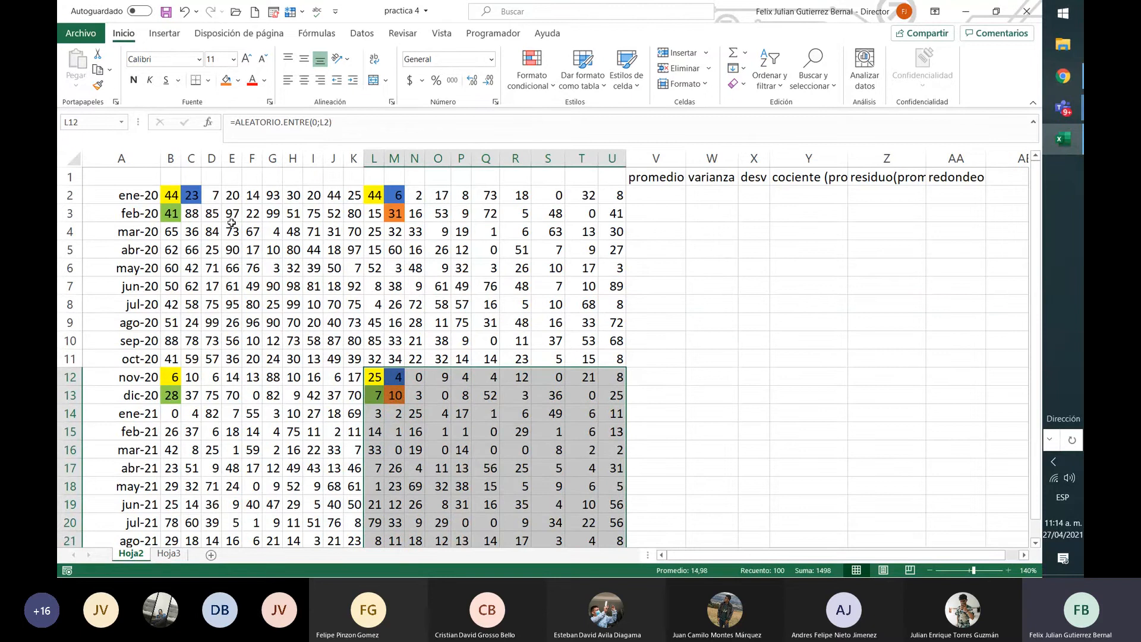
drag(166, 195, 365, 364)
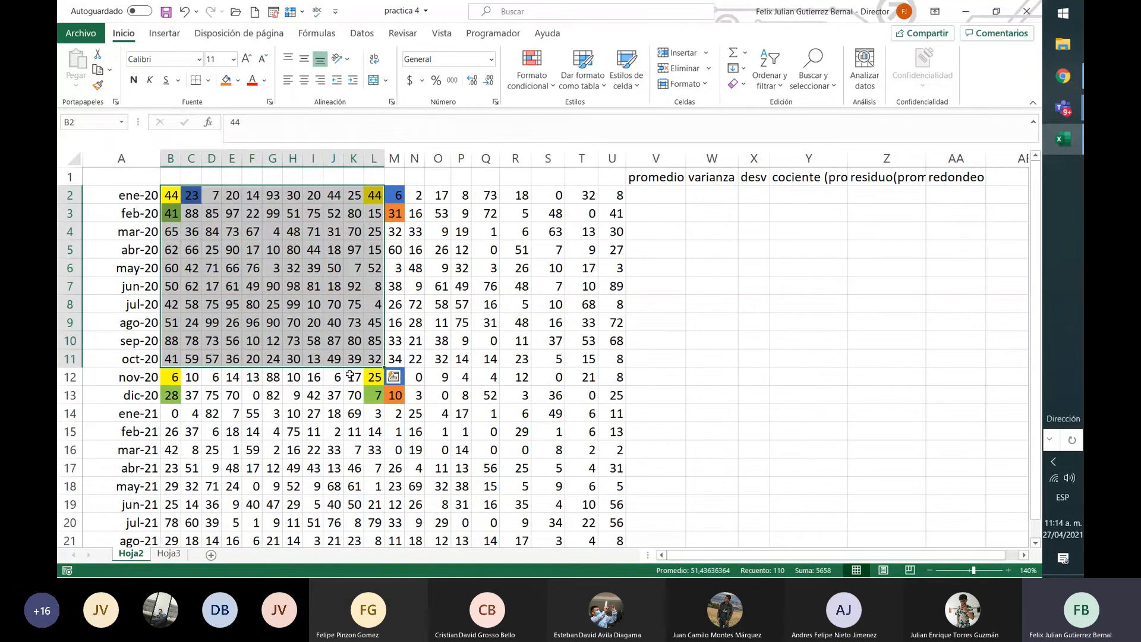
drag(372, 377, 621, 542)
drag(173, 195, 349, 359)
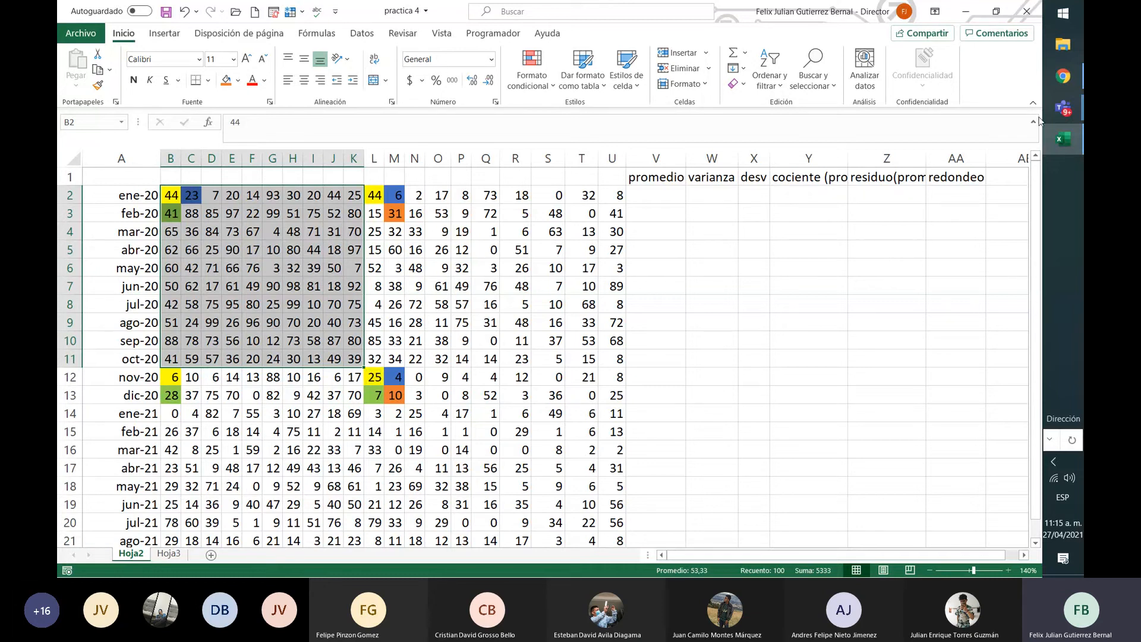
Switch to the current Teams meeting and stop sharing the screen
click(1065, 112)
click(983, 316)
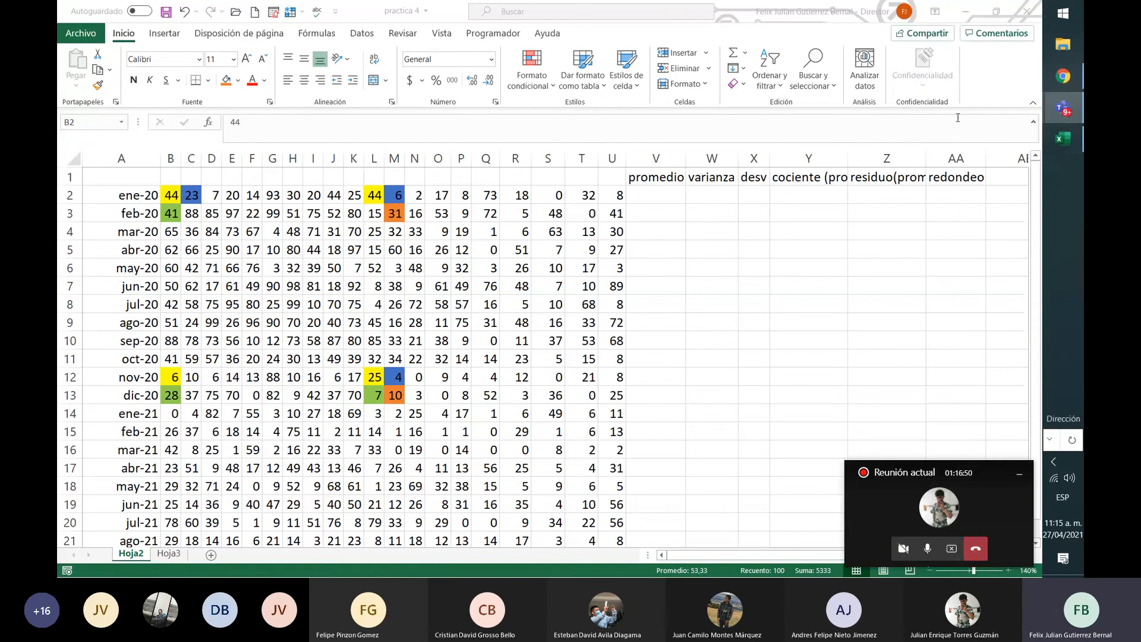
click(952, 549)
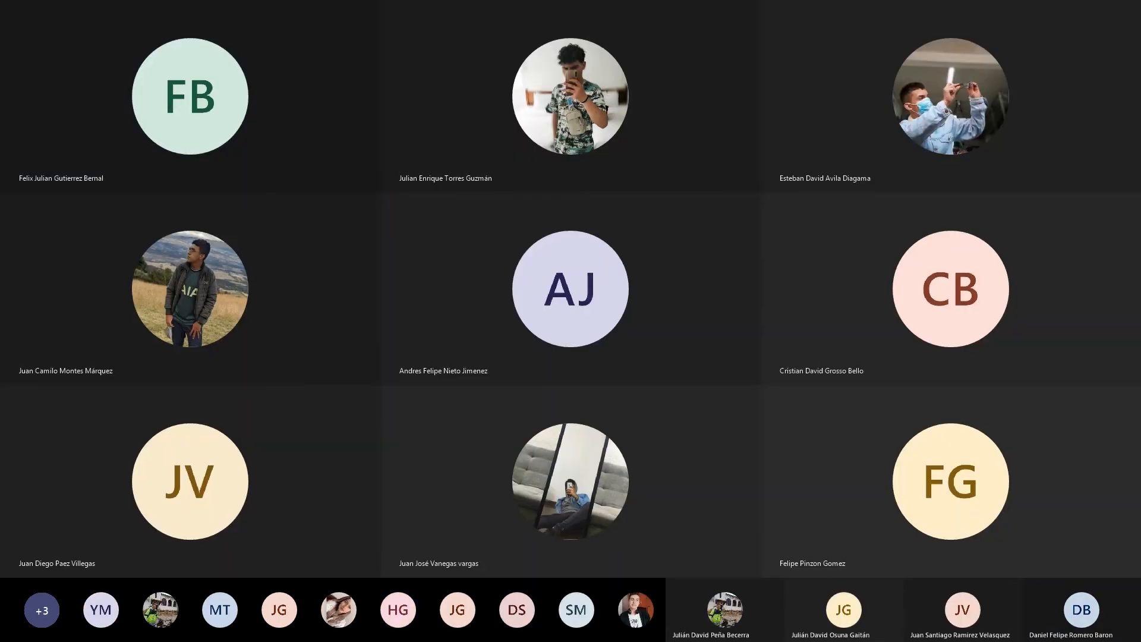